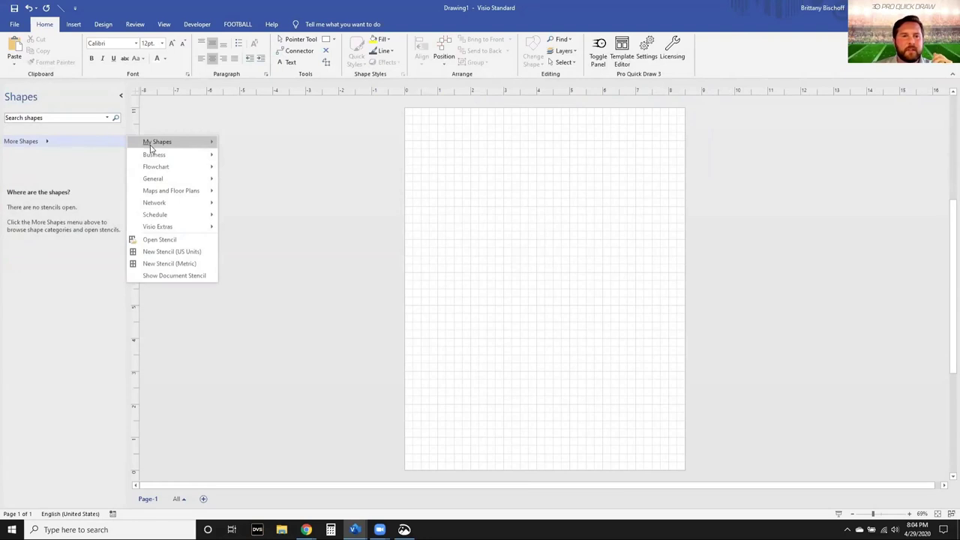
Step: Open the BASIC FB SHAPES stencil and place its 2 UP TEMPLATE on the page
{"action": "mouse_move", "coordinate": [154, 142]}
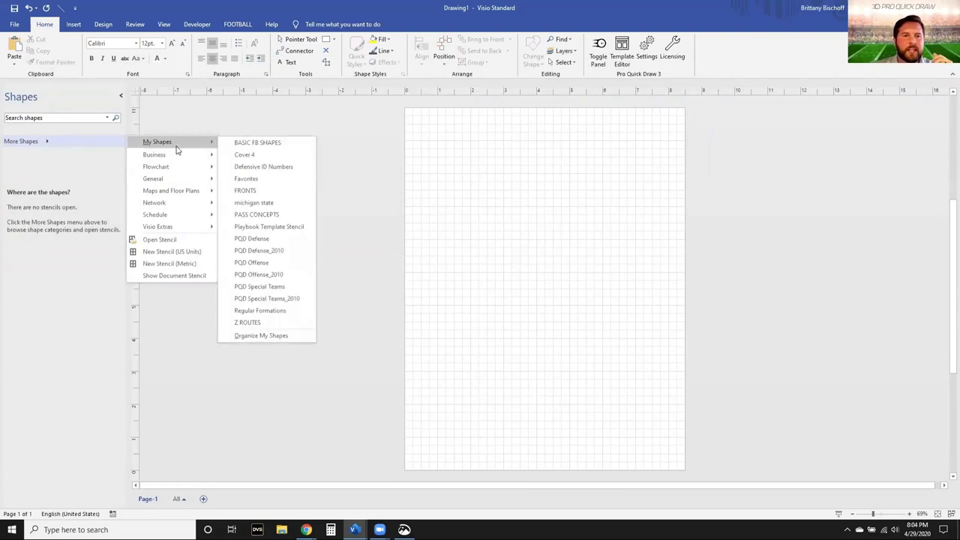
{"action": "left_click", "coordinate": [276, 143]}
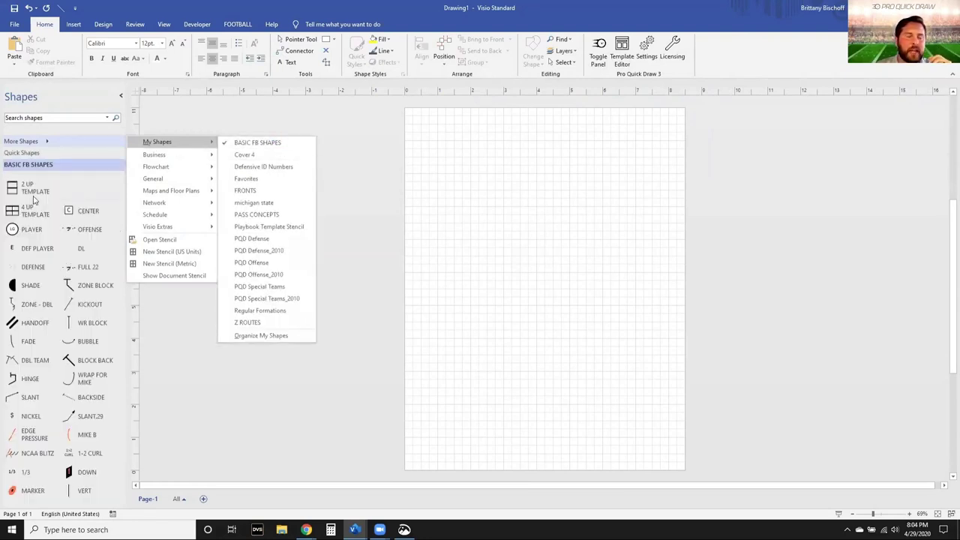
{"action": "left_click", "coordinate": [75, 189]}
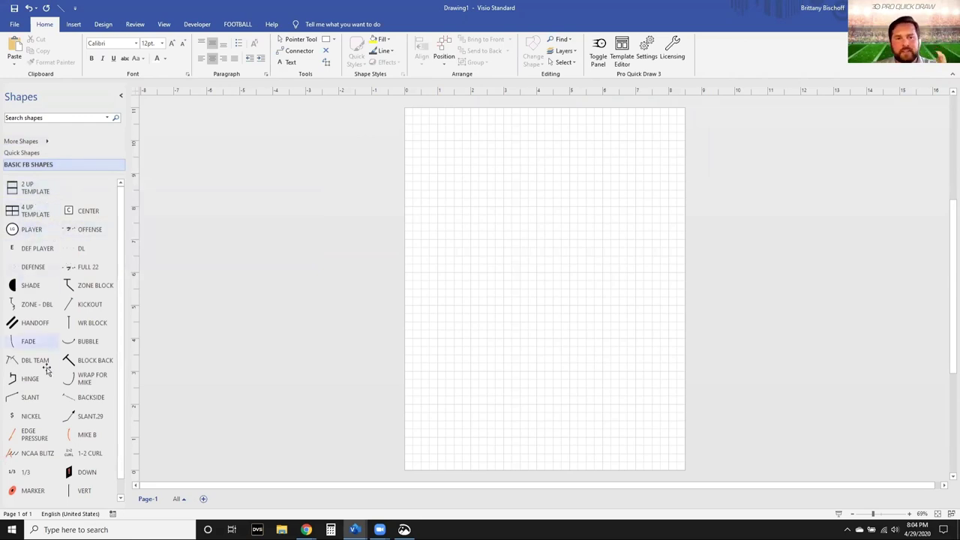
{"action": "scroll", "coordinate": [59, 359], "scroll_direction": "down", "scroll_amount": 1}
{"action": "scroll", "coordinate": [61, 356], "scroll_direction": "up", "scroll_amount": 1}
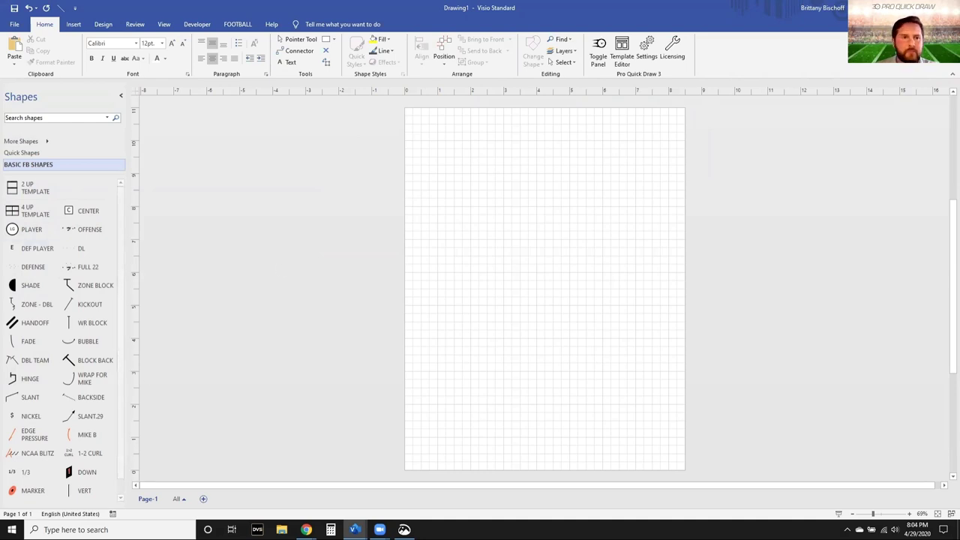
{"action": "left_click_drag", "start_coordinate": [34, 188], "coordinate": [542, 292]}
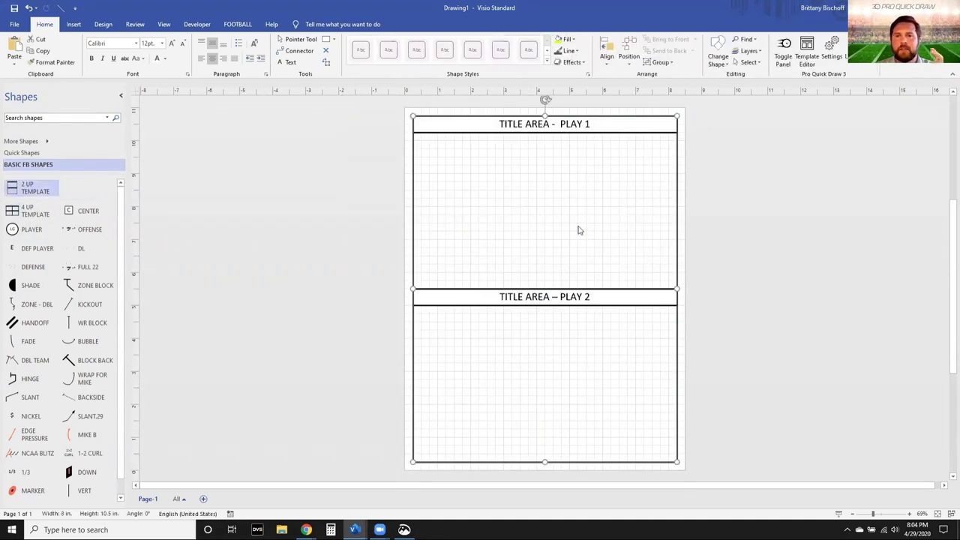
Step: Place the OFFENSE formation in the Play 1 area and enlarge it to about 7.75 in wide by 1.884 in high
{"action": "left_click_drag", "start_coordinate": [90, 229], "coordinate": [489, 204]}
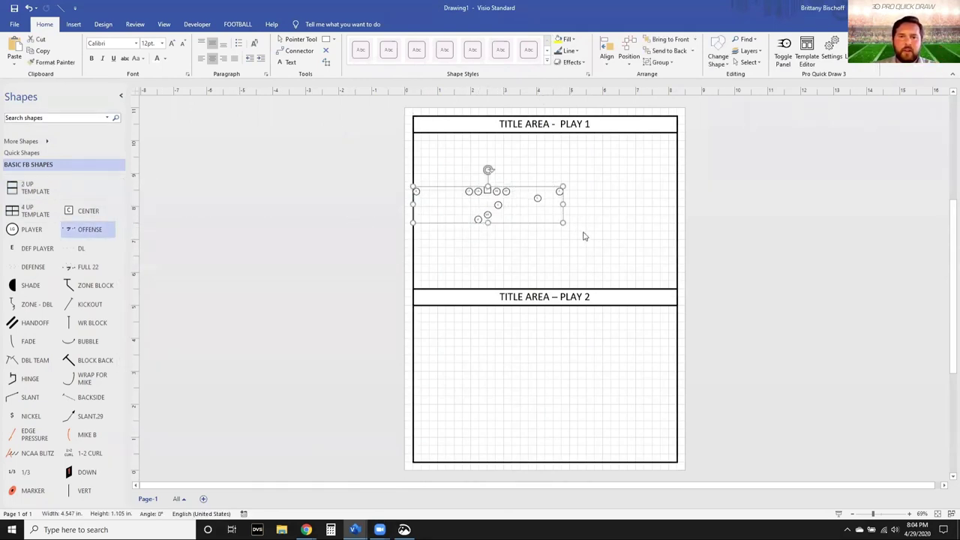
{"action": "left_click_drag", "start_coordinate": [561, 222], "coordinate": [592, 248]}
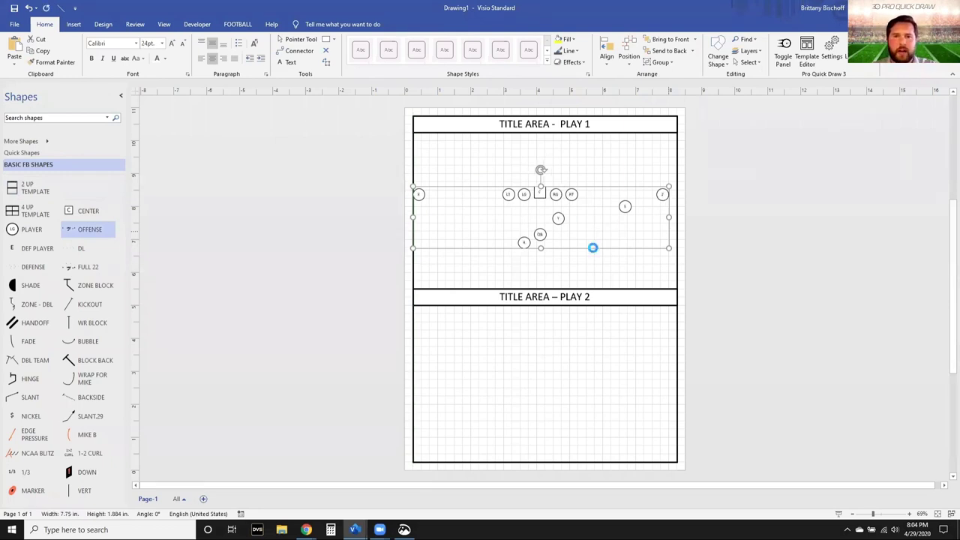
{"action": "scroll", "coordinate": [561, 221], "scroll_direction": "up", "scroll_amount": 4}
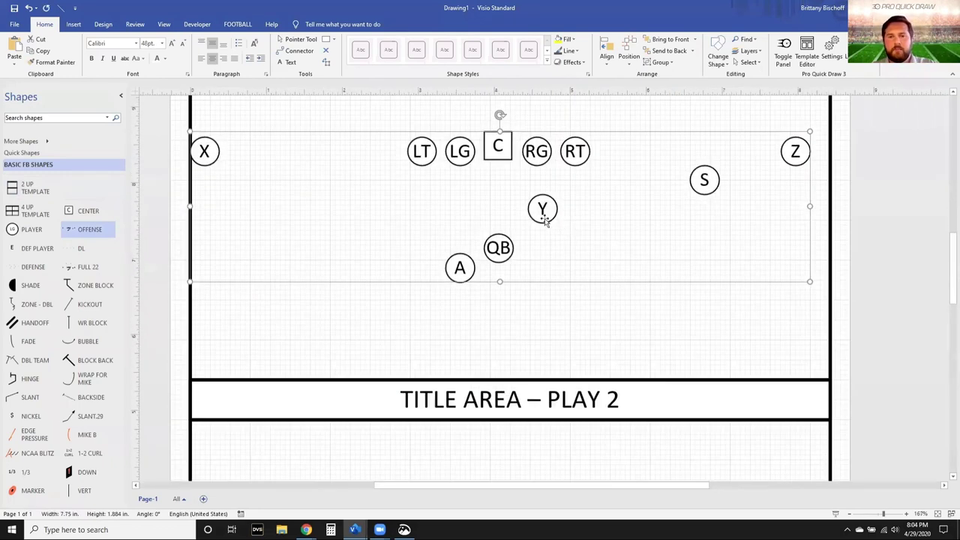
{"action": "scroll", "coordinate": [530, 261], "scroll_direction": "down", "scroll_amount": 3}
{"action": "scroll", "coordinate": [530, 260], "scroll_direction": "up", "scroll_amount": 3}
{"action": "scroll", "coordinate": [529, 262], "scroll_direction": "up", "scroll_amount": 2}
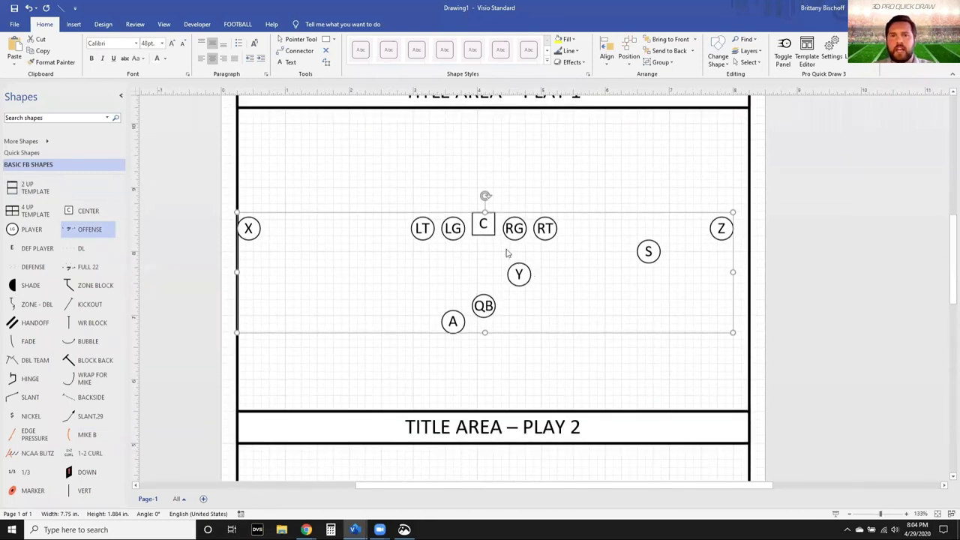
Step: Nudge the offense formation down toward the Play 2 title and slightly right so it sits centred between the frame's side borders
{"action": "key", "text": "Down"}
{"action": "key", "text": "Down"}
{"action": "key", "text": "Down"}
{"action": "key", "text": "Down"}
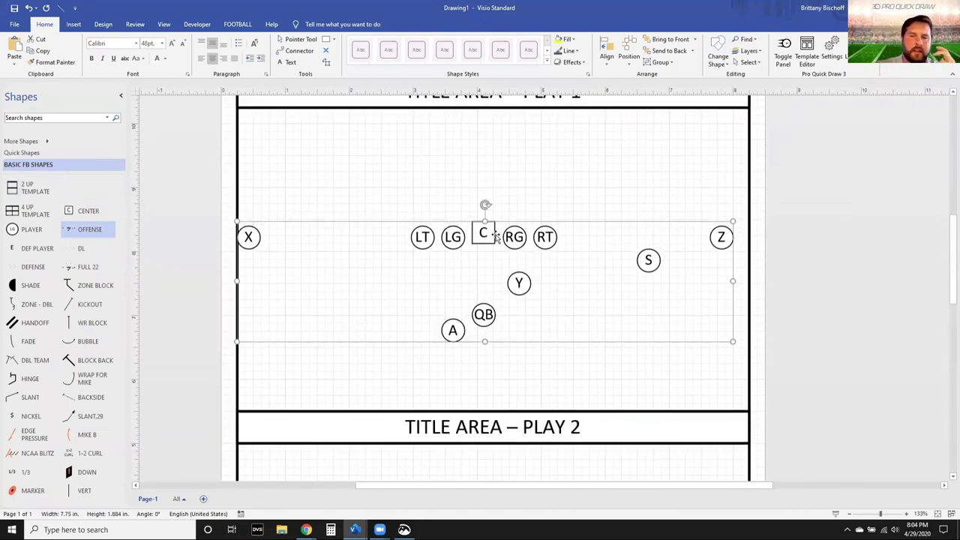
{"action": "key", "text": "Down"}
{"action": "key", "text": "Down"}
{"action": "key", "text": "Down"}
{"action": "key", "text": "Down"}
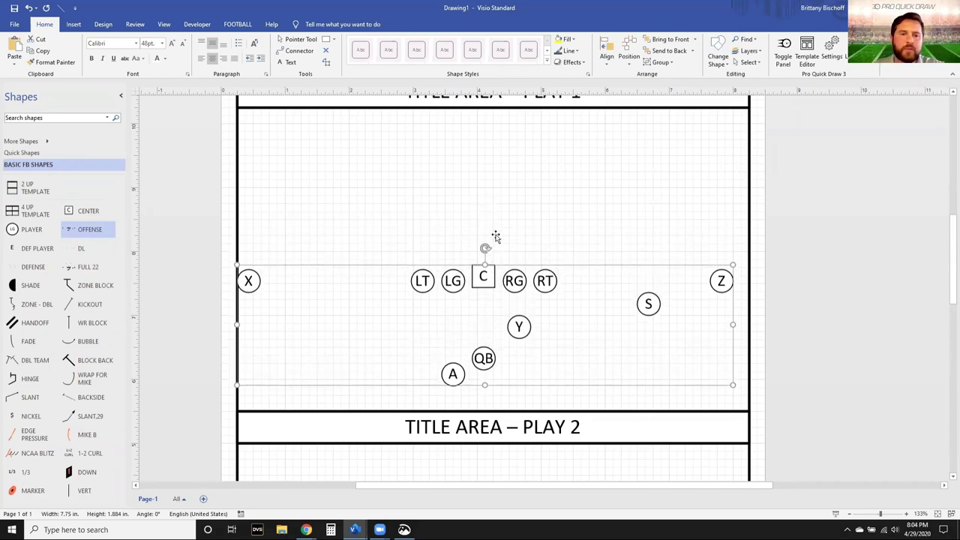
{"action": "key", "text": "Right"}
{"action": "key", "text": "Right"}
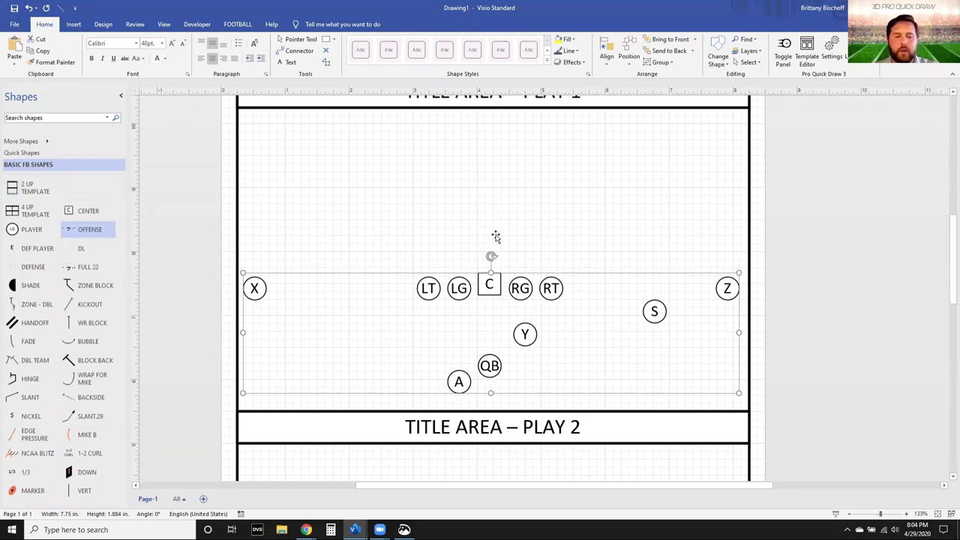
Step: Ungroup the offense formation into individual players and reposition player Y directly behind RG
{"action": "key", "text": "Delete"}
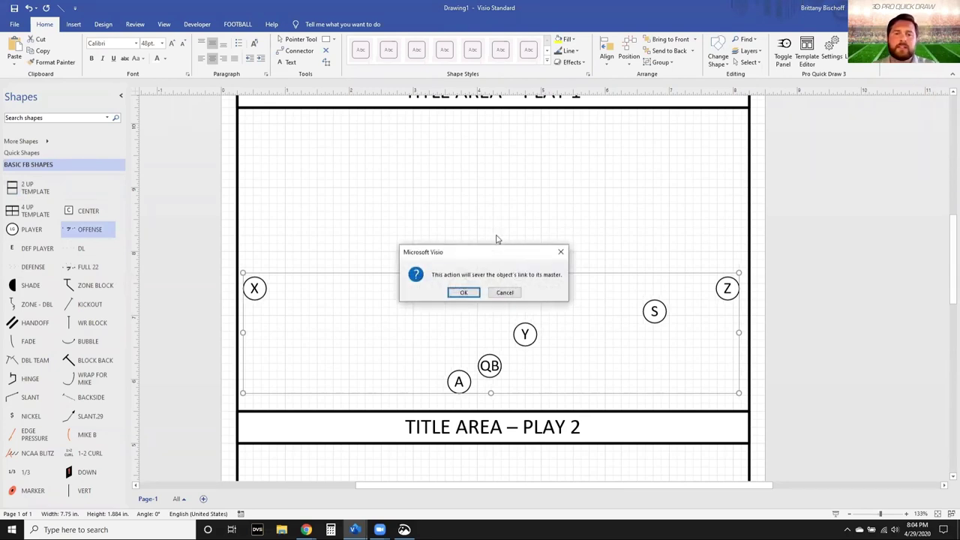
{"action": "key", "text": "Return"}
{"action": "left_click_drag", "start_coordinate": [525, 334], "coordinate": [447, 328]}
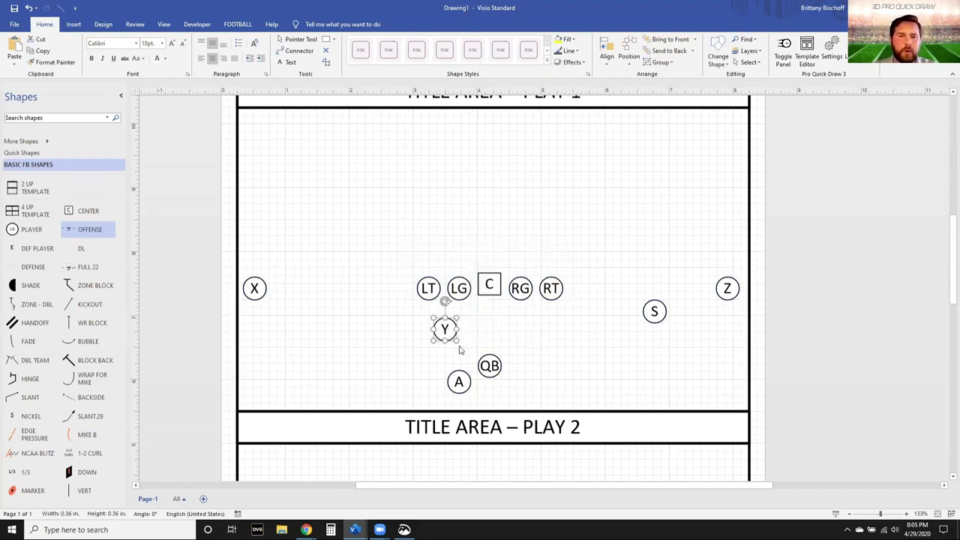
{"action": "left_click_drag", "start_coordinate": [449, 330], "coordinate": [522, 323]}
{"action": "left_click", "coordinate": [938, 218]}
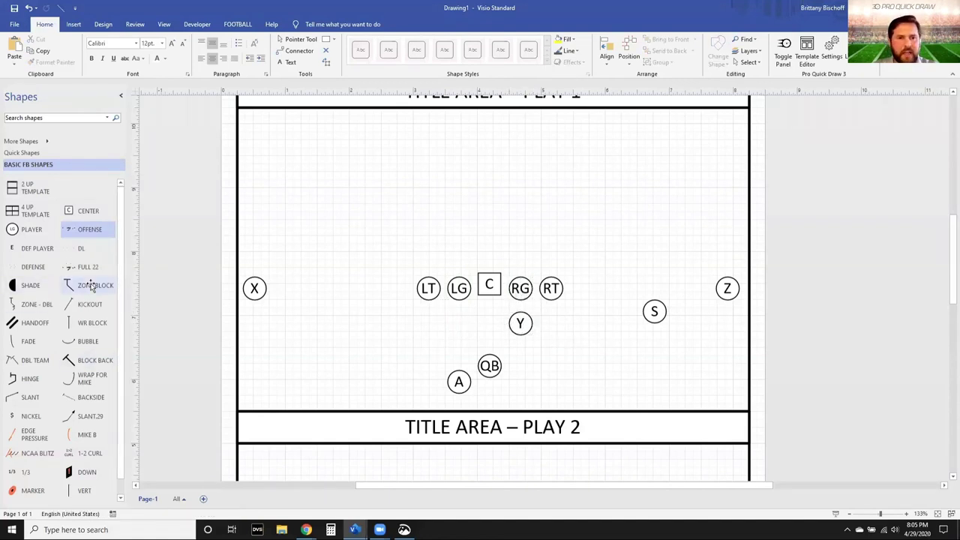
Step: Place a ZONE BLOCK shape on player LT and delete it
{"action": "left_click_drag", "start_coordinate": [83, 286], "coordinate": [420, 271]}
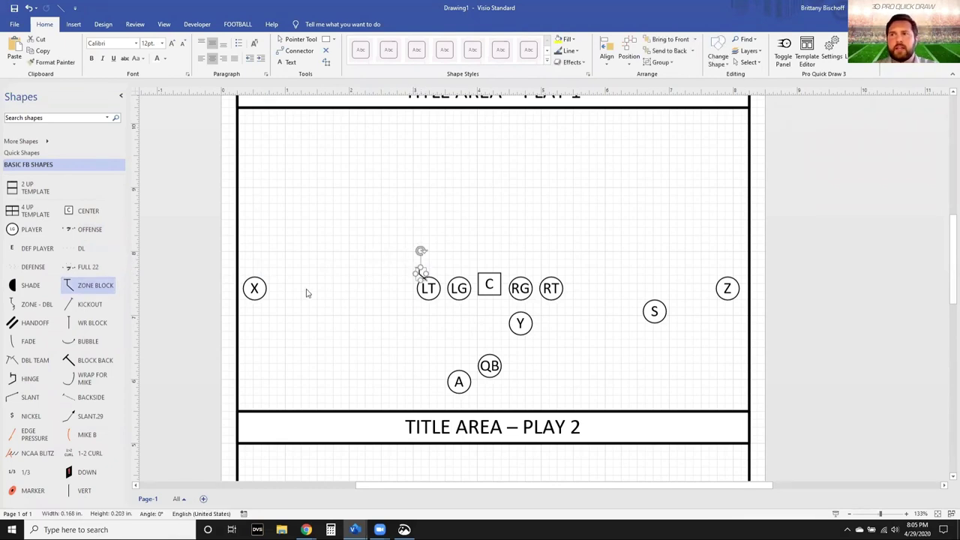
{"action": "key", "text": "Delete"}
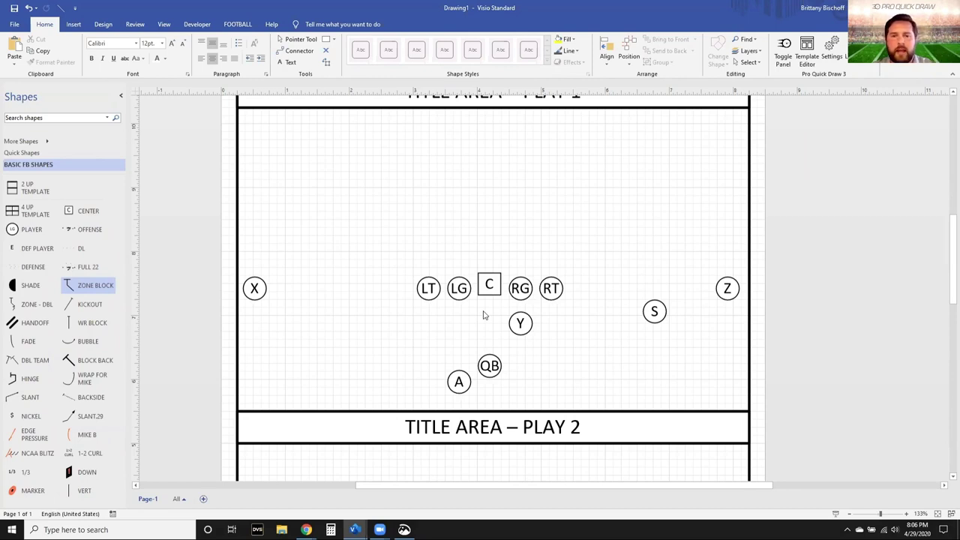
Step: Add three defender text labels R, T and N in a row above the offensive line
{"action": "left_click", "coordinate": [239, 25]}
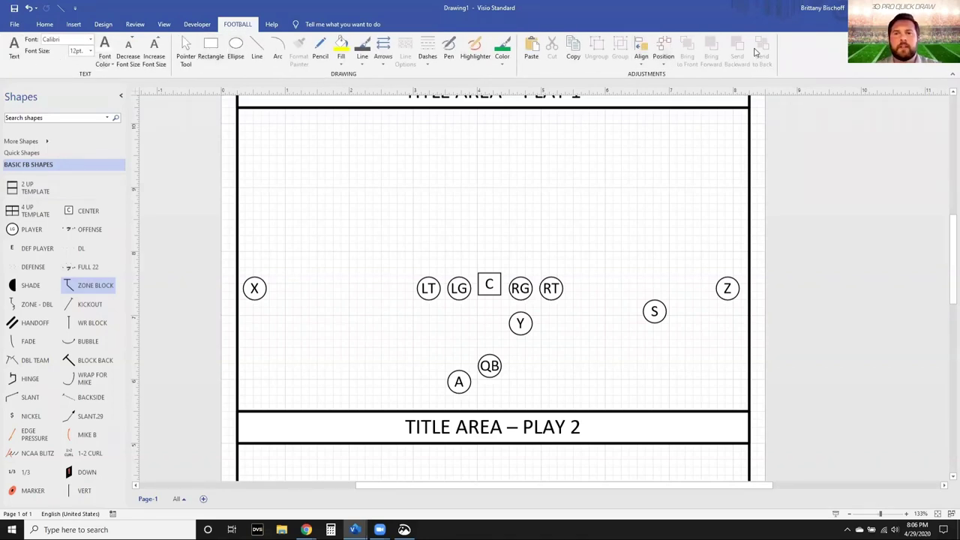
{"action": "left_click", "coordinate": [16, 59]}
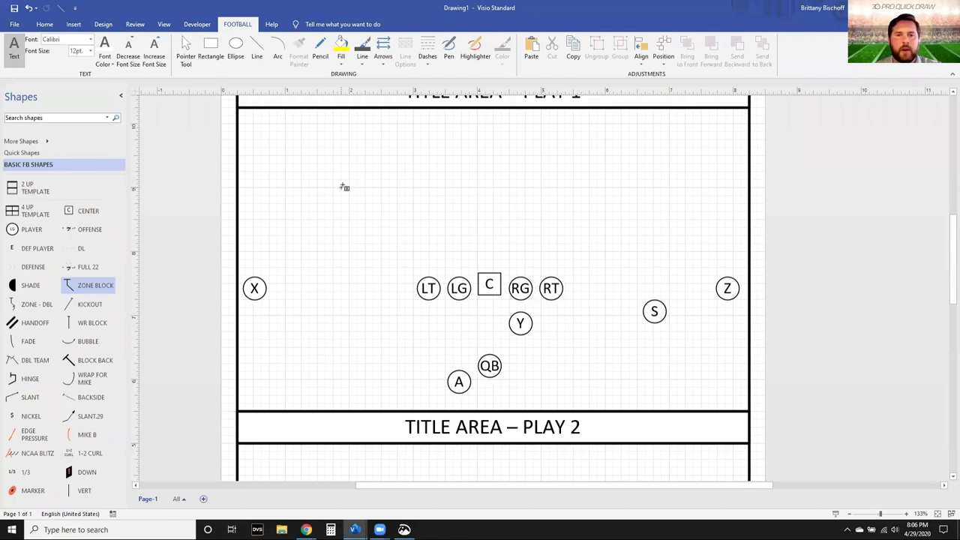
{"action": "left_click_drag", "start_coordinate": [343, 189], "coordinate": [373, 211]}
{"action": "type", "text": "R"}
{"action": "key", "text": "Escape"}
{"action": "key", "text": "ctrl+1"}
{"action": "left_click_drag", "start_coordinate": [359, 201], "coordinate": [516, 252]}
{"action": "type", "text": "T"}
{"action": "left_click", "coordinate": [484, 244]}
{"action": "left_click", "coordinate": [456, 252]}
{"action": "type", "text": "N"}
{"action": "left_click", "coordinate": [428, 246]}
Step: Select the R, T and N labels together and increase their font size to 24 pt
{"action": "left_click_drag", "start_coordinate": [355, 230], "coordinate": [589, 272]}
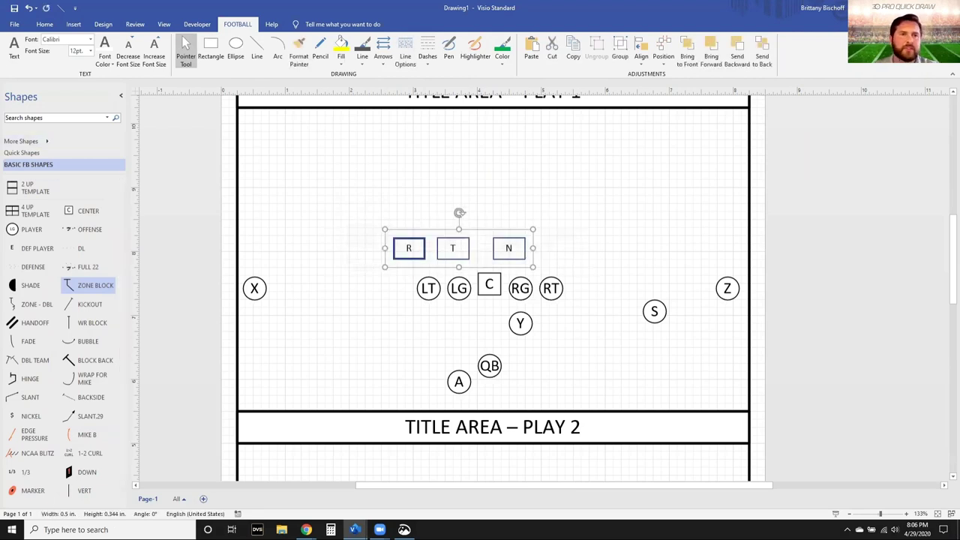
{"action": "left_click", "coordinate": [154, 47]}
{"action": "left_click", "coordinate": [154, 46]}
{"action": "left_click", "coordinate": [154, 46]}
{"action": "left_click", "coordinate": [153, 47]}
{"action": "left_click", "coordinate": [154, 47]}
{"action": "left_click", "coordinate": [154, 47]}
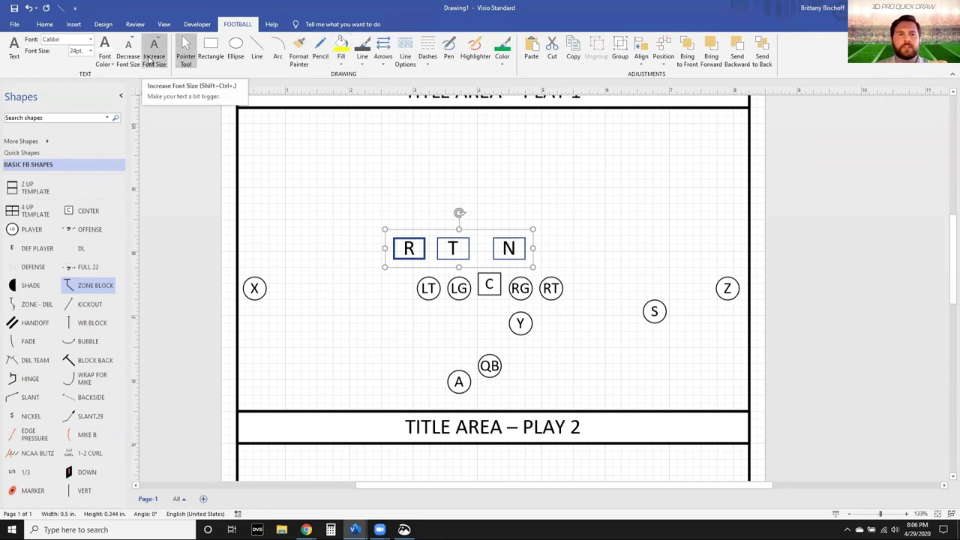
{"action": "left_click", "coordinate": [212, 58]}
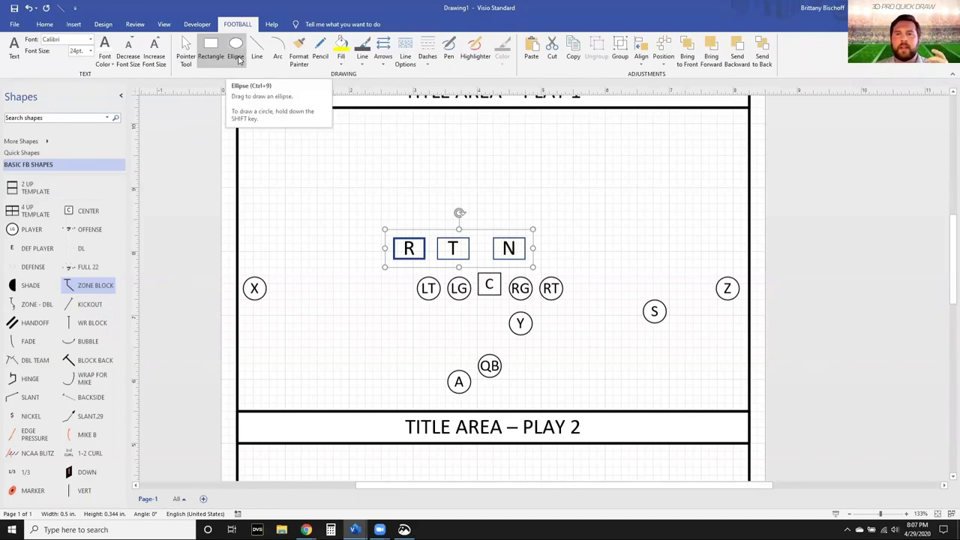
{"action": "left_click", "coordinate": [44, 25]}
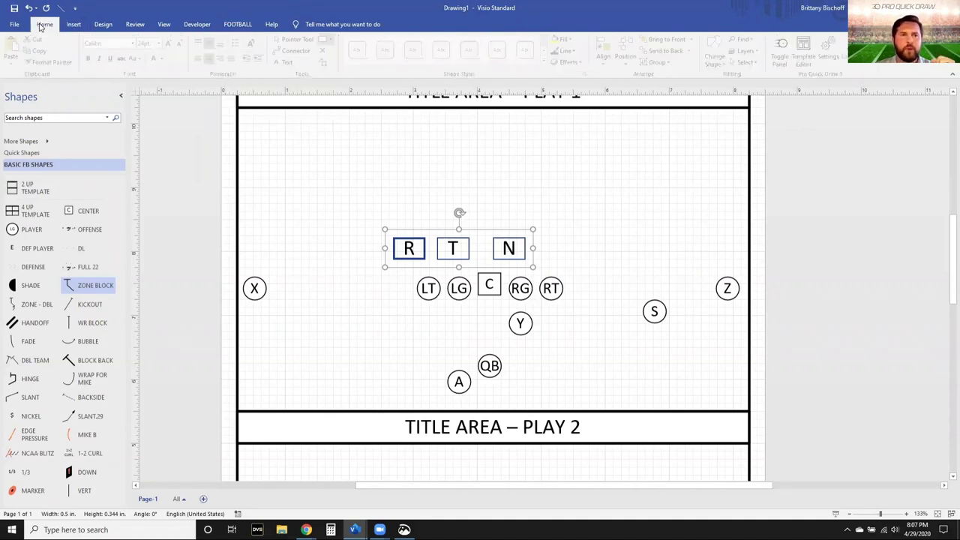
Step: Add a new custom ribbon tab in the ribbon customization options and name it WEBINAR
{"action": "left_click", "coordinate": [15, 24]}
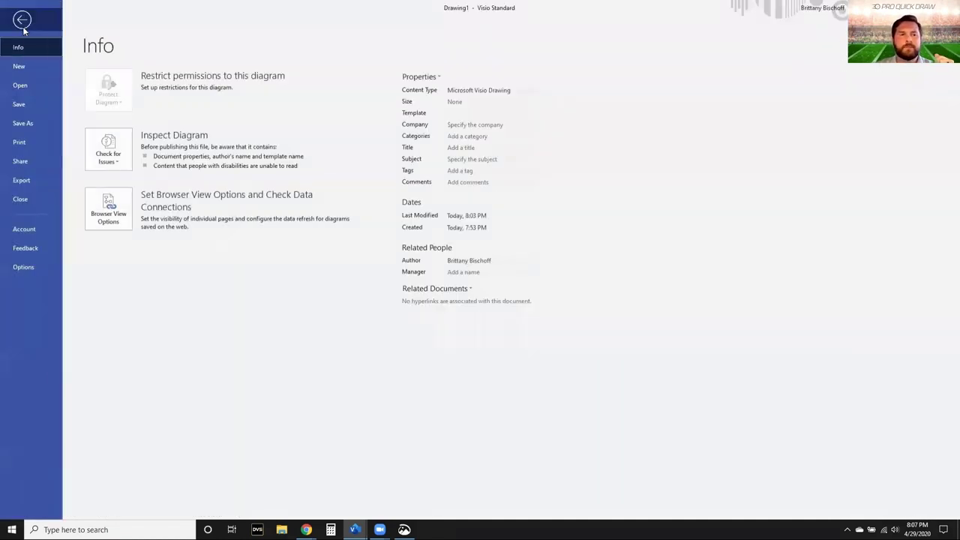
{"action": "left_click", "coordinate": [23, 269]}
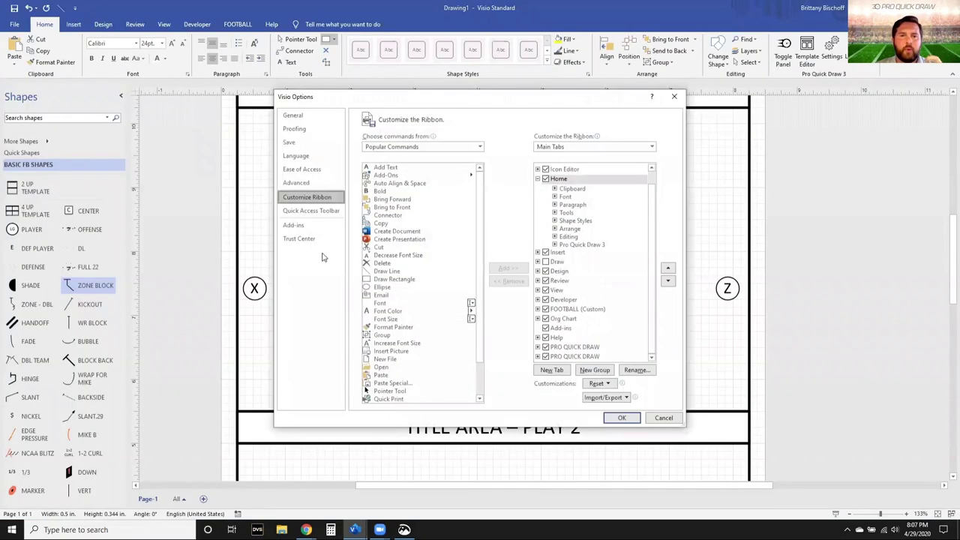
{"action": "left_click", "coordinate": [297, 117]}
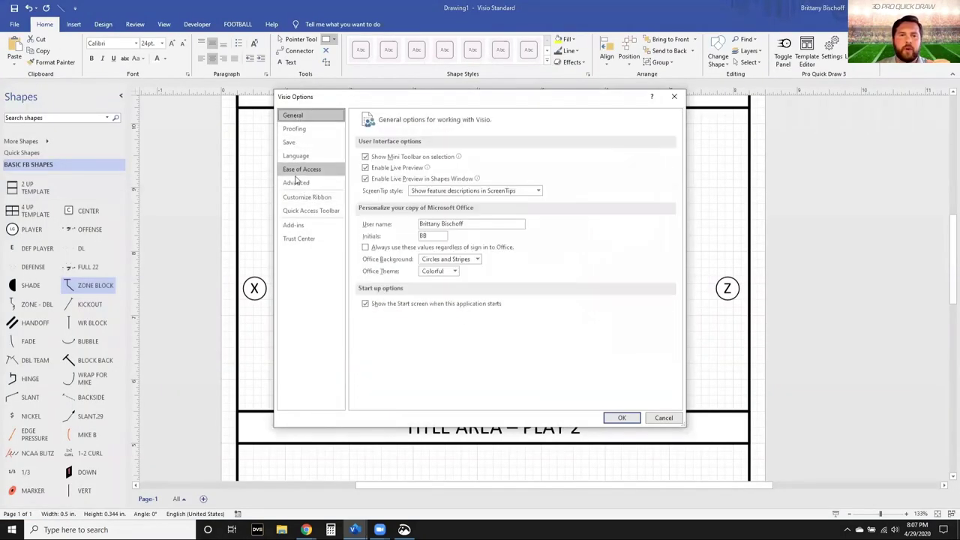
{"action": "left_click", "coordinate": [299, 198]}
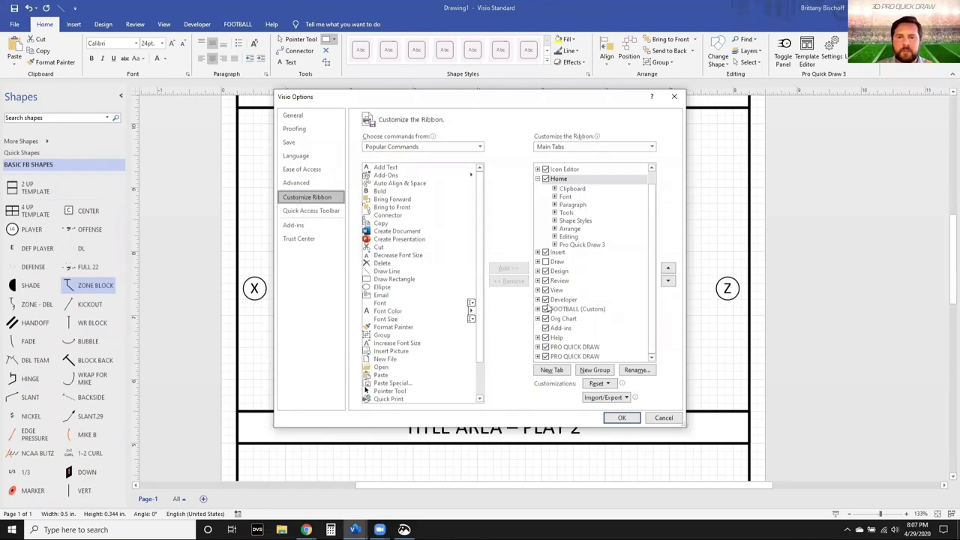
{"action": "left_click", "coordinate": [552, 370]}
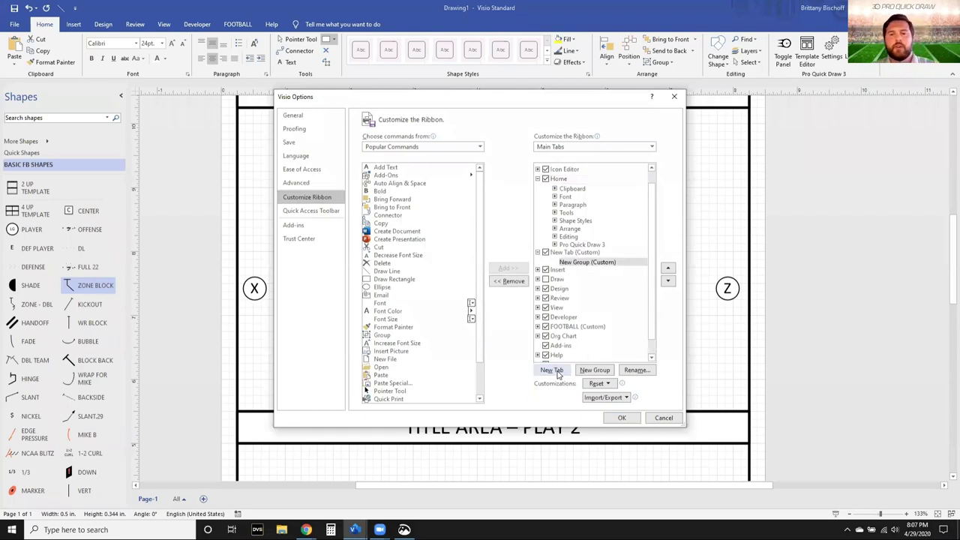
{"action": "left_click", "coordinate": [571, 254]}
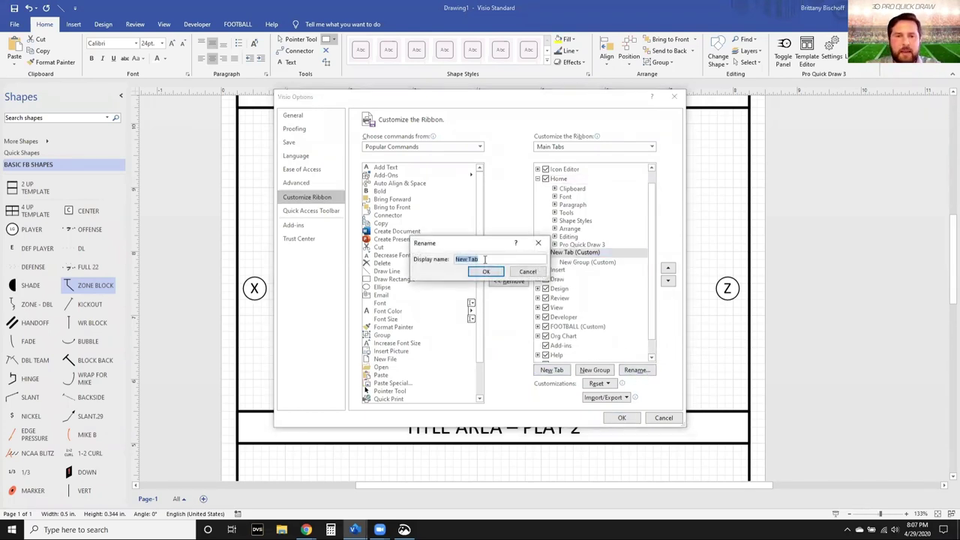
{"action": "type", "text": "WEE"}
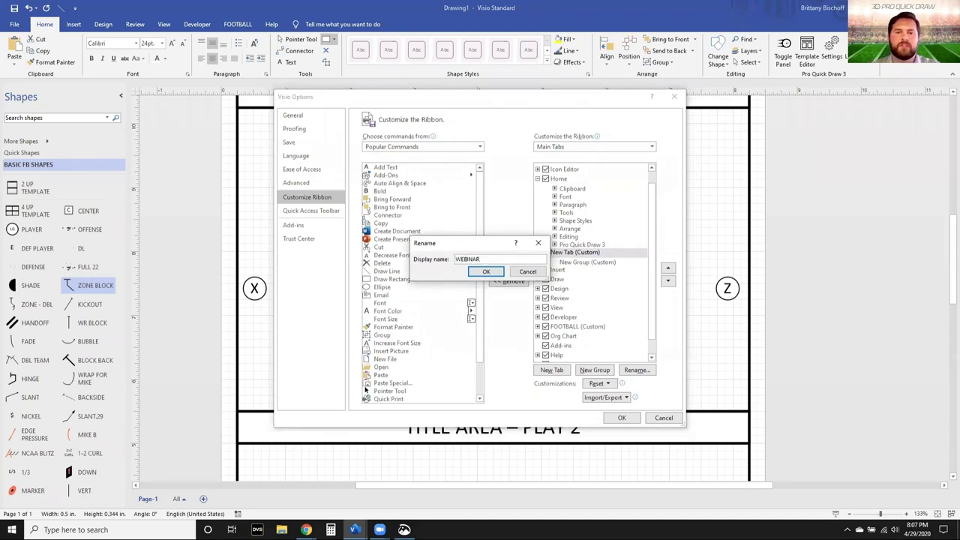
{"action": "left_click", "coordinate": [484, 272]}
Step: Rename the new group inside the WEBINAR tab to TEXT
{"action": "left_click", "coordinate": [574, 264]}
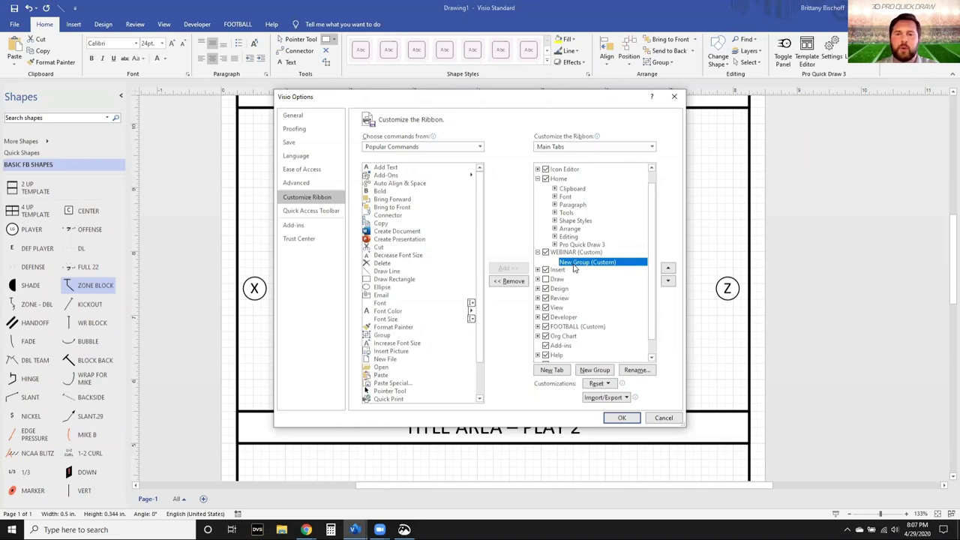
{"action": "left_click", "coordinate": [636, 369]}
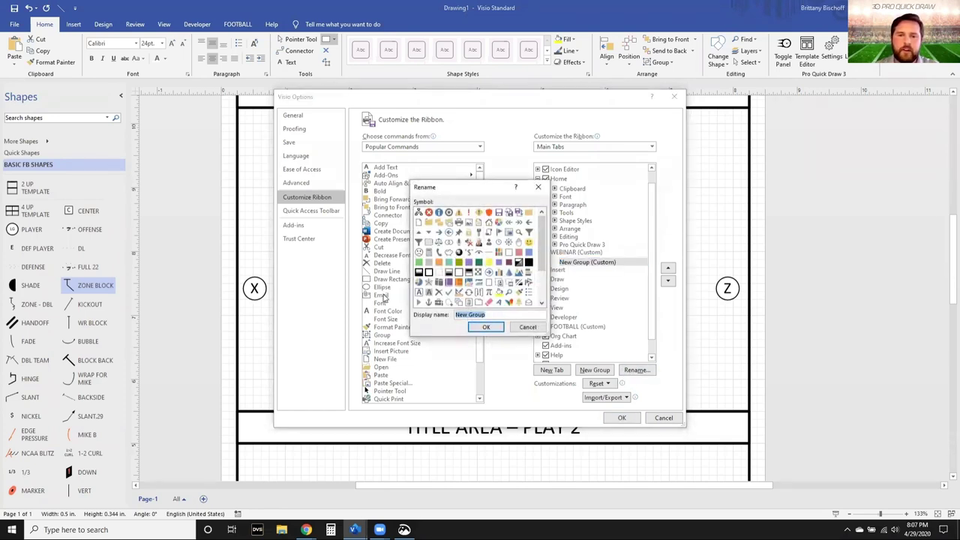
{"action": "type", "text": "TEXT"}
{"action": "left_click", "coordinate": [486, 327]}
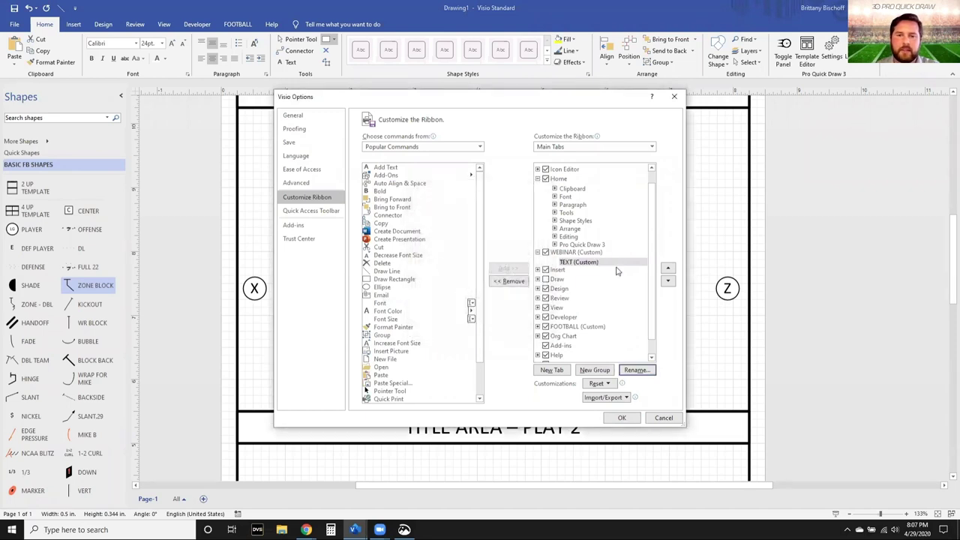
Step: Add two more groups to the custom WEBINAR tab and name them DRAWING and ADJUSTMENT
{"action": "left_click", "coordinate": [595, 370]}
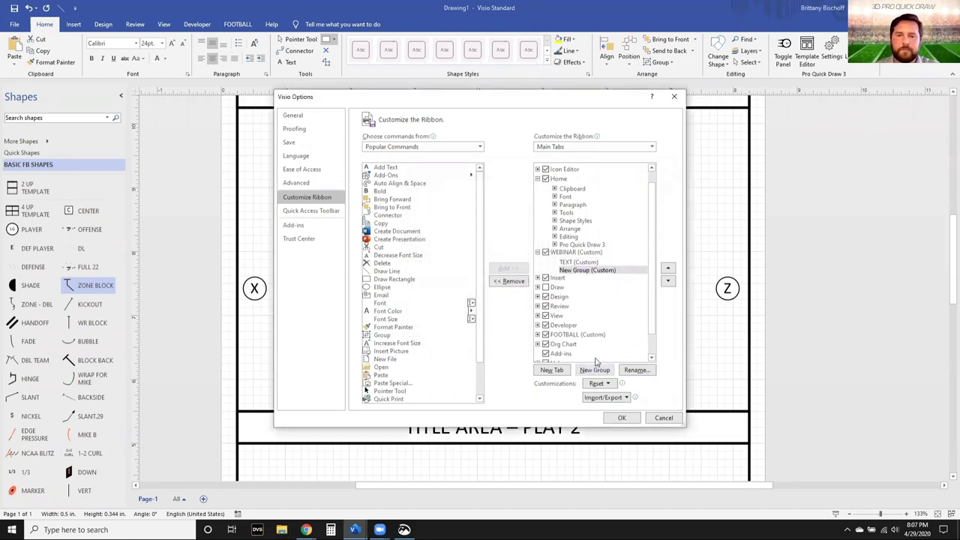
{"action": "left_click", "coordinate": [636, 370]}
{"action": "type", "text": "DRAWING"}
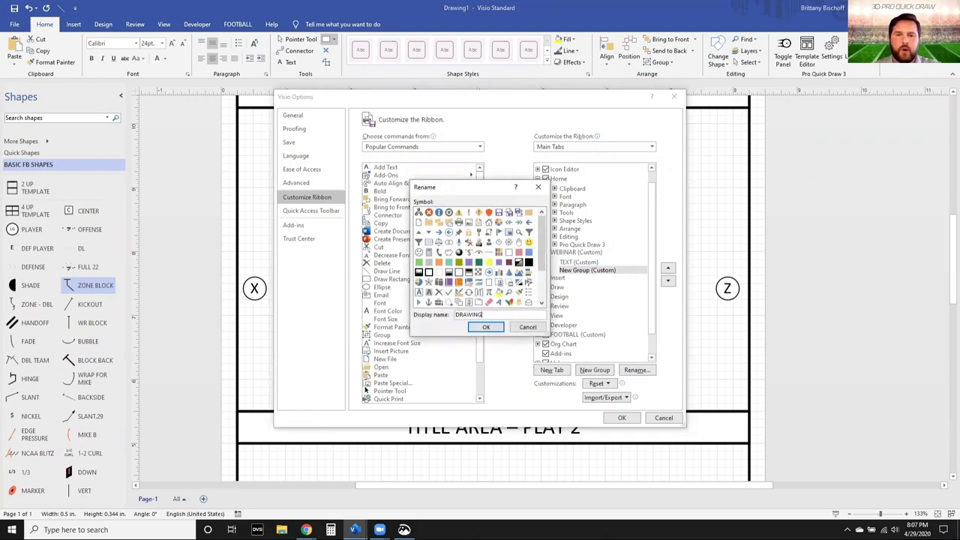
{"action": "key", "text": "Return"}
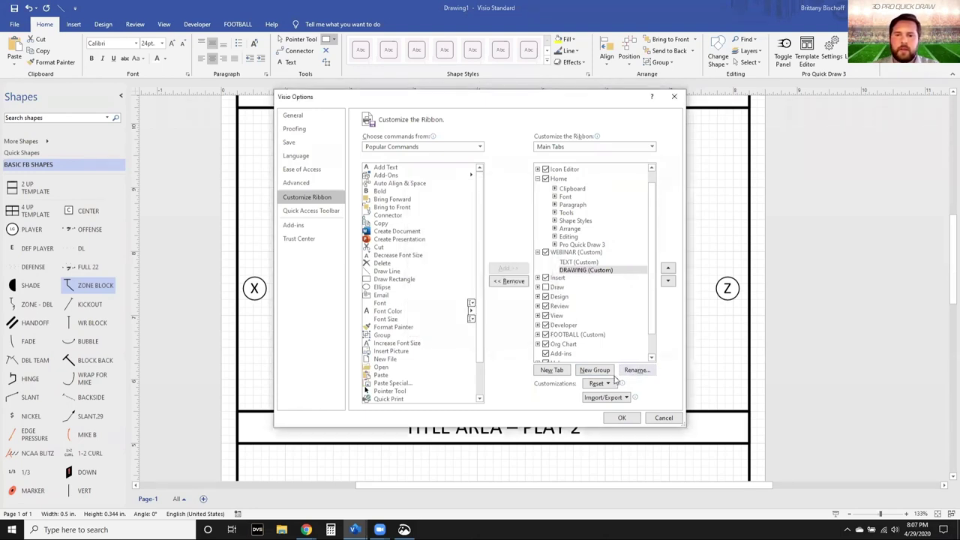
{"action": "left_click", "coordinate": [594, 370]}
{"action": "left_click", "coordinate": [636, 369]}
{"action": "type", "text": "ADJUSTMENT"}
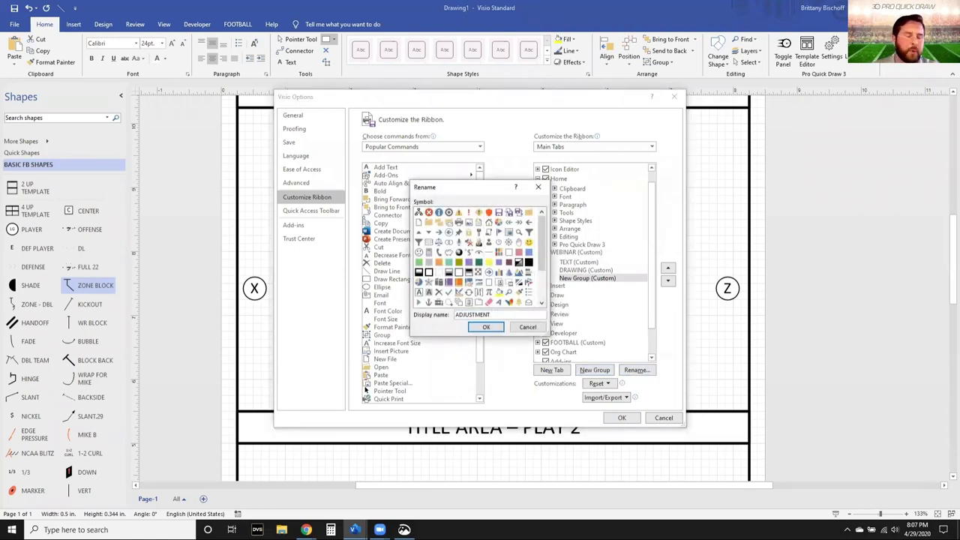
{"action": "key", "text": "Return"}
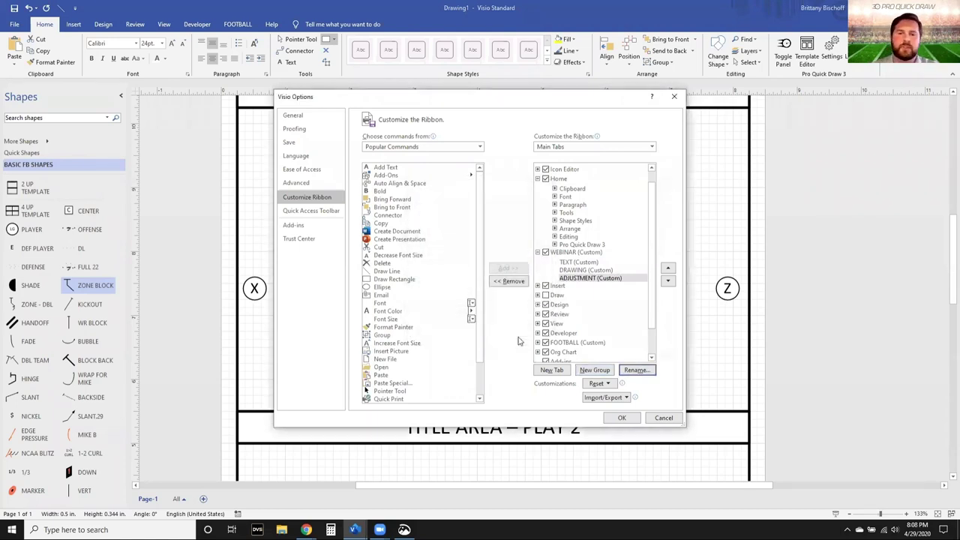
Step: Add the Add Text, Bold, Decrease Font Size and Increase Font Size commands to the TEXT group
{"action": "left_click", "coordinate": [570, 262]}
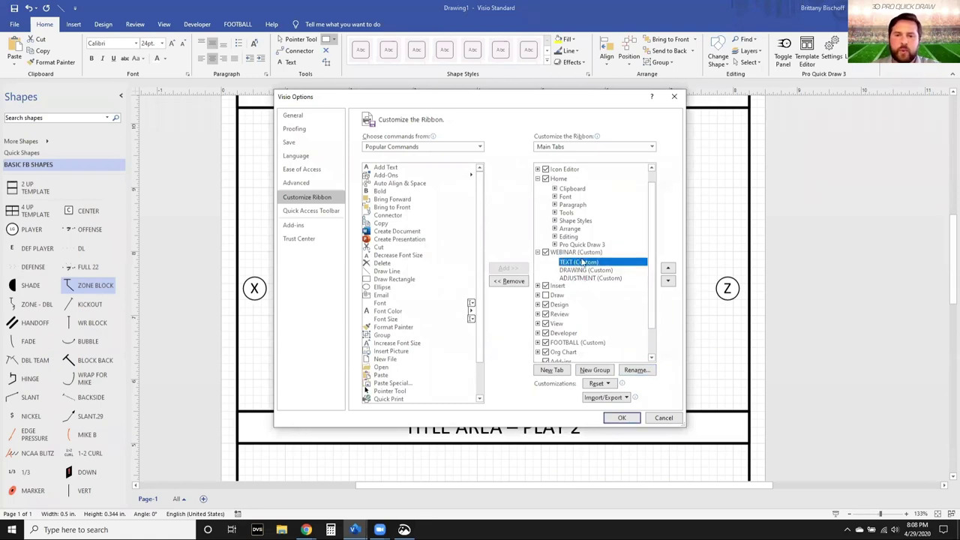
{"action": "left_click", "coordinate": [387, 168]}
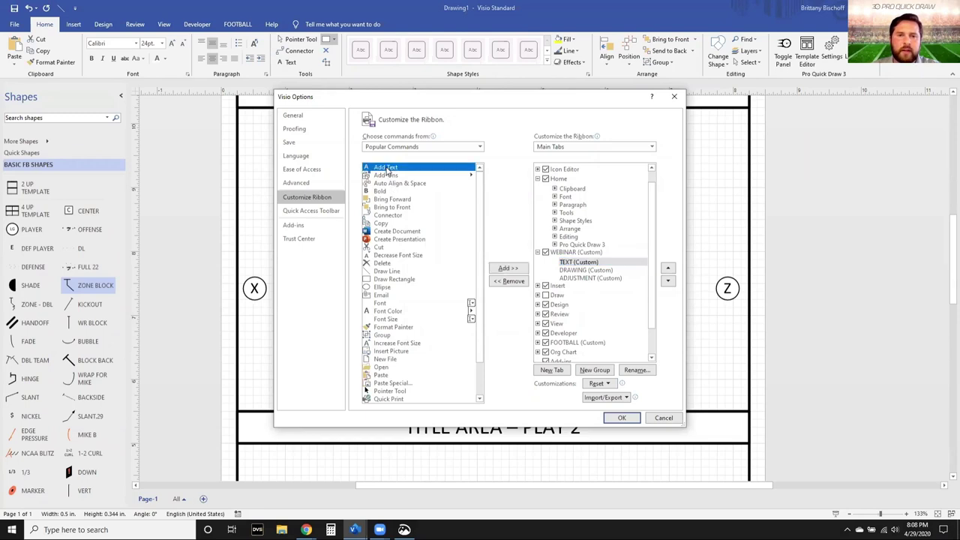
{"action": "double_click", "coordinate": [392, 169]}
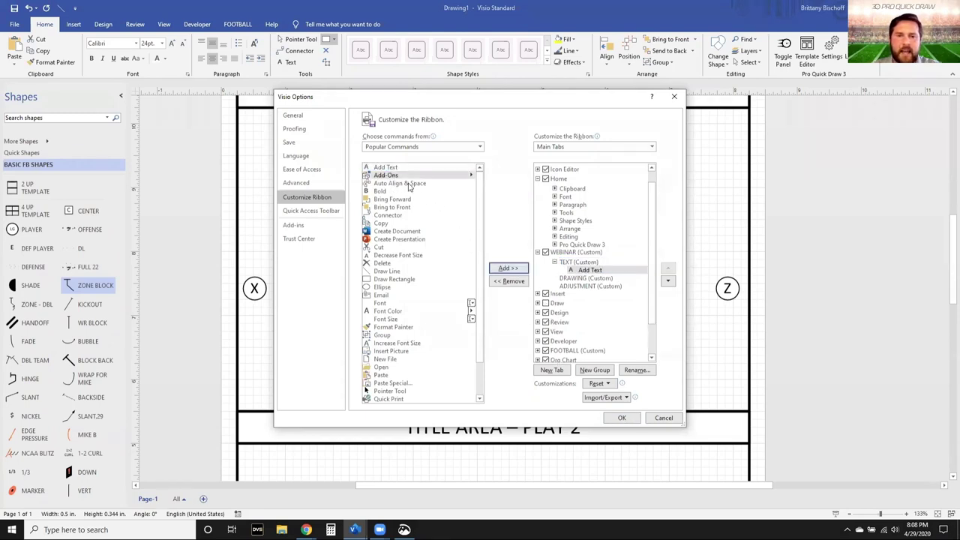
{"action": "double_click", "coordinate": [388, 192]}
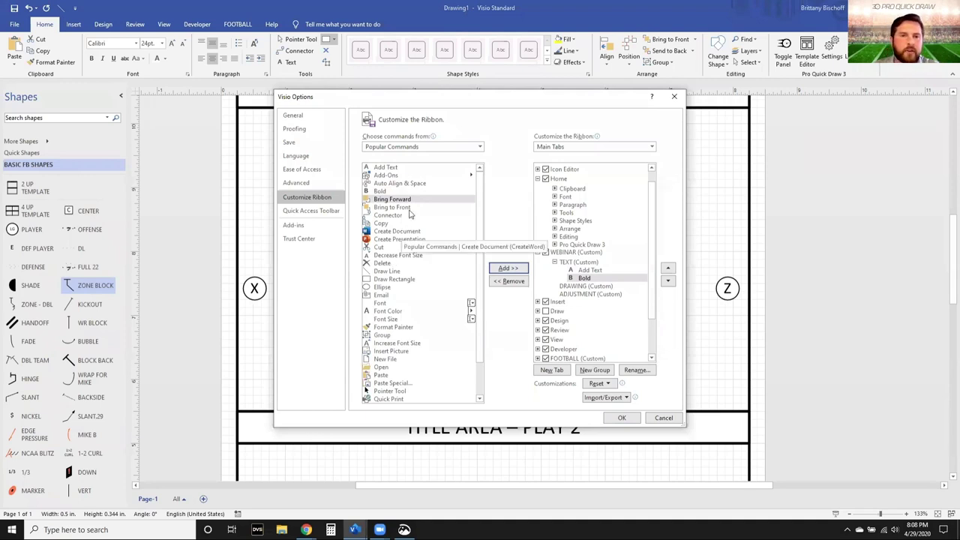
{"action": "left_click", "coordinate": [390, 256]}
{"action": "left_click", "coordinate": [508, 268]}
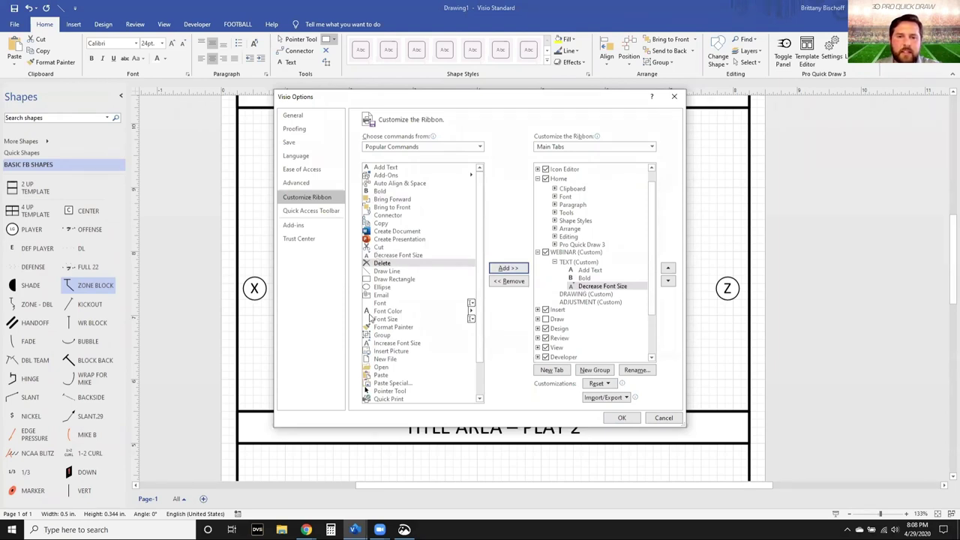
{"action": "left_click", "coordinate": [405, 343]}
{"action": "left_click", "coordinate": [508, 267]}
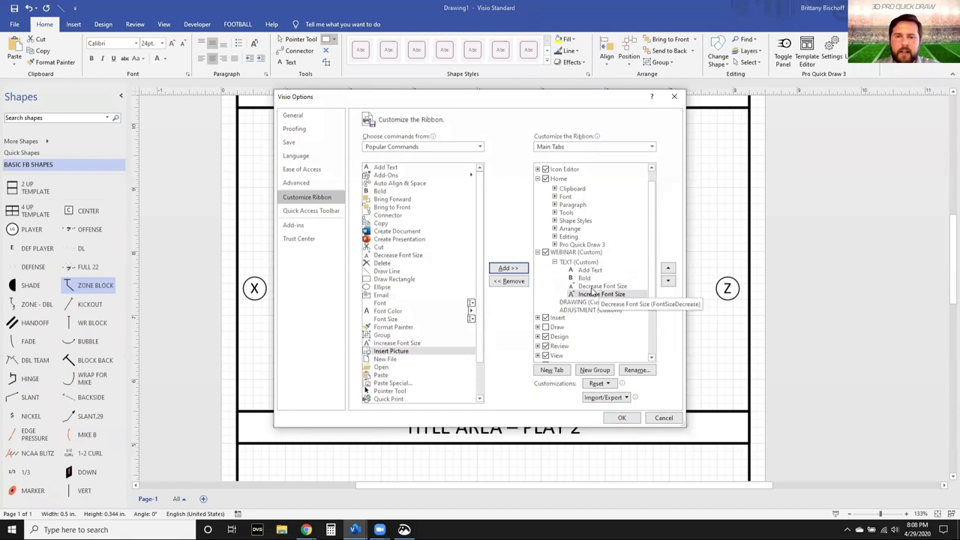
Step: Reorder the TEXT group so both font size commands come before Bold
{"action": "left_click", "coordinate": [588, 288]}
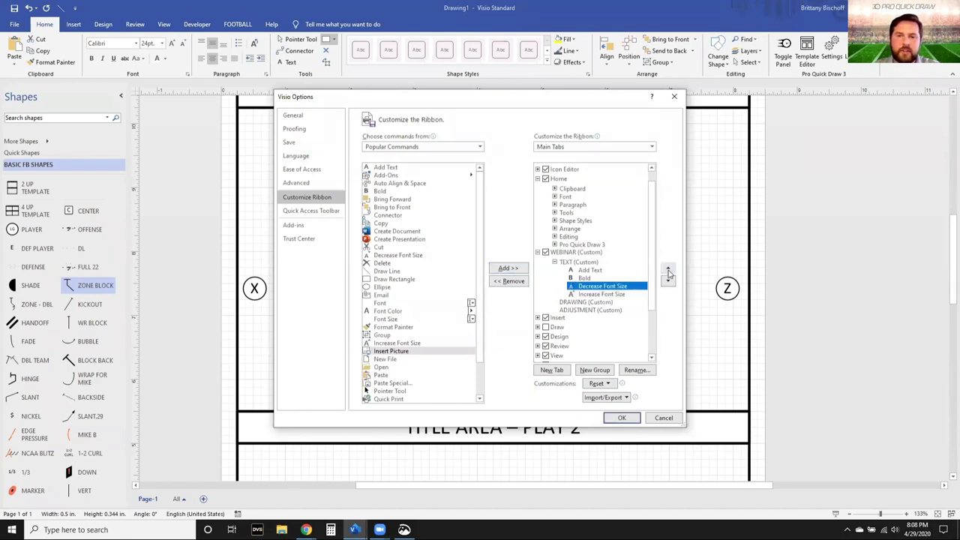
{"action": "left_click", "coordinate": [669, 269]}
{"action": "left_click", "coordinate": [668, 269]}
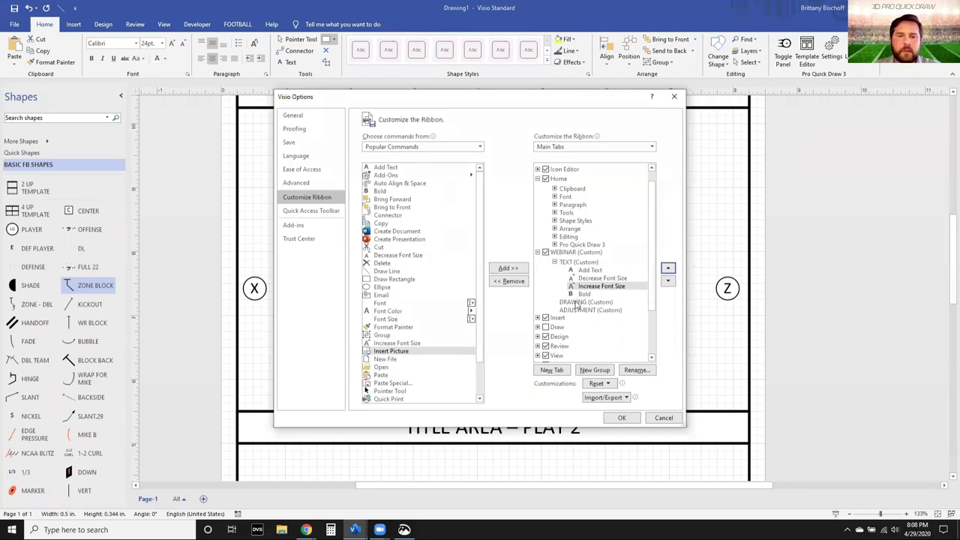
Step: Add the Pointer Tool, Draw Rectangle, Draw Line and Ellipse commands to the DRAWING group
{"action": "left_click", "coordinate": [576, 302]}
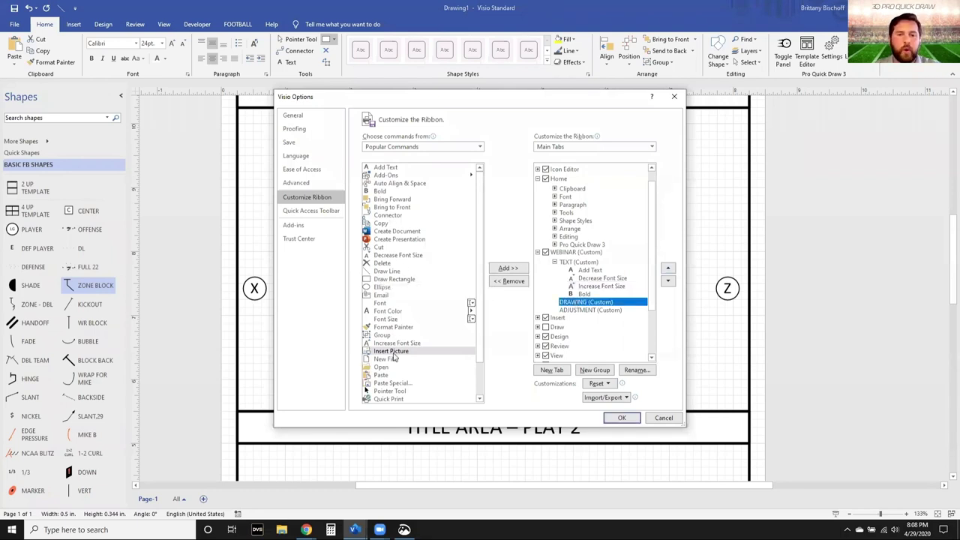
{"action": "left_click", "coordinate": [393, 391]}
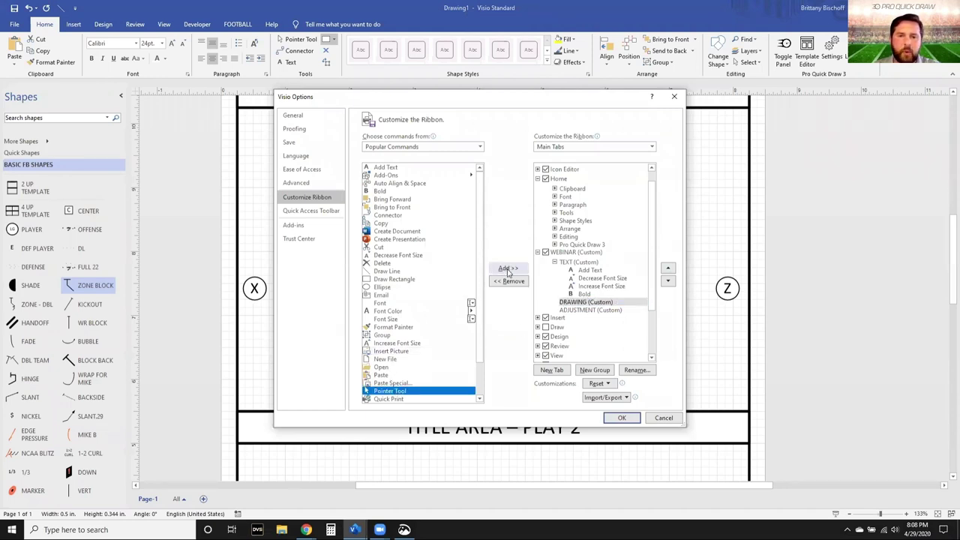
{"action": "left_click", "coordinate": [507, 268]}
{"action": "left_click", "coordinate": [394, 279]}
{"action": "left_click", "coordinate": [508, 268]}
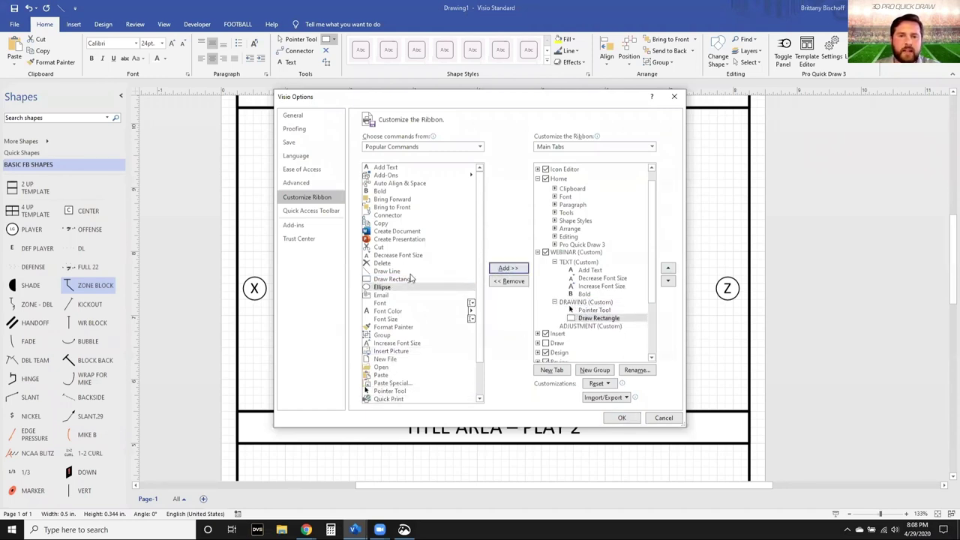
{"action": "double_click", "coordinate": [410, 273]}
{"action": "left_click", "coordinate": [412, 287]}
{"action": "double_click", "coordinate": [414, 288]}
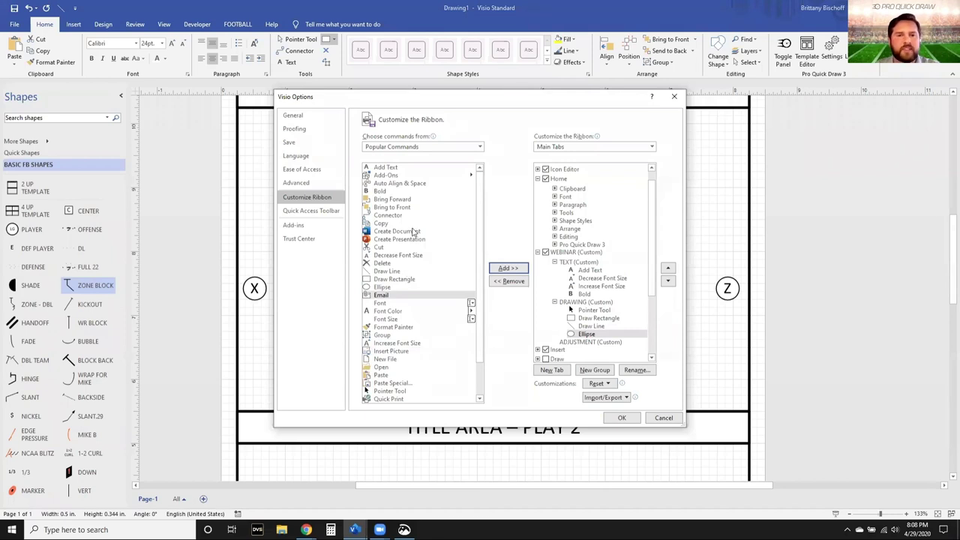
Step: Find the Arc drawing tool among all available commands and add it to the DRAWING group
{"action": "left_click", "coordinate": [480, 147]}
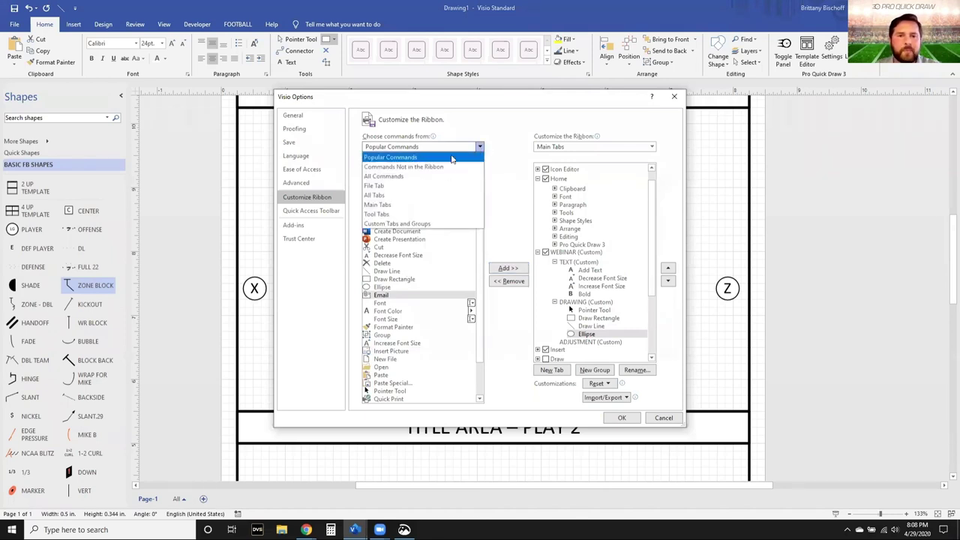
{"action": "left_click", "coordinate": [390, 177]}
{"action": "scroll", "coordinate": [419, 305], "scroll_direction": "down", "scroll_amount": 9}
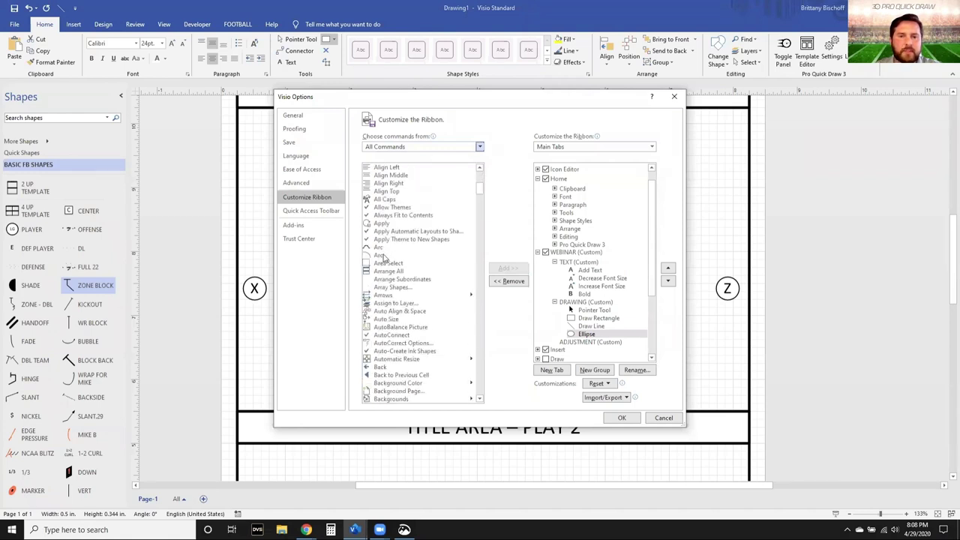
{"action": "left_click", "coordinate": [381, 256]}
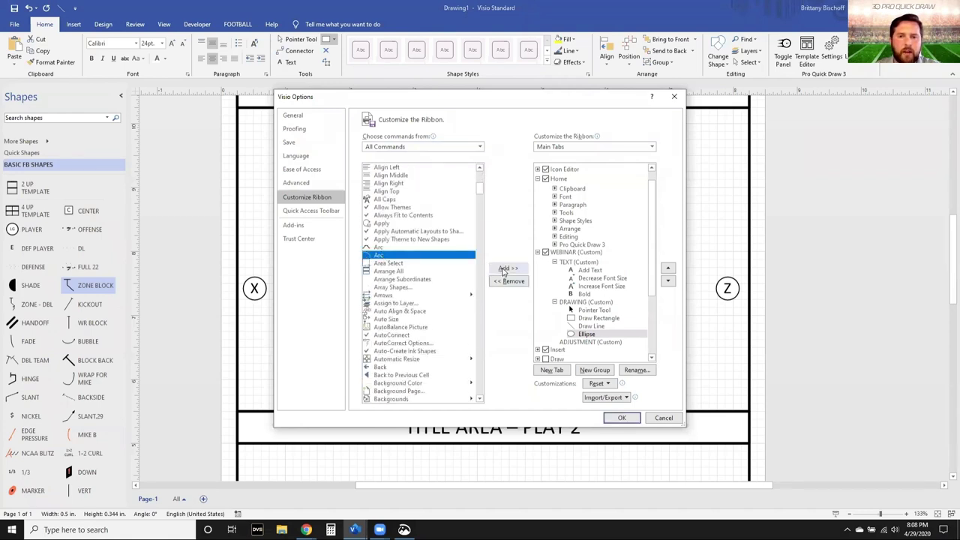
{"action": "left_click", "coordinate": [508, 268]}
Step: Add the Bring to Front and Send to Back commands to the ADJUSTMENT group
{"action": "left_click", "coordinate": [568, 351]}
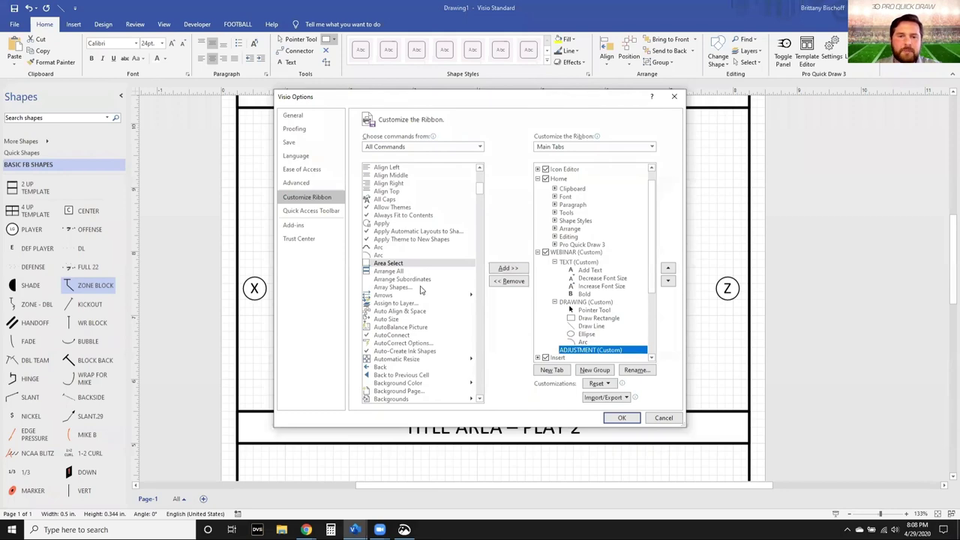
{"action": "mouse_move", "coordinate": [480, 191]}
{"action": "left_mouse_down"}
{"action": "mouse_move", "coordinate": [480, 213]}
{"action": "mouse_move", "coordinate": [483, 198]}
{"action": "left_mouse_up"}
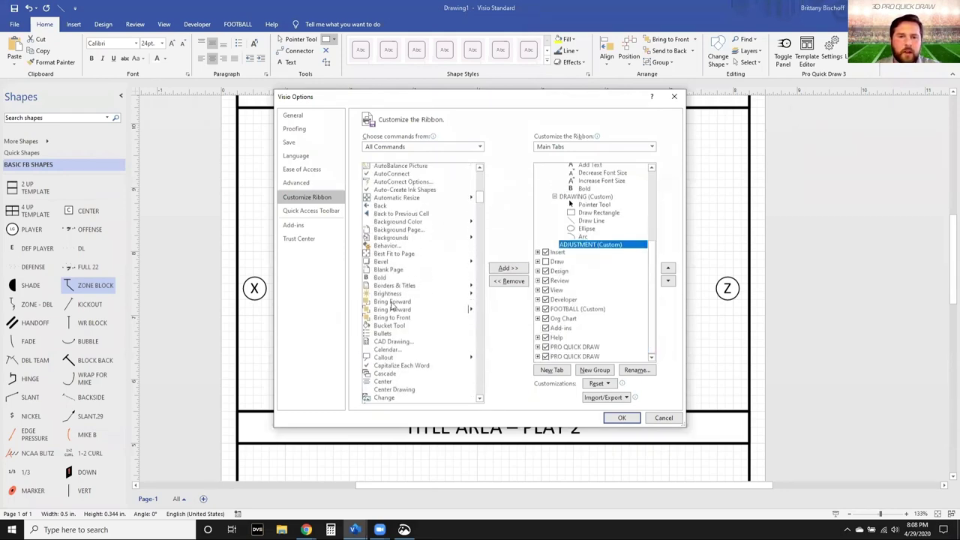
{"action": "left_click", "coordinate": [390, 318]}
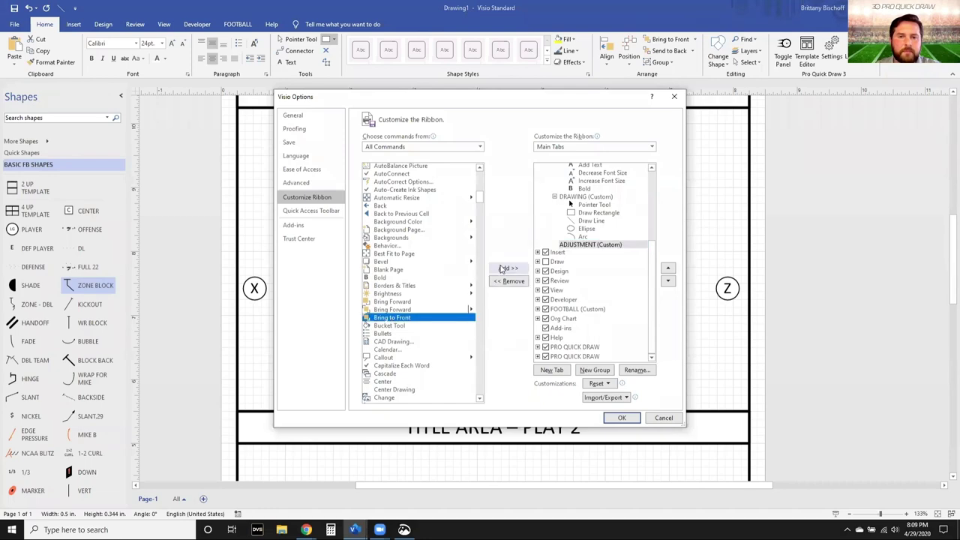
{"action": "left_click", "coordinate": [508, 268]}
{"action": "left_click_drag", "start_coordinate": [480, 203], "coordinate": [480, 346]}
{"action": "left_click", "coordinate": [399, 336]}
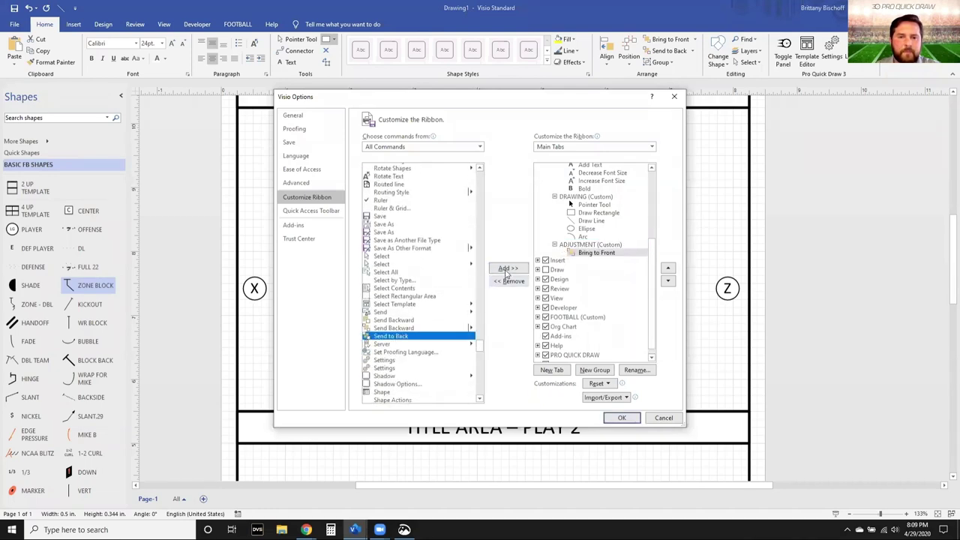
{"action": "left_click", "coordinate": [508, 267]}
Step: Add the Align command with its submenu to the ADJUSTMENT group and apply the ribbon customizations
{"action": "left_click_drag", "start_coordinate": [480, 344], "coordinate": [480, 177]}
{"action": "scroll", "coordinate": [425, 345], "scroll_direction": "down", "scroll_amount": 1}
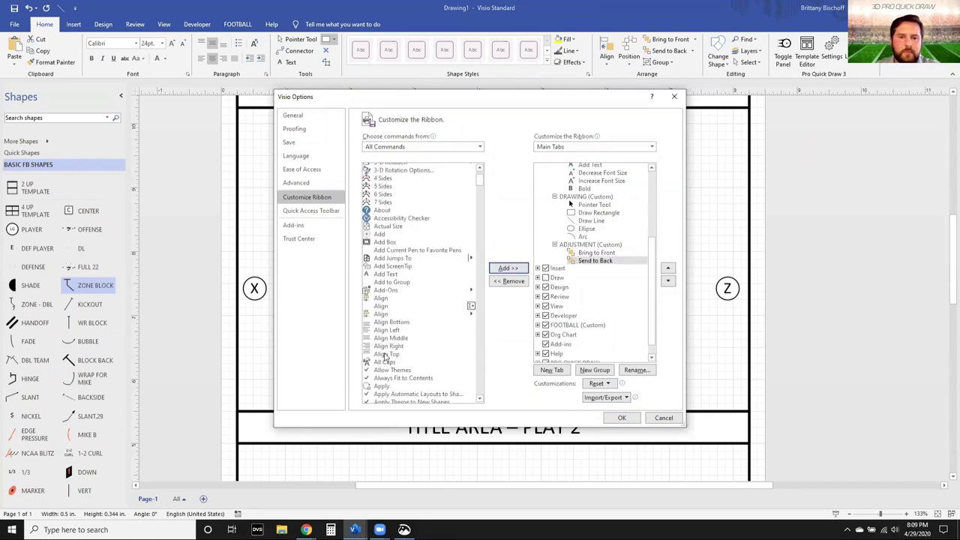
{"action": "left_click", "coordinate": [387, 314]}
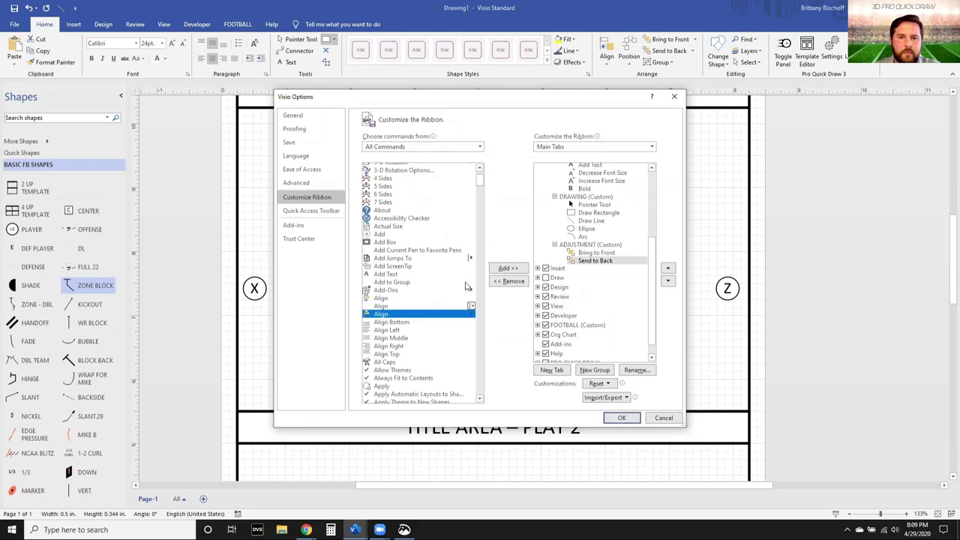
{"action": "left_click", "coordinate": [507, 268]}
{"action": "scroll", "coordinate": [598, 255], "scroll_direction": "up", "scroll_amount": 2}
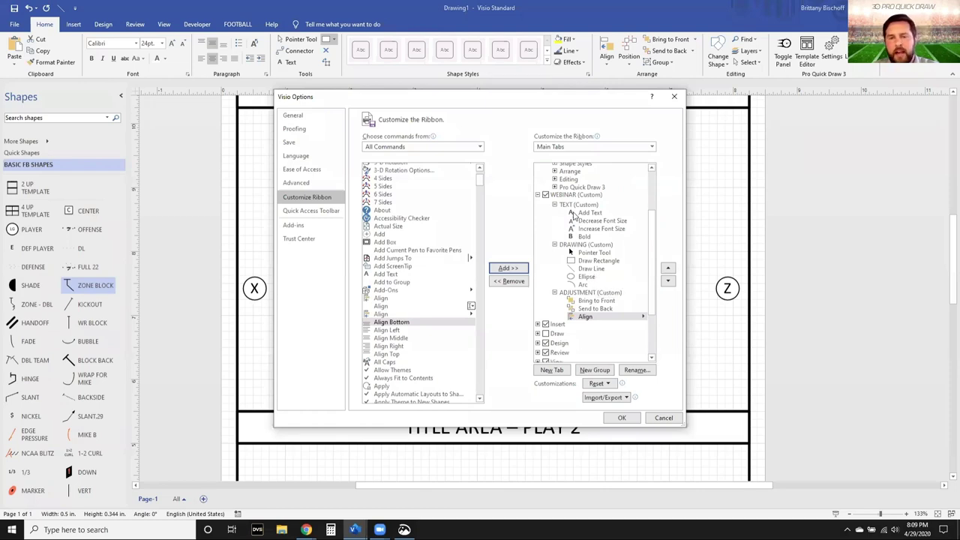
{"action": "left_click", "coordinate": [621, 418]}
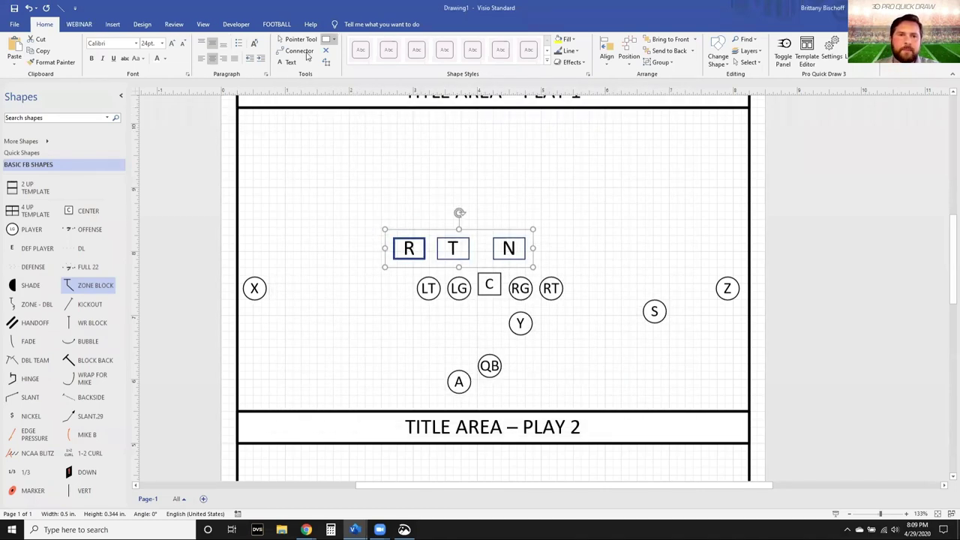
Step: Review the tools in the new WEBINAR ribbon tab and compare them with the Home and FOOTBALL tabs
{"action": "left_click", "coordinate": [79, 24]}
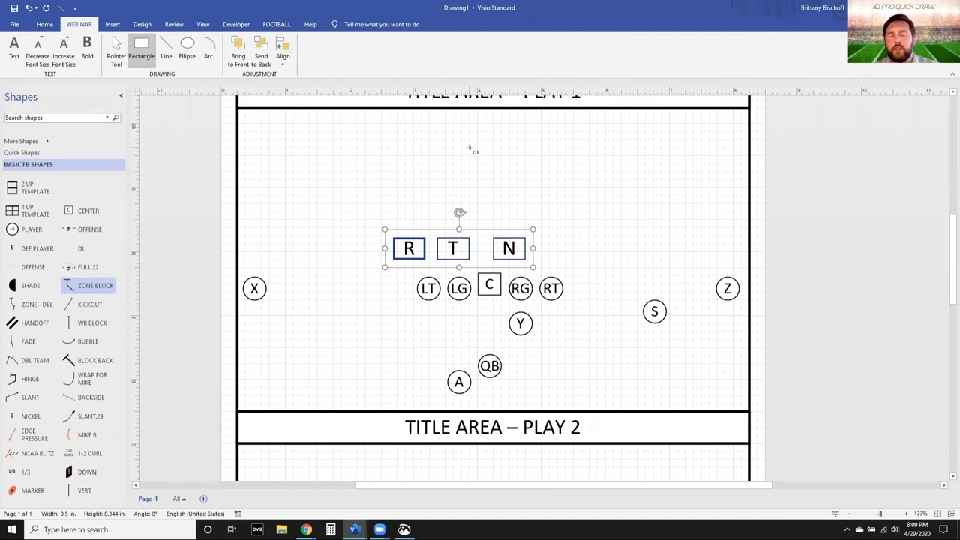
{"action": "left_click", "coordinate": [45, 24]}
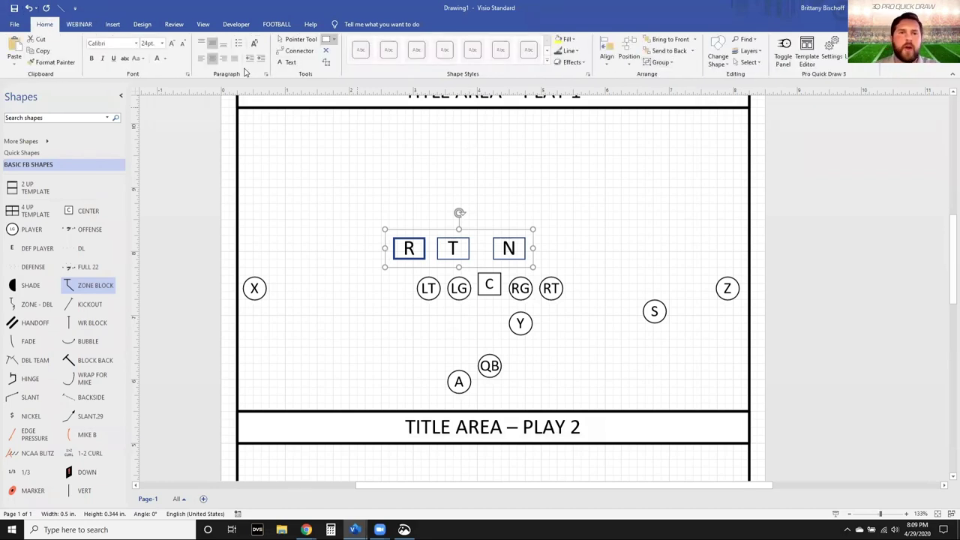
{"action": "left_click", "coordinate": [285, 28]}
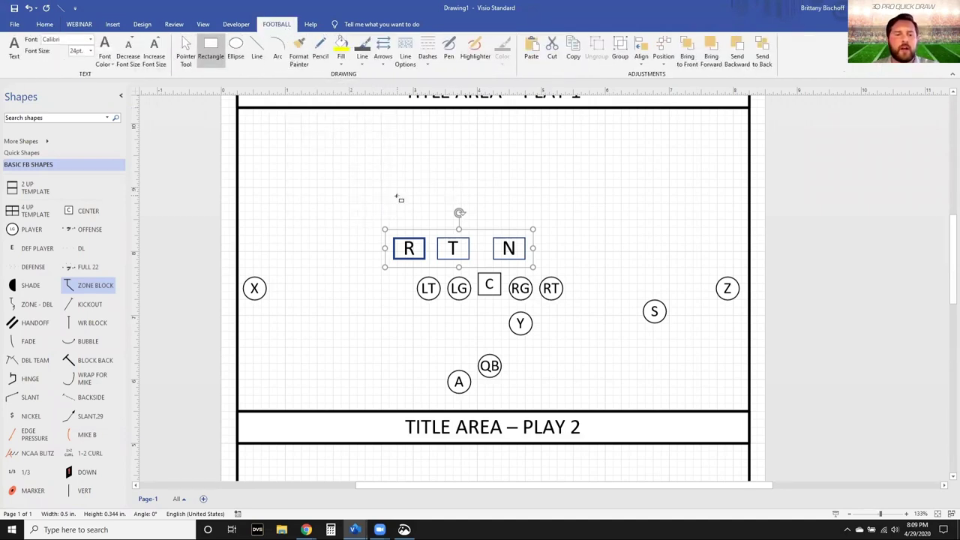
Step: Delete all the offensive players and the R, T and N defender labels from the Play 1 area
{"action": "key", "text": "Escape"}
{"action": "key", "text": "Escape"}
{"action": "left_click_drag", "start_coordinate": [193, 188], "coordinate": [843, 397]}
{"action": "key", "text": "Delete"}
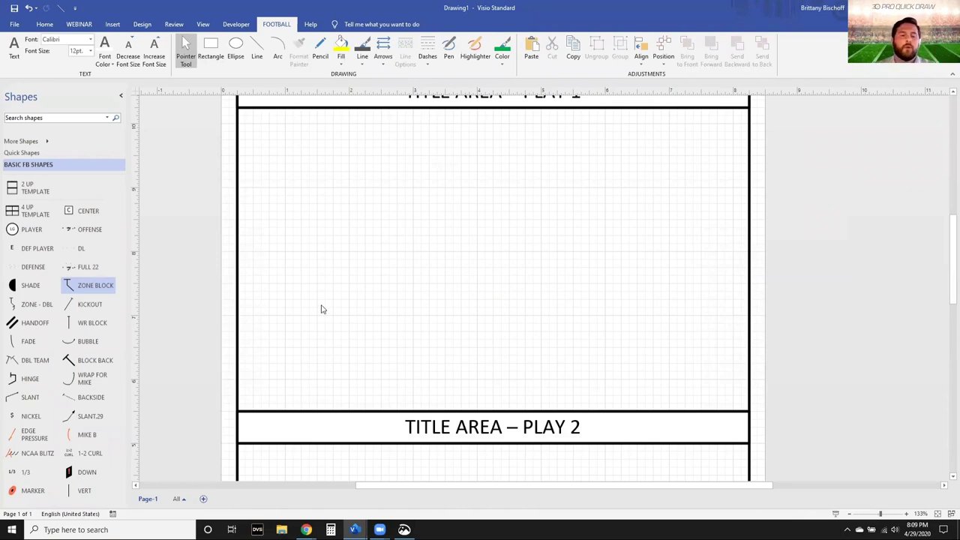
Step: Delete the two-play template frame from the page
{"action": "scroll", "coordinate": [321, 309], "scroll_direction": "down", "scroll_amount": 2}
{"action": "left_click", "coordinate": [347, 146]}
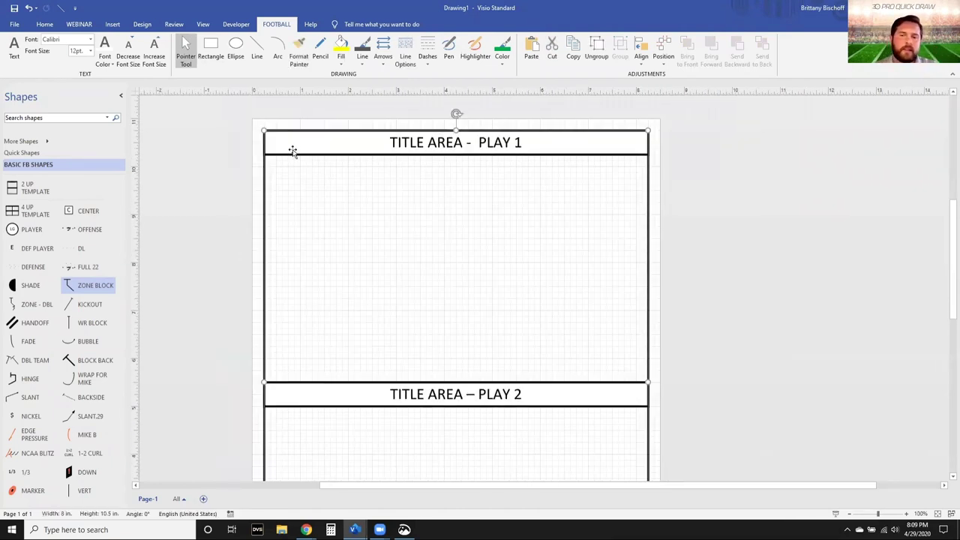
{"action": "key", "text": "Delete"}
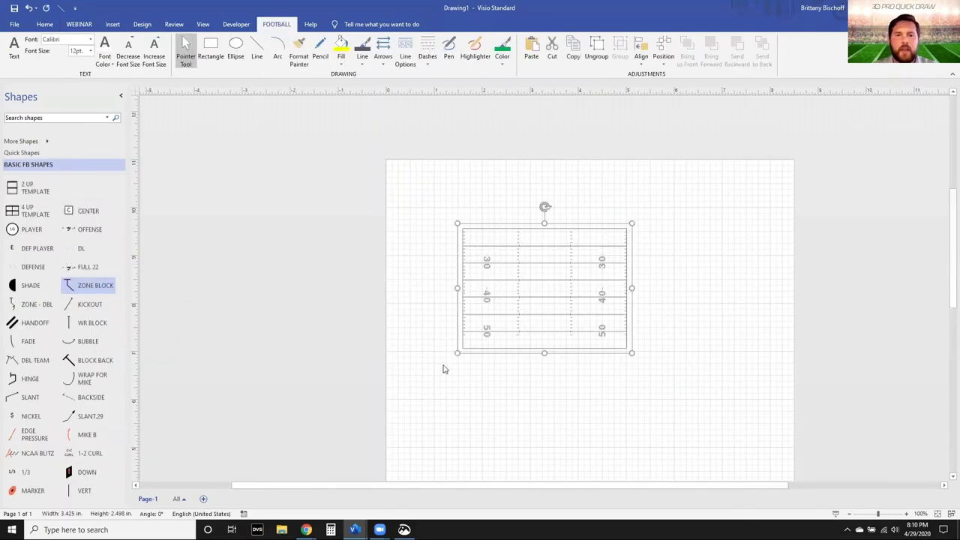
{"action": "scroll", "coordinate": [553, 347], "scroll_direction": "right", "scroll_amount": 1}
{"action": "scroll", "coordinate": [536, 348], "scroll_direction": "up", "scroll_amount": 3}
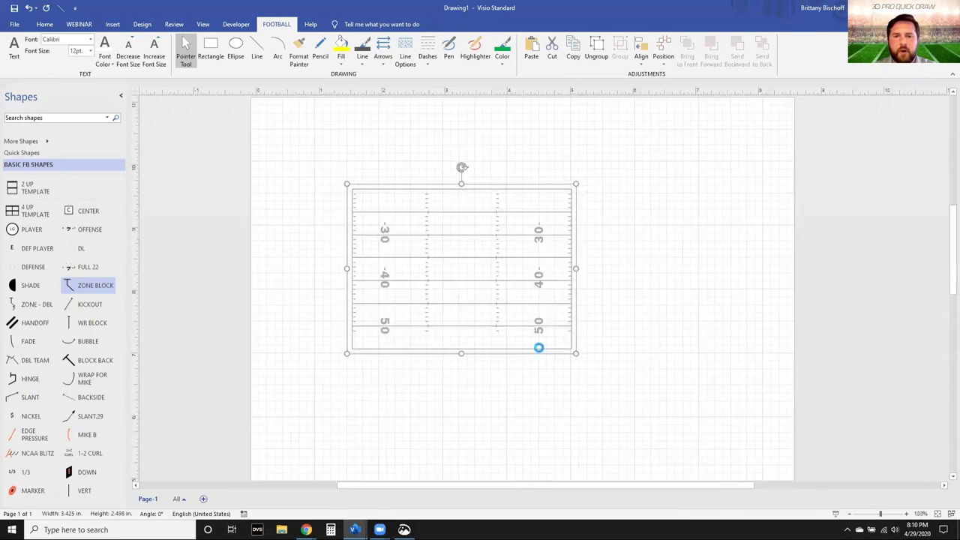
Step: Move the field template down and to the right on the page and assign it to a new layer named FIELD
{"action": "left_click_drag", "start_coordinate": [398, 180], "coordinate": [471, 250]}
{"action": "scroll", "coordinate": [375, 300], "scroll_direction": "right", "scroll_amount": 1}
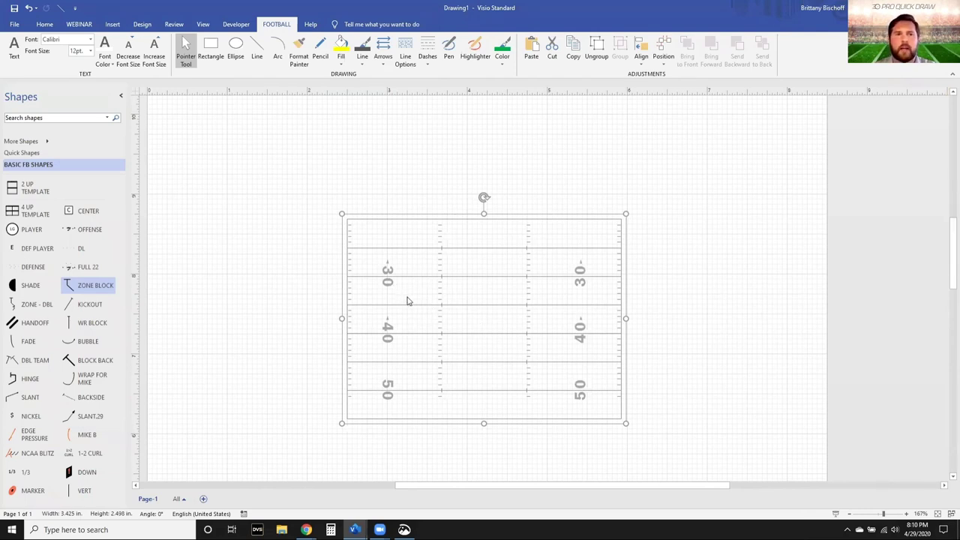
{"action": "left_click", "coordinate": [45, 24]}
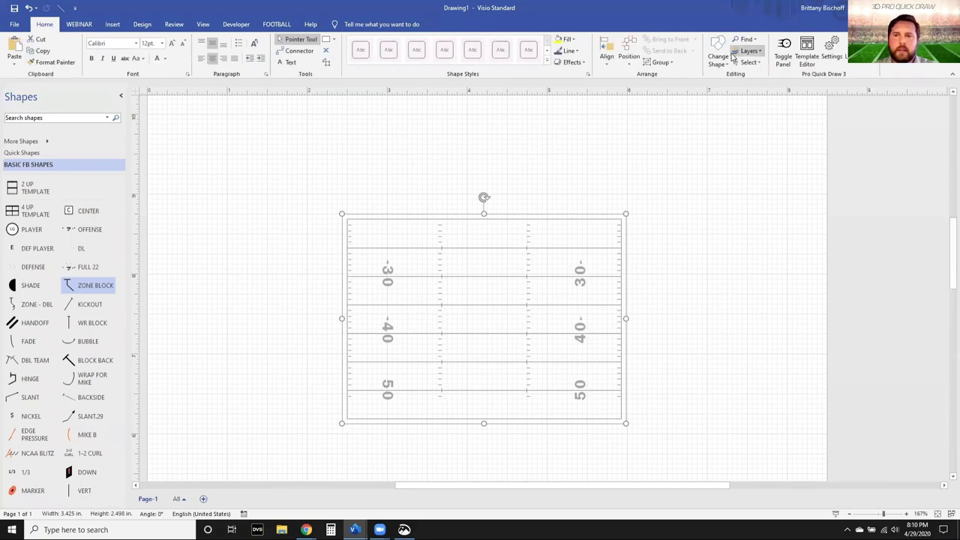
{"action": "left_click", "coordinate": [748, 51]}
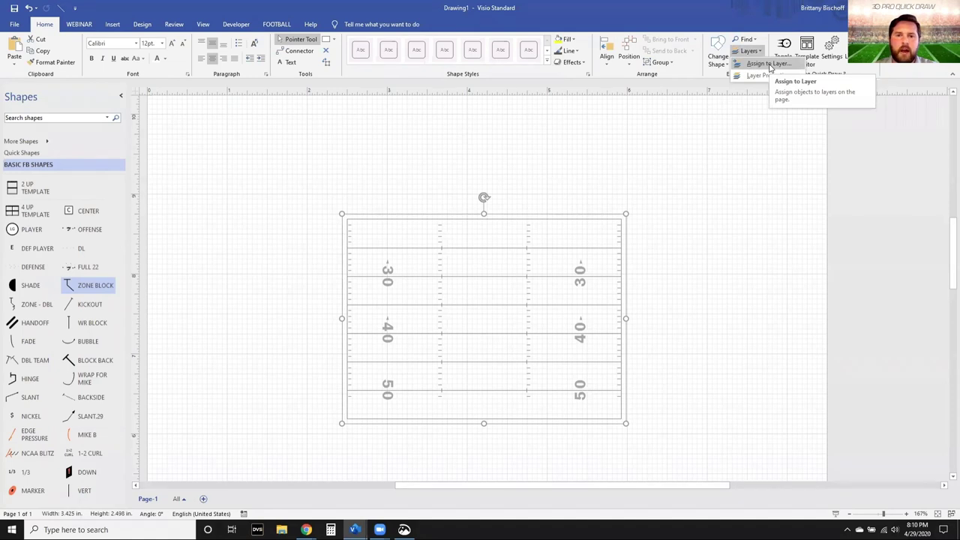
{"action": "left_click", "coordinate": [770, 66]}
{"action": "left_click", "coordinate": [543, 266]}
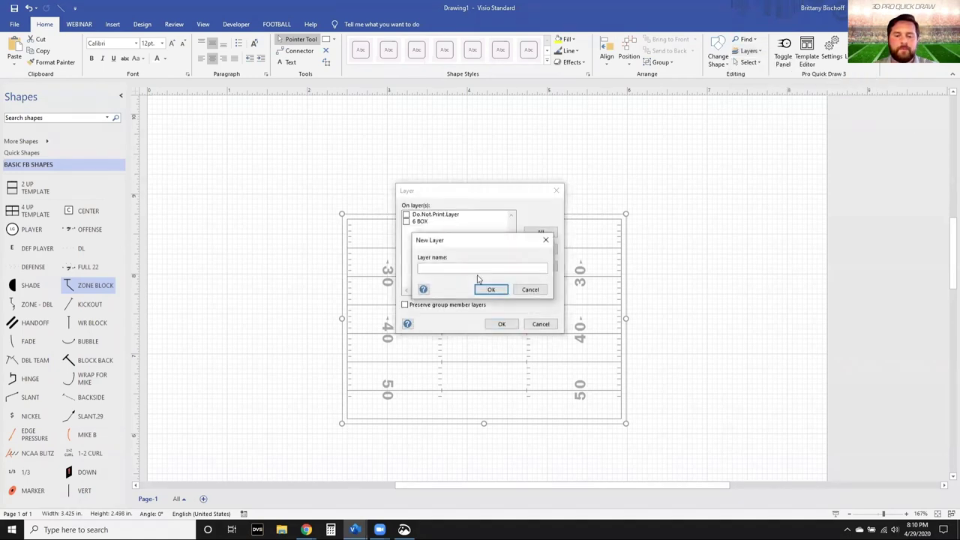
{"action": "left_click", "coordinate": [480, 289]}
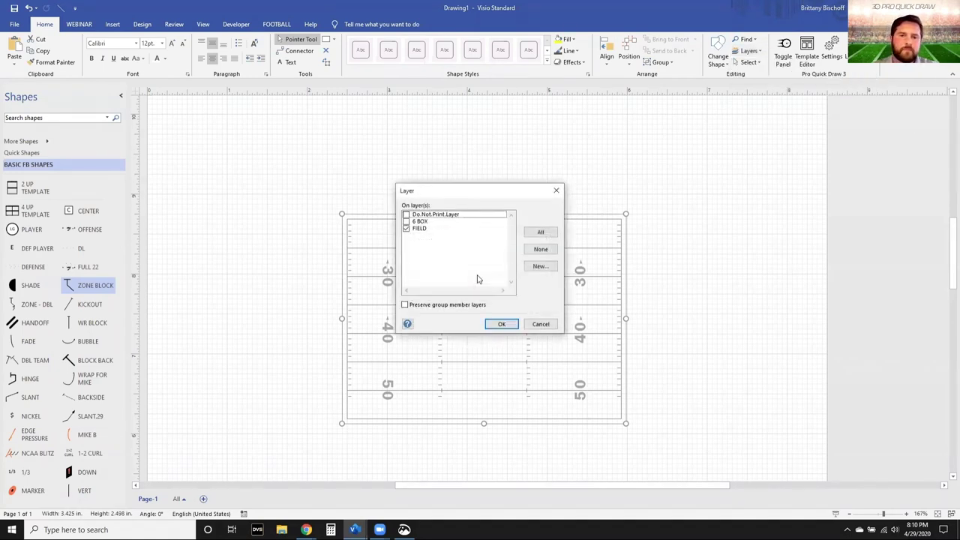
{"action": "left_click", "coordinate": [500, 325]}
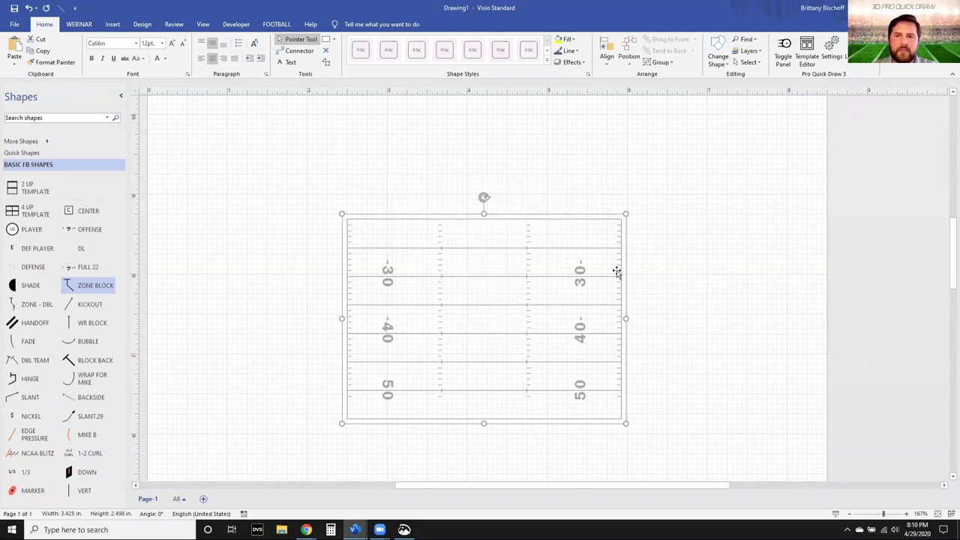
Step: Lock the FIELD layer in the layer properties and apply the change
{"action": "left_click", "coordinate": [756, 53]}
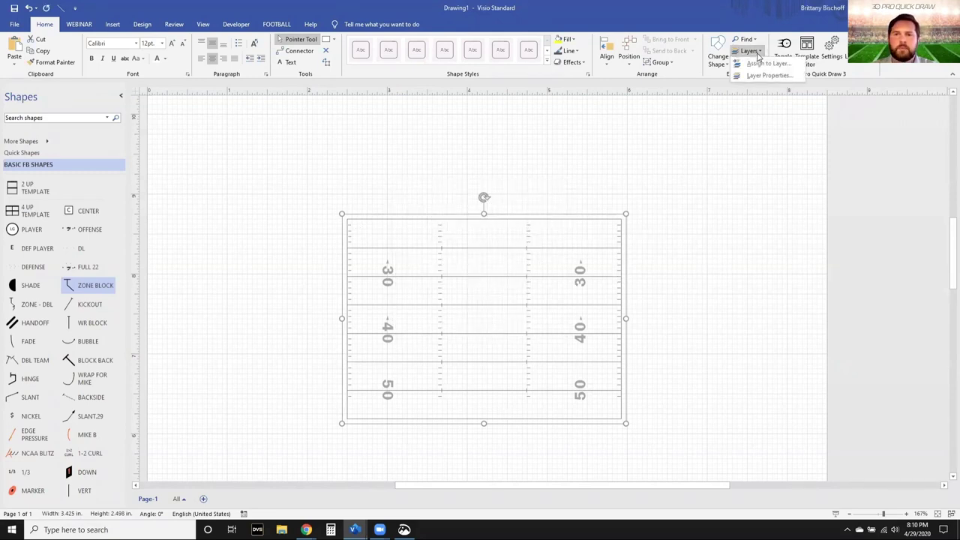
{"action": "left_click", "coordinate": [766, 76]}
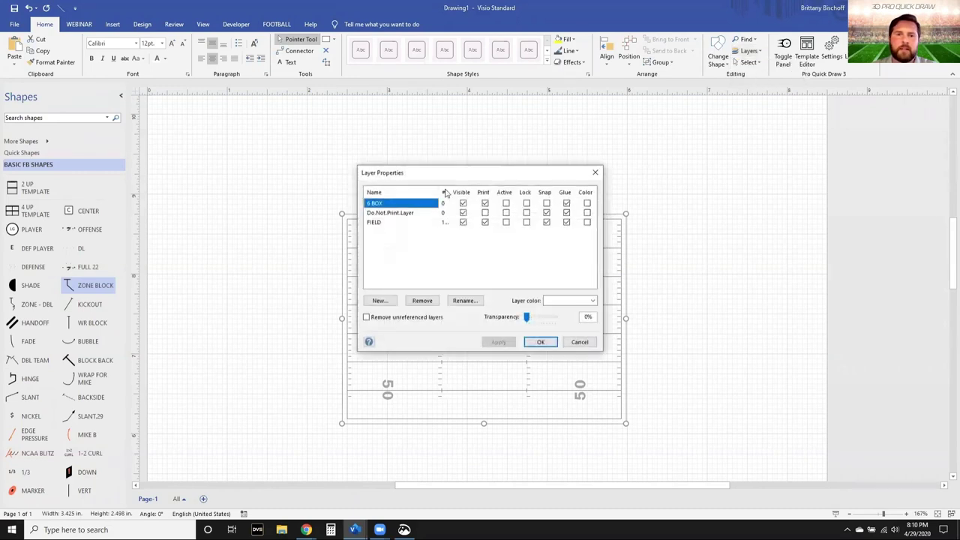
{"action": "left_click", "coordinate": [404, 224]}
{"action": "left_click", "coordinate": [526, 224]}
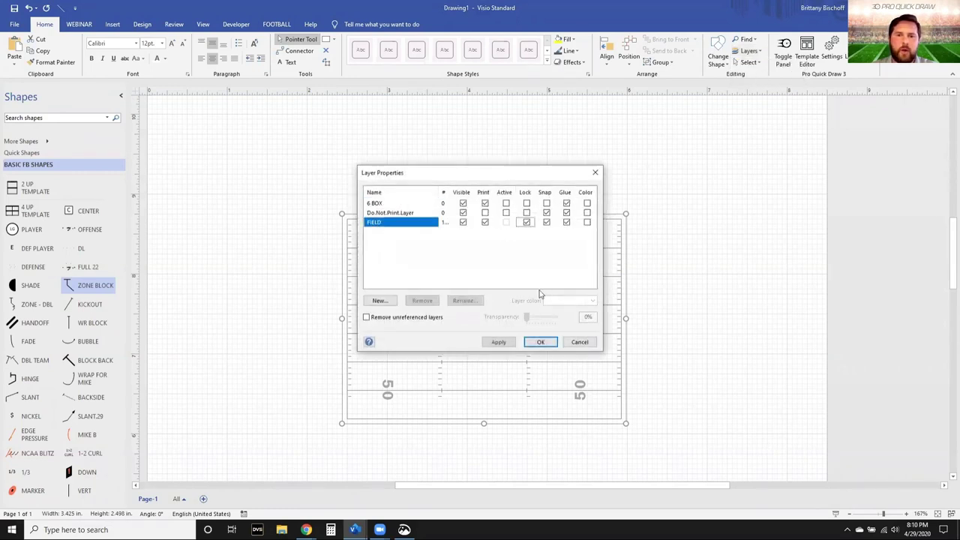
{"action": "left_click", "coordinate": [498, 342]}
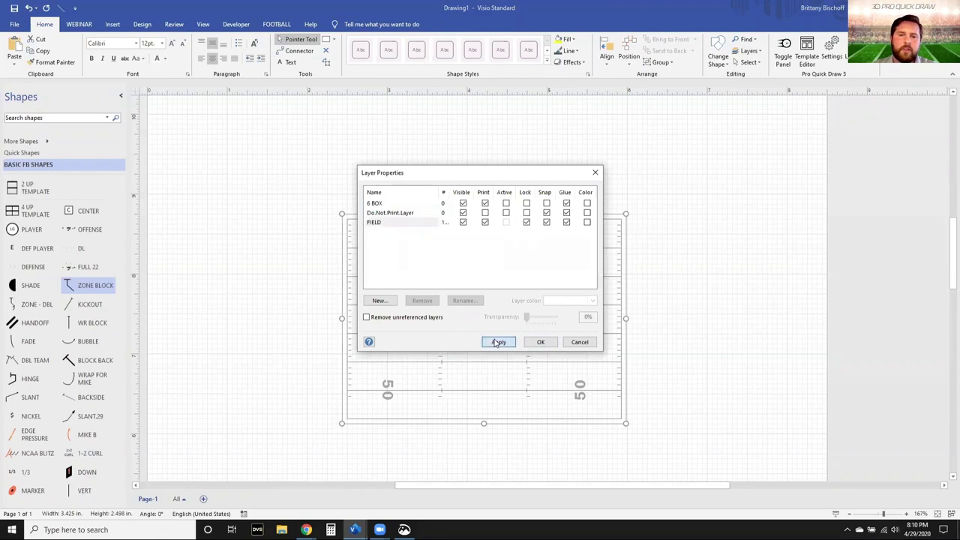
{"action": "left_click", "coordinate": [541, 342]}
{"action": "scroll", "coordinate": [420, 345], "scroll_direction": "up", "scroll_amount": 3}
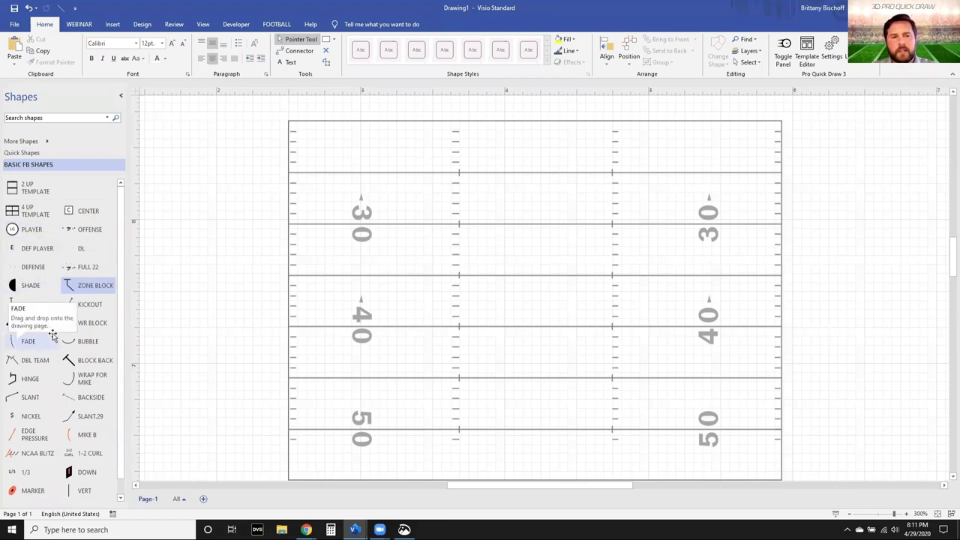
Step: Create a new stencil in US units and save it as OUTSIDE WR ROUTES in My Shapes
{"action": "left_click", "coordinate": [46, 143]}
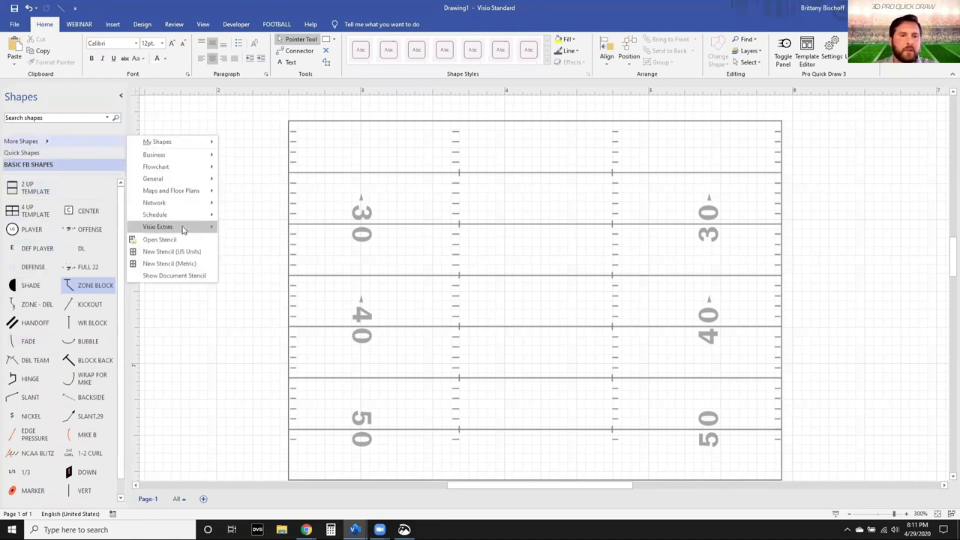
{"action": "left_click", "coordinate": [187, 254]}
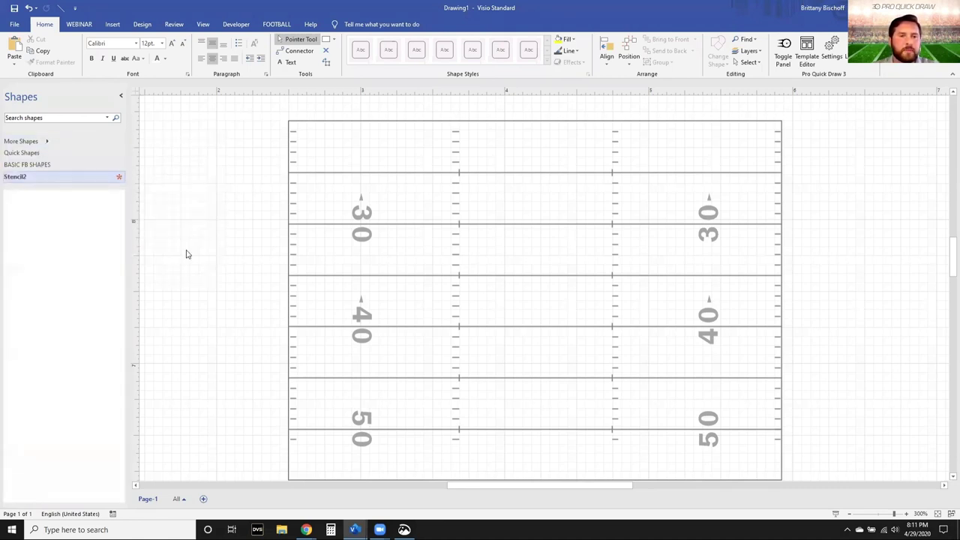
{"action": "right_click", "coordinate": [48, 179]}
{"action": "left_click", "coordinate": [96, 207]}
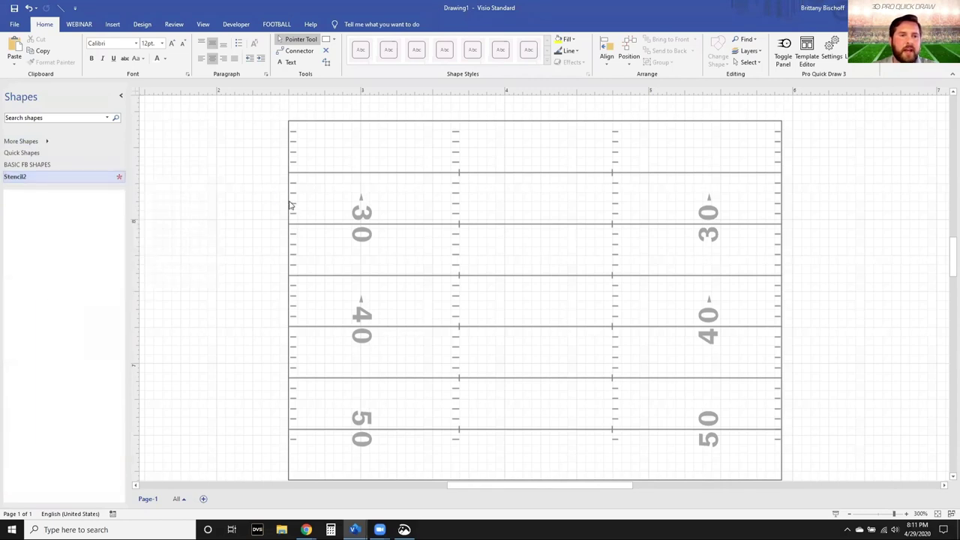
{"action": "type", "text": "OUTSIDE WR"}
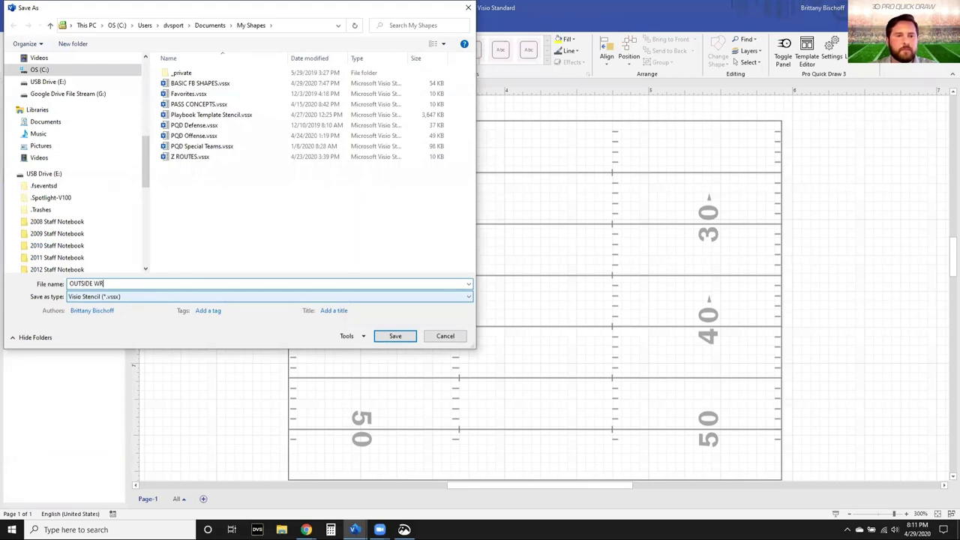
{"action": "type", "text": " ROUTES"}
{"action": "key", "text": "Return"}
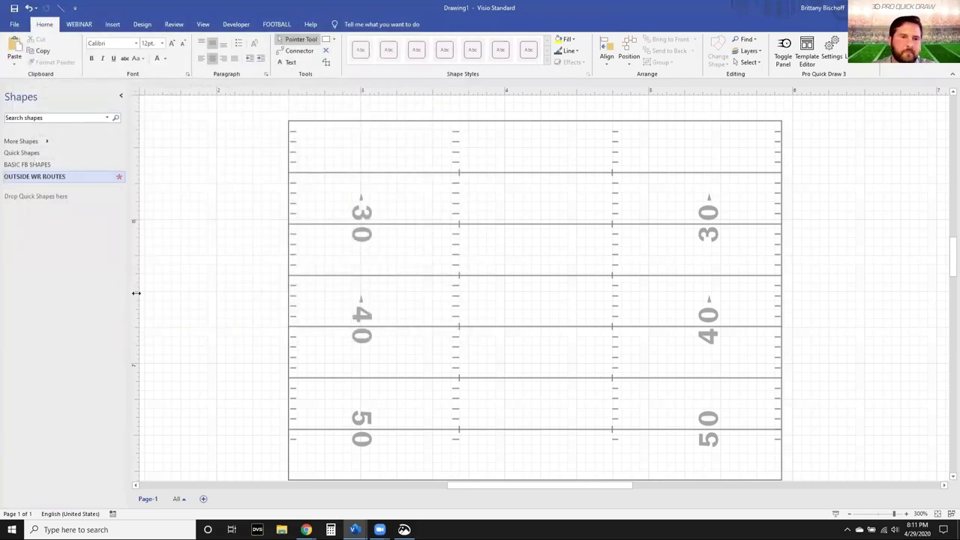
Step: Place a PLAYER shape from the BASIC FB SHAPES stencil just below the yard line at the field's left 40 marking
{"action": "left_click", "coordinate": [27, 165]}
{"action": "mouse_move", "coordinate": [23, 250]}
{"action": "left_mouse_down"}
{"action": "mouse_move", "coordinate": [232, 300]}
{"action": "mouse_move", "coordinate": [367, 370]}
{"action": "mouse_move", "coordinate": [380, 342]}
{"action": "mouse_move", "coordinate": [366, 337]}
{"action": "mouse_move", "coordinate": [377, 345]}
{"action": "left_mouse_up"}
{"action": "left_click", "coordinate": [376, 345]}
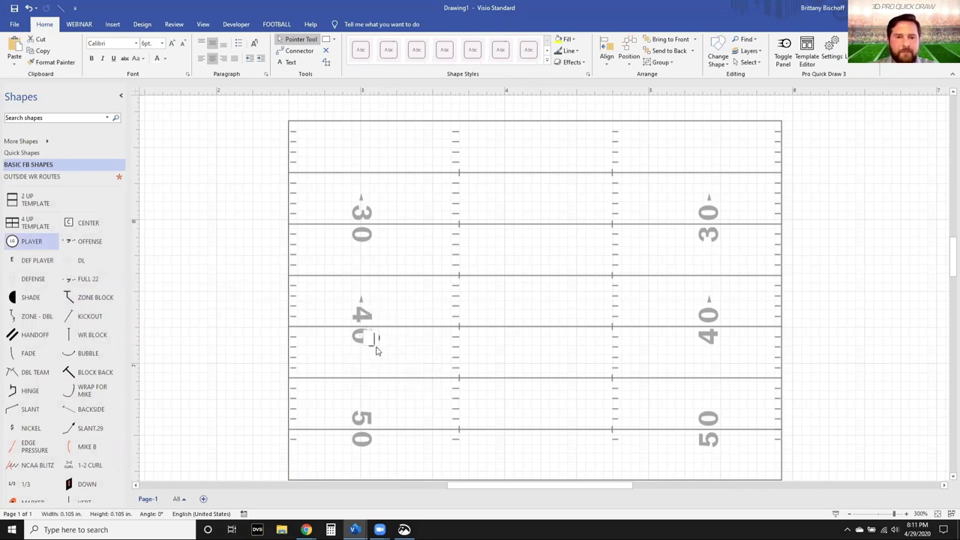
{"action": "scroll", "coordinate": [375, 339], "scroll_direction": "up", "scroll_amount": 2}
{"action": "left_click_drag", "start_coordinate": [375, 339], "coordinate": [338, 332]}
{"action": "scroll", "coordinate": [453, 373], "scroll_direction": "down", "scroll_amount": 2}
{"action": "left_click", "coordinate": [352, 317]}
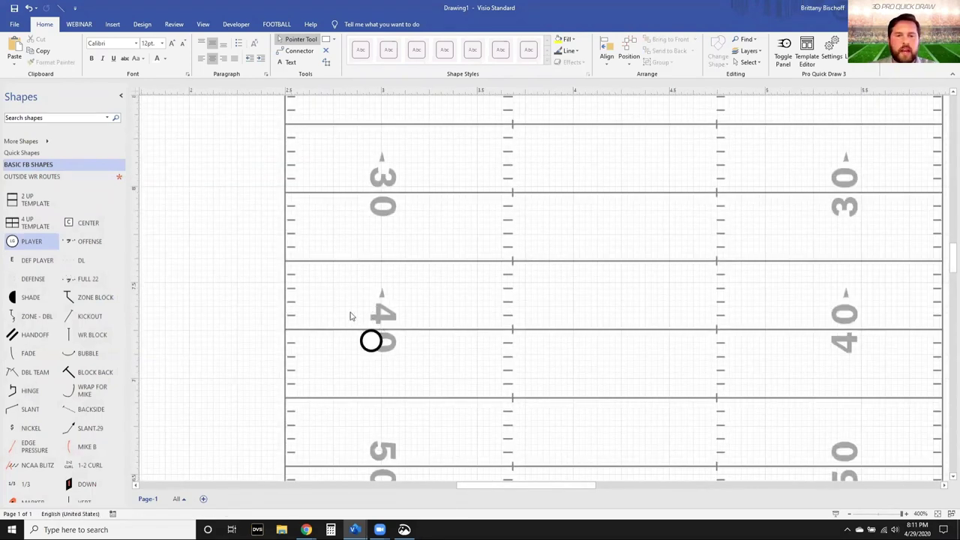
{"action": "scroll", "coordinate": [390, 350], "scroll_direction": "up", "scroll_amount": 1}
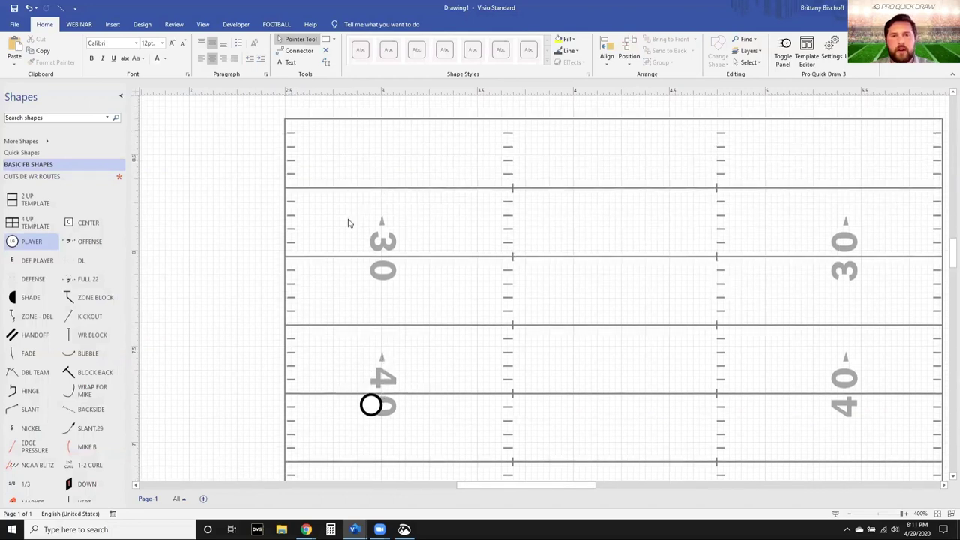
Step: With nothing selected, set the line color to the default and the arrow style to a solid arrowhead at the line's end
{"action": "left_click", "coordinate": [274, 25]}
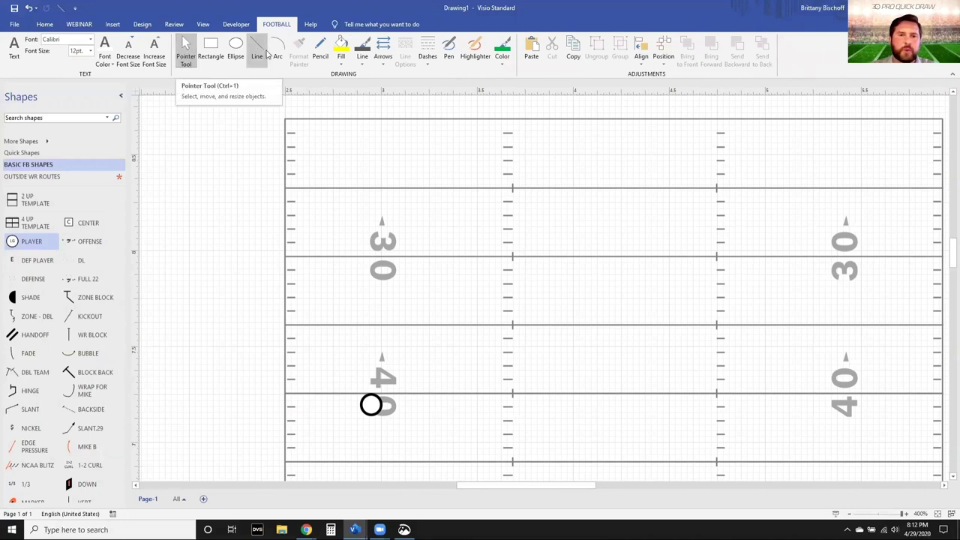
{"action": "left_click", "coordinate": [364, 60]}
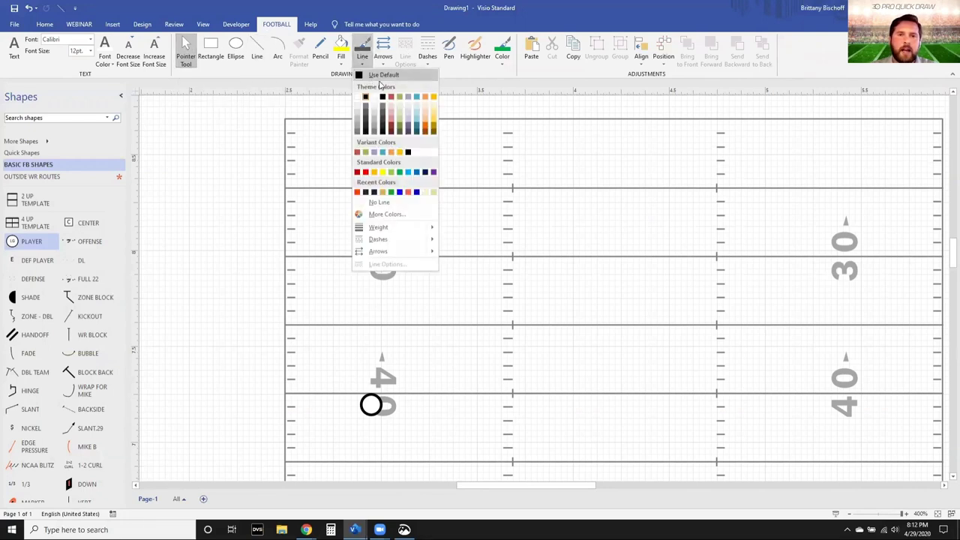
{"action": "left_click", "coordinate": [383, 76]}
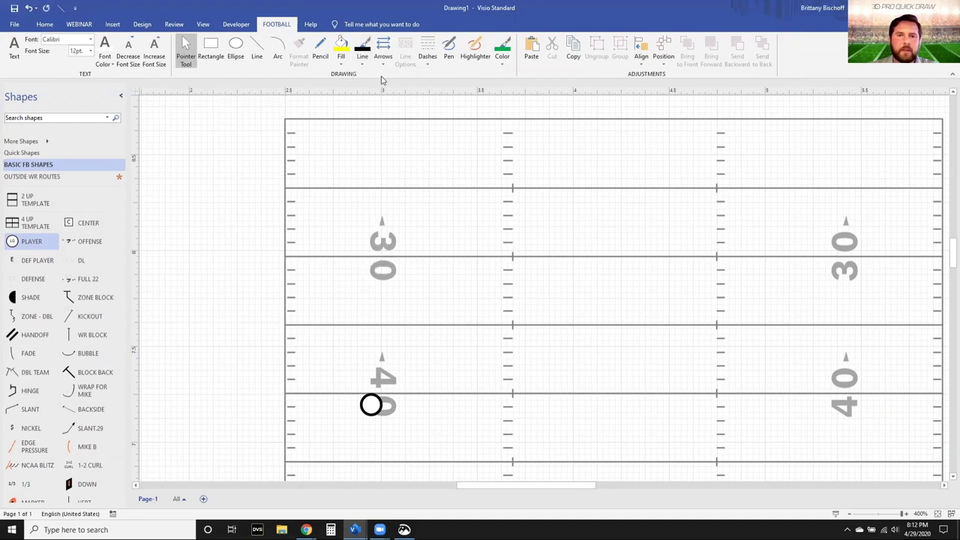
{"action": "left_click", "coordinate": [381, 60]}
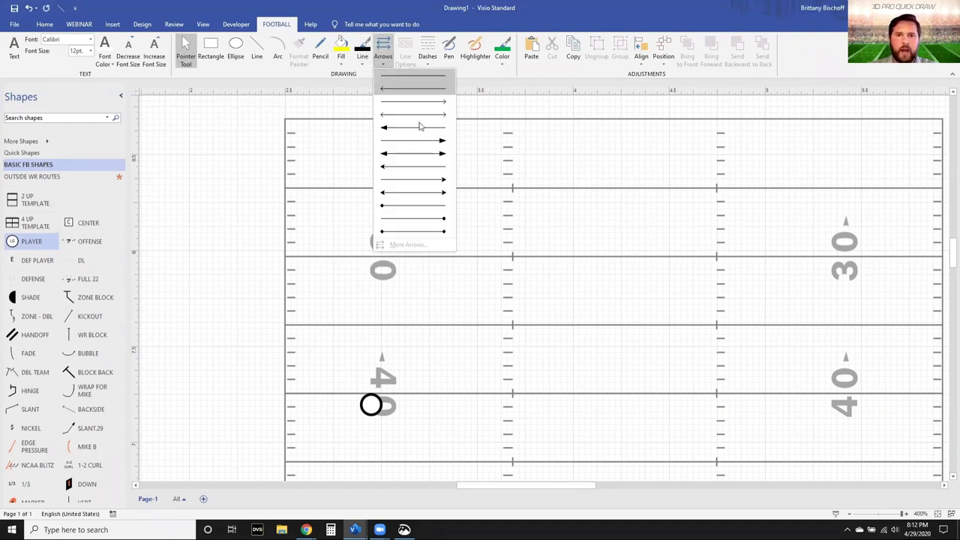
{"action": "left_click", "coordinate": [436, 180]}
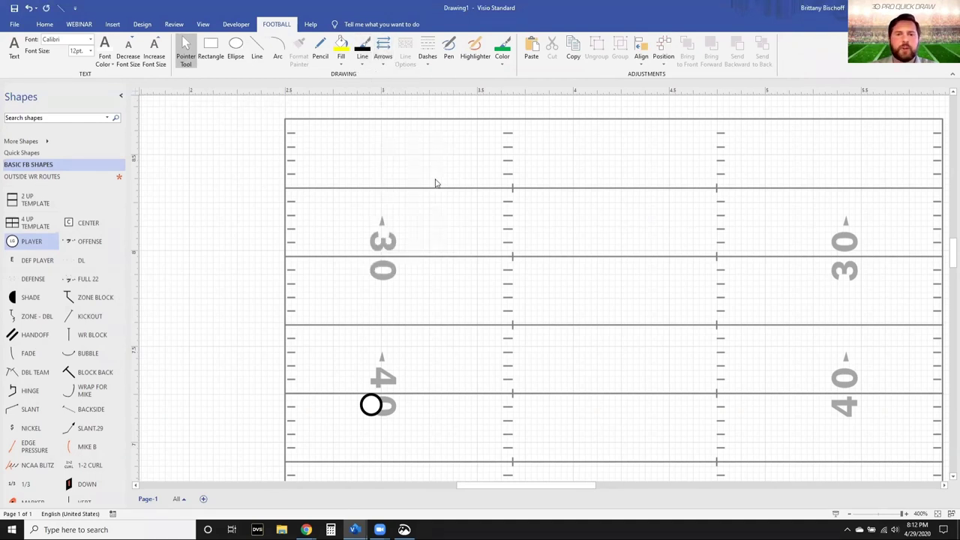
Step: Draw a vertical arrow line about 1.08 in long straight upfield from the player circle
{"action": "left_click", "coordinate": [257, 51]}
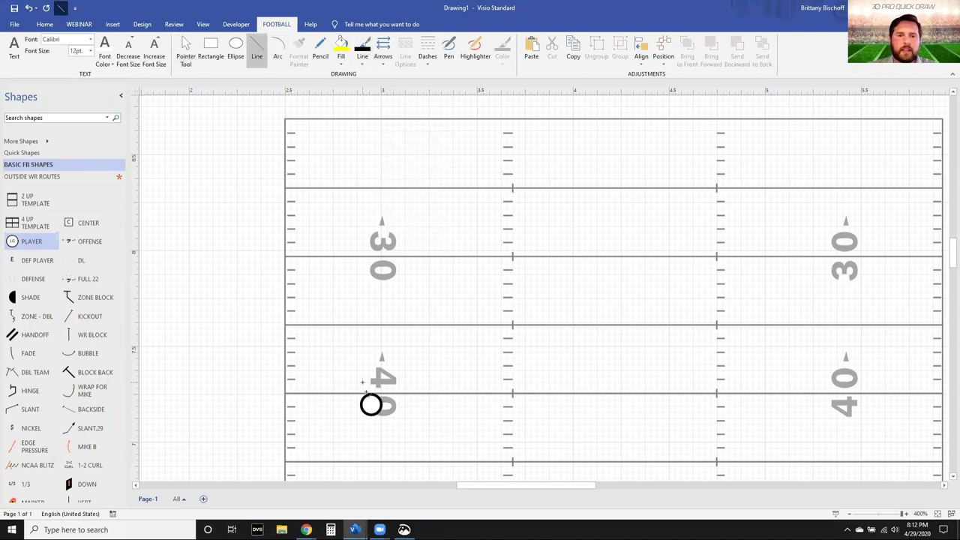
{"action": "left_click_drag", "start_coordinate": [373, 396], "coordinate": [372, 187]}
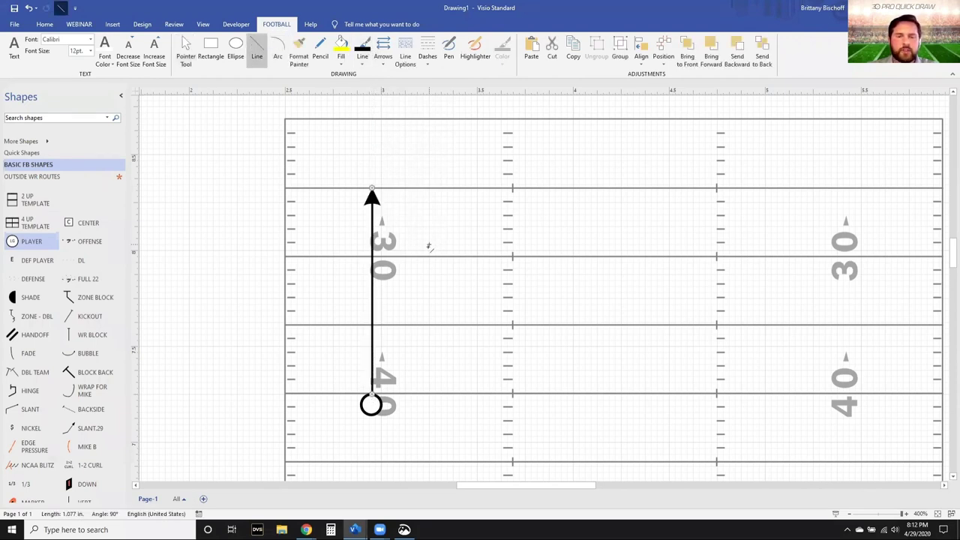
{"action": "key", "text": "ctrl+1"}
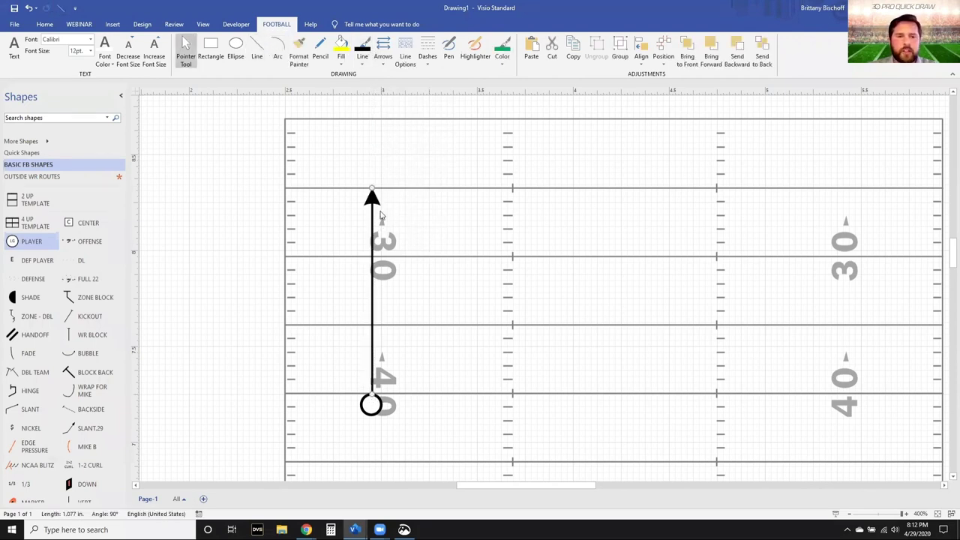
Step: Add the vertical route to the OUTSIDE WR ROUTES stencil and name the new master VERT
{"action": "left_click", "coordinate": [45, 177]}
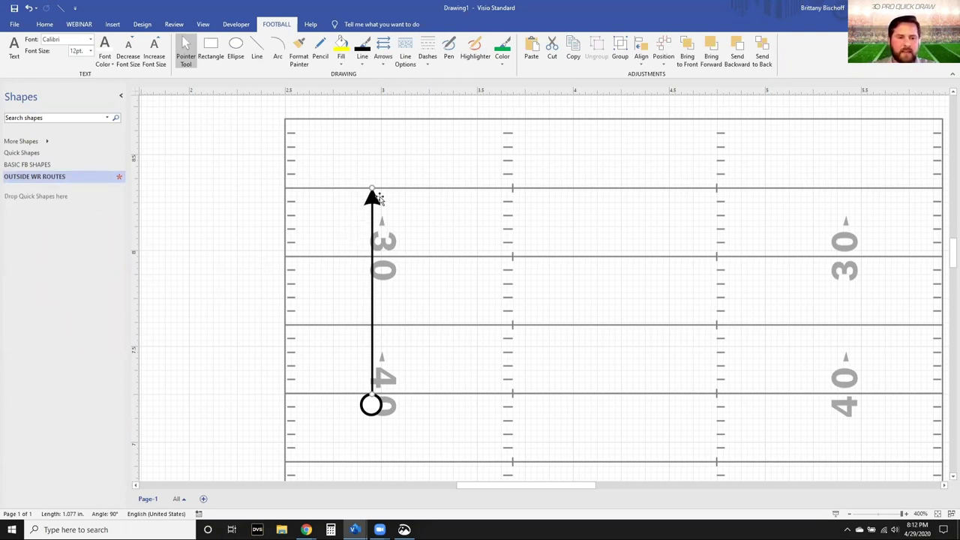
{"action": "left_click_drag", "start_coordinate": [374, 201], "coordinate": [58, 219]}
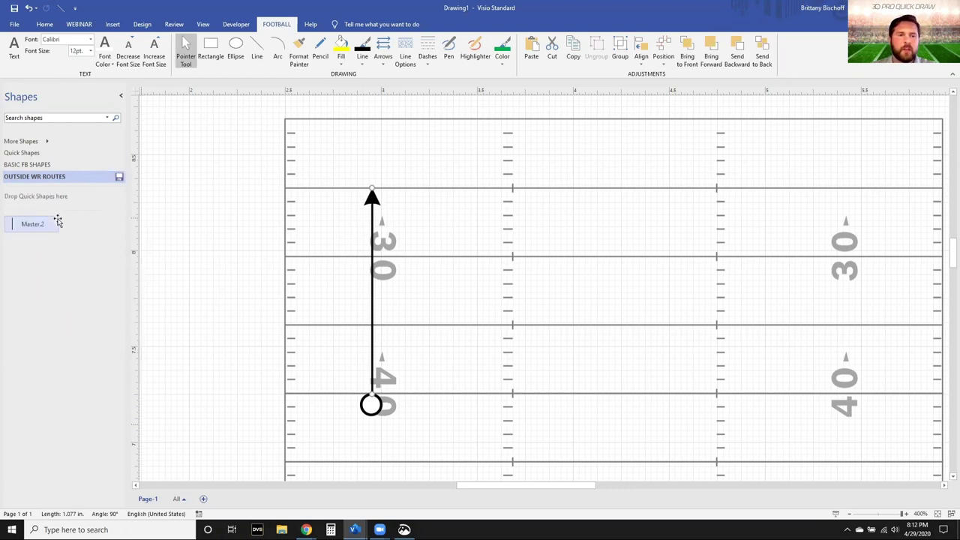
{"action": "left_click", "coordinate": [38, 224]}
{"action": "type", "text": "VERT"}
{"action": "key", "text": "Return"}
{"action": "left_click", "coordinate": [398, 218]}
Step: Duplicate the player circle a short distance to the right of the original on the same level
{"action": "left_click", "coordinate": [372, 405]}
{"action": "left_click_drag", "start_coordinate": [380, 408], "coordinate": [415, 408]}
{"action": "left_click", "coordinate": [460, 395]}
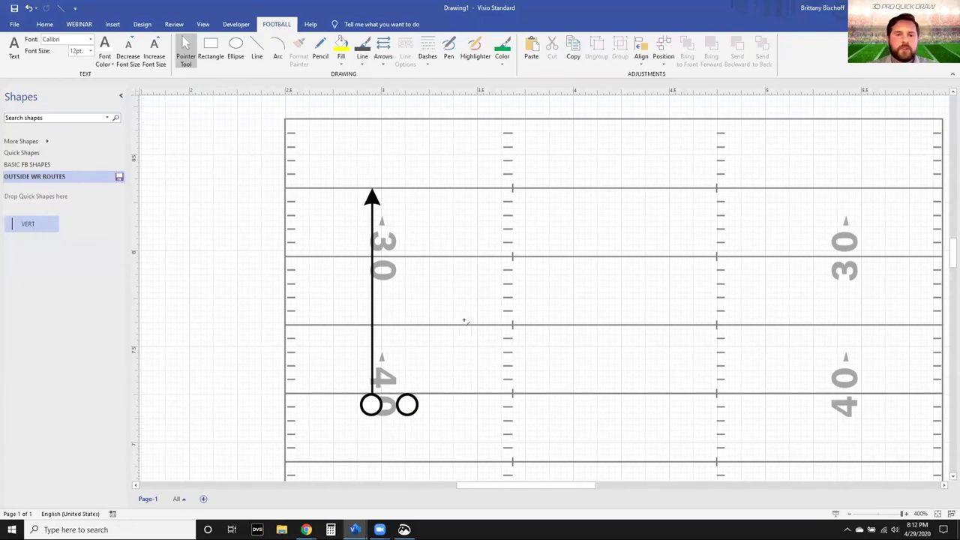
Step: Draw a post route from the second player, a vertical stem with an arrow angled up and right, about 0.46 in wide and 1.25 in tall
{"action": "key", "text": "ctrl+6"}
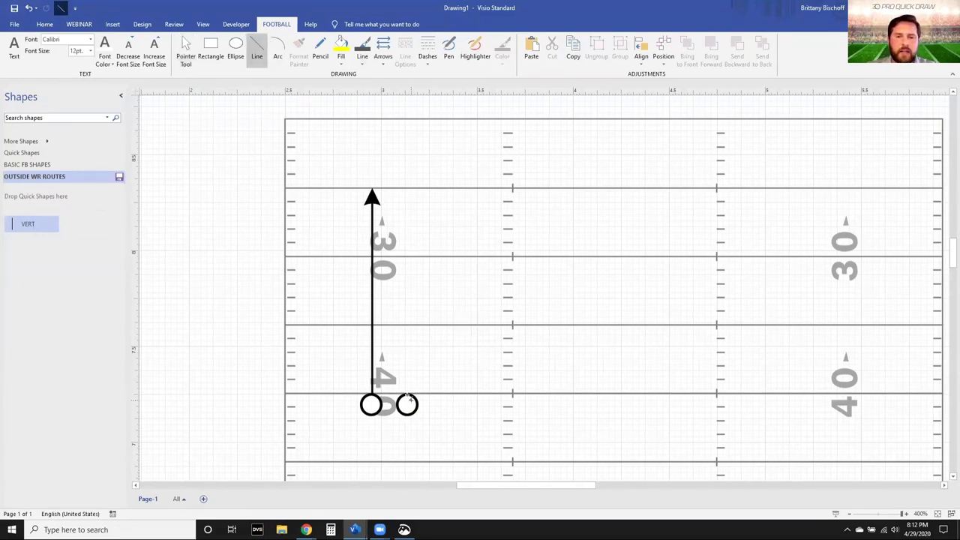
{"action": "left_click_drag", "start_coordinate": [408, 396], "coordinate": [411, 328]}
{"action": "left_click_drag", "start_coordinate": [413, 267], "coordinate": [411, 255]}
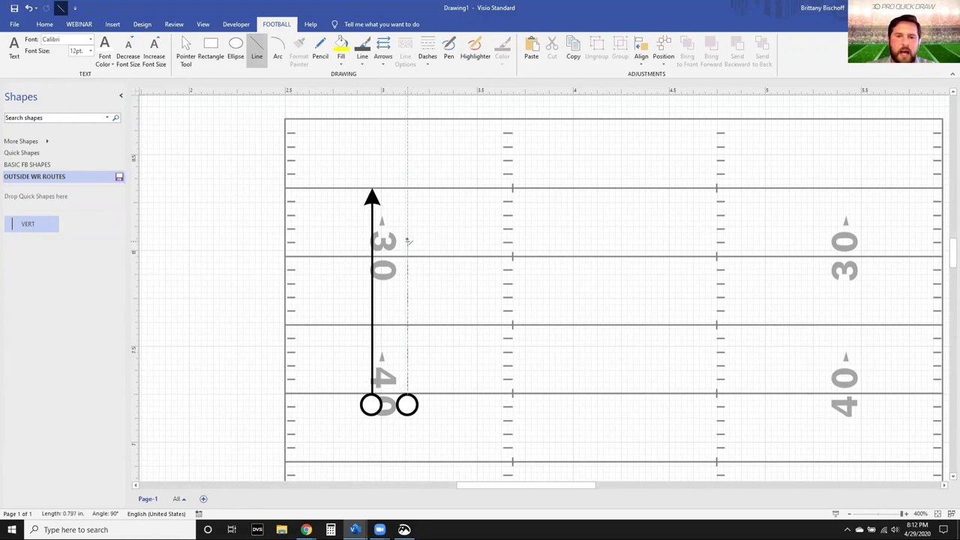
{"action": "mouse_move", "coordinate": [409, 229]}
{"action": "left_mouse_down"}
{"action": "mouse_move", "coordinate": [480, 187]}
{"action": "mouse_move", "coordinate": [493, 157]}
{"action": "left_mouse_up"}
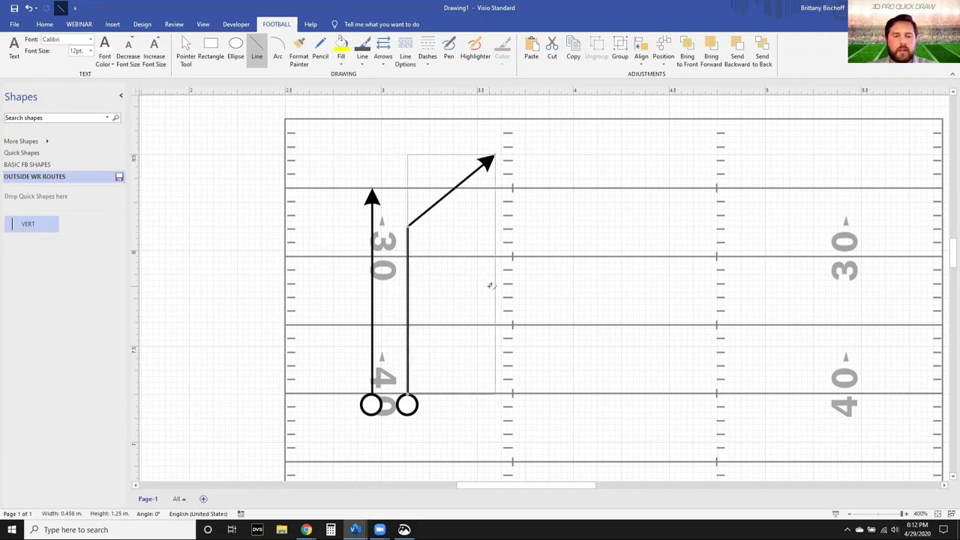
{"action": "key", "text": "ctrl+1"}
Step: Add the post route to the OUTSIDE WR ROUTES stencil and name the new master POST - 12
{"action": "left_click_drag", "start_coordinate": [487, 165], "coordinate": [86, 227]}
{"action": "type", "text": "POST - 12"}
{"action": "key", "text": "Return"}
{"action": "left_click", "coordinate": [440, 250]}
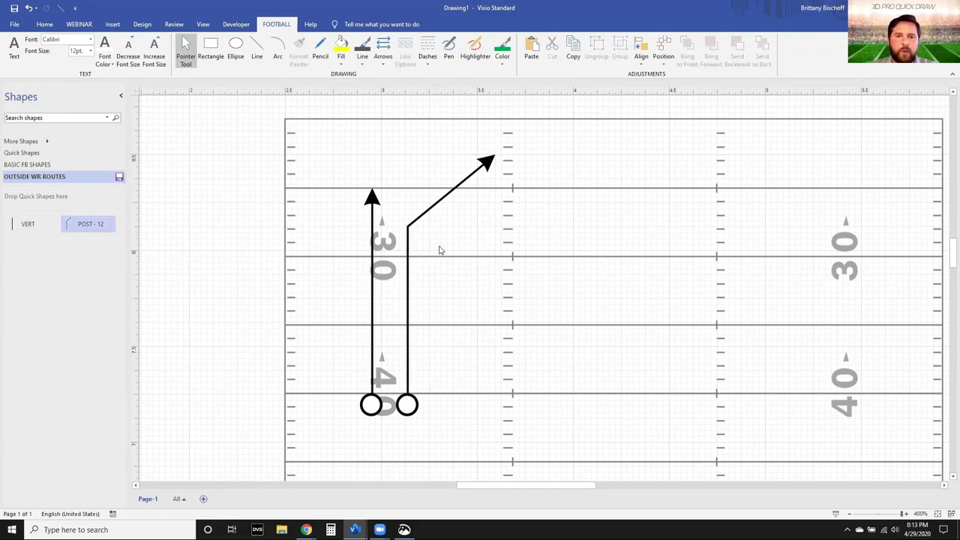
Step: Duplicate the post route a short distance to the right and shorten the copy from its upper end to about 1.03 in tall
{"action": "left_click", "coordinate": [408, 244]}
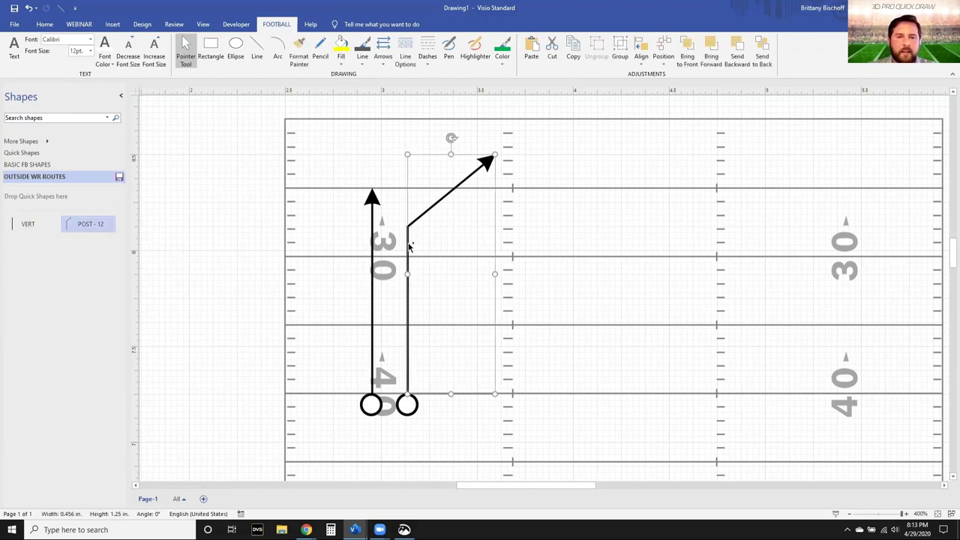
{"action": "left_click_drag", "start_coordinate": [409, 246], "coordinate": [432, 246]}
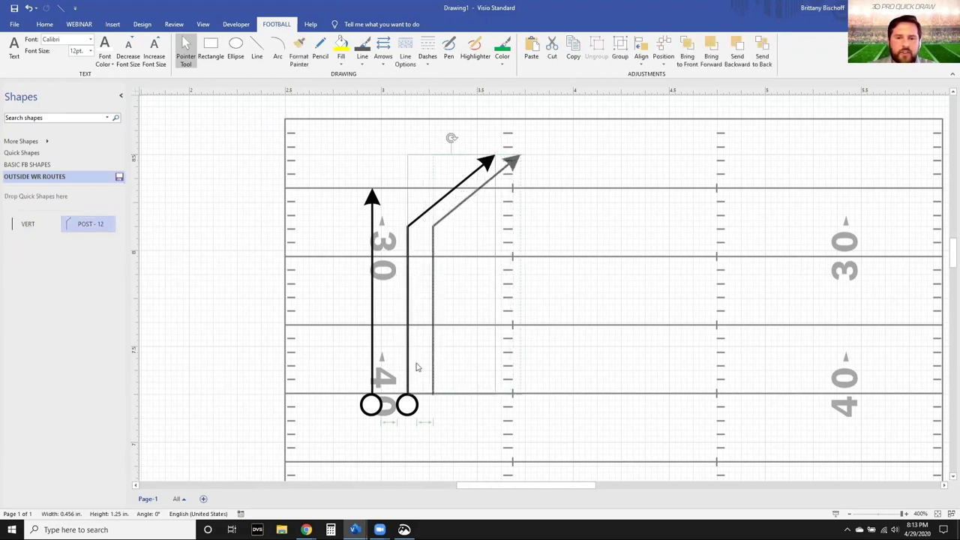
{"action": "left_click_drag", "start_coordinate": [477, 155], "coordinate": [474, 196]}
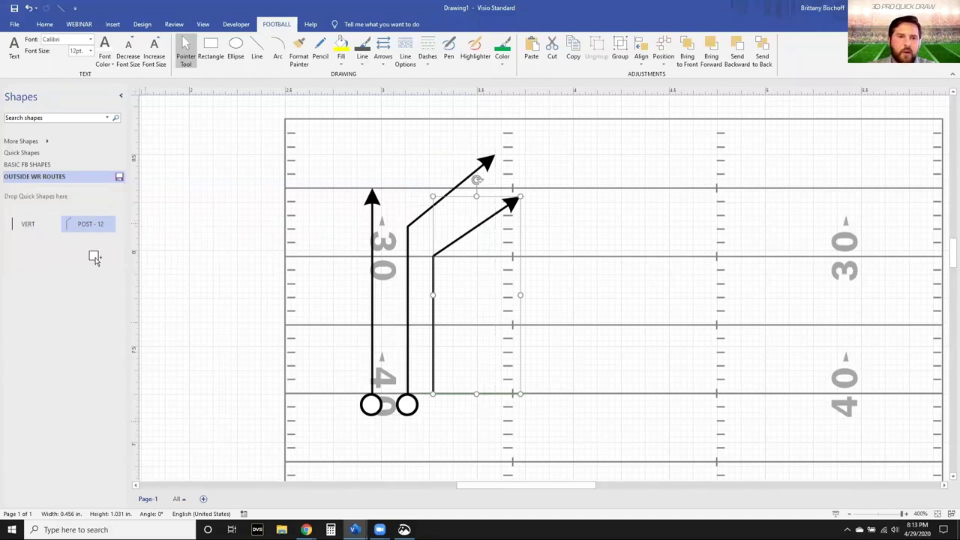
Step: Add the shortened post route to the OUTSIDE WR ROUTES stencil and name the new master POST - 10
{"action": "left_click_drag", "start_coordinate": [95, 258], "coordinate": [91, 257]}
{"action": "left_click", "coordinate": [34, 240]}
{"action": "type", "text": "POST - 10"}
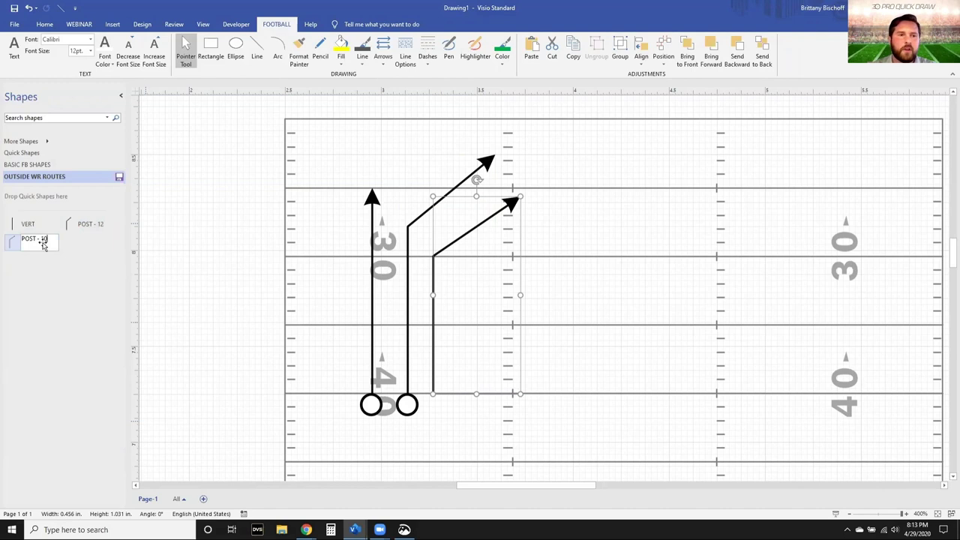
{"action": "key", "text": "Return"}
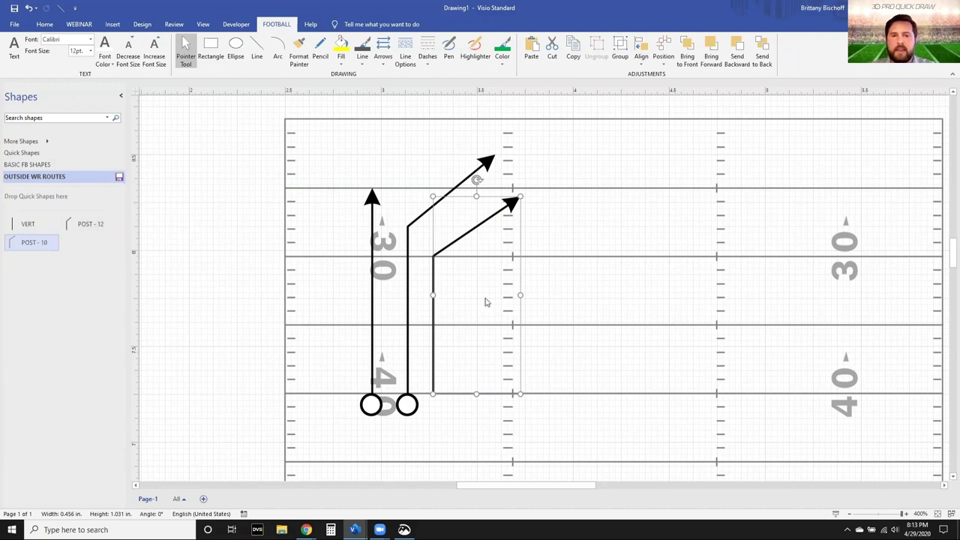
{"action": "left_click", "coordinate": [460, 267]}
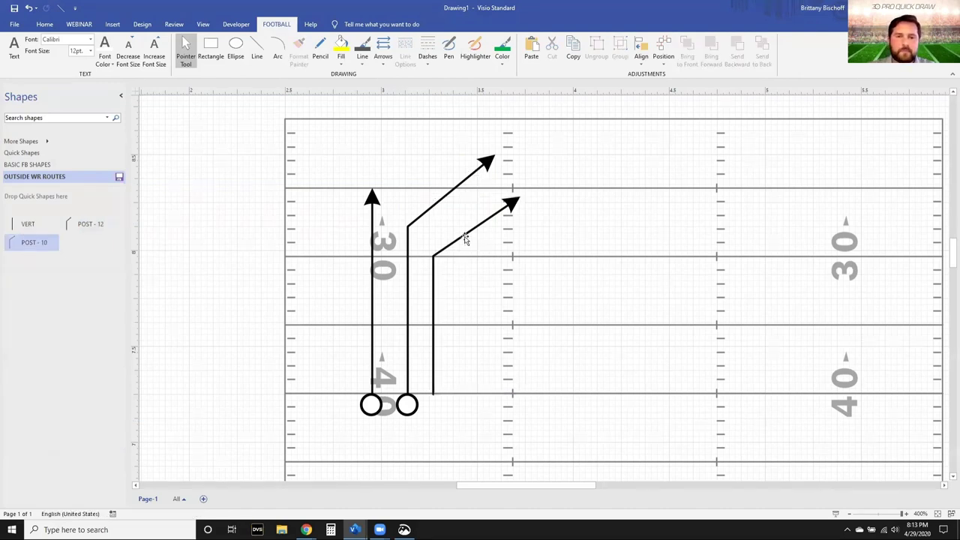
{"action": "left_click", "coordinate": [461, 240]}
{"action": "left_click_drag", "start_coordinate": [459, 239], "coordinate": [492, 242]}
{"action": "left_click_drag", "start_coordinate": [507, 196], "coordinate": [507, 263]}
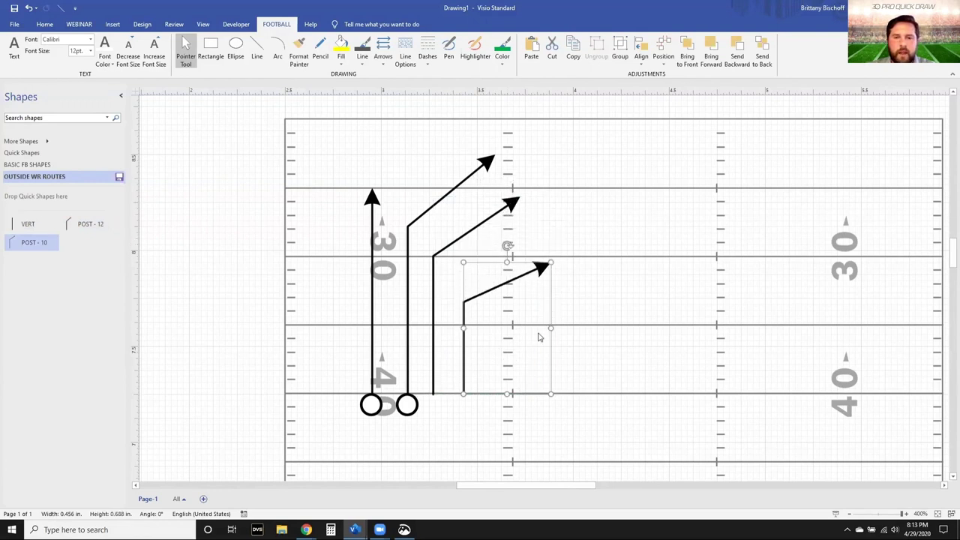
{"action": "left_click_drag", "start_coordinate": [551, 327], "coordinate": [492, 328]}
{"action": "key", "text": "Delete"}
Step: Draw a skinny post route right of the shorter post, a vertical stem with a steep arrow, about 0.13 in wide and 0.84 in tall
{"action": "key", "text": "ctrl+6"}
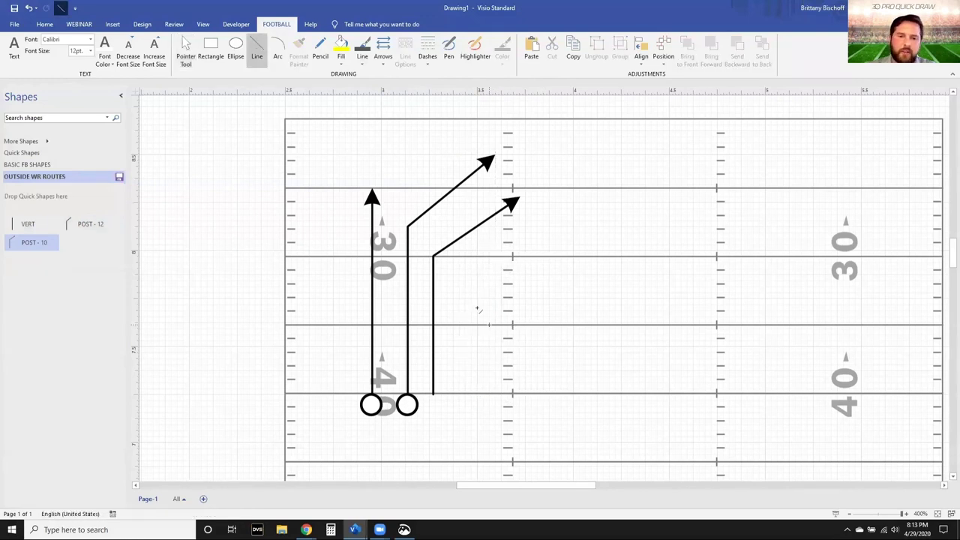
{"action": "mouse_move", "coordinate": [464, 394]}
{"action": "left_mouse_down"}
{"action": "mouse_move", "coordinate": [466, 285]}
{"action": "mouse_move", "coordinate": [488, 236]}
{"action": "left_mouse_up"}
{"action": "key", "text": "ctrl+1"}
Step: Add the steep, narrow route to the OUTSIDE WR ROUTES stencil and name the new master SKINNY POST
{"action": "left_click_drag", "start_coordinate": [466, 291], "coordinate": [83, 254]}
{"action": "left_click", "coordinate": [82, 252]}
{"action": "type", "text": "SK"}
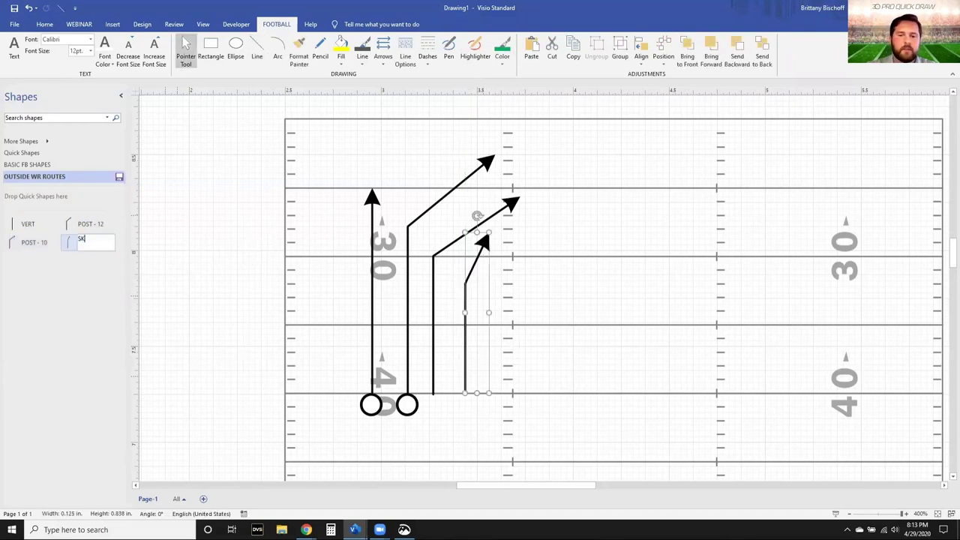
{"action": "type", "text": "INNY POST"}
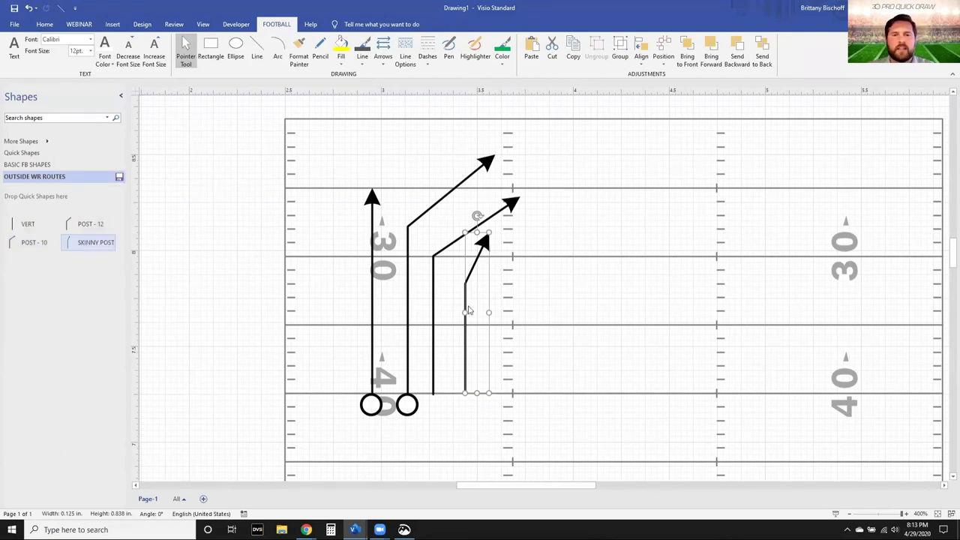
{"action": "left_click", "coordinate": [531, 272]}
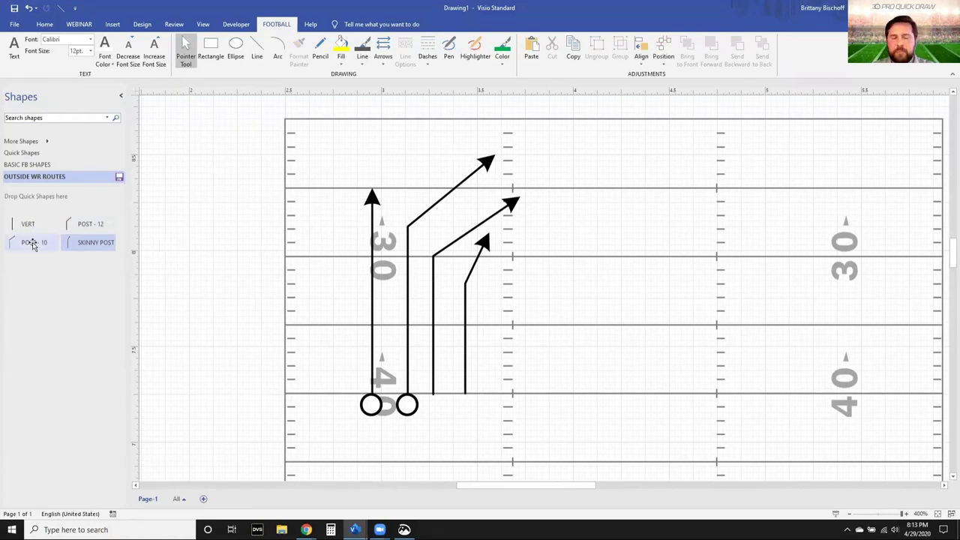
Step: Flip the three post routes horizontally together so their arrows point up and left
{"action": "left_click_drag", "start_coordinate": [386, 129], "coordinate": [555, 407]}
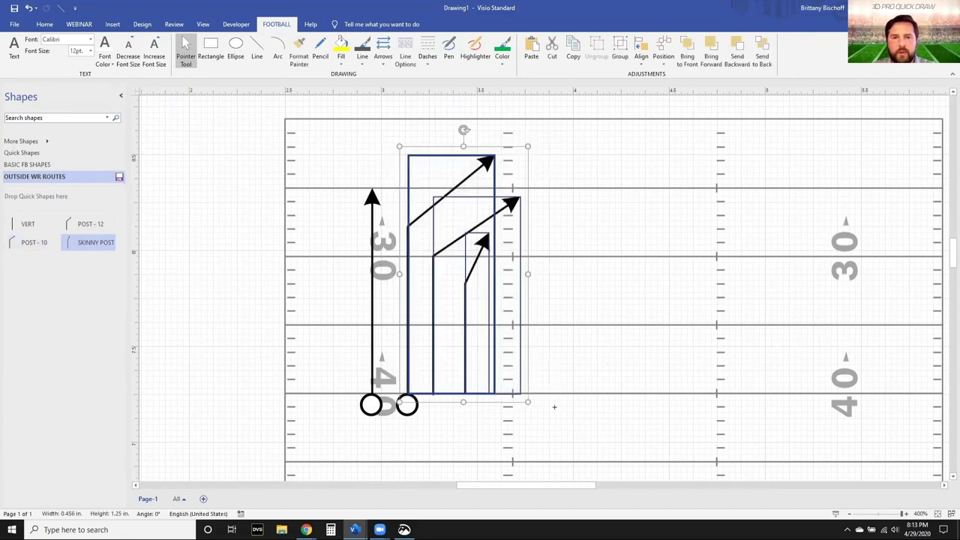
{"action": "key", "text": "ctrl+h"}
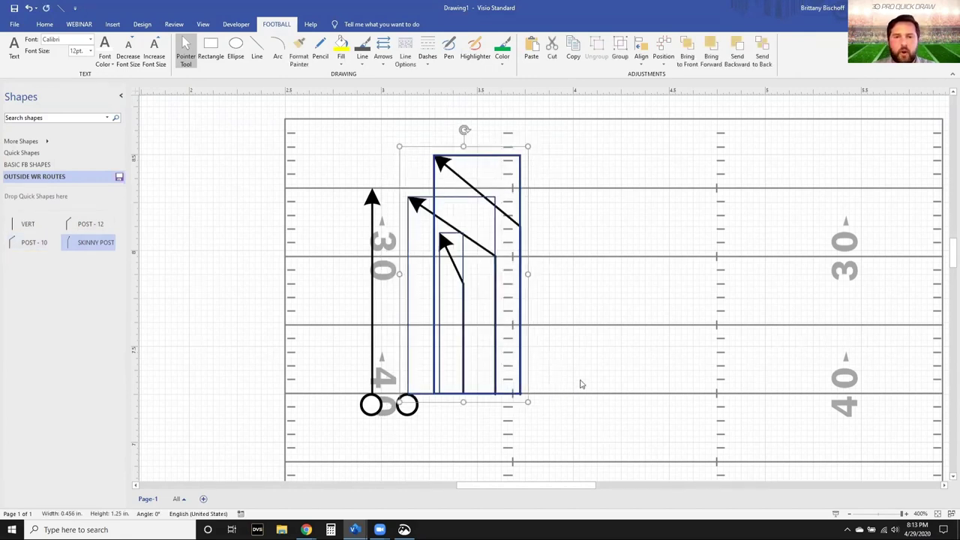
{"action": "left_click", "coordinate": [541, 276]}
Step: Add the tallest flipped route to the OUTSIDE WR ROUTES stencil and name the new master CORNER - 12
{"action": "left_click_drag", "start_coordinate": [496, 209], "coordinate": [56, 300]}
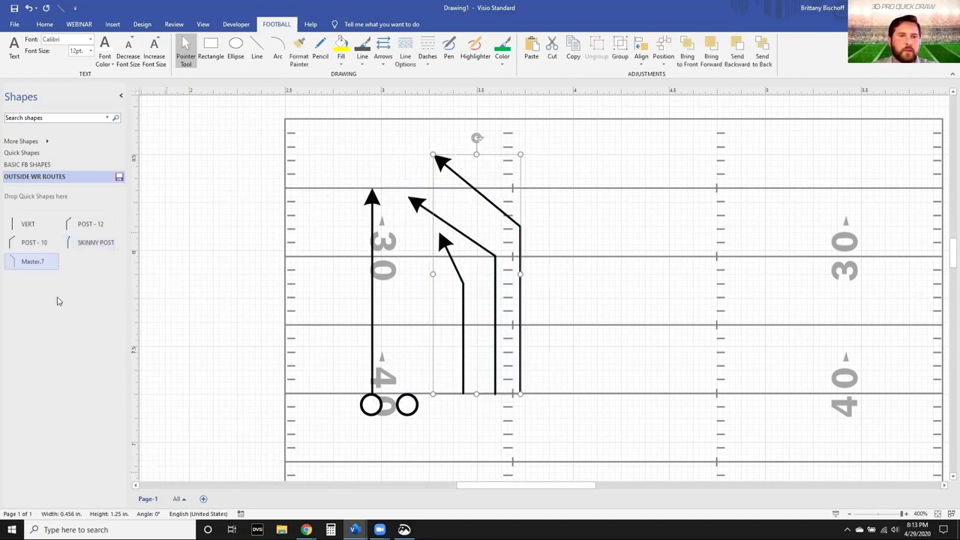
{"action": "left_click", "coordinate": [30, 262]}
{"action": "type", "text": "c"}
{"action": "type", "text": "OERN - 1"}
{"action": "key", "text": "ctrl+a"}
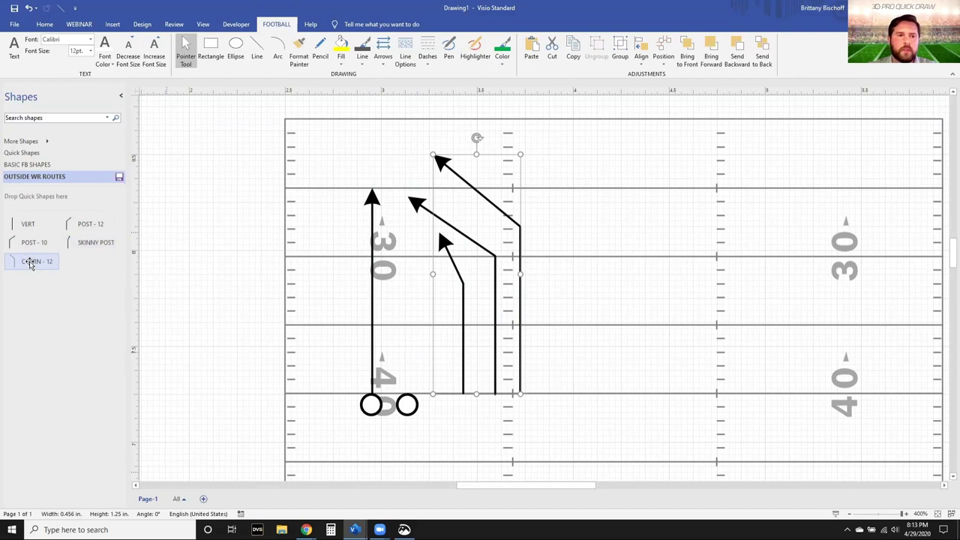
{"action": "type", "text": "C"}
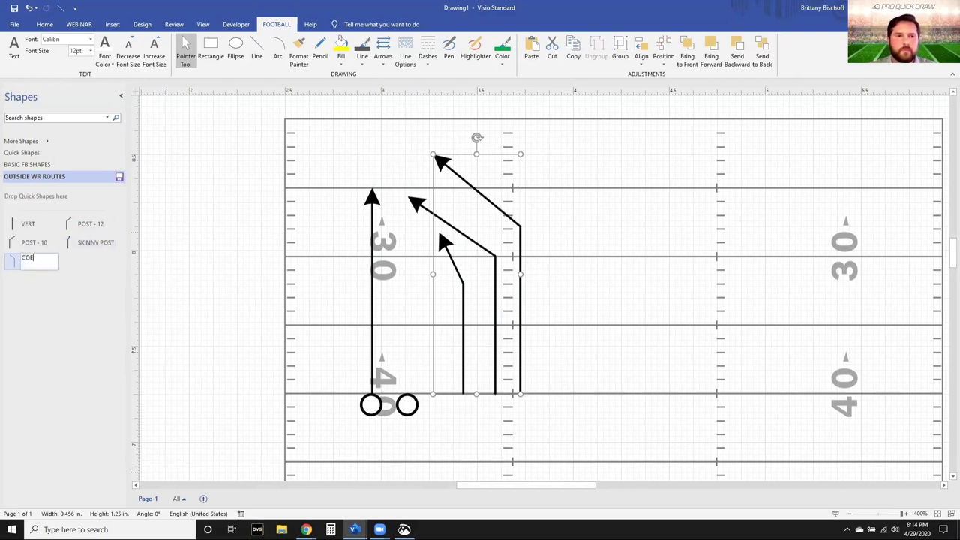
{"action": "type", "text": "ORNER - 12"}
{"action": "key", "text": "Return"}
Step: Add the middle flipped route to the OUTSIDE WR ROUTES stencil and name the new master CORNER - 10
{"action": "left_click", "coordinate": [463, 236]}
{"action": "left_click_drag", "start_coordinate": [464, 236], "coordinate": [72, 264]}
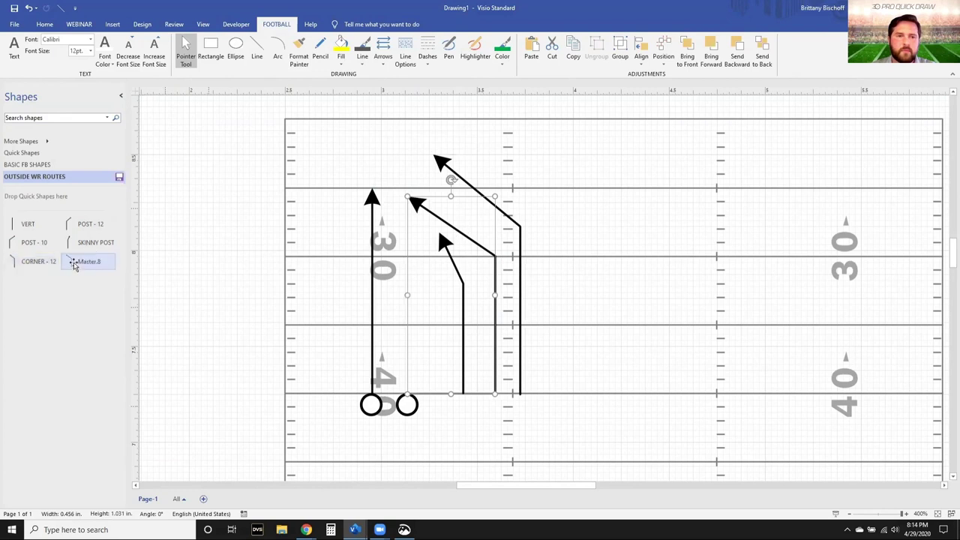
{"action": "left_click", "coordinate": [90, 263]}
{"action": "type", "text": "CORNER - 10"}
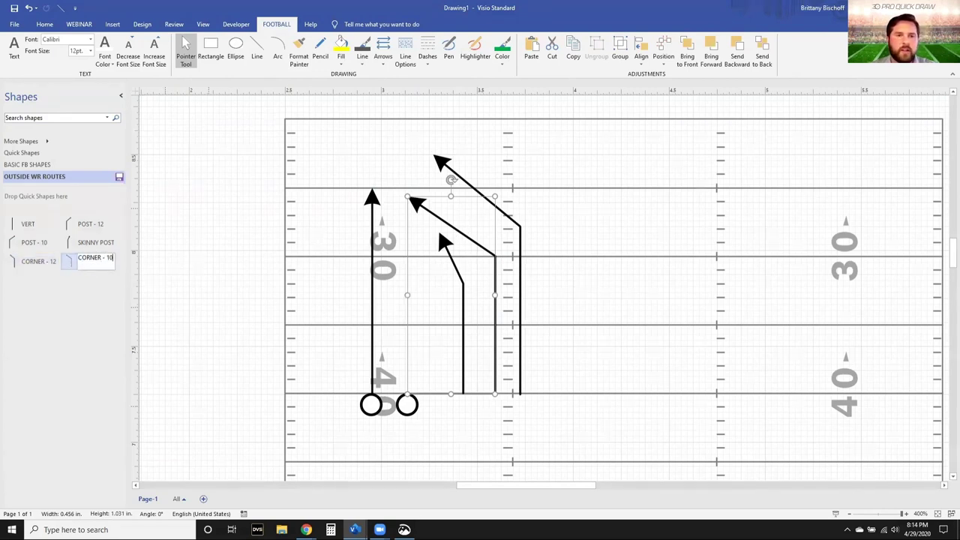
{"action": "key", "text": "Return"}
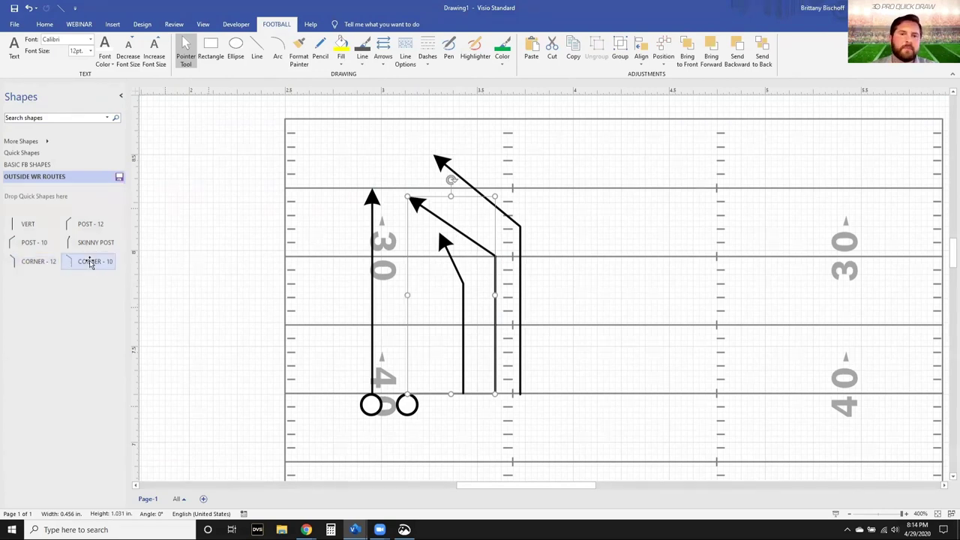
Step: Delete the three flipped routes, the second player circle and the vertical route, keeping only the original player circle
{"action": "left_click_drag", "start_coordinate": [395, 143], "coordinate": [577, 463]}
{"action": "key", "text": "Delete"}
{"action": "left_click", "coordinate": [372, 292]}
{"action": "key", "text": "Delete"}
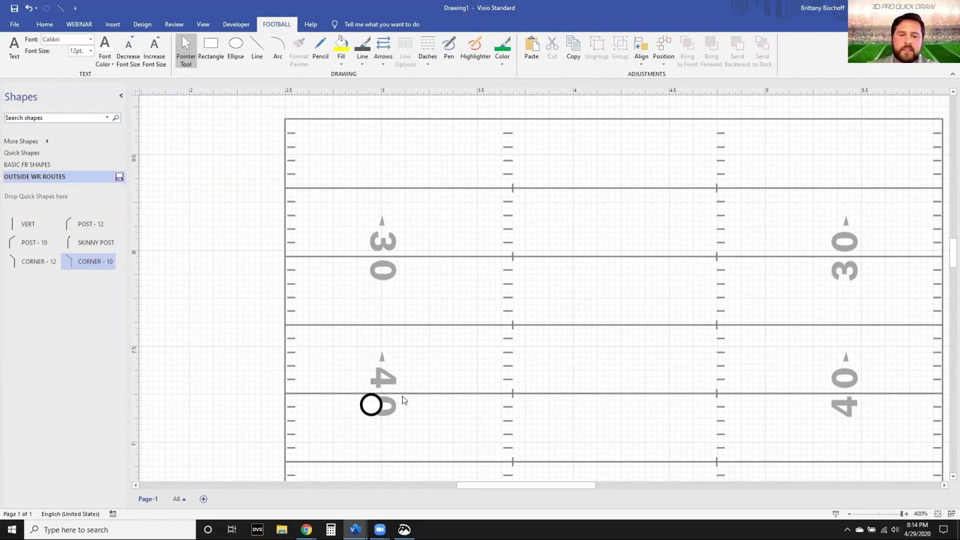
Step: Draw a dig route from the player, a vertical stem with a horizontal arrow to the right, about 0.62 in wide and 0.85 in tall
{"action": "key", "text": "ctrl+6"}
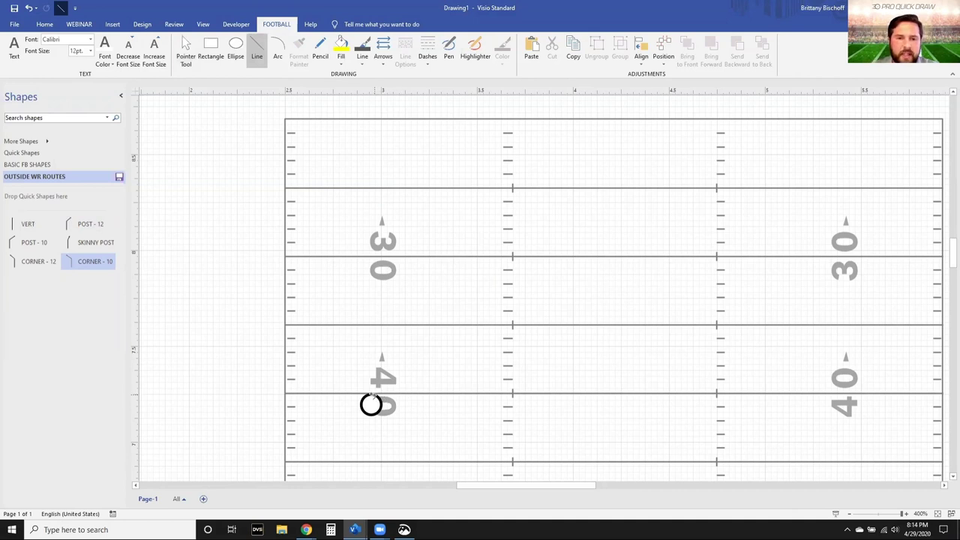
{"action": "left_click_drag", "start_coordinate": [371, 393], "coordinate": [371, 229]}
{"action": "left_click_drag", "start_coordinate": [430, 231], "coordinate": [488, 229]}
{"action": "key", "text": "ctrl+1"}
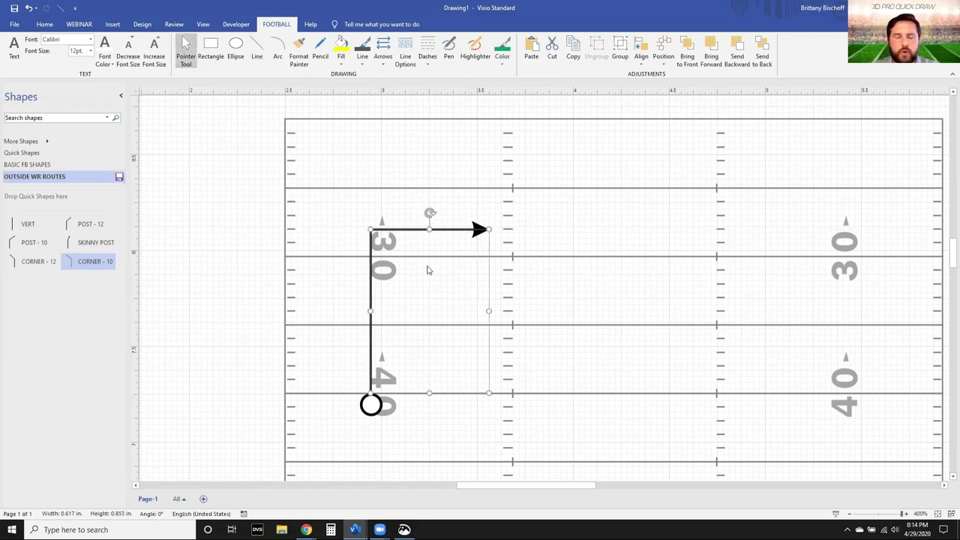
Step: Add the dig route to the OUTSIDE WR ROUTES stencil and name the new master DIG - 12
{"action": "left_click_drag", "start_coordinate": [417, 231], "coordinate": [105, 286]}
{"action": "left_click", "coordinate": [34, 277]}
{"action": "type", "text": "DIG - 12"}
{"action": "key", "text": "Return"}
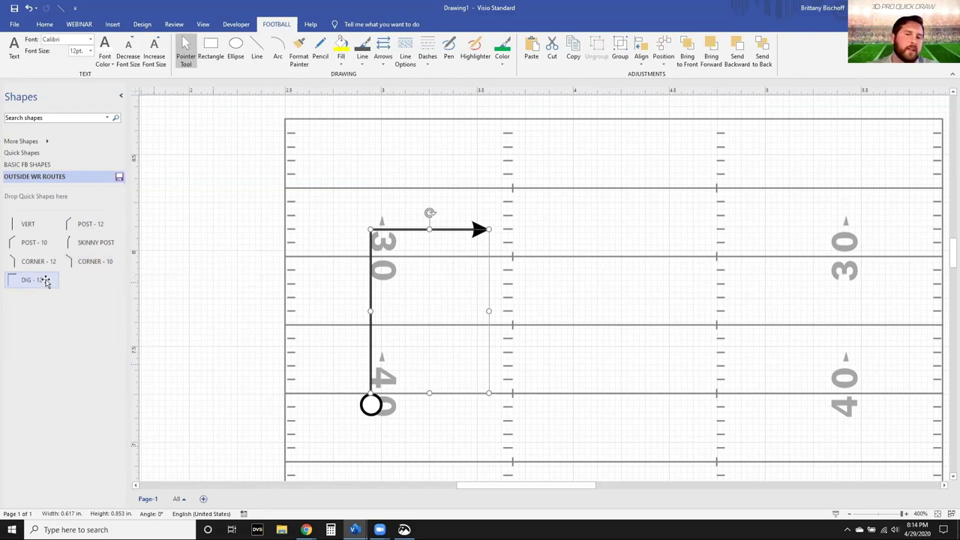
Step: Delete the dig route from the field, keeping the player circle
{"action": "left_click", "coordinate": [408, 272]}
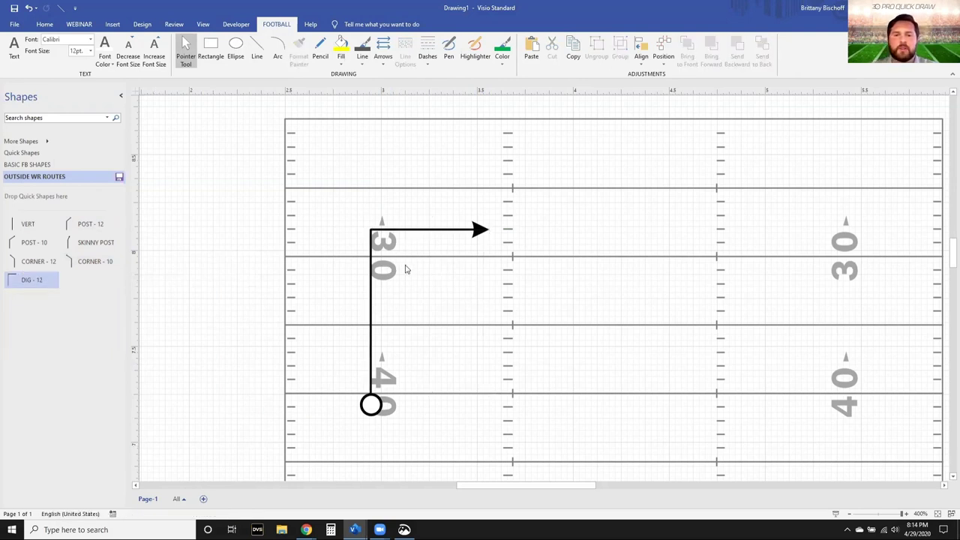
{"action": "left_click", "coordinate": [466, 231]}
{"action": "key", "text": "Delete"}
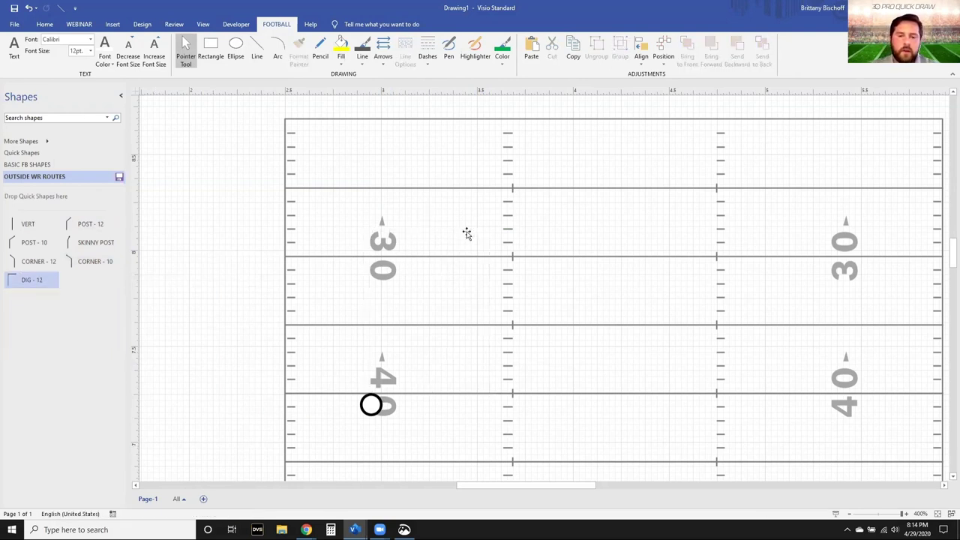
Step: Draw a comeback route from the player, a vertical stem about 0.87 in tall with an arrow angled down and left, about 0.28 in wide
{"action": "key", "text": "ctrl+6"}
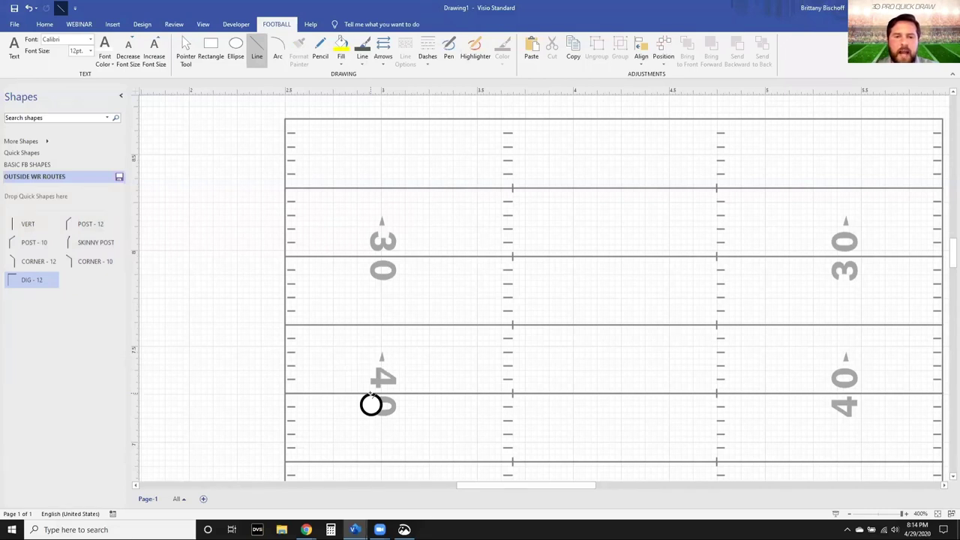
{"action": "left_click_drag", "start_coordinate": [371, 394], "coordinate": [370, 299]}
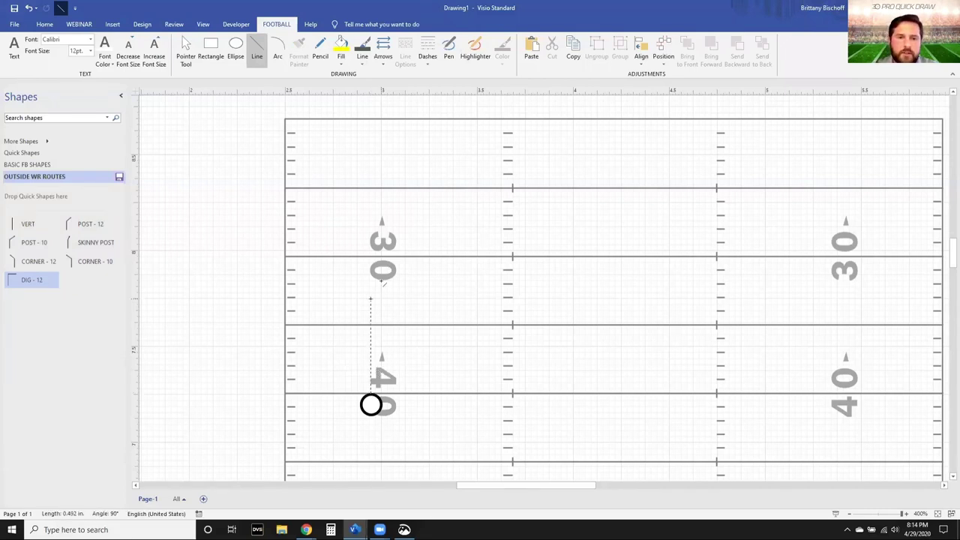
{"action": "left_click_drag", "start_coordinate": [370, 225], "coordinate": [370, 225]}
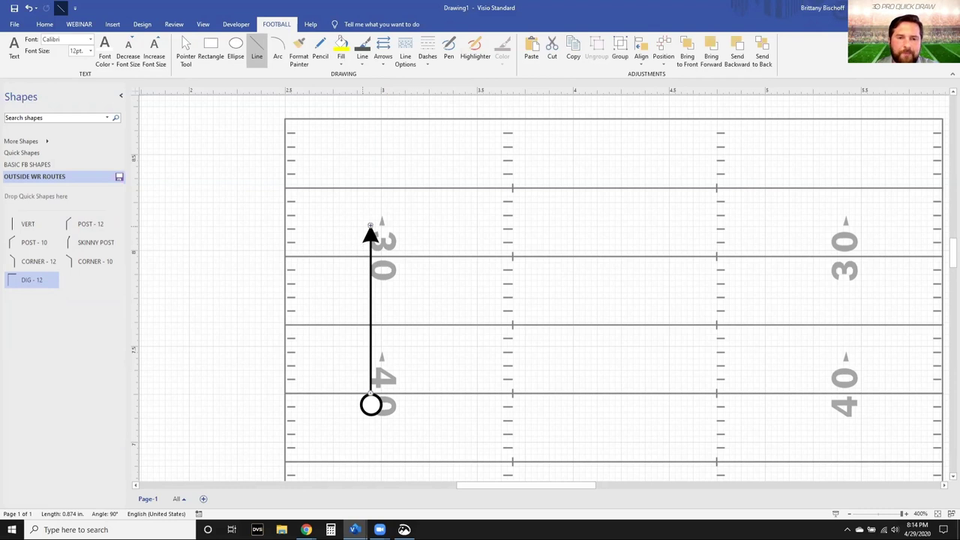
{"action": "scroll", "coordinate": [370, 225], "scroll_direction": "up", "scroll_amount": 3}
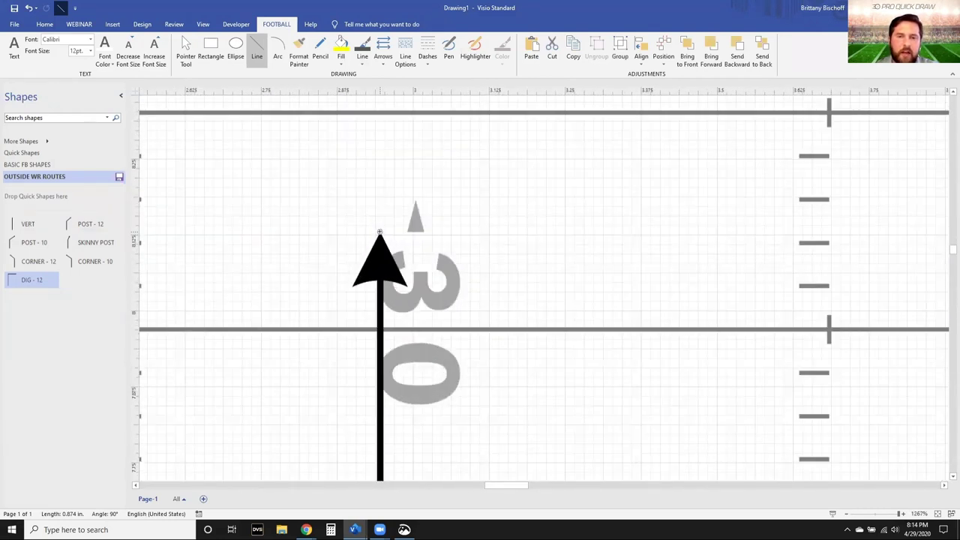
{"action": "left_click_drag", "start_coordinate": [367, 237], "coordinate": [208, 347]}
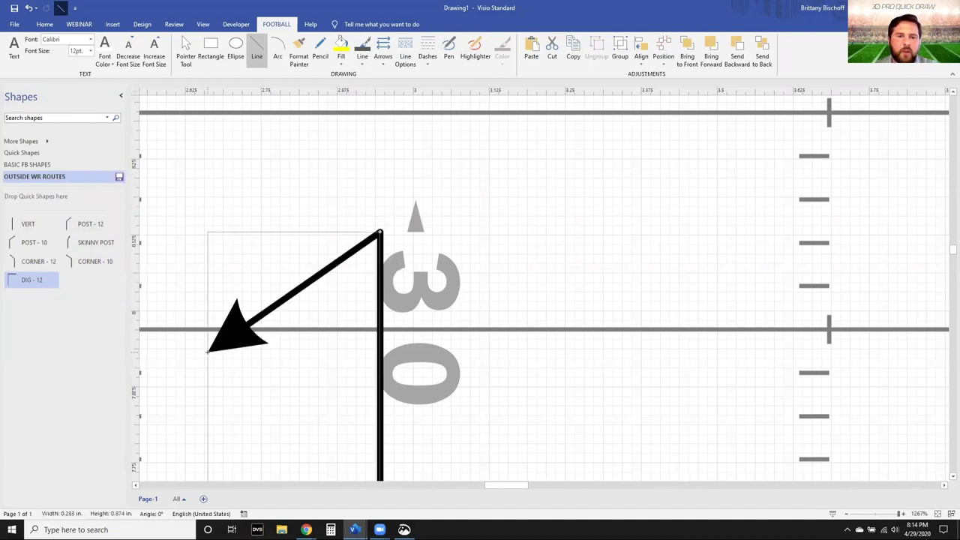
{"action": "key", "text": "ctrl+1"}
{"action": "left_click", "coordinate": [302, 375]}
{"action": "scroll", "coordinate": [305, 378], "scroll_direction": "down", "scroll_amount": 5}
{"action": "scroll", "coordinate": [304, 360], "scroll_direction": "down", "scroll_amount": 1}
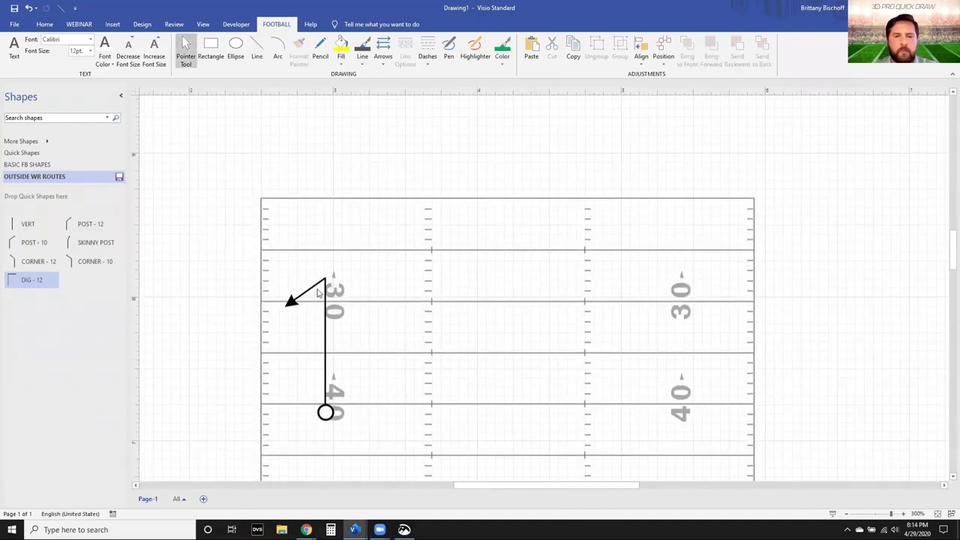
Step: Narrow the comeback route from its left side to about 0.16 in wide
{"action": "scroll", "coordinate": [302, 300], "scroll_direction": "up", "scroll_amount": 3}
{"action": "left_click", "coordinate": [272, 306]}
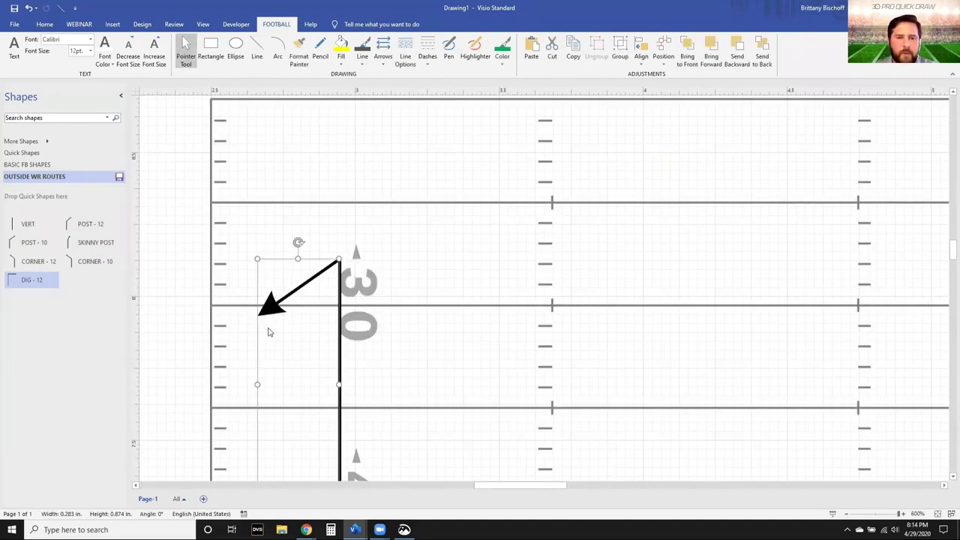
{"action": "left_click_drag", "start_coordinate": [257, 384], "coordinate": [293, 384]}
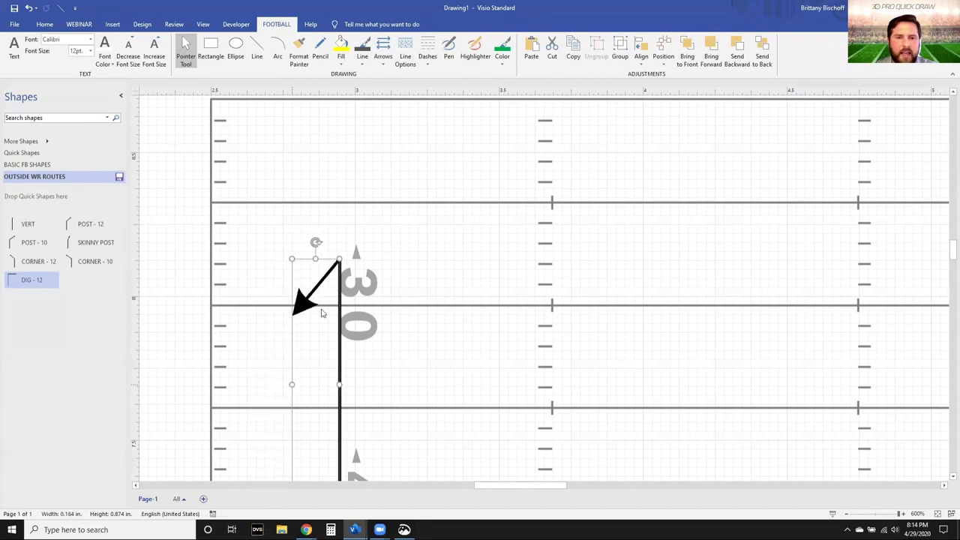
Step: Add the comeback route to the OUTSIDE WR ROUTES stencil and name the new master COMEBACK - 12
{"action": "left_click_drag", "start_coordinate": [339, 335], "coordinate": [75, 307]}
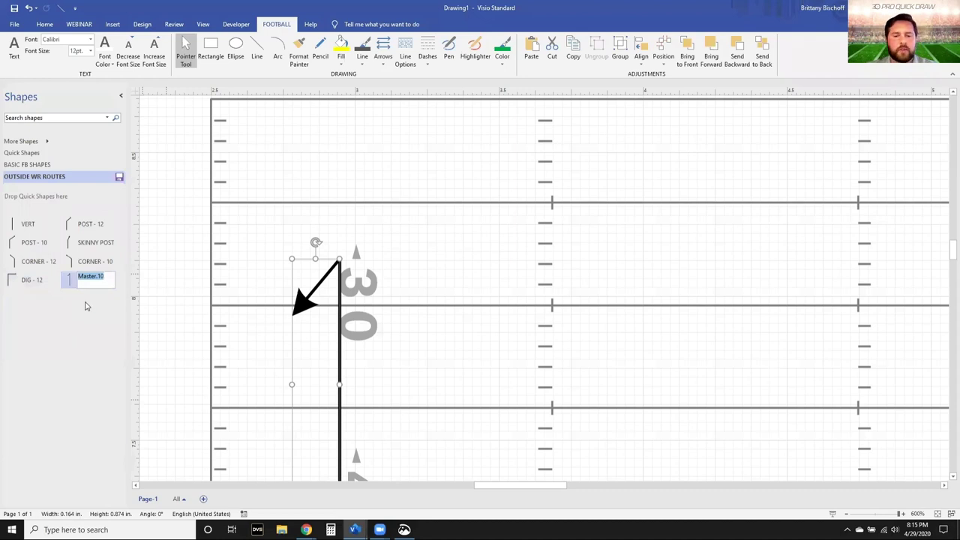
{"action": "type", "text": "COMEB"}
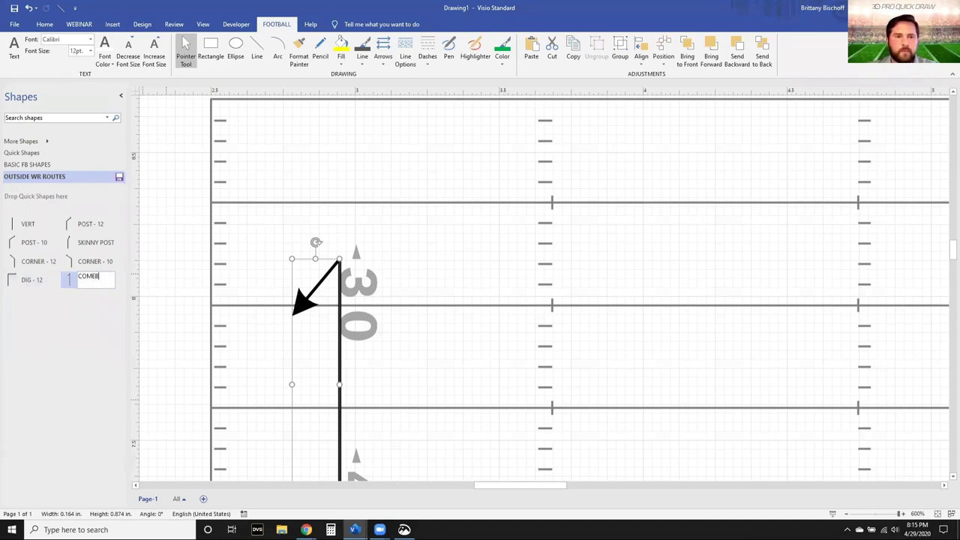
{"action": "type", "text": "ACK - 12"}
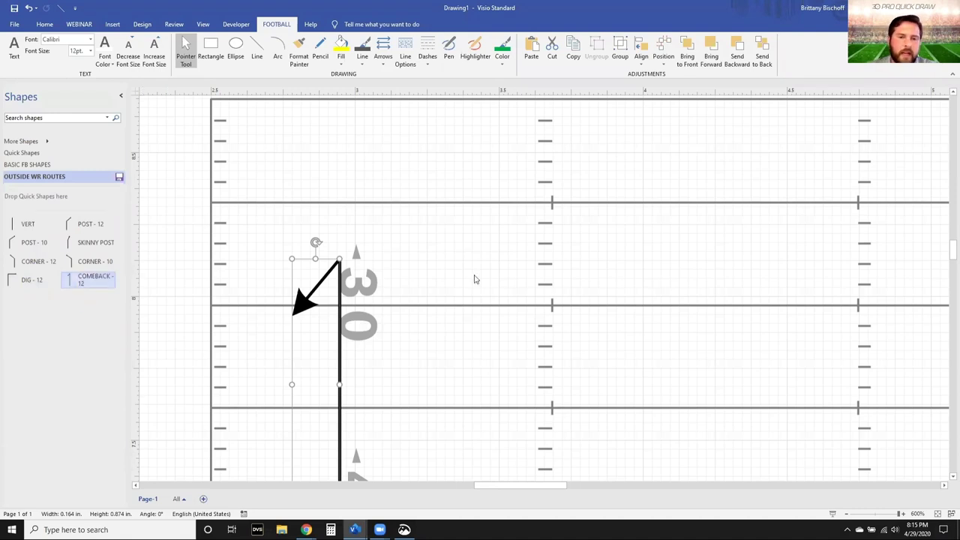
Step: Delete the comeback route from the field, keeping the player circle
{"action": "left_click", "coordinate": [440, 306]}
{"action": "left_click", "coordinate": [337, 277]}
{"action": "key", "text": "Delete"}
{"action": "scroll", "coordinate": [395, 258], "scroll_direction": "down", "scroll_amount": 3}
{"action": "scroll", "coordinate": [394, 258], "scroll_direction": "down", "scroll_amount": 3}
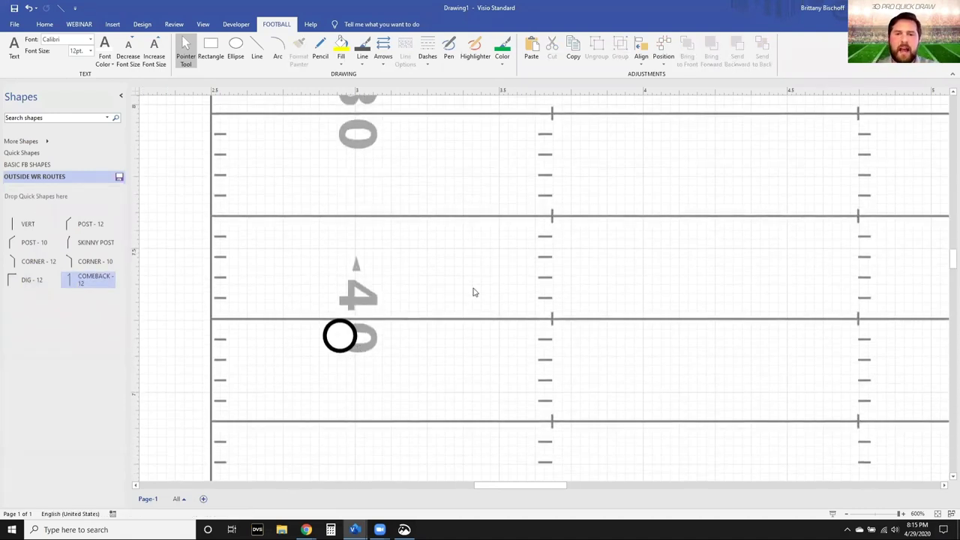
Step: Draw an arc route with an arrowhead from the player circle up and across the field, about 1.93 in long at about 26°
{"action": "scroll", "coordinate": [473, 292], "scroll_direction": "down", "scroll_amount": 2, "text": "ctrl"}
{"action": "key", "text": "ctrl+7"}
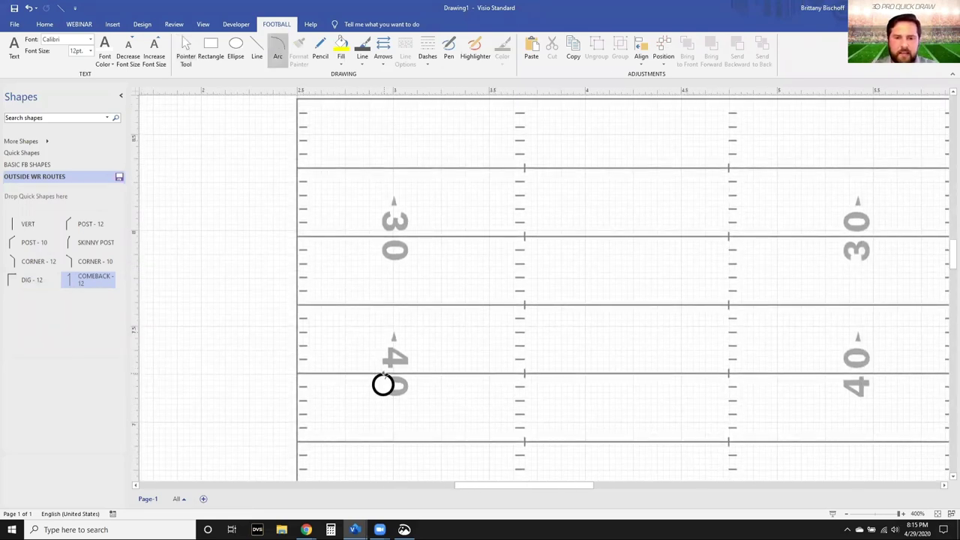
{"action": "left_click_drag", "start_coordinate": [346, 354], "coordinate": [384, 374]}
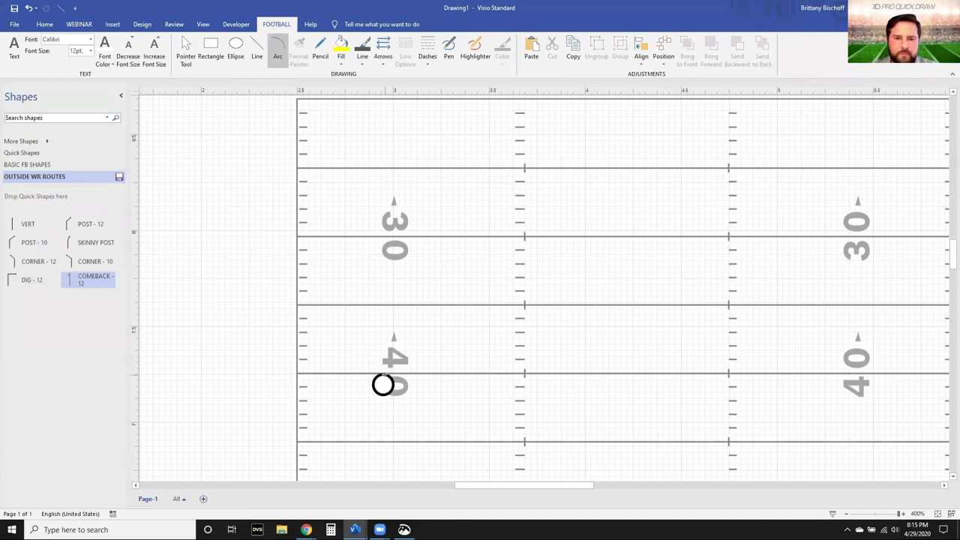
{"action": "mouse_move", "coordinate": [378, 395]}
{"action": "left_mouse_down"}
{"action": "mouse_move", "coordinate": [332, 405]}
{"action": "mouse_move", "coordinate": [332, 318]}
{"action": "mouse_move", "coordinate": [383, 378]}
{"action": "left_mouse_up"}
{"action": "left_click_drag", "start_coordinate": [341, 294], "coordinate": [716, 212]}
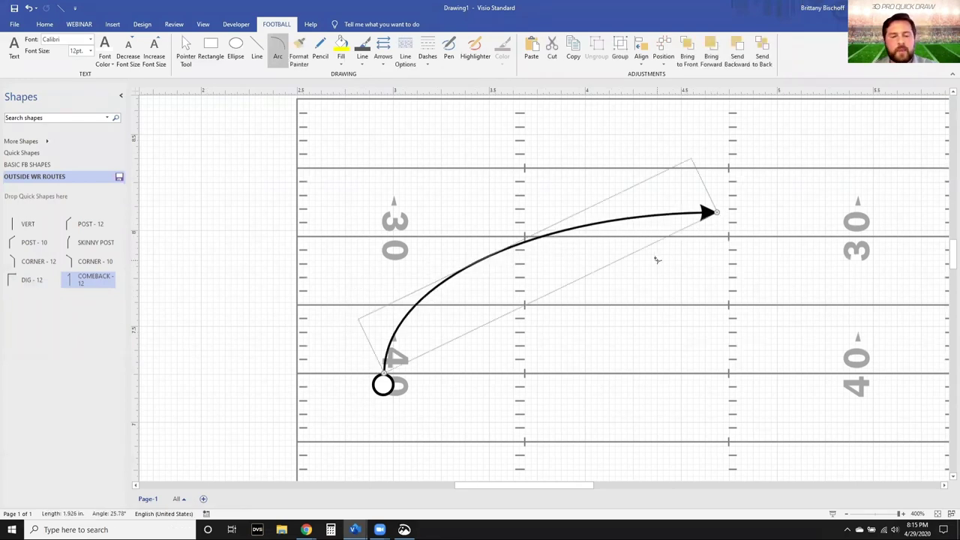
{"action": "key", "text": "ctrl+1"}
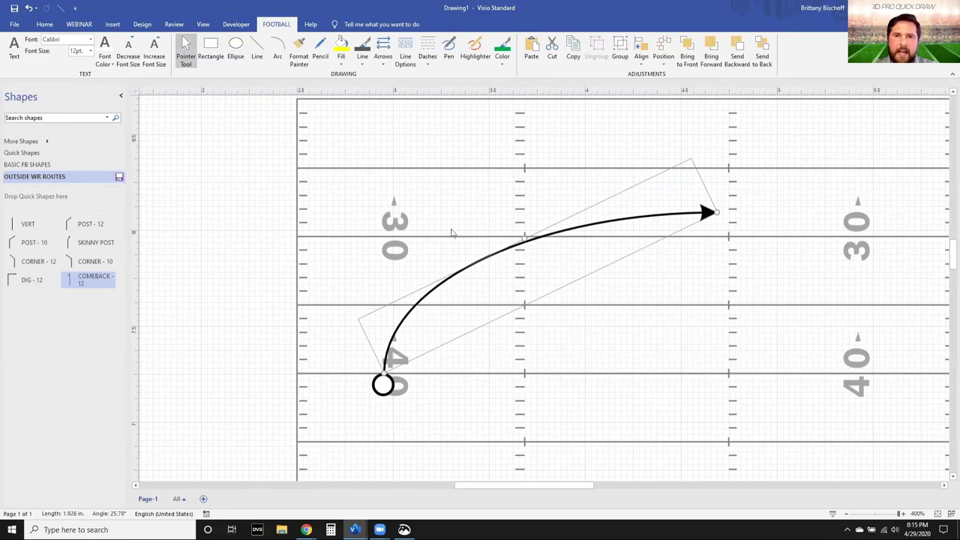
Step: Flatten the bend of the arc route by reshaping its curve at the midpoint with the Pencil tool
{"action": "left_click", "coordinate": [323, 47]}
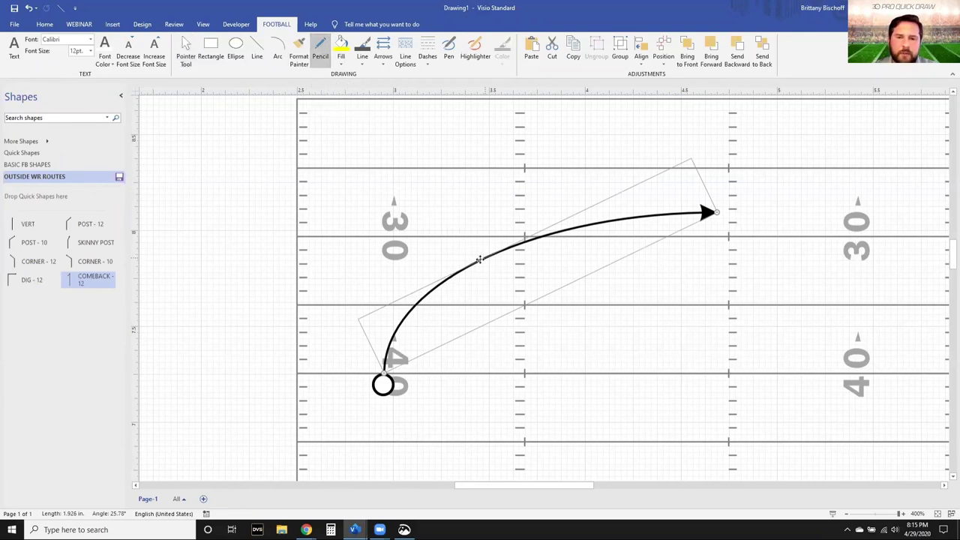
{"action": "scroll", "coordinate": [489, 255], "scroll_direction": "up", "scroll_amount": 3}
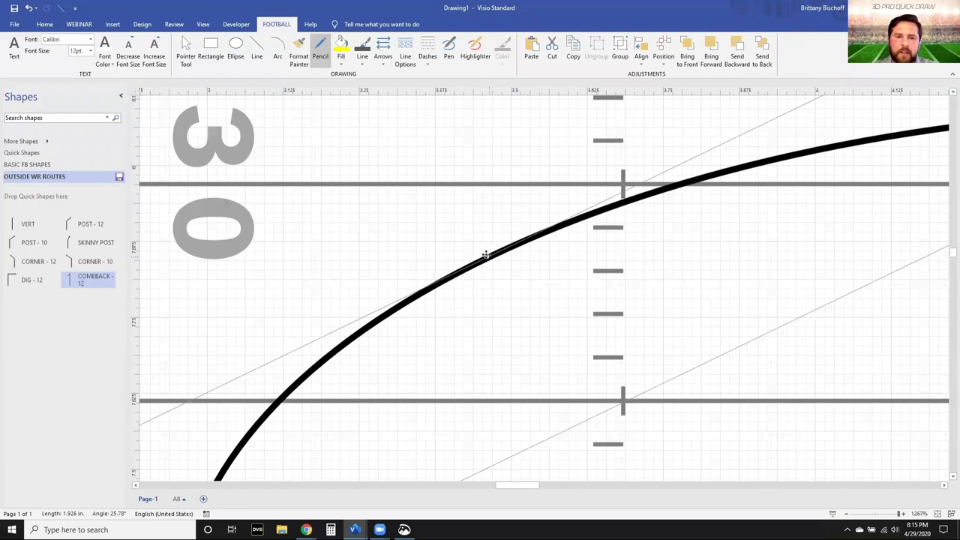
{"action": "key", "text": "ctrl+1"}
{"action": "left_click", "coordinate": [506, 260]}
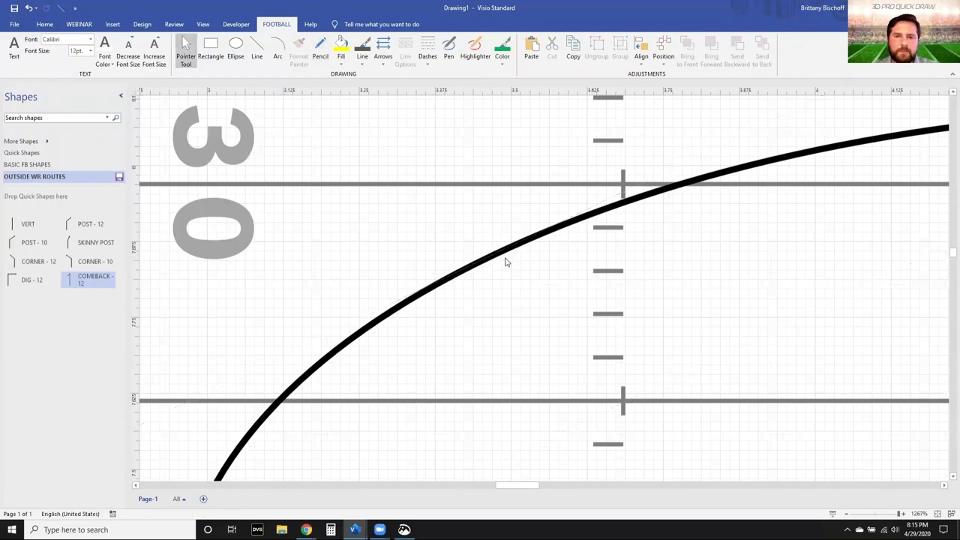
{"action": "left_click", "coordinate": [323, 46]}
{"action": "left_click", "coordinate": [495, 254]}
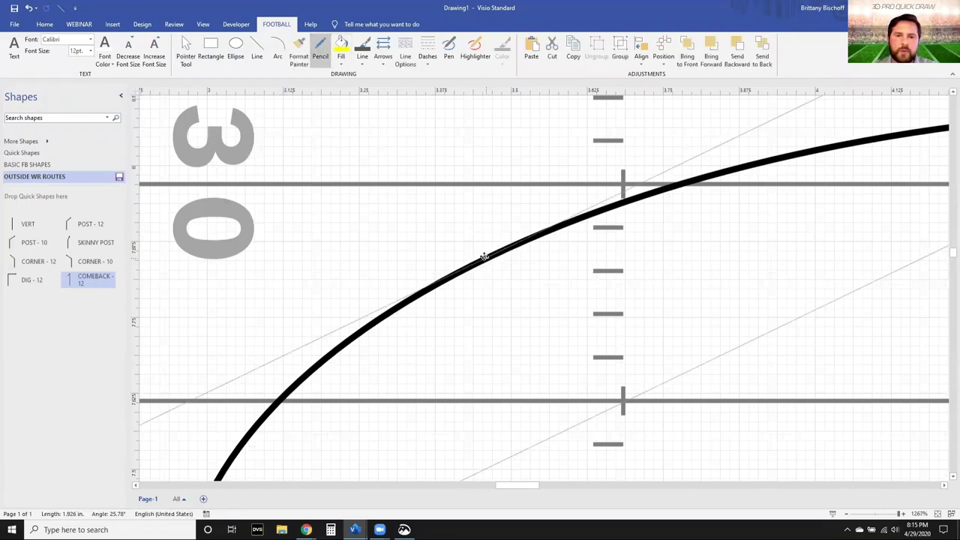
{"action": "scroll", "coordinate": [489, 257], "scroll_direction": "down", "scroll_amount": 3}
{"action": "left_click_drag", "start_coordinate": [489, 257], "coordinate": [511, 290]}
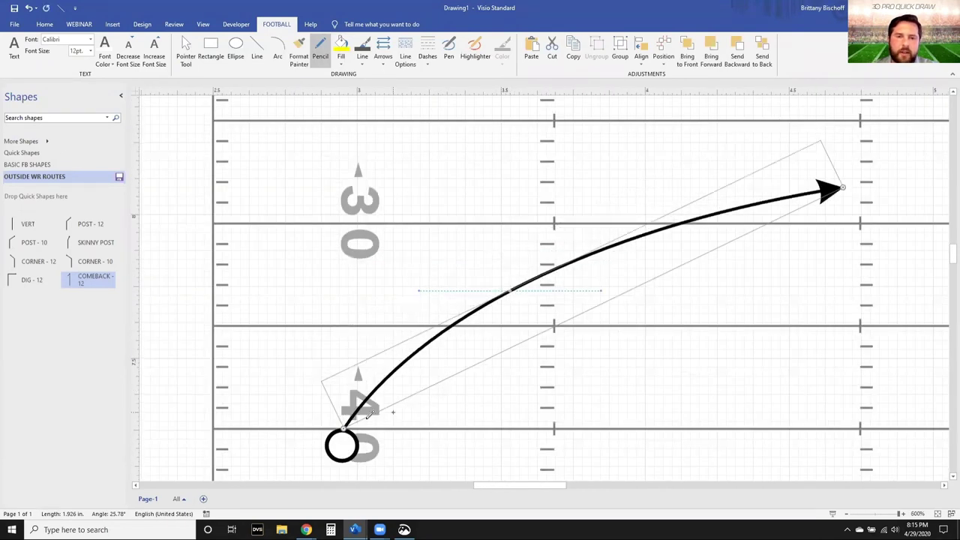
{"action": "key", "text": "ctrl+1"}
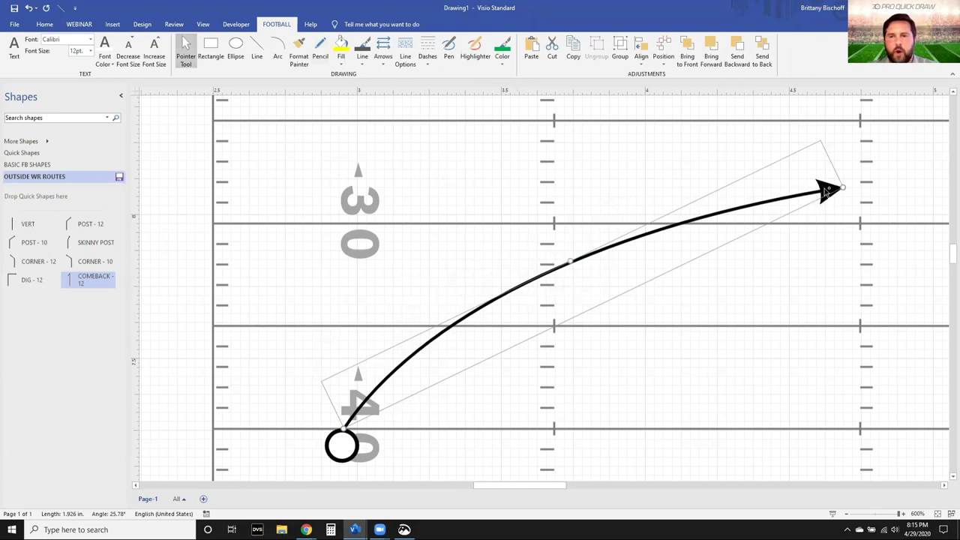
Step: Add the arc route to the OUTSIDE WR ROUTES stencil and name the new master OVER
{"action": "left_click_drag", "start_coordinate": [72, 287], "coordinate": [38, 304]}
{"action": "left_click", "coordinate": [45, 300]}
{"action": "type", "text": "OVER"}
{"action": "key", "text": "Return"}
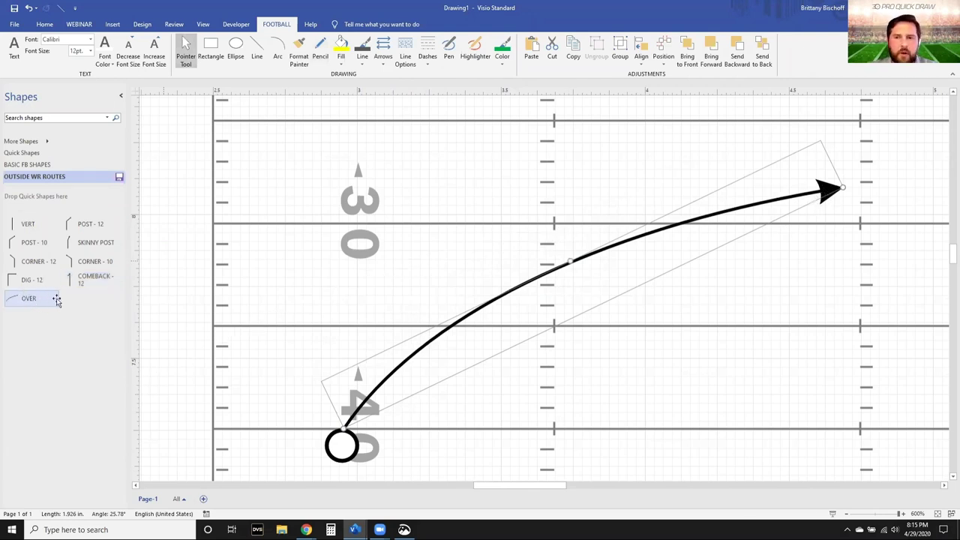
Step: Reshape the over route into a flatter shallow route ending on the yard line between 30 and 40, about 1.71 in long
{"action": "scroll", "coordinate": [643, 308], "scroll_direction": "down", "scroll_amount": 4}
{"action": "left_click", "coordinate": [632, 283]}
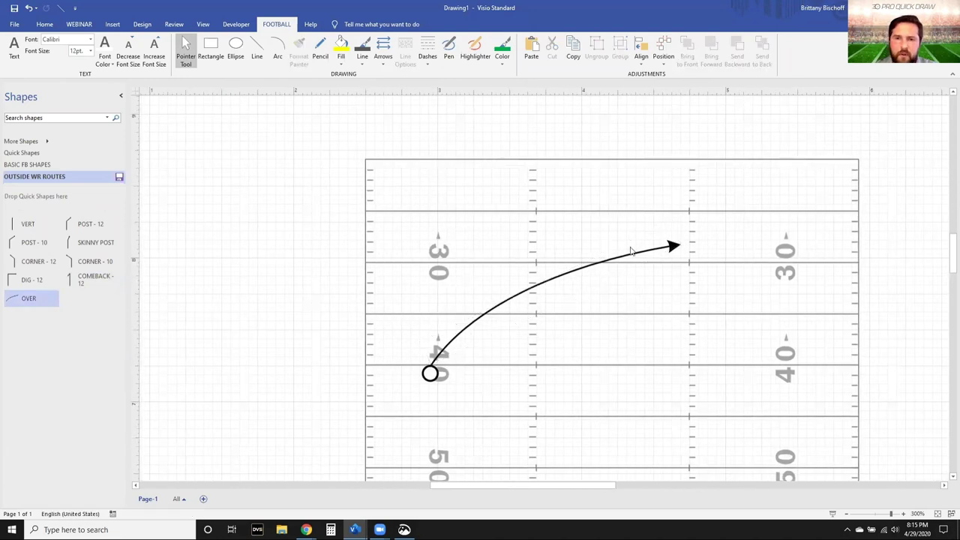
{"action": "left_click", "coordinate": [633, 252]}
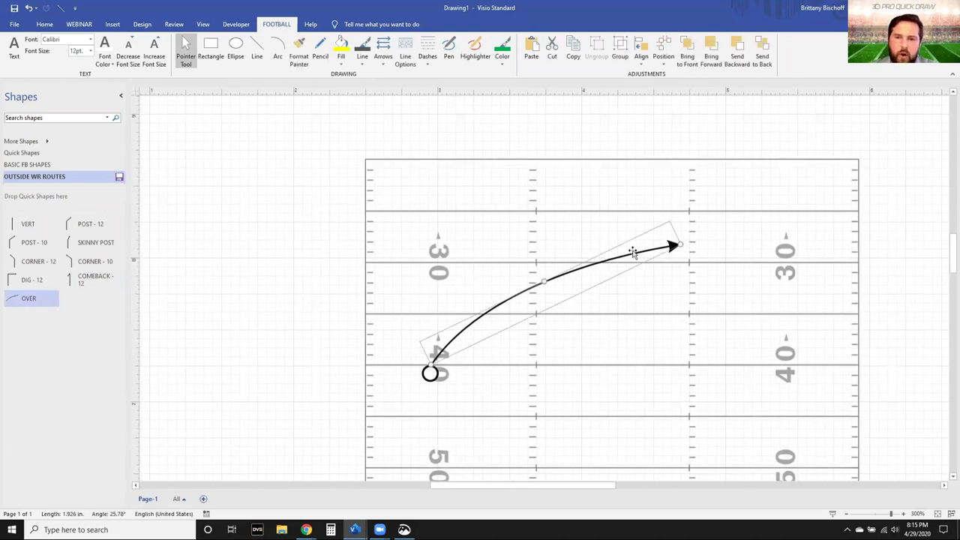
{"action": "left_click_drag", "start_coordinate": [675, 246], "coordinate": [715, 314]}
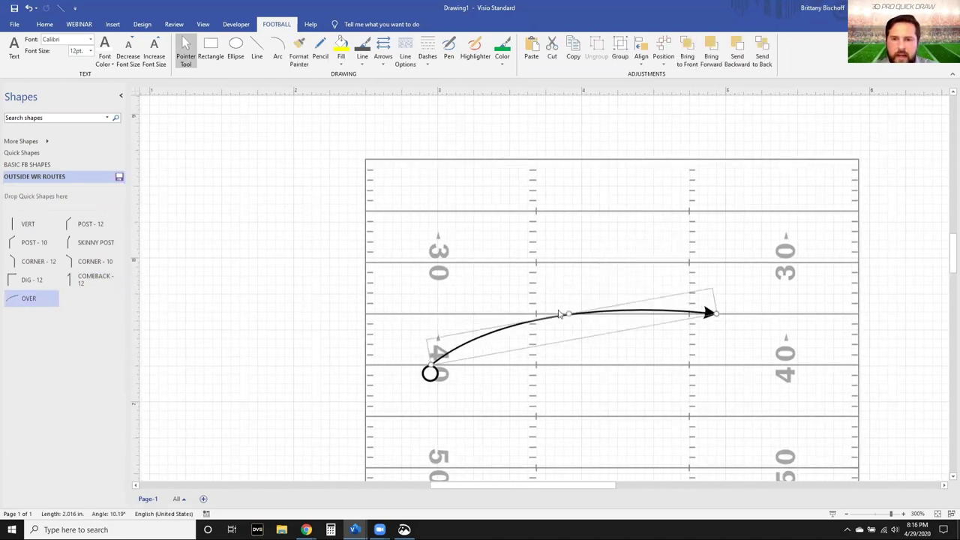
{"action": "left_click_drag", "start_coordinate": [568, 312], "coordinate": [571, 325]}
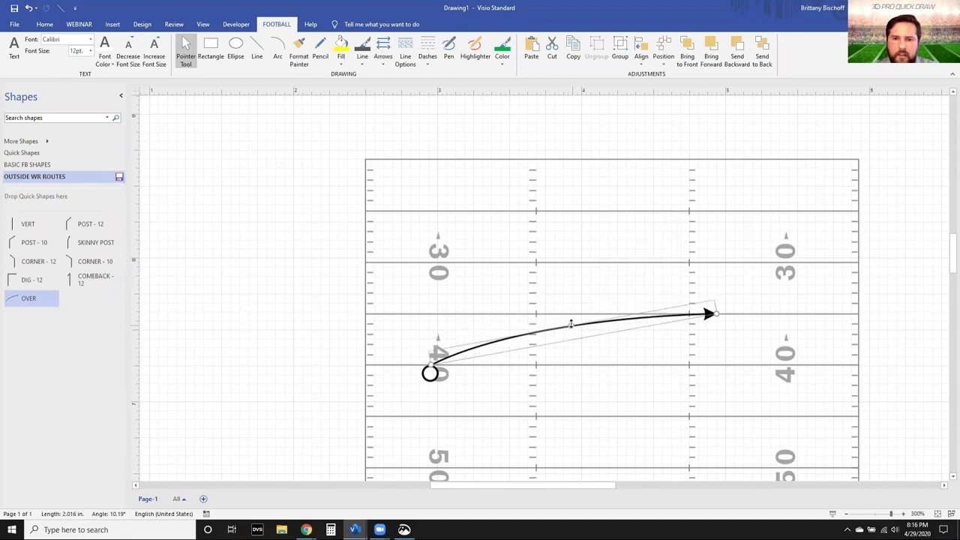
{"action": "left_click_drag", "start_coordinate": [710, 315], "coordinate": [670, 313]}
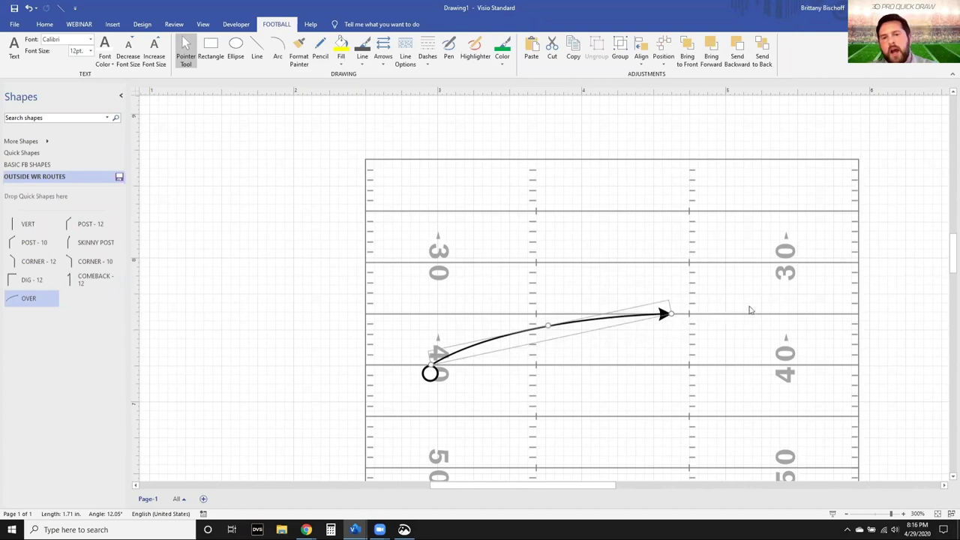
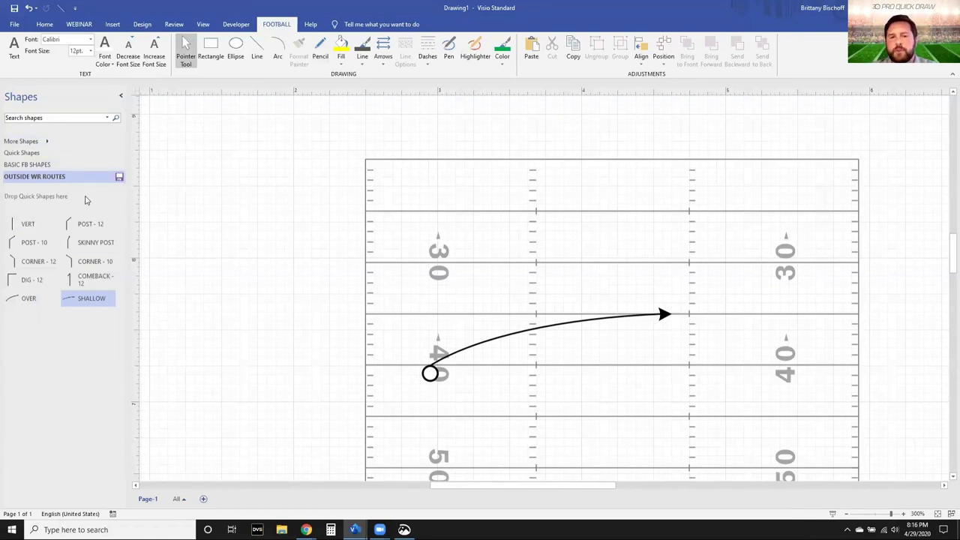
Step: Save the OUTSIDE WR ROUTES stencil and create a new stencil in US units
{"action": "left_click", "coordinate": [120, 178]}
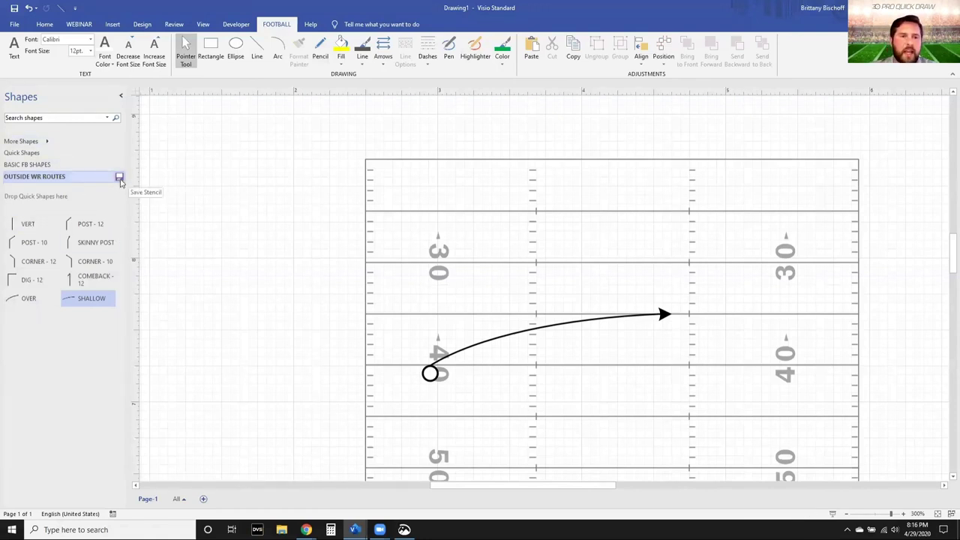
{"action": "left_click", "coordinate": [119, 179]}
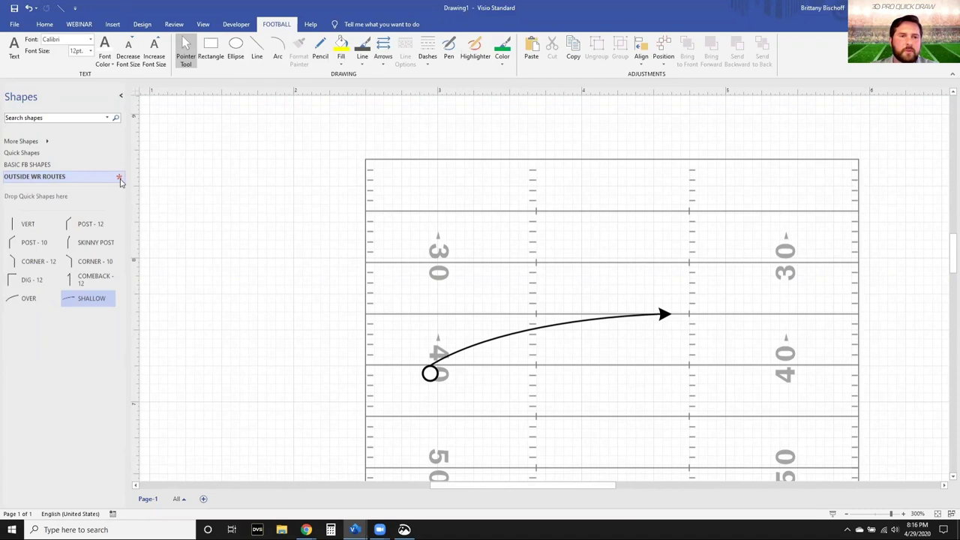
{"action": "left_click", "coordinate": [28, 142]}
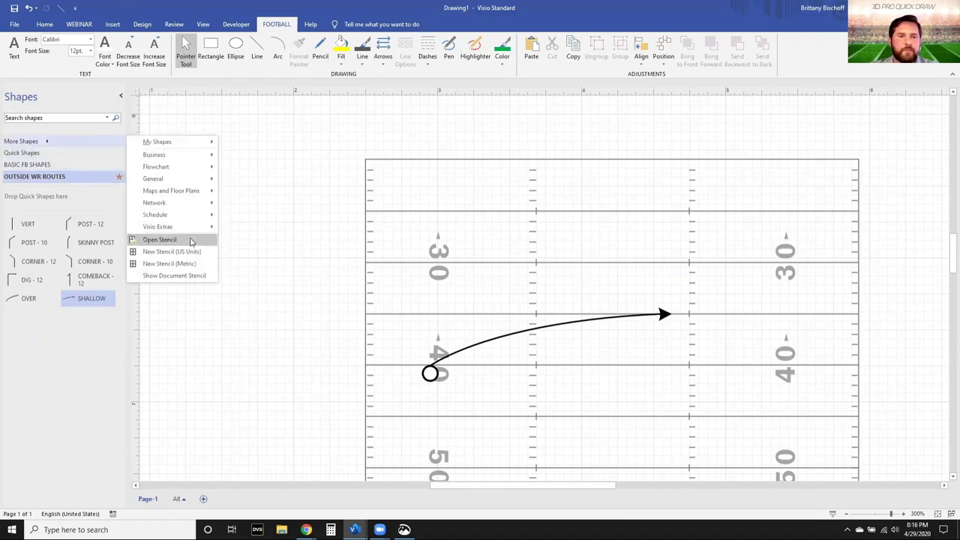
{"action": "left_click", "coordinate": [186, 253]}
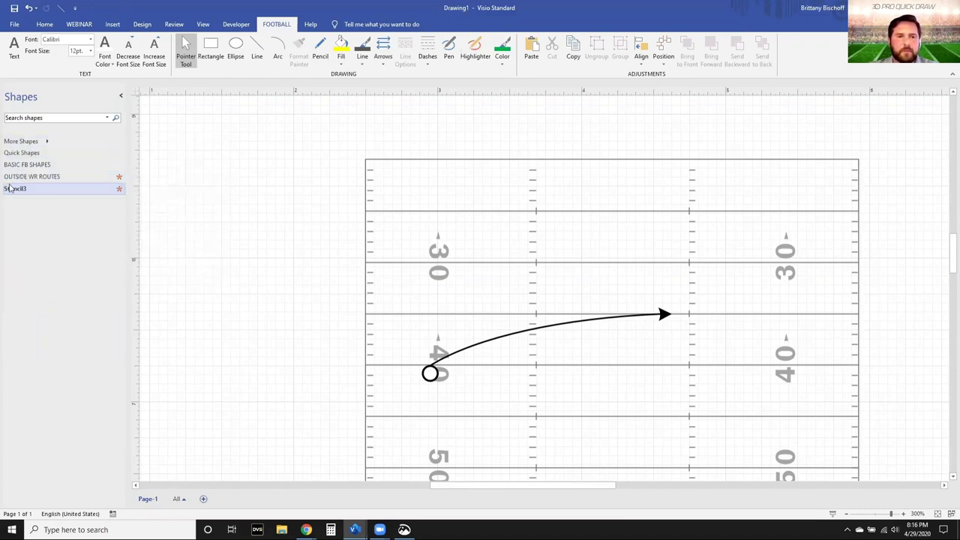
Step: Save the new stencil in My Shapes under the file name INSIDE WR ROUTES
{"action": "right_click", "coordinate": [40, 193]}
{"action": "left_click", "coordinate": [65, 220]}
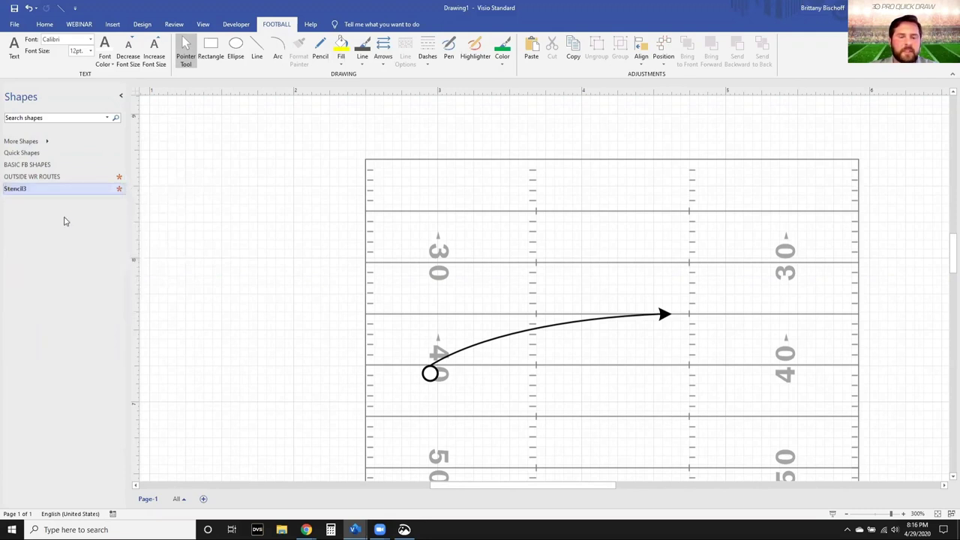
{"action": "type", "text": "INS"}
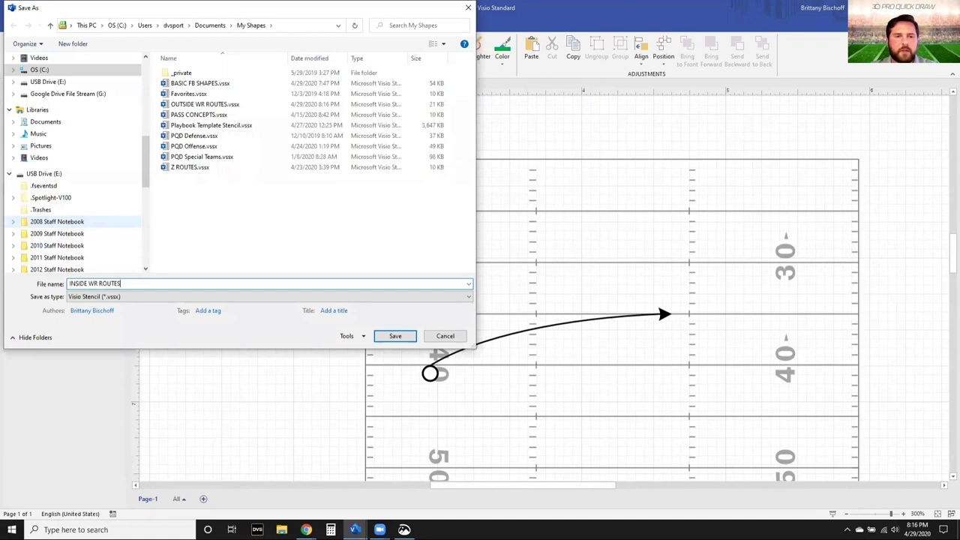
{"action": "type", "text": "IDE WR ROUTES"}
{"action": "key", "text": "Return"}
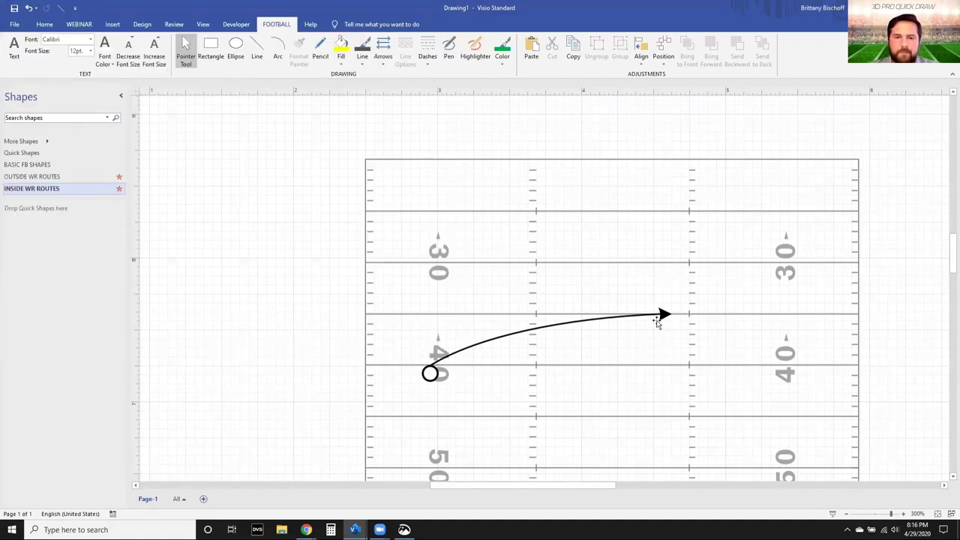
Step: Remove the shallow route from the field and move the player circle about 0.4 in toward the middle of the field
{"action": "key", "text": "ctrl+z"}
{"action": "scroll", "coordinate": [495, 342], "scroll_direction": "up", "scroll_amount": 3}
{"action": "left_click_drag", "start_coordinate": [337, 402], "coordinate": [450, 406]}
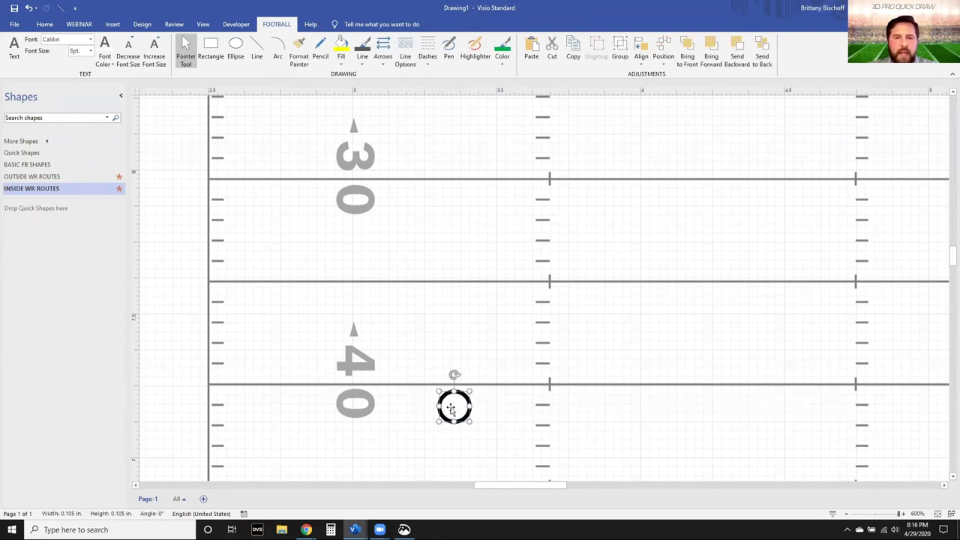
{"action": "left_click", "coordinate": [464, 360]}
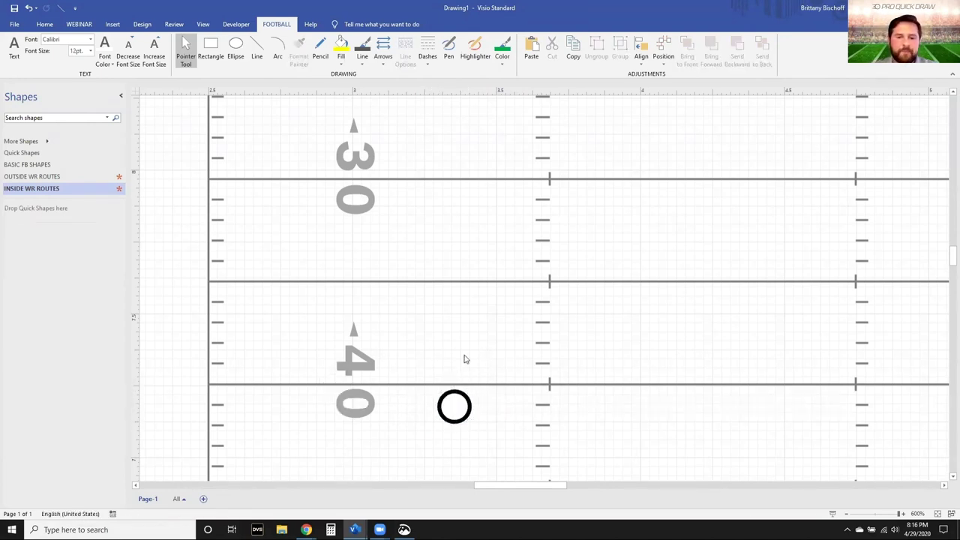
Step: Draw an arc route with an arrowhead from the player circle up and out toward the sideline, about 0.69 in long
{"action": "key", "text": "ctrl+7"}
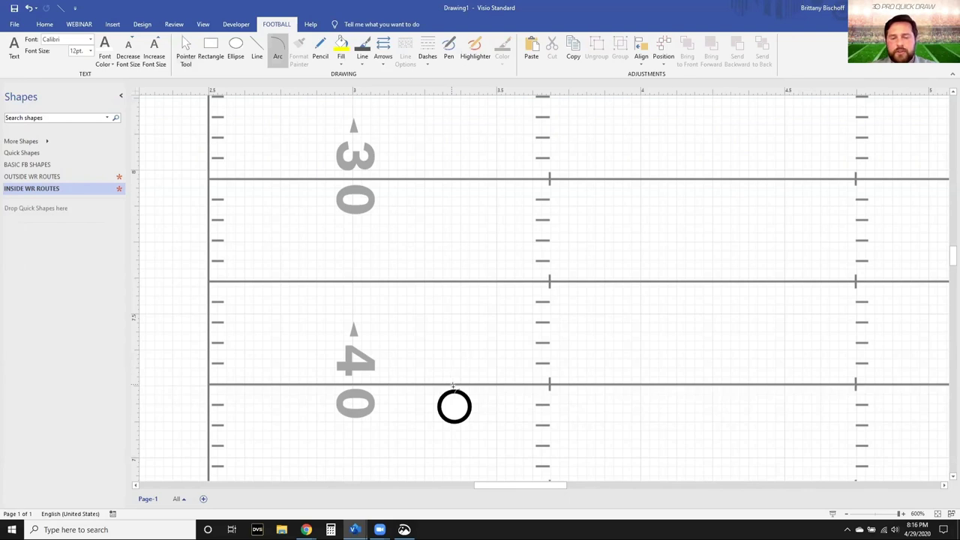
{"action": "left_click_drag", "start_coordinate": [453, 389], "coordinate": [262, 341]}
{"action": "key", "text": "ctrl+1"}
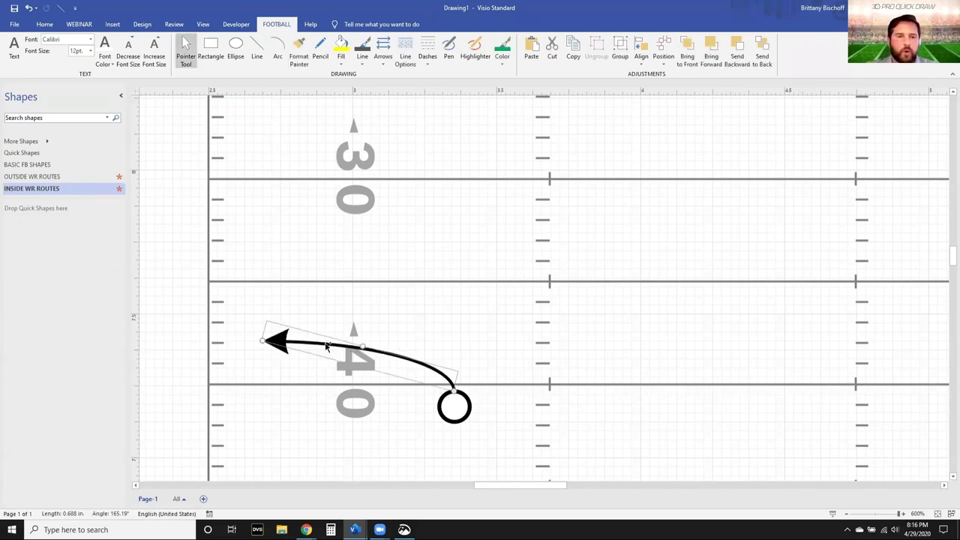
Step: Add the outward arc route to the INSIDE WR ROUTES stencil and name the new master SPEED OUT
{"action": "left_click_drag", "start_coordinate": [330, 347], "coordinate": [33, 237]}
{"action": "type", "text": "SPEE"}
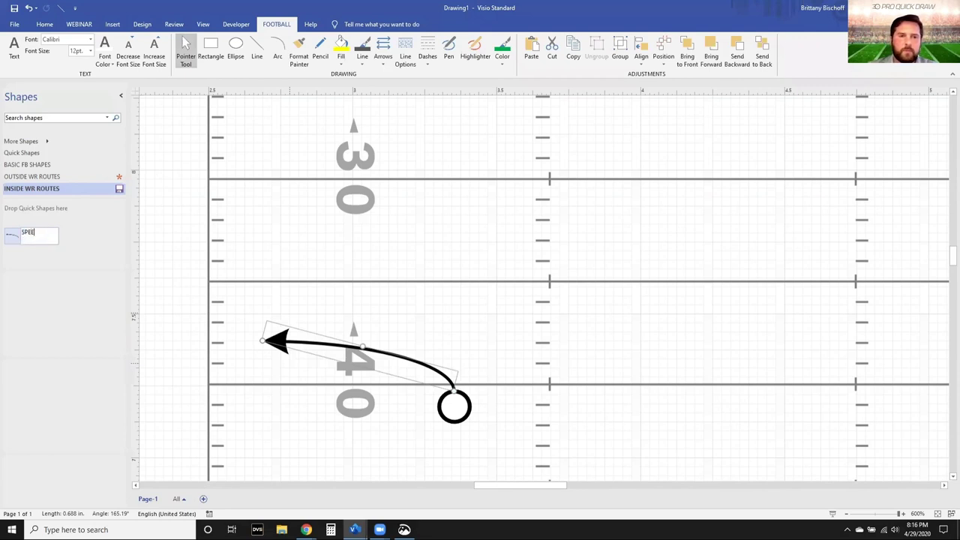
{"action": "type", "text": "D OUT"}
{"action": "key", "text": "Return"}
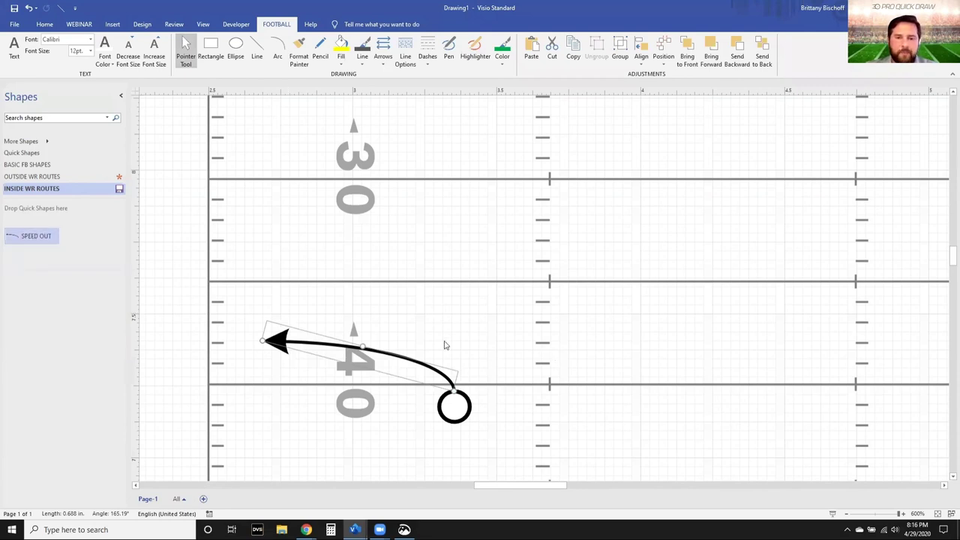
Step: Draw an out route with an arrowhead from the player circle upfield and squarely toward the sideline, about 0.54 in wide and 0.38 in high
{"action": "left_click", "coordinate": [445, 345]}
{"action": "key", "text": "ctrl+6"}
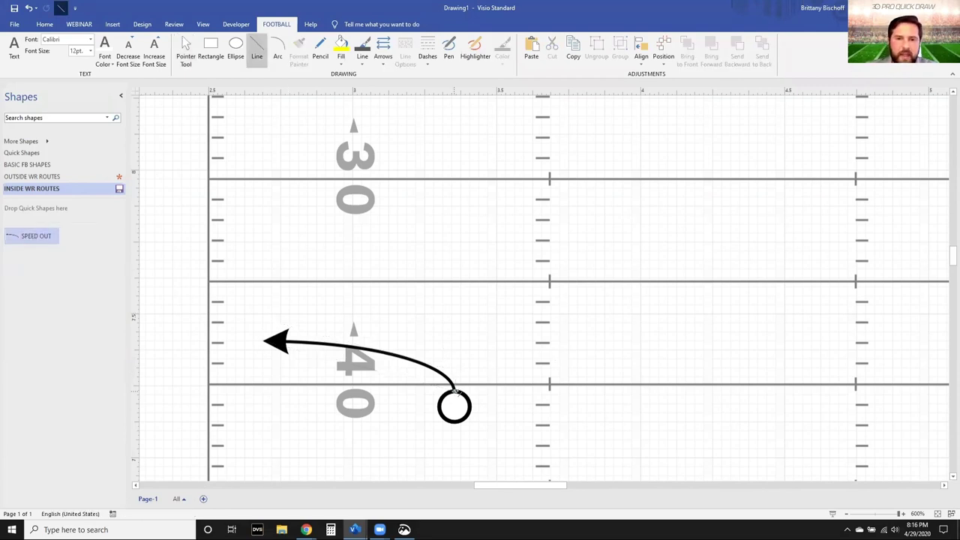
{"action": "mouse_move", "coordinate": [454, 390]}
{"action": "left_mouse_down"}
{"action": "mouse_move", "coordinate": [454, 281]}
{"action": "mouse_move", "coordinate": [298, 281]}
{"action": "left_mouse_up"}
{"action": "key", "text": "ctrl+1"}
{"action": "left_click", "coordinate": [417, 277]}
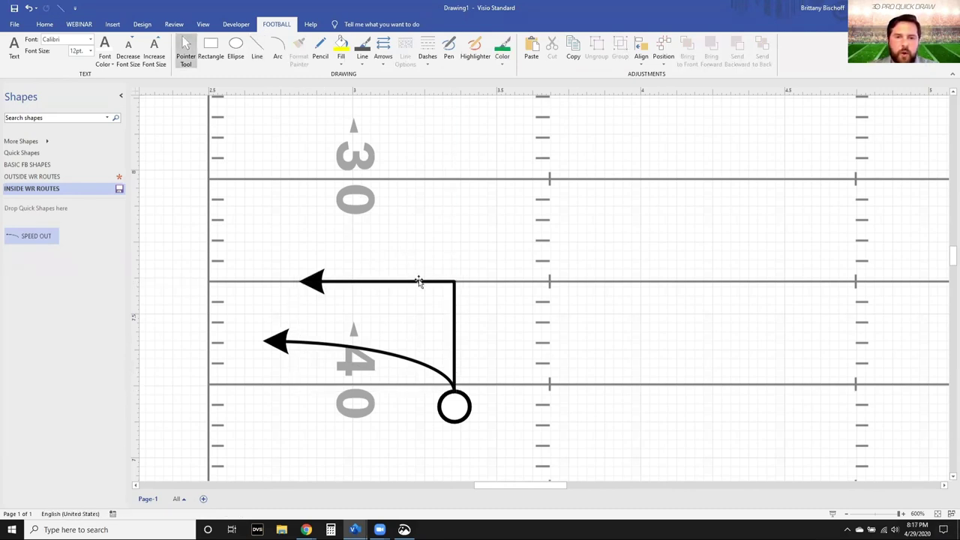
Step: Add the square out route to the INSIDE WR ROUTES stencil and name the new master OUT - 5
{"action": "left_click", "coordinate": [420, 281]}
{"action": "left_click_drag", "start_coordinate": [75, 259], "coordinate": [86, 259]}
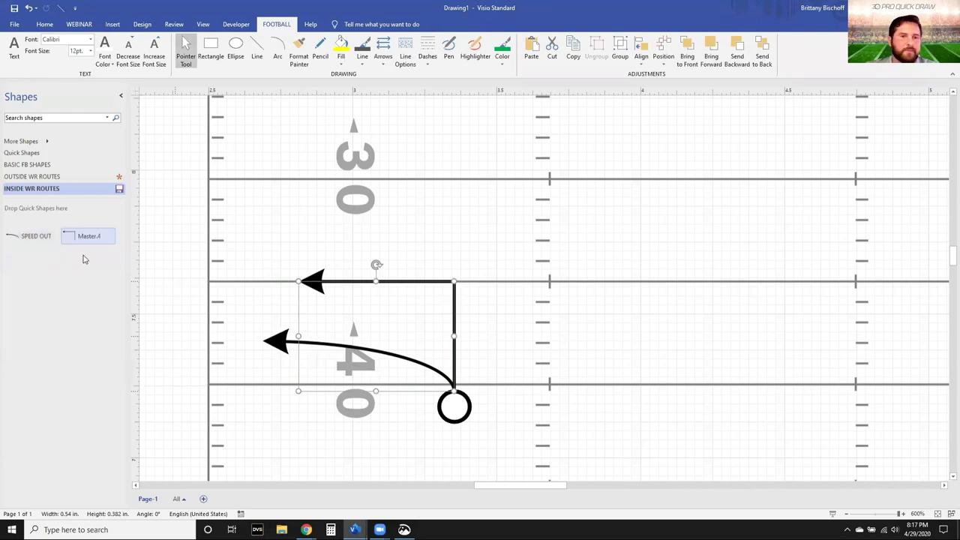
{"action": "left_click", "coordinate": [102, 239]}
{"action": "type", "text": "OUT"}
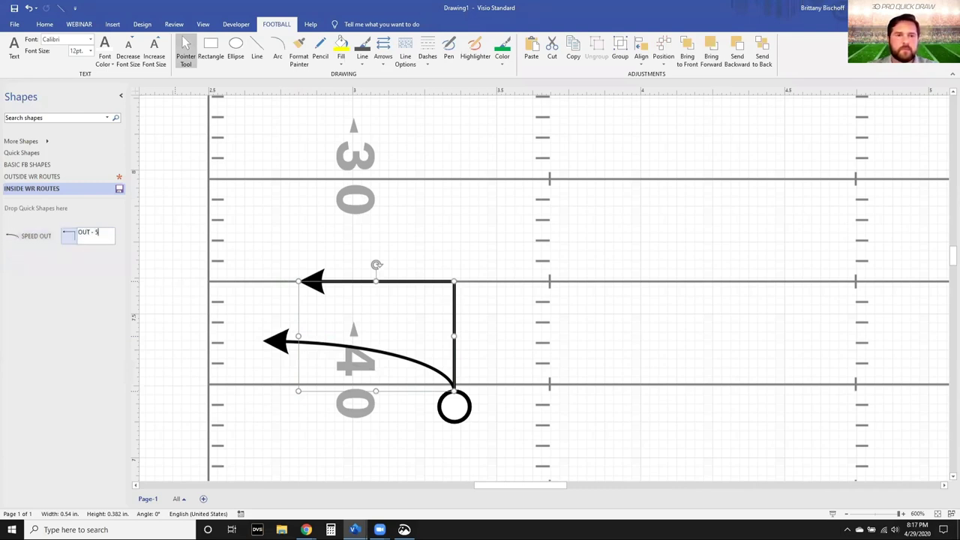
{"action": "type", "text": " - 5"}
{"action": "key", "text": "Return"}
{"action": "left_click", "coordinate": [420, 413]}
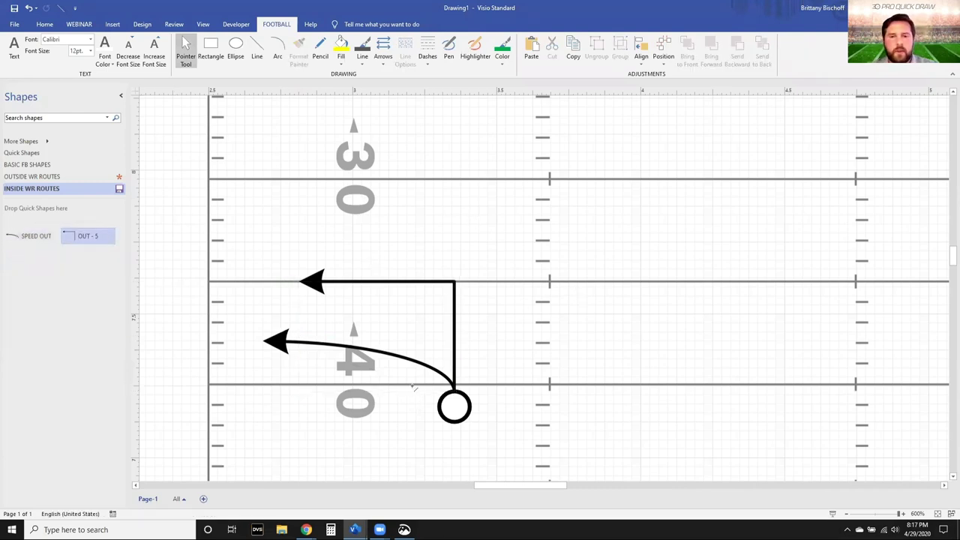
Step: Draw a corner route with an arrowhead from the player circle, breaking diagonally toward the sideline, about 0.38 in wide and 0.83 in high
{"action": "key", "text": "ctrl+6"}
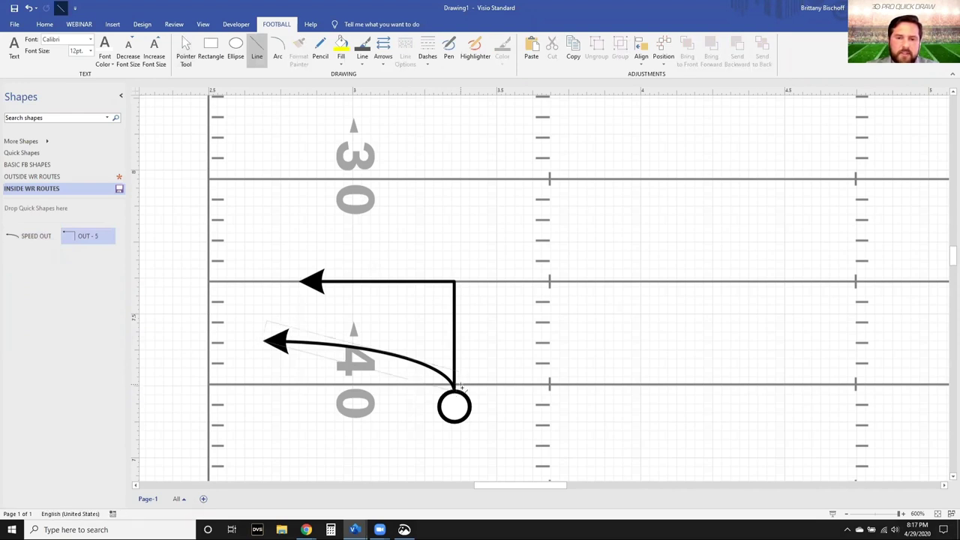
{"action": "mouse_move", "coordinate": [454, 391]}
{"action": "left_mouse_down"}
{"action": "mouse_move", "coordinate": [454, 238]}
{"action": "mouse_move", "coordinate": [312, 96]}
{"action": "mouse_move", "coordinate": [345, 154]}
{"action": "left_mouse_up"}
{"action": "key", "text": "ctrl+1"}
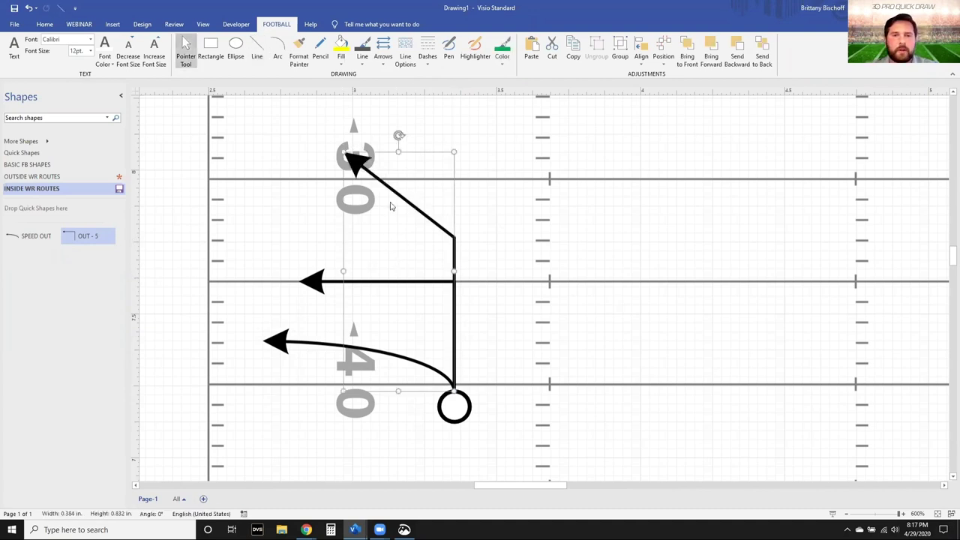
Step: Add the corner route to the INSIDE WR ROUTES stencil and name the new master CORNER - 8
{"action": "left_click_drag", "start_coordinate": [403, 196], "coordinate": [28, 262]}
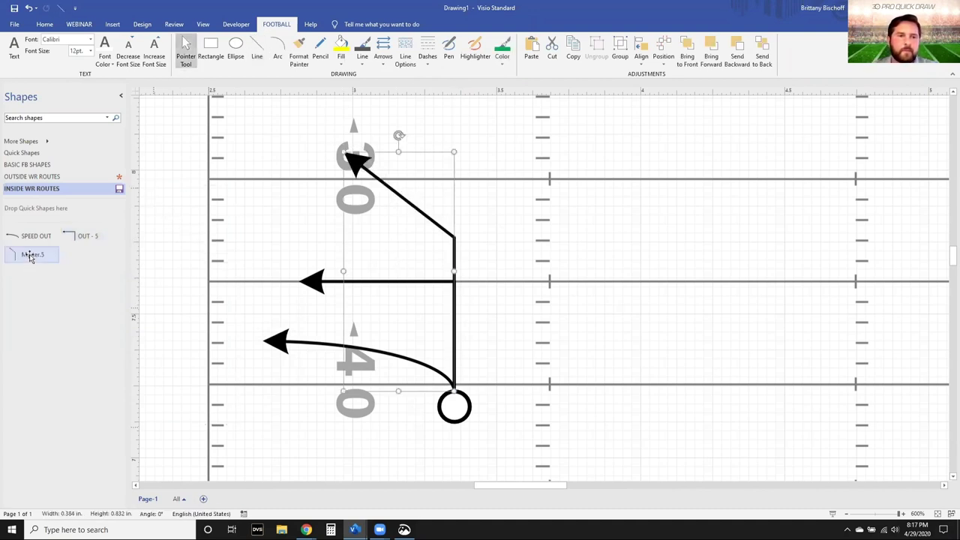
{"action": "left_click", "coordinate": [30, 255]}
{"action": "type", "text": "CORNER - 8"}
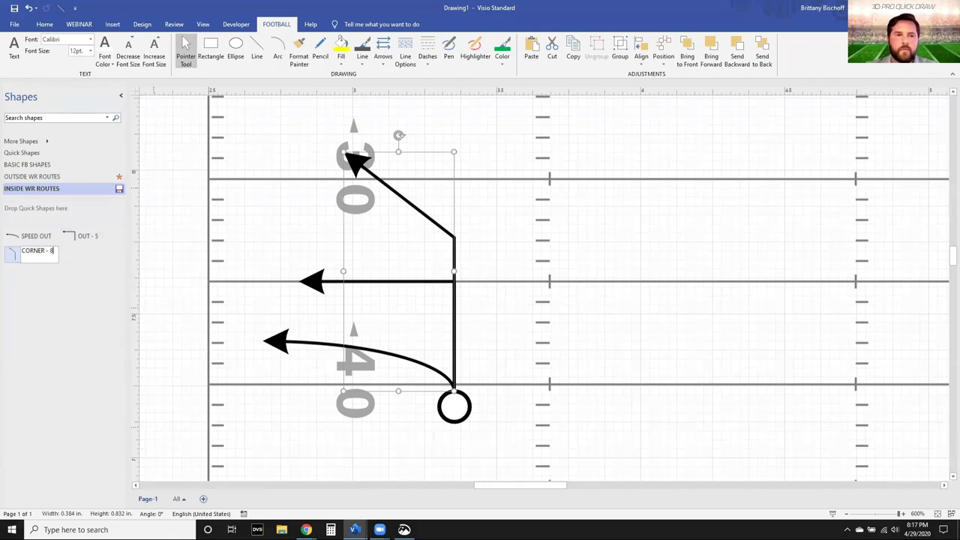
{"action": "key", "text": "Return"}
{"action": "left_click", "coordinate": [493, 253]}
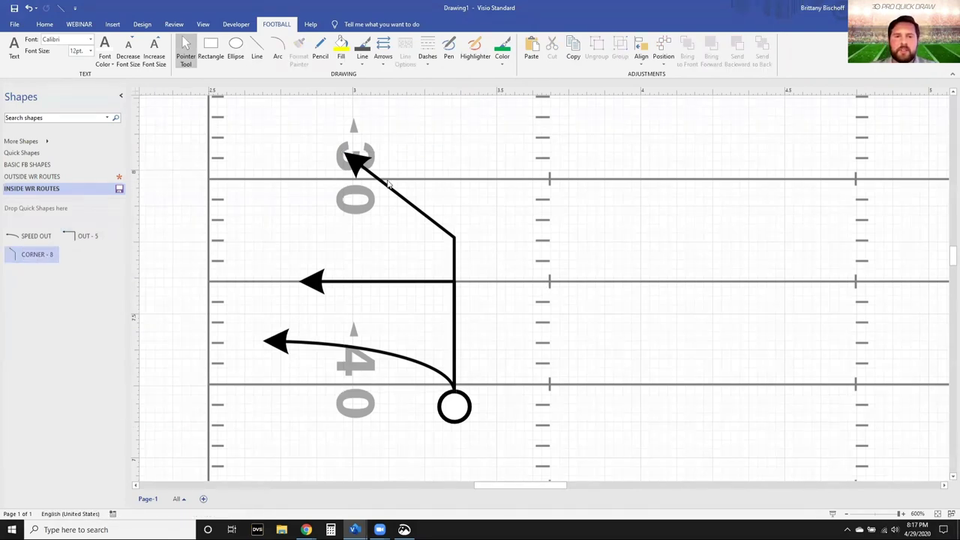
Step: Flip the three routes horizontally and shift them sideways until their common starting point meets the player circle
{"action": "left_click_drag", "start_coordinate": [230, 135], "coordinate": [587, 397]}
{"action": "key", "text": "ctrl+h"}
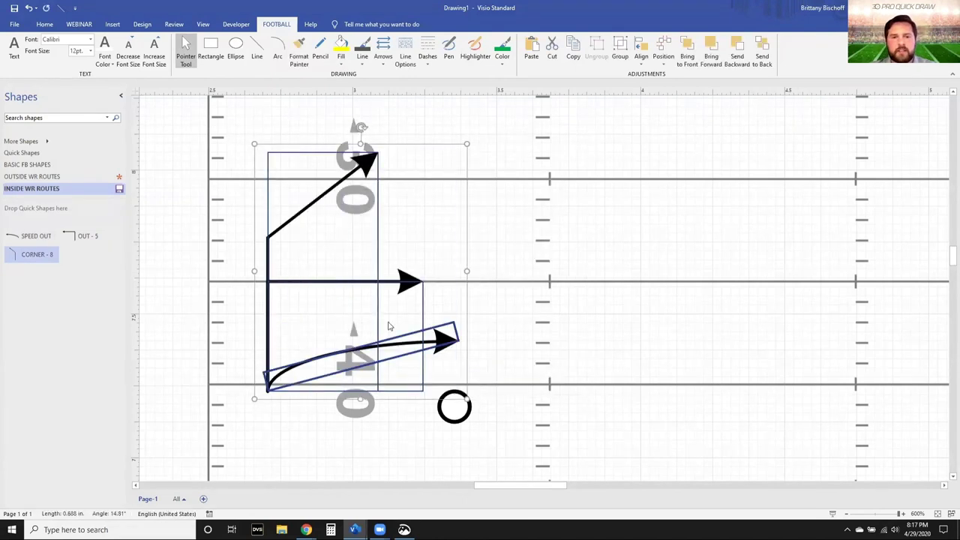
{"action": "key", "text": "Right"}
{"action": "key", "text": "Right"}
{"action": "key", "text": "Right"}
{"action": "key", "text": "Right"}
{"action": "key", "text": "Right"}
{"action": "key", "text": "Right"}
{"action": "key", "text": "Right"}
{"action": "key", "text": "Right"}
{"action": "key", "text": "Right"}
{"action": "key", "text": "Right"}
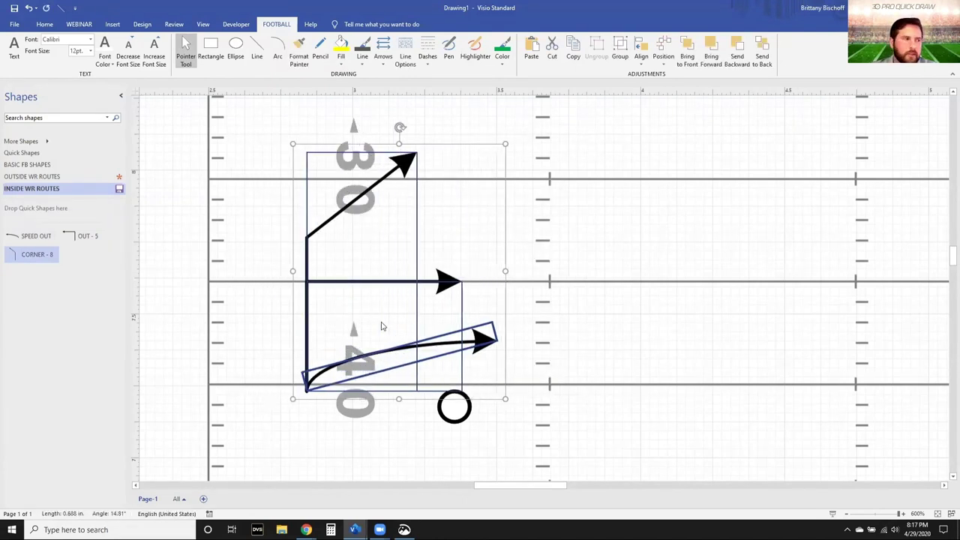
{"action": "key", "text": "Right"}
{"action": "key", "text": "Right"}
{"action": "key", "text": "Right"}
{"action": "key", "text": "Right"}
{"action": "key", "text": "Right"}
{"action": "key", "text": "Right"}
{"action": "key", "text": "Right"}
{"action": "key", "text": "Right"}
{"action": "key", "text": "Right"}
{"action": "key", "text": "Right"}
{"action": "key", "text": "Right"}
{"action": "key", "text": "Right"}
{"action": "key", "text": "Right"}
{"action": "key", "text": "Right"}
{"action": "key", "text": "Right"}
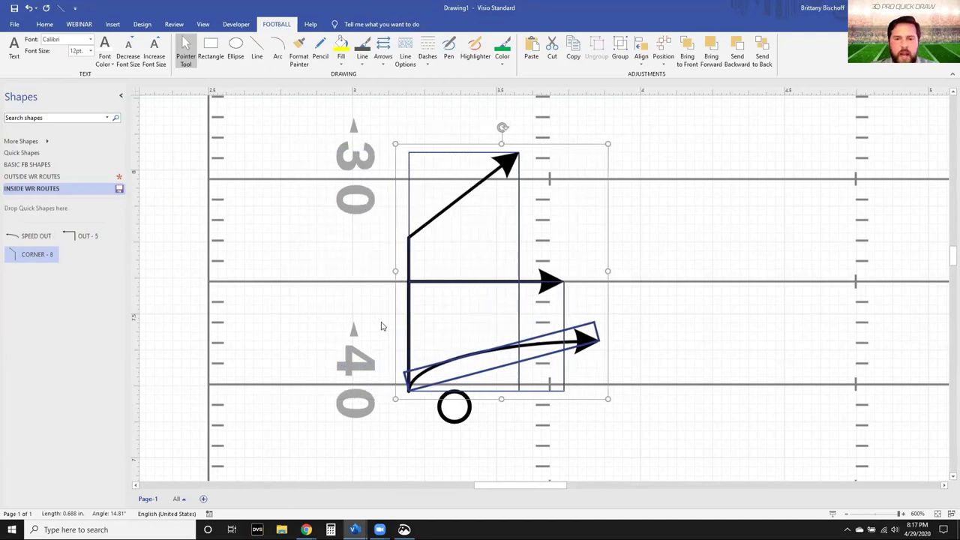
{"action": "key", "text": "Right"}
{"action": "key", "text": "Right"}
{"action": "key", "text": "Right"}
{"action": "key", "text": "Right"}
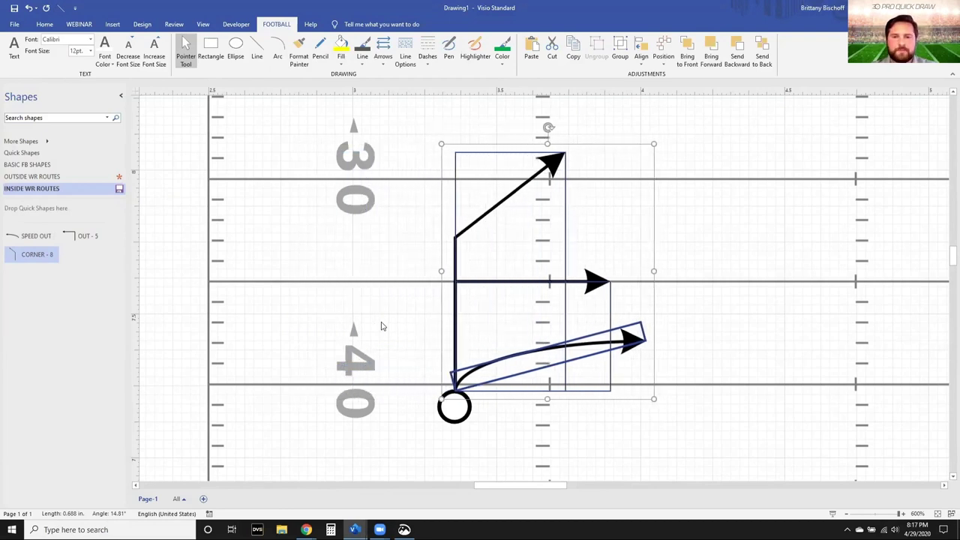
{"action": "left_click", "coordinate": [626, 184]}
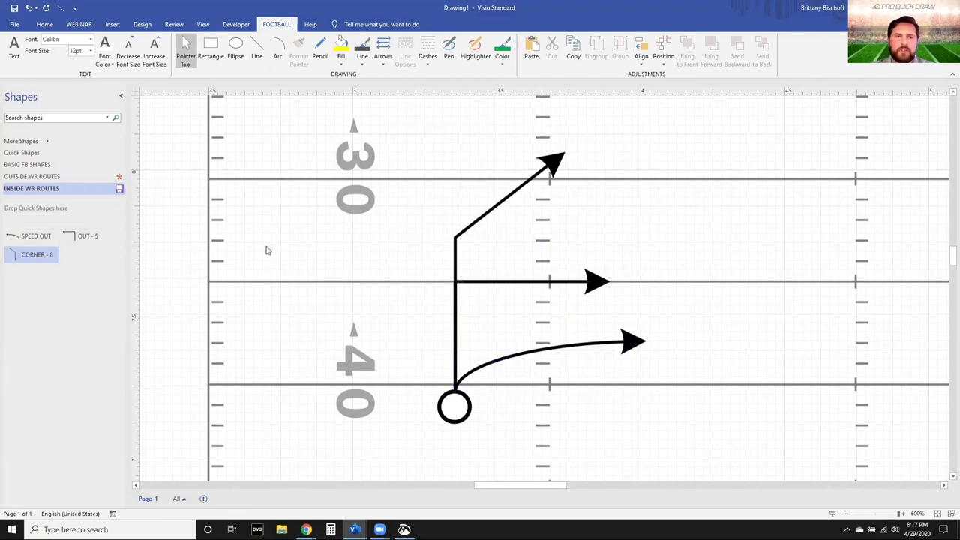
Step: Delete the flipped out and corner routes from the field
{"action": "left_click", "coordinate": [34, 255]}
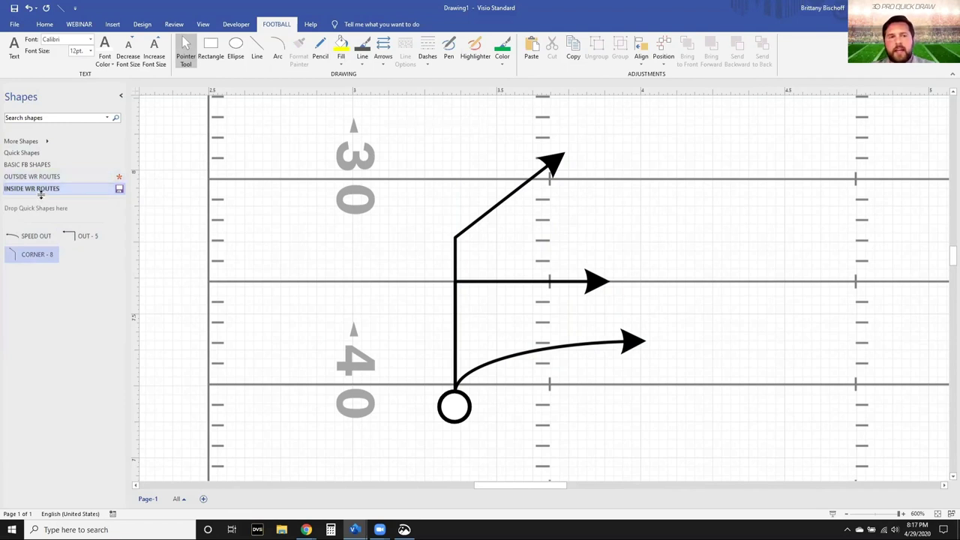
{"action": "left_click", "coordinate": [583, 270]}
{"action": "key", "text": "Delete"}
{"action": "left_click", "coordinate": [553, 163]}
{"action": "key", "text": "Delete"}
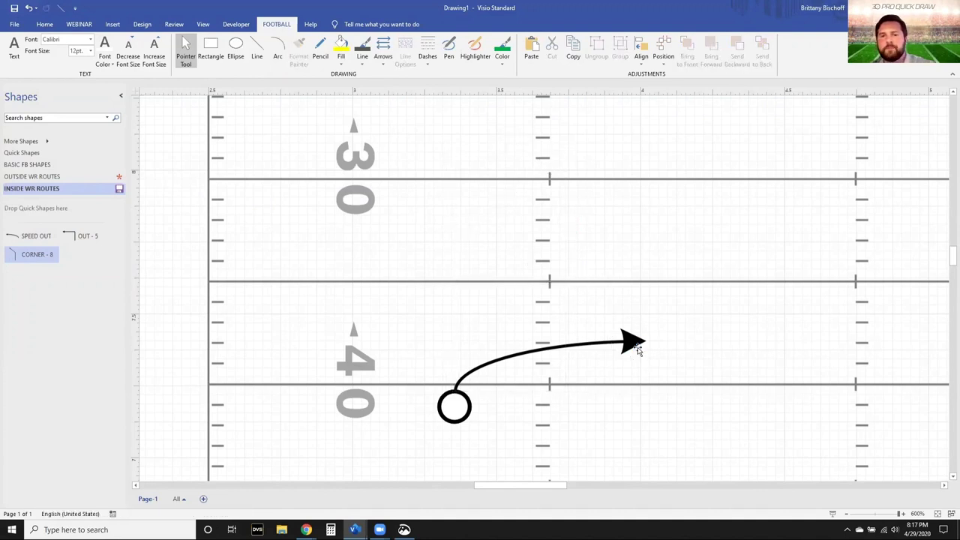
Step: Save the changes to the INSIDE WR ROUTES stencil
{"action": "left_click", "coordinate": [633, 343]}
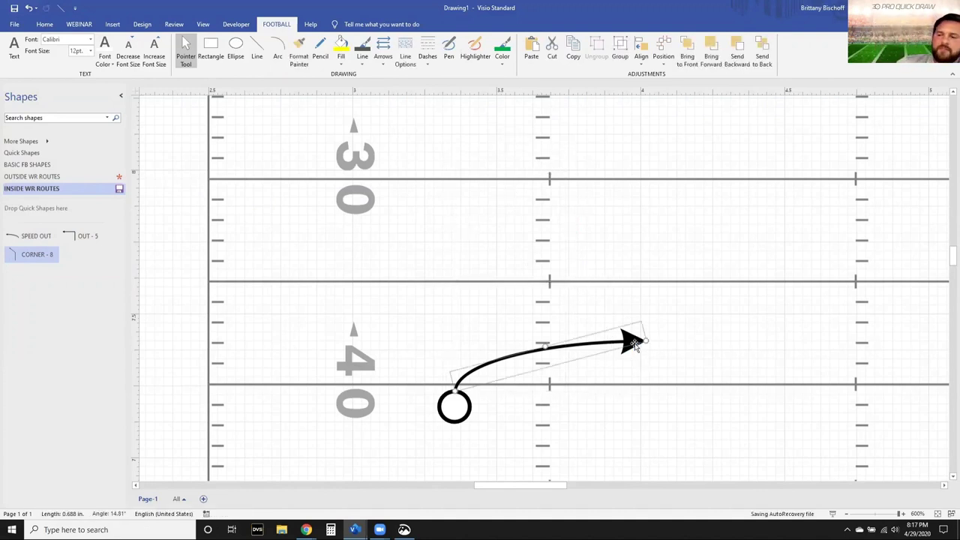
{"action": "key", "text": "Escape"}
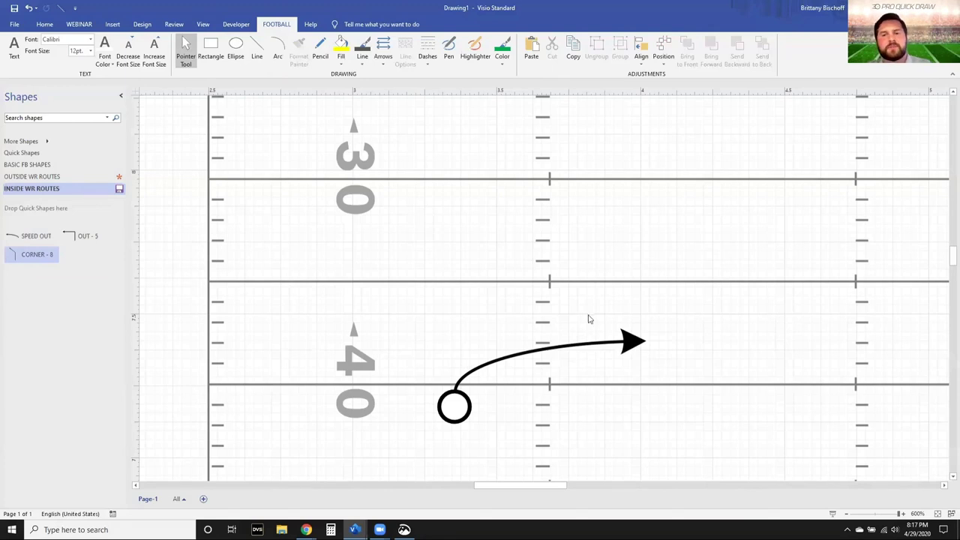
{"action": "left_click", "coordinate": [627, 344]}
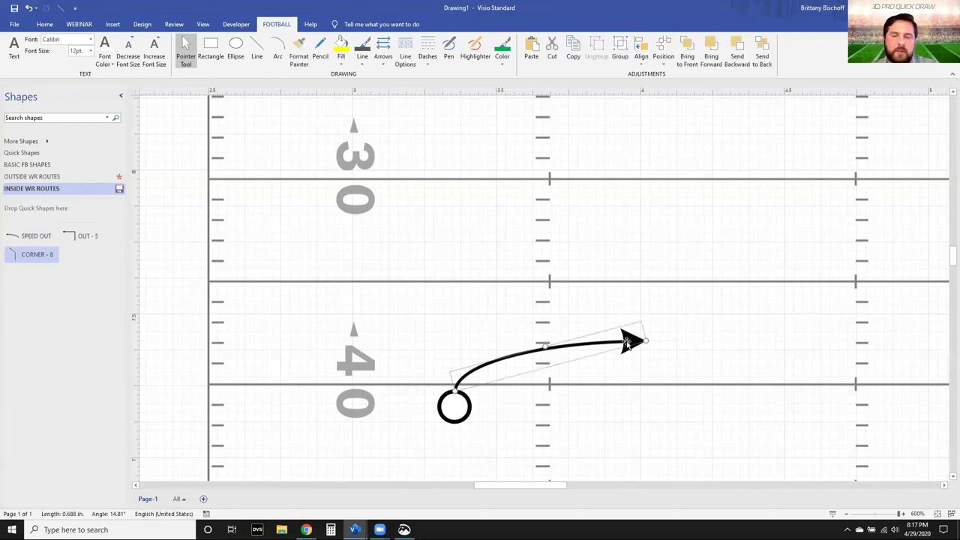
{"action": "left_click", "coordinate": [118, 190]}
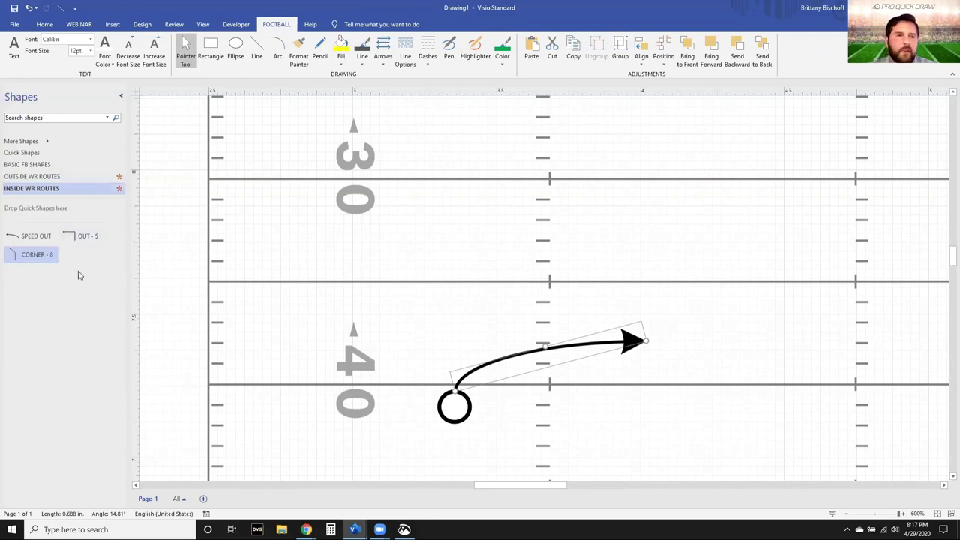
Step: Place the SPEED OUT route from the stencil on the player circle and delete the mirrored arc route
{"action": "left_click_drag", "start_coordinate": [30, 237], "coordinate": [360, 367]}
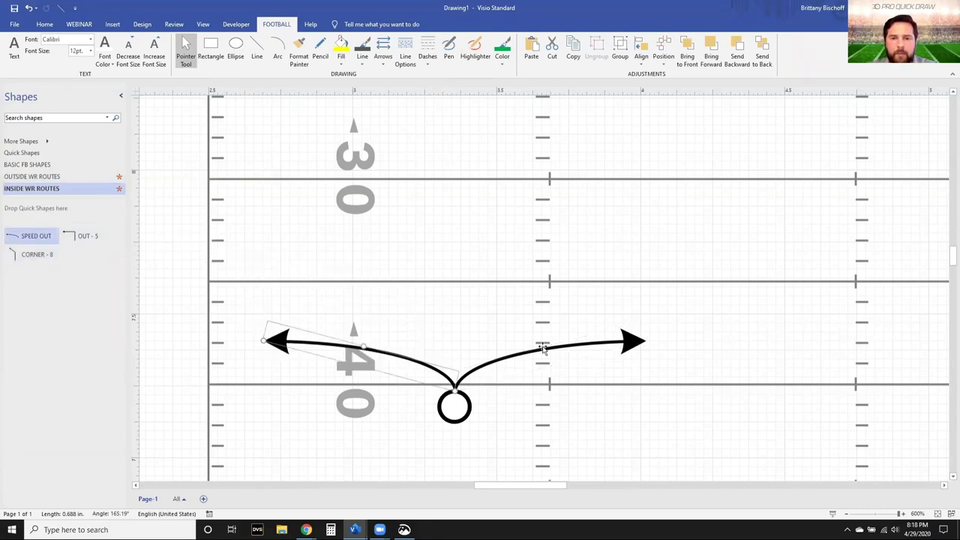
{"action": "left_click", "coordinate": [487, 304]}
{"action": "left_click", "coordinate": [628, 343]}
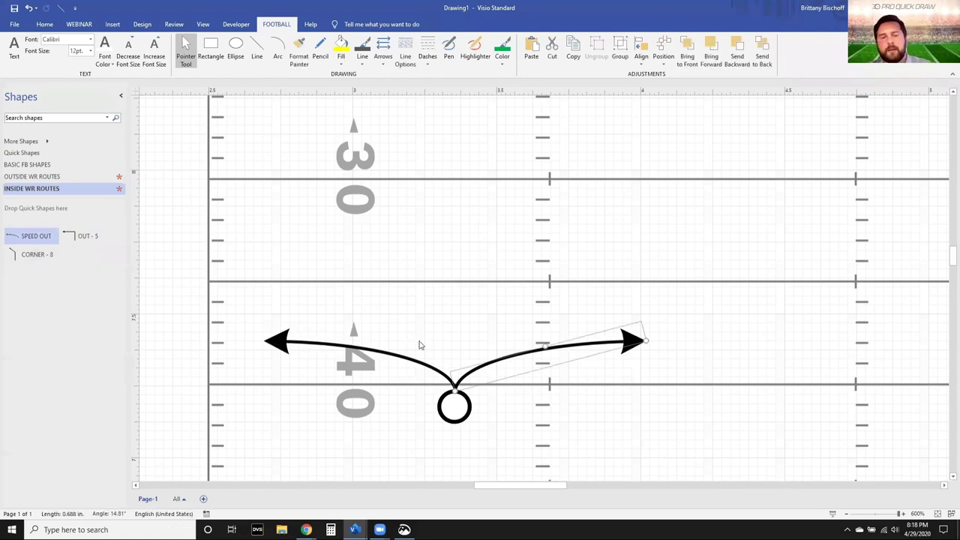
{"action": "key", "text": "Delete"}
Step: Delete the remaining speed out route from the field, leaving only the player circle
{"action": "scroll", "coordinate": [420, 345], "scroll_direction": "down", "scroll_amount": 3, "text": "ctrl"}
{"action": "scroll", "coordinate": [488, 347], "scroll_direction": "down", "scroll_amount": 3}
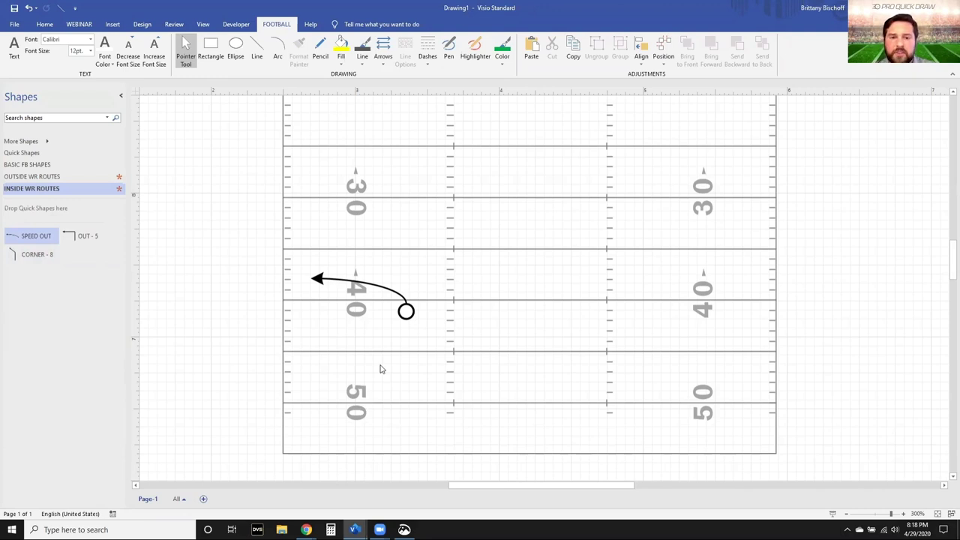
{"action": "left_click", "coordinate": [320, 279]}
{"action": "key", "text": "Delete"}
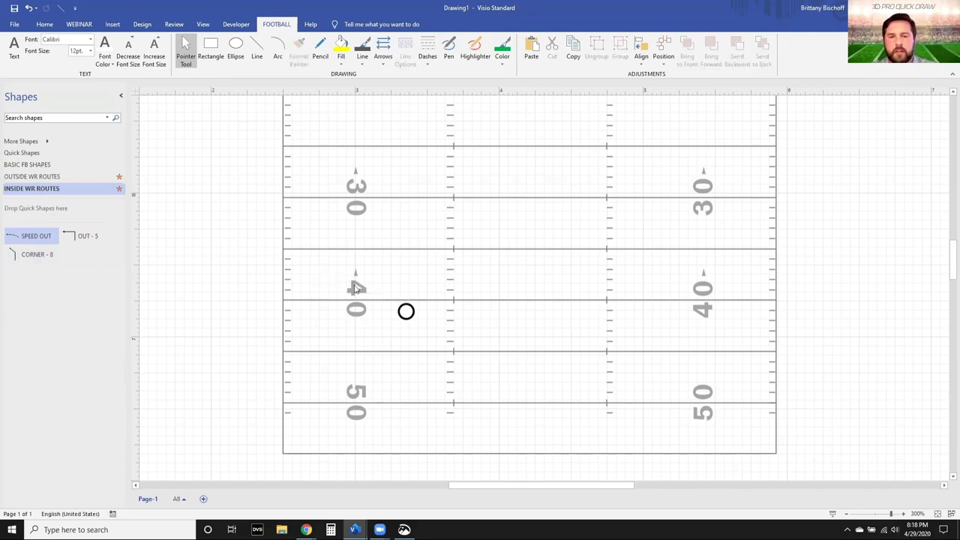
Step: Copy the player circle about 0.45 in toward the sideline and move the original circle slightly farther back from the line
{"action": "left_click", "coordinate": [406, 315]}
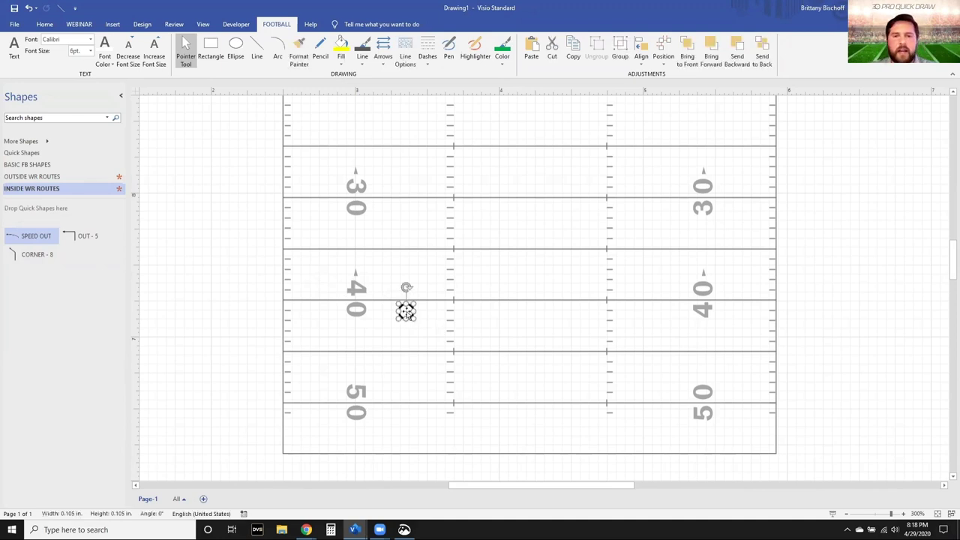
{"action": "scroll", "coordinate": [406, 314], "scroll_direction": "up", "scroll_amount": 3}
{"action": "scroll", "coordinate": [408, 315], "scroll_direction": "down", "scroll_amount": 1}
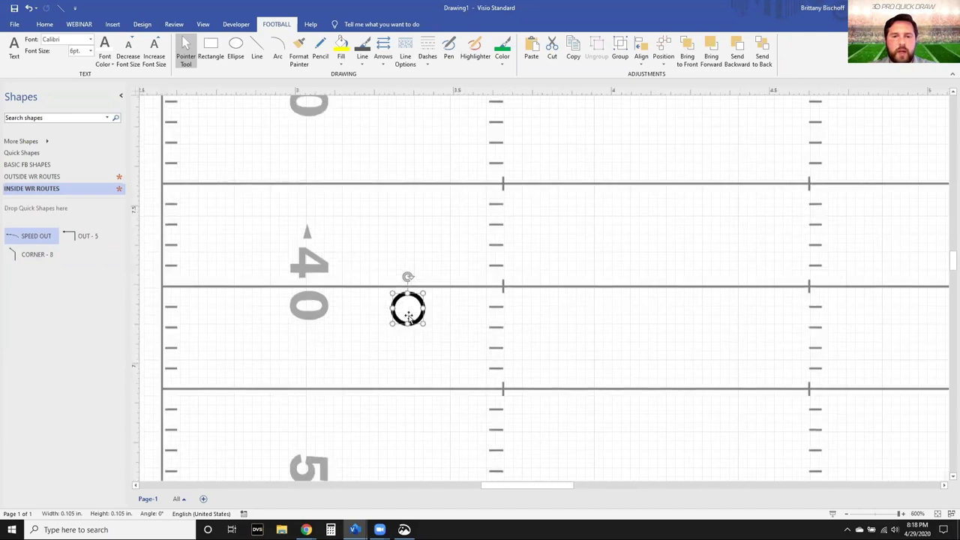
{"action": "left_click_drag", "start_coordinate": [408, 315], "coordinate": [277, 307]}
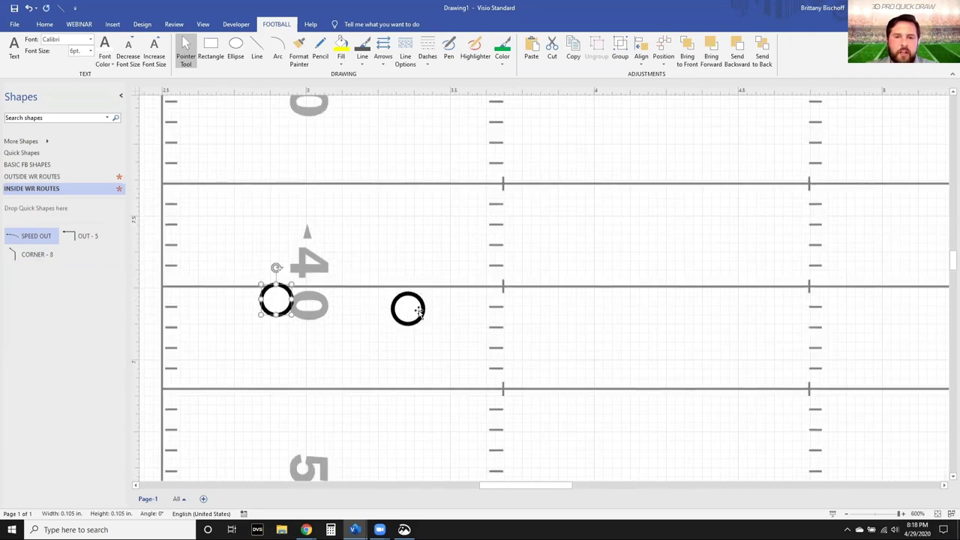
{"action": "left_click_drag", "start_coordinate": [418, 314], "coordinate": [418, 330]}
{"action": "left_click", "coordinate": [475, 305]}
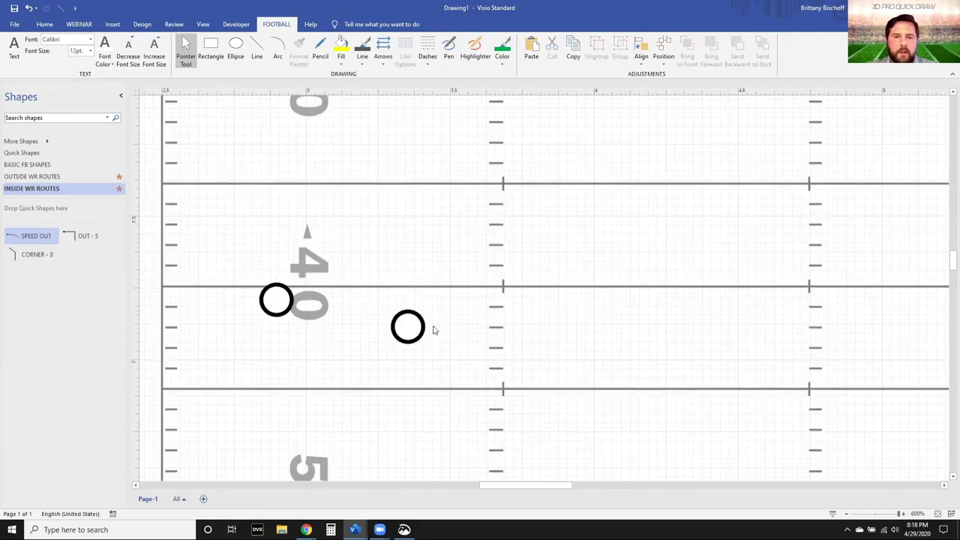
Step: Place the COMEBACK - 12 route from OUTSIDE WR ROUTES on the outside player circle and shorten it to about 0.3 in high
{"action": "scroll", "coordinate": [433, 330], "scroll_direction": "down", "scroll_amount": 2}
{"action": "key", "text": "ctrl+6"}
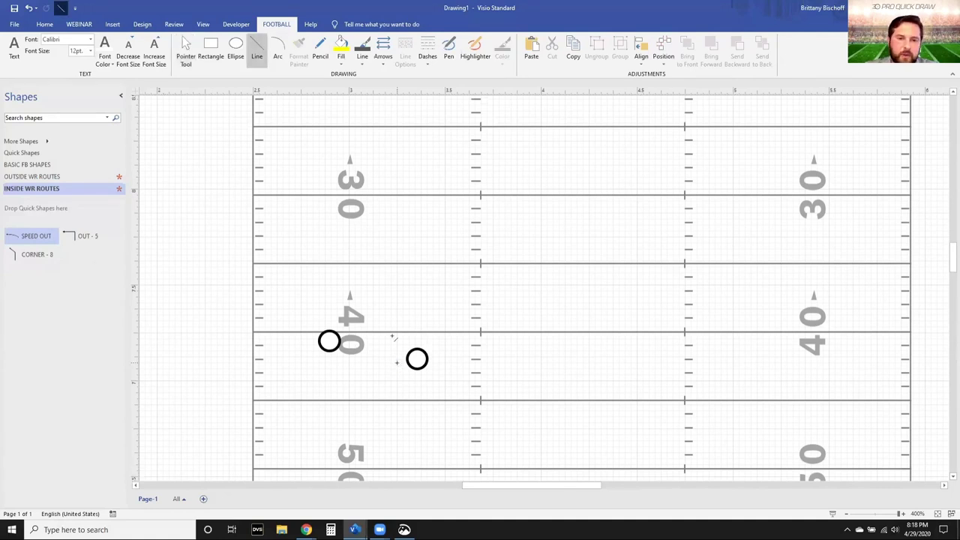
{"action": "key", "text": "ctrl+1"}
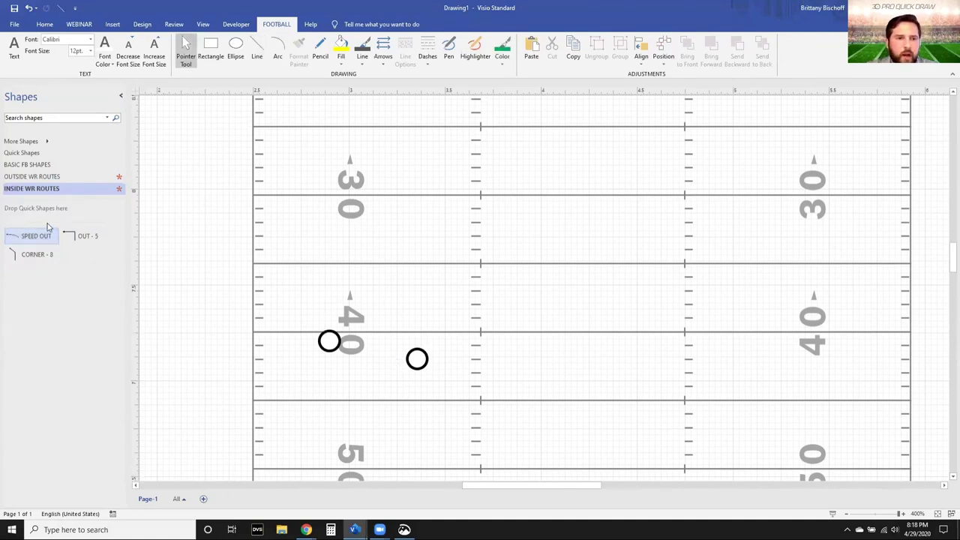
{"action": "left_click", "coordinate": [38, 177]}
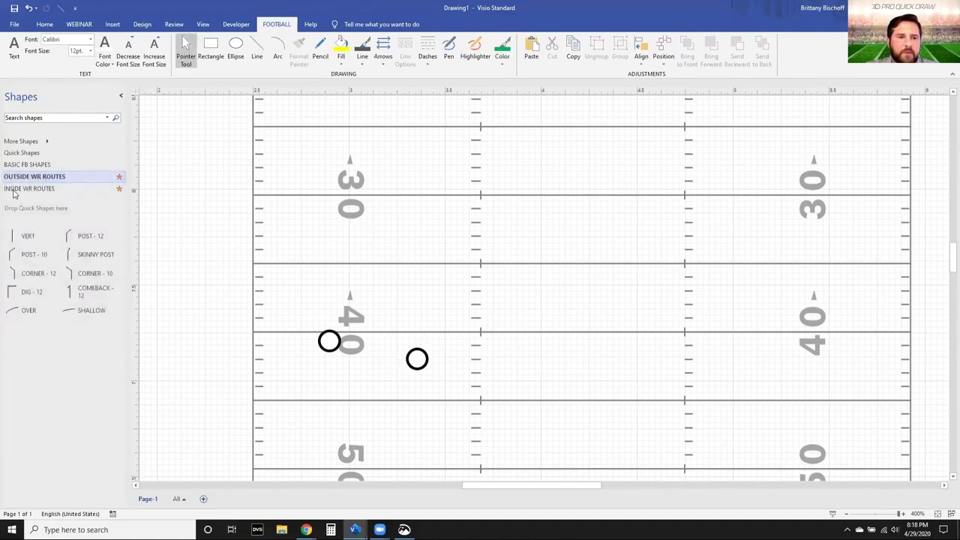
{"action": "left_click_drag", "start_coordinate": [340, 249], "coordinate": [313, 225]}
{"action": "left_click_drag", "start_coordinate": [311, 163], "coordinate": [313, 273]}
{"action": "left_click", "coordinate": [195, 281]}
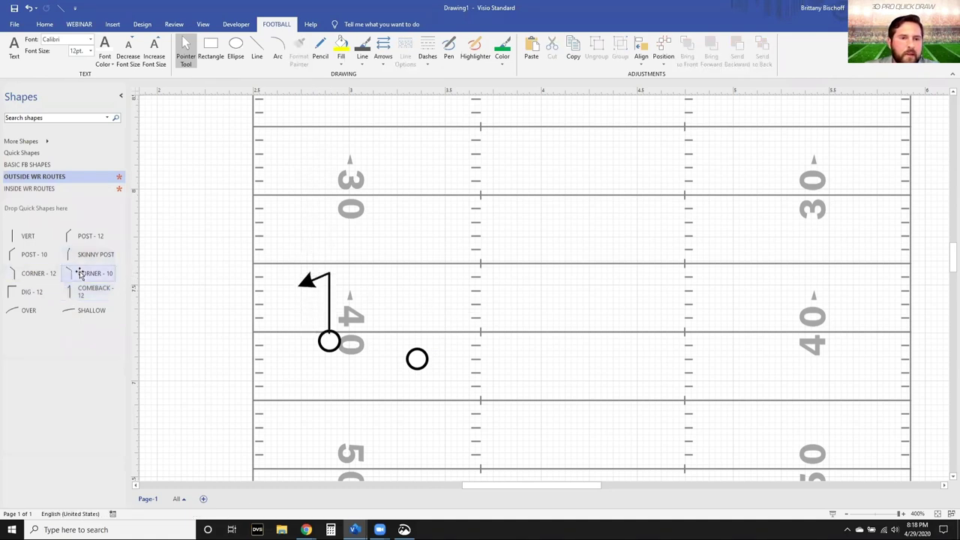
Step: Place the CORNER - 10 route on the inside player circle and select it together with the shortened comeback route
{"action": "left_click_drag", "start_coordinate": [80, 274], "coordinate": [385, 245]}
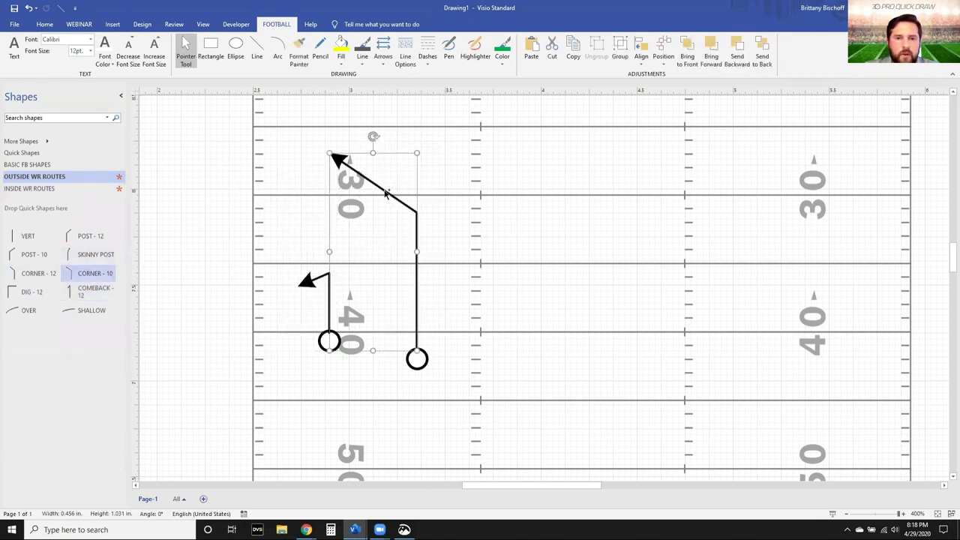
{"action": "left_click", "coordinate": [307, 284], "text": "shift"}
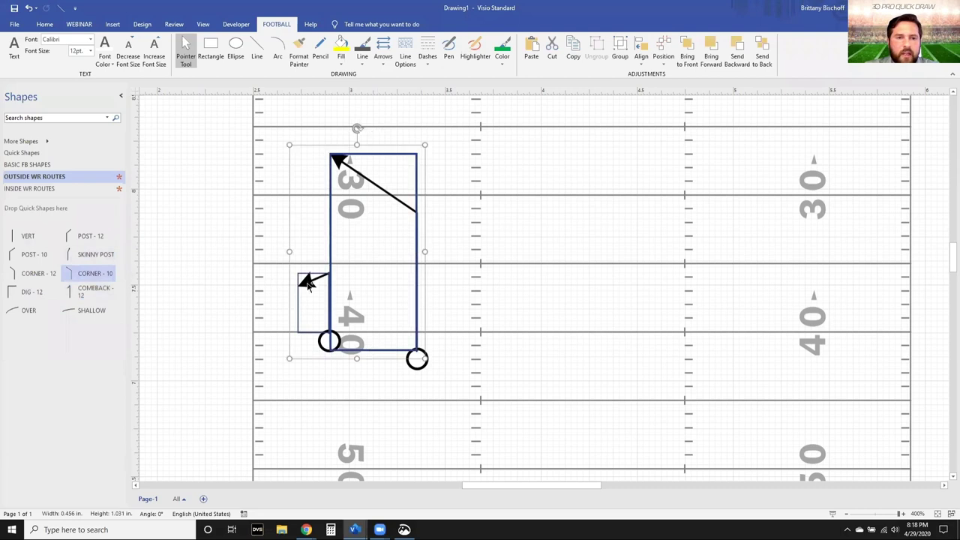
Step: Create a new stencil in US units and save it as WR CONCEPTS
{"action": "left_click", "coordinate": [36, 142]}
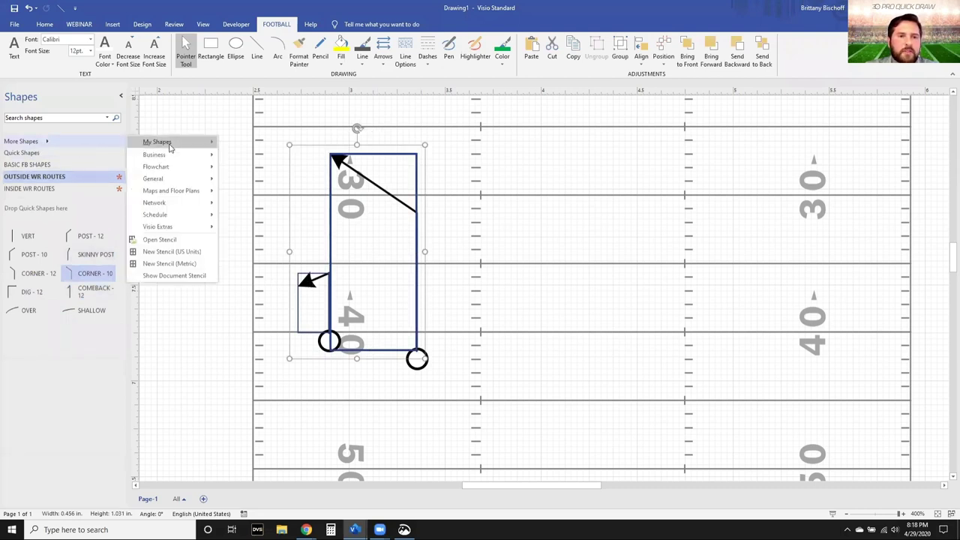
{"action": "left_click", "coordinate": [175, 249]}
{"action": "right_click", "coordinate": [39, 202]}
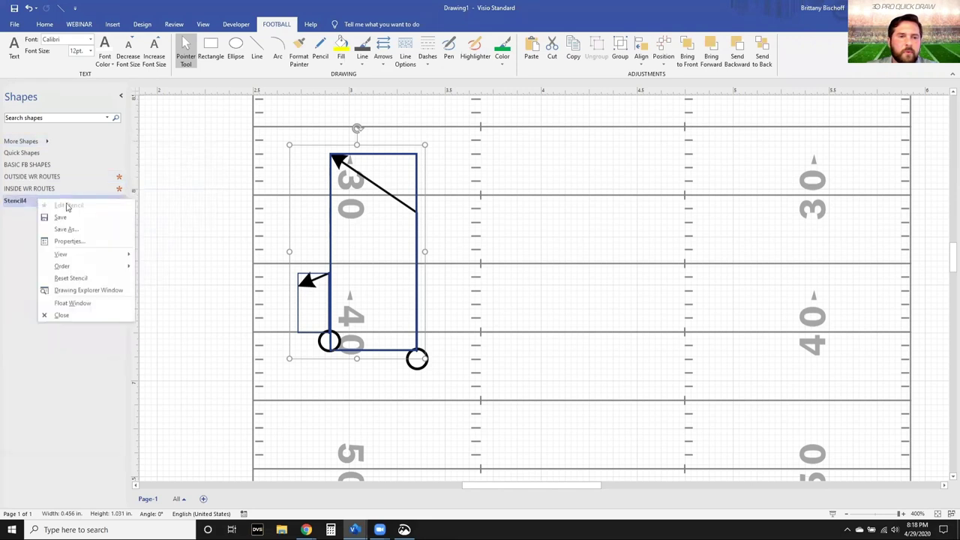
{"action": "left_click", "coordinate": [78, 230]}
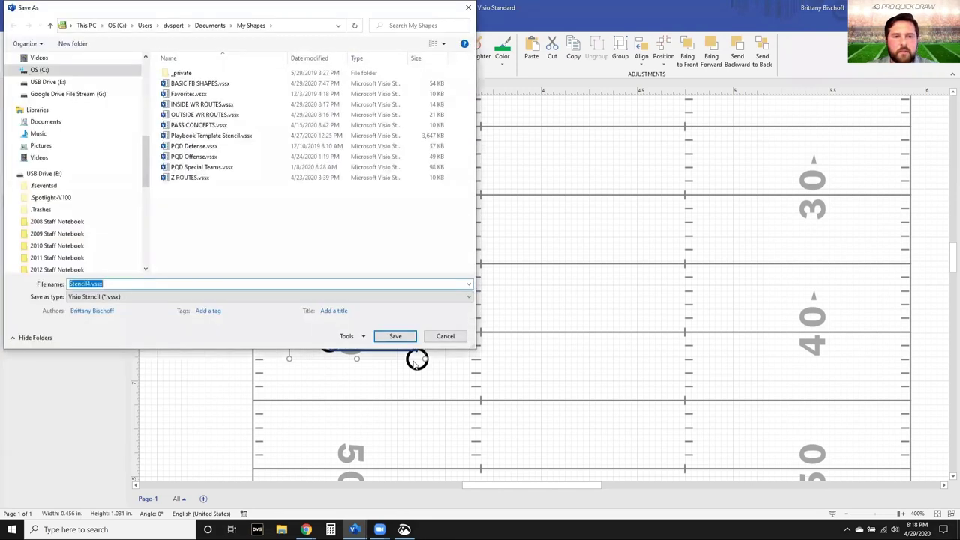
{"action": "type", "text": "WR "}
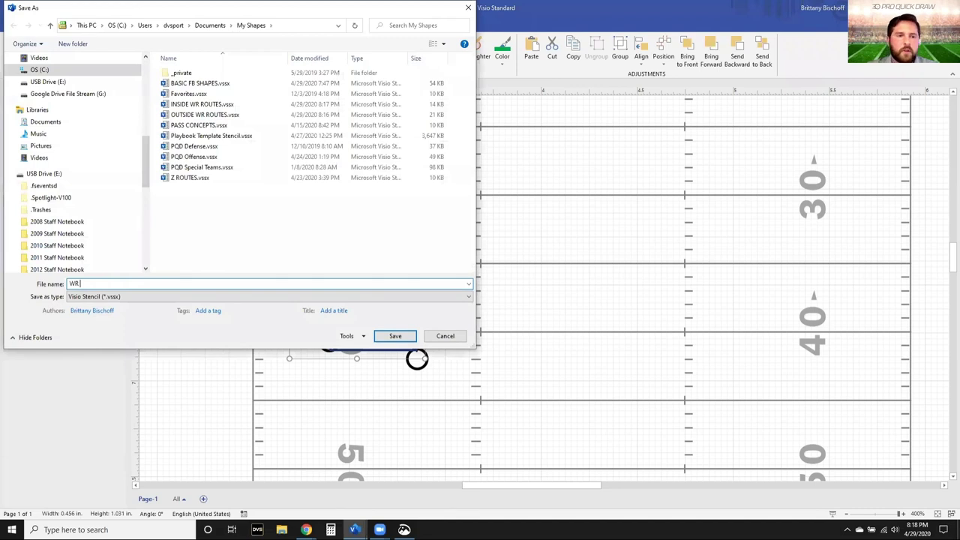
{"action": "type", "text": "CONCEPTS"}
{"action": "key", "text": "Return"}
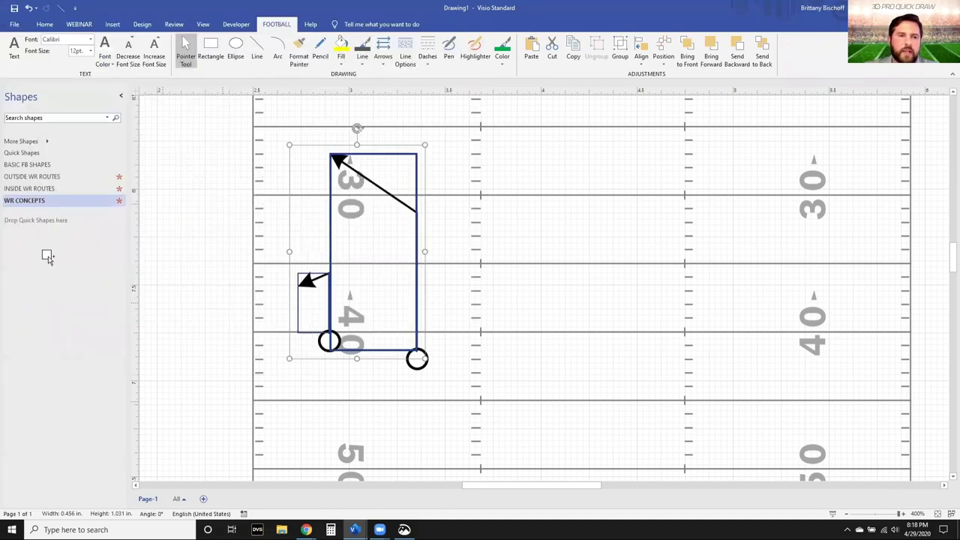
Step: Add the selected pair of routes to the WR CONCEPTS stencil and name the new shape SMASH
{"action": "left_click_drag", "start_coordinate": [47, 257], "coordinate": [45, 253]}
{"action": "type", "text": "SMAS"}
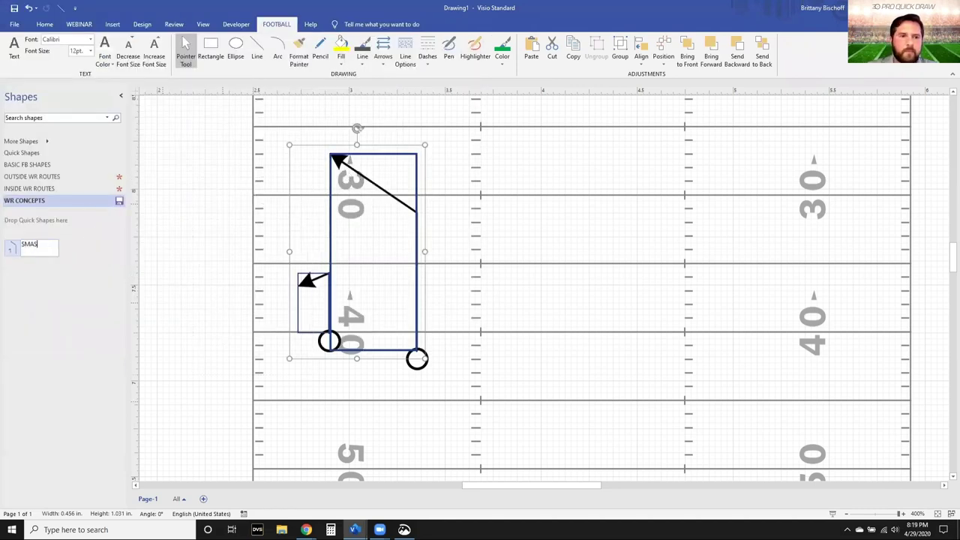
{"action": "type", "text": "H"}
{"action": "key", "text": "Return"}
Step: Delete the corner and comeback routes from the field, leaving the two player circles
{"action": "left_click", "coordinate": [366, 198]}
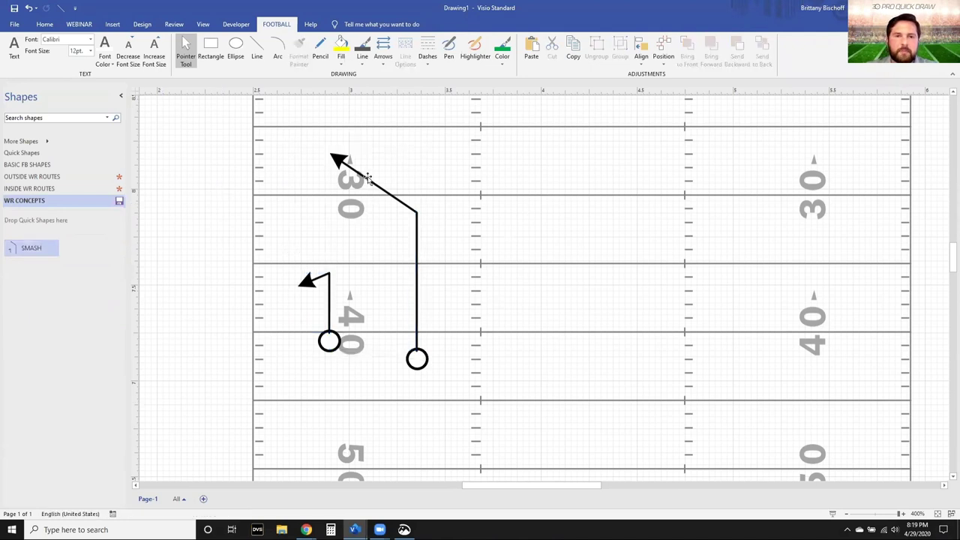
{"action": "left_click", "coordinate": [368, 178]}
{"action": "key", "text": "Delete"}
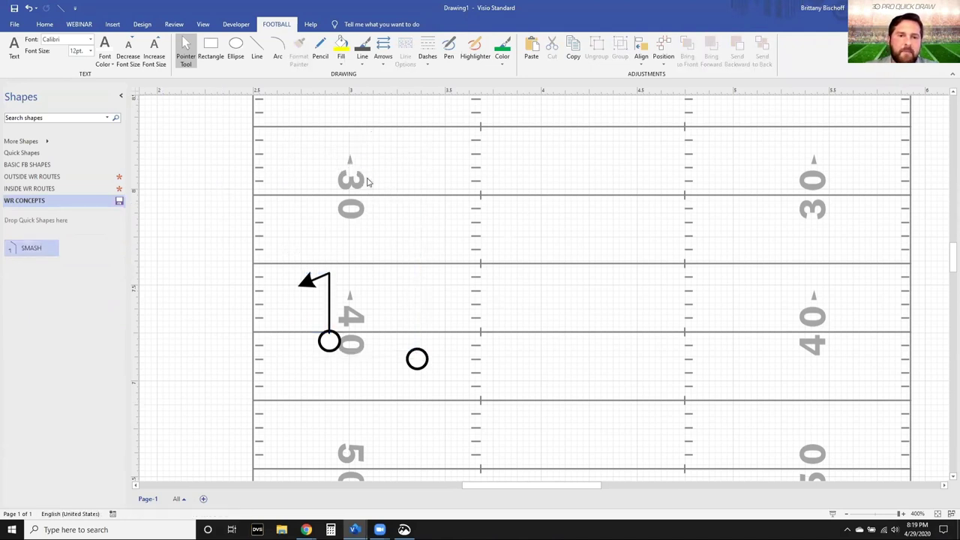
{"action": "left_click", "coordinate": [313, 278]}
{"action": "key", "text": "Delete"}
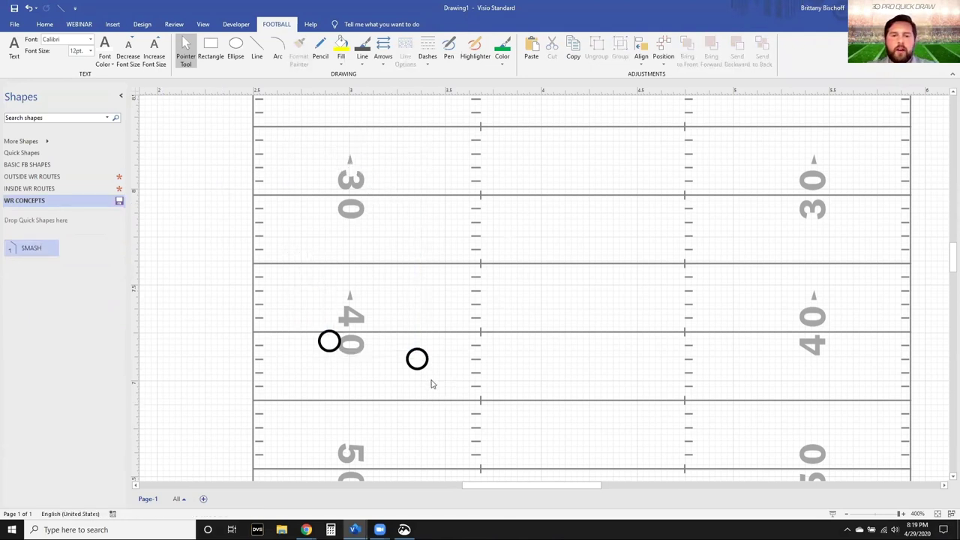
Step: Move the inside circle inward and up to the 40-yard line, set the outside circle back, and place the SMASH concept over them
{"action": "left_click_drag", "start_coordinate": [417, 358], "coordinate": [441, 339]}
{"action": "left_click_drag", "start_coordinate": [328, 341], "coordinate": [329, 365]}
{"action": "left_click", "coordinate": [46, 271]}
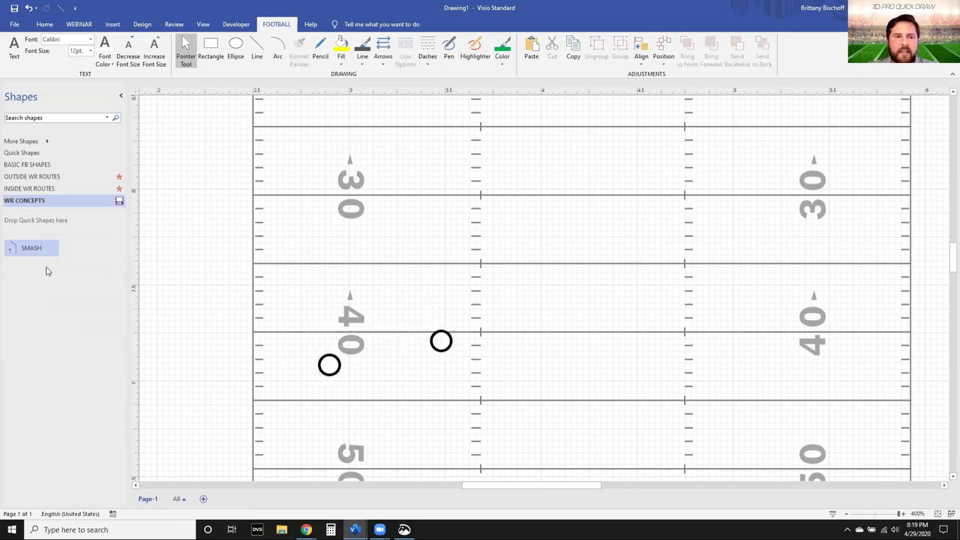
{"action": "left_click_drag", "start_coordinate": [33, 250], "coordinate": [362, 279]}
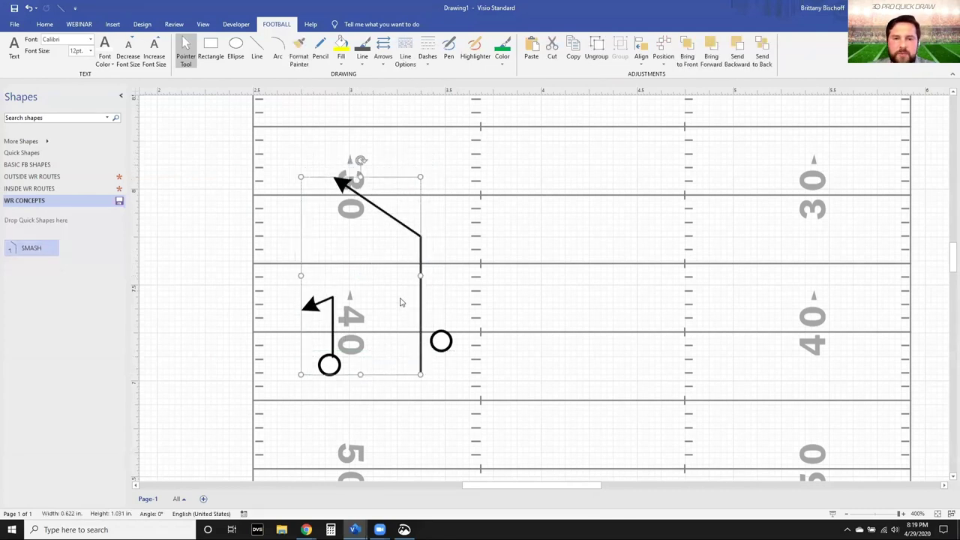
Step: Ungroup the SMASH concept and attach its corner route to the inside player circle
{"action": "key", "text": "ctrl+shift+u"}
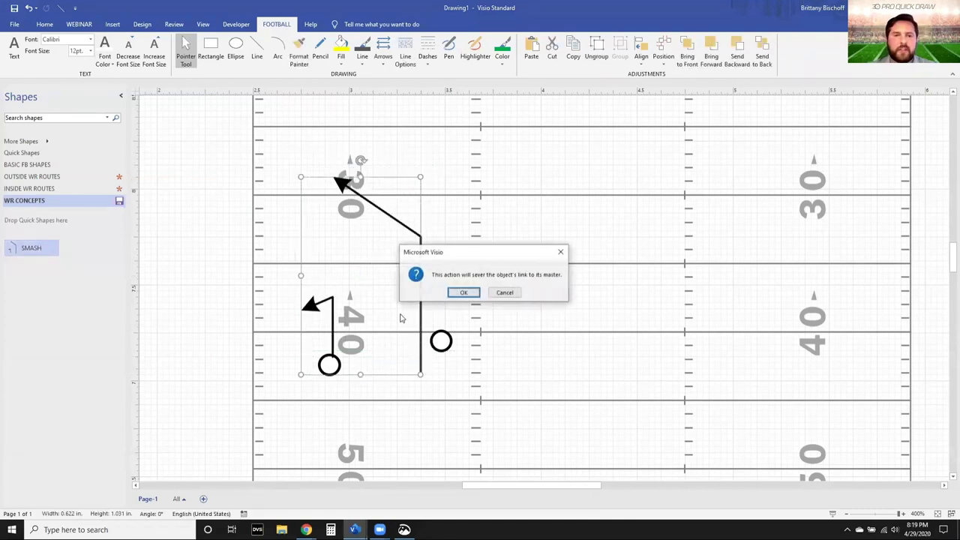
{"action": "left_click", "coordinate": [460, 293]}
{"action": "left_click", "coordinate": [426, 325]}
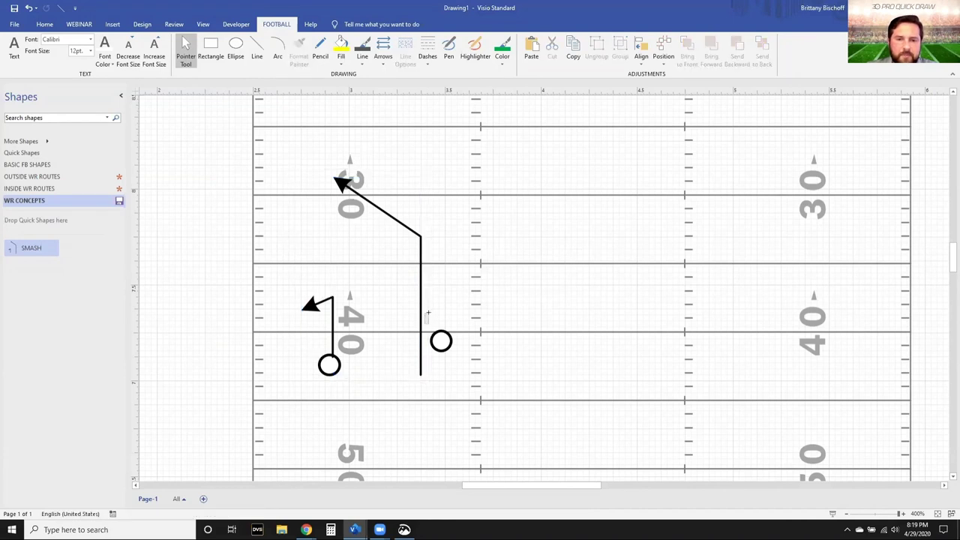
{"action": "left_click_drag", "start_coordinate": [422, 326], "coordinate": [441, 292]}
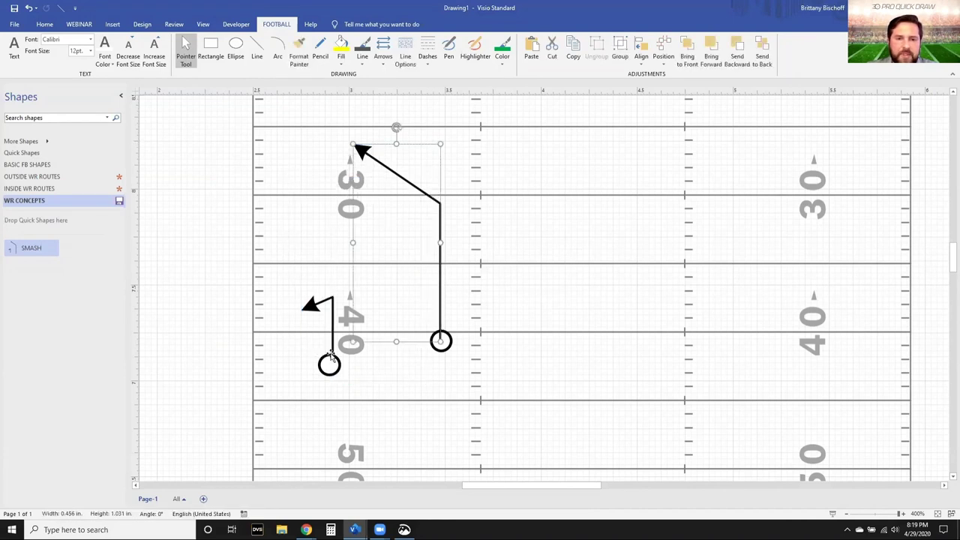
Step: Bring both player circles in front of the route lines
{"action": "left_click", "coordinate": [442, 347]}
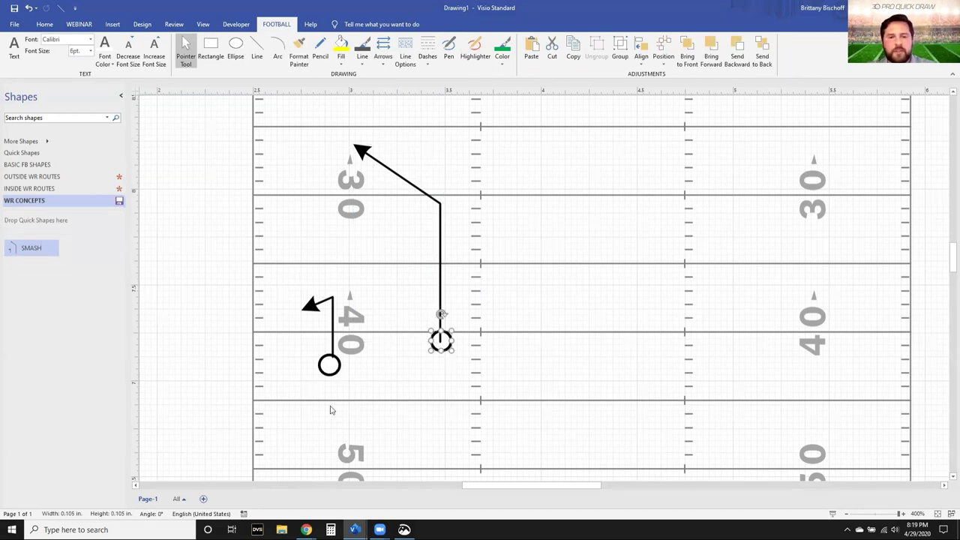
{"action": "left_click", "coordinate": [330, 368], "text": "shift"}
{"action": "left_click", "coordinate": [507, 359]}
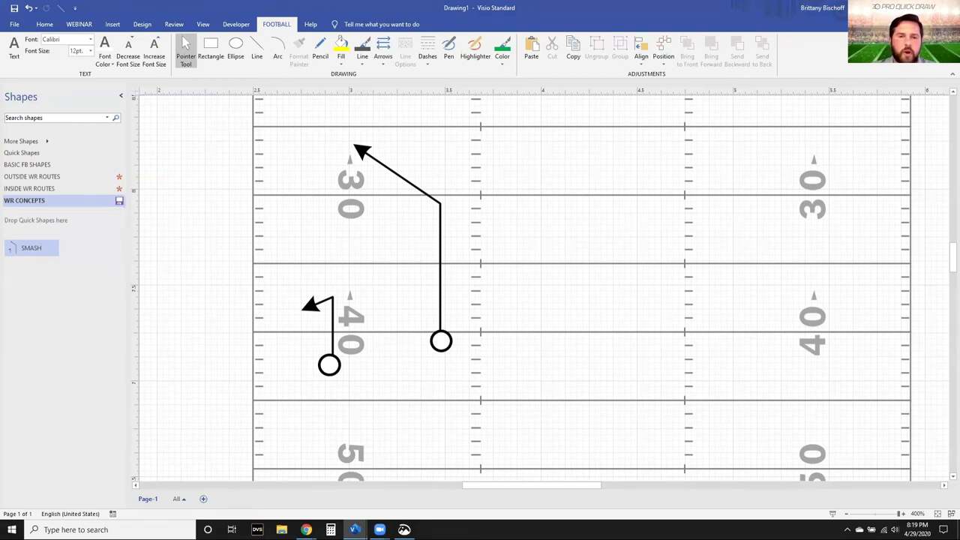
Step: Delete the short comeback and corner routes of the ungrouped SMASH concept from the field
{"action": "left_click", "coordinate": [310, 303]}
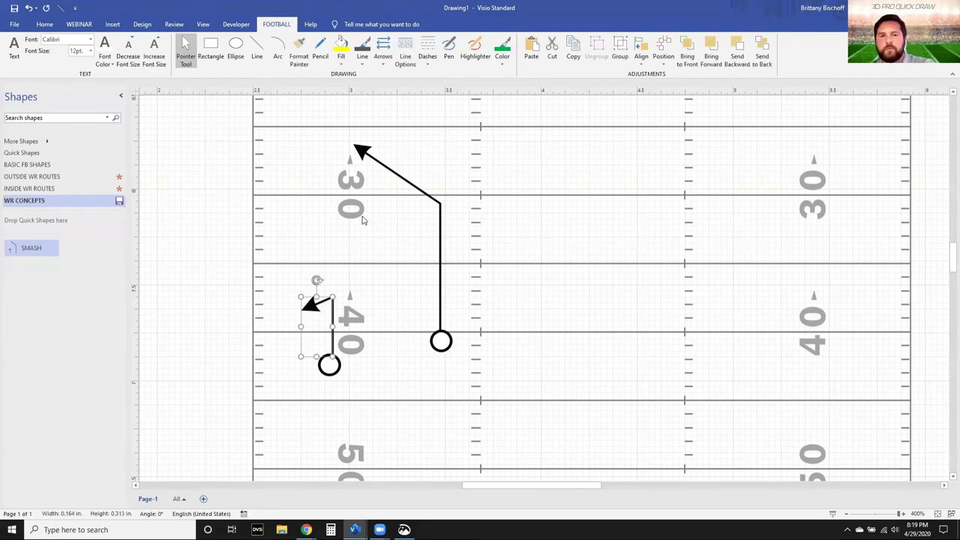
{"action": "key", "text": "Delete"}
{"action": "left_click", "coordinate": [365, 153]}
{"action": "key", "text": "Delete"}
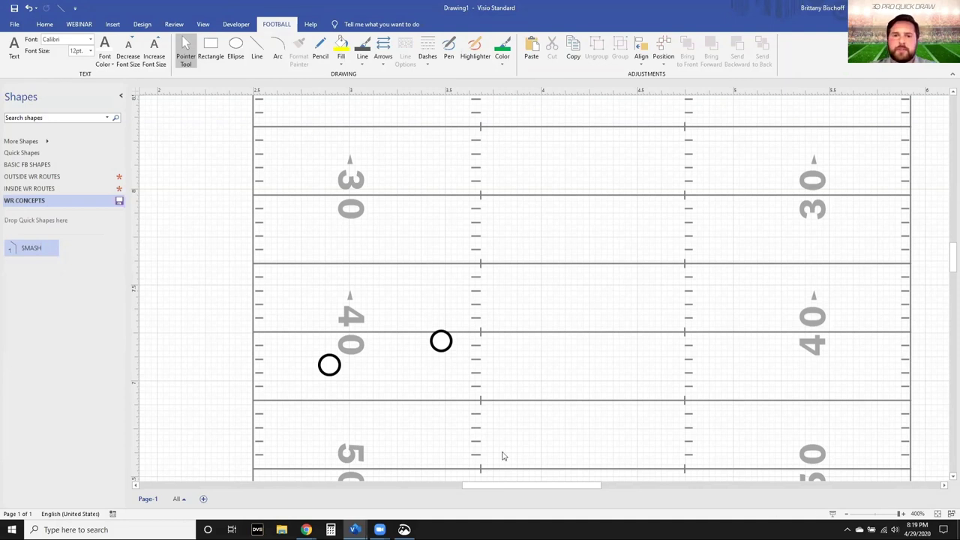
Step: Open the BASIC FB SHAPES stencil and delete both remaining player circles from the field
{"action": "left_click", "coordinate": [441, 341]}
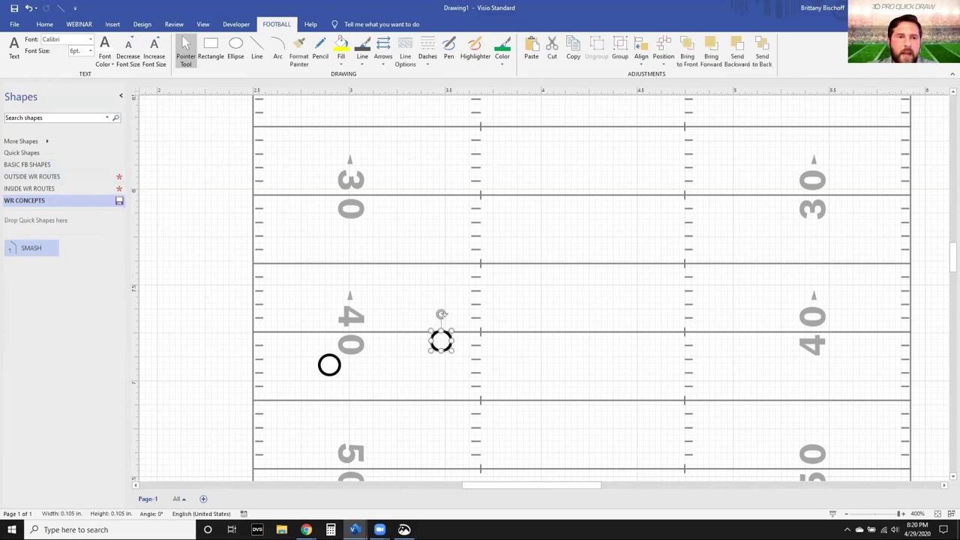
{"action": "left_click", "coordinate": [27, 164]}
{"action": "left_click_drag", "start_coordinate": [331, 363], "coordinate": [441, 341]}
{"action": "key", "text": "Delete"}
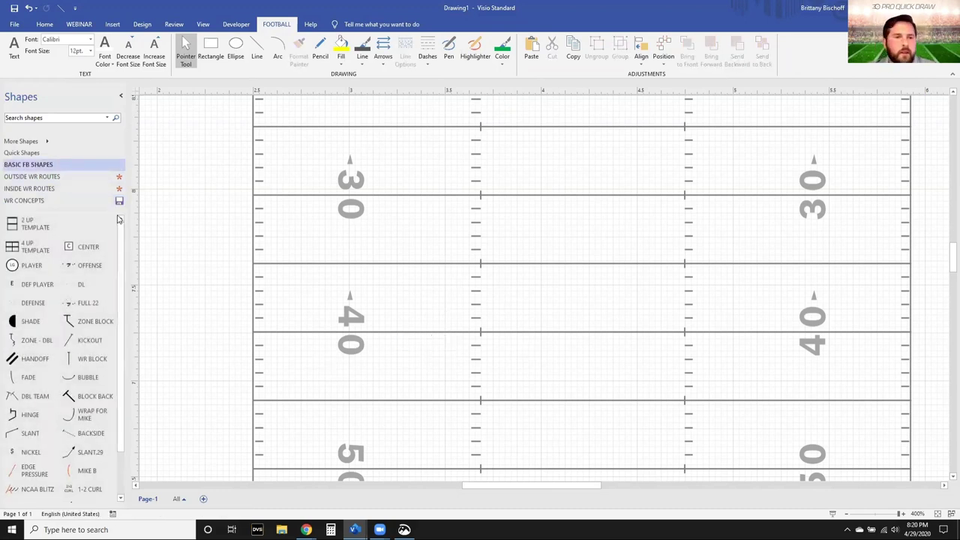
Step: Place the OFFENSE formation from BASIC FB SHAPES, center it on the field below the 40-yard line, and ungroup it
{"action": "left_click_drag", "start_coordinate": [90, 266], "coordinate": [519, 300]}
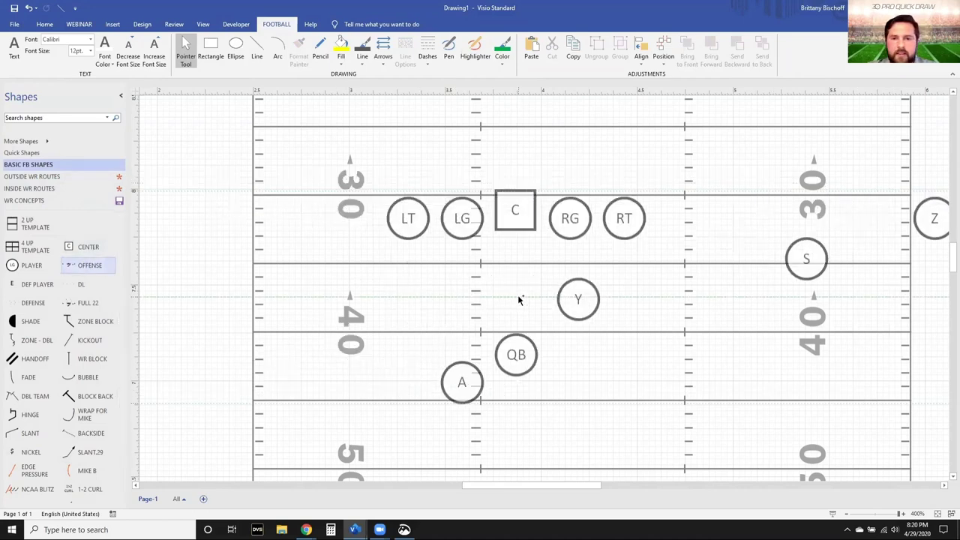
{"action": "scroll", "coordinate": [519, 300], "scroll_direction": "down", "scroll_amount": 2}
{"action": "mouse_move", "coordinate": [300, 285]}
{"action": "left_mouse_down"}
{"action": "mouse_move", "coordinate": [317, 300]}
{"action": "mouse_move", "coordinate": [479, 353]}
{"action": "left_mouse_up"}
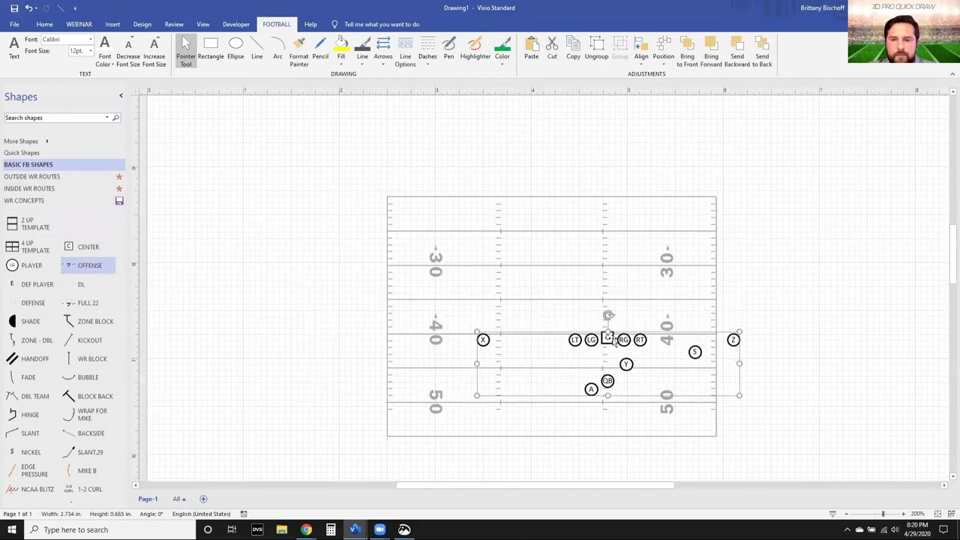
{"action": "left_click_drag", "start_coordinate": [614, 339], "coordinate": [550, 336]}
{"action": "key", "text": "ctrl+shift+u"}
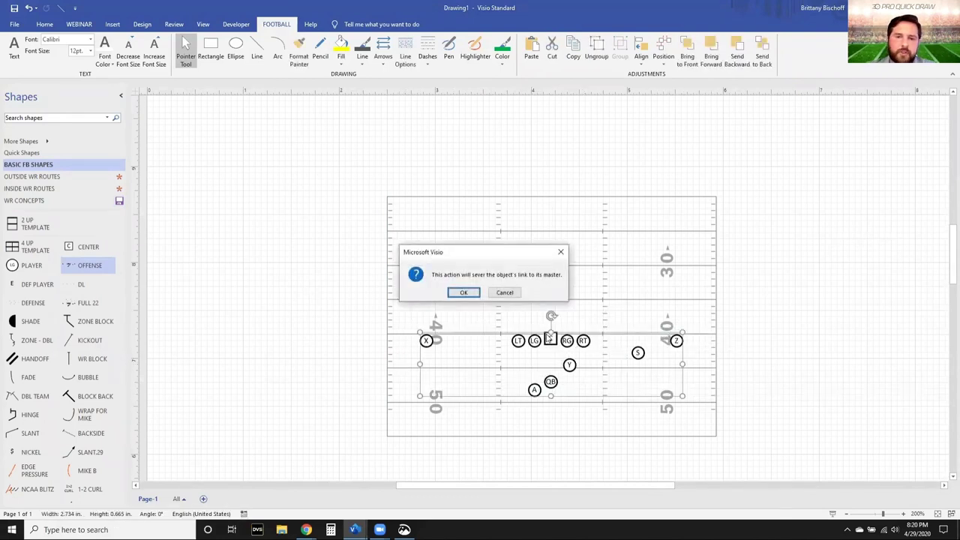
{"action": "left_click", "coordinate": [462, 293]}
Step: Move Y onto the line beside RT, shift S into the backfield, and put QB directly behind the center
{"action": "scroll", "coordinate": [589, 357], "scroll_direction": "up", "scroll_amount": 1, "text": "ctrl"}
{"action": "scroll", "coordinate": [589, 357], "scroll_direction": "up", "scroll_amount": 1}
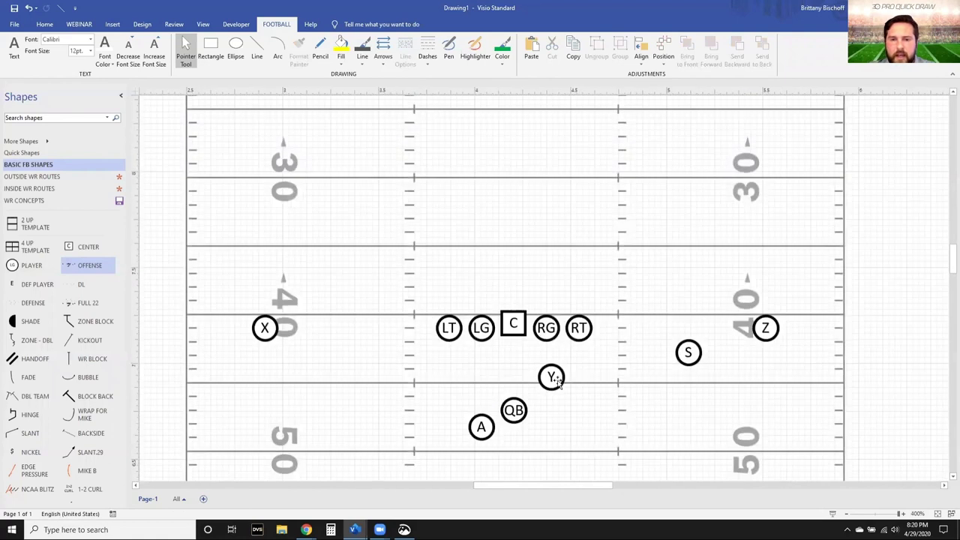
{"action": "left_click_drag", "start_coordinate": [550, 375], "coordinate": [611, 328]}
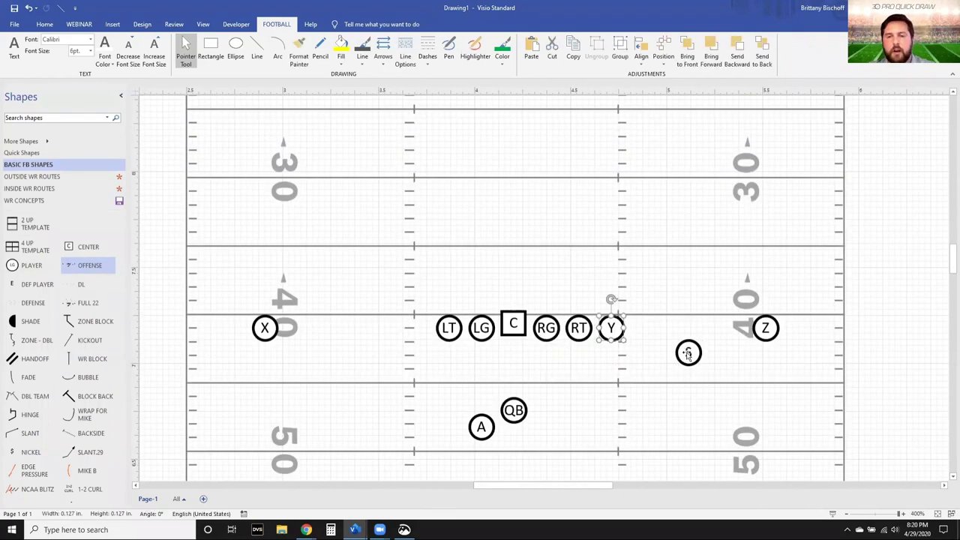
{"action": "left_click_drag", "start_coordinate": [684, 354], "coordinate": [583, 423]}
{"action": "left_click_drag", "start_coordinate": [512, 410], "coordinate": [511, 351]}
Step: Place the S player behind the QB relabeled as B, and stack A directly behind it
{"action": "left_click_drag", "start_coordinate": [582, 423], "coordinate": [514, 398]}
{"action": "type", "text": "B"}
{"action": "left_click", "coordinate": [481, 428]}
{"action": "left_click_drag", "start_coordinate": [481, 428], "coordinate": [515, 447]}
{"action": "left_click", "coordinate": [639, 401]}
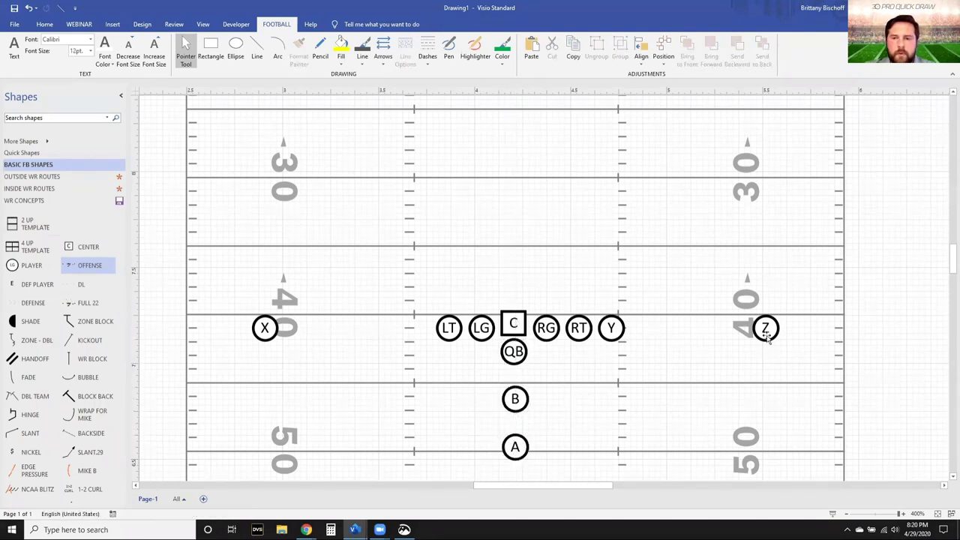
Step: Move Z back off the line, and move X back and slightly inward
{"action": "left_click_drag", "start_coordinate": [765, 332], "coordinate": [767, 355]}
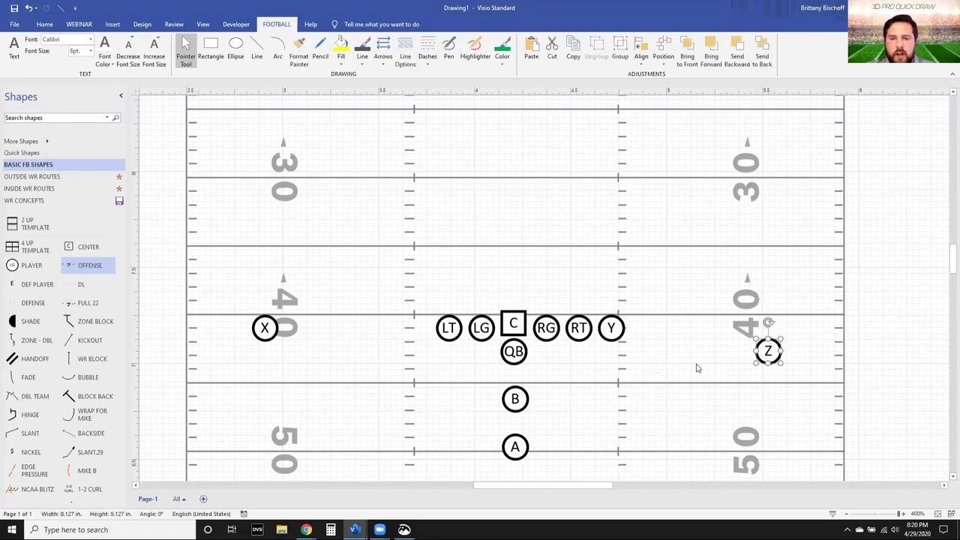
{"action": "left_click", "coordinate": [664, 363]}
{"action": "left_click_drag", "start_coordinate": [276, 330], "coordinate": [301, 350]}
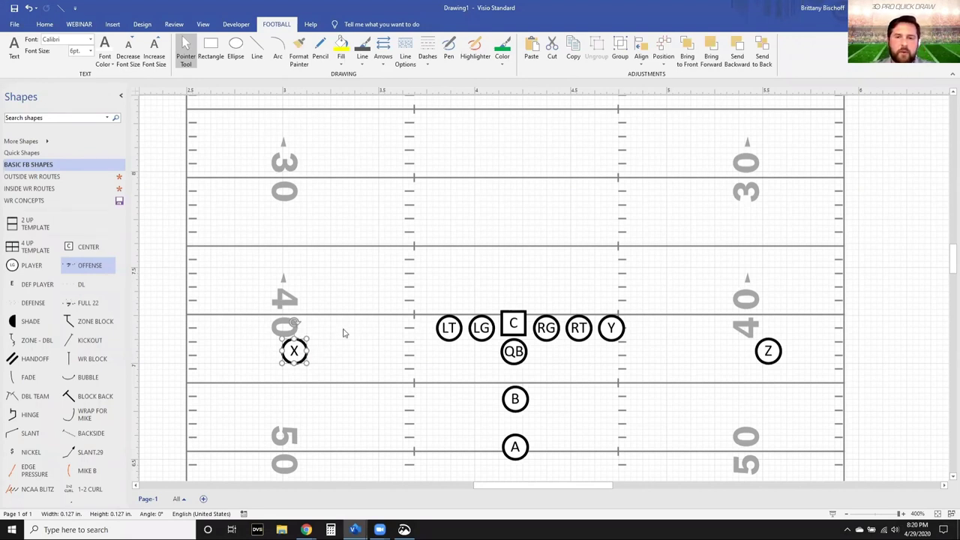
Step: Align the X receiver vertically with LT so that it stands on the line of scrimmage
{"action": "left_click", "coordinate": [450, 330]}
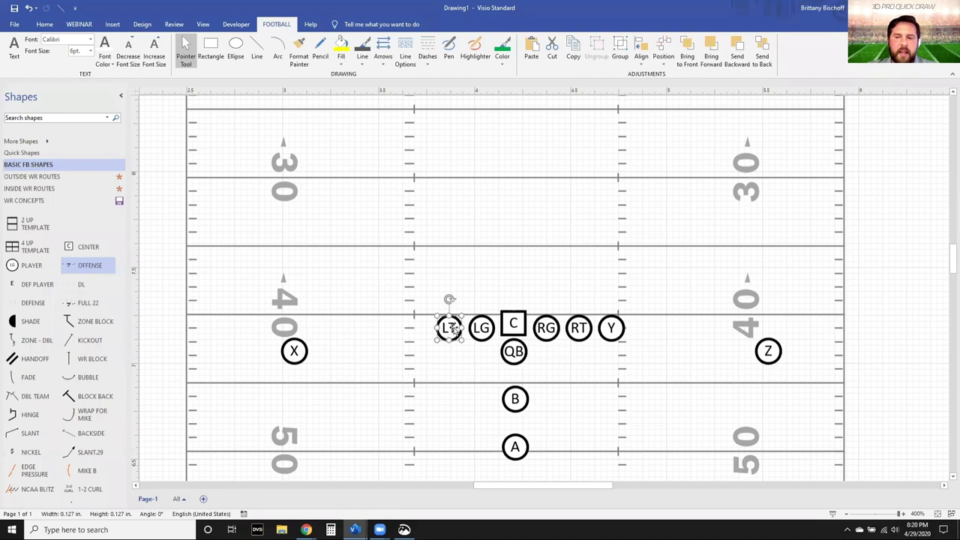
{"action": "left_click", "coordinate": [297, 354], "text": "shift"}
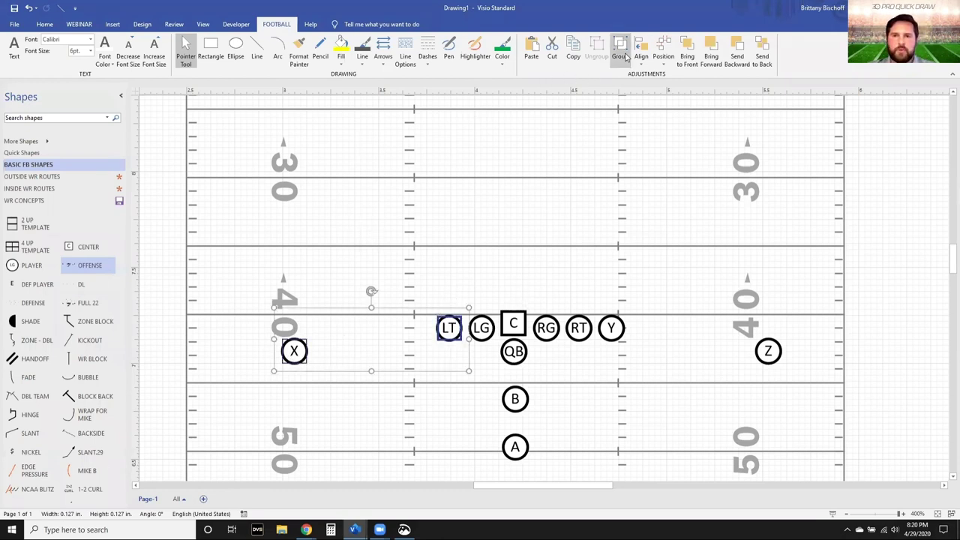
{"action": "left_click", "coordinate": [641, 52]}
{"action": "left_click", "coordinate": [650, 134]}
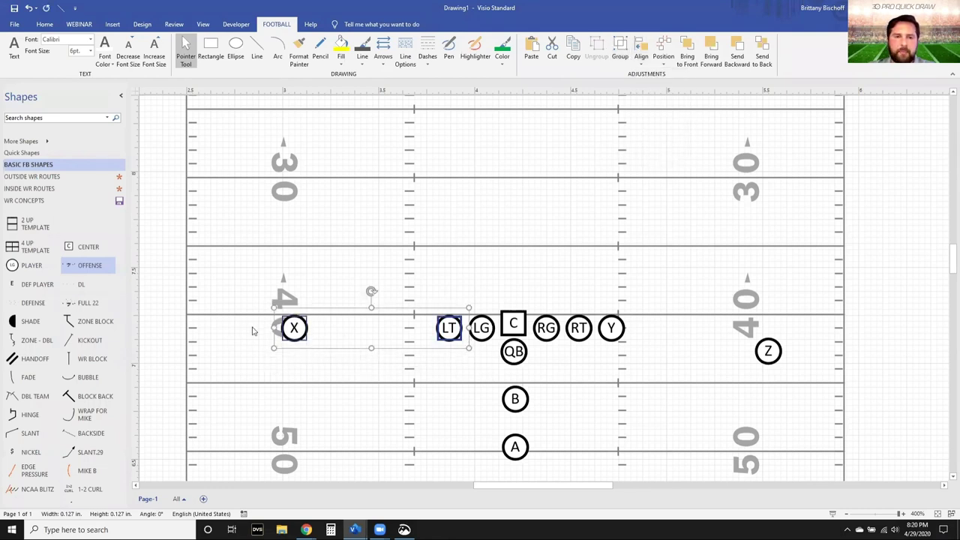
{"action": "left_click", "coordinate": [326, 333]}
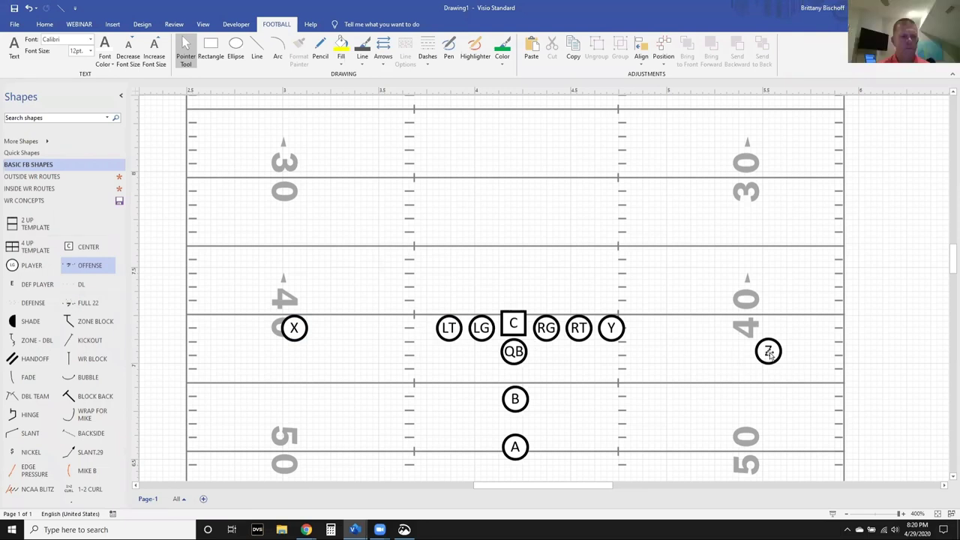
Step: Move Z about 0.4 in inward toward Y, keeping it off the line
{"action": "left_click_drag", "start_coordinate": [769, 353], "coordinate": [687, 357]}
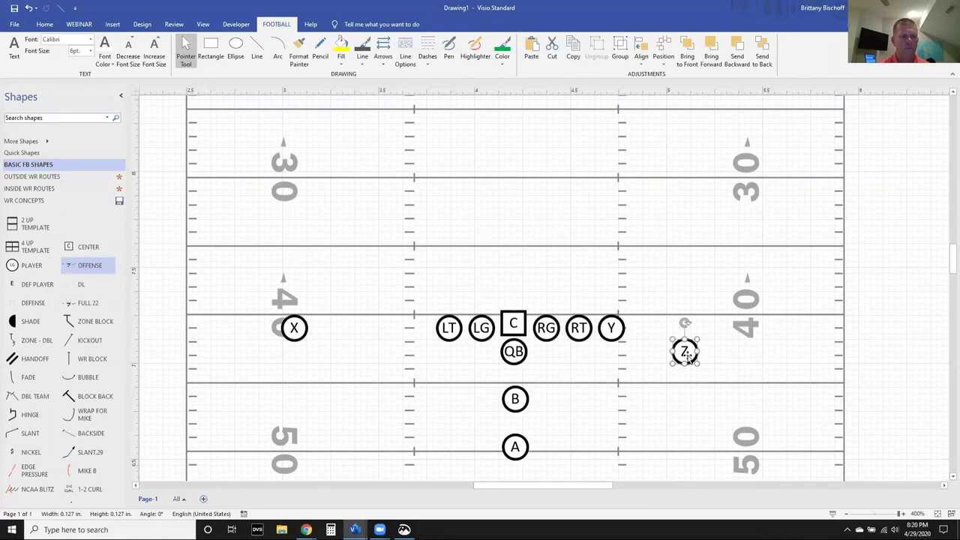
Step: Save the WR CONCEPTS stencil and open the My Shapes folder under Documents in File Explorer
{"action": "left_click", "coordinate": [119, 202]}
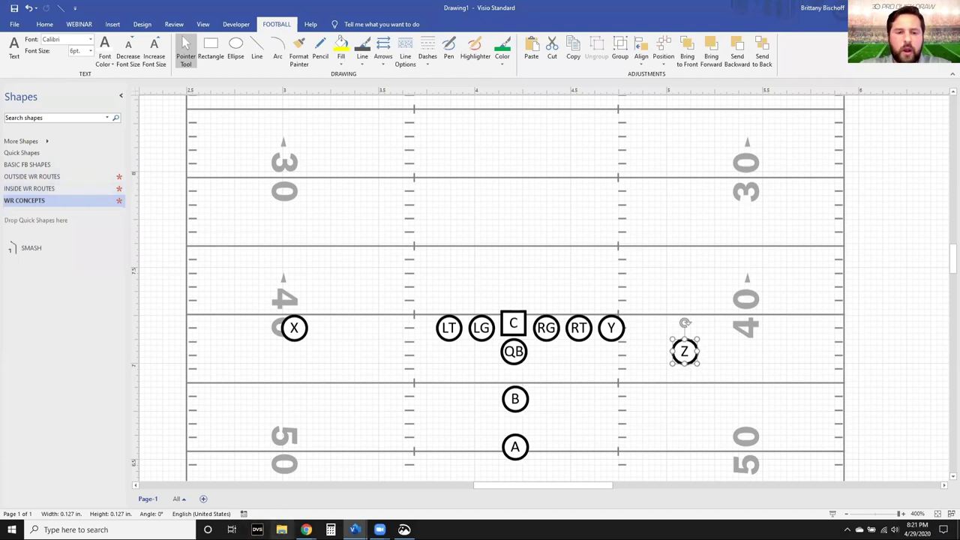
{"action": "left_click", "coordinate": [281, 529]}
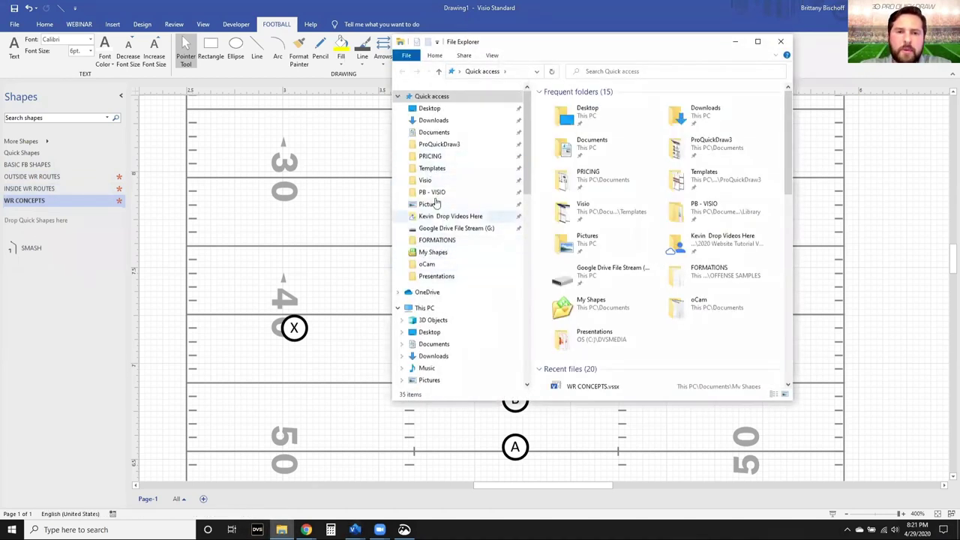
{"action": "left_click", "coordinate": [435, 133]}
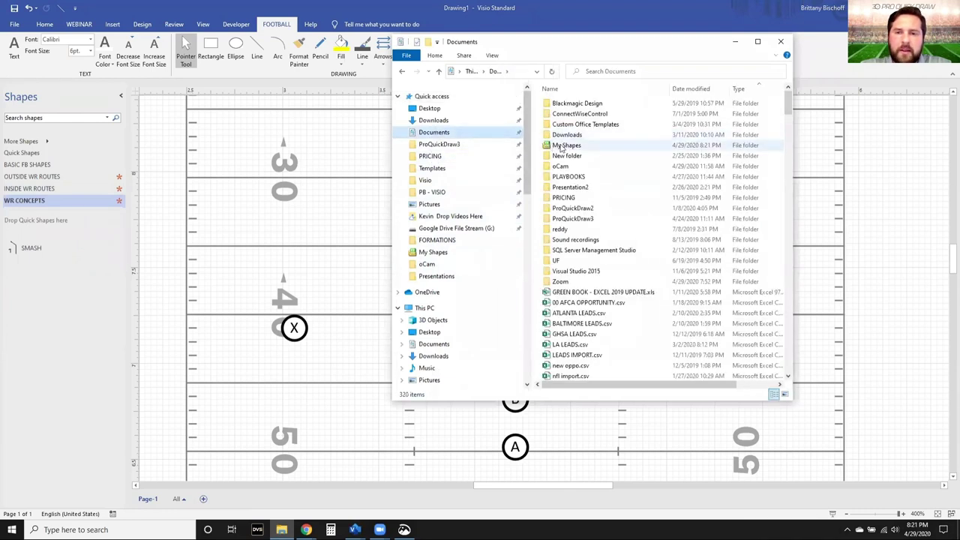
{"action": "left_click", "coordinate": [558, 147]}
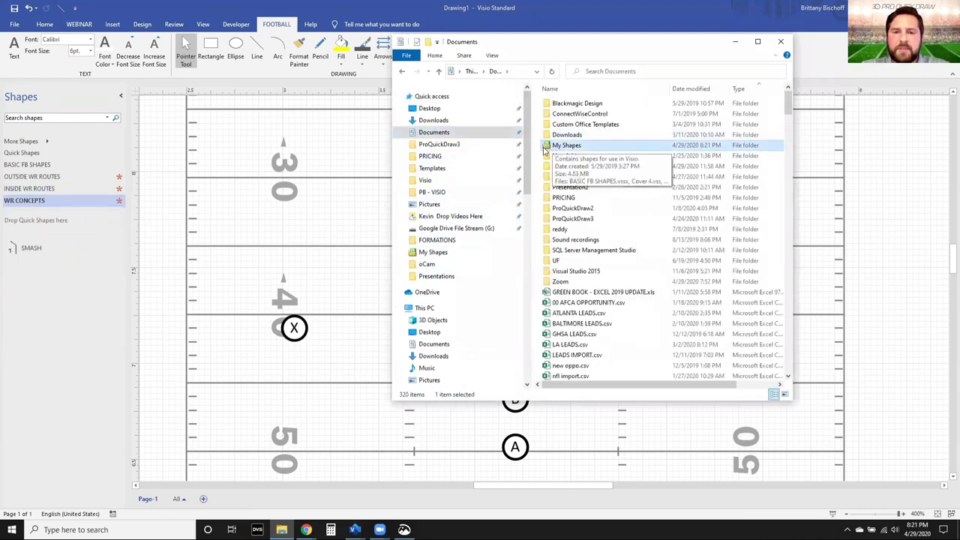
{"action": "double_click", "coordinate": [553, 146]}
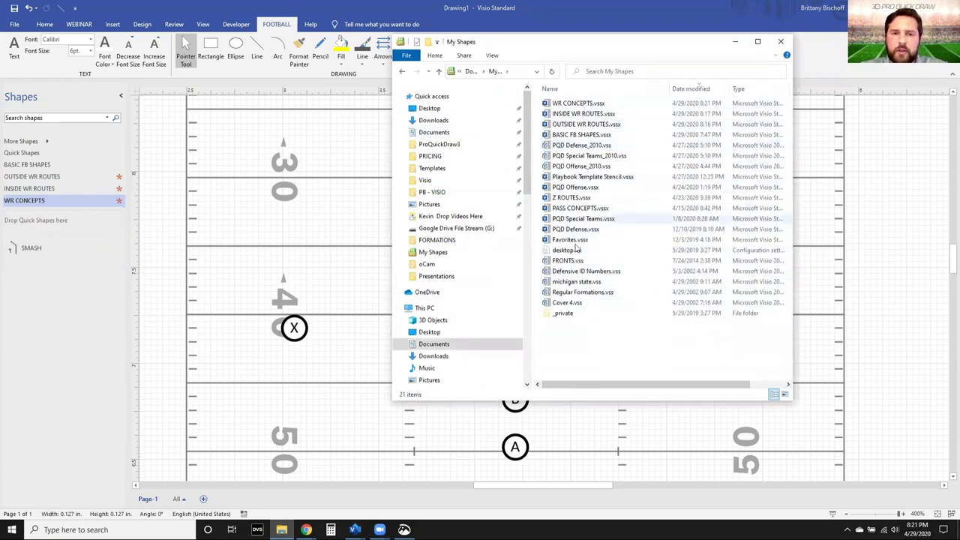
Step: Compare Visio's My Shapes stencil list with the files in the My Shapes folder, and close the folder window
{"action": "left_click", "coordinate": [28, 142]}
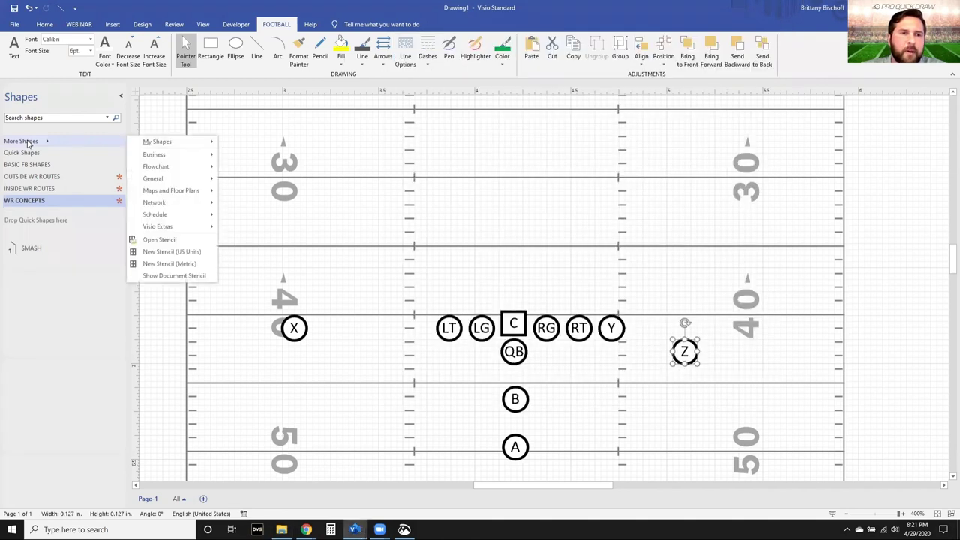
{"action": "left_click", "coordinate": [28, 142]}
{"action": "left_click", "coordinate": [28, 142]}
{"action": "mouse_move", "coordinate": [173, 143]}
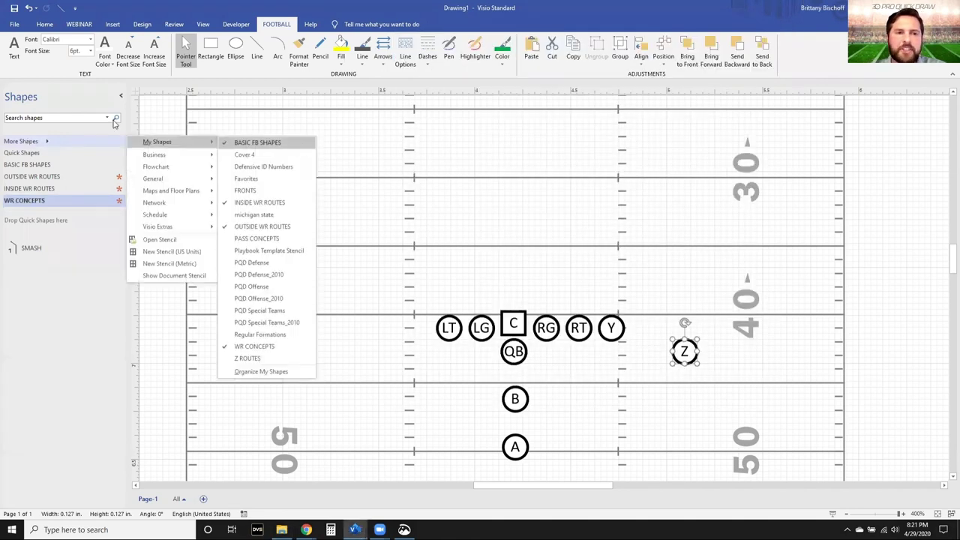
{"action": "left_click", "coordinate": [66, 273]}
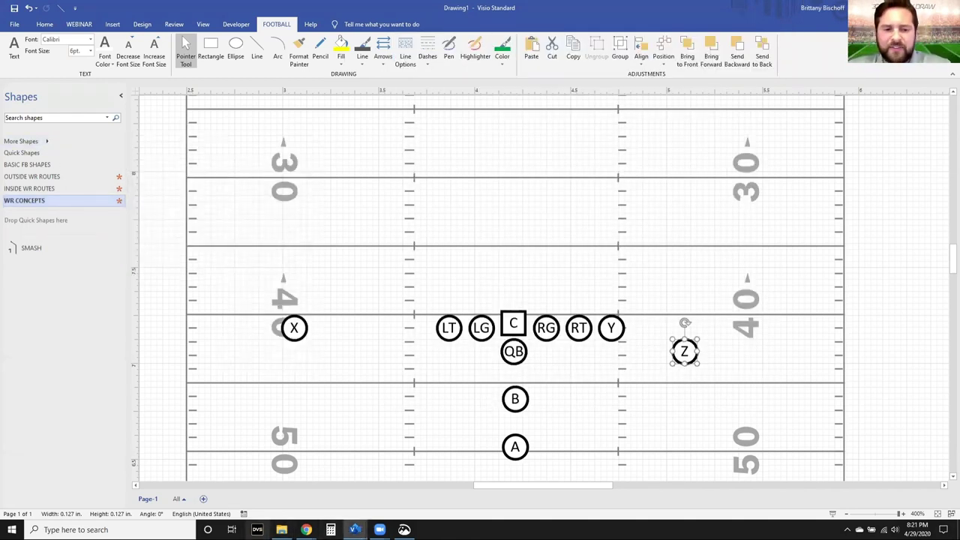
{"action": "left_click", "coordinate": [281, 530]}
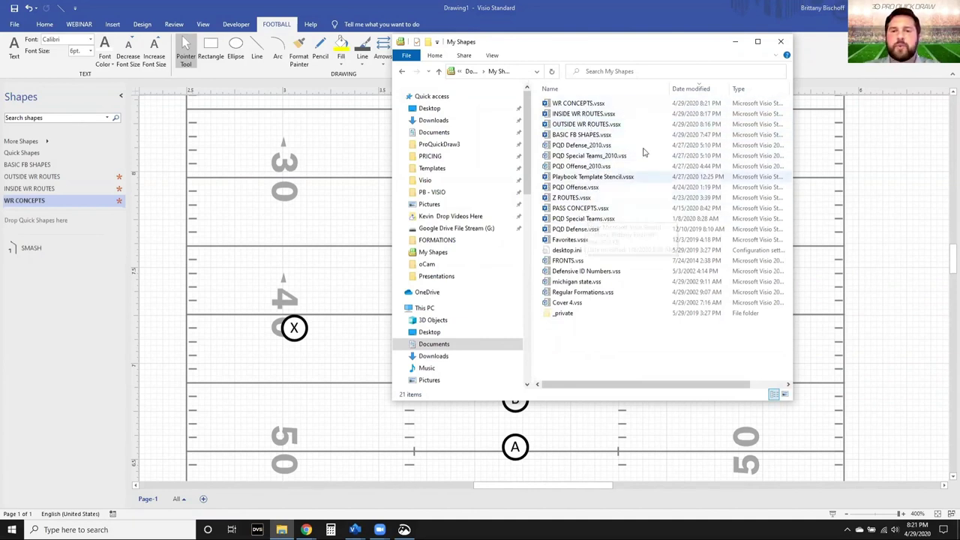
{"action": "left_click", "coordinate": [781, 41]}
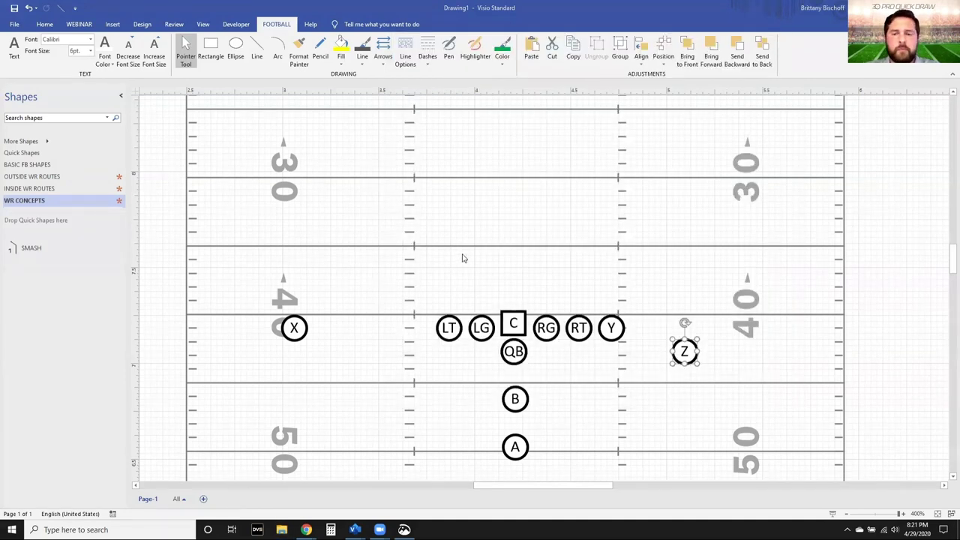
{"action": "left_click", "coordinate": [629, 359]}
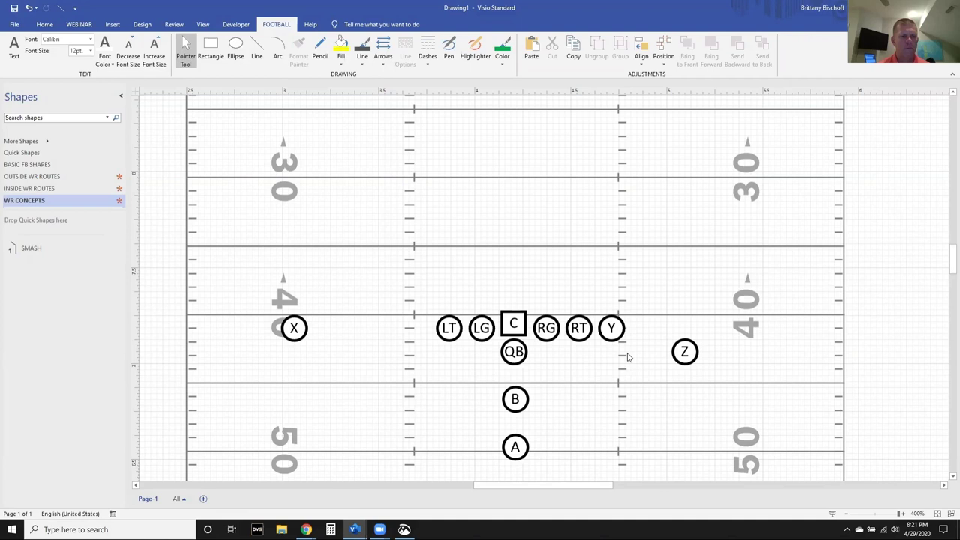
Step: Draw a route from X with an arc release, connected straight stems and an inward break, about 0.36 in wide and 0.39 in high
{"action": "left_click", "coordinate": [256, 47]}
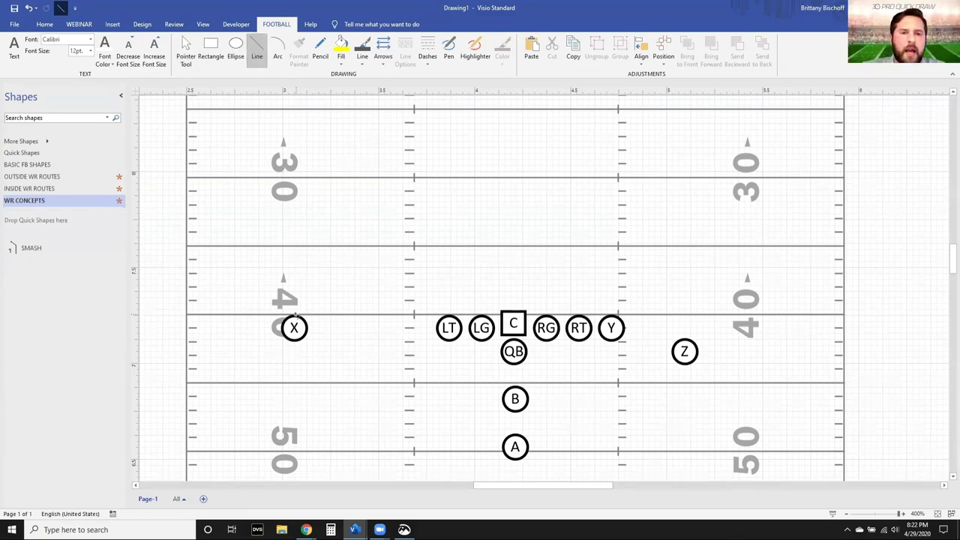
{"action": "scroll", "coordinate": [295, 315], "scroll_direction": "up", "scroll_amount": 5}
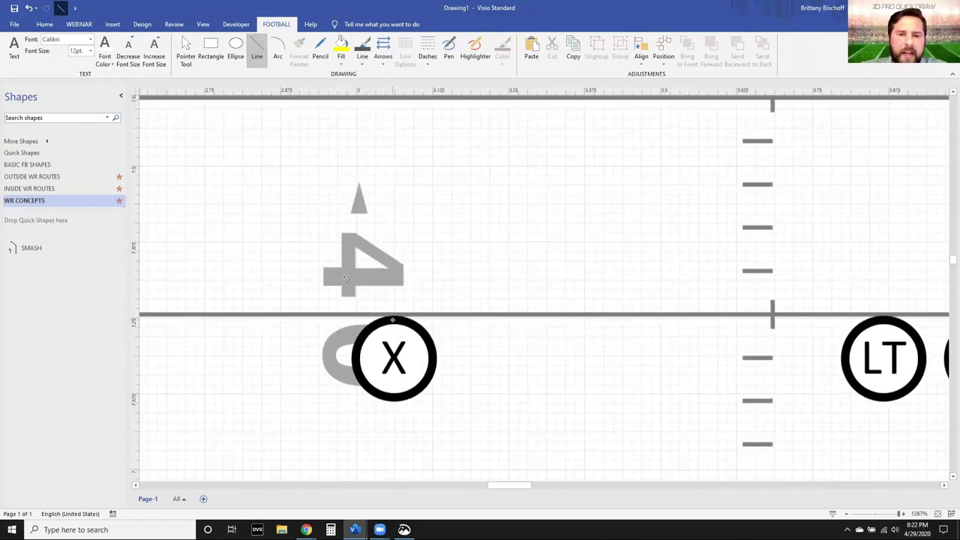
{"action": "scroll", "coordinate": [375, 253], "scroll_direction": "down", "scroll_amount": 1}
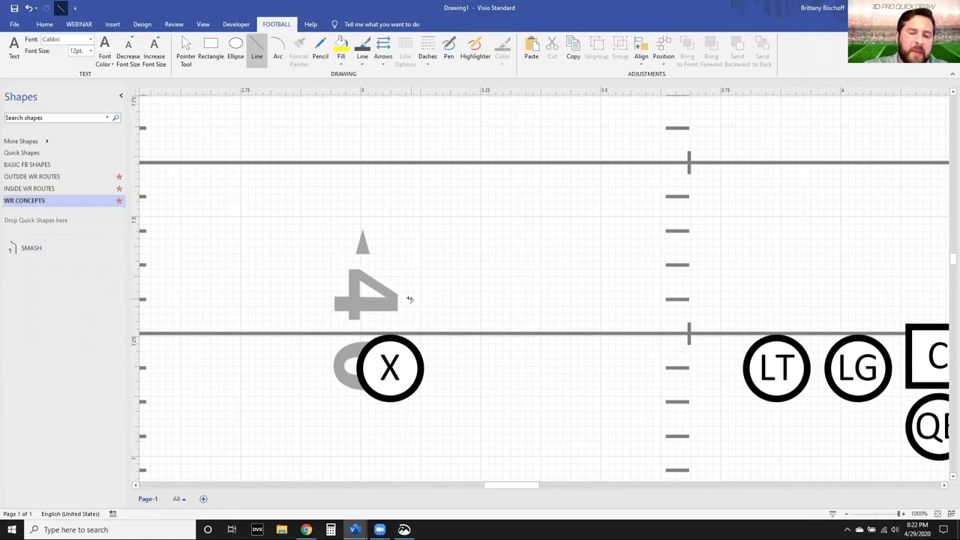
{"action": "key", "text": "ctrl+7"}
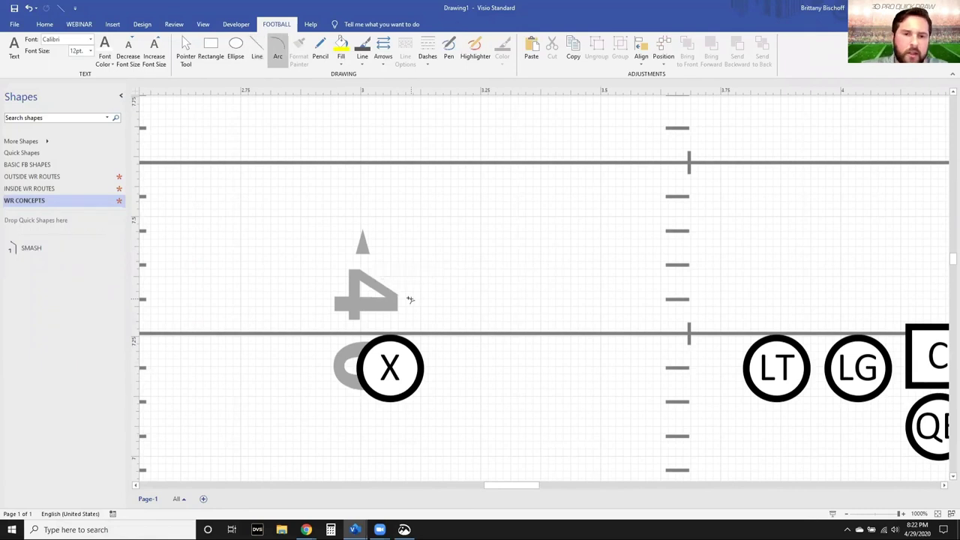
{"action": "left_click_drag", "start_coordinate": [390, 339], "coordinate": [352, 291]}
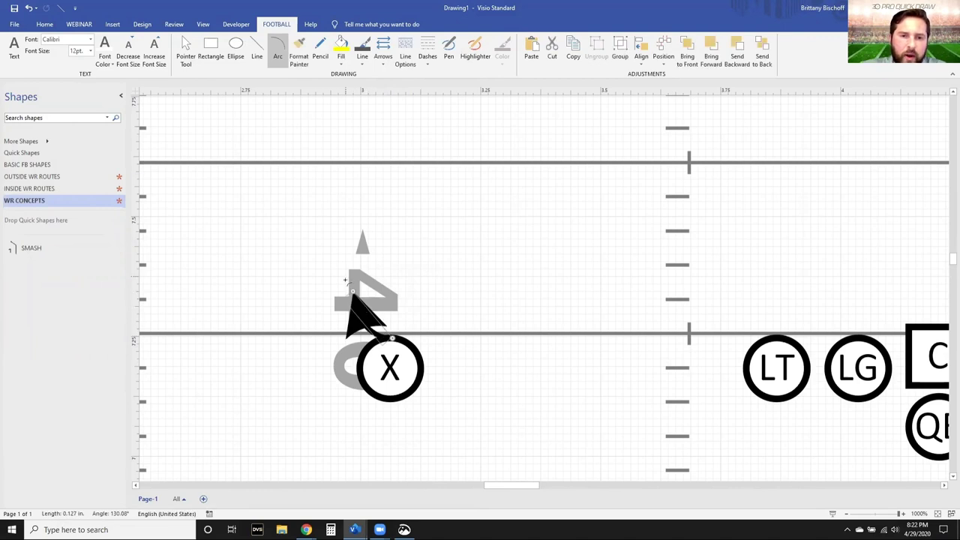
{"action": "left_click", "coordinate": [257, 51]}
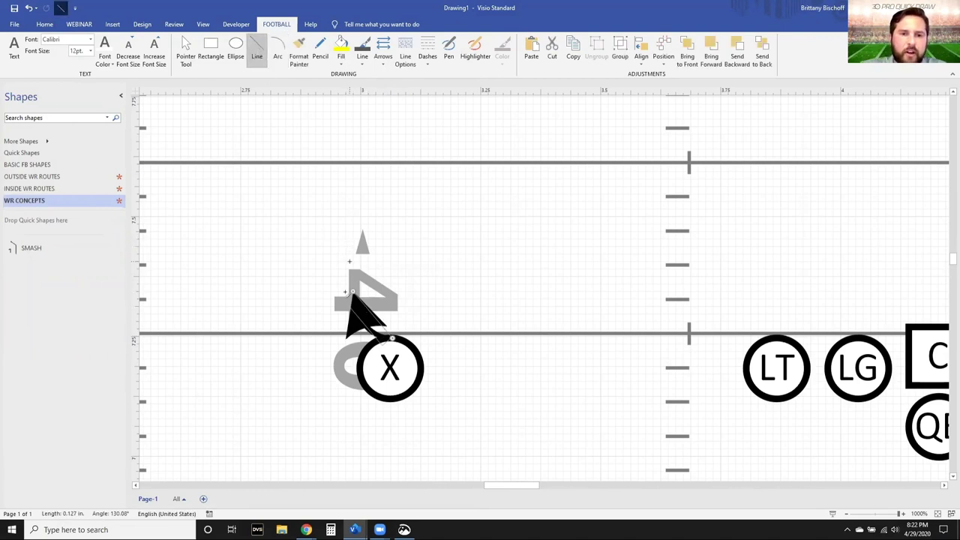
{"action": "left_click_drag", "start_coordinate": [352, 291], "coordinate": [388, 150]}
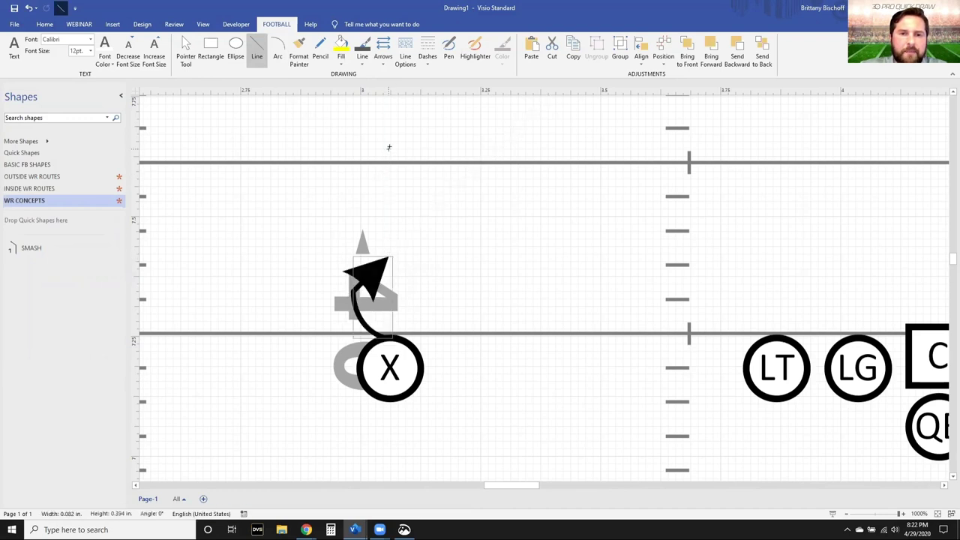
{"action": "left_click_drag", "start_coordinate": [519, 147], "coordinate": [525, 150]}
{"action": "key", "text": "ctrl+1"}
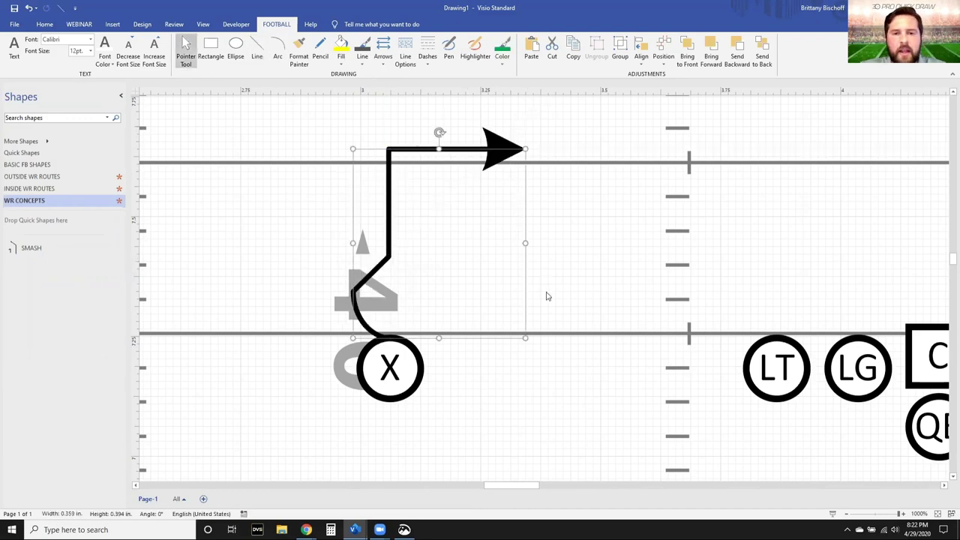
Step: Move the curved-release route about 0.16 in inward, clear of the X receiver
{"action": "left_click", "coordinate": [546, 295]}
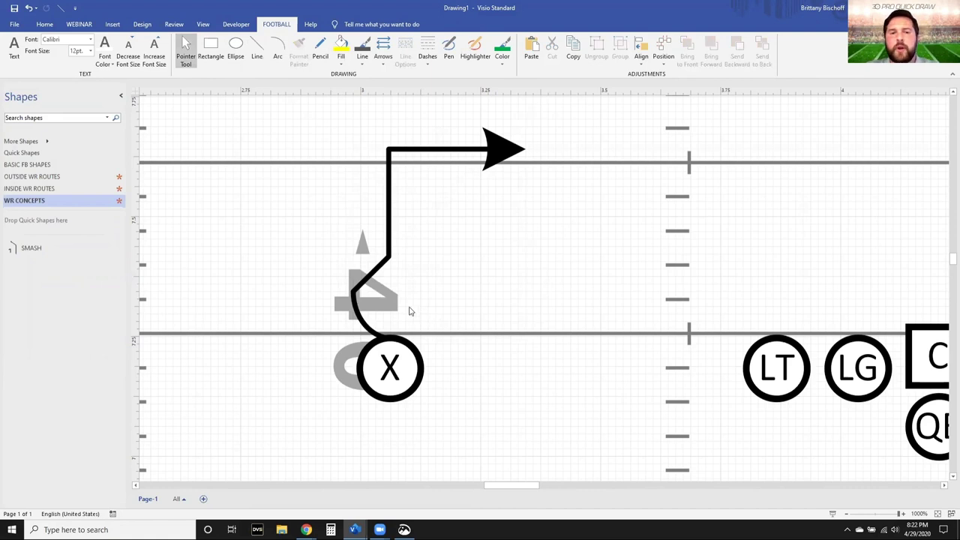
{"action": "left_click_drag", "start_coordinate": [387, 258], "coordinate": [465, 252]}
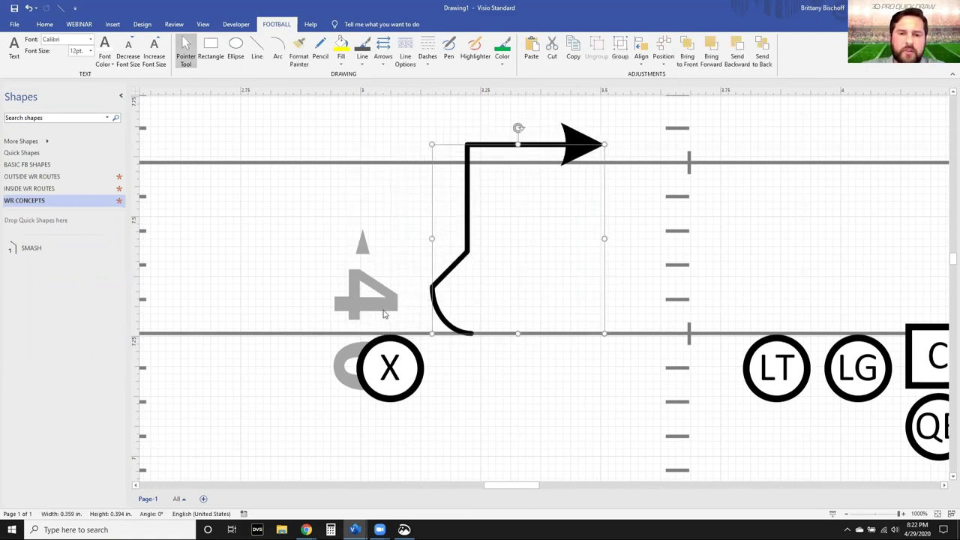
{"action": "left_click", "coordinate": [386, 314]}
Step: Draw a second route from X using only connected straight lines and an angled inward break, about 0.21 in wide and 0.23 in high
{"action": "left_click", "coordinate": [257, 49]}
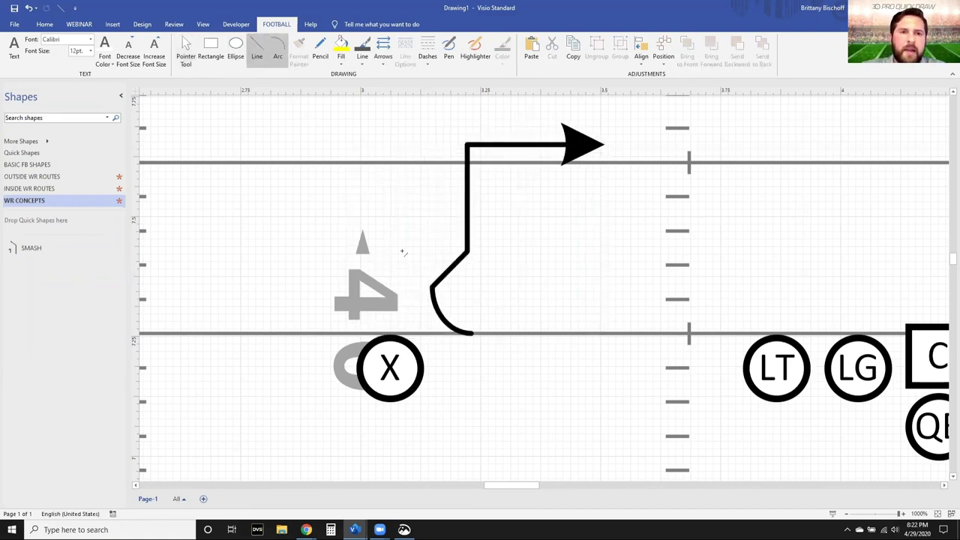
{"action": "scroll", "coordinate": [398, 352], "scroll_direction": "up", "scroll_amount": 3}
{"action": "mouse_move", "coordinate": [384, 324]}
{"action": "left_mouse_down"}
{"action": "mouse_move", "coordinate": [303, 291]}
{"action": "mouse_move", "coordinate": [302, 272]}
{"action": "mouse_move", "coordinate": [353, 216]}
{"action": "mouse_move", "coordinate": [359, 161]}
{"action": "mouse_move", "coordinate": [353, 201]}
{"action": "left_mouse_up"}
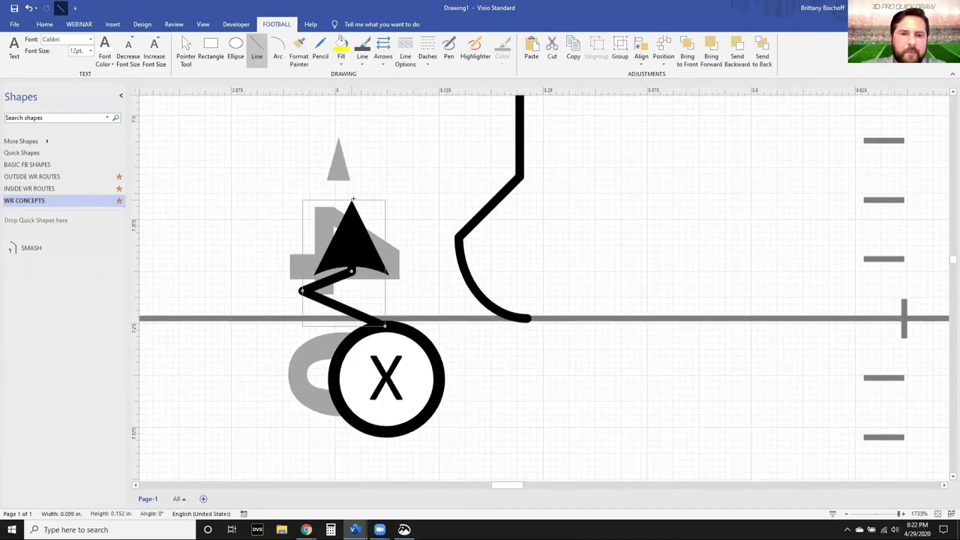
{"action": "left_click_drag", "start_coordinate": [476, 133], "coordinate": [477, 135]}
{"action": "key", "text": "ctrl+1"}
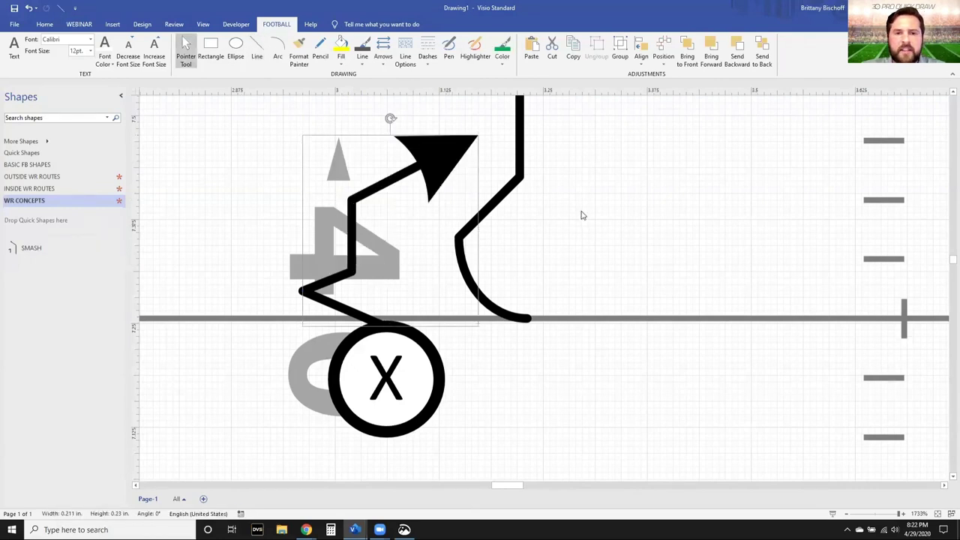
{"action": "left_click", "coordinate": [582, 216]}
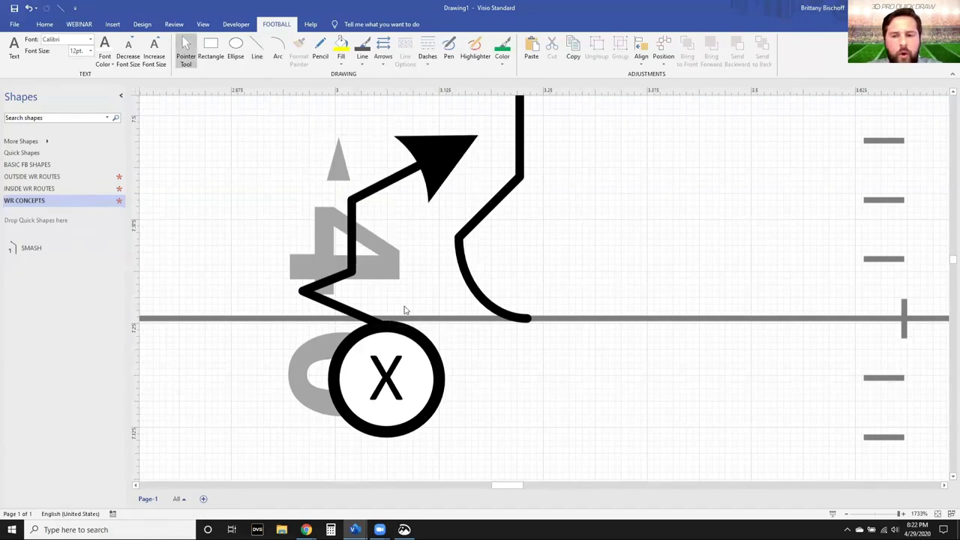
Step: Delete both sample routes near X
{"action": "scroll", "coordinate": [404, 310], "scroll_direction": "down", "scroll_amount": 2, "text": "ctrl"}
{"action": "scroll", "coordinate": [411, 259], "scroll_direction": "down", "scroll_amount": 1, "text": "ctrl"}
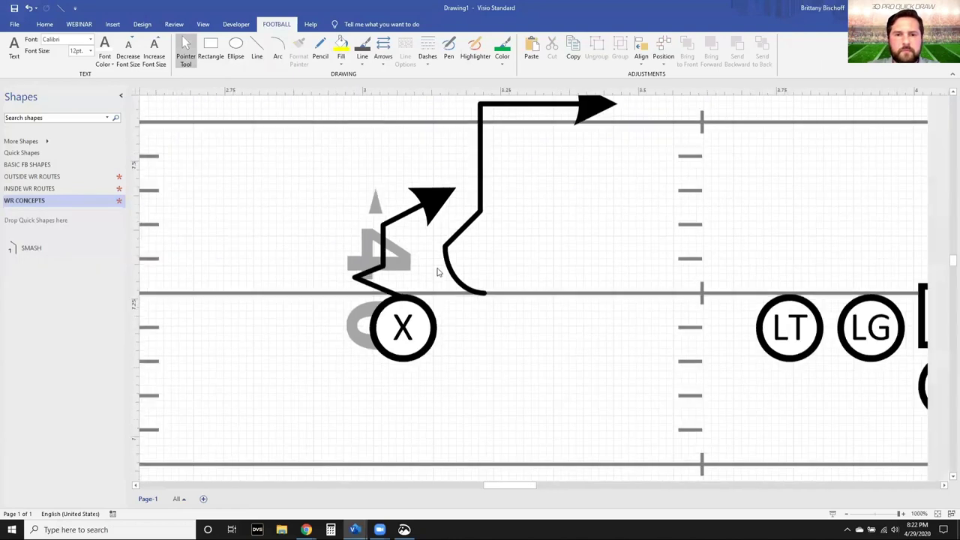
{"action": "left_click", "coordinate": [426, 208]}
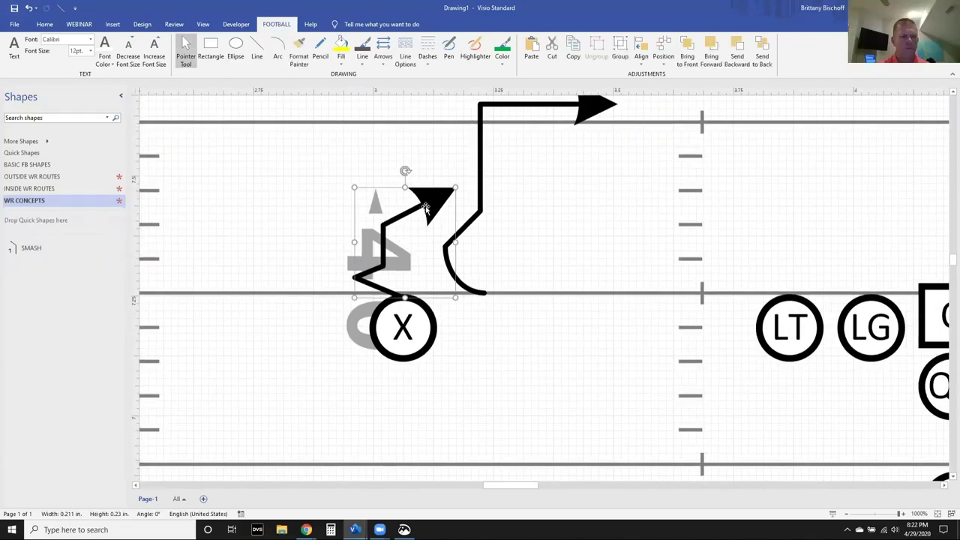
{"action": "key", "text": "Delete"}
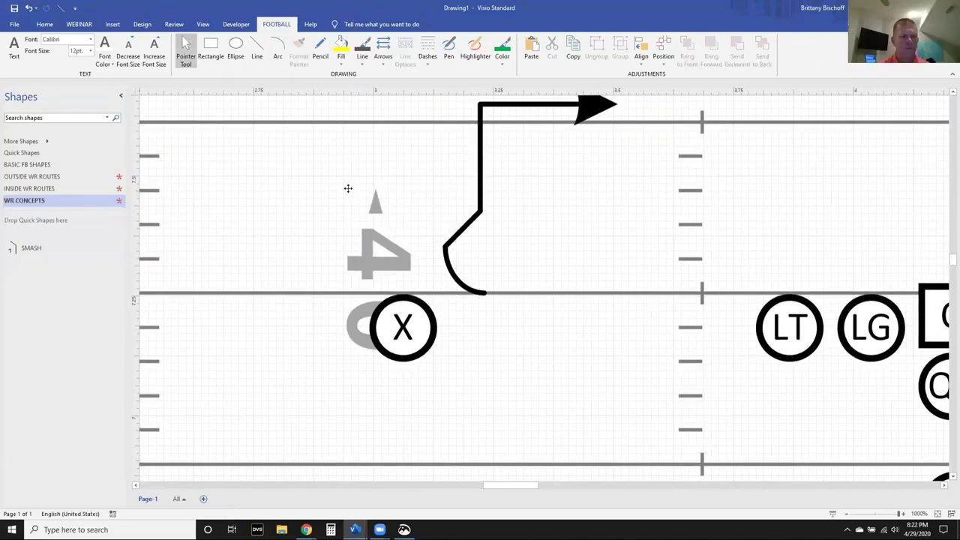
{"action": "left_click_drag", "start_coordinate": [480, 187], "coordinate": [393, 187]}
{"action": "key", "text": "Delete"}
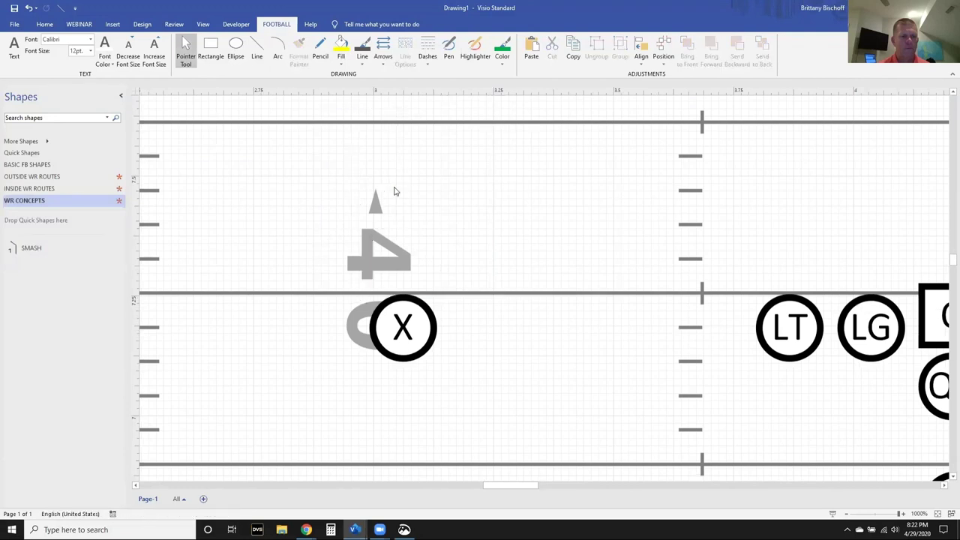
Step: Move Z about 0.15 in farther outside, away from Y, keeping it off the line
{"action": "scroll", "coordinate": [387, 245], "scroll_direction": "down", "scroll_amount": 2, "text": "ctrl"}
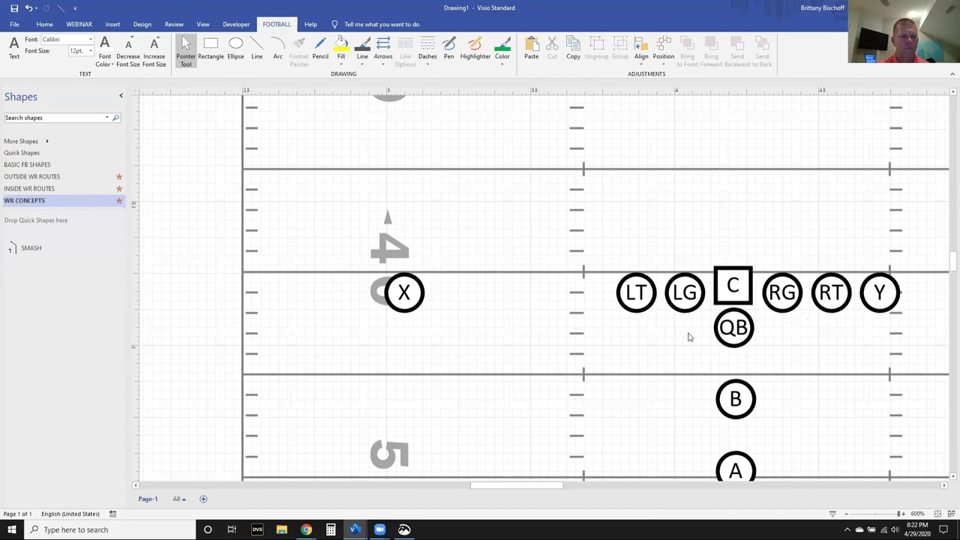
{"action": "scroll", "coordinate": [691, 338], "scroll_direction": "down", "scroll_amount": 5}
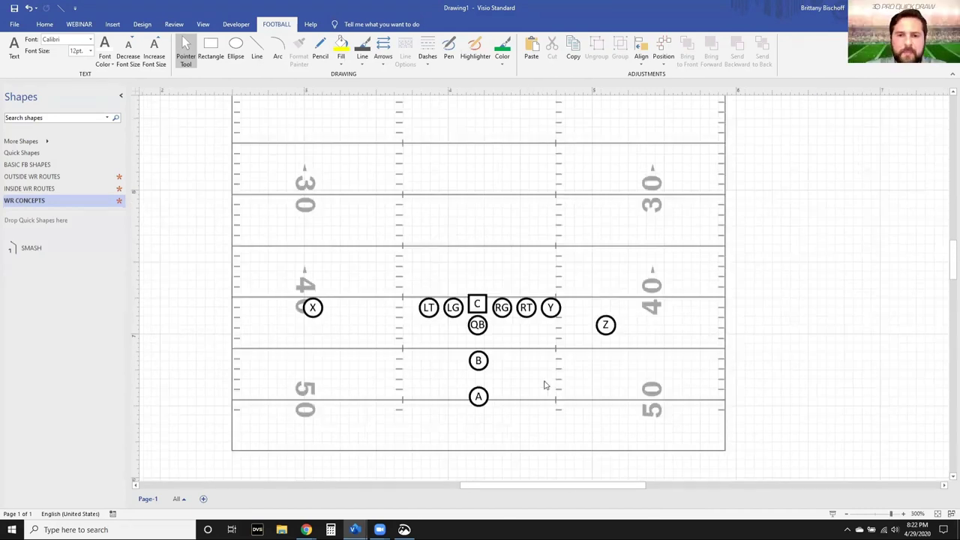
{"action": "scroll", "coordinate": [538, 328], "scroll_direction": "up", "scroll_amount": 3}
{"action": "scroll", "coordinate": [536, 328], "scroll_direction": "up", "scroll_amount": 2}
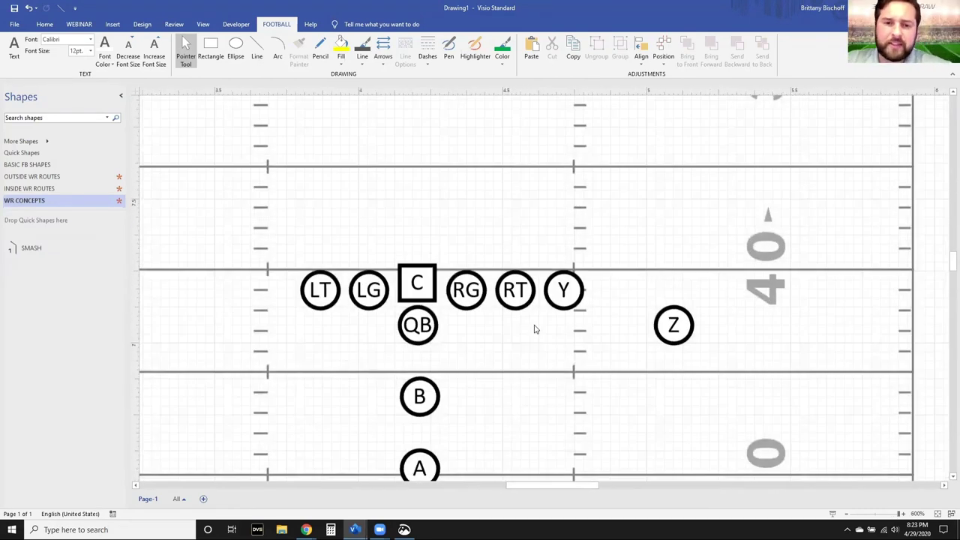
{"action": "scroll", "coordinate": [536, 328], "scroll_direction": "down", "scroll_amount": 2}
{"action": "scroll", "coordinate": [530, 327], "scroll_direction": "left", "scroll_amount": 1}
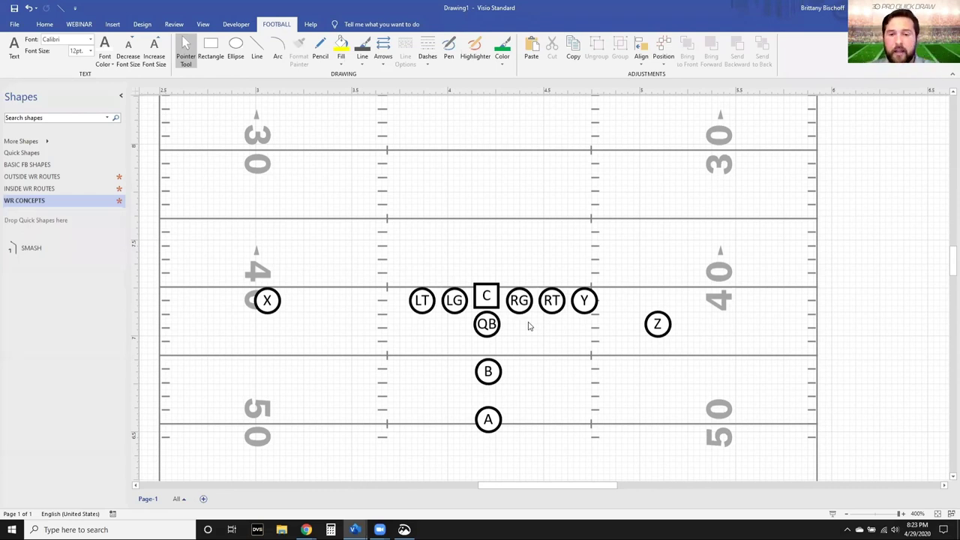
{"action": "left_click_drag", "start_coordinate": [653, 327], "coordinate": [683, 325]}
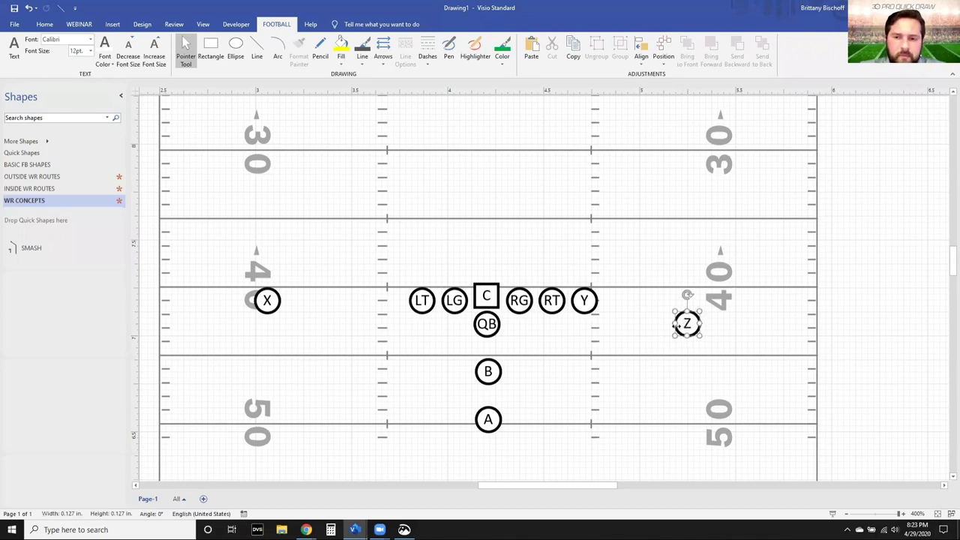
{"action": "left_click", "coordinate": [636, 344]}
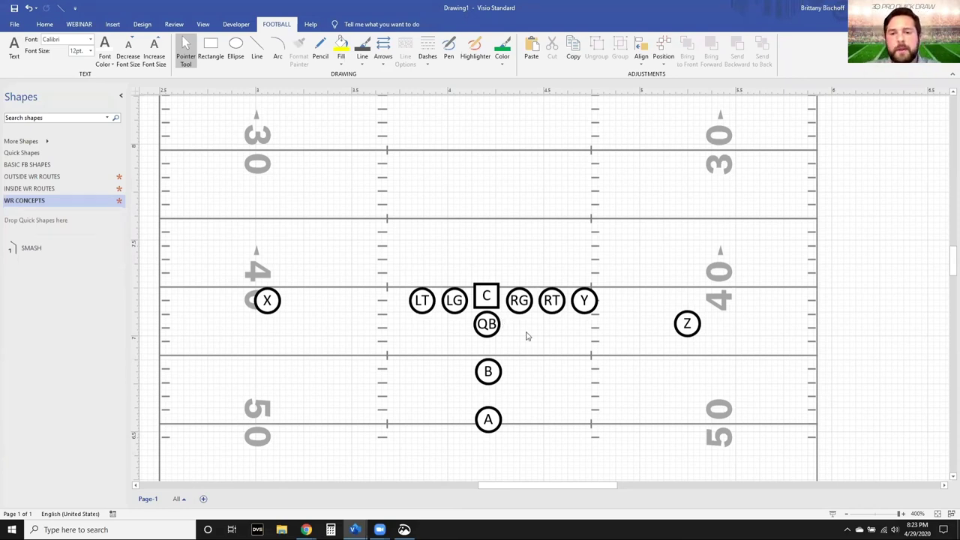
Step: Draw a horizontal motion line about 1.91 in long from Z toward X's side, ending it with a filled dot
{"action": "left_click", "coordinate": [687, 325]}
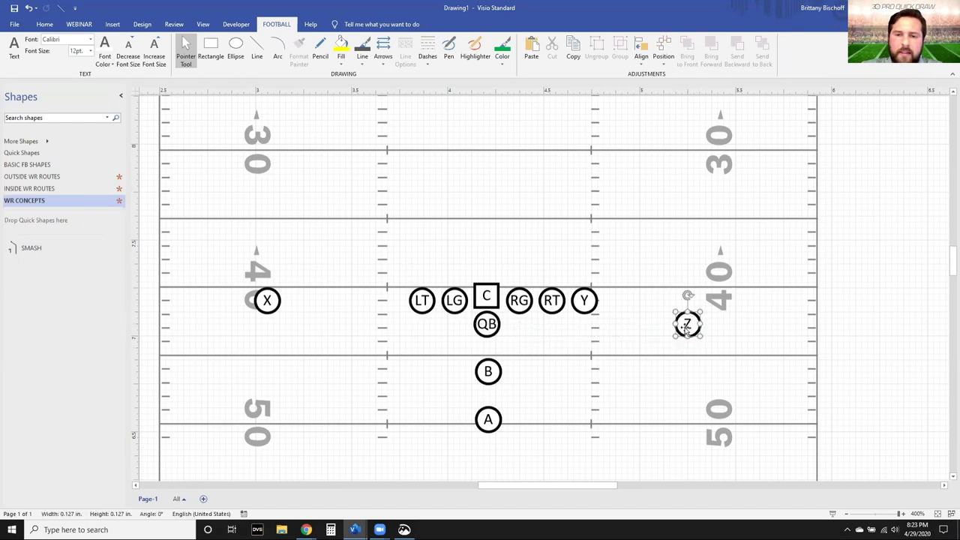
{"action": "left_click", "coordinate": [713, 336]}
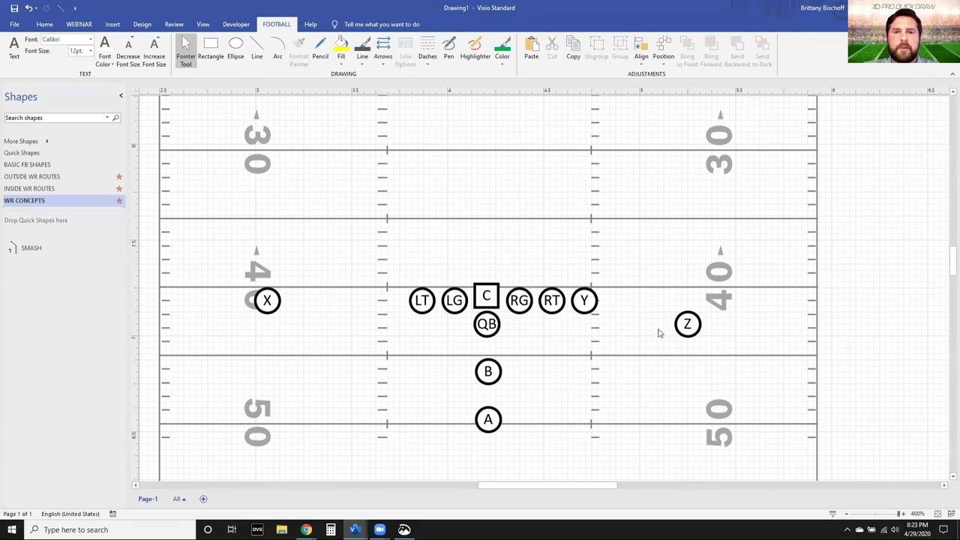
{"action": "left_click", "coordinate": [261, 50]}
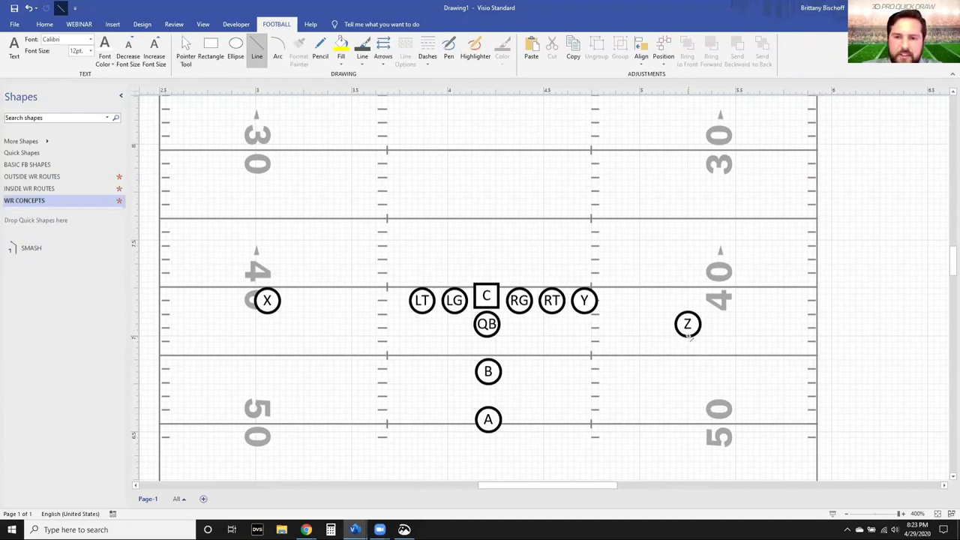
{"action": "left_click_drag", "start_coordinate": [688, 336], "coordinate": [321, 336]}
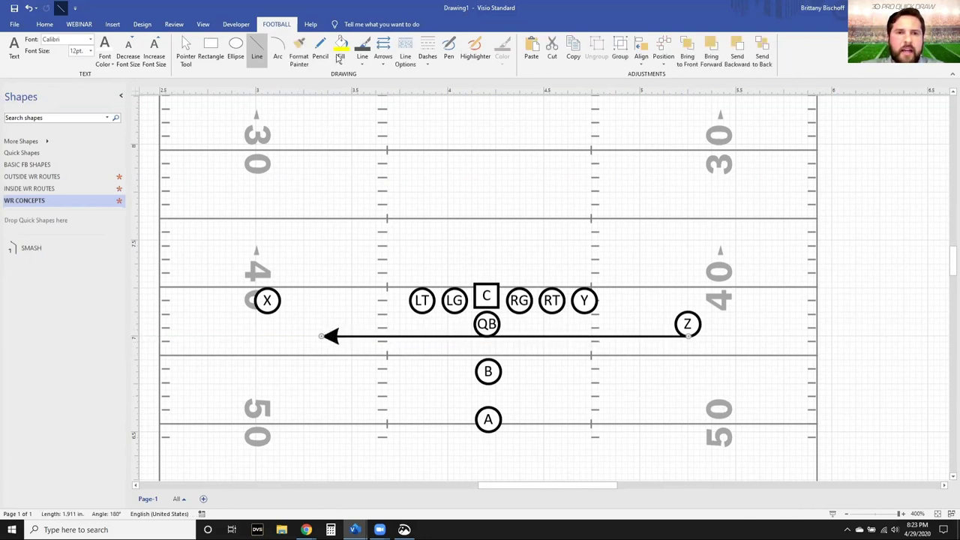
{"action": "left_click", "coordinate": [383, 54]}
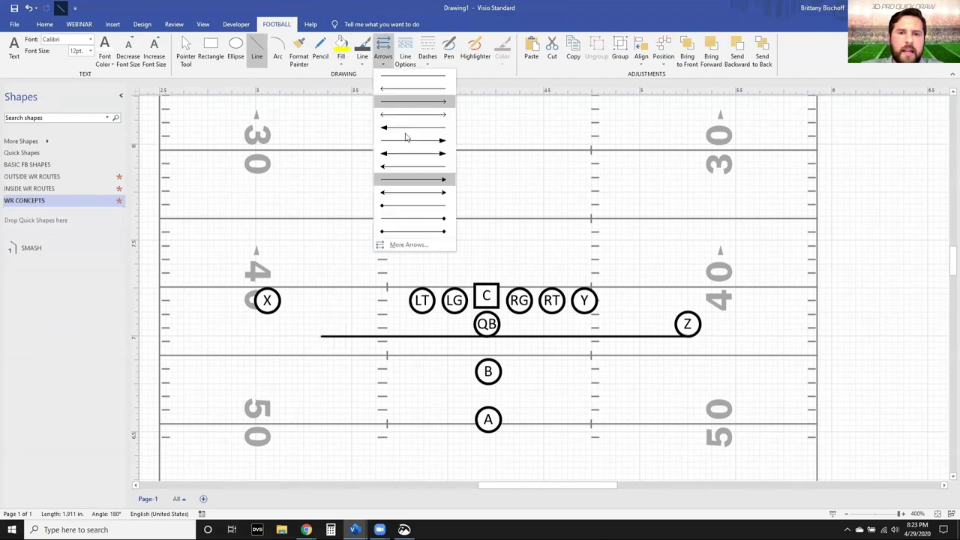
{"action": "left_click", "coordinate": [429, 221]}
{"action": "key", "text": "ctrl+1"}
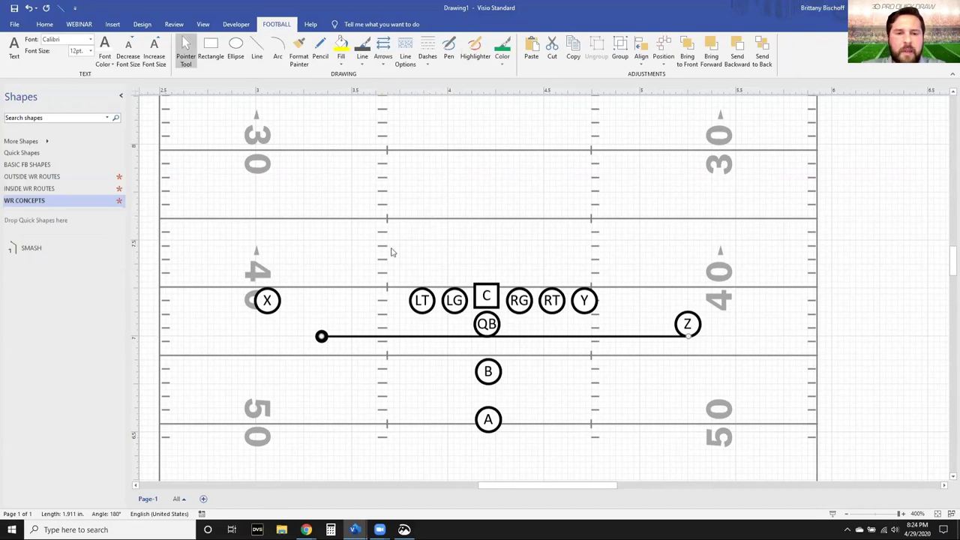
{"action": "left_click", "coordinate": [393, 276]}
Step: Add a NASH text label near the dot at the end of the motion line
{"action": "scroll", "coordinate": [321, 337], "scroll_direction": "up", "scroll_amount": 3}
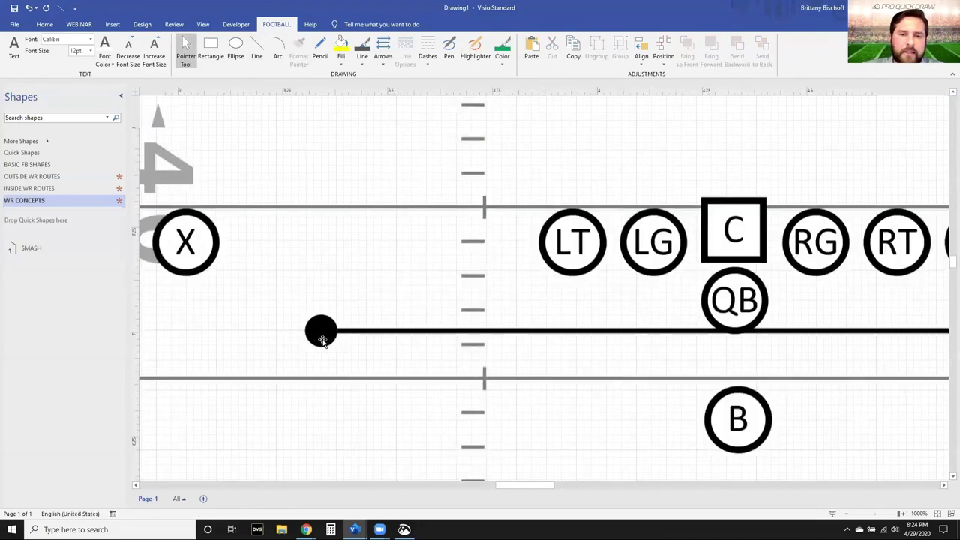
{"action": "key", "text": "ctrl+2"}
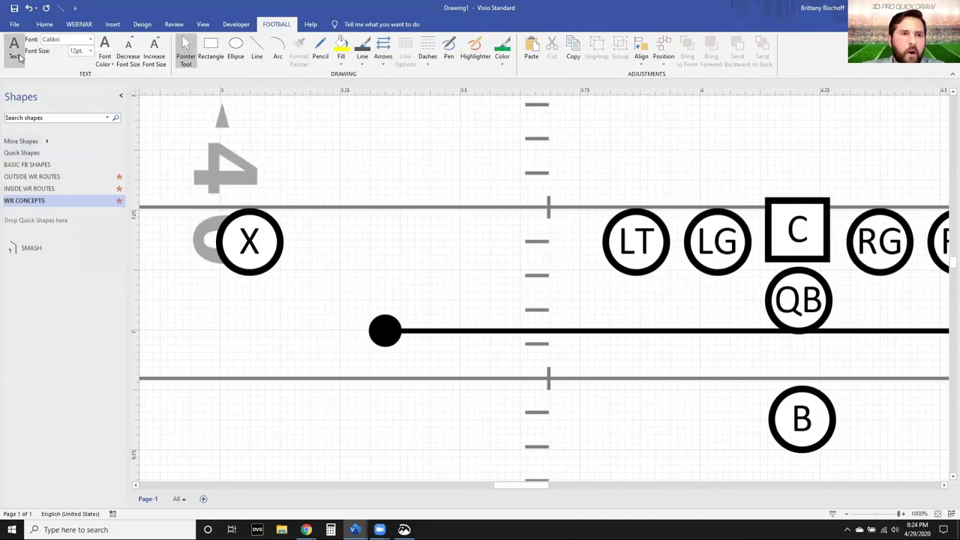
{"action": "left_click", "coordinate": [360, 401]}
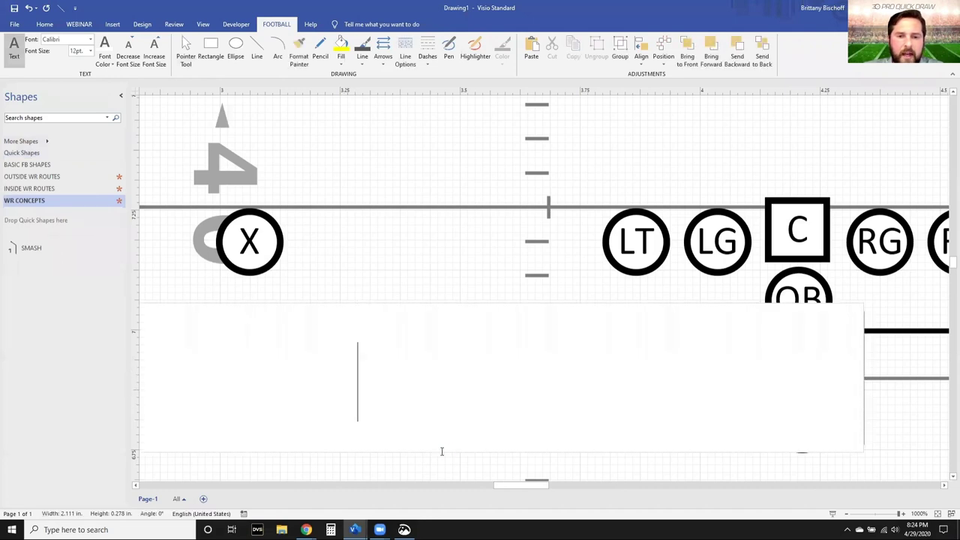
{"action": "type", "text": "NASH"}
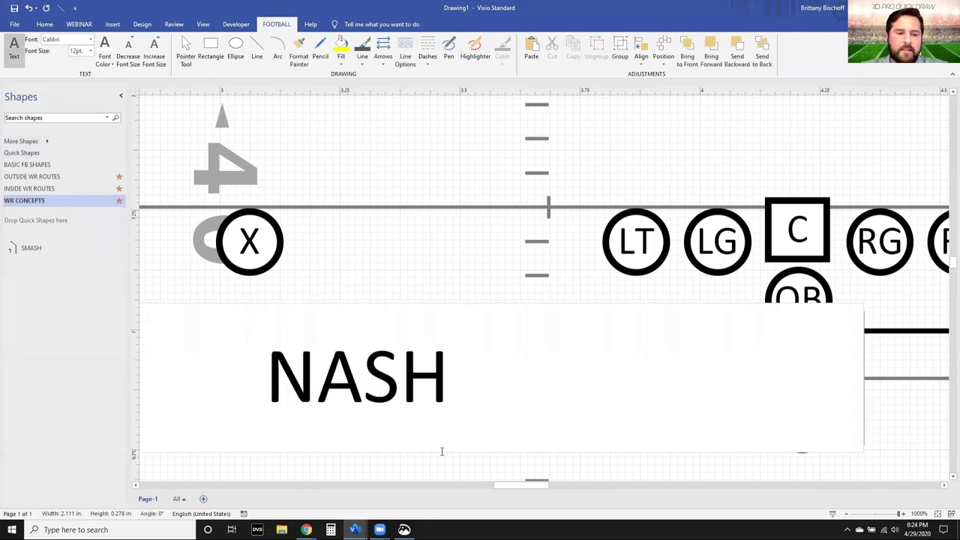
{"action": "key", "text": "ctrl+1"}
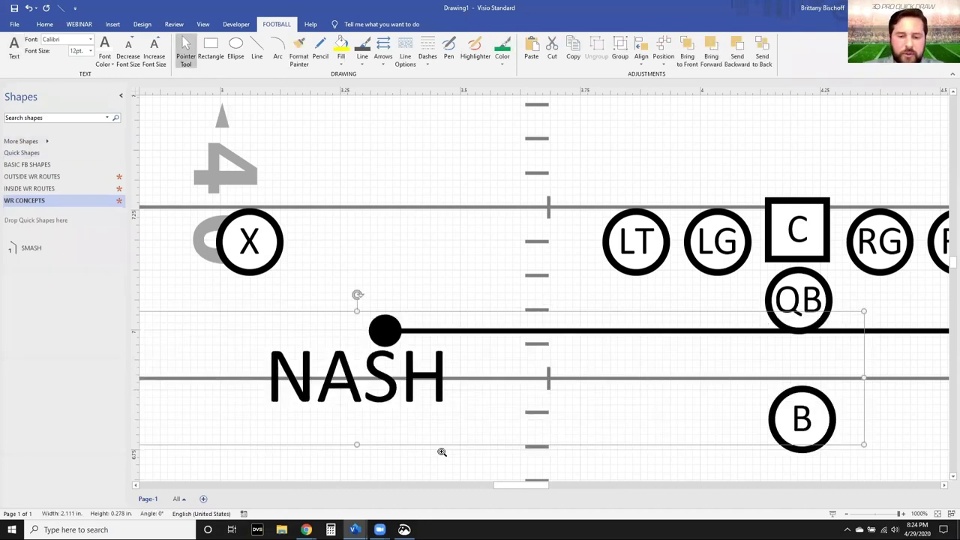
Step: Reduce the NASH label's text to 6 pt and place it directly beneath the motion line's dot
{"action": "key", "text": "ctrl+shift+comma"}
{"action": "key", "text": "ctrl+shift+comma"}
{"action": "key", "text": "ctrl+shift+comma"}
{"action": "key", "text": "ctrl+shift+comma"}
{"action": "key", "text": "ctrl+shift+comma"}
{"action": "key", "text": "ctrl+shift+comma"}
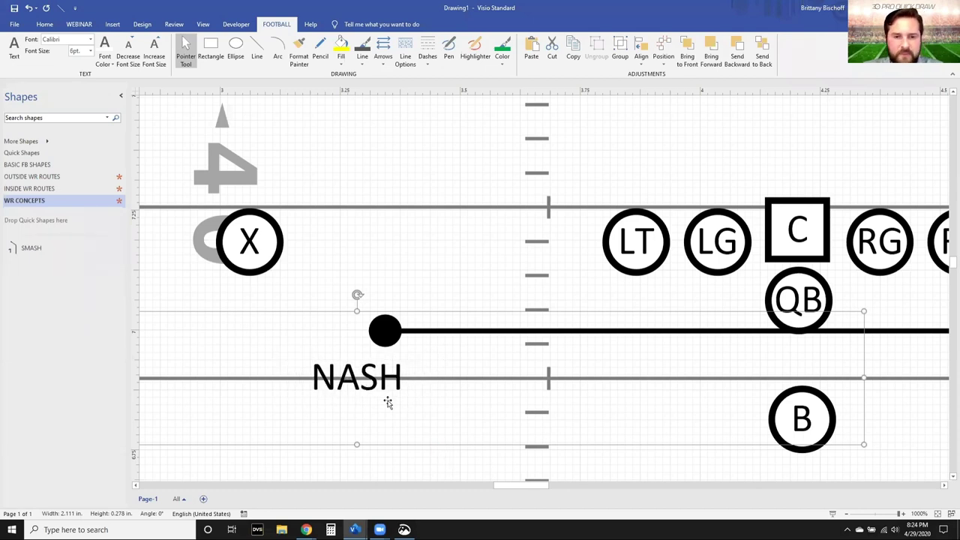
{"action": "left_click_drag", "start_coordinate": [357, 389], "coordinate": [390, 378]}
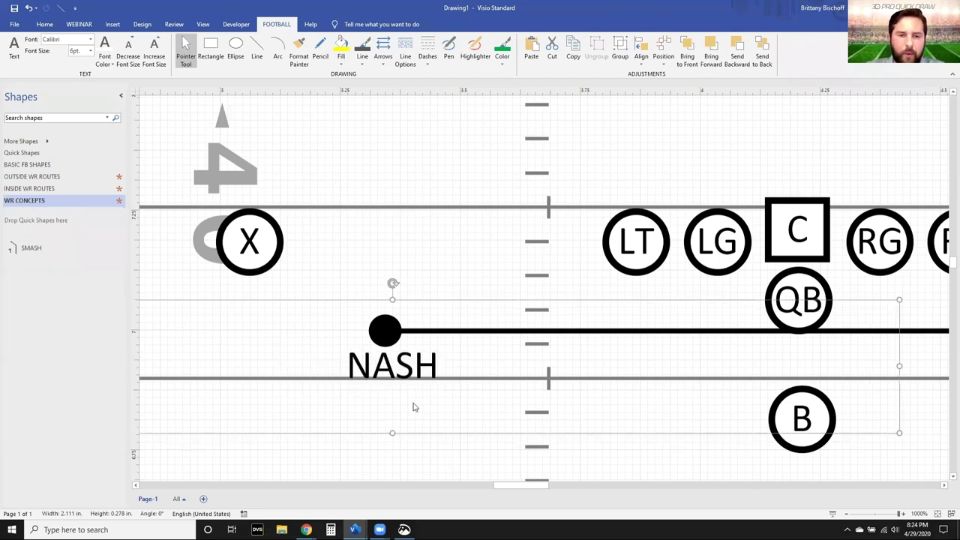
{"action": "key", "text": "Left"}
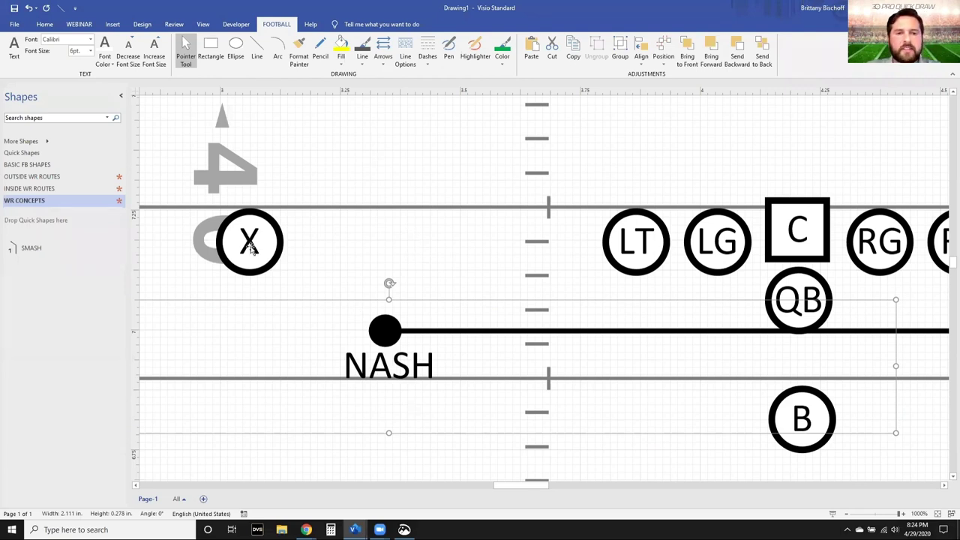
Step: Try moving X inward and turning the NASH label into #-1 beneath it, and undo the label changes
{"action": "left_click_drag", "start_coordinate": [252, 261], "coordinate": [341, 261]}
{"action": "left_click", "coordinate": [388, 364]}
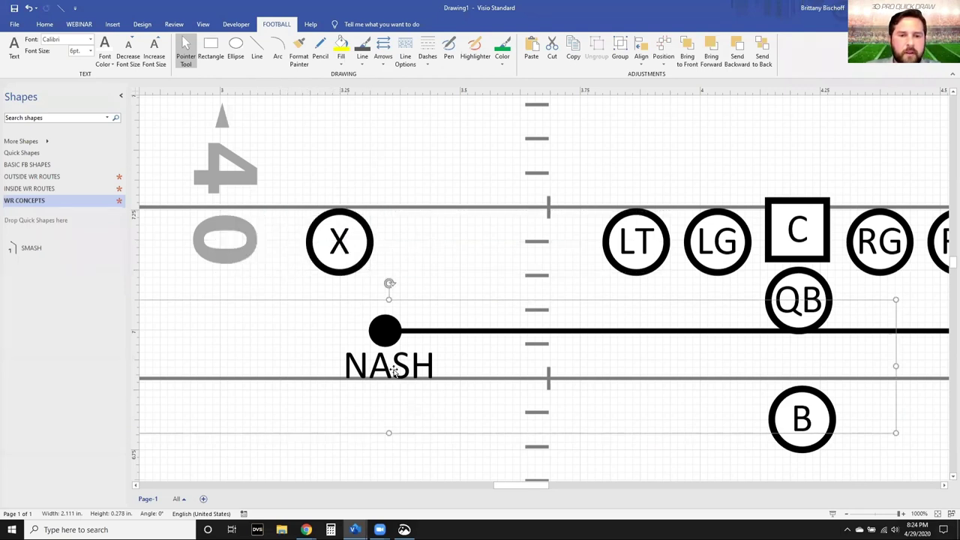
{"action": "left_click_drag", "start_coordinate": [392, 369], "coordinate": [338, 304]}
{"action": "type", "text": "#-1"}
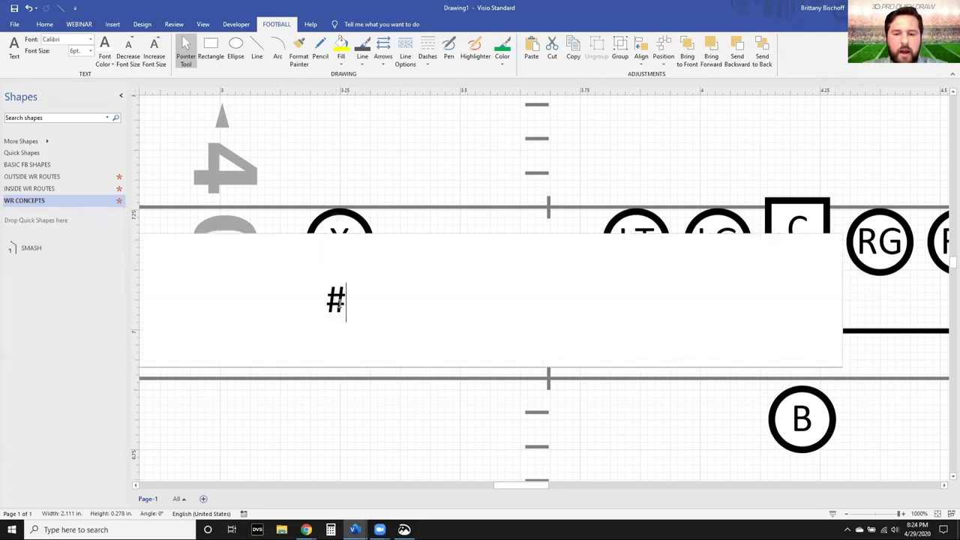
{"action": "left_click", "coordinate": [364, 135]}
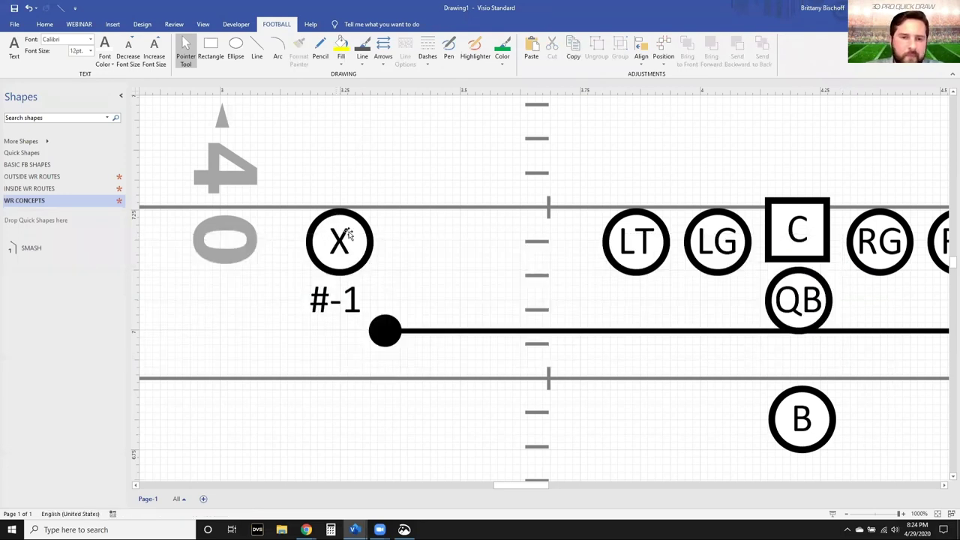
{"action": "double_click", "coordinate": [336, 303]}
{"action": "left_click", "coordinate": [393, 167]}
{"action": "left_click_drag", "start_coordinate": [332, 317], "coordinate": [358, 300]}
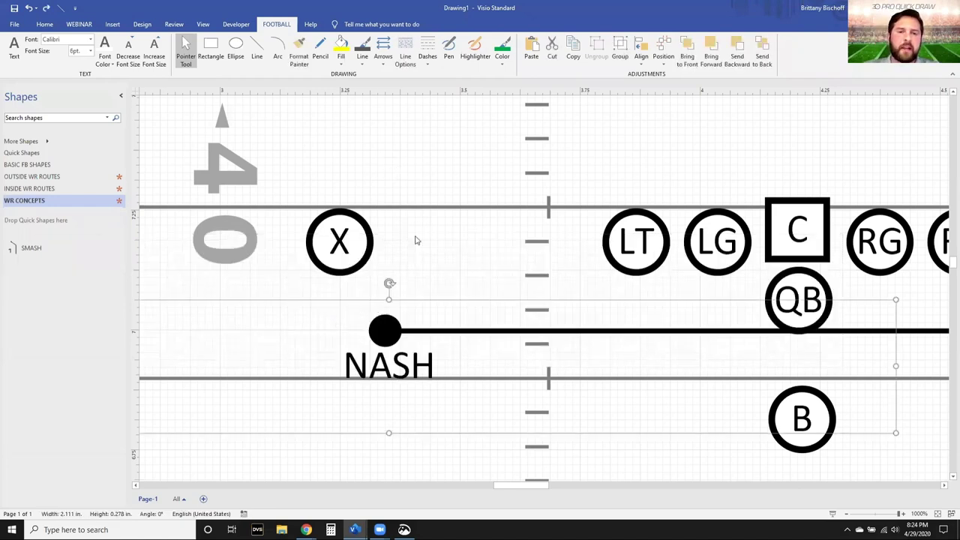
Step: Move X about 0.16 in outward, away from the NASH motion dot
{"action": "left_click", "coordinate": [413, 240]}
{"action": "left_click_drag", "start_coordinate": [344, 245], "coordinate": [268, 237]}
{"action": "left_click", "coordinate": [364, 241]}
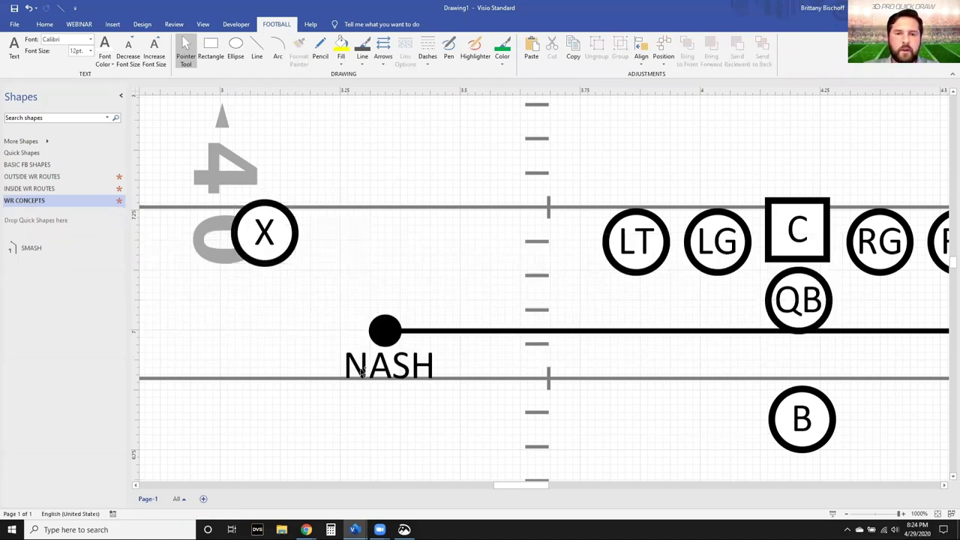
Step: Change Z's motion line from solid to the fine dotted dash style
{"action": "scroll", "coordinate": [353, 363], "scroll_direction": "down", "scroll_amount": 3}
{"action": "scroll", "coordinate": [358, 366], "scroll_direction": "up", "scroll_amount": 1}
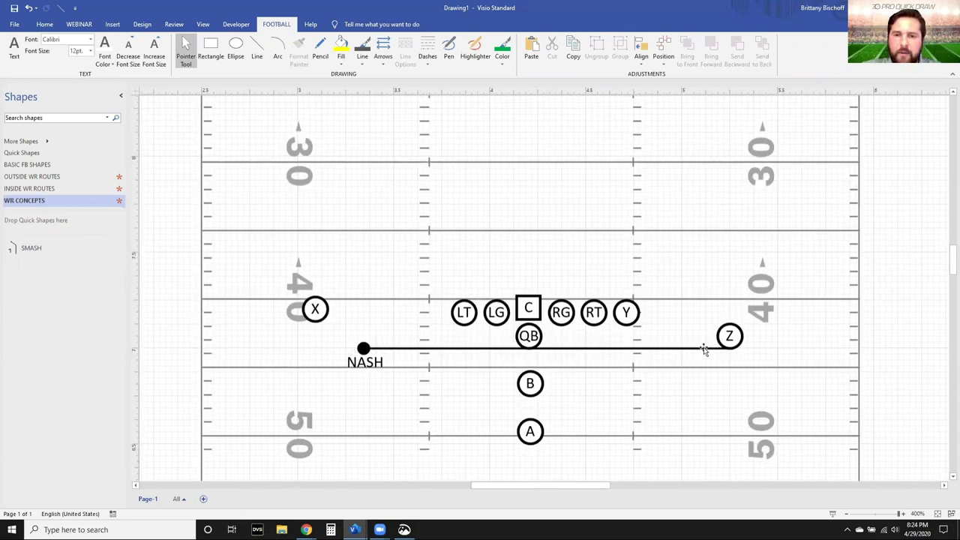
{"action": "left_click_drag", "start_coordinate": [703, 349], "coordinate": [729, 348]}
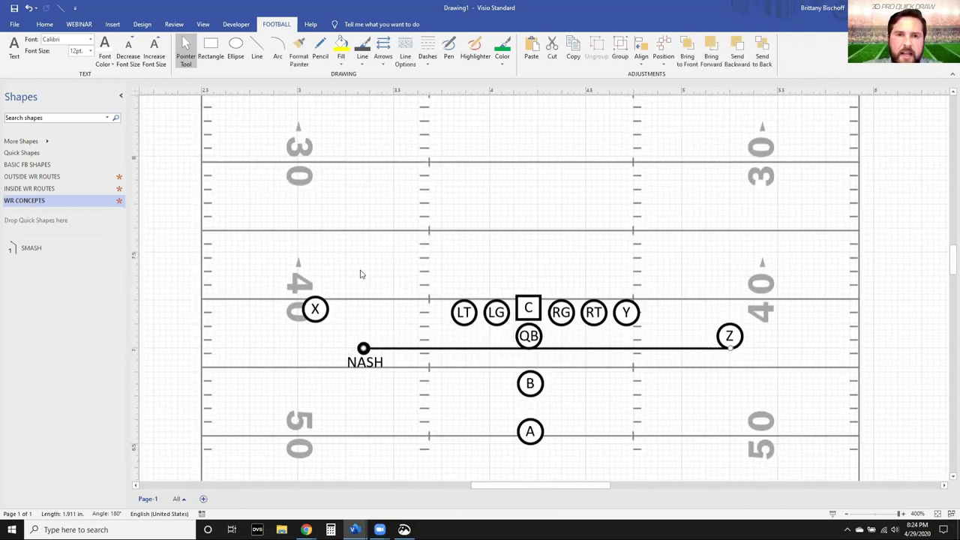
{"action": "left_click", "coordinate": [427, 59]}
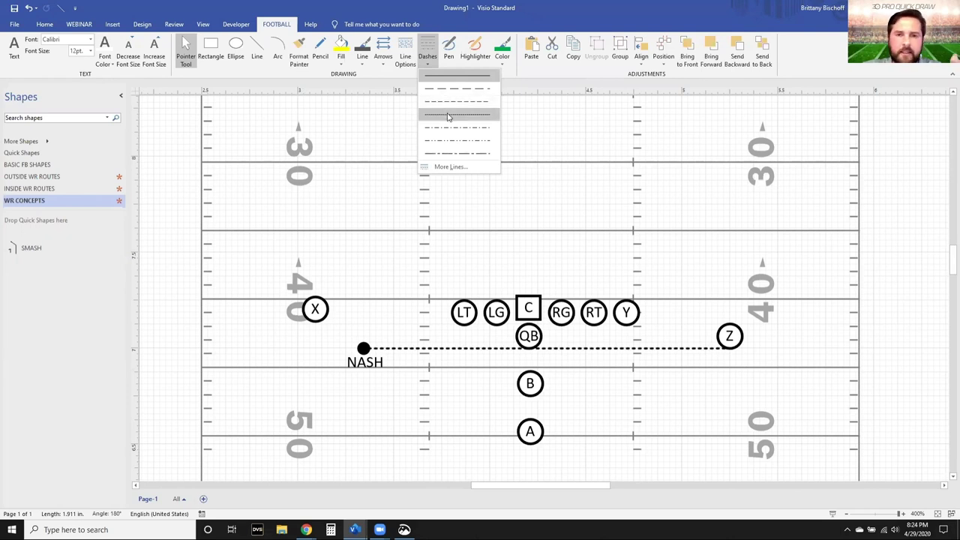
{"action": "left_click", "coordinate": [446, 114]}
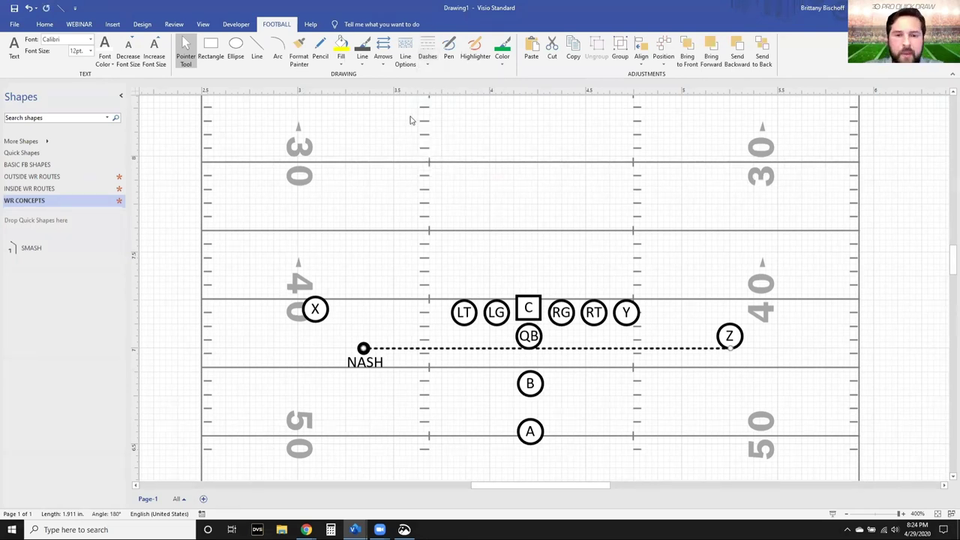
Step: Narrow the NASH text box to 0.375 in around the label and add it to the WR CONCEPTS stencil
{"action": "left_click", "coordinate": [373, 366]}
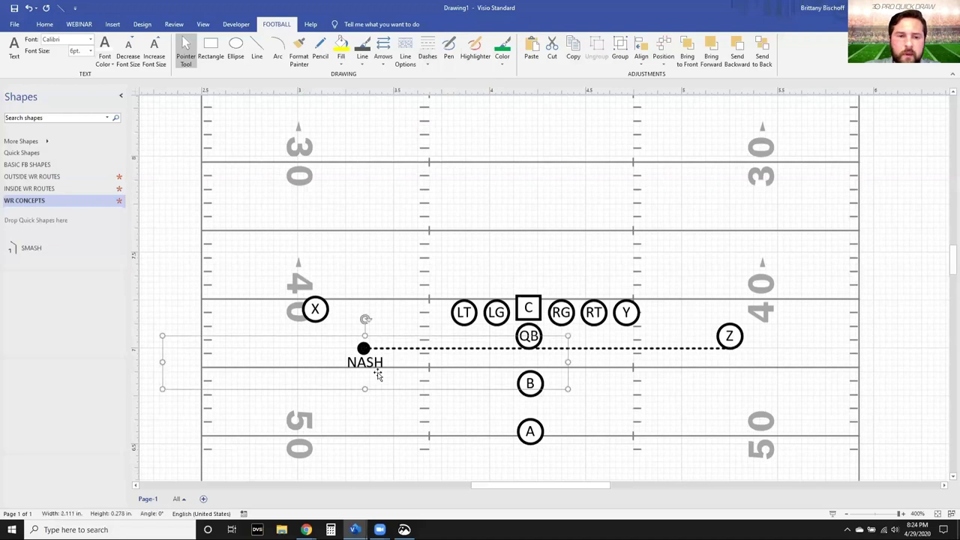
{"action": "left_click_drag", "start_coordinate": [161, 362], "coordinate": [327, 362]}
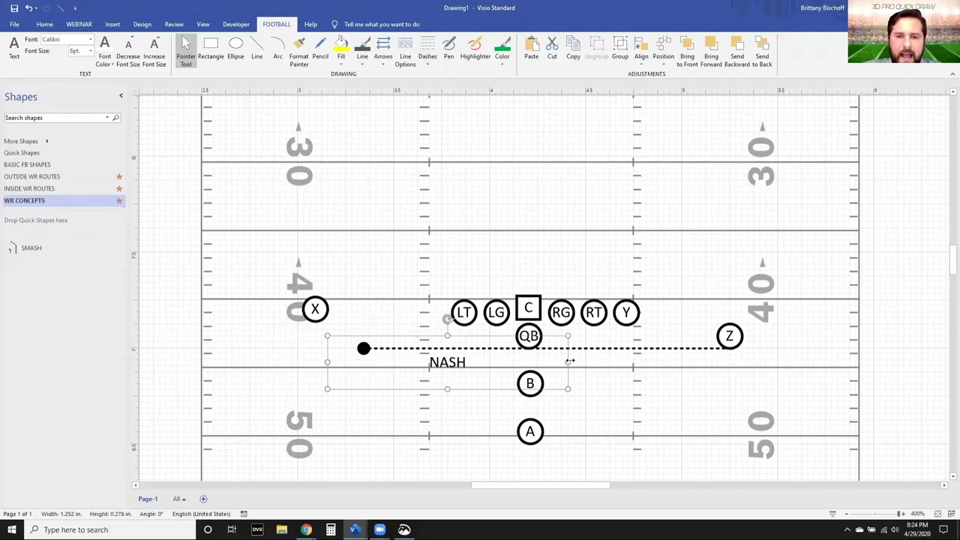
{"action": "left_click_drag", "start_coordinate": [570, 362], "coordinate": [81, 274]}
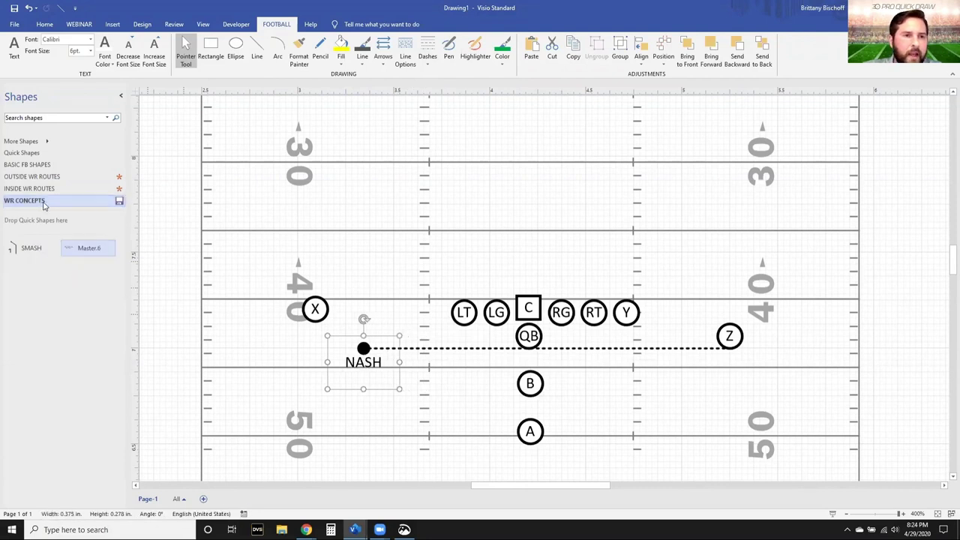
Step: Delete the newly added NASH label shape from the WR CONCEPTS stencil
{"action": "left_click", "coordinate": [87, 248]}
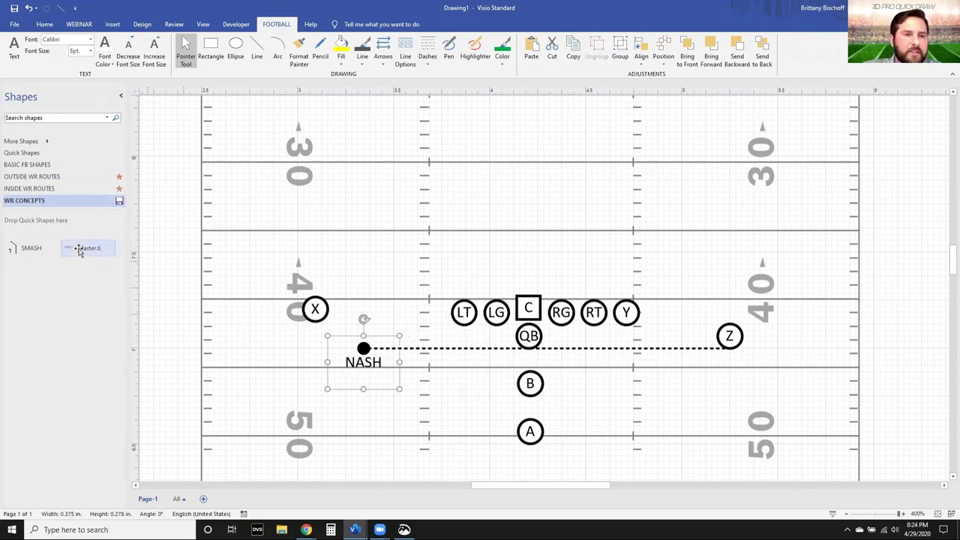
{"action": "key", "text": "Delete"}
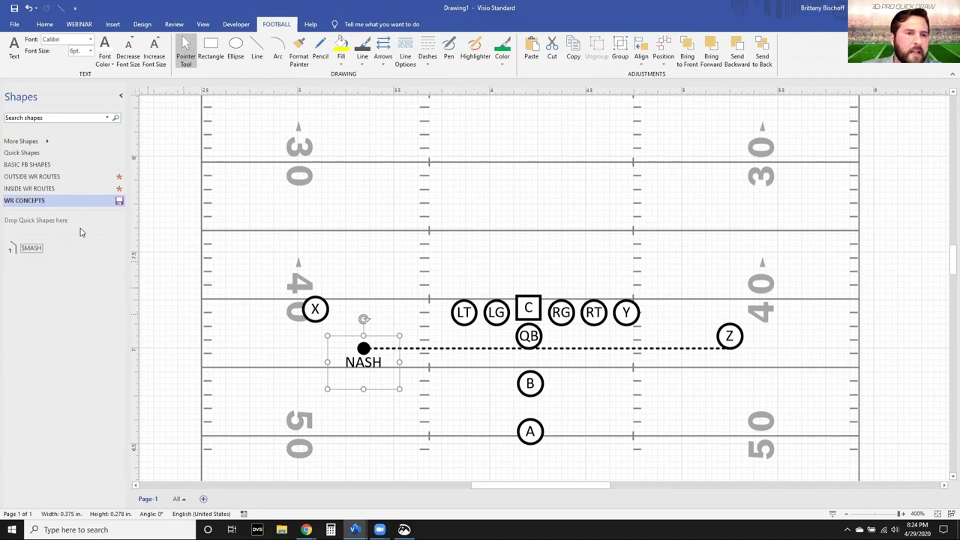
Step: Create a new US-units stencil and save it as MOTIONS in My Shapes
{"action": "left_click", "coordinate": [30, 142]}
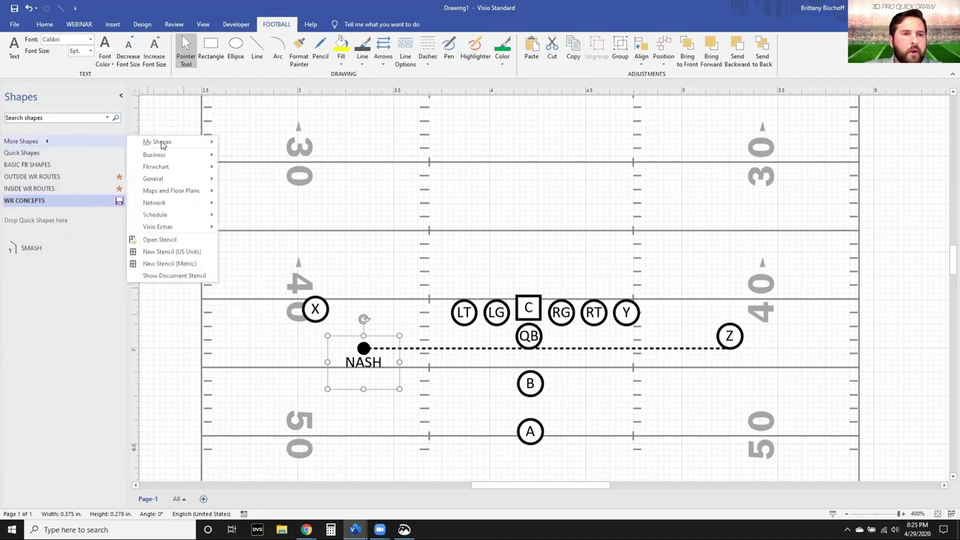
{"action": "left_click", "coordinate": [172, 252]}
{"action": "right_click", "coordinate": [32, 204]}
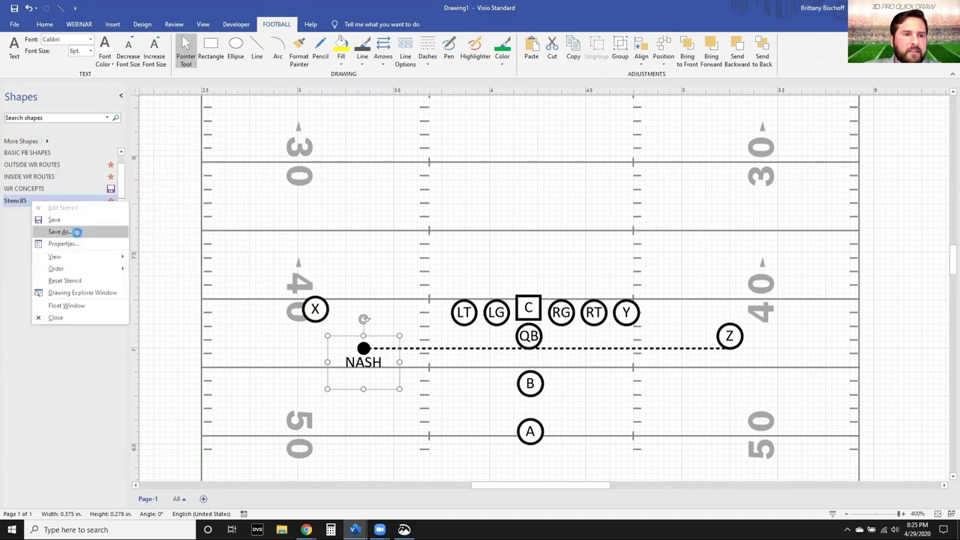
{"action": "left_click", "coordinate": [77, 236]}
{"action": "type", "text": "MO"}
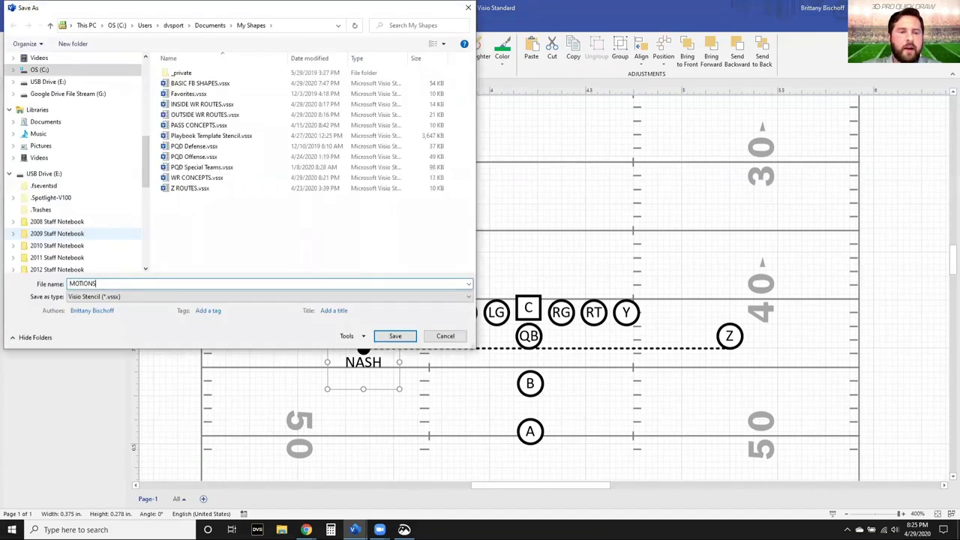
{"action": "type", "text": "TIONS"}
{"action": "key", "text": "Return"}
Step: Add the NASH label to the MOTIONS stencil and name its shape NASH
{"action": "left_click_drag", "start_coordinate": [369, 366], "coordinate": [33, 253]}
{"action": "left_click", "coordinate": [33, 249]}
{"action": "type", "text": "NASH"}
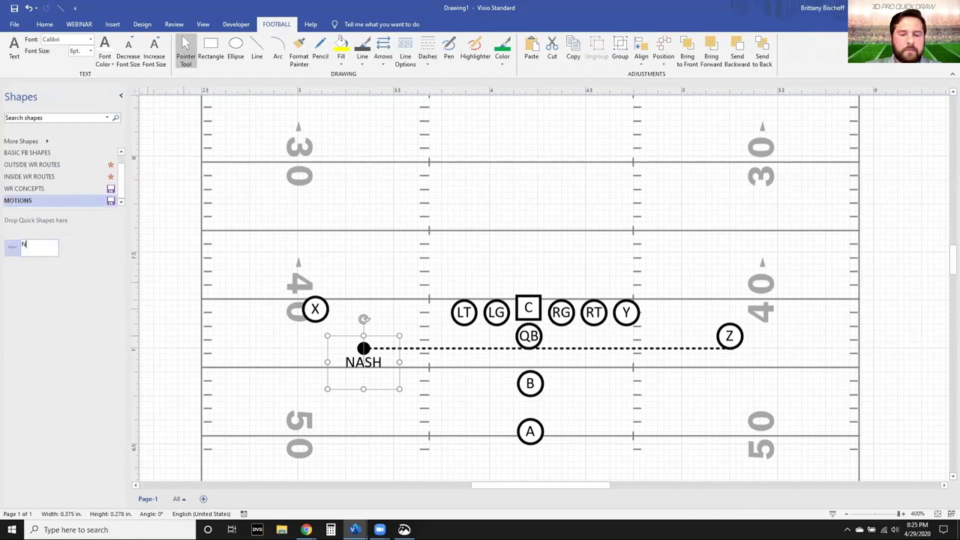
{"action": "key", "text": "Return"}
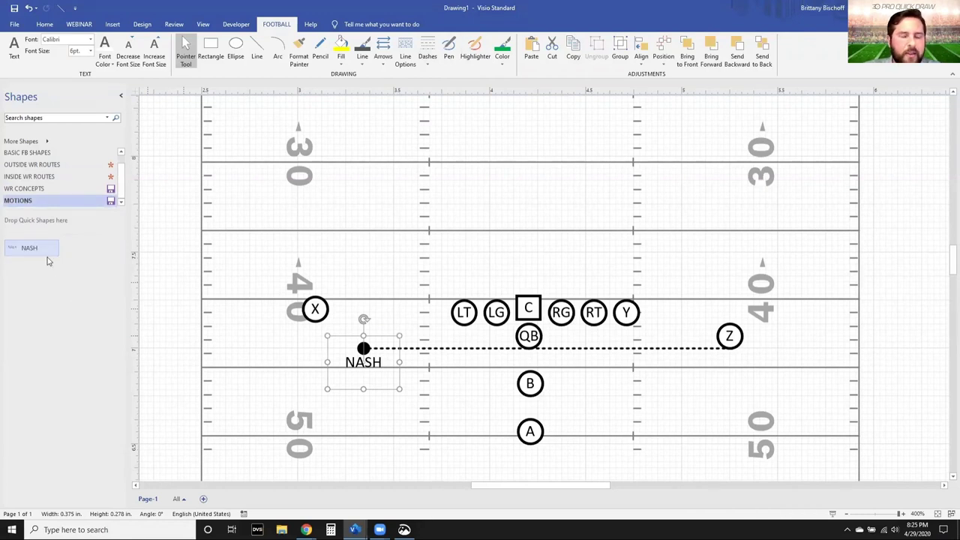
Step: Add the dashed motion line to the MOTIONS stencil and name its shape LT/RT
{"action": "left_click", "coordinate": [379, 379]}
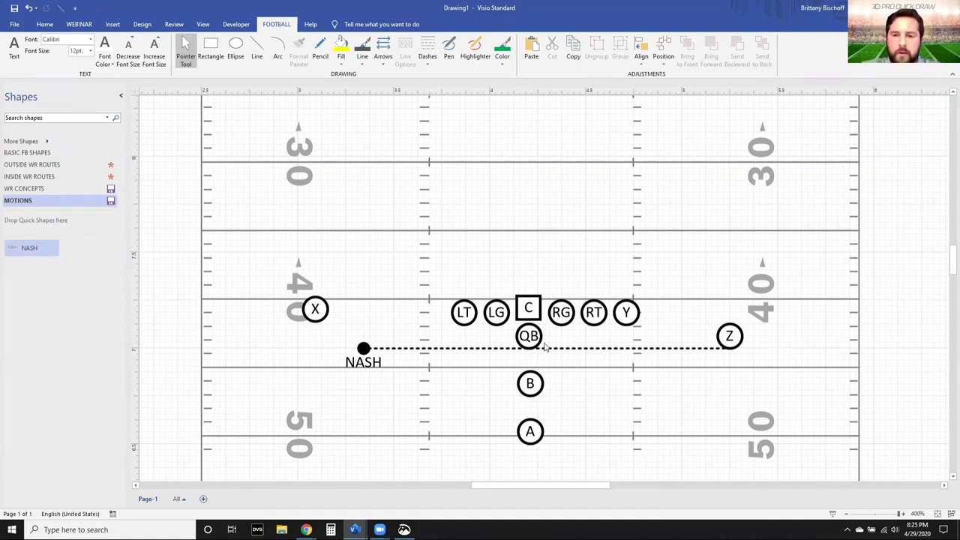
{"action": "left_click", "coordinate": [420, 348]}
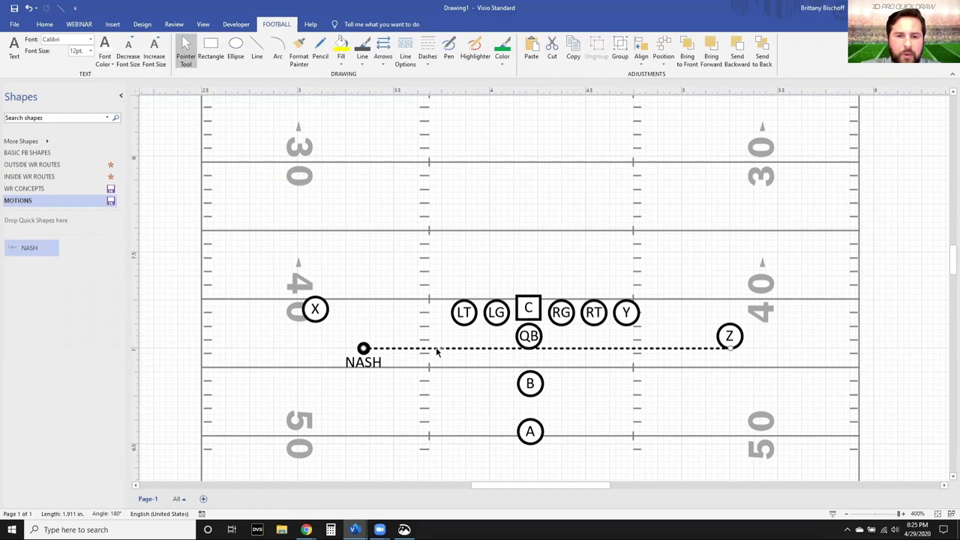
{"action": "left_click_drag", "start_coordinate": [453, 351], "coordinate": [91, 251]}
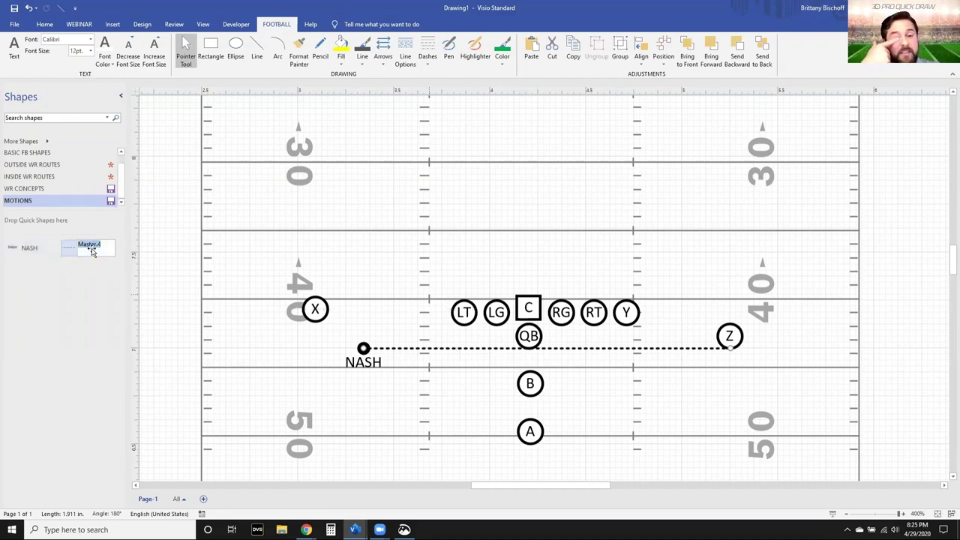
{"action": "type", "text": "LT/RT"}
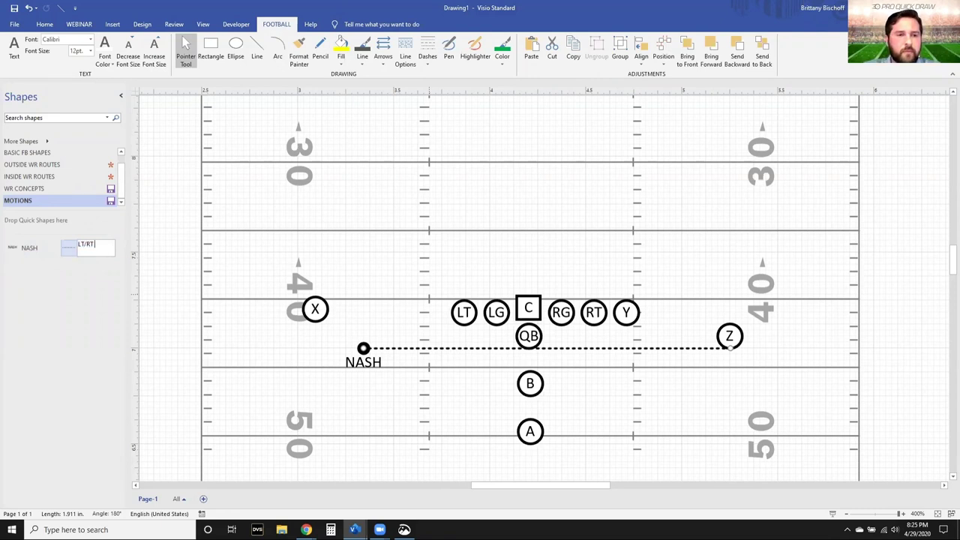
{"action": "key", "text": "Return"}
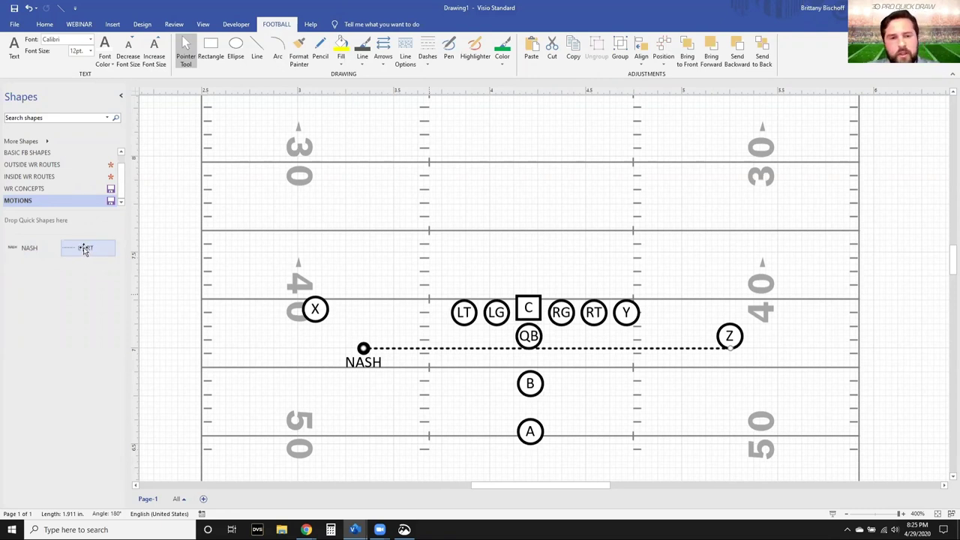
Step: Delete the dashed motion line between the NASH label and the Z player from the field
{"action": "left_click", "coordinate": [720, 362]}
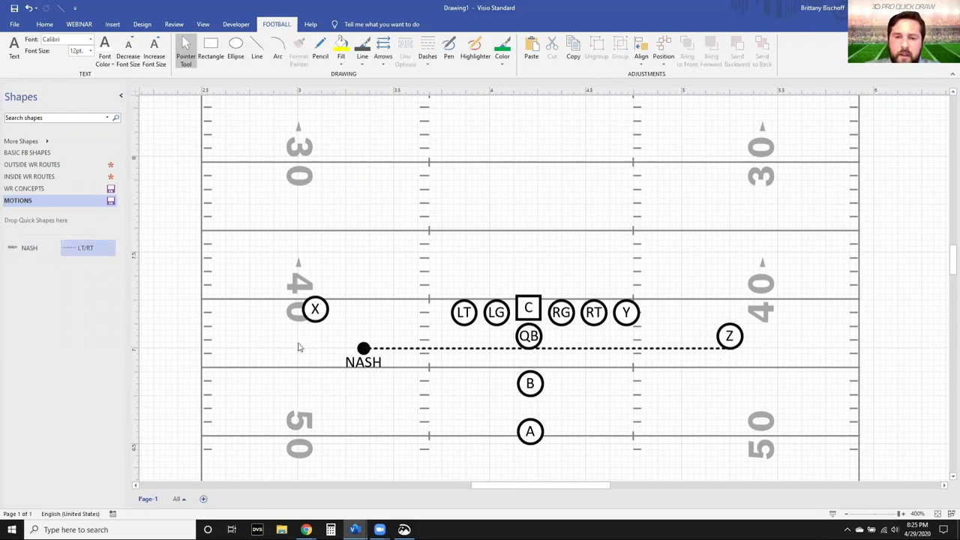
{"action": "left_click", "coordinate": [372, 349]}
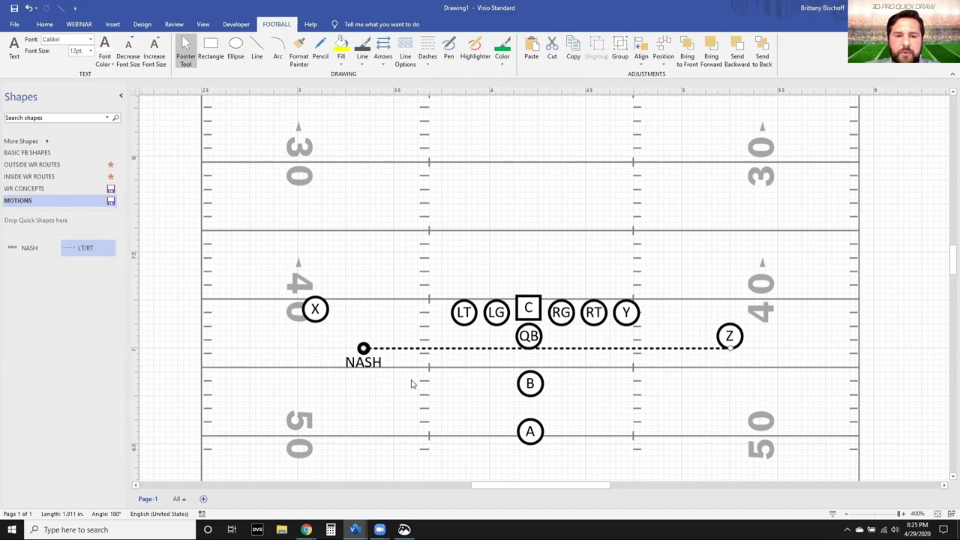
{"action": "key", "text": "Delete"}
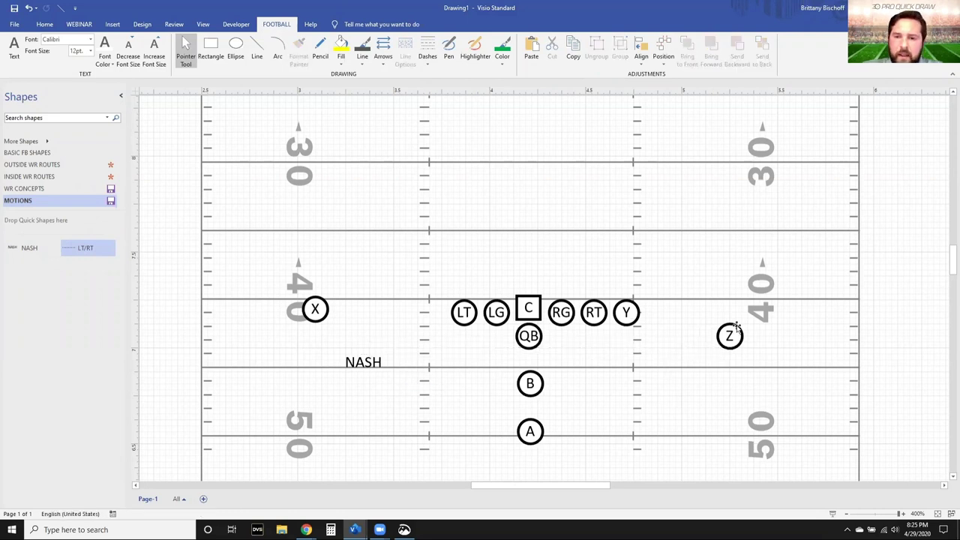
Step: Copy the Z player circle to just above the NASH label and give the copy a dashed outline
{"action": "left_click", "coordinate": [730, 339]}
{"action": "left_click_drag", "start_coordinate": [729, 339], "coordinate": [364, 337]}
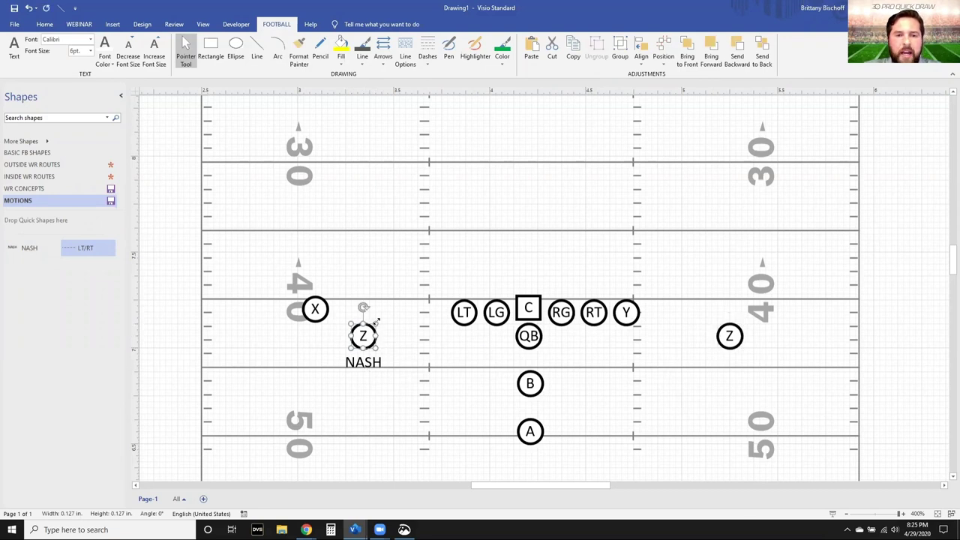
{"action": "left_click", "coordinate": [427, 58]}
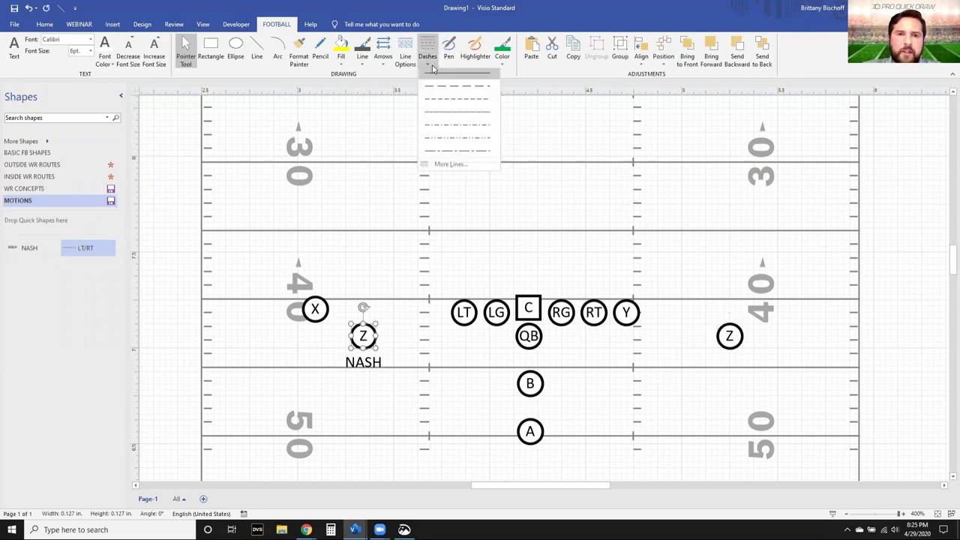
{"action": "left_click", "coordinate": [457, 116]}
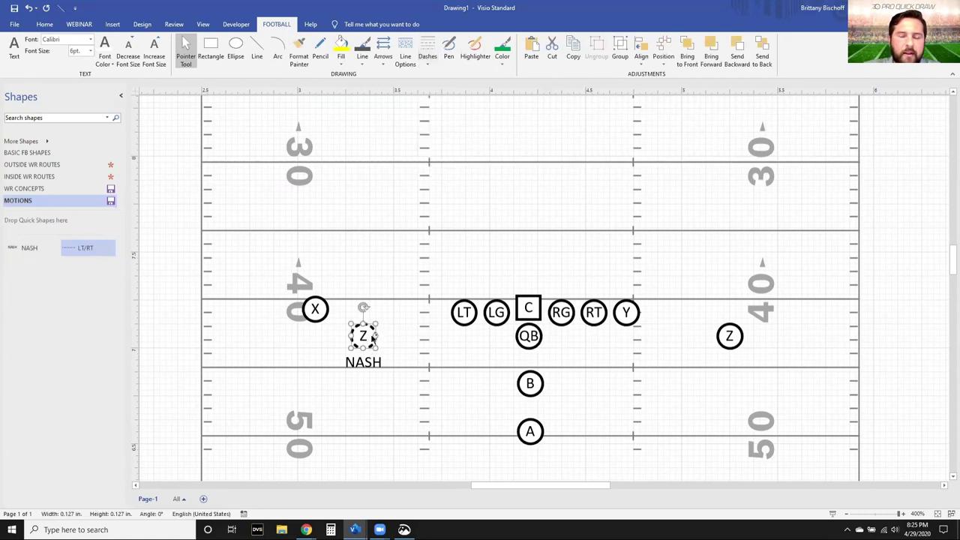
{"action": "scroll", "coordinate": [375, 337], "scroll_direction": "up", "scroll_amount": 4, "text": "ctrl"}
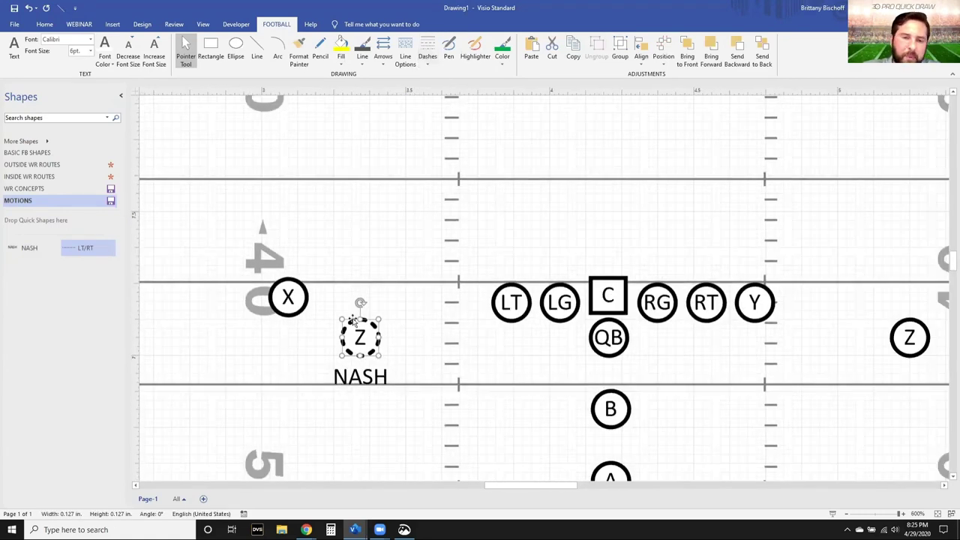
{"action": "left_click", "coordinate": [379, 336]}
{"action": "scroll", "coordinate": [379, 337], "scroll_direction": "down", "scroll_amount": 2, "text": "ctrl"}
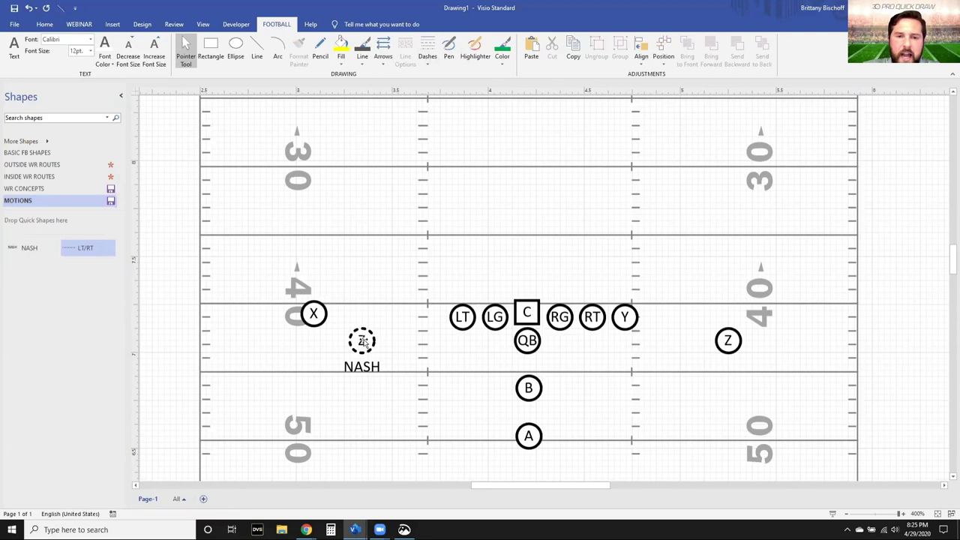
Step: Place the LT/RT motion line on the field, flip it horizontally and align it beneath the dashed Z and the solid Z
{"action": "left_click_drag", "start_coordinate": [79, 250], "coordinate": [538, 348]}
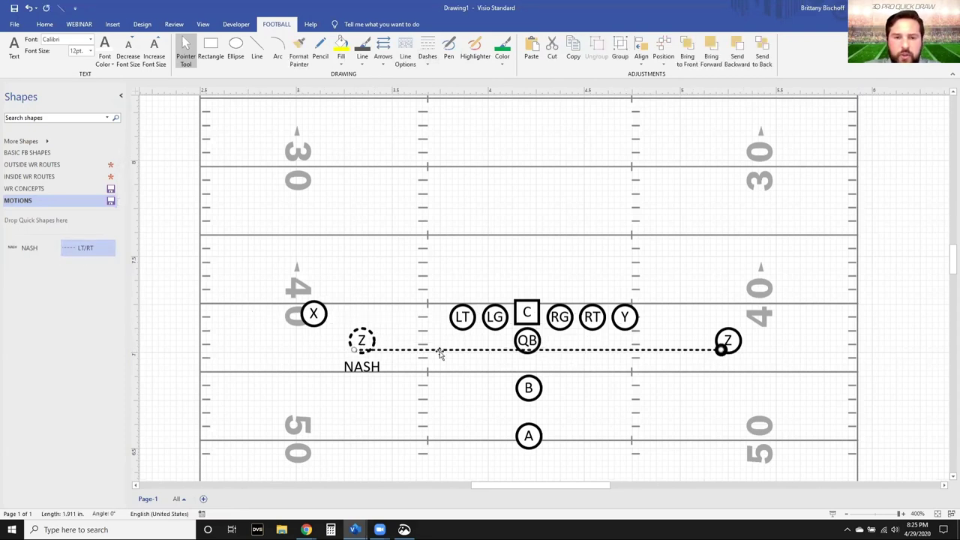
{"action": "key", "text": "ctrl+h"}
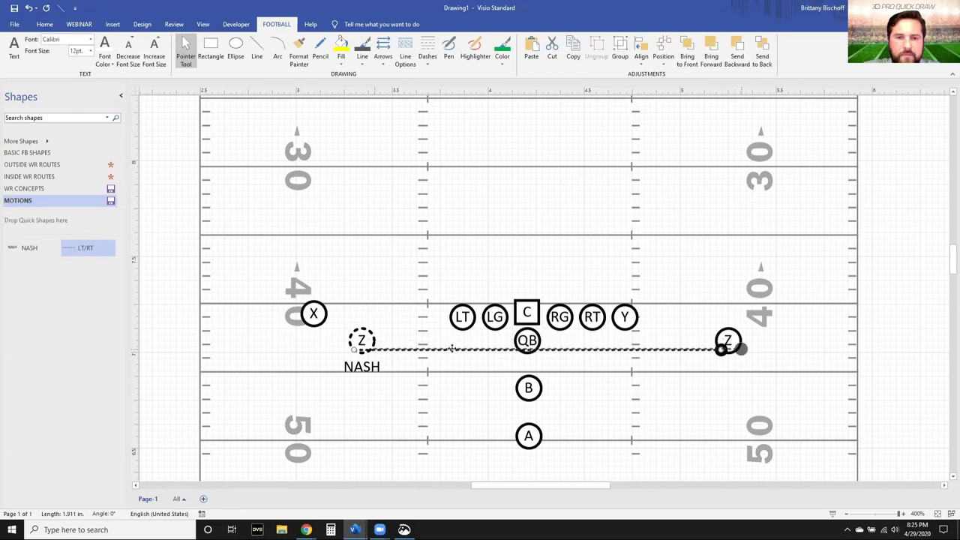
{"action": "left_click_drag", "start_coordinate": [451, 349], "coordinate": [452, 354]}
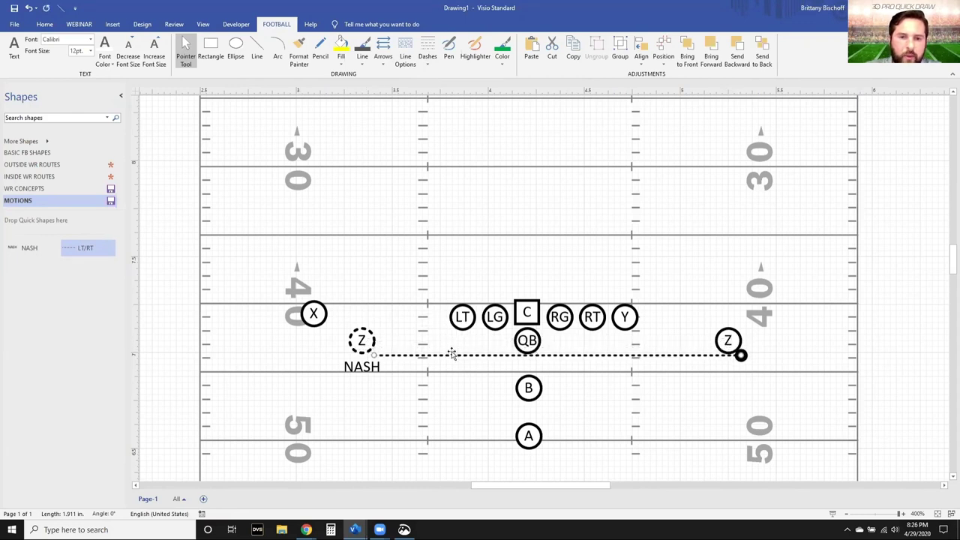
{"action": "key", "text": "Left"}
{"action": "key", "text": "Left"}
{"action": "key", "text": "Left"}
{"action": "key", "text": "Left"}
{"action": "key", "text": "Left"}
{"action": "key", "text": "Left"}
{"action": "key", "text": "Left"}
{"action": "key", "text": "Left"}
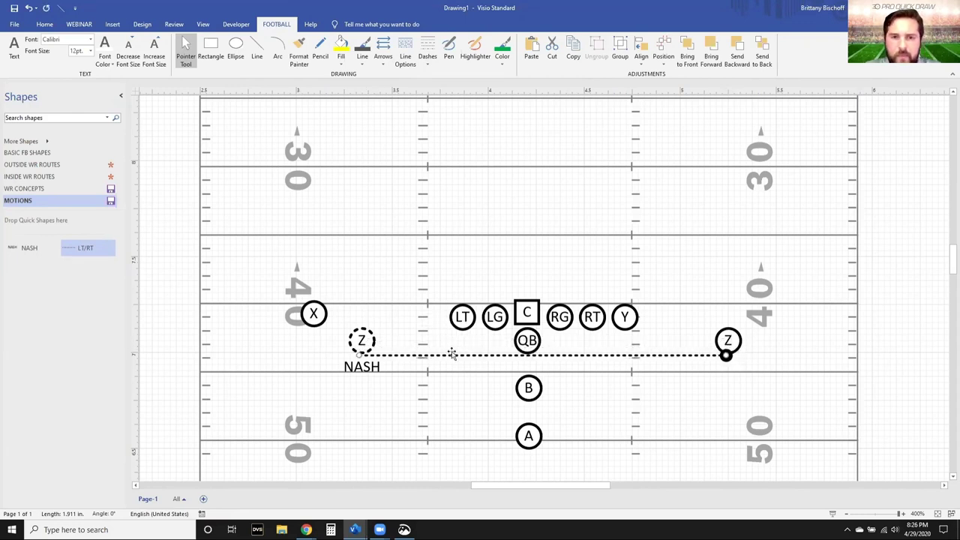
{"action": "left_click", "coordinate": [383, 60]}
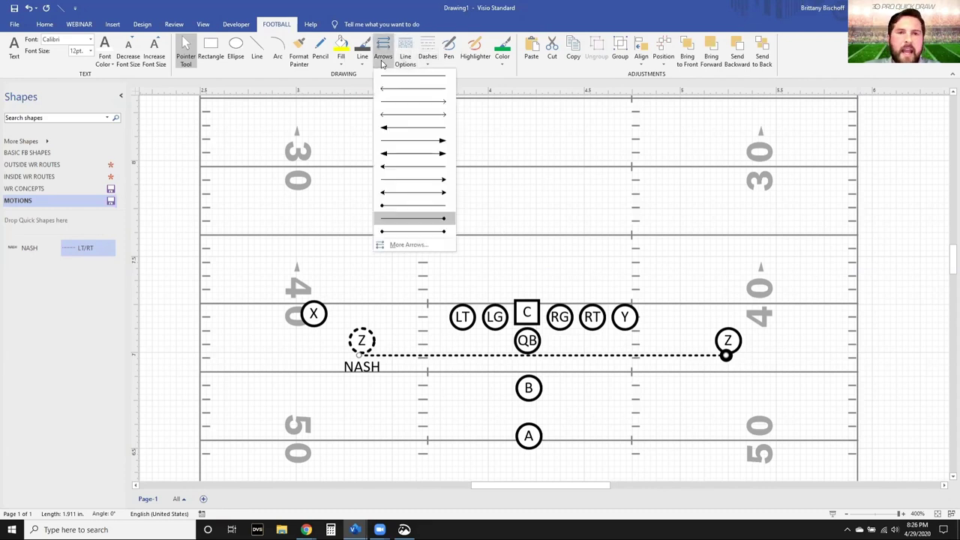
{"action": "key", "text": "Escape"}
{"action": "left_click", "coordinate": [615, 216]}
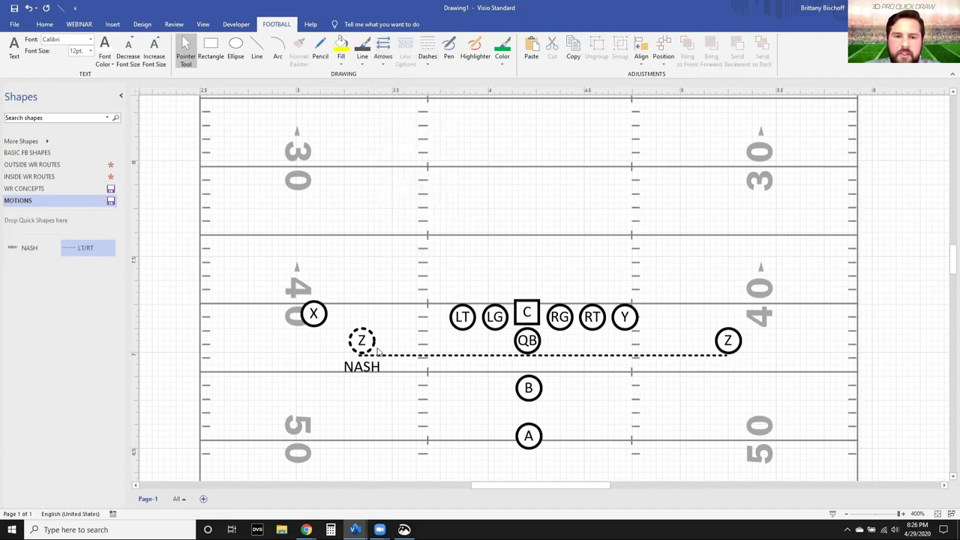
Step: Add the dashed Z circle to the MOTIONS stencil and name its shape STARTING PT
{"action": "left_click", "coordinate": [366, 342]}
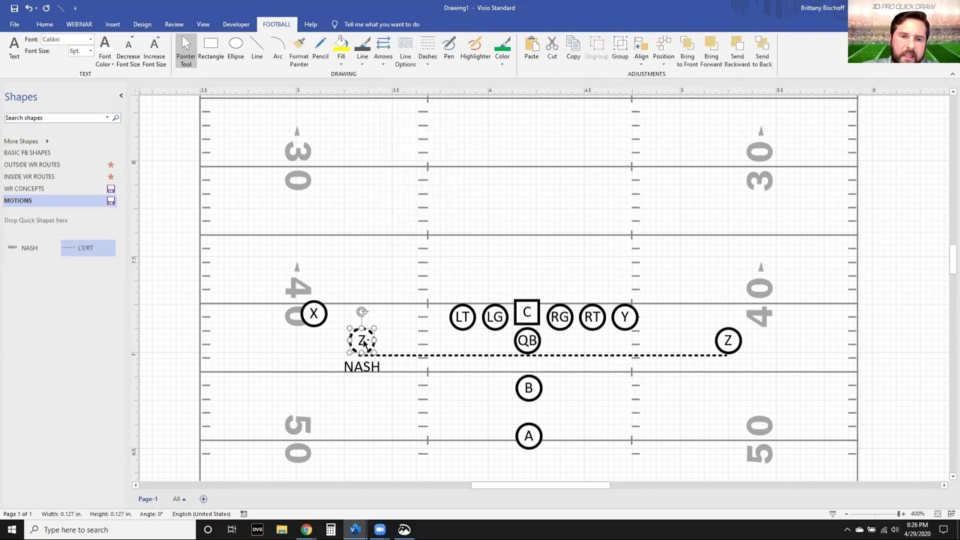
{"action": "left_click_drag", "start_coordinate": [8, 253], "coordinate": [34, 276]}
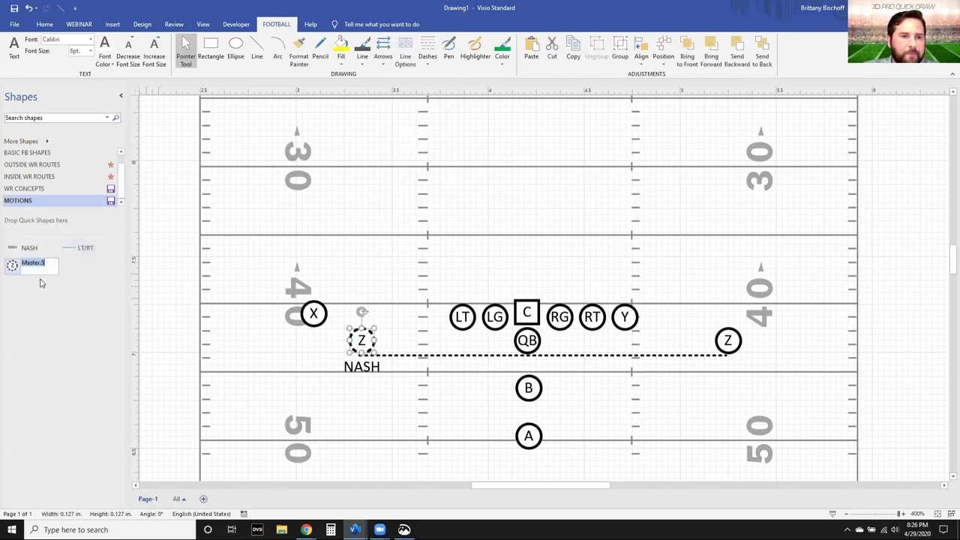
{"action": "type", "text": "STARTING P"}
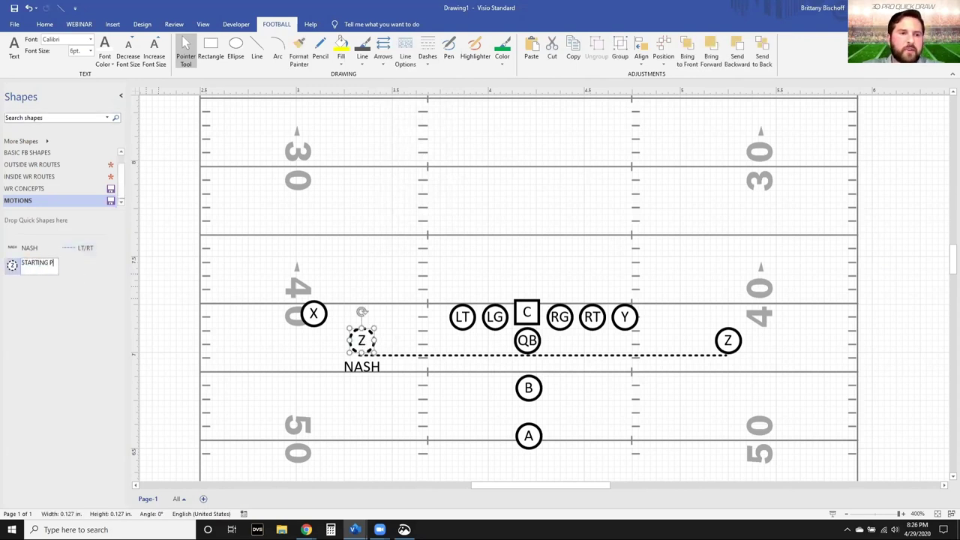
{"action": "type", "text": "T"}
{"action": "key", "text": "Return"}
{"action": "left_click", "coordinate": [486, 365]}
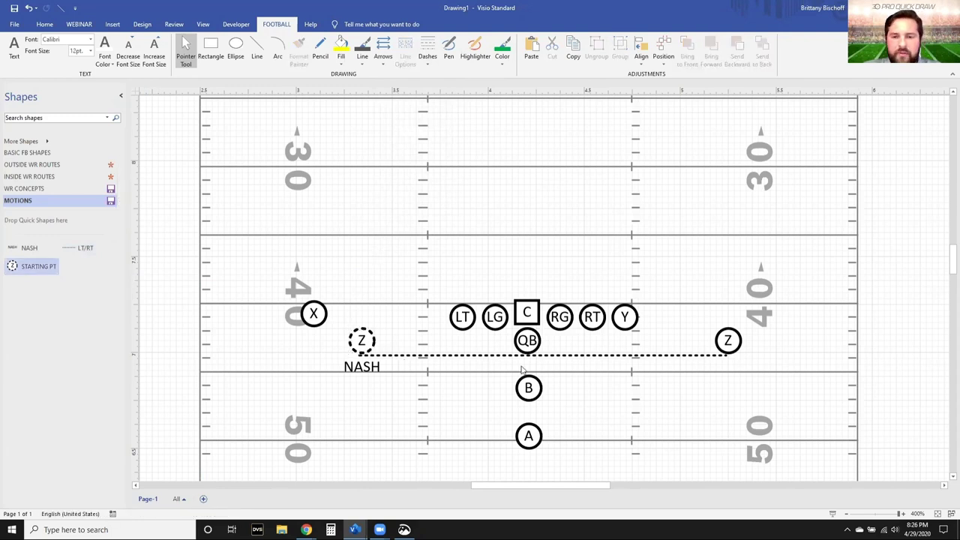
Step: Delete the dashed Z circle and the NASH label from the field
{"action": "left_click", "coordinate": [369, 346]}
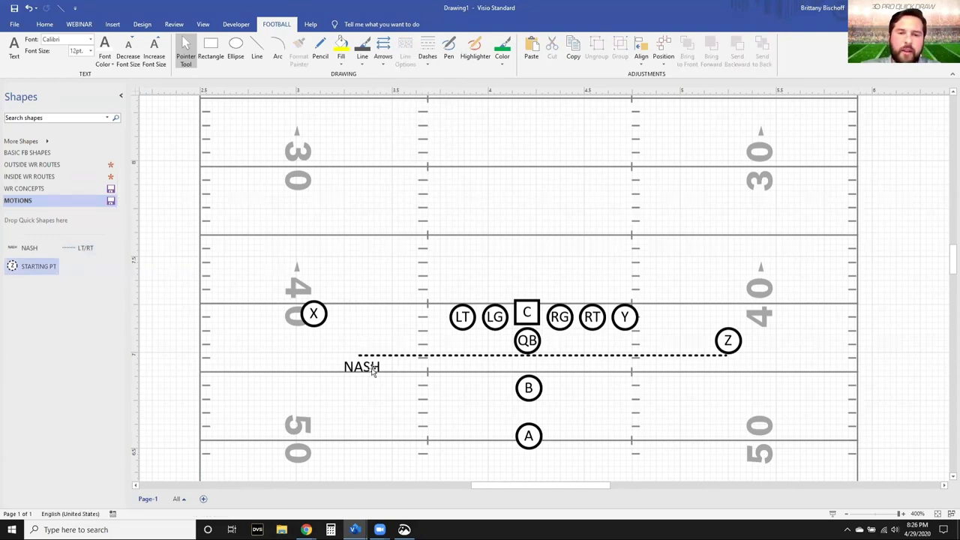
{"action": "left_click", "coordinate": [372, 369]}
{"action": "key", "text": "Delete"}
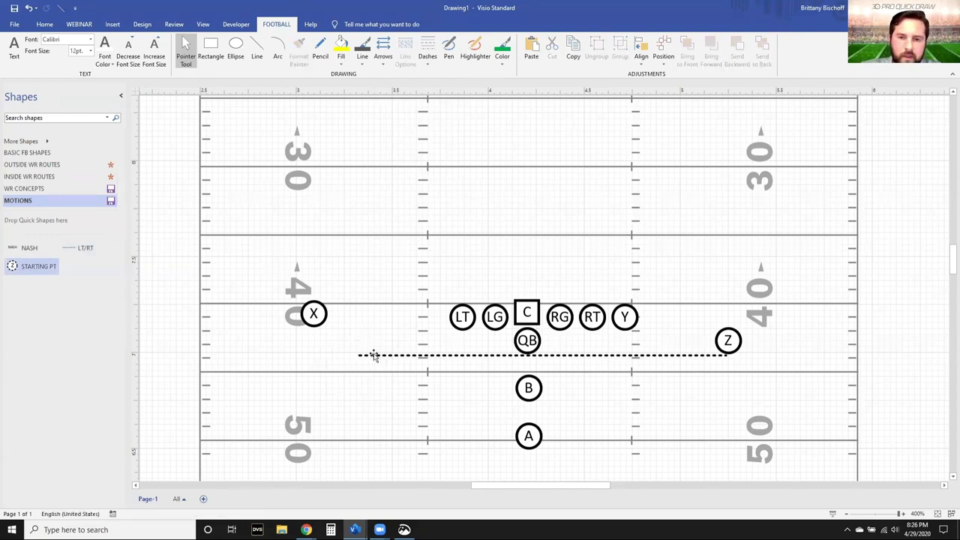
Step: Shorten the dashed motion line under the Z player to about 0.364 in and delete it from the field
{"action": "left_click", "coordinate": [375, 355]}
{"action": "left_click_drag", "start_coordinate": [359, 356], "coordinate": [657, 356]}
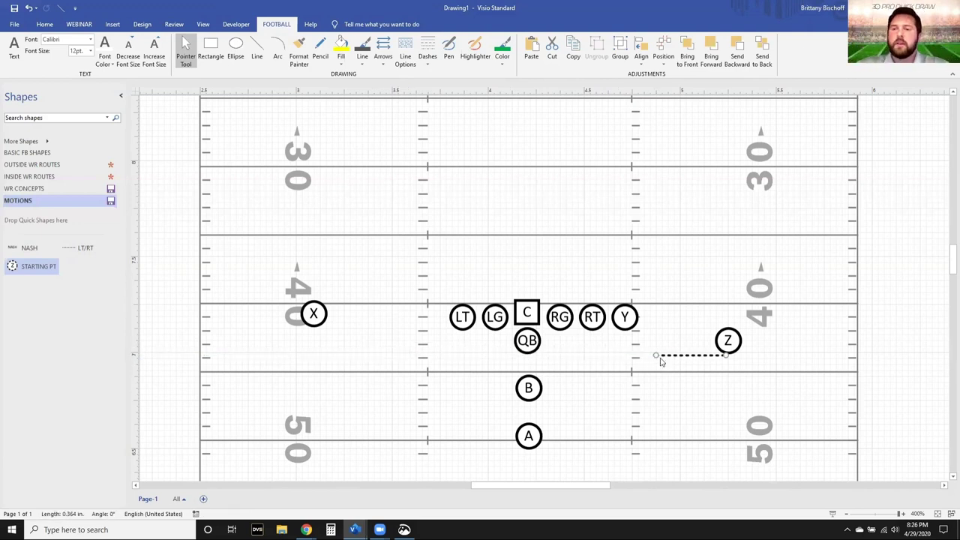
{"action": "left_click_drag", "start_coordinate": [657, 356], "coordinate": [660, 361]}
{"action": "key", "text": "Delete"}
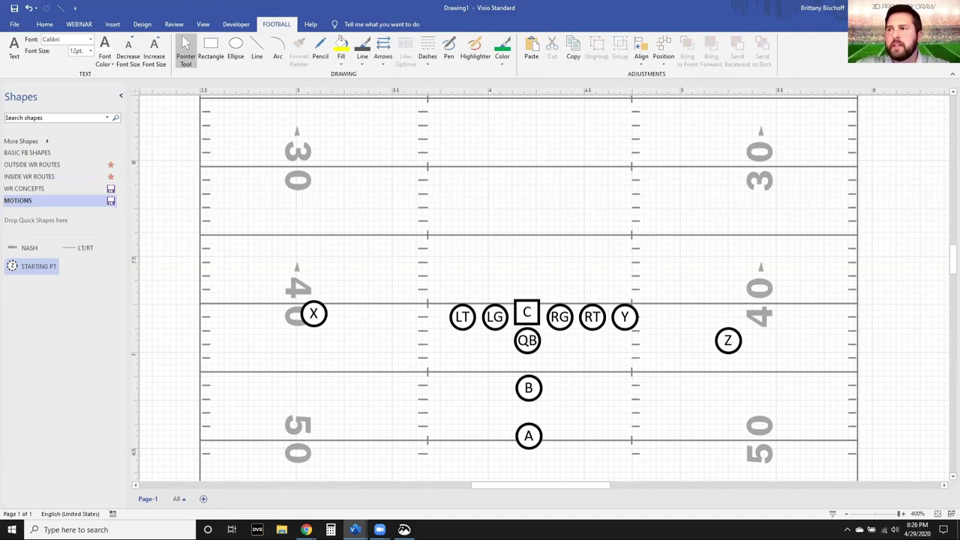
Step: Move the A player circle slightly up the field, closer to the B player
{"action": "left_click", "coordinate": [306, 529]}
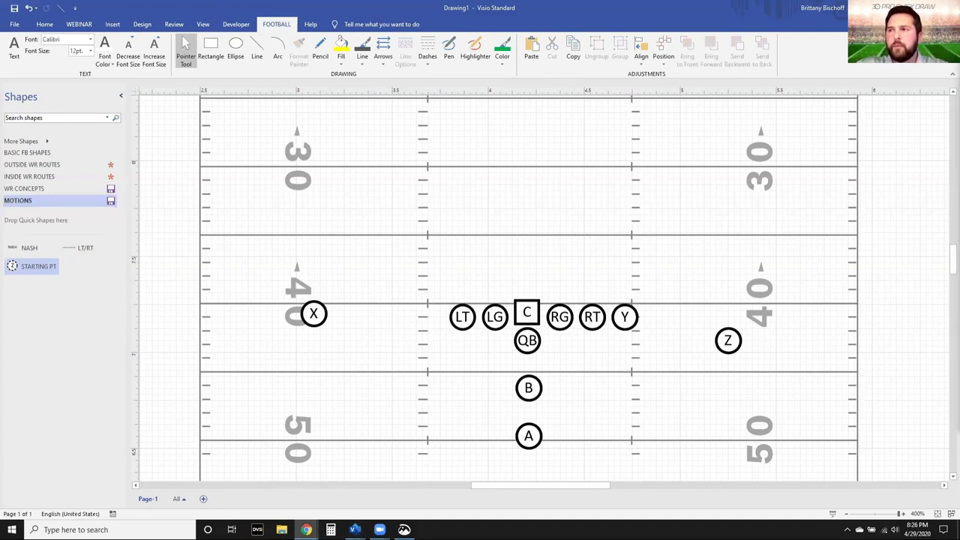
{"action": "left_click", "coordinate": [534, 440]}
{"action": "left_click_drag", "start_coordinate": [529, 437], "coordinate": [529, 425]}
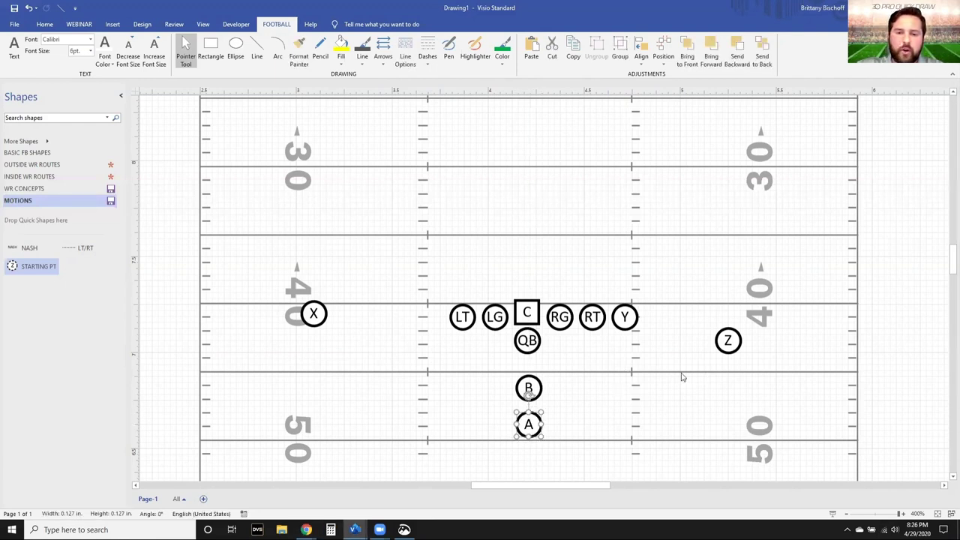
{"action": "left_click", "coordinate": [722, 344]}
{"action": "left_click", "coordinate": [705, 351]}
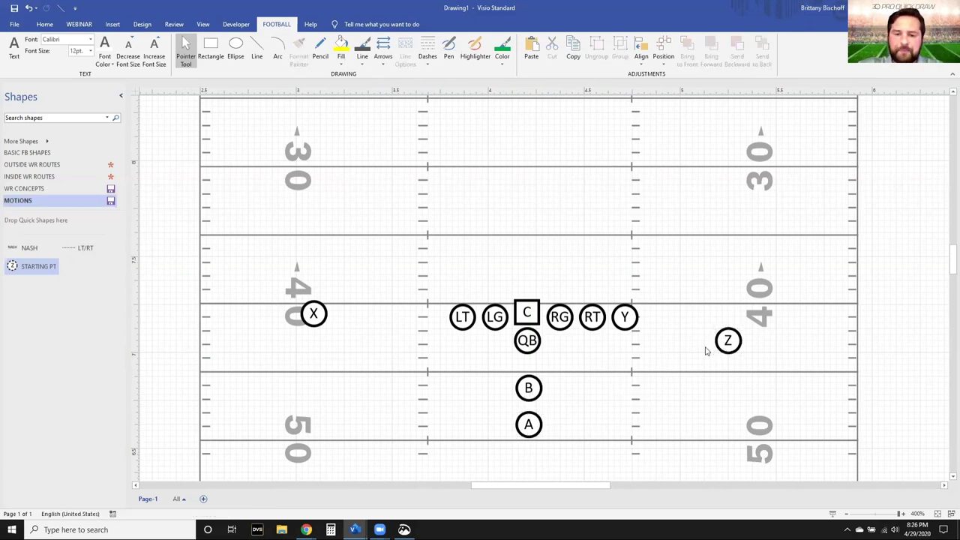
Step: Draw a horizontal arrow line about 0.406 in long from the Z player inward to just outside Y
{"action": "key", "text": "ctrl+6"}
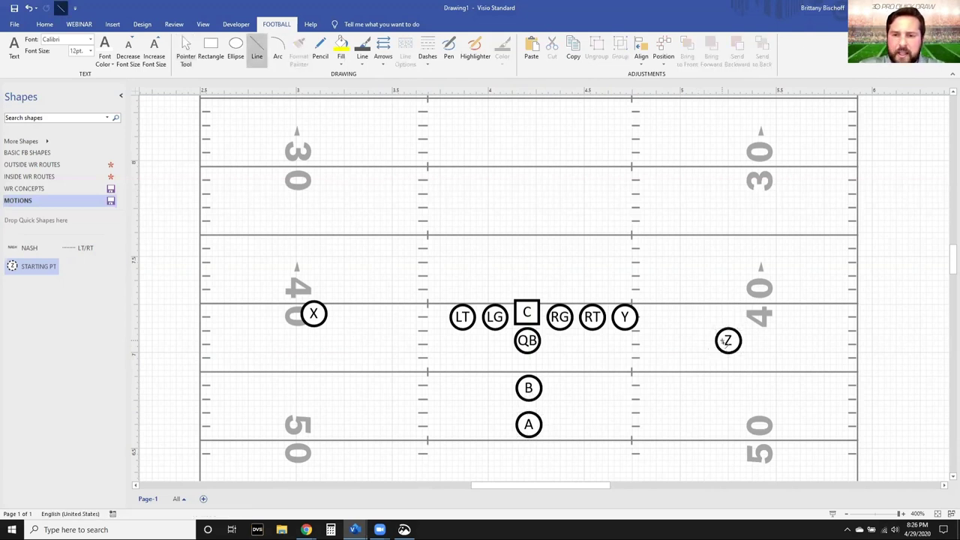
{"action": "left_click_drag", "start_coordinate": [697, 340], "coordinate": [638, 340]}
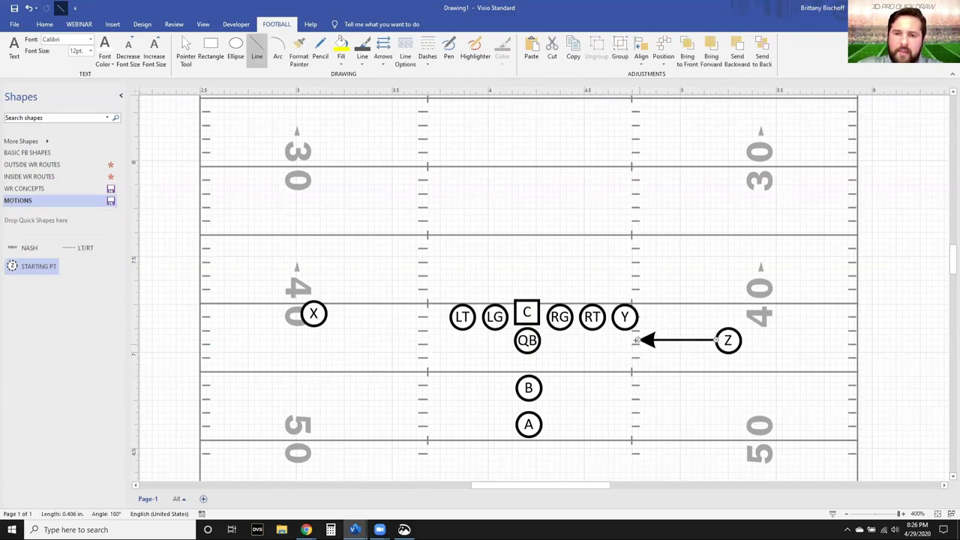
{"action": "key", "text": "ctrl+1"}
{"action": "key", "text": "Escape"}
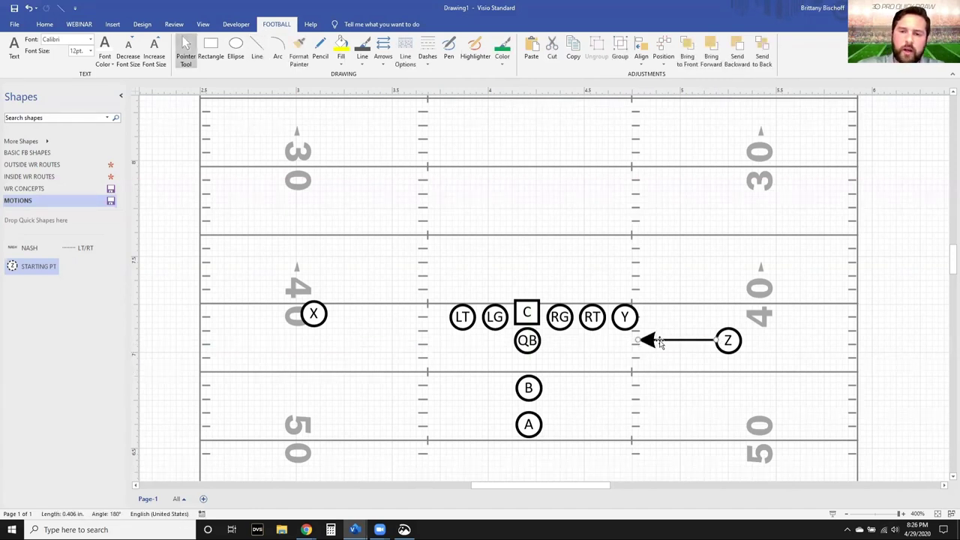
Step: Replace Z's arrow with a straight line without arrowheads, about 0.44 in long, running inward from Z toward the formation
{"action": "key", "text": "ctrl+z"}
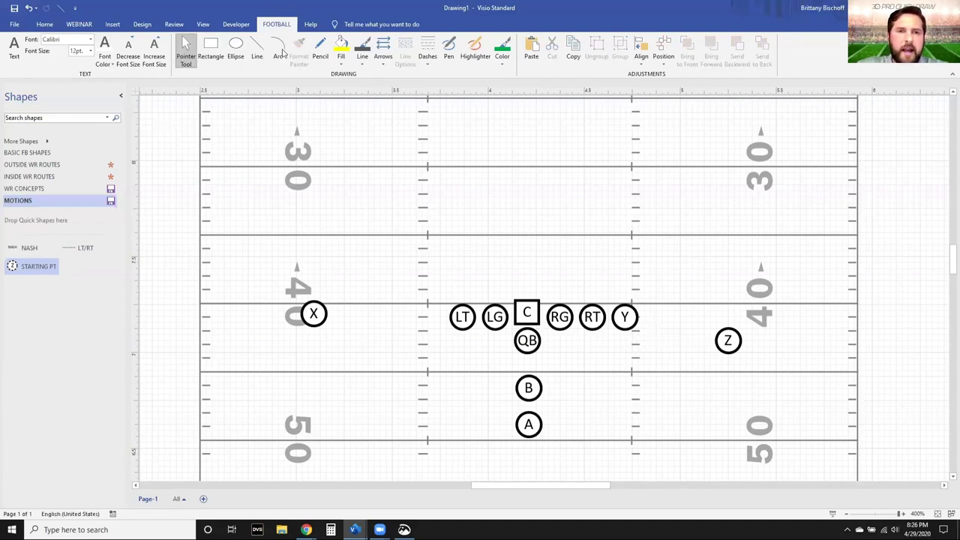
{"action": "left_click", "coordinate": [384, 49]}
{"action": "left_click", "coordinate": [417, 84]}
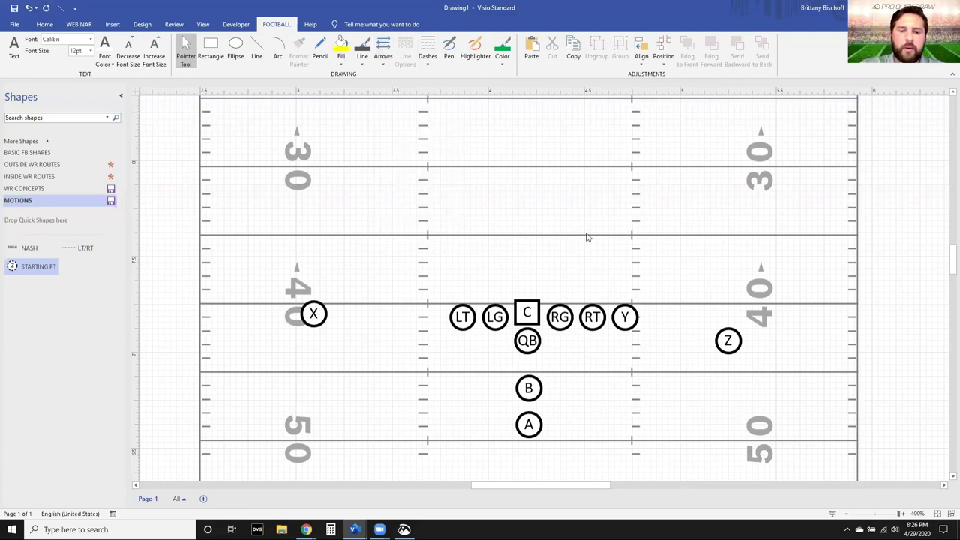
{"action": "key", "text": "ctrl+6"}
{"action": "left_click_drag", "start_coordinate": [714, 340], "coordinate": [632, 339]}
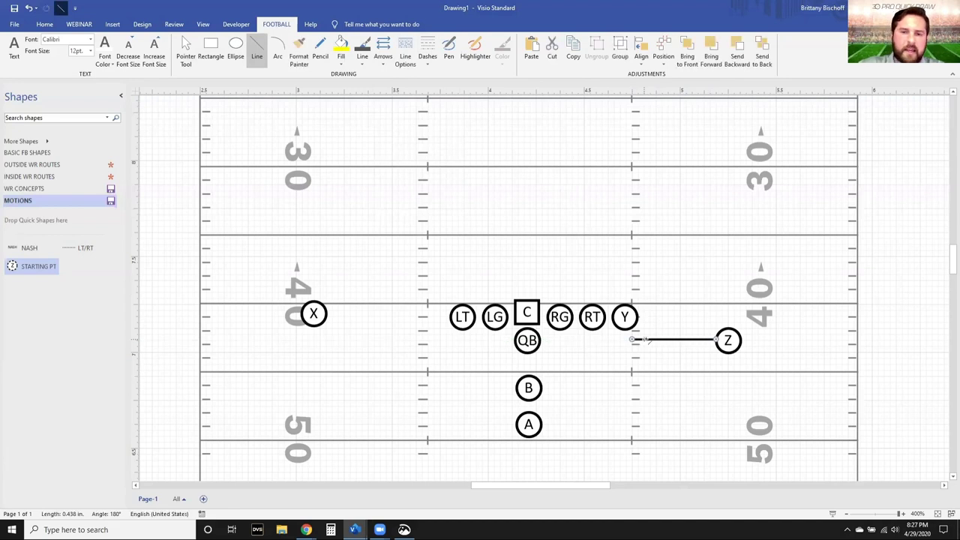
Step: Extend Z's line with an arc curving behind A, about 0.97 by 0.63 in overall, and give the path a short-dash pattern
{"action": "left_click", "coordinate": [277, 54]}
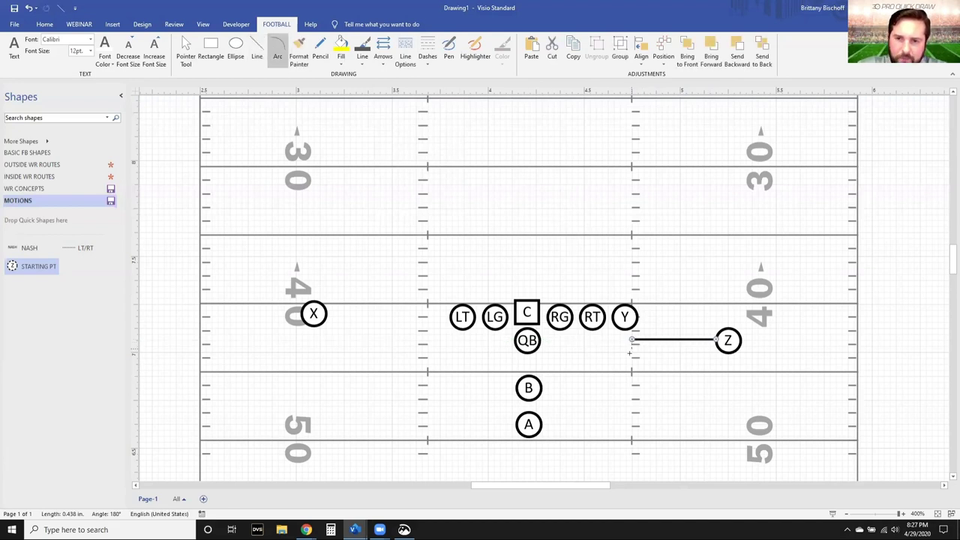
{"action": "left_click_drag", "start_coordinate": [591, 430], "coordinate": [530, 460]}
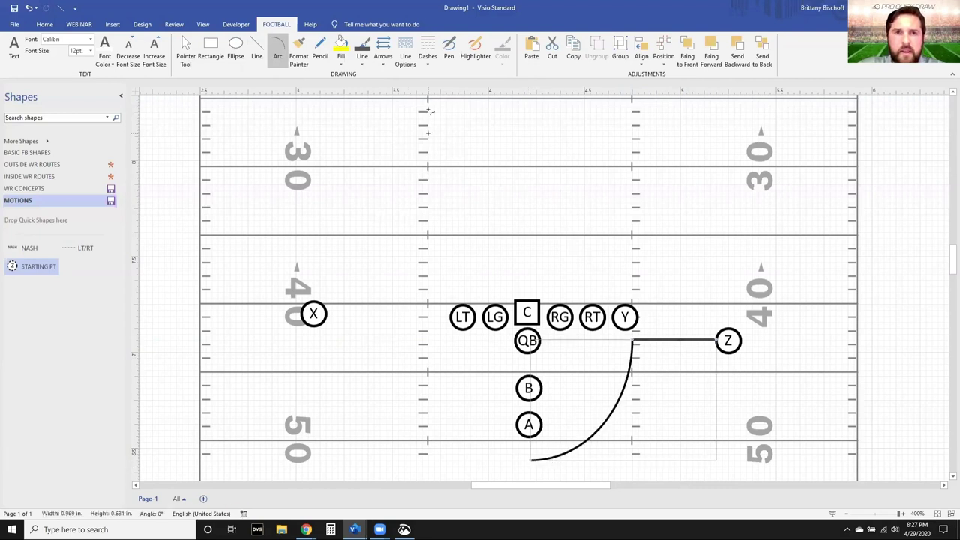
{"action": "left_click", "coordinate": [427, 56]}
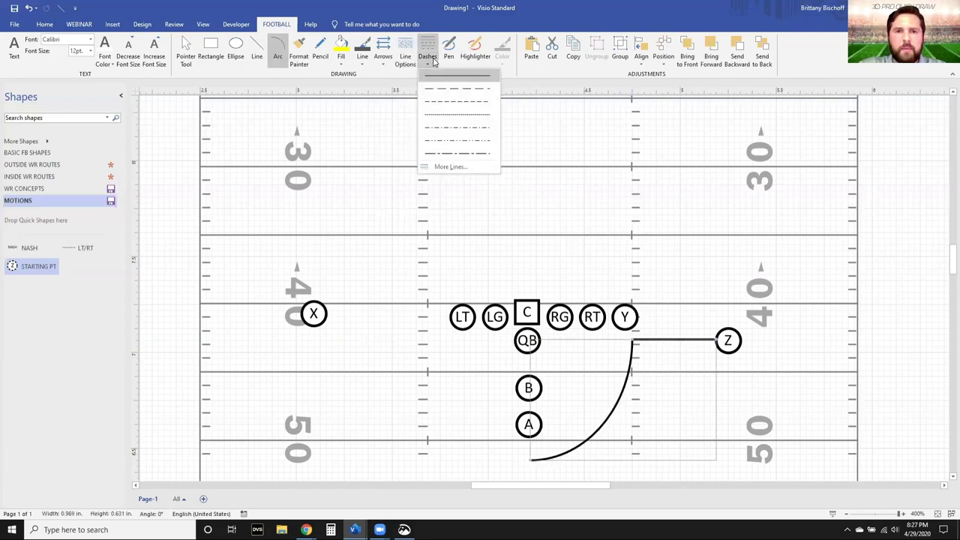
{"action": "left_click", "coordinate": [456, 118]}
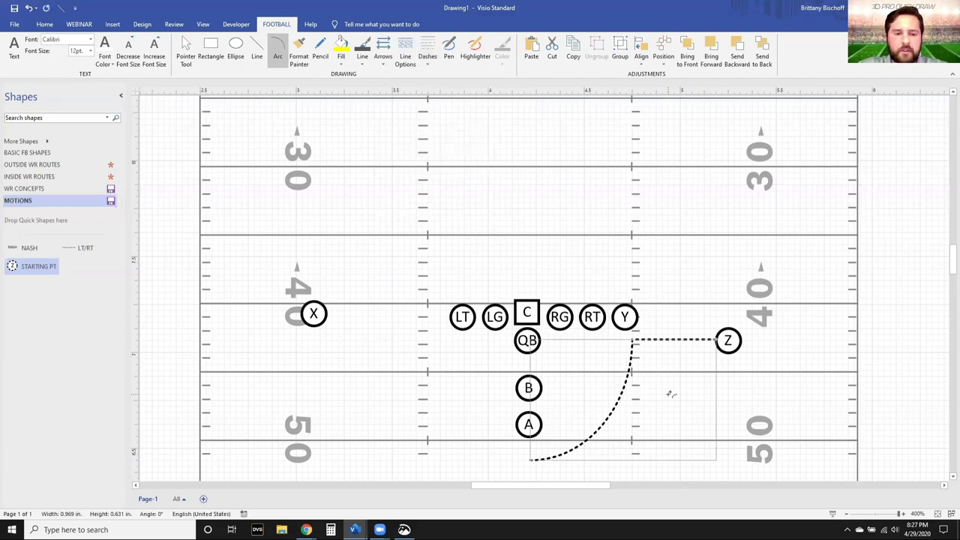
Step: Add the dashed curved motion path to the MOTIONS stencil and name it GHOST RT/LT
{"action": "key", "text": "ctrl+1"}
{"action": "left_click_drag", "start_coordinate": [630, 381], "coordinate": [82, 271]}
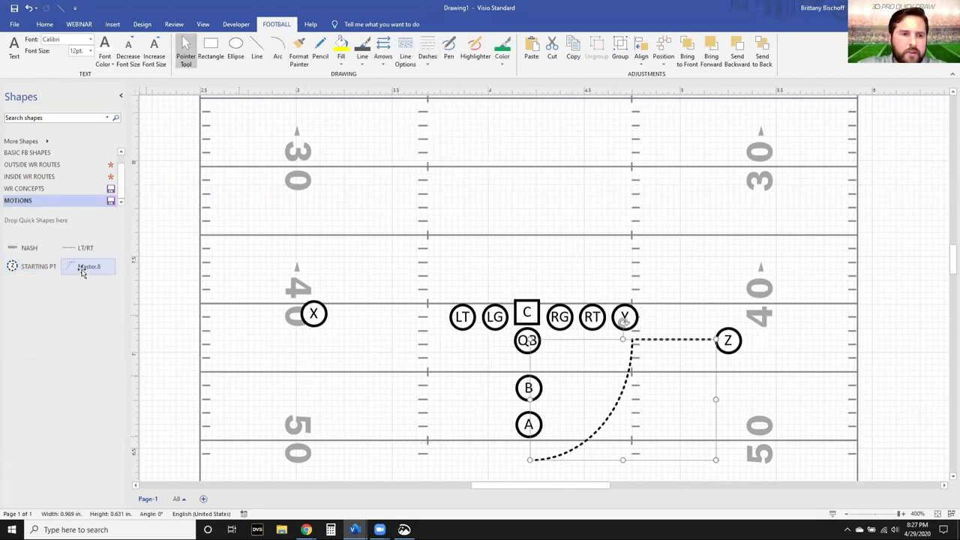
{"action": "left_click", "coordinate": [83, 267]}
{"action": "type", "text": "GHOST RT/LT"}
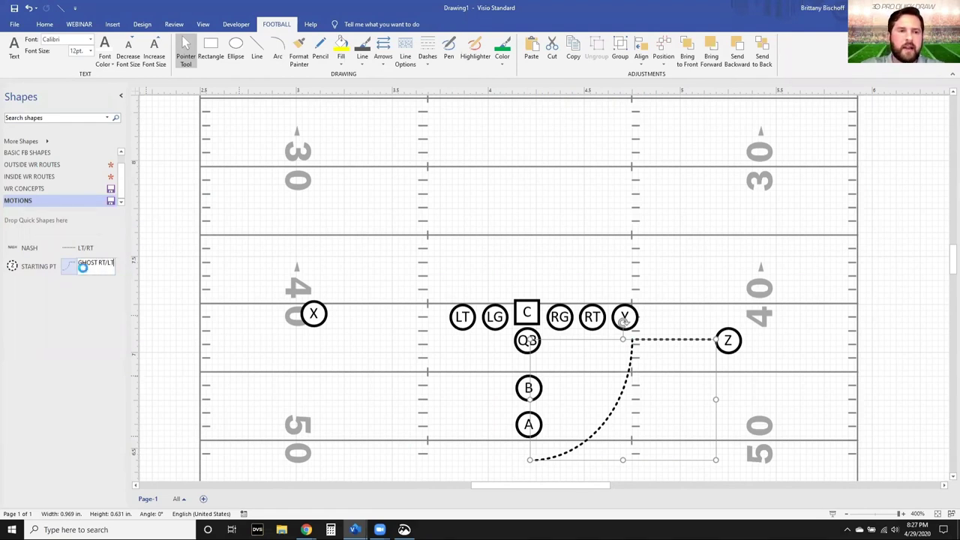
{"action": "key", "text": "Return"}
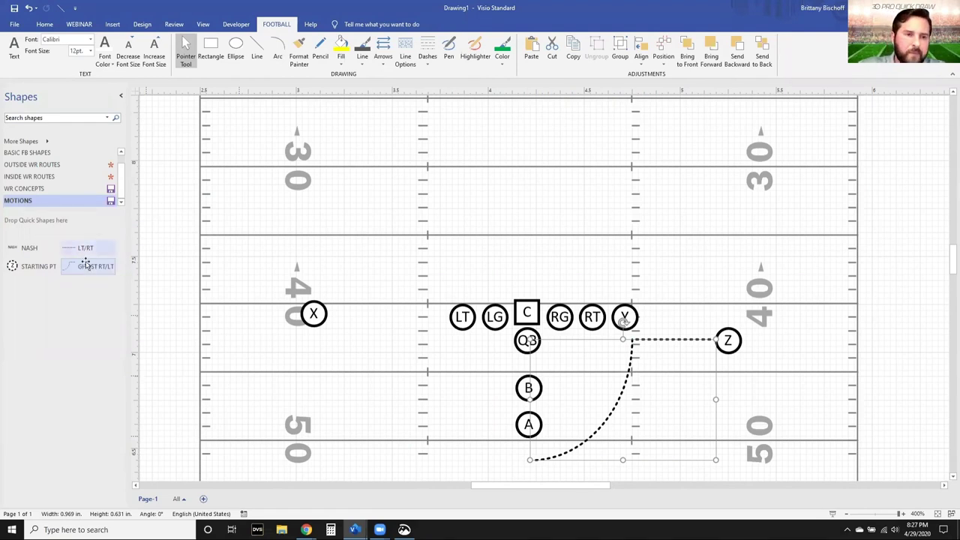
Step: Place a GHOST RT/LT shape on the field, flip it horizontally, and add it to the MOTIONS stencil as GHOST LT/RT
{"action": "left_click_drag", "start_coordinate": [82, 266], "coordinate": [438, 262]}
{"action": "key", "text": "ctrl+h"}
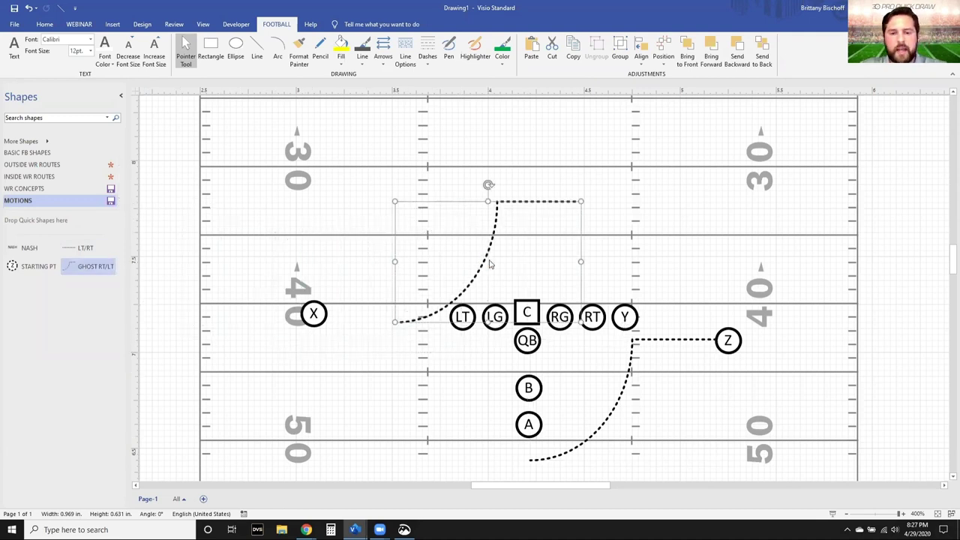
{"action": "left_click_drag", "start_coordinate": [480, 216], "coordinate": [72, 288]}
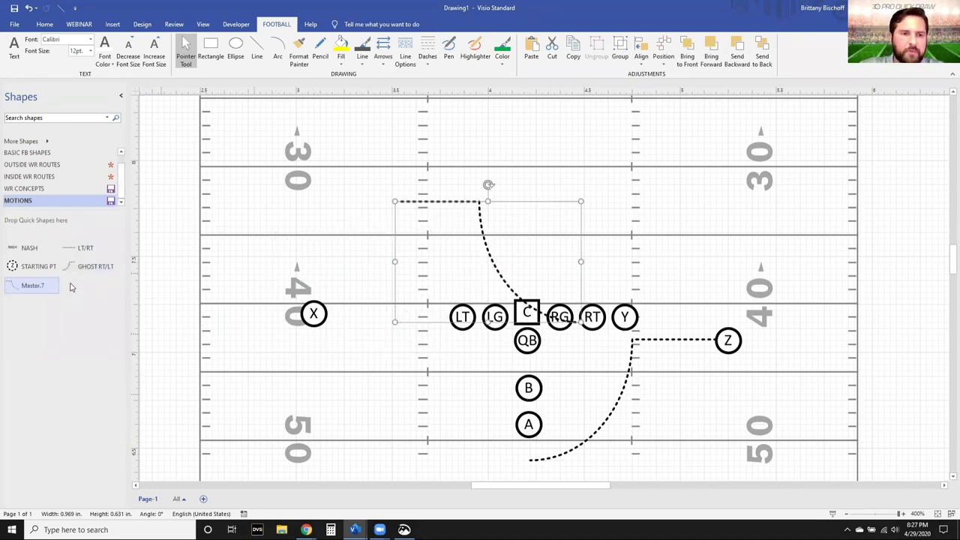
{"action": "left_click", "coordinate": [36, 282]}
{"action": "type", "text": "GHOST"}
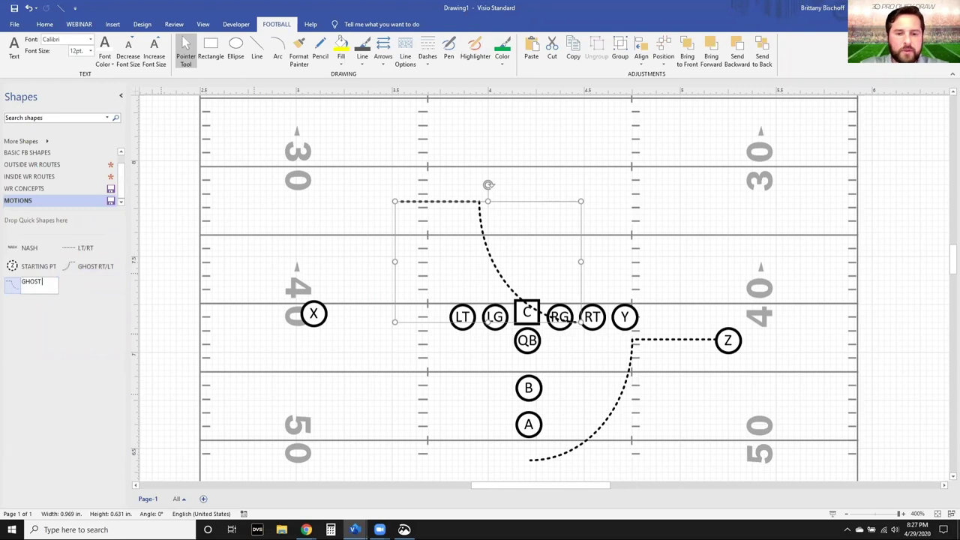
{"action": "type", "text": " LT/RT"}
{"action": "key", "text": "Return"}
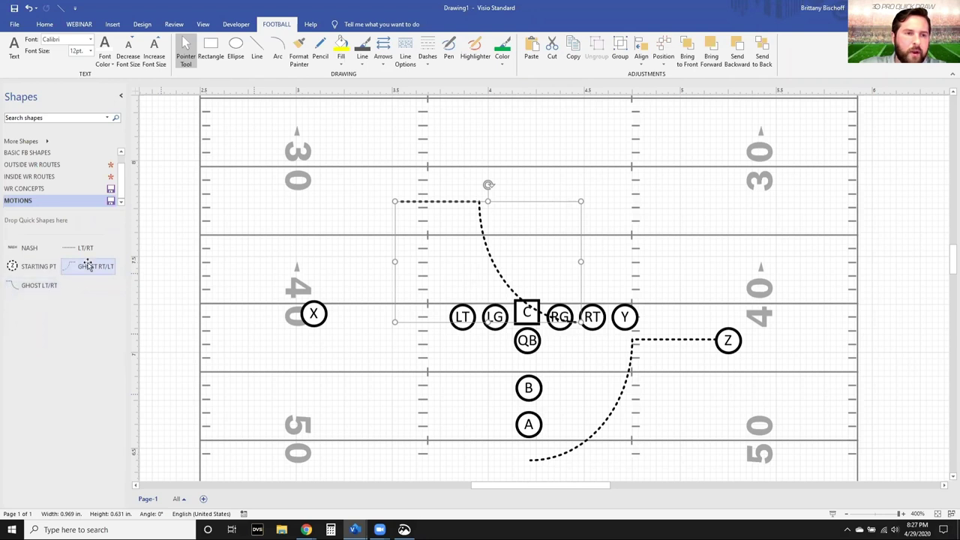
Step: Narrow the Shapes pane to one column and order the MOTIONS shapes as NASH, STARTING PT, LT/RT, GHOST LT/RT, GHOST RT/LT
{"action": "left_click_drag", "start_coordinate": [130, 261], "coordinate": [72, 260]}
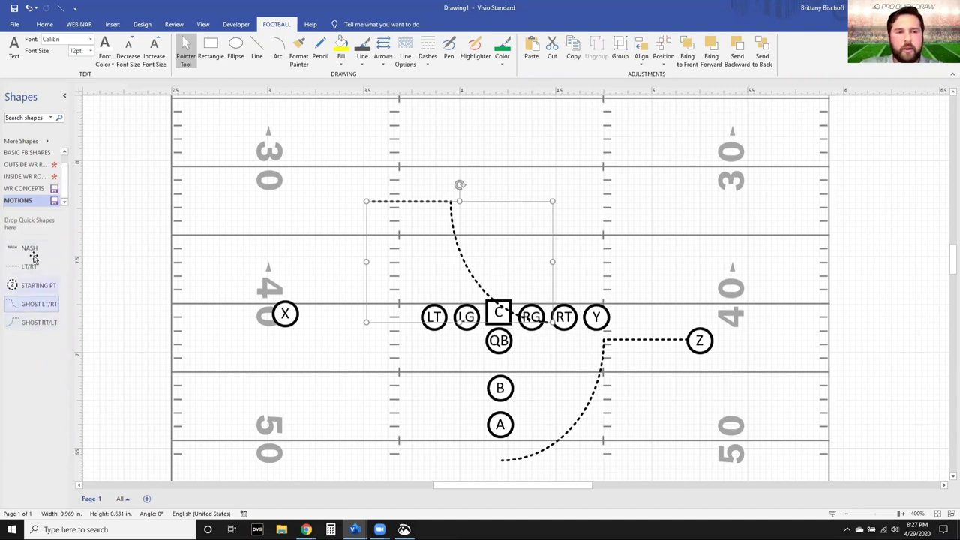
{"action": "left_click_drag", "start_coordinate": [30, 291], "coordinate": [29, 264]}
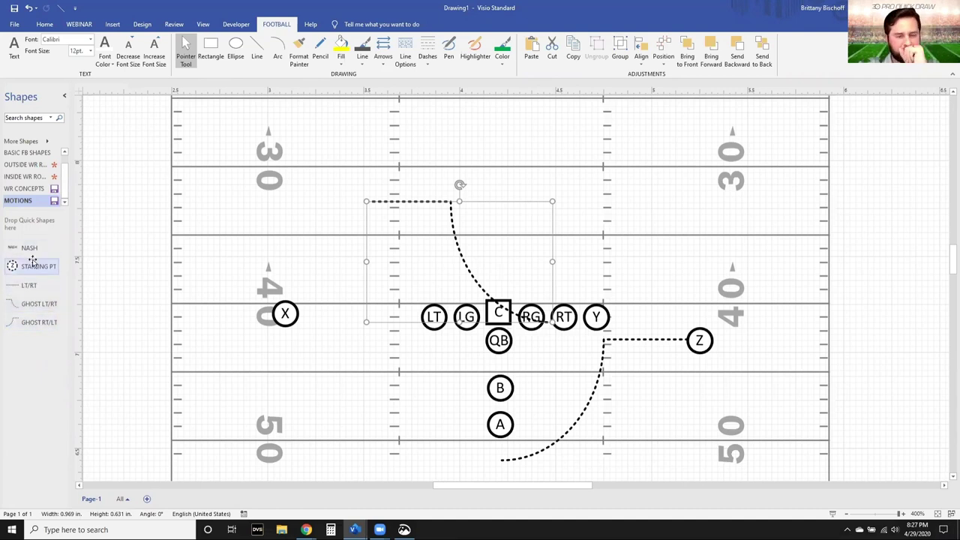
Step: Delete both dashed ghost motion paths from the field
{"action": "left_click", "coordinate": [362, 348]}
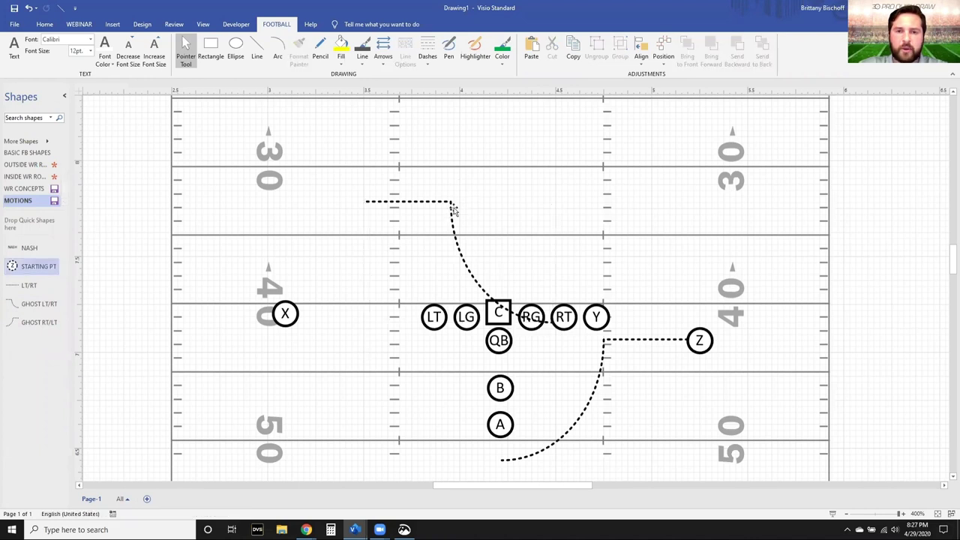
{"action": "left_click", "coordinate": [453, 205]}
{"action": "key", "text": "Delete"}
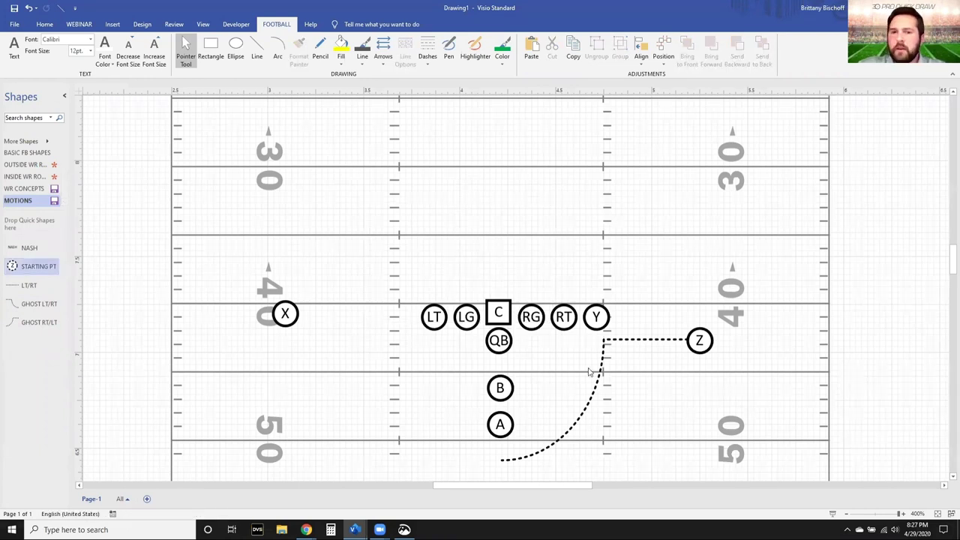
{"action": "left_click", "coordinate": [649, 342]}
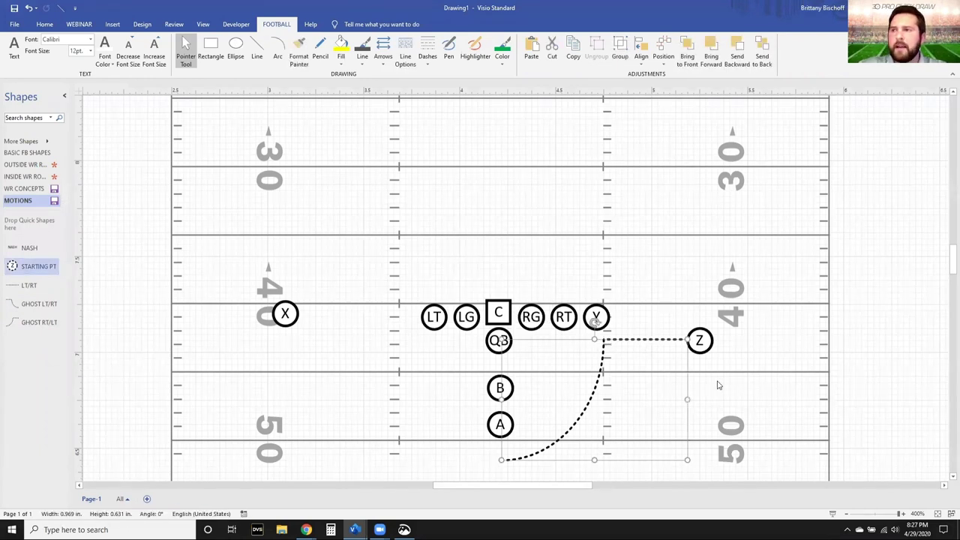
{"action": "key", "text": "Delete"}
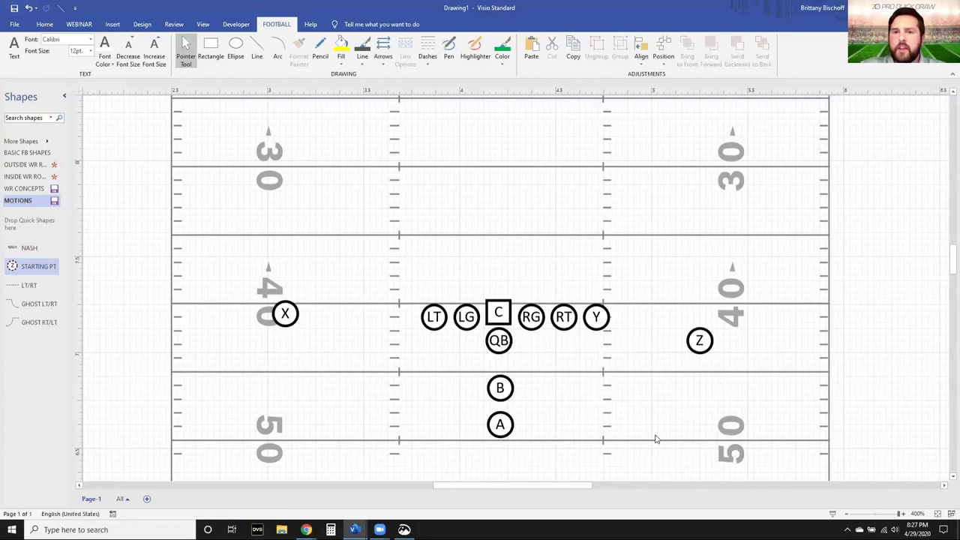
Step: Move Z inward closer to Y and draw a three-segment line from Z toward QB and back, about 0.64 by 0.12 in
{"action": "scroll", "coordinate": [686, 340], "scroll_direction": "up", "scroll_amount": 3}
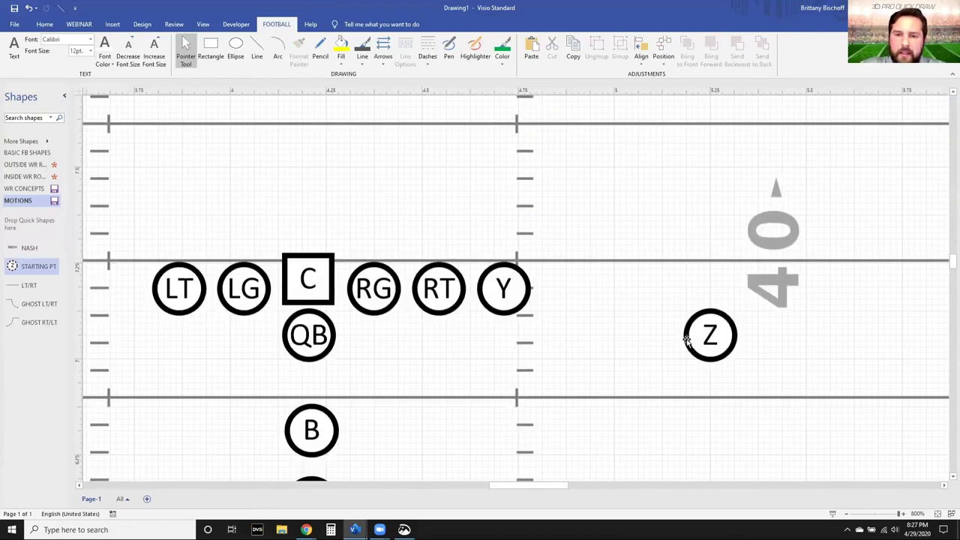
{"action": "left_click_drag", "start_coordinate": [708, 336], "coordinate": [616, 340]}
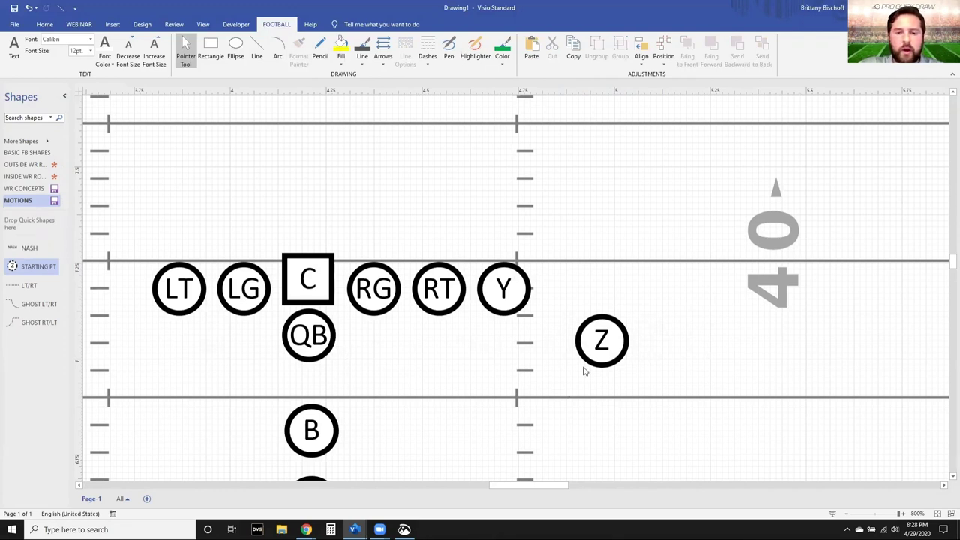
{"action": "key", "text": "ctrl+6"}
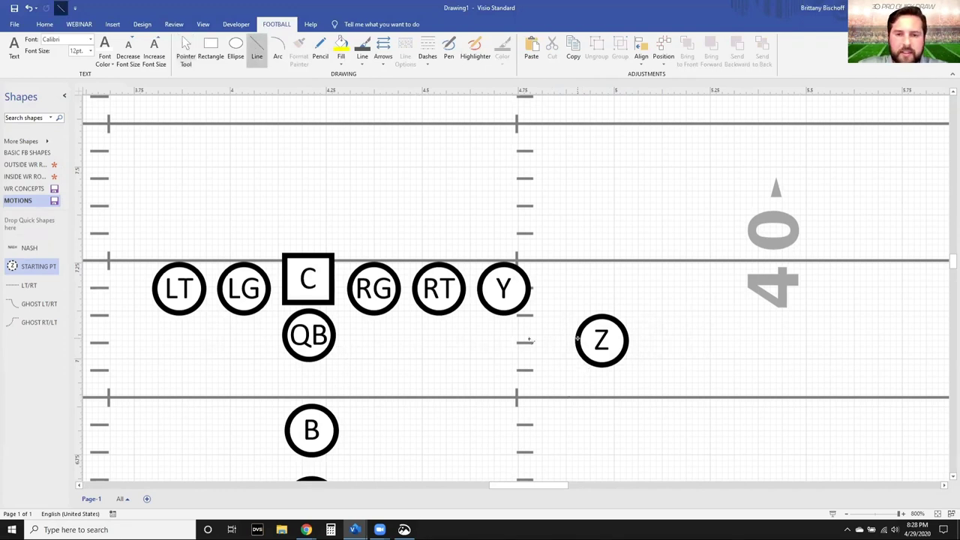
{"action": "mouse_move", "coordinate": [576, 339]}
{"action": "left_mouse_down"}
{"action": "mouse_move", "coordinate": [356, 338]}
{"action": "mouse_move", "coordinate": [357, 380]}
{"action": "mouse_move", "coordinate": [528, 380]}
{"action": "left_mouse_up"}
{"action": "left_click_drag", "start_coordinate": [604, 380], "coordinate": [604, 381]}
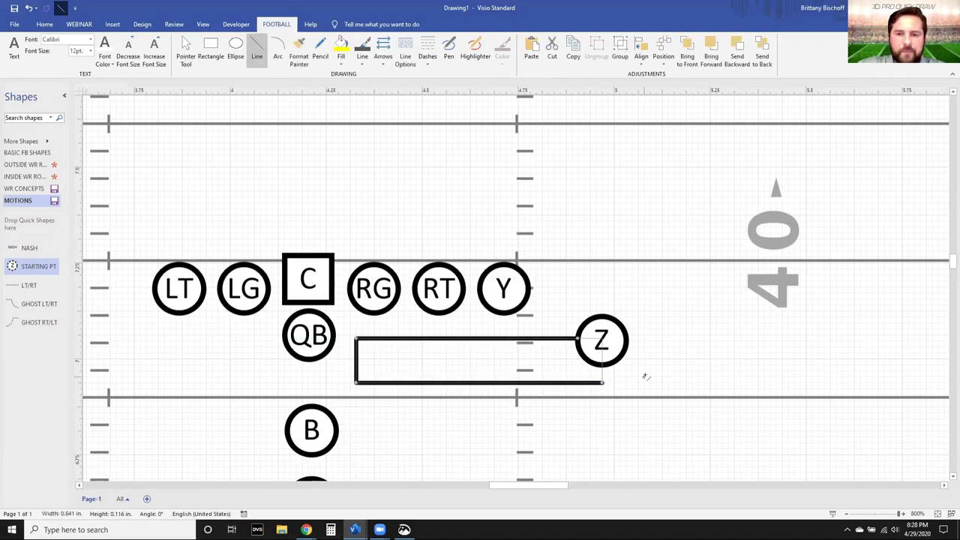
{"action": "key", "text": "ctrl+1"}
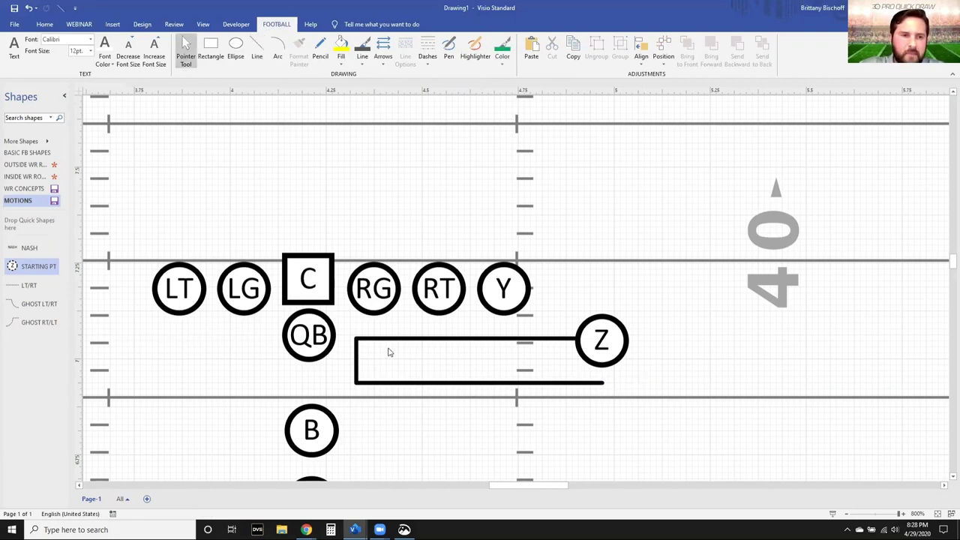
Step: Copy the dashed format from a temporary GHOST LT/RT shape onto Z's three-segment path using Format Painter, and delete the temporary shape
{"action": "left_click_drag", "start_coordinate": [30, 286], "coordinate": [507, 191]}
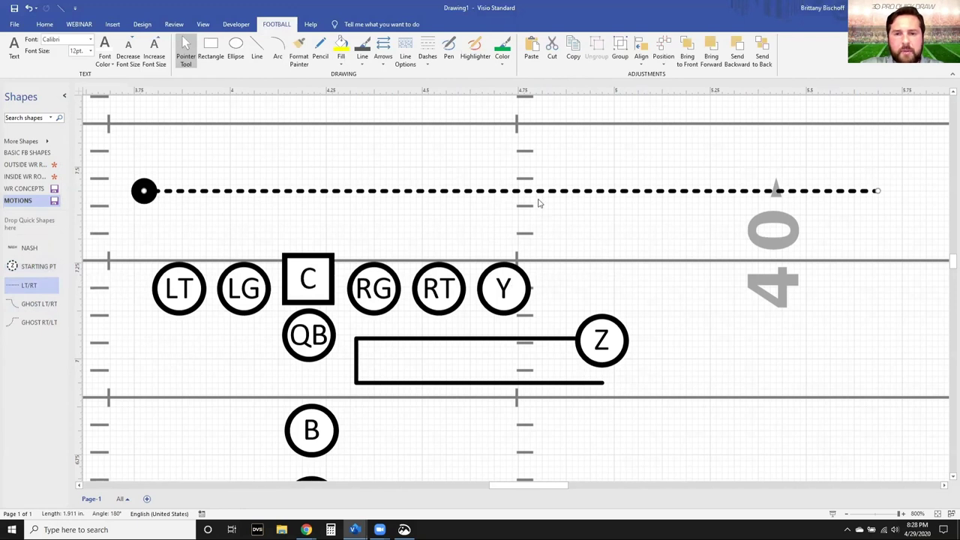
{"action": "key", "text": "Delete"}
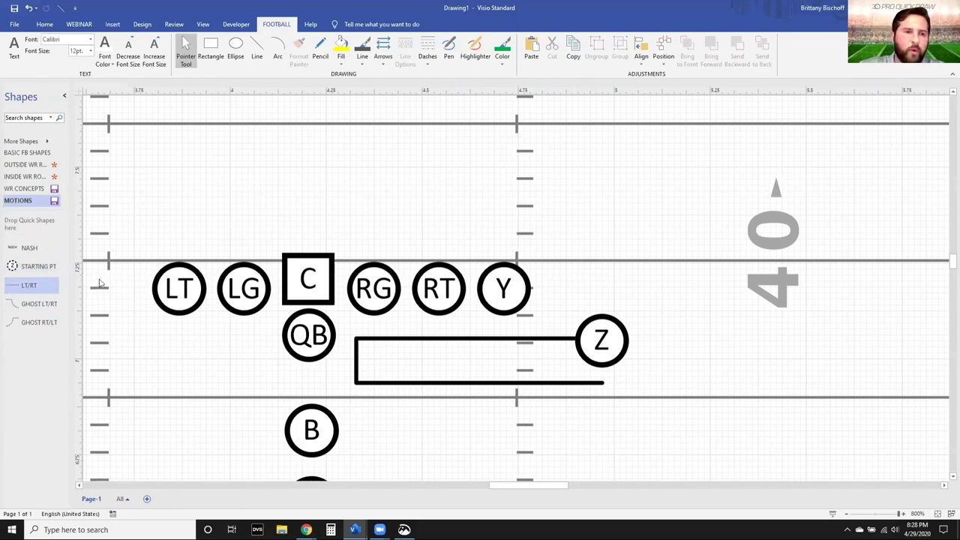
{"action": "left_click_drag", "start_coordinate": [30, 303], "coordinate": [663, 221]}
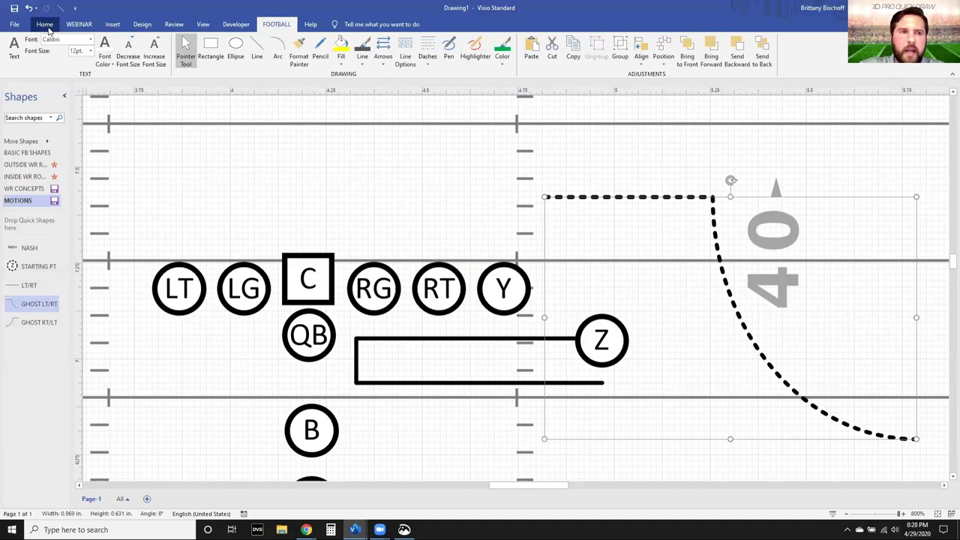
{"action": "left_click", "coordinate": [299, 54]}
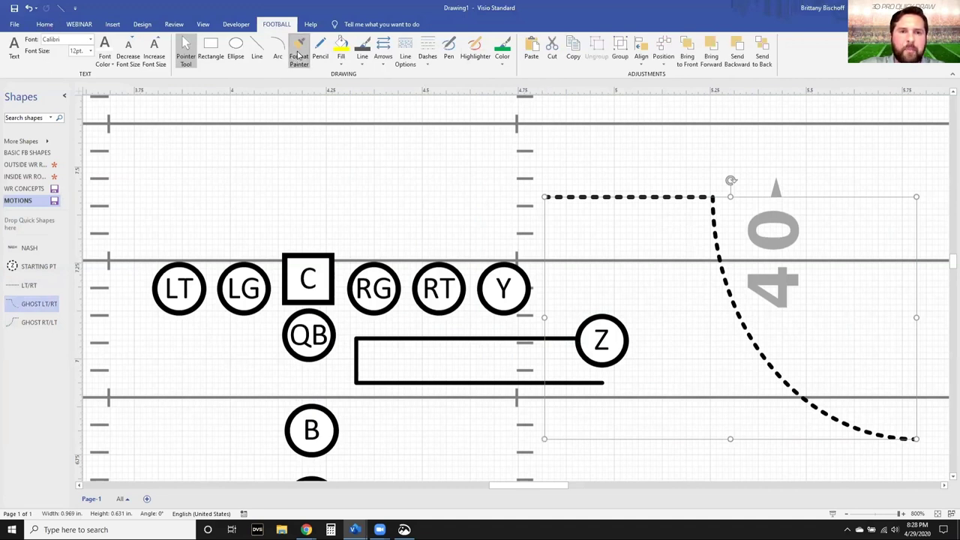
{"action": "left_click", "coordinate": [414, 384]}
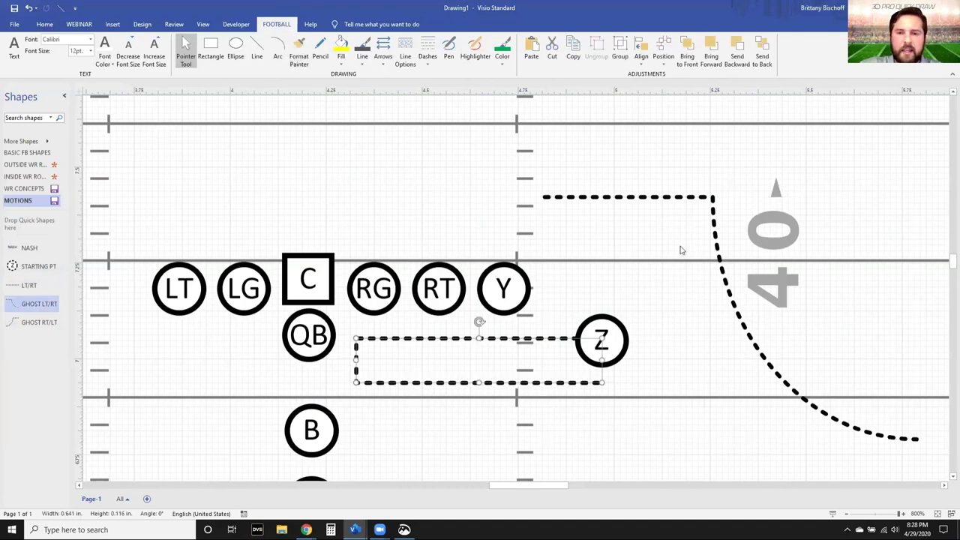
{"action": "left_click", "coordinate": [712, 212]}
{"action": "key", "text": "Delete"}
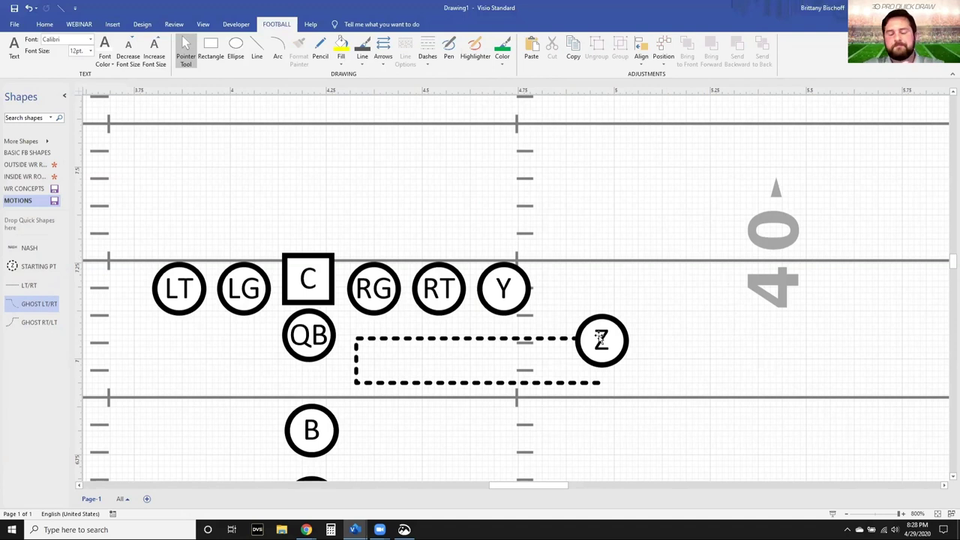
Step: Move Z straight down onto the end of the dashed path's lower segment
{"action": "left_click_drag", "start_coordinate": [606, 339], "coordinate": [607, 382]}
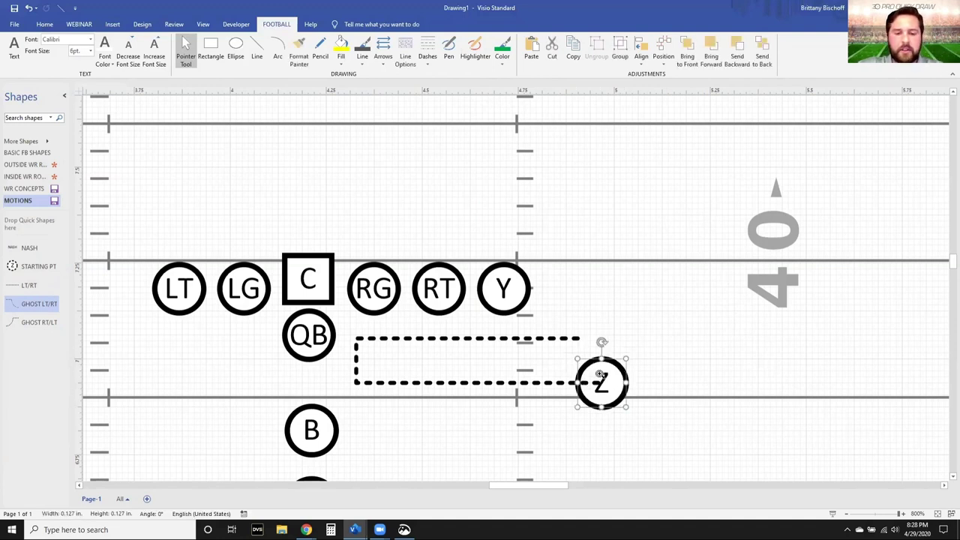
{"action": "left_click", "coordinate": [502, 339]}
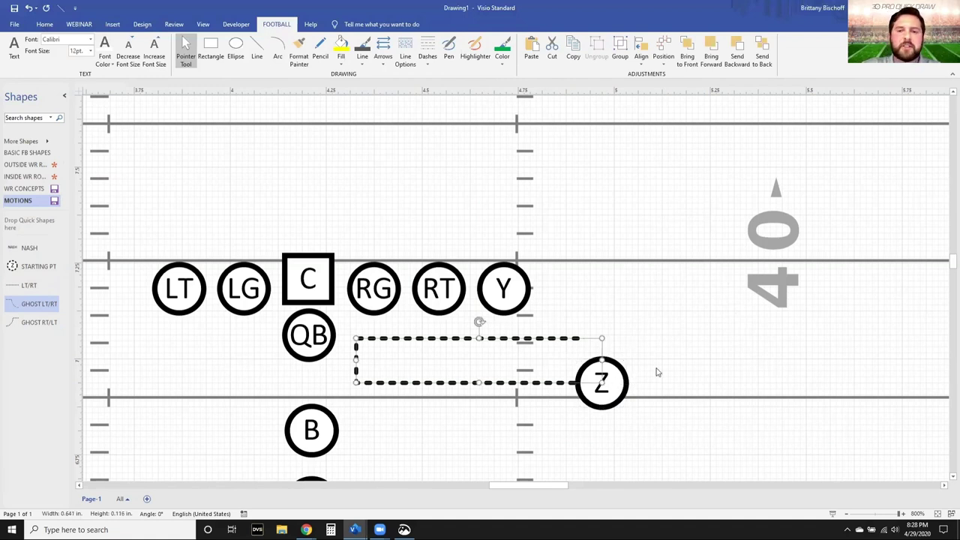
{"action": "left_click", "coordinate": [660, 323]}
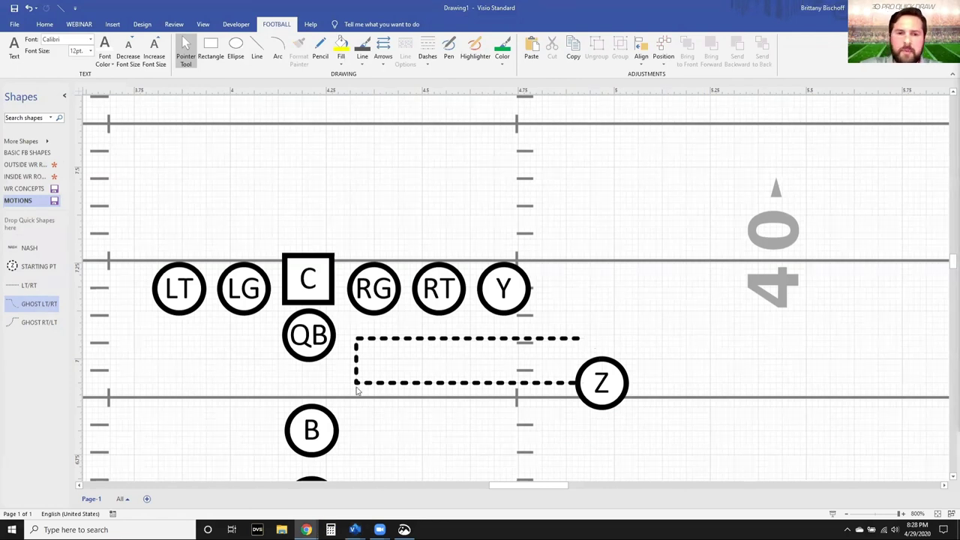
Step: Delete Z's three-segment dashed path from the field and move Z back out wide near the 40-yard number
{"action": "scroll", "coordinate": [357, 391], "scroll_direction": "down", "scroll_amount": 3}
{"action": "left_click", "coordinate": [381, 387]}
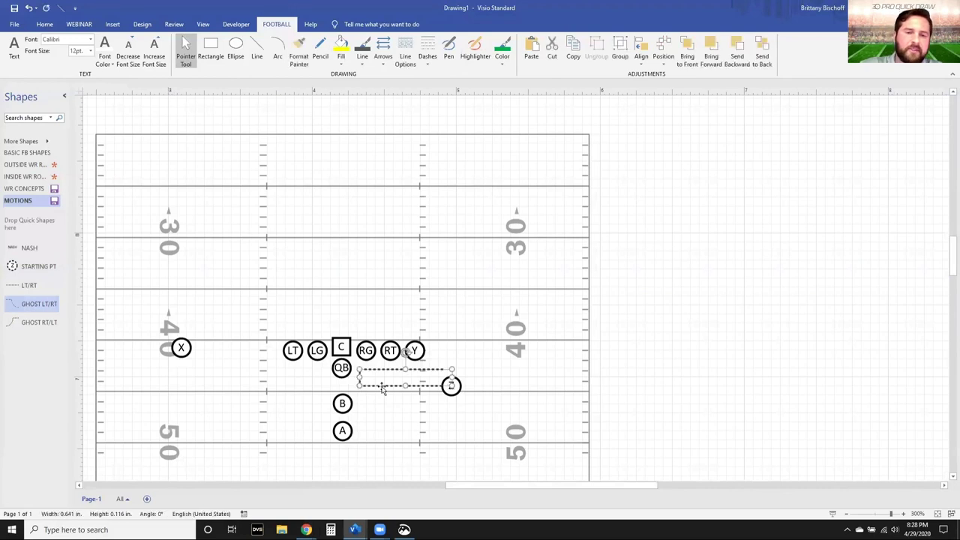
{"action": "key", "text": "Delete"}
{"action": "left_click_drag", "start_coordinate": [454, 382], "coordinate": [500, 361]}
{"action": "scroll", "coordinate": [450, 390], "scroll_direction": "left", "scroll_amount": 2}
{"action": "left_click", "coordinate": [435, 405]}
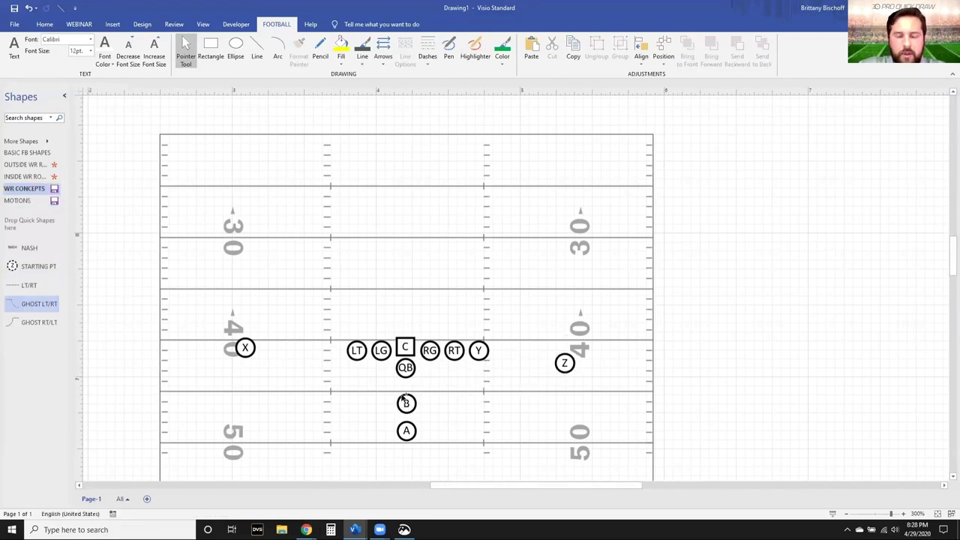
Step: Draw a two-segment line from B diagonally up toward the line and then straight out behind LG and LT, about 0.40 by 0.18 in
{"action": "scroll", "coordinate": [403, 396], "scroll_direction": "up", "scroll_amount": 2}
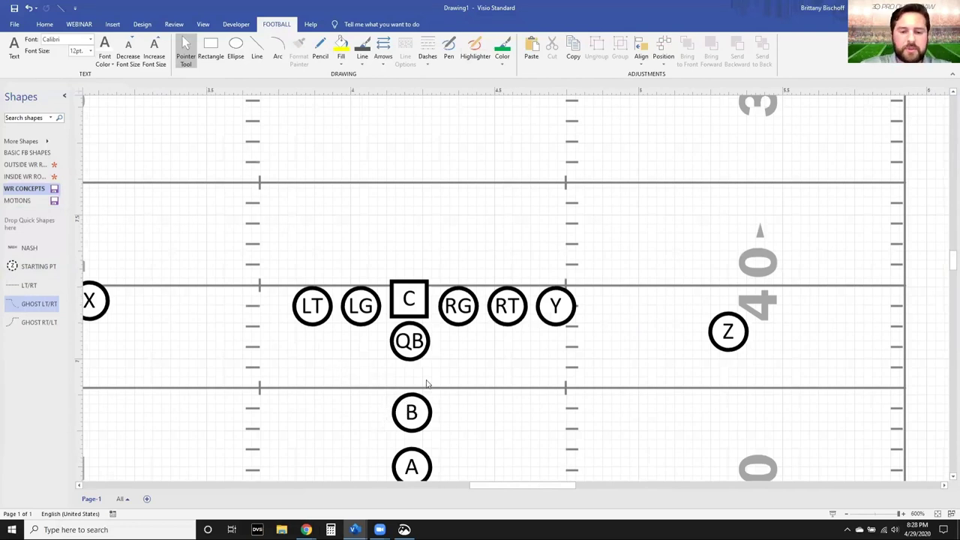
{"action": "key", "text": "ctrl+6"}
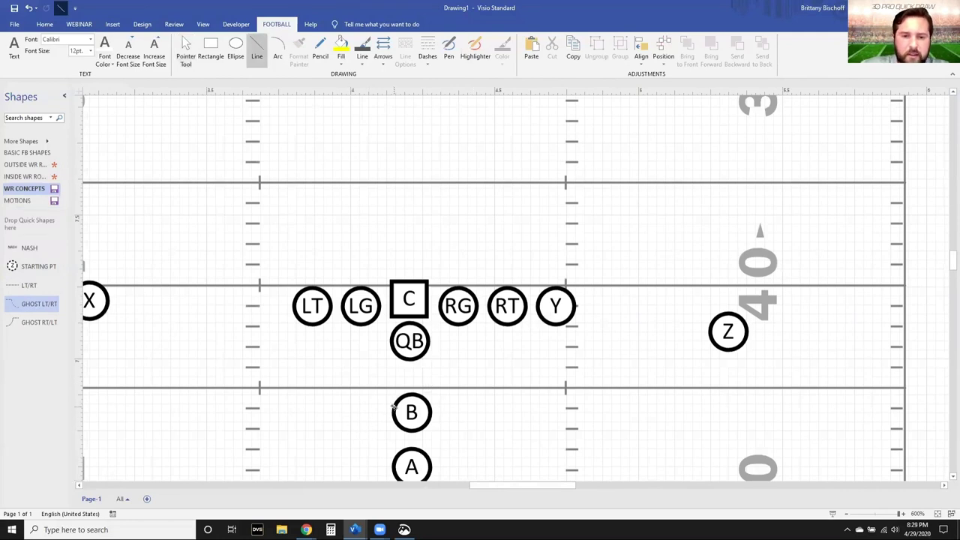
{"action": "mouse_move", "coordinate": [392, 406]}
{"action": "left_mouse_down"}
{"action": "mouse_move", "coordinate": [86, 96]}
{"action": "mouse_move", "coordinate": [367, 354]}
{"action": "mouse_move", "coordinate": [278, 354]}
{"action": "left_mouse_up"}
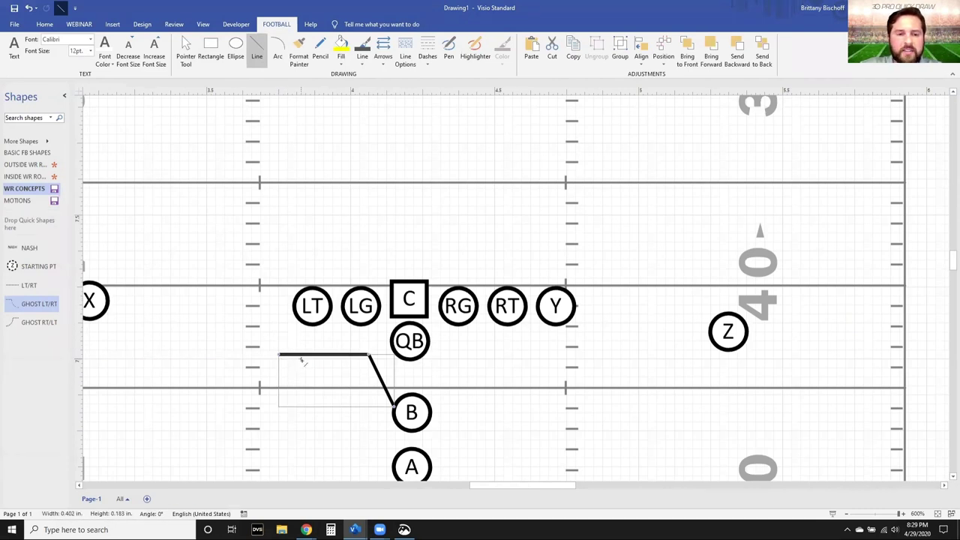
{"action": "key", "text": "ctrl+1"}
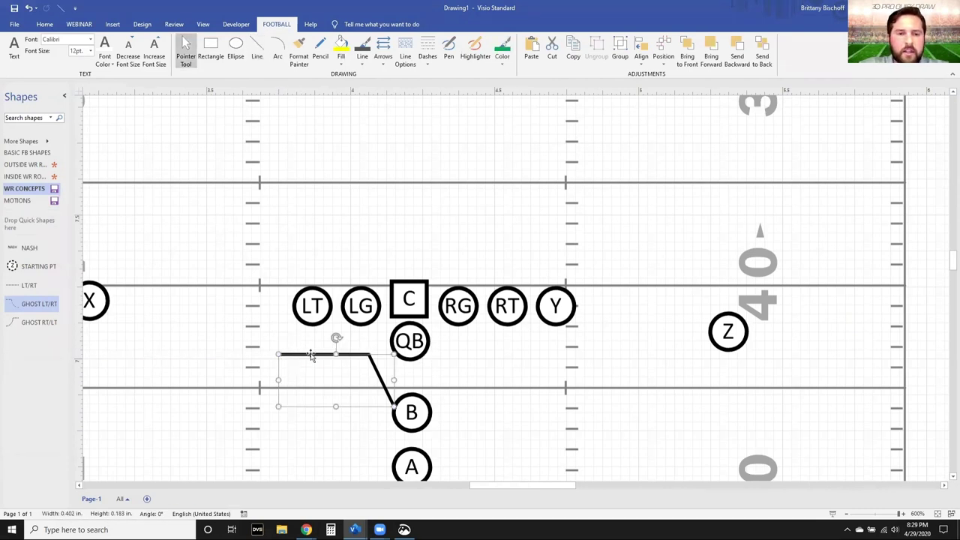
Step: Apply a short dashed line pattern to B's two-segment path
{"action": "left_click", "coordinate": [406, 59]}
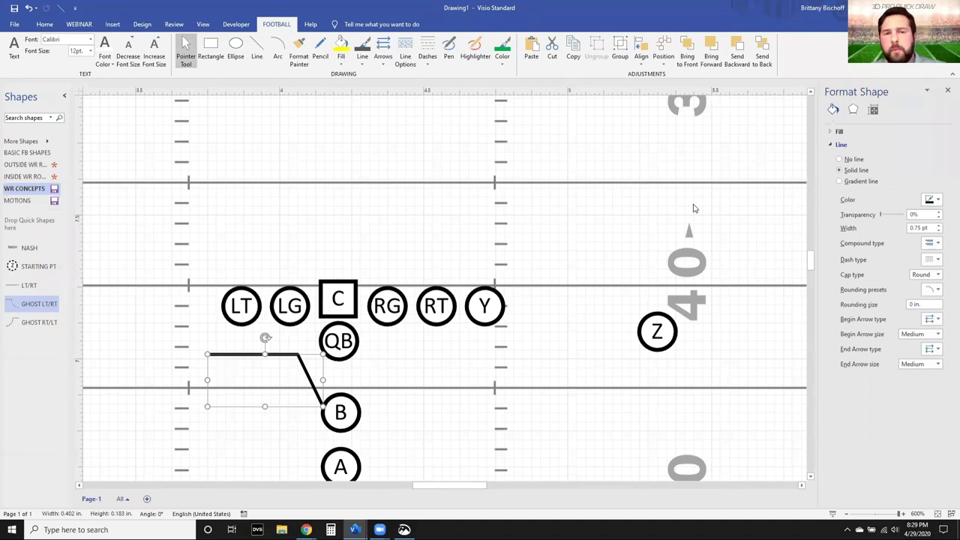
{"action": "left_click", "coordinate": [427, 51]}
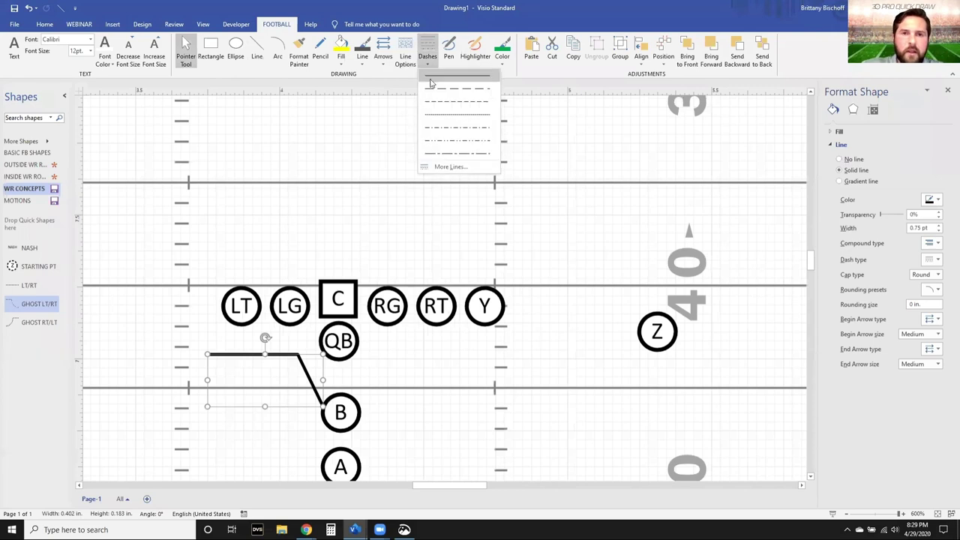
{"action": "left_click", "coordinate": [464, 113]}
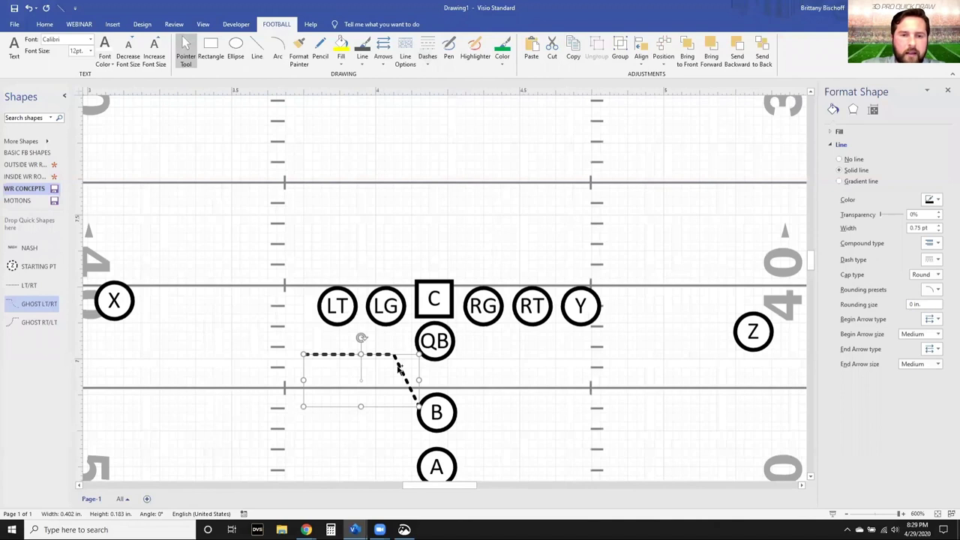
Step: Save B's dashed path as a stencil shape named BOW and delete the original path from the field
{"action": "left_click_drag", "start_coordinate": [401, 366], "coordinate": [33, 339]}
{"action": "type", "text": "BOW"}
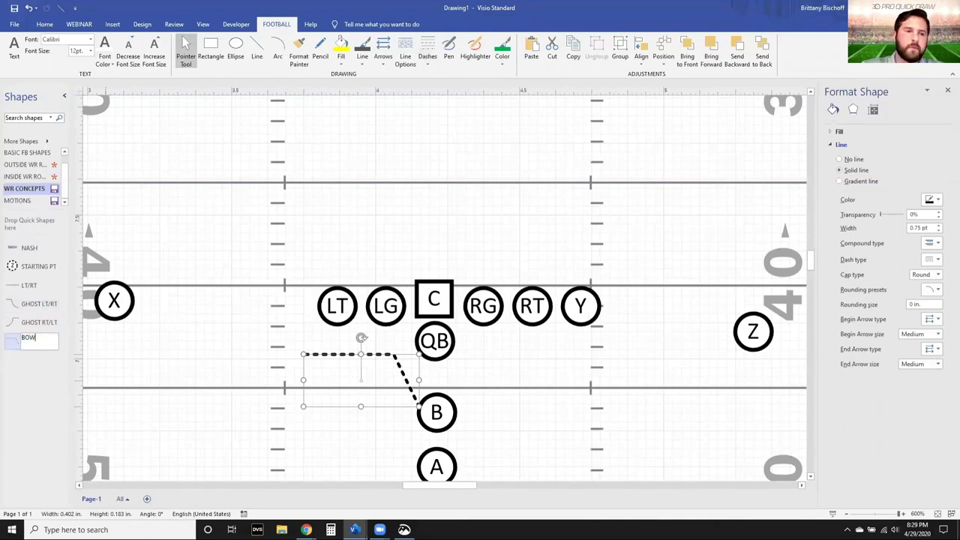
{"action": "key", "text": "Return"}
{"action": "left_click", "coordinate": [118, 343]}
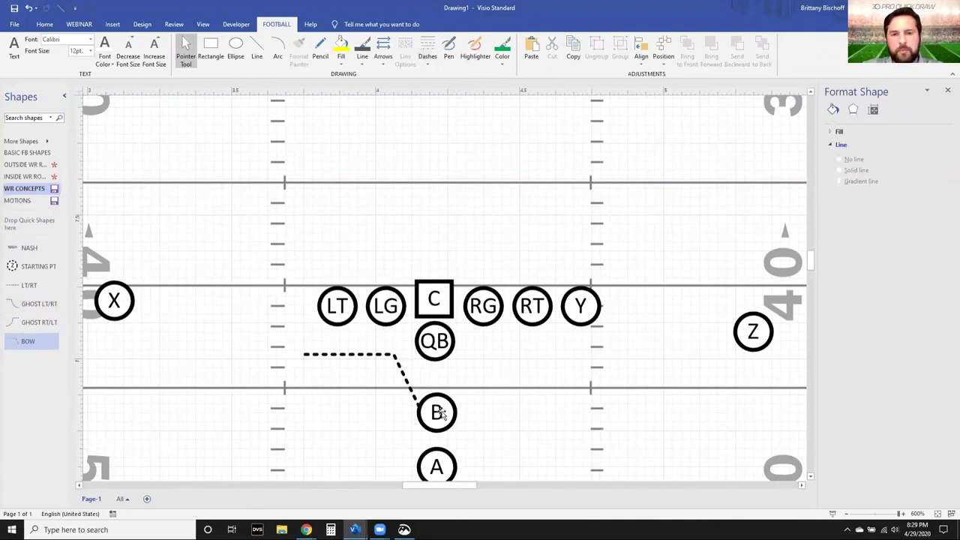
{"action": "scroll", "coordinate": [454, 397], "scroll_direction": "down", "scroll_amount": 1}
{"action": "left_click", "coordinate": [396, 328]}
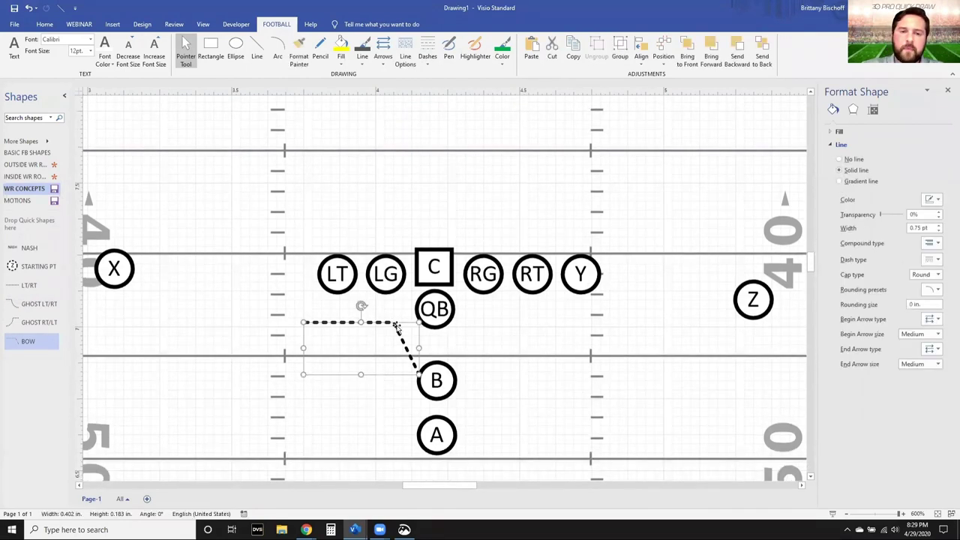
{"action": "key", "text": "Delete"}
Step: Draw a three-segment stepped line from A sideways, up past B, and out toward X, about 0.93 by 0.34 in
{"action": "scroll", "coordinate": [465, 400], "scroll_direction": "left", "scroll_amount": 3}
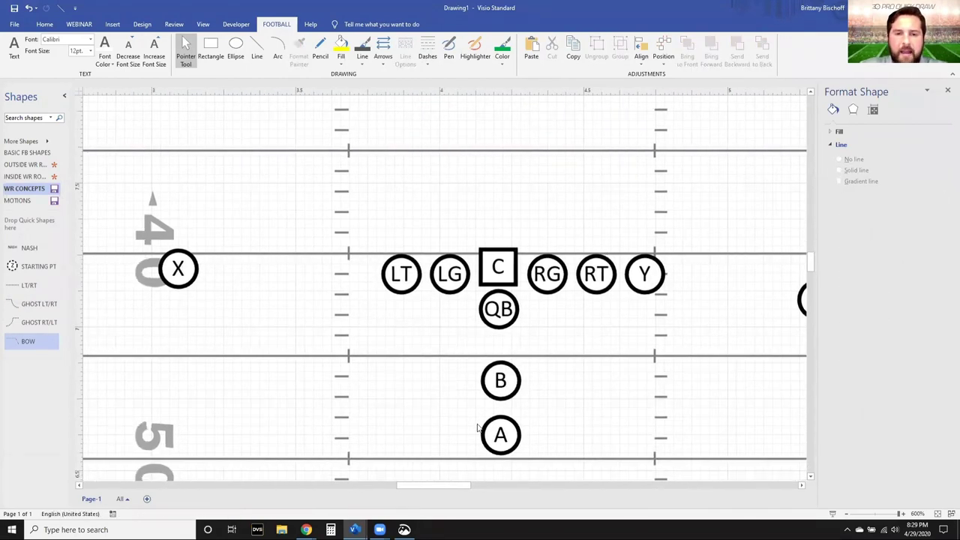
{"action": "key", "text": "ctrl+6"}
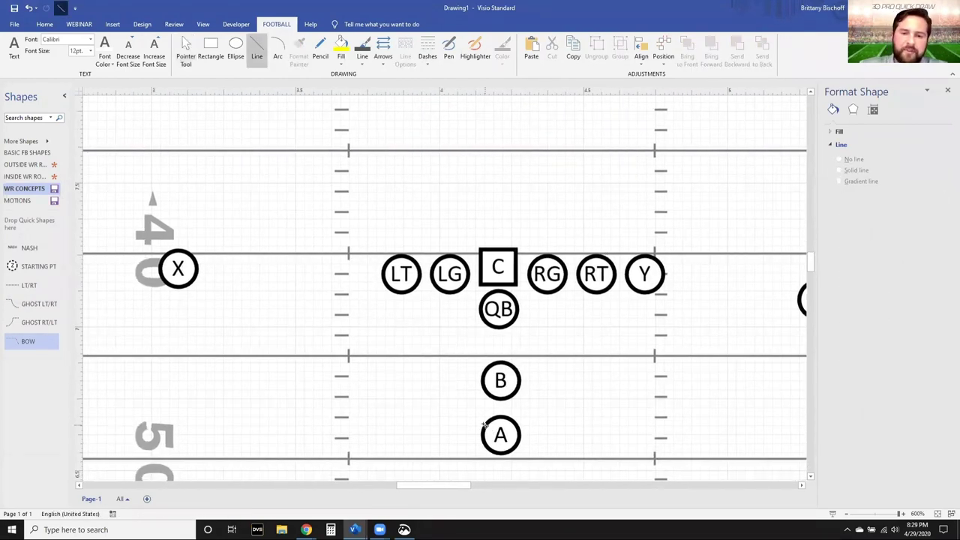
{"action": "mouse_move", "coordinate": [499, 417]}
{"action": "left_mouse_down"}
{"action": "mouse_move", "coordinate": [448, 417]}
{"action": "mouse_move", "coordinate": [449, 318]}
{"action": "mouse_move", "coordinate": [232, 318]}
{"action": "left_mouse_up"}
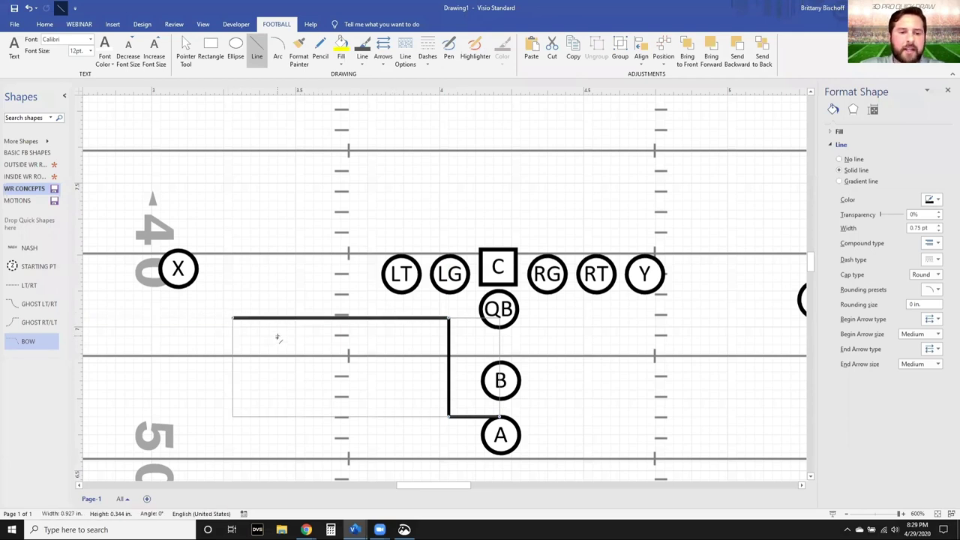
{"action": "key", "text": "ctrl+1"}
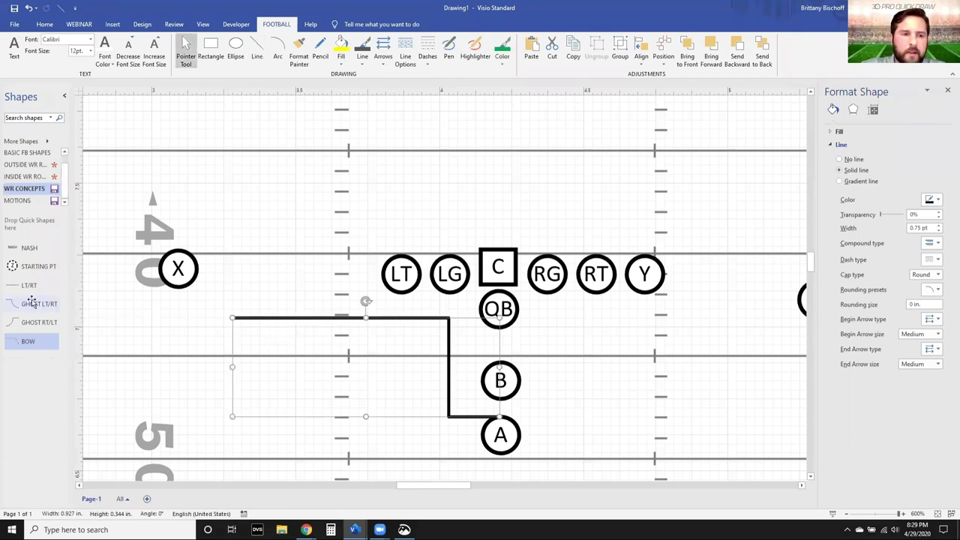
Step: Copy the dashed format from a temporary GHOST LT/RT shape onto A's stepped path with Format Painter, and delete the temporary shape
{"action": "left_click_drag", "start_coordinate": [32, 302], "coordinate": [345, 238]}
{"action": "key", "text": "ctrl+shift+p"}
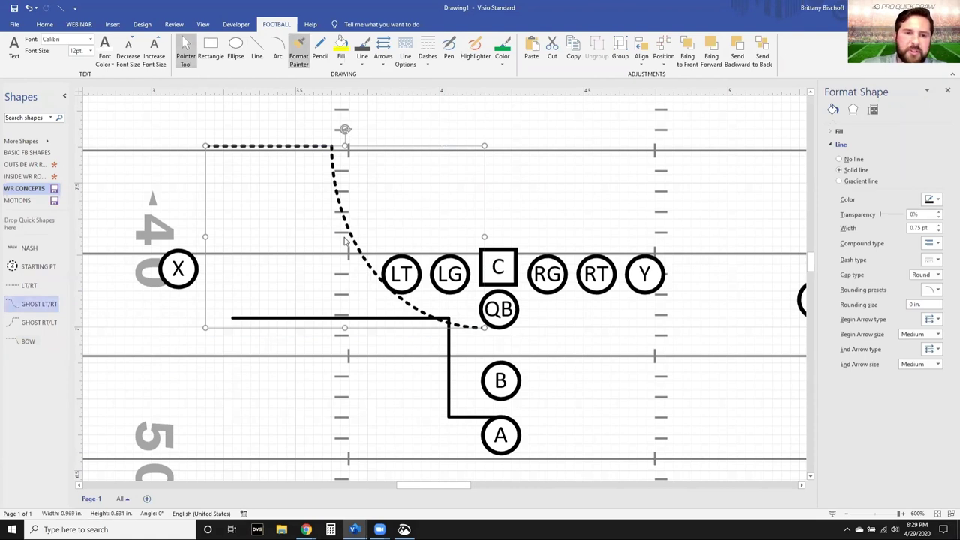
{"action": "left_click", "coordinate": [289, 316]}
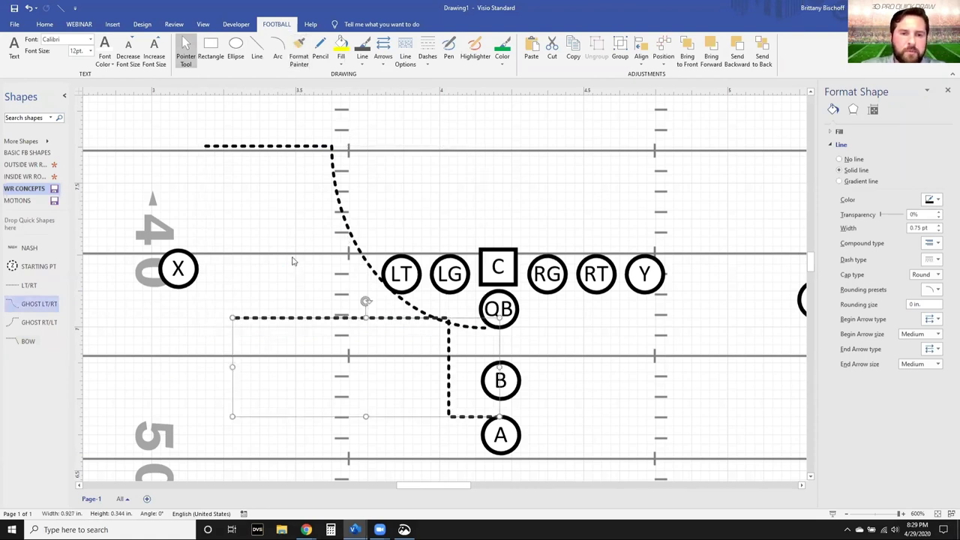
{"action": "left_click", "coordinate": [305, 148]}
{"action": "key", "text": "Delete"}
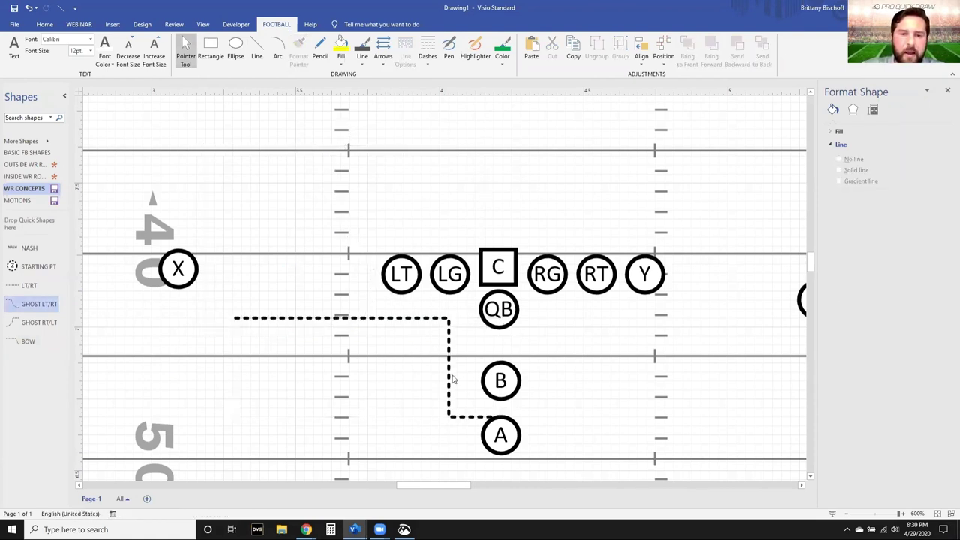
Step: Save A's dashed path as a stencil shape named TB MOTION and delete the original path from the field
{"action": "left_click_drag", "start_coordinate": [450, 375], "coordinate": [30, 358]}
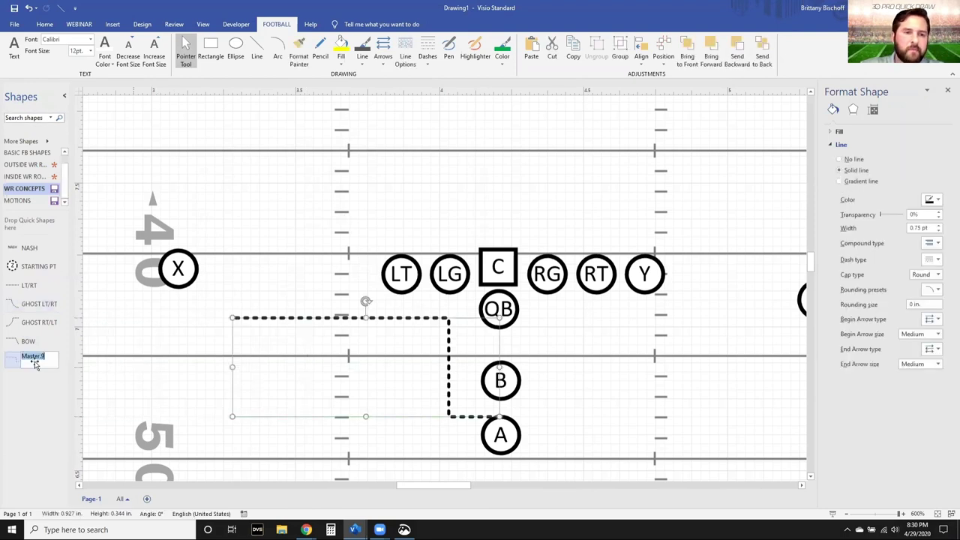
{"action": "type", "text": "TB MOTION"}
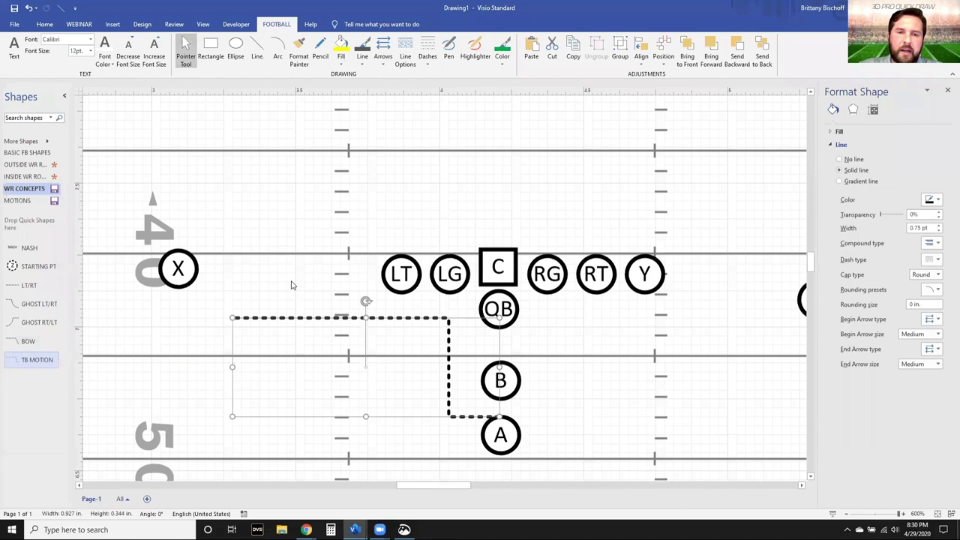
{"action": "left_click", "coordinate": [293, 296]}
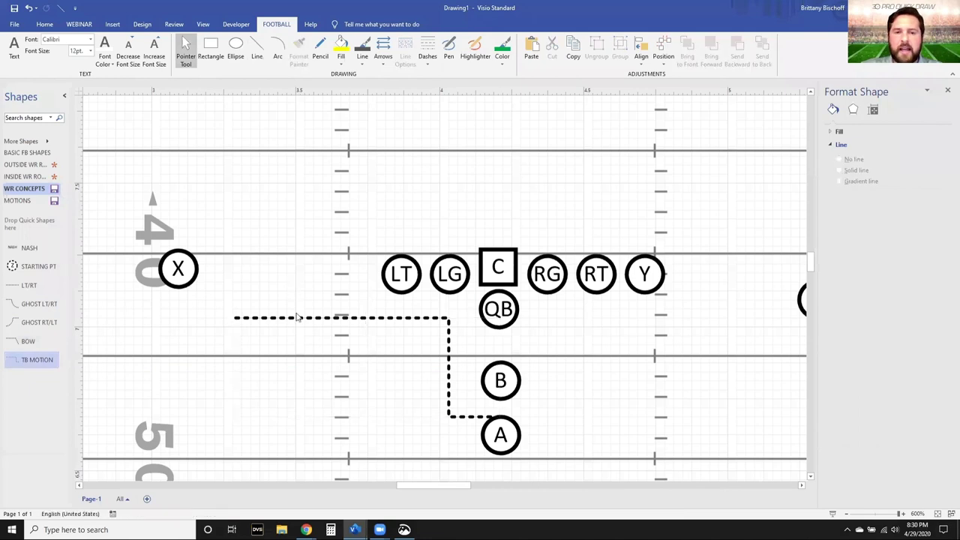
{"action": "left_click", "coordinate": [295, 319]}
{"action": "key", "text": "Delete"}
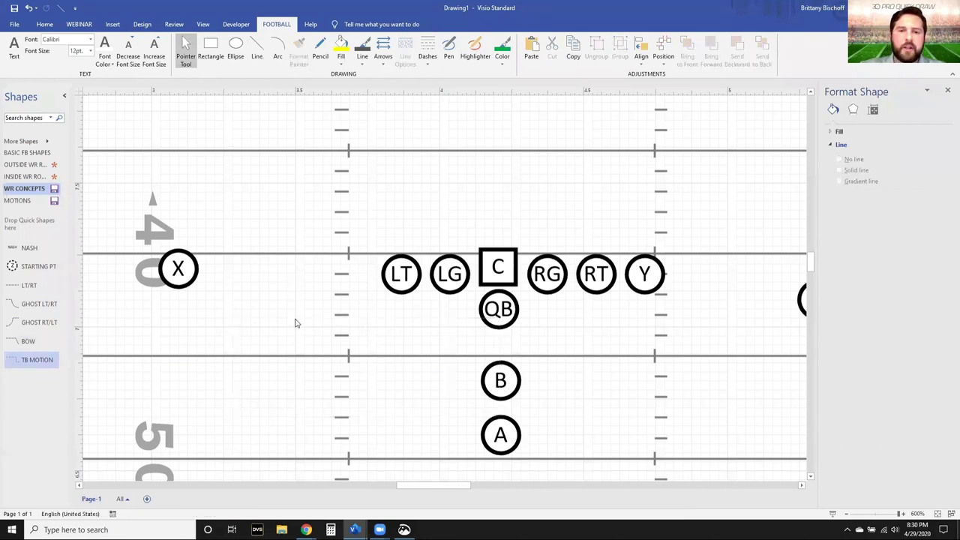
Step: Select the whole offensive formation and delete it, keeping the empty field
{"action": "scroll", "coordinate": [300, 315], "scroll_direction": "down", "scroll_amount": 3}
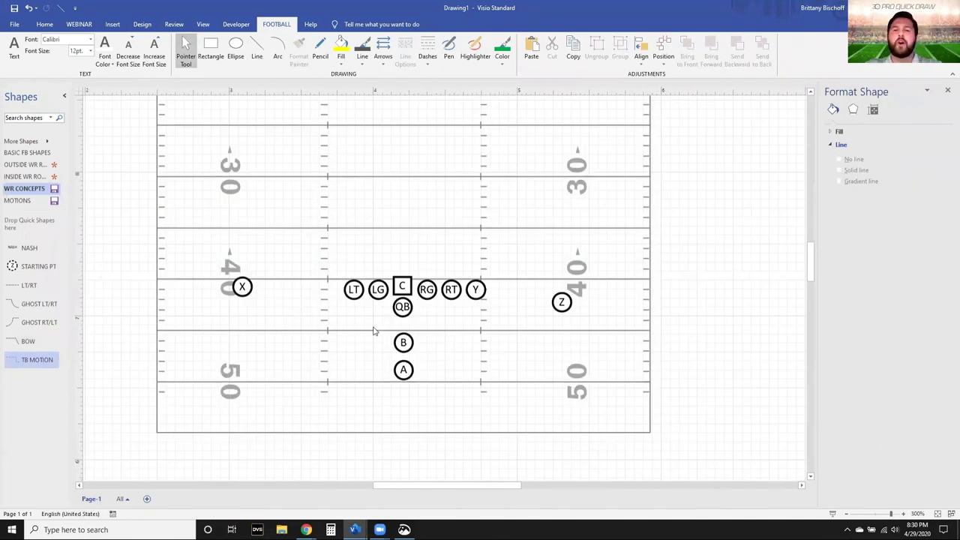
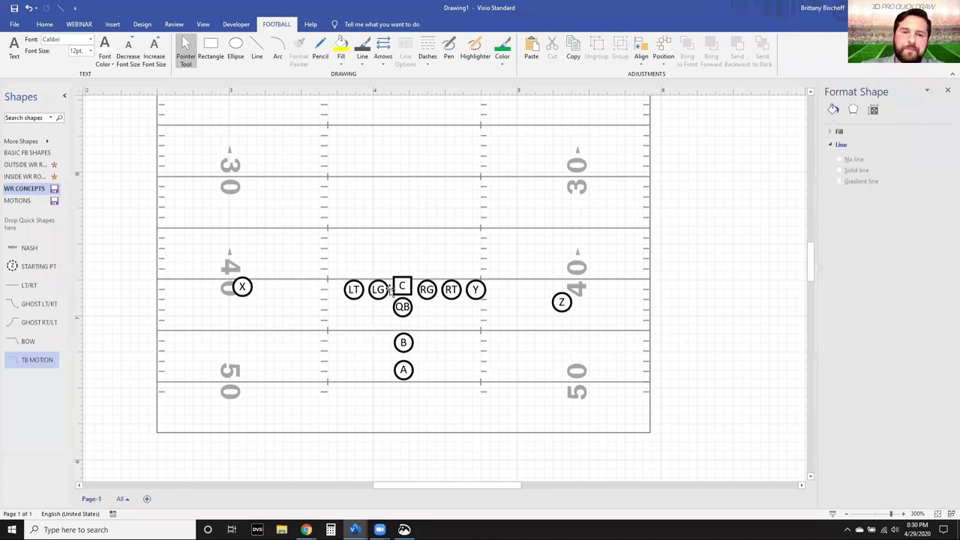
{"action": "left_click_drag", "start_coordinate": [185, 223], "coordinate": [657, 424]}
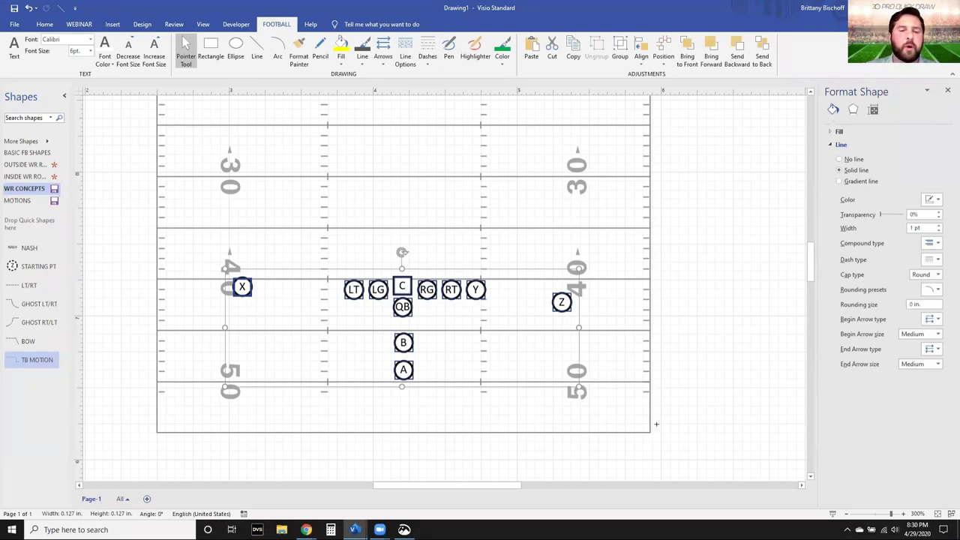
{"action": "key", "text": "Delete"}
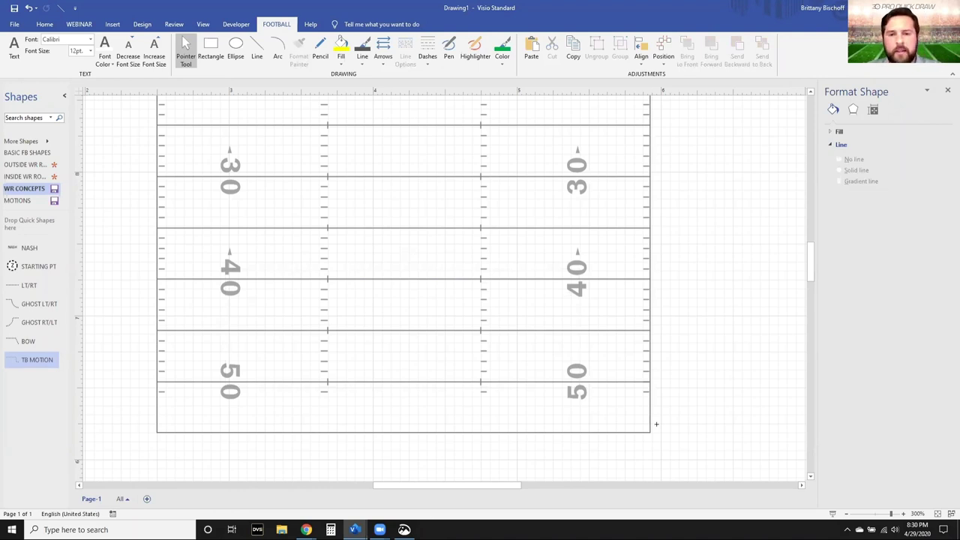
Step: Insert the BLOOD defensive front diagram in the empty page area below the field
{"action": "scroll", "coordinate": [478, 339], "scroll_direction": "down", "scroll_amount": 3, "text": "ctrl"}
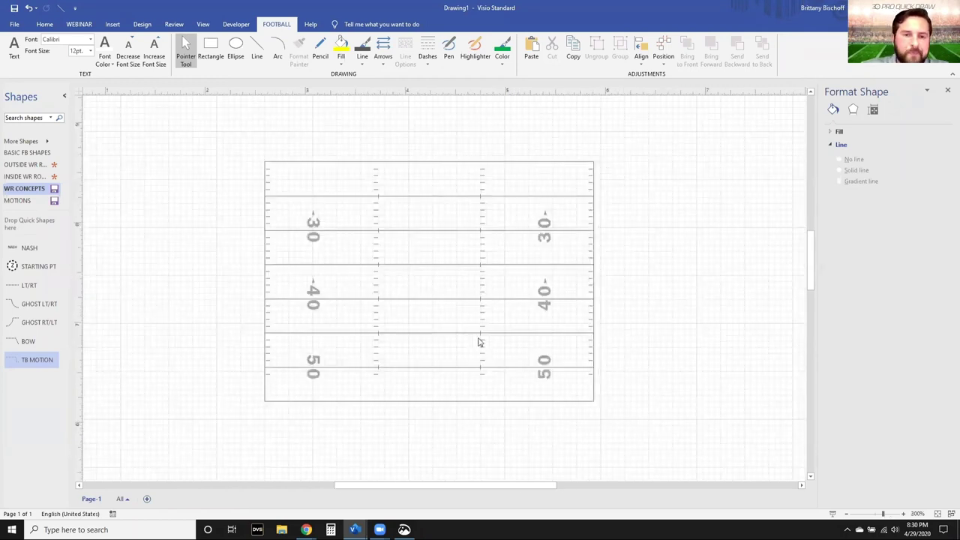
{"action": "scroll", "coordinate": [478, 342], "scroll_direction": "left", "scroll_amount": 1}
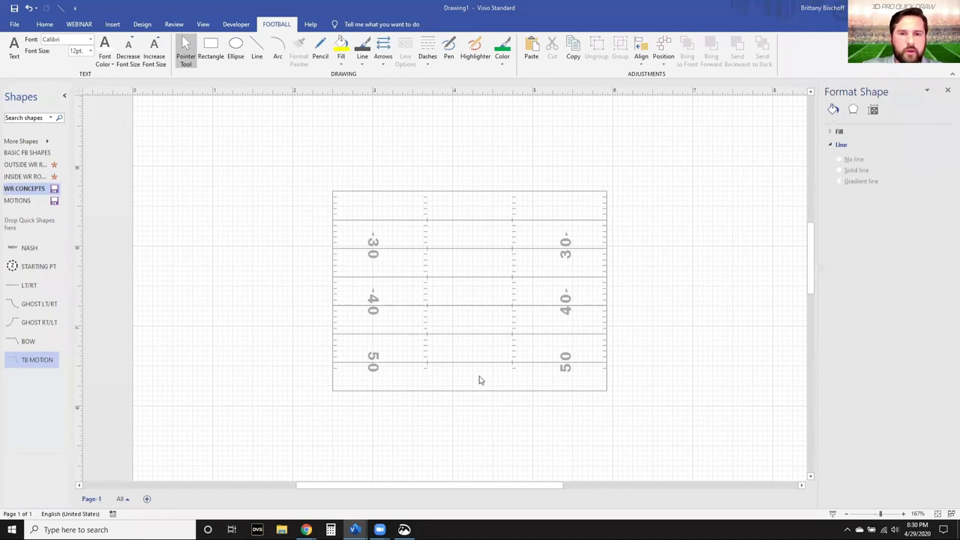
{"action": "scroll", "coordinate": [473, 360], "scroll_direction": "down", "scroll_amount": 5}
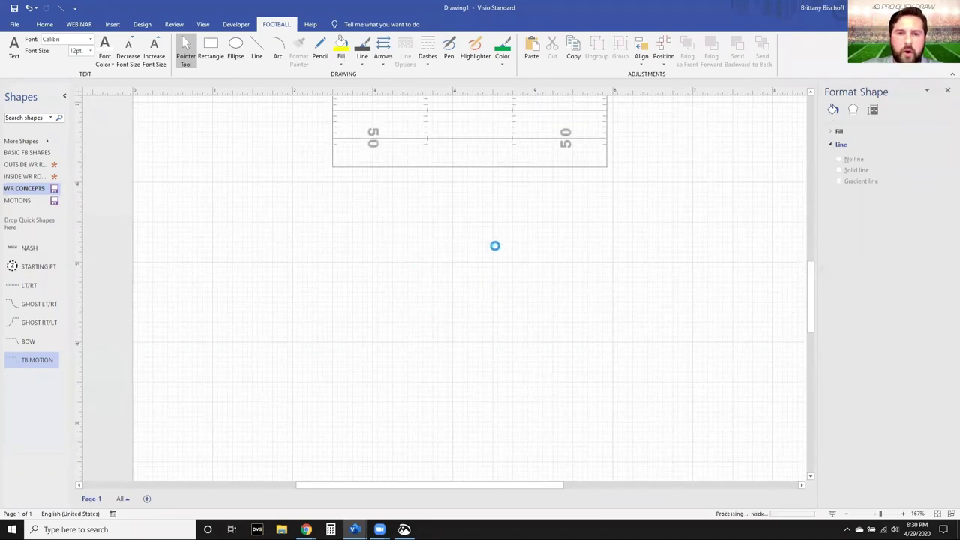
{"action": "left_click_drag", "start_coordinate": [403, 260], "coordinate": [480, 250]}
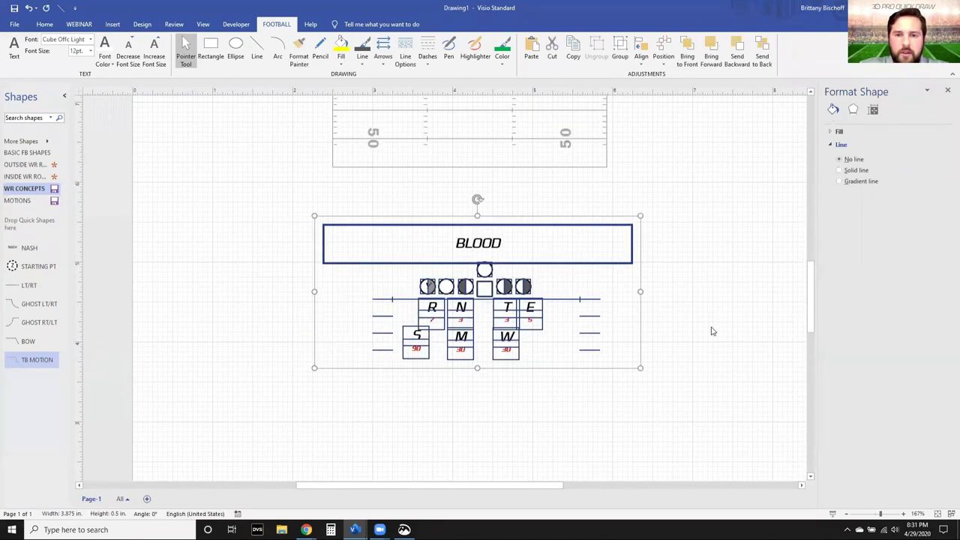
{"action": "left_click", "coordinate": [711, 333]}
Step: Delete the grey half-circle shading from Y and the three other shaded offensive linemen in the BLOOD diagram
{"action": "scroll", "coordinate": [506, 345], "scroll_direction": "up", "scroll_amount": 4}
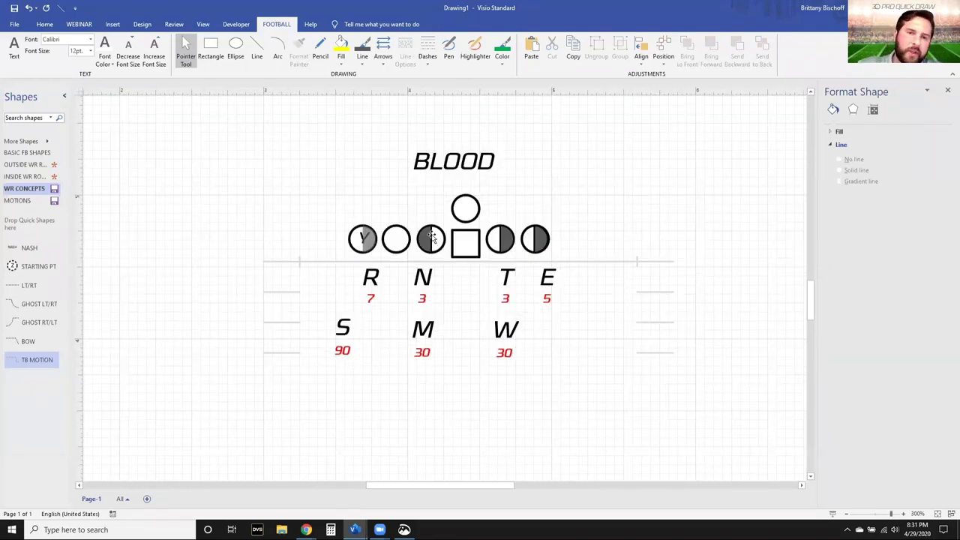
{"action": "left_click", "coordinate": [364, 238]}
{"action": "key", "text": "Delete"}
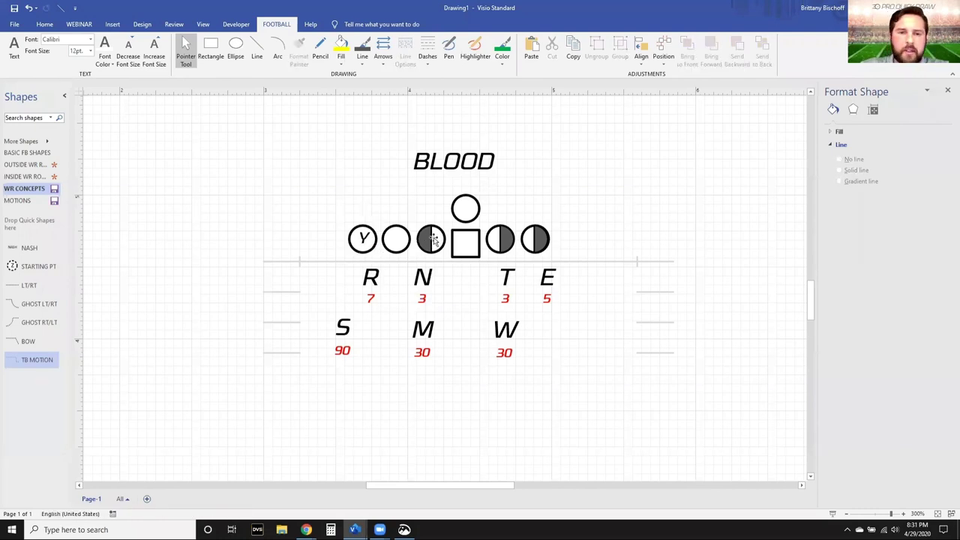
{"action": "left_click", "coordinate": [433, 240]}
{"action": "key", "text": "Delete"}
{"action": "left_click", "coordinate": [504, 240]}
{"action": "key", "text": "Delete"}
{"action": "left_click", "coordinate": [537, 240]}
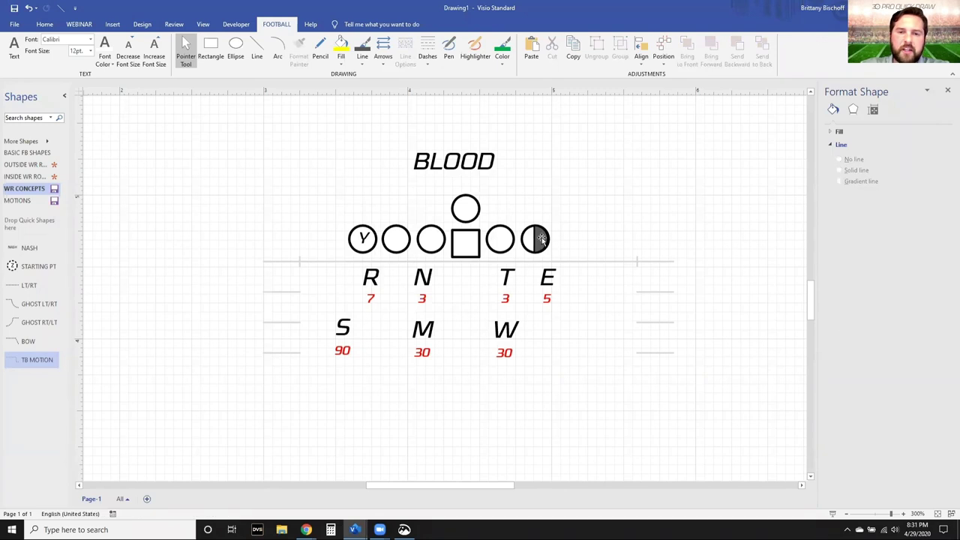
{"action": "key", "text": "Delete"}
Step: Delete the red alignment numbers beneath all seven defenders, R, N, T, E, S, M and W, in the BLOOD diagram
{"action": "left_click", "coordinate": [370, 298]}
{"action": "key", "text": "Delete"}
{"action": "left_click", "coordinate": [422, 298]}
{"action": "key", "text": "Delete"}
{"action": "left_click", "coordinate": [505, 298]}
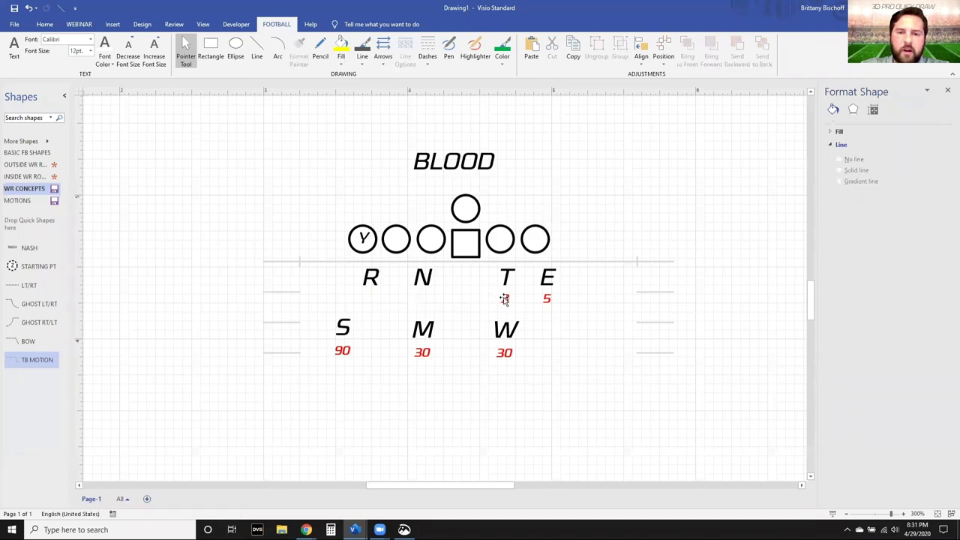
{"action": "key", "text": "Delete"}
{"action": "left_click", "coordinate": [546, 298]}
{"action": "key", "text": "Delete"}
{"action": "left_click", "coordinate": [344, 350]}
{"action": "key", "text": "Delete"}
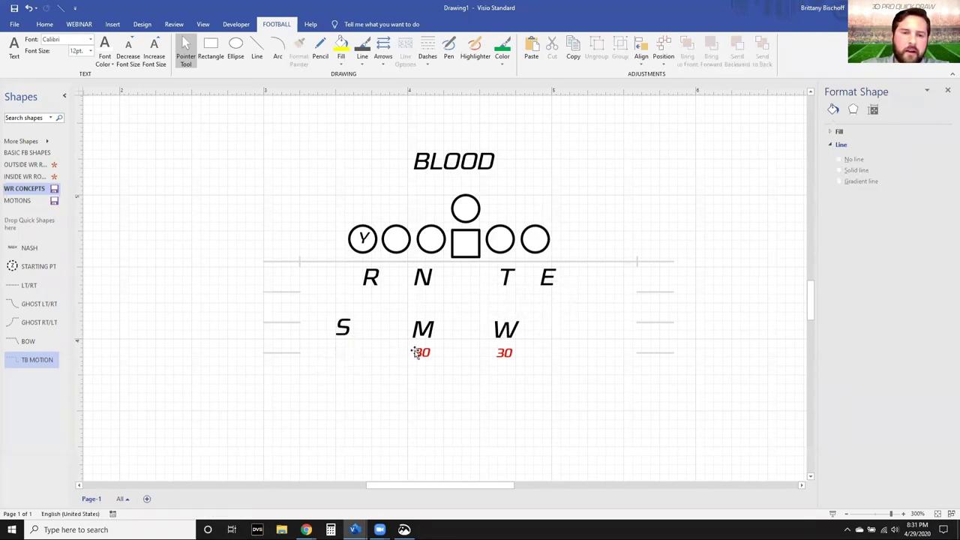
{"action": "left_click", "coordinate": [422, 352]}
{"action": "key", "text": "Delete"}
{"action": "left_click", "coordinate": [506, 357]}
{"action": "key", "text": "Delete"}
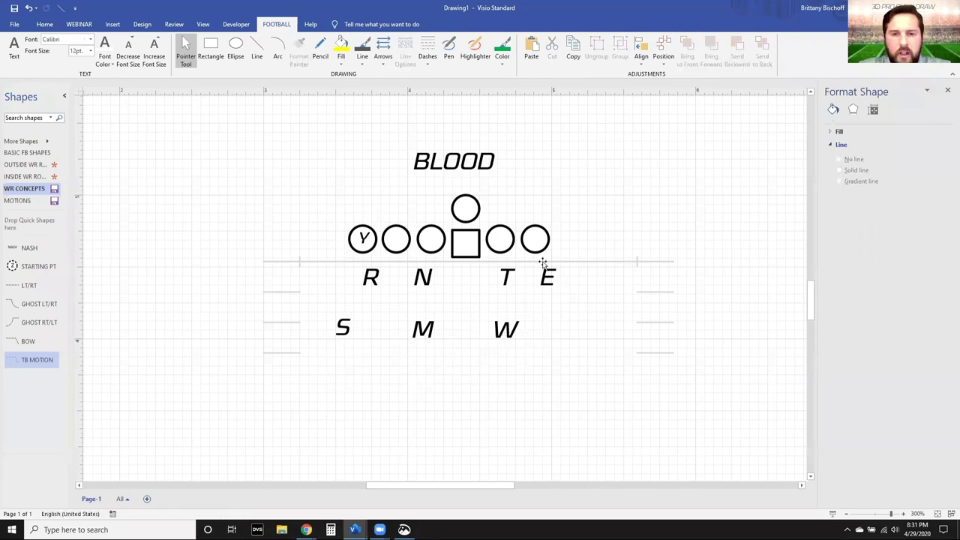
Step: Create a new stencil in US units and start saving it as a file in My Shapes
{"action": "scroll", "coordinate": [543, 263], "scroll_direction": "up", "scroll_amount": 3}
{"action": "scroll", "coordinate": [595, 317], "scroll_direction": "up", "scroll_amount": 1}
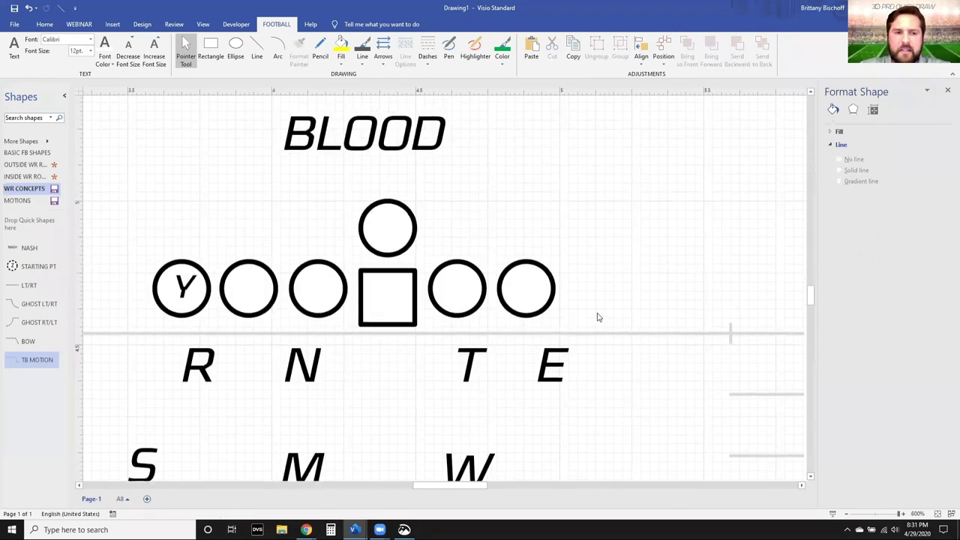
{"action": "left_click", "coordinate": [33, 141]}
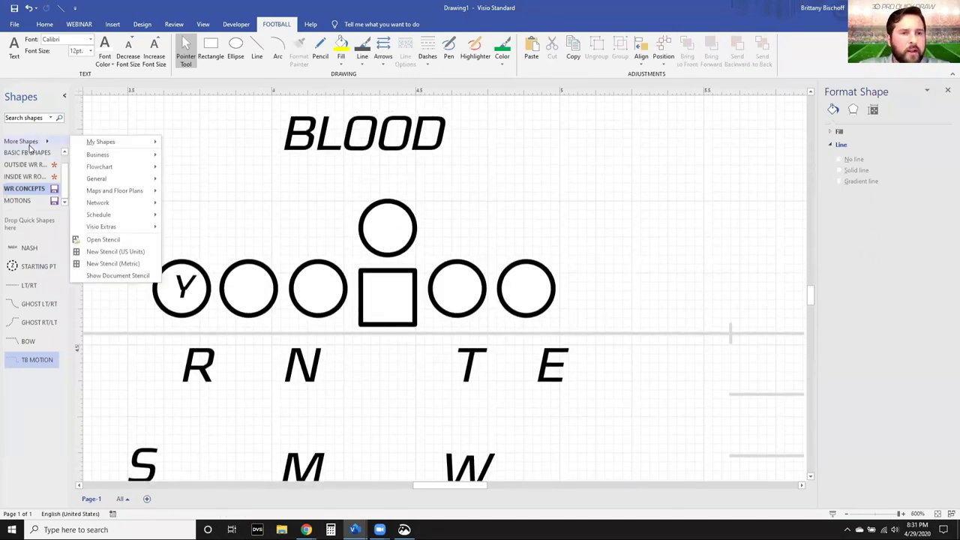
{"action": "left_click", "coordinate": [109, 251]}
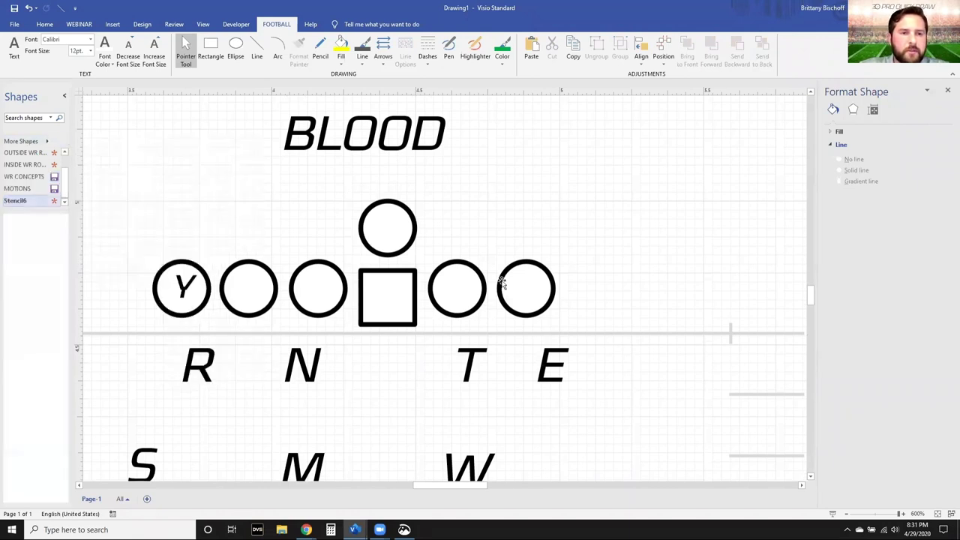
{"action": "right_click", "coordinate": [30, 202]}
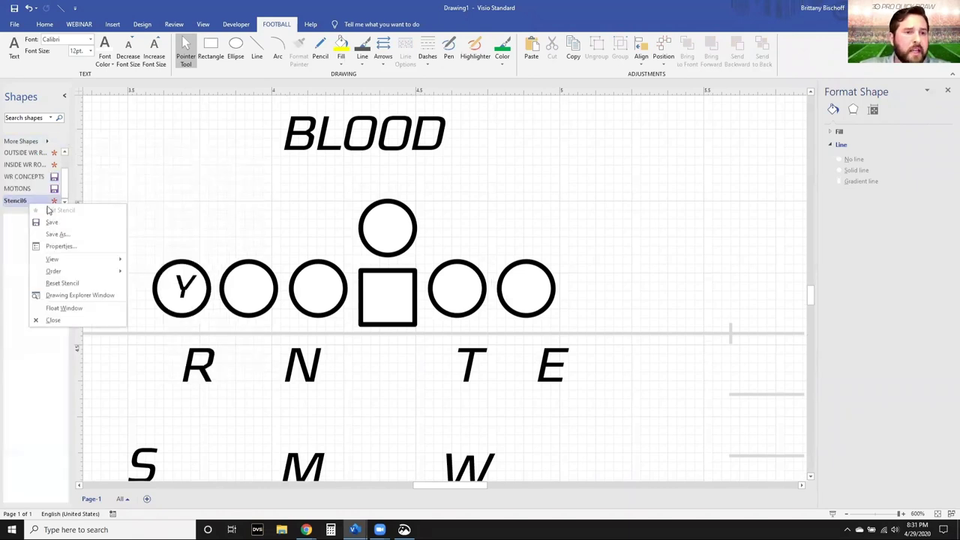
{"action": "left_click", "coordinate": [64, 234]}
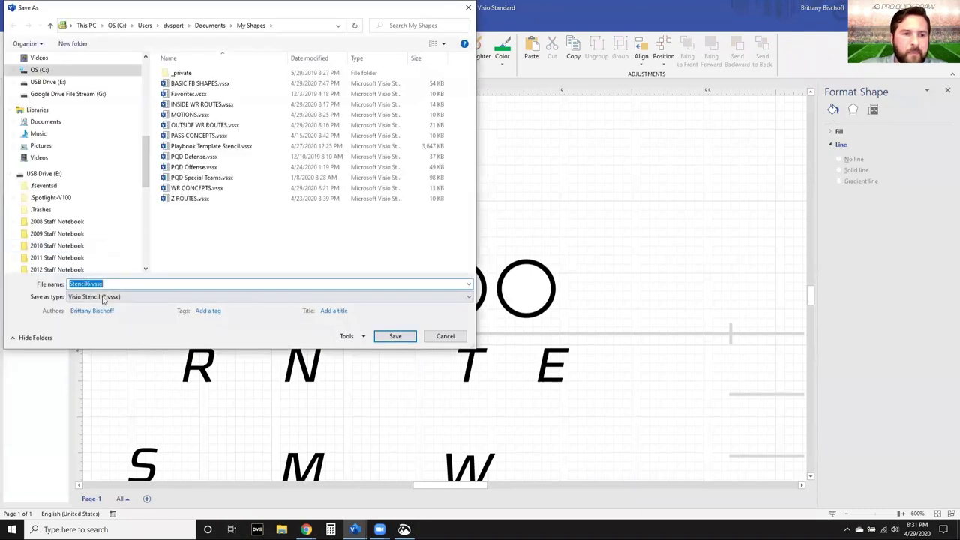
Step: Try to save the new stencil under the name DL STUNTS/GAMES
{"action": "type", "text": "DL"}
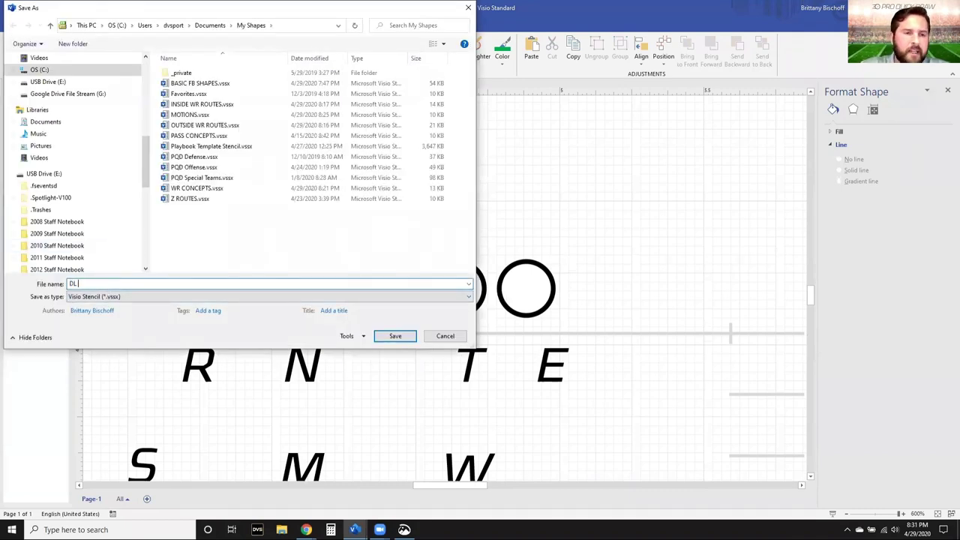
{"action": "type", "text": " STUNTS/GAMES"}
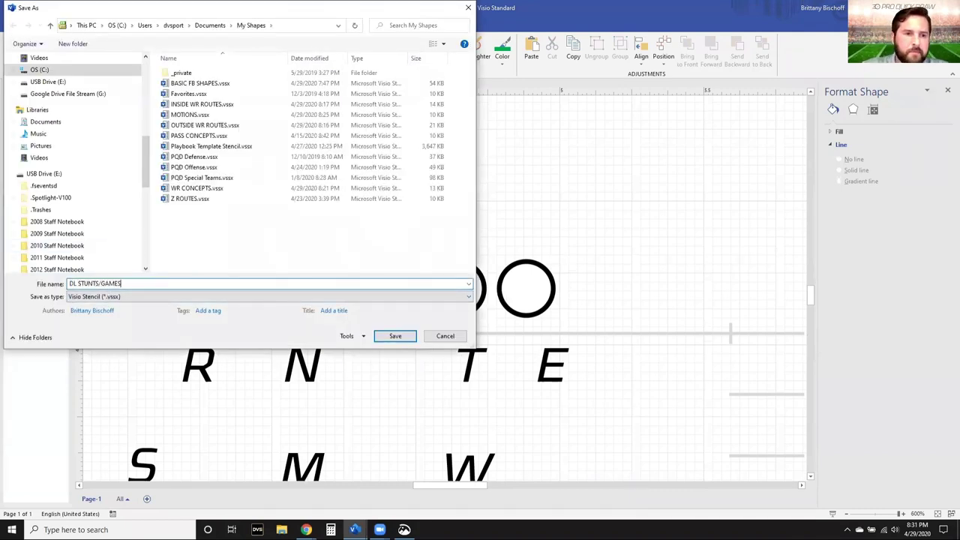
{"action": "key", "text": "Return"}
{"action": "key", "text": "Return"}
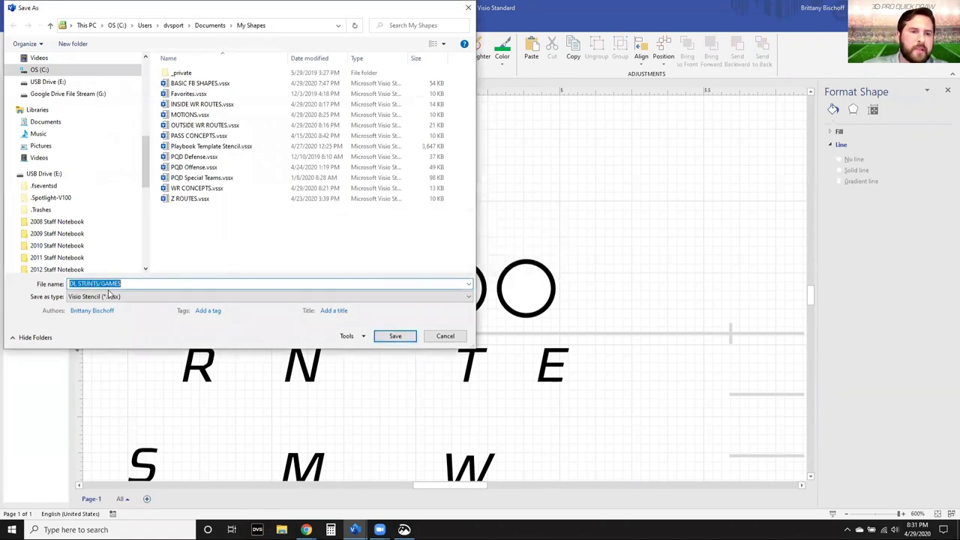
Step: Save the new stencil as DL STUNTS - GAMES, and save the changed WR CONCEPTS and MOTIONS stencils
{"action": "type", "text": "S"}
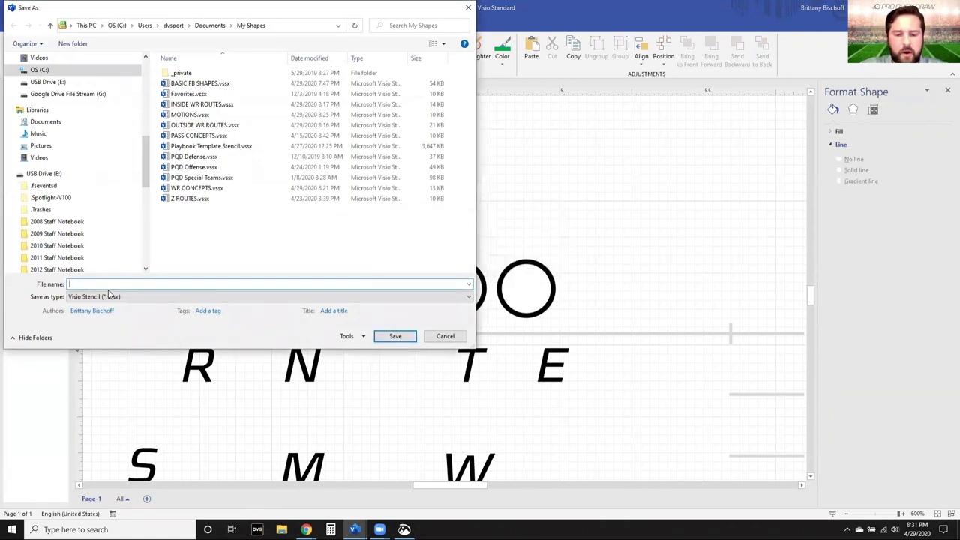
{"action": "type", "text": "DL STUNTS - GAMES"}
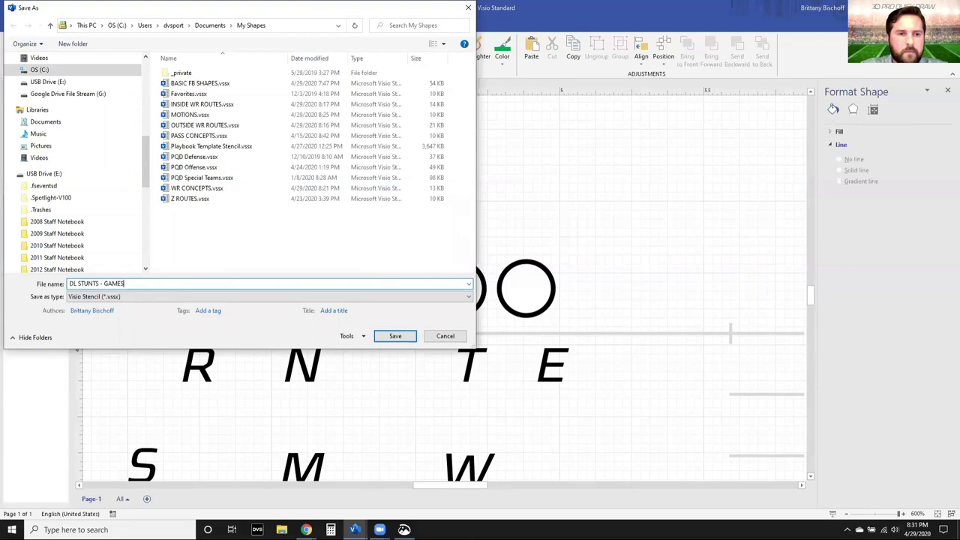
{"action": "key", "text": "Return"}
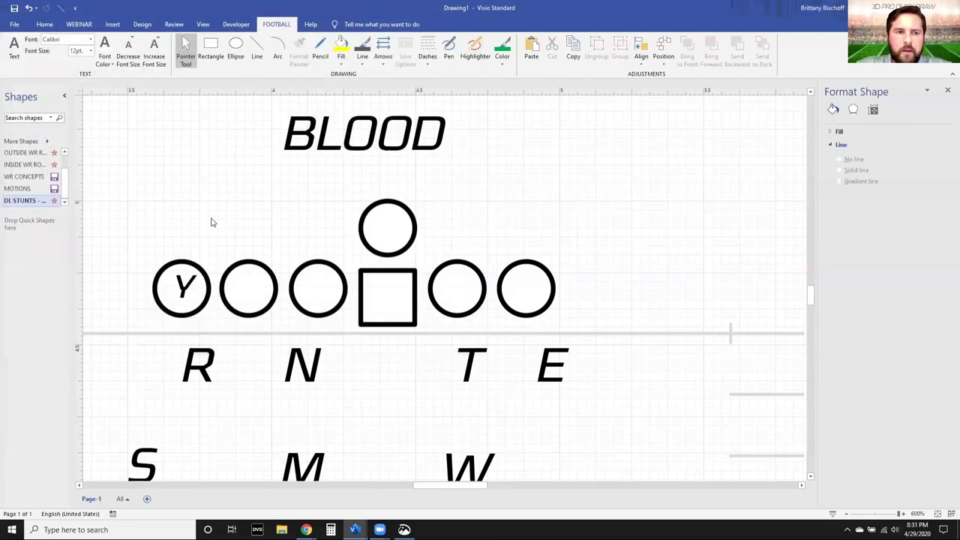
{"action": "left_click", "coordinate": [42, 179]}
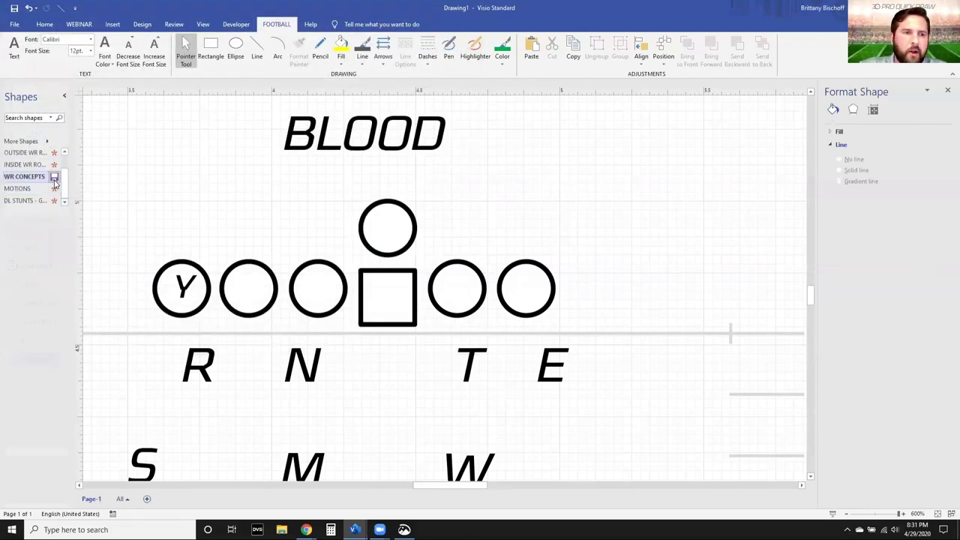
{"action": "left_click", "coordinate": [33, 201]}
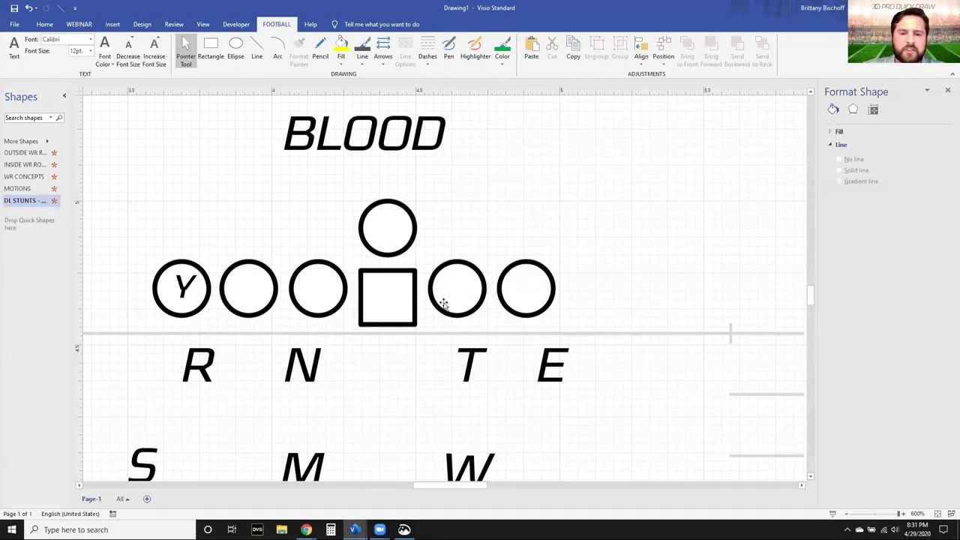
Step: Draw a two-segment path from above T across the center square and up past the backfield circle, about 0.47 in. wide and 0.45 in. high
{"action": "key", "text": "ctrl+6"}
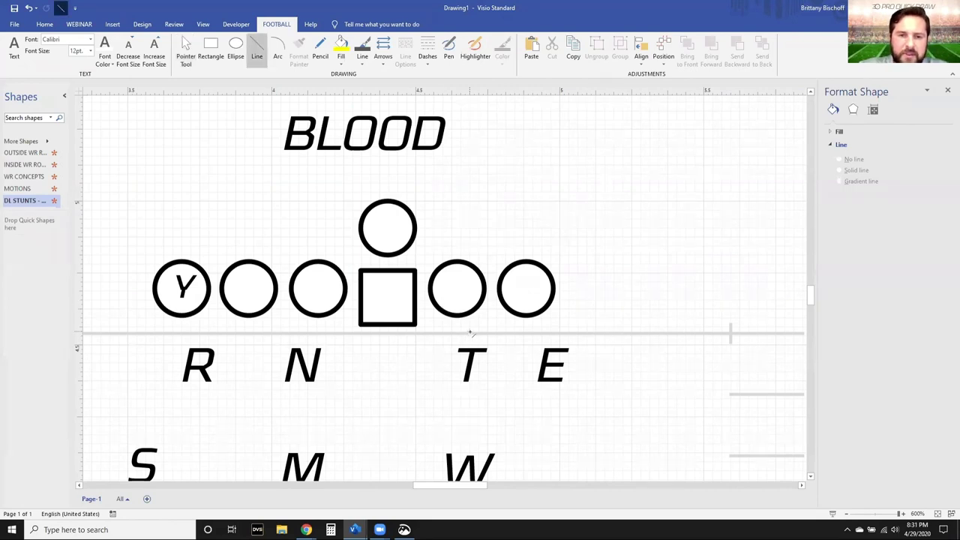
{"action": "mouse_move", "coordinate": [470, 331]}
{"action": "left_mouse_down"}
{"action": "mouse_move", "coordinate": [368, 317]}
{"action": "mouse_move", "coordinate": [335, 201]}
{"action": "left_mouse_up"}
{"action": "key", "text": "ctrl+1"}
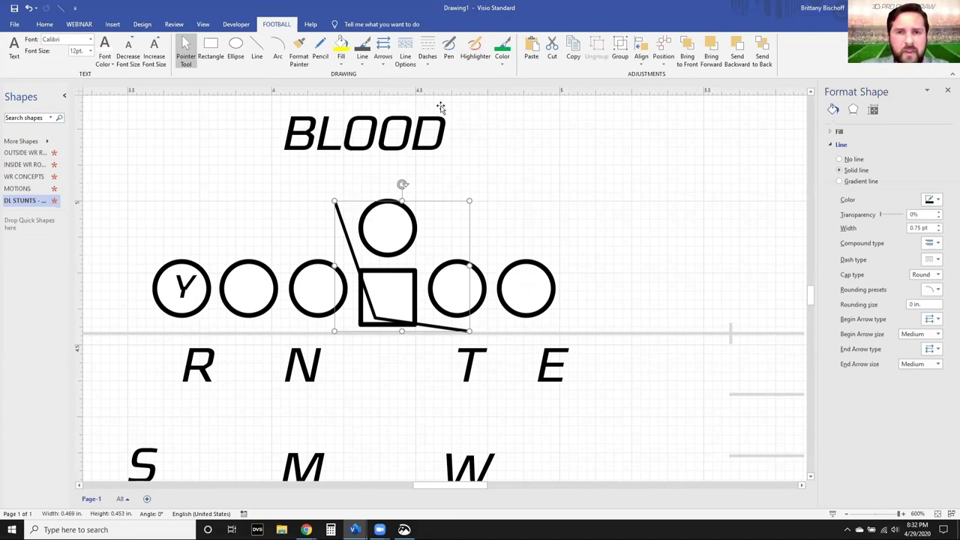
Step: Add a solid arrowhead to the upper end of T's path and color the path green
{"action": "left_click", "coordinate": [384, 60]}
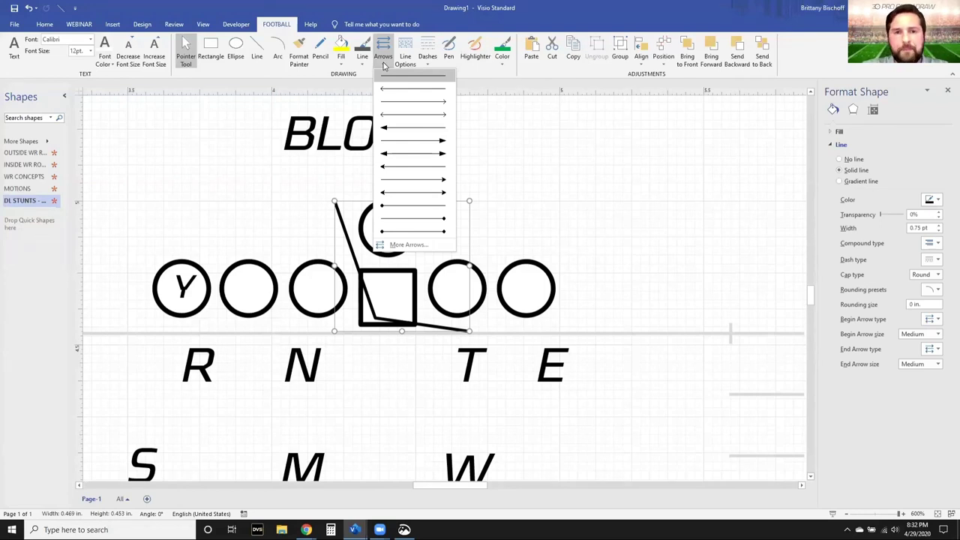
{"action": "left_click", "coordinate": [420, 166]}
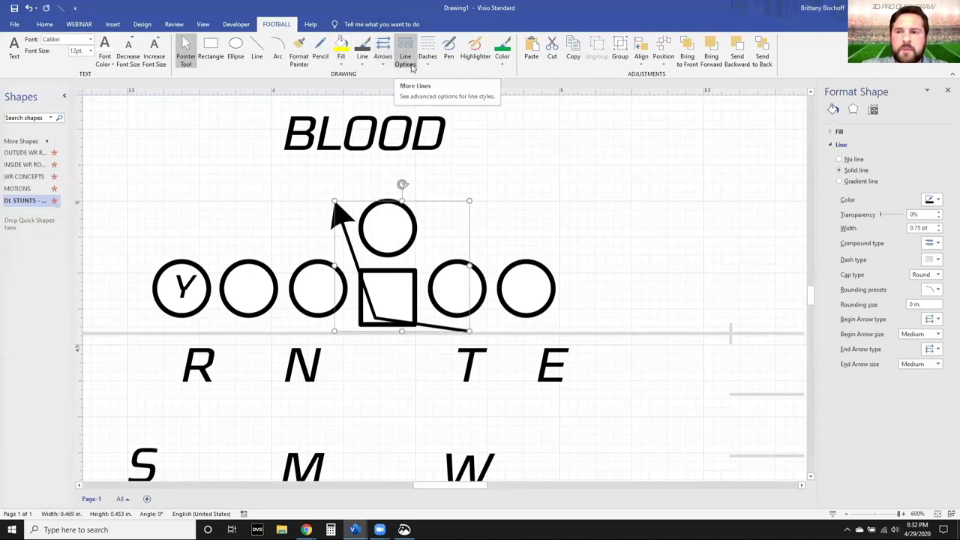
{"action": "left_click", "coordinate": [933, 200]}
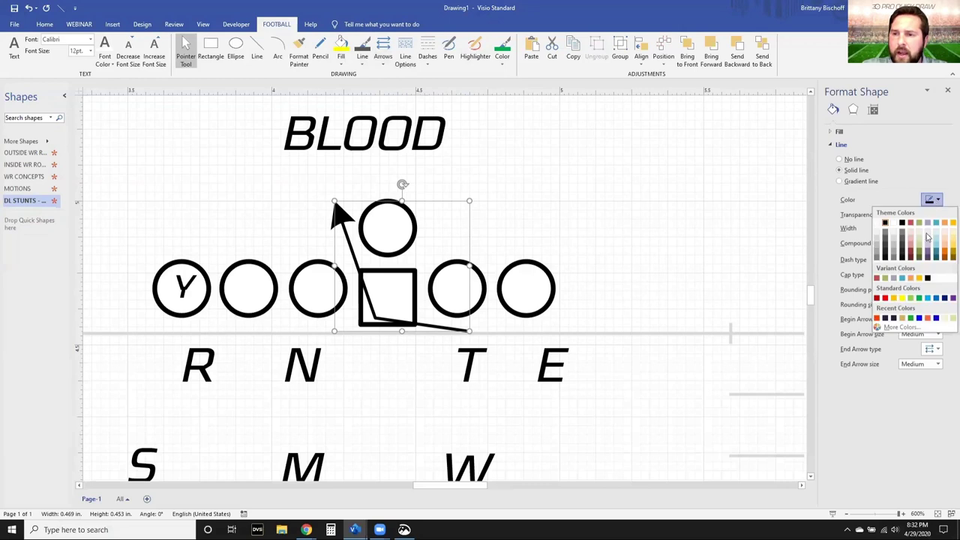
{"action": "left_click", "coordinate": [919, 318]}
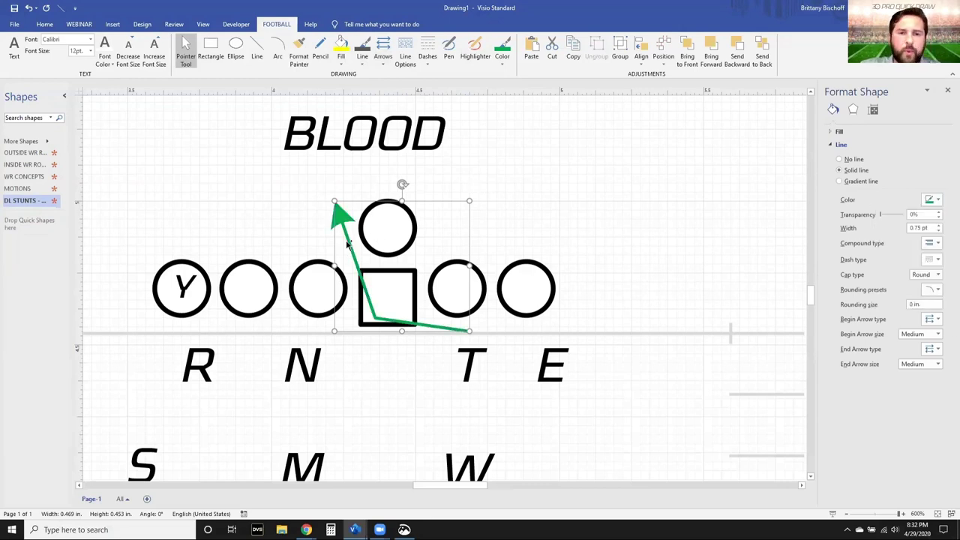
Step: Save the green path as a stencil shape named SPIKE and move the original to the empty area right of the BLOOD title
{"action": "left_click_drag", "start_coordinate": [350, 244], "coordinate": [32, 251]}
{"action": "type", "text": "SPIKE"}
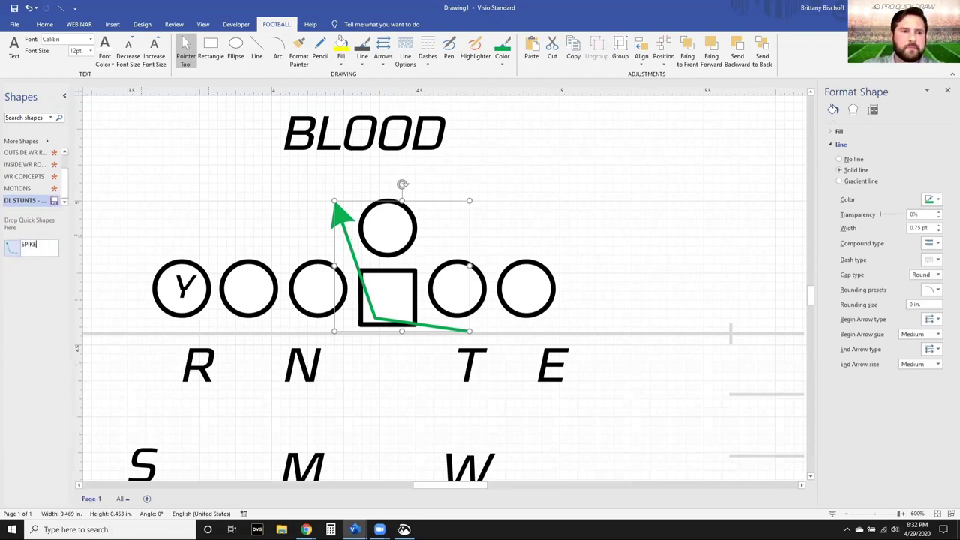
{"action": "key", "text": "Return"}
{"action": "left_click", "coordinate": [219, 211]}
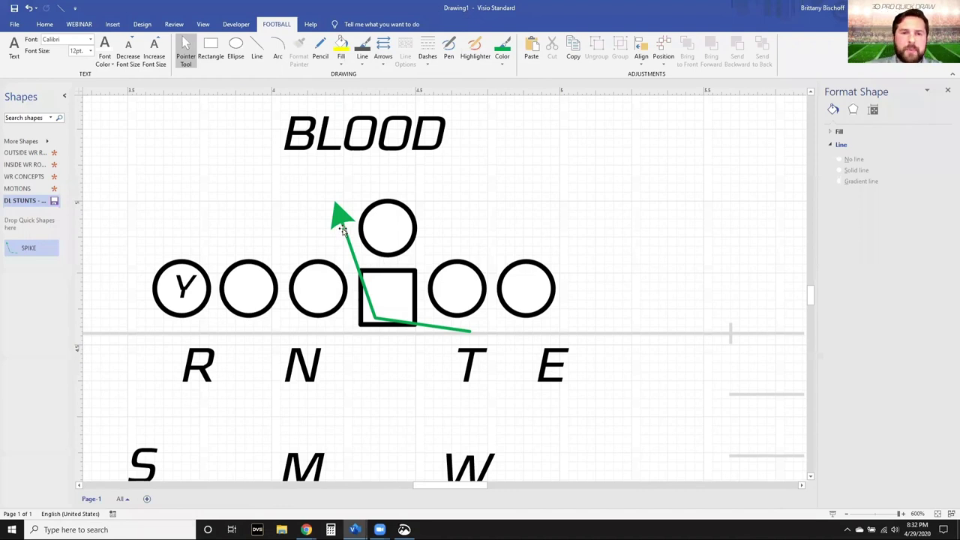
{"action": "left_click", "coordinate": [342, 232]}
{"action": "left_click_drag", "start_coordinate": [349, 237], "coordinate": [682, 137]}
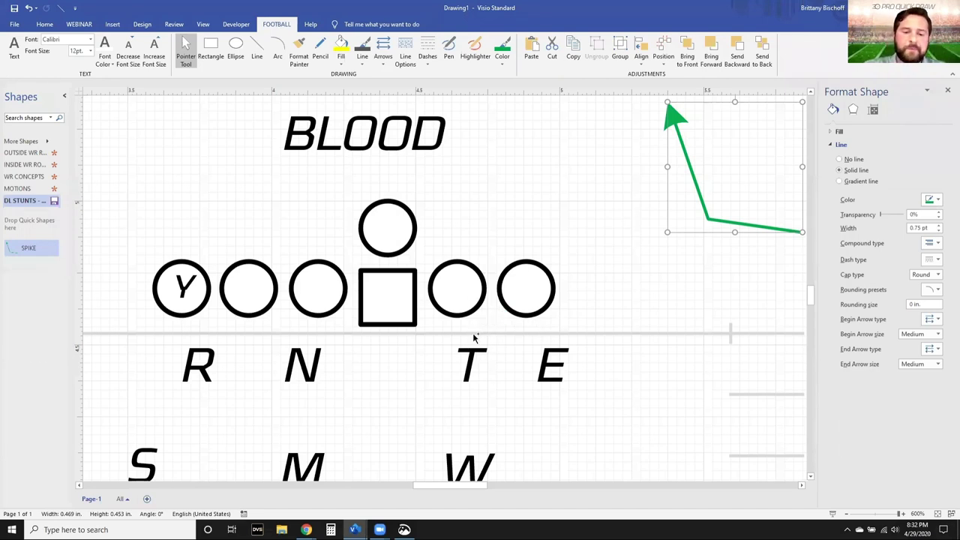
Step: Draw a two-segment path from above T outward to the end lineman and straight up, about 0.19 in. wide and 0.43 in. high
{"action": "key", "text": "ctrl+6"}
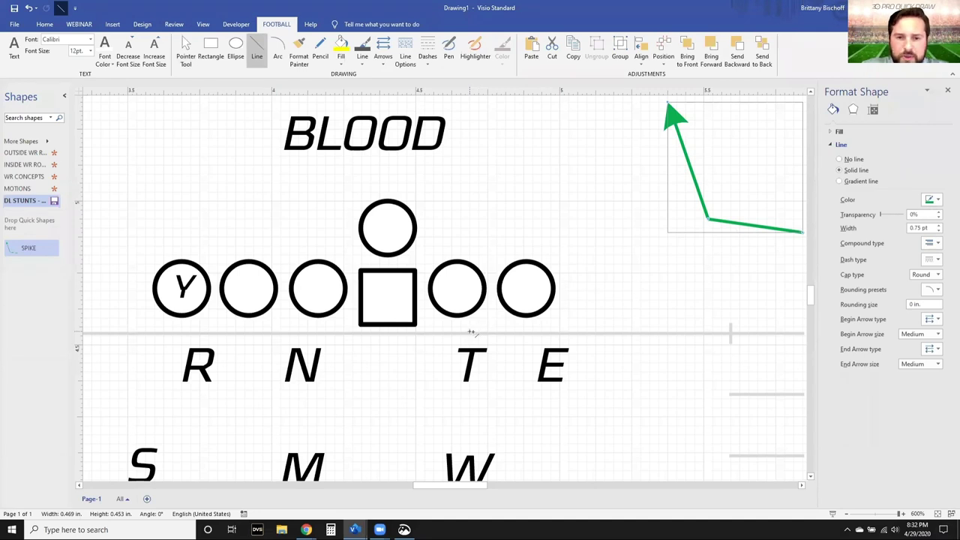
{"action": "left_click_drag", "start_coordinate": [469, 331], "coordinate": [517, 316]}
{"action": "left_click_drag", "start_coordinate": [517, 315], "coordinate": [523, 210]}
{"action": "key", "text": "ctrl+1"}
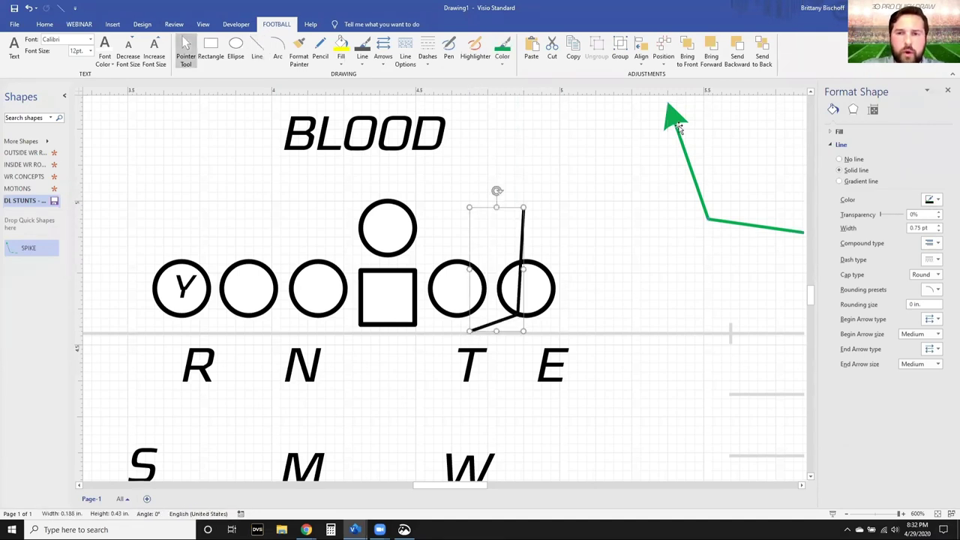
Step: Copy the green arrow formatting from the original SPIKE path onto the new black path
{"action": "left_click", "coordinate": [677, 120]}
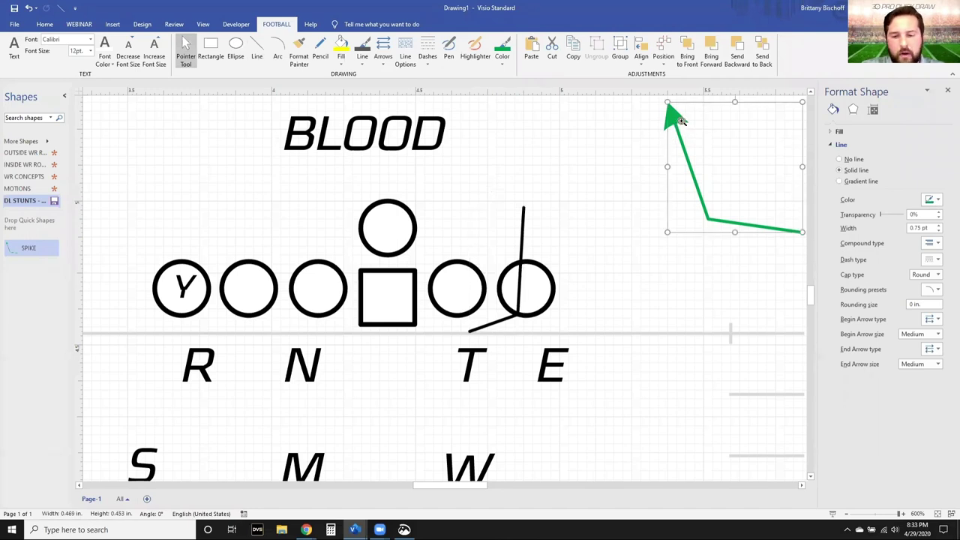
{"action": "key", "text": "ctrl+shift+p"}
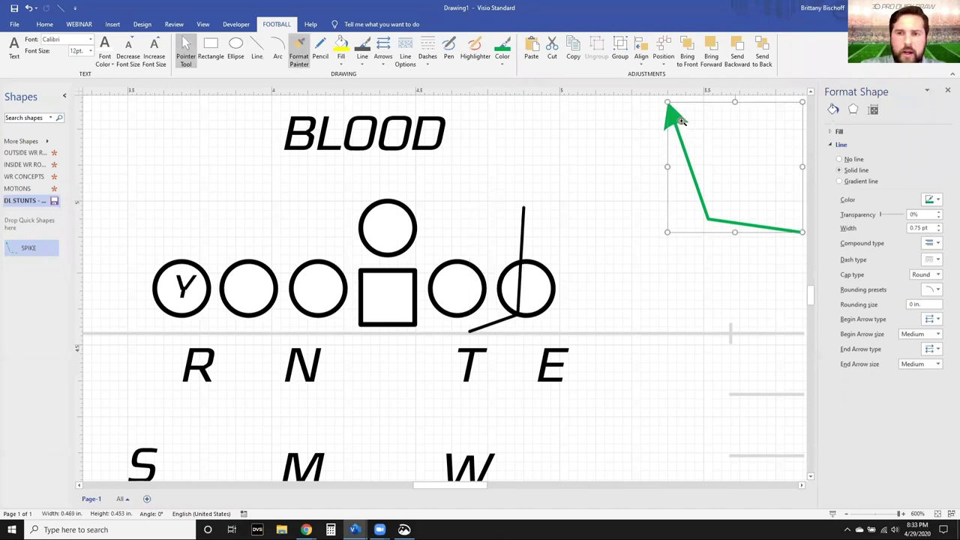
{"action": "left_click", "coordinate": [522, 216]}
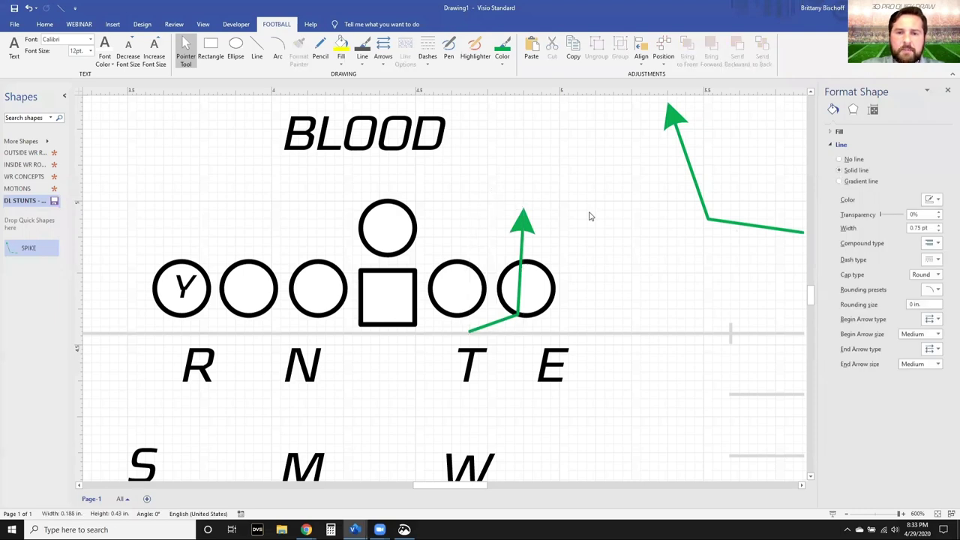
{"action": "left_click", "coordinate": [552, 251]}
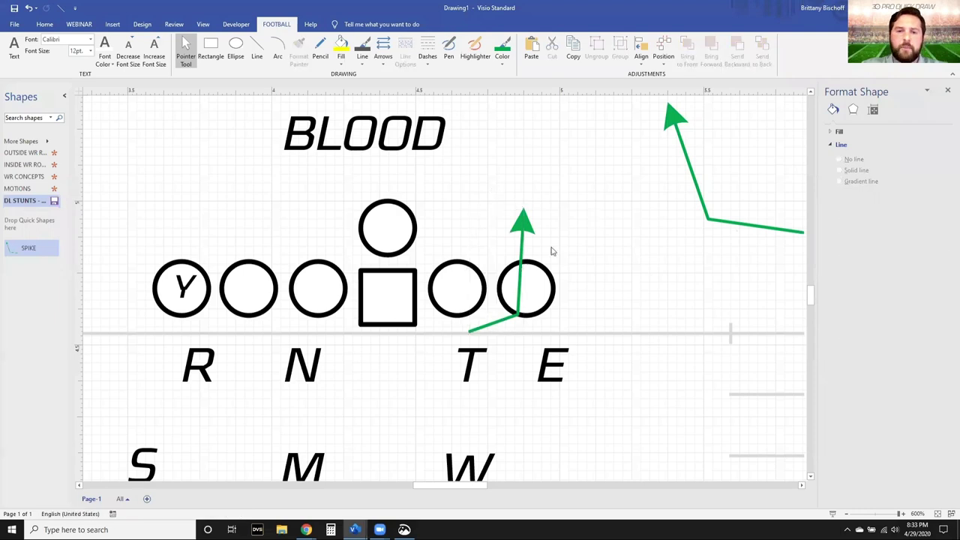
Step: Add a text label reading 1 above the arrowhead of the new green path
{"action": "left_click", "coordinate": [14, 54]}
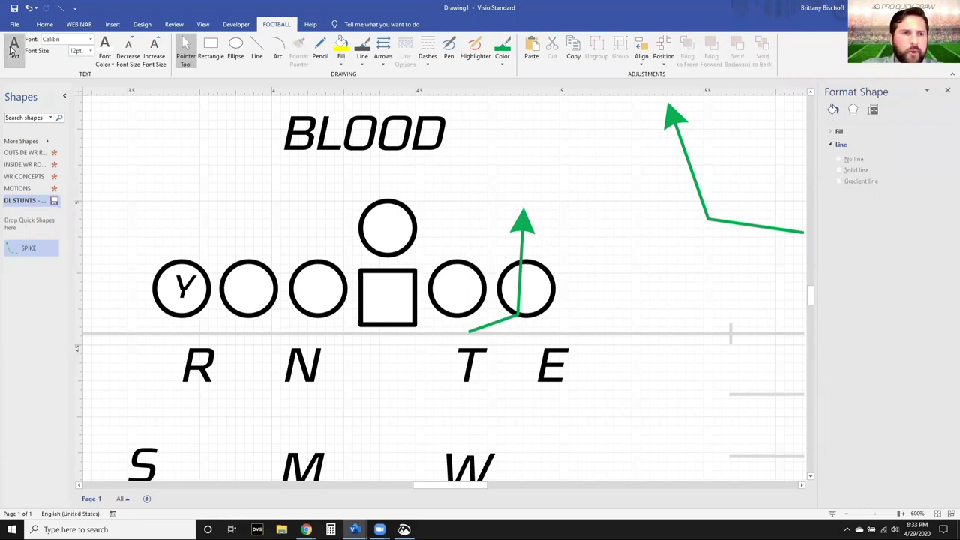
{"action": "left_click", "coordinate": [517, 179]}
{"action": "type", "text": "1"}
{"action": "key", "text": "Escape"}
{"action": "key", "text": "ctrl+1"}
Step: Narrow the 1 label's text box to about 0.26 in., set its text to 9 pt, and place it over the arrowhead
{"action": "scroll", "coordinate": [588, 253], "scroll_direction": "down", "scroll_amount": 3}
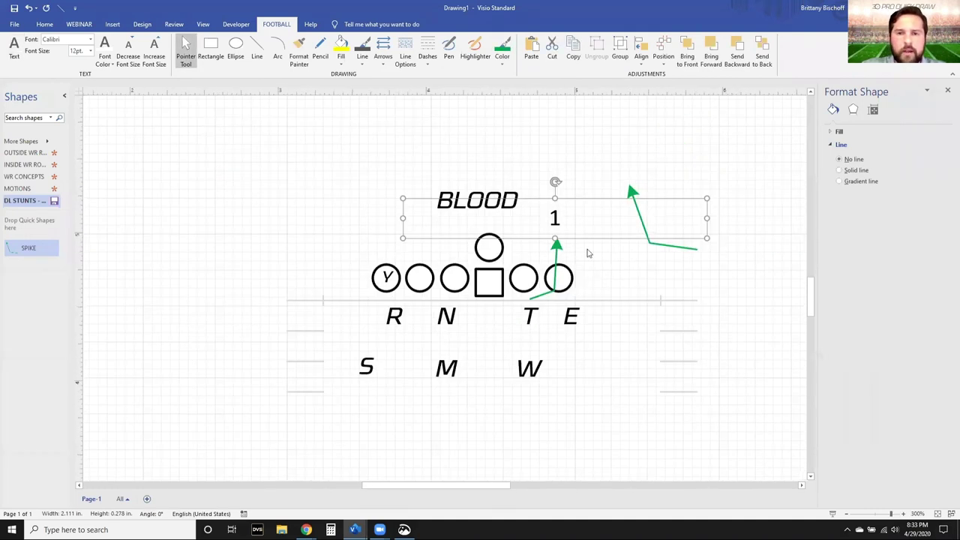
{"action": "left_click_drag", "start_coordinate": [447, 217], "coordinate": [557, 225]}
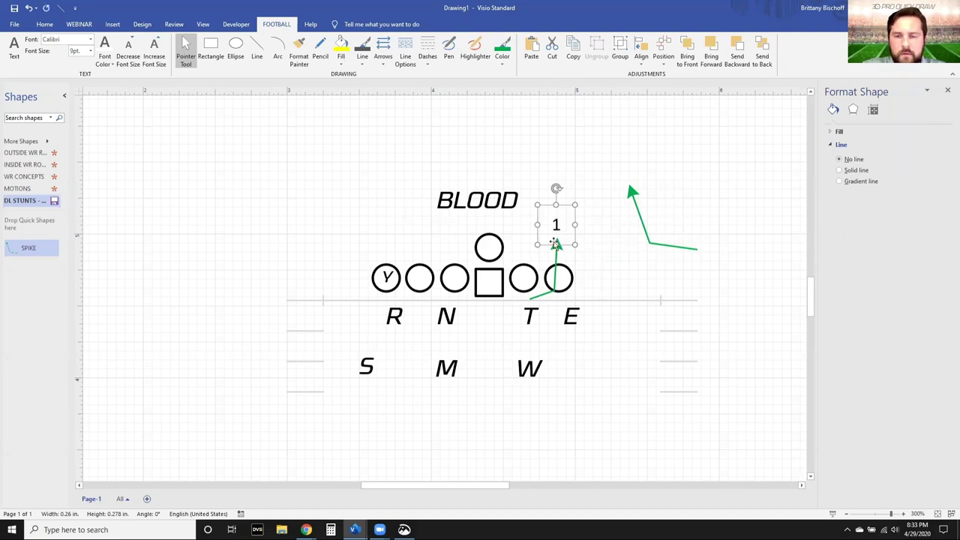
{"action": "scroll", "coordinate": [557, 225], "scroll_direction": "up", "scroll_amount": 3}
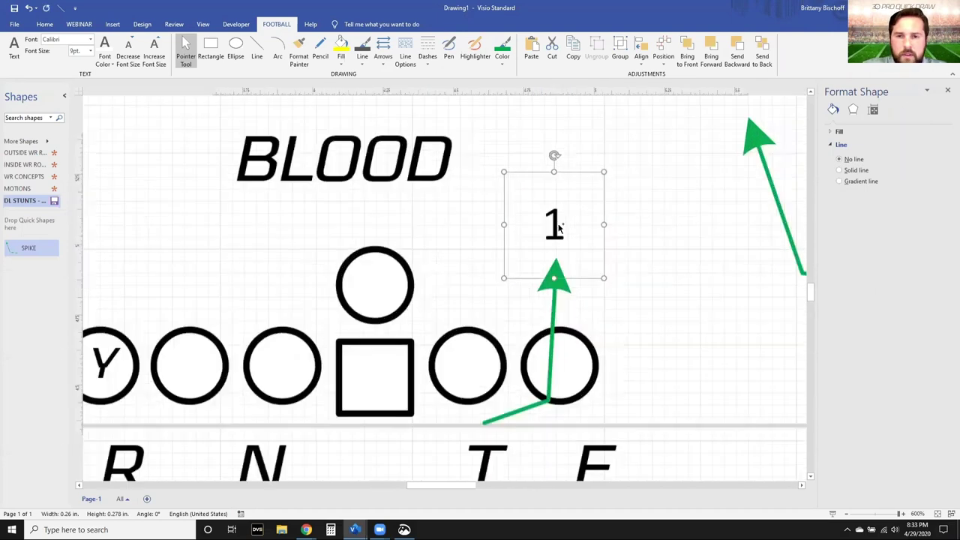
Step: Change the font color of the 1 label above the arrowhead to standard green
{"action": "left_click", "coordinate": [107, 64]}
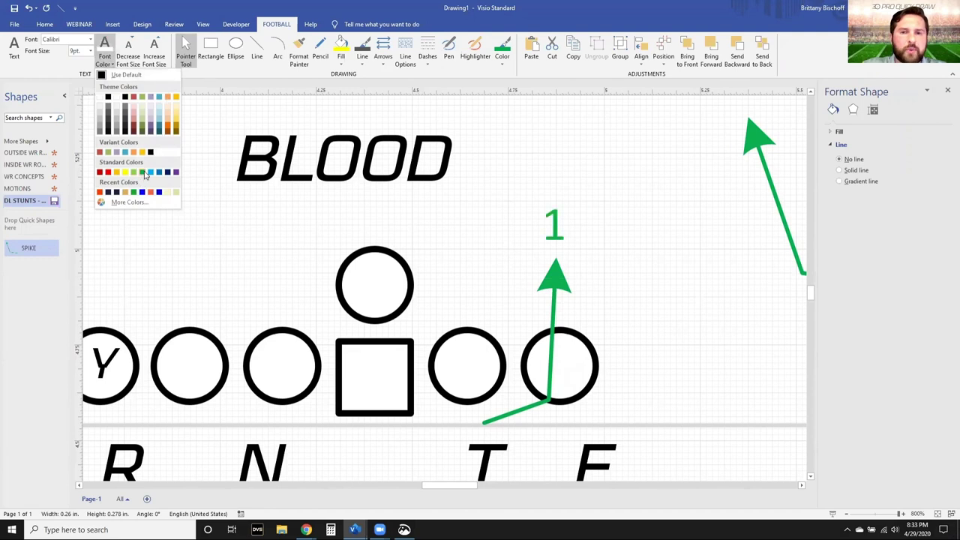
{"action": "left_click", "coordinate": [142, 172]}
{"action": "left_click", "coordinate": [577, 328]}
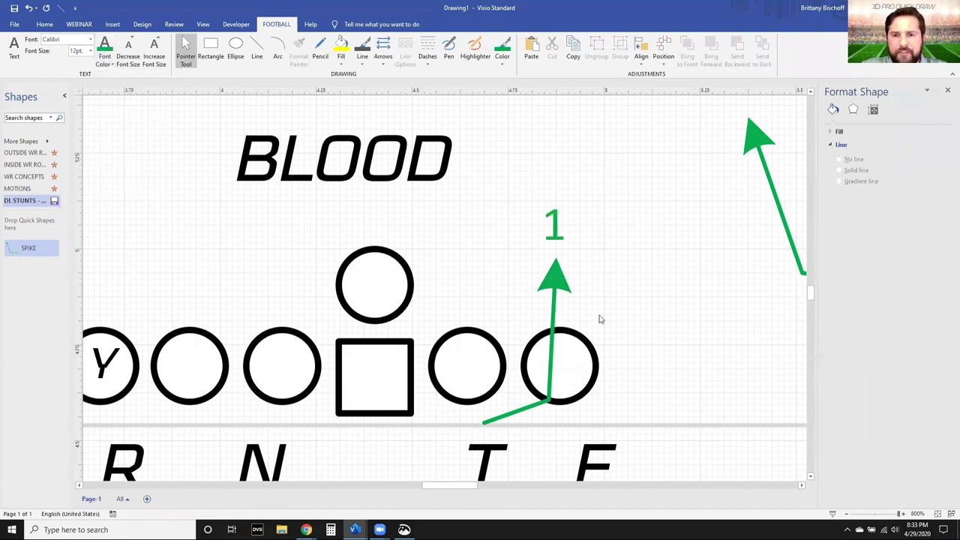
Step: Draw a path above E with a short vertical line and an arc curving inward past the guard, about 0.34 in. wide and 0.43 in. high
{"action": "scroll", "coordinate": [598, 318], "scroll_direction": "down", "scroll_amount": 2}
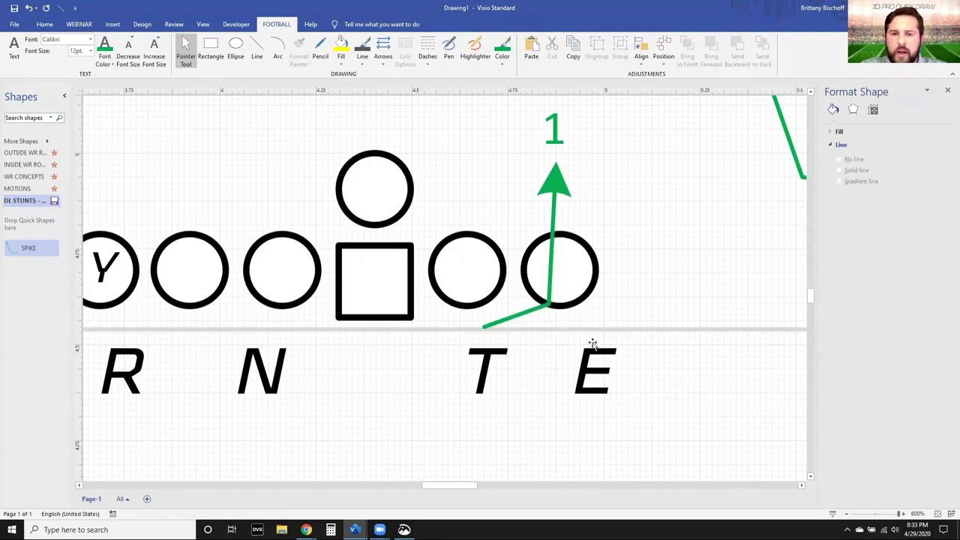
{"action": "key", "text": "ctrl+6"}
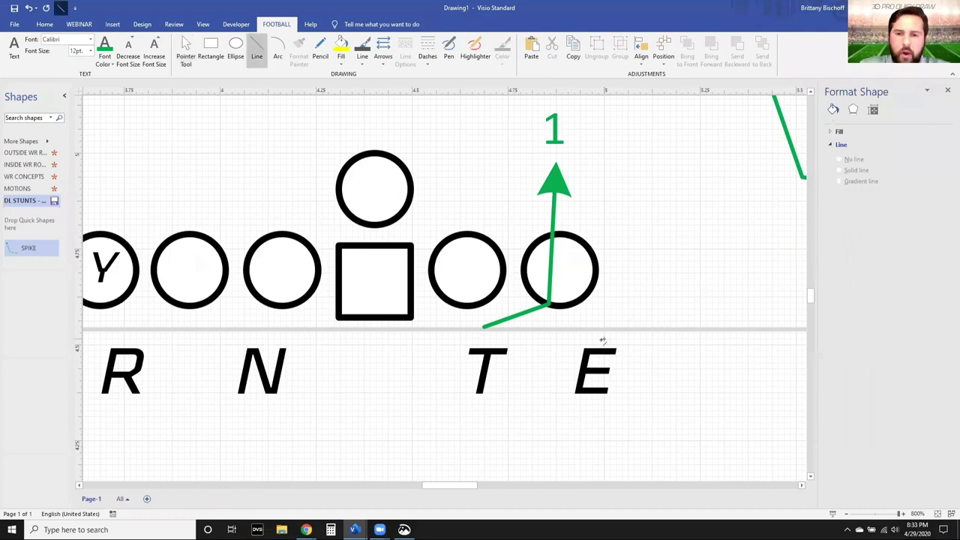
{"action": "left_click_drag", "start_coordinate": [596, 337], "coordinate": [598, 309]}
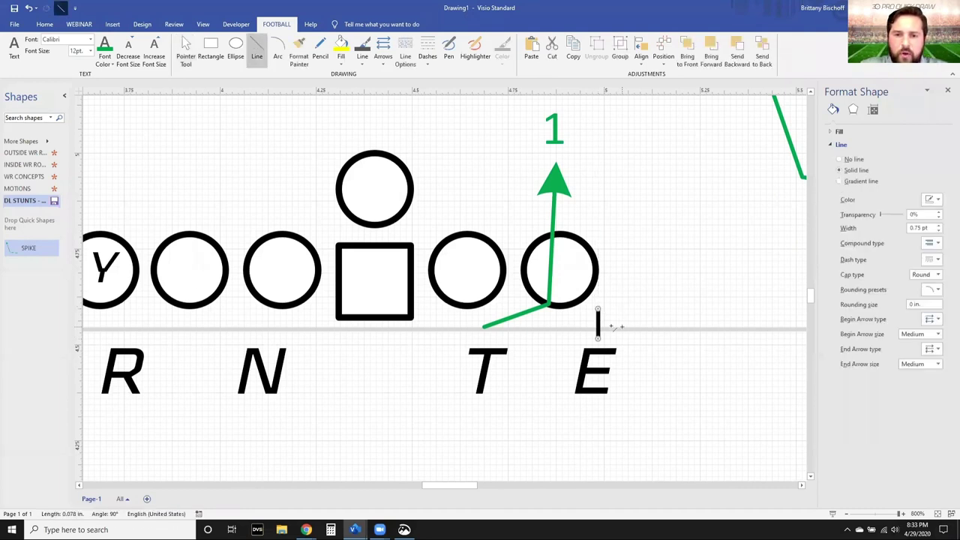
{"action": "key", "text": "ctrl+7"}
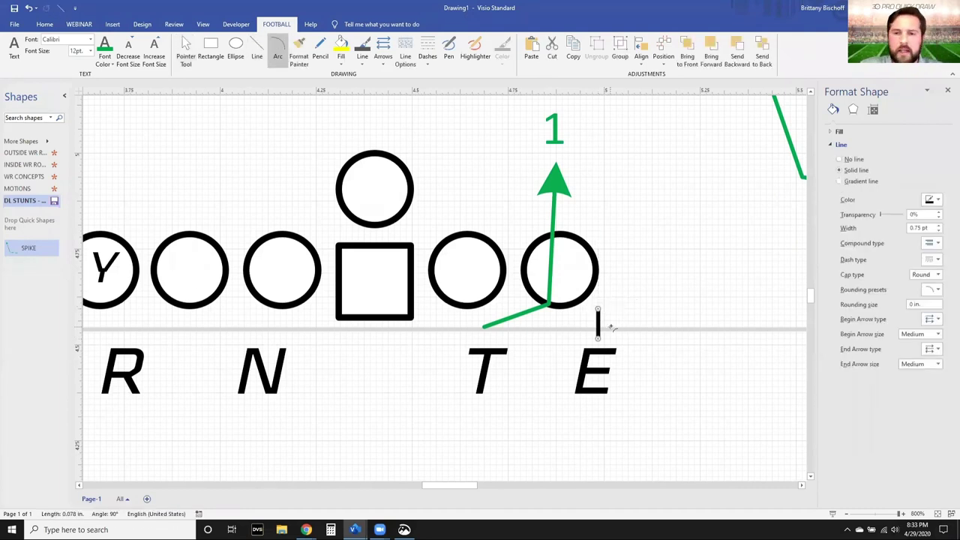
{"action": "left_click_drag", "start_coordinate": [598, 309], "coordinate": [466, 174]}
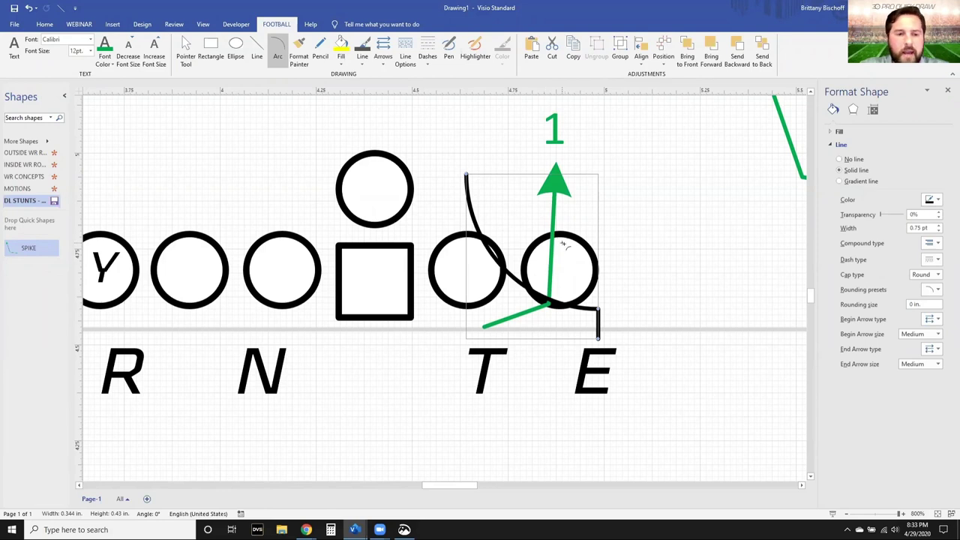
Step: Copy the green arrow formatting from the T path onto the new curved path above E
{"action": "key", "text": "ctrl+1"}
{"action": "left_click", "coordinate": [552, 248]}
{"action": "key", "text": "ctrl+shift+p"}
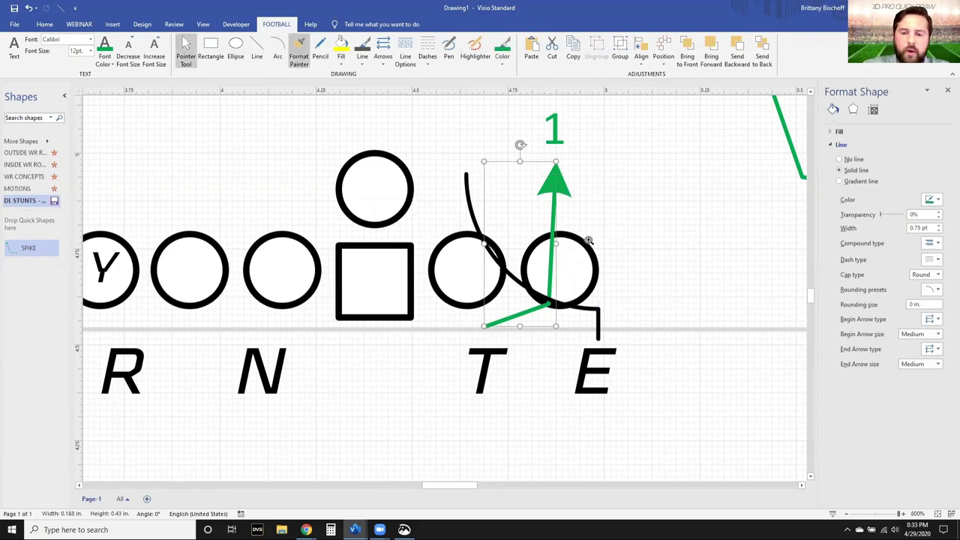
{"action": "left_click", "coordinate": [469, 188]}
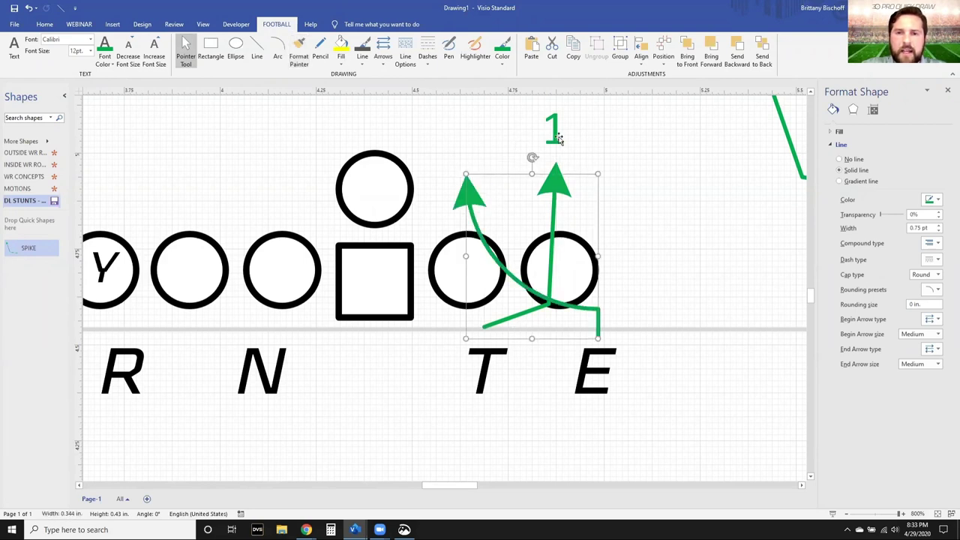
Step: Duplicate the green 1 label above the curved path's arrowhead and change the copy's text to 2
{"action": "left_click_drag", "start_coordinate": [557, 139], "coordinate": [459, 129]}
{"action": "type", "text": "2"}
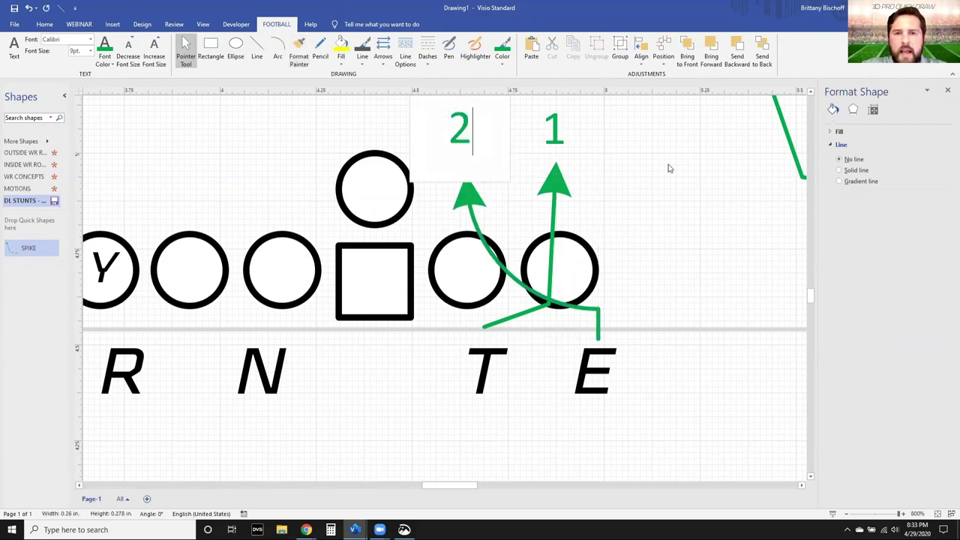
{"action": "left_click", "coordinate": [670, 169]}
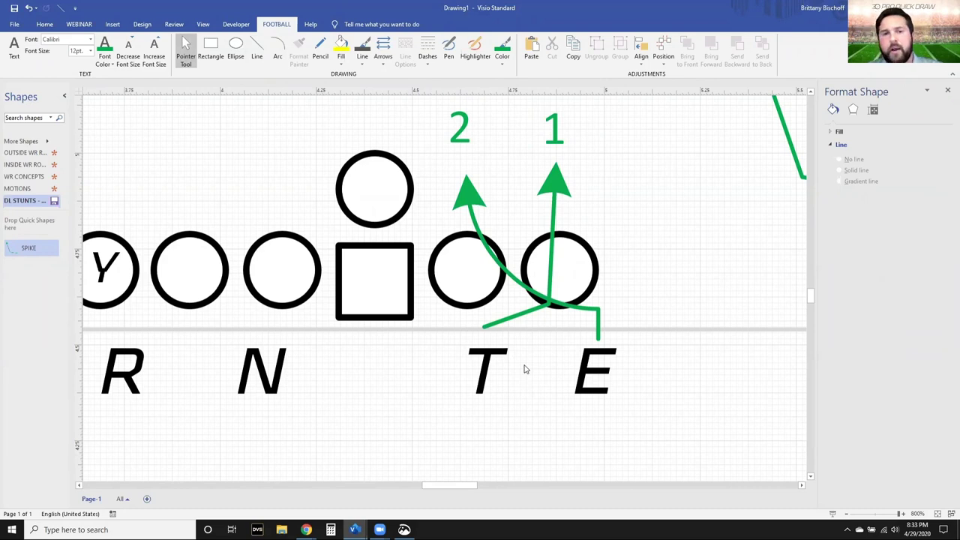
Step: Select the 1 and 2 labels together and align them level with each other
{"action": "left_click", "coordinate": [459, 129]}
{"action": "left_click", "coordinate": [559, 129]}
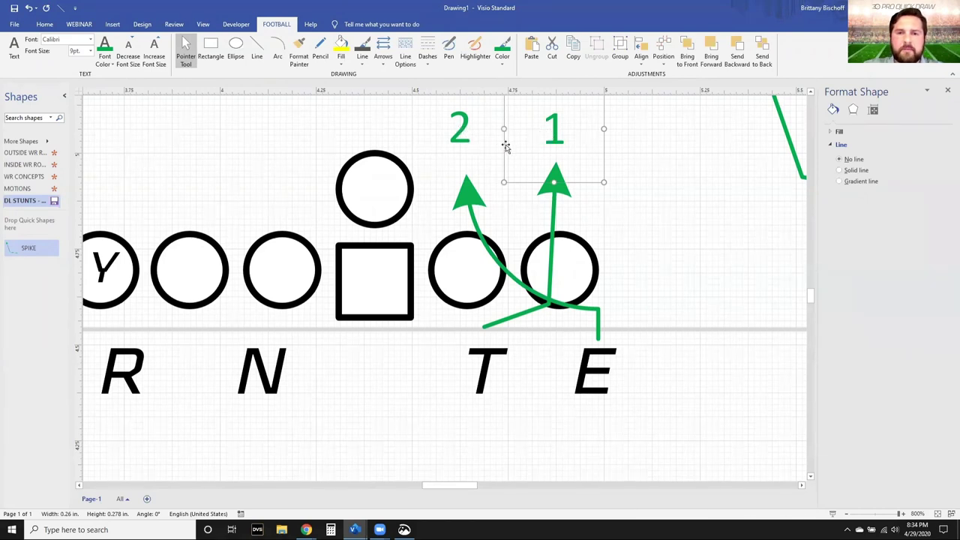
{"action": "scroll", "coordinate": [526, 164], "scroll_direction": "down", "scroll_amount": 2}
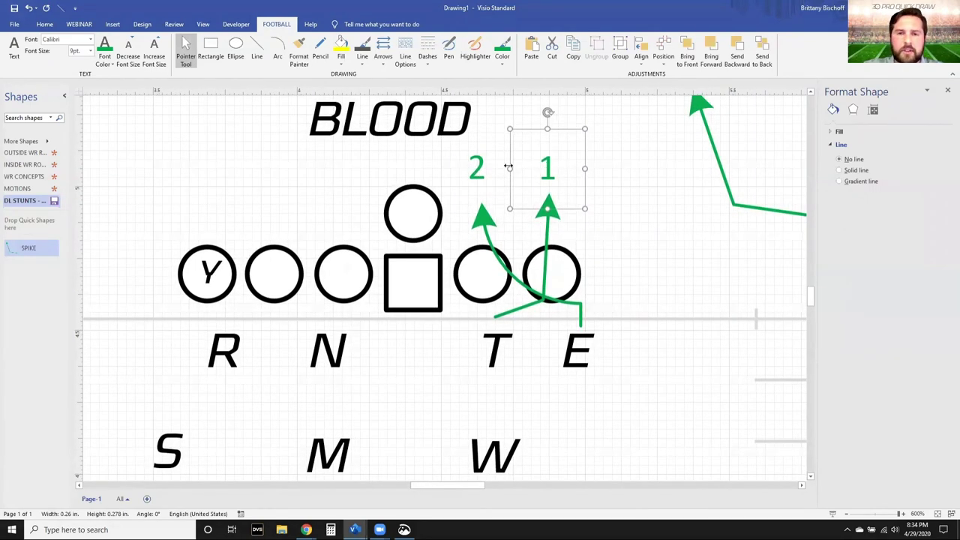
{"action": "left_click", "coordinate": [477, 171], "text": "shift"}
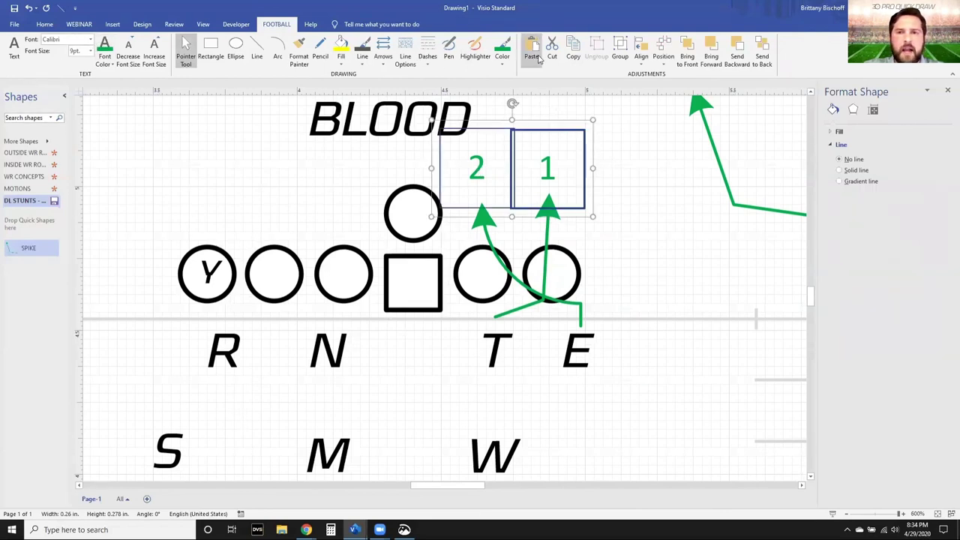
{"action": "left_click", "coordinate": [640, 57]}
{"action": "left_click", "coordinate": [659, 112]}
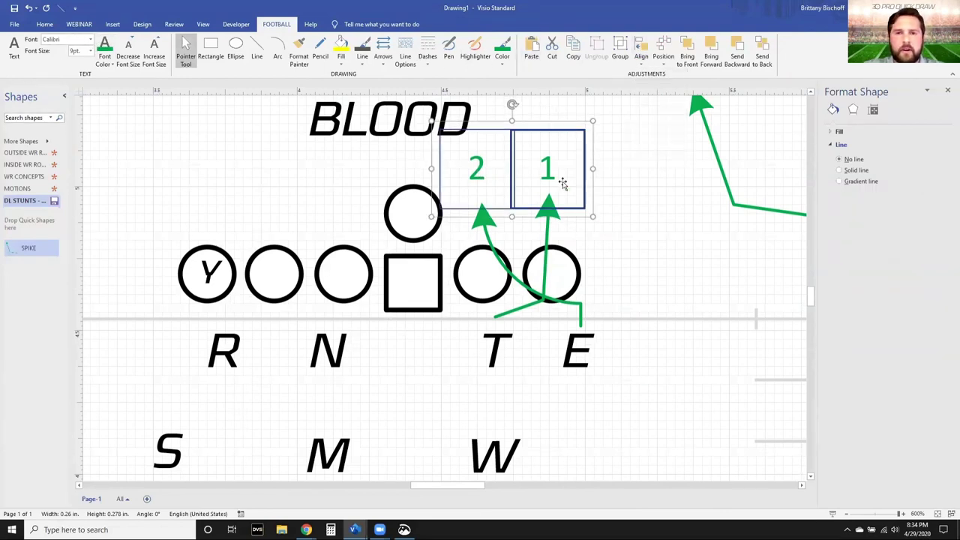
Step: Add both green arrows with their 1 and 2 labels to the DL STUNTS stencil as a shape named TE
{"action": "left_click", "coordinate": [468, 165]}
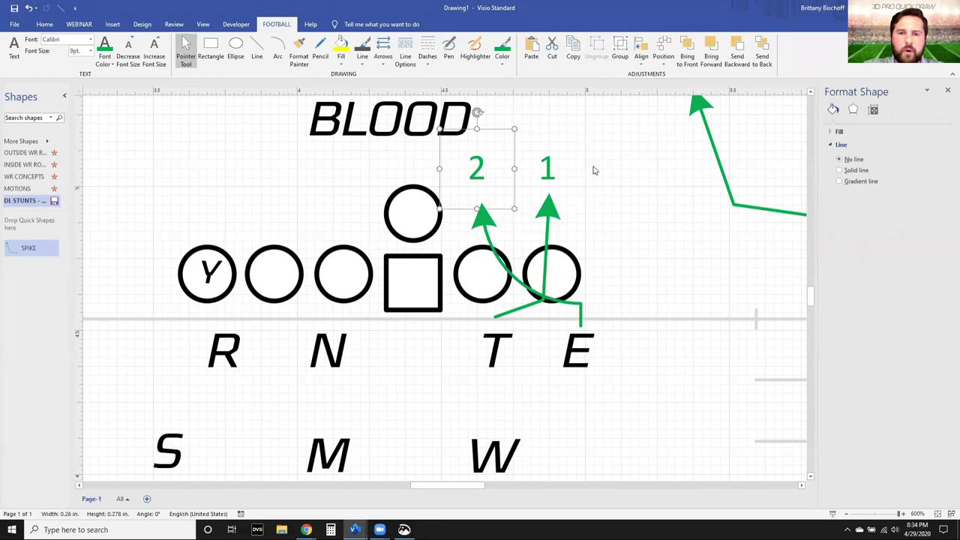
{"action": "left_click", "coordinate": [468, 166]}
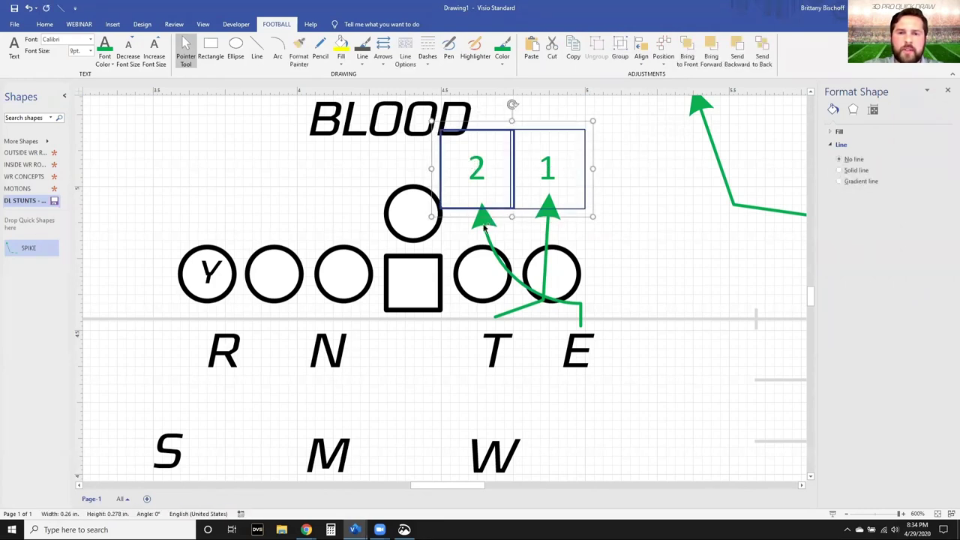
{"action": "left_click", "coordinate": [548, 214], "text": "shift"}
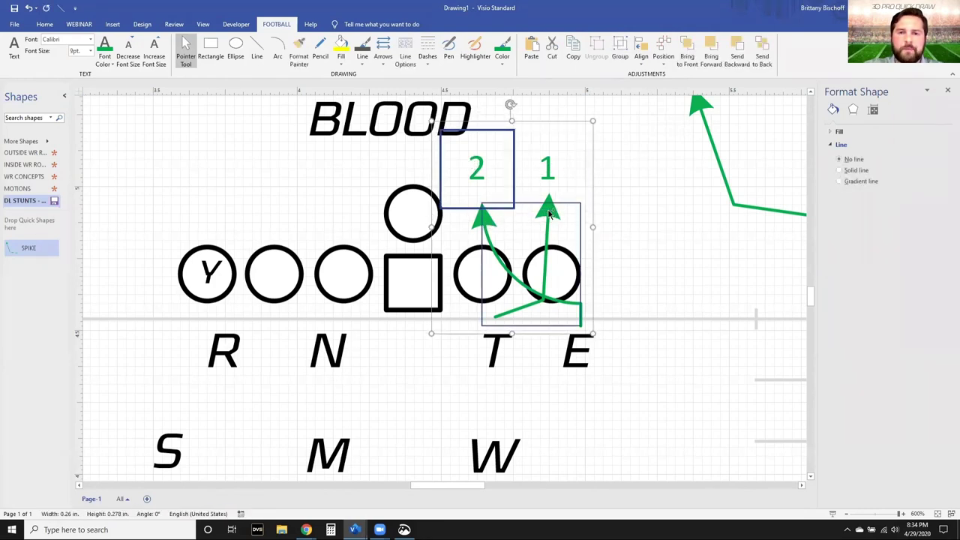
{"action": "left_click", "coordinate": [549, 170], "text": "shift"}
{"action": "left_click_drag", "start_coordinate": [545, 246], "coordinate": [29, 284]}
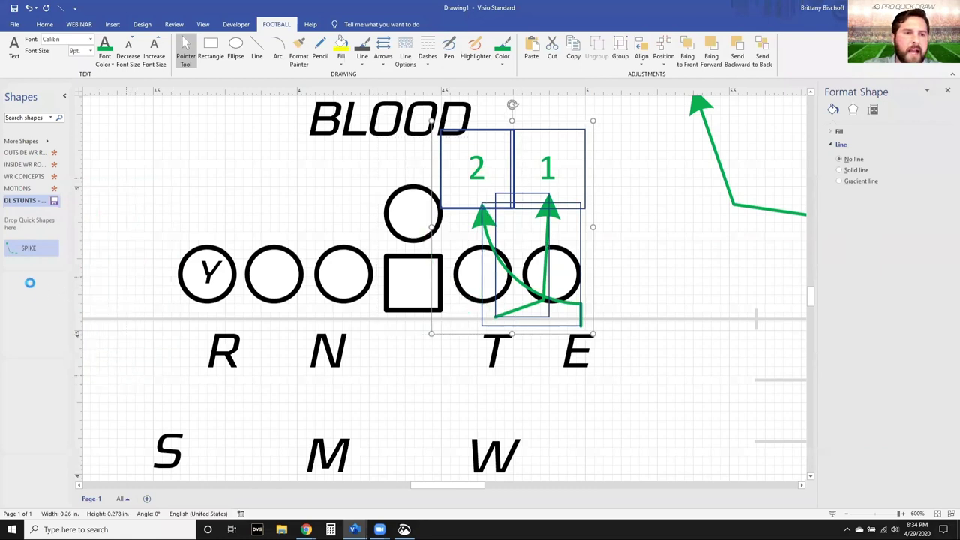
{"action": "type", "text": "TE"}
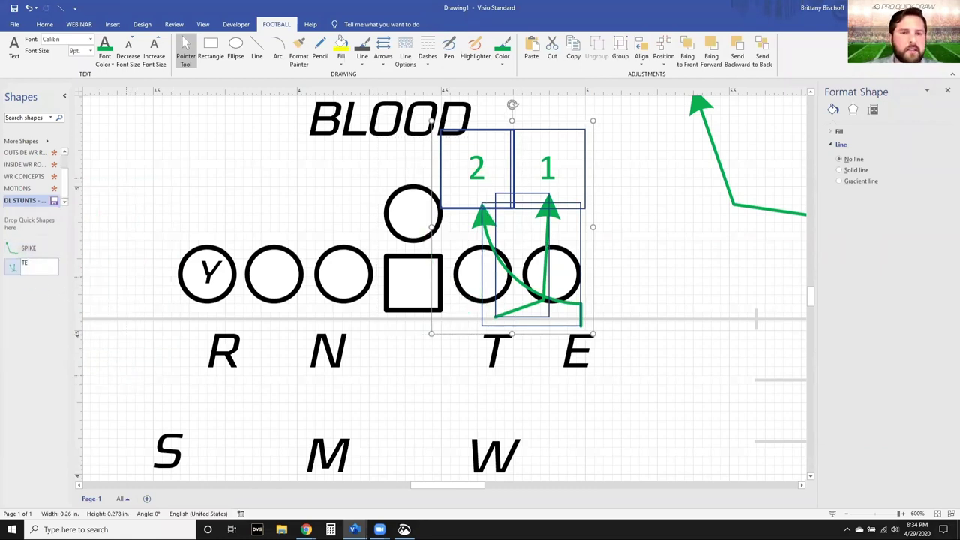
{"action": "key", "text": "Return"}
{"action": "left_click", "coordinate": [675, 255]}
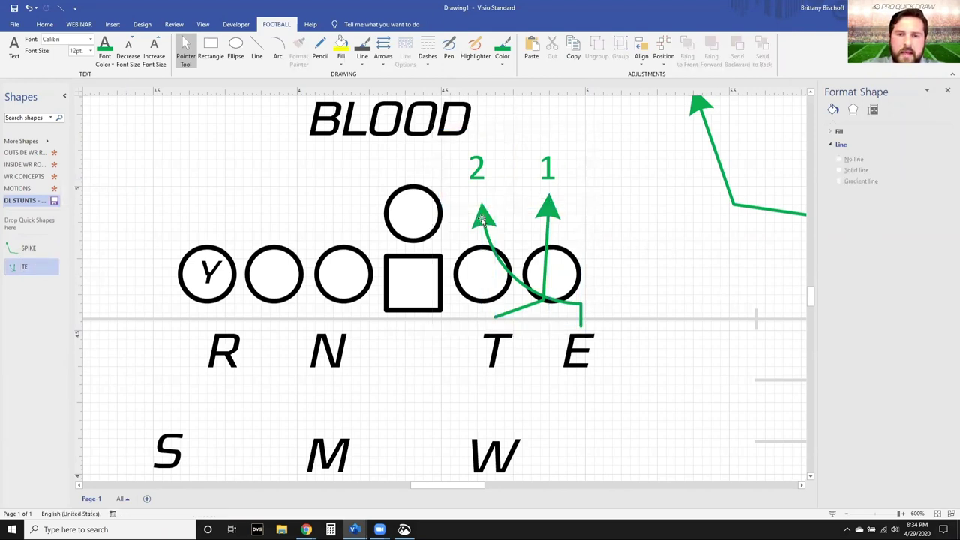
Step: Move the curved green arrow inward so that it starts above T and ends on the quarterback circle
{"action": "left_click_drag", "start_coordinate": [483, 220], "coordinate": [397, 219]}
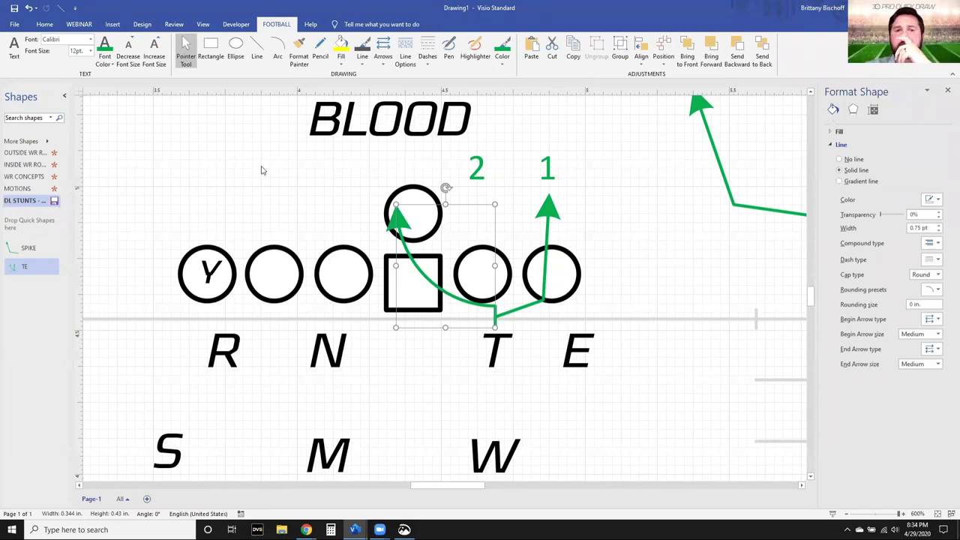
{"action": "left_click", "coordinate": [308, 189]}
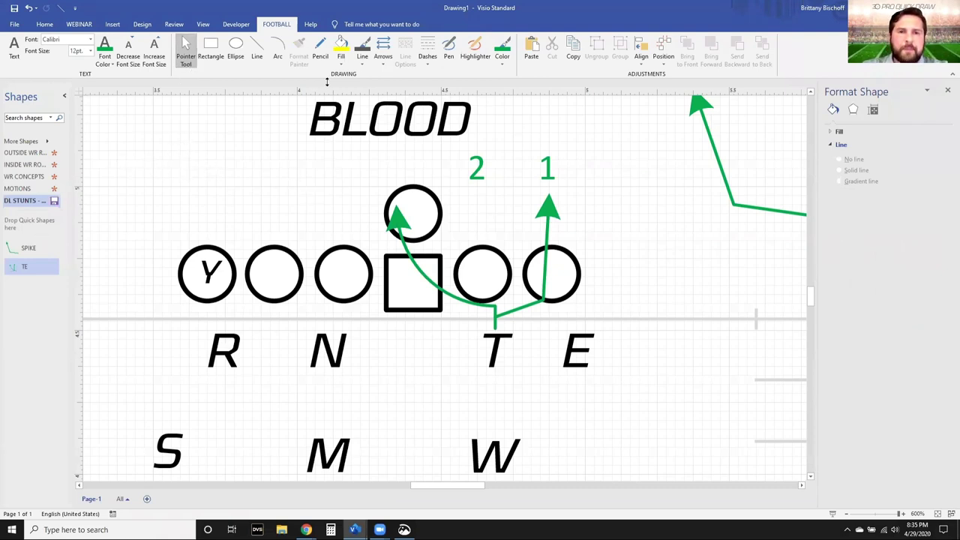
Step: With no shape selected, set the default line weight to 1 pt
{"action": "left_click", "coordinate": [363, 64]}
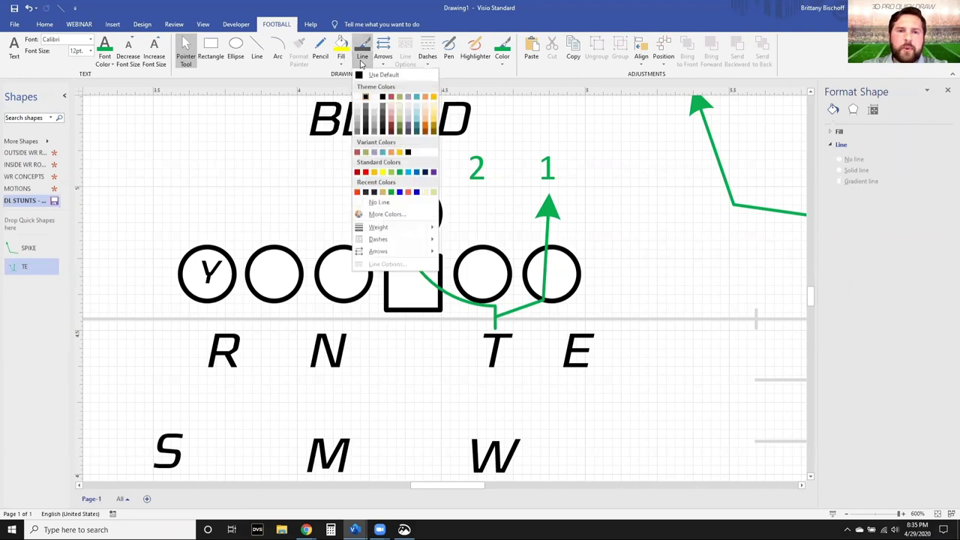
{"action": "left_click", "coordinate": [387, 228]}
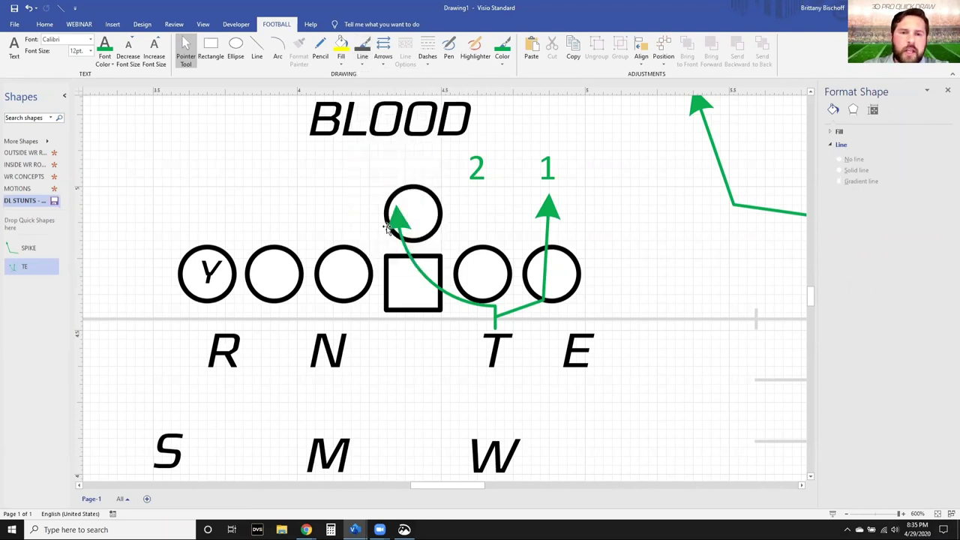
{"action": "left_click", "coordinate": [363, 60]}
{"action": "left_click", "coordinate": [394, 229]}
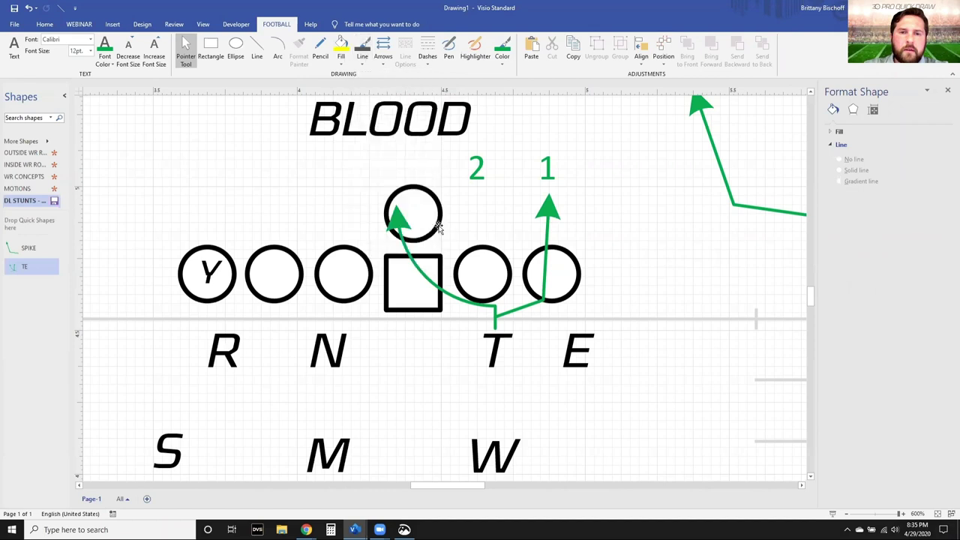
{"action": "left_click", "coordinate": [42, 25]}
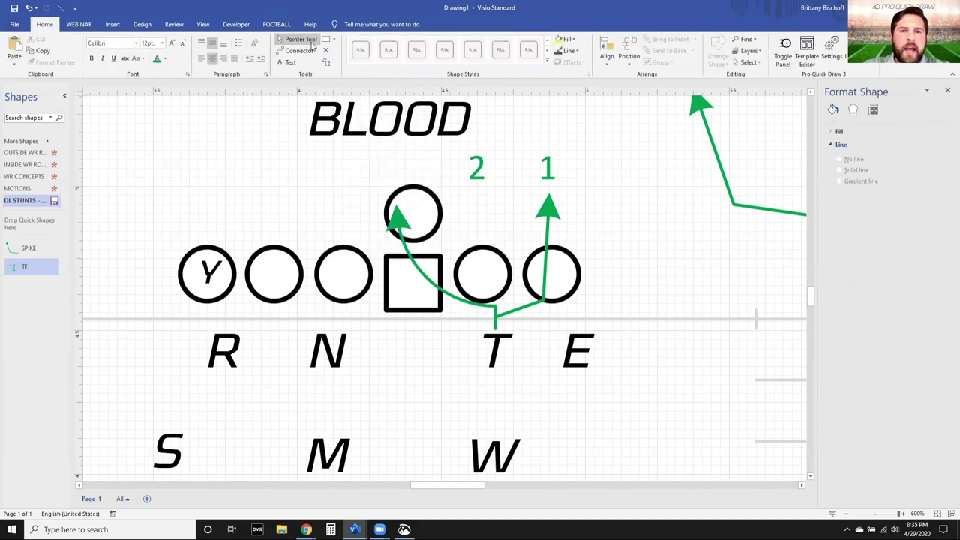
{"action": "left_click", "coordinate": [568, 50]}
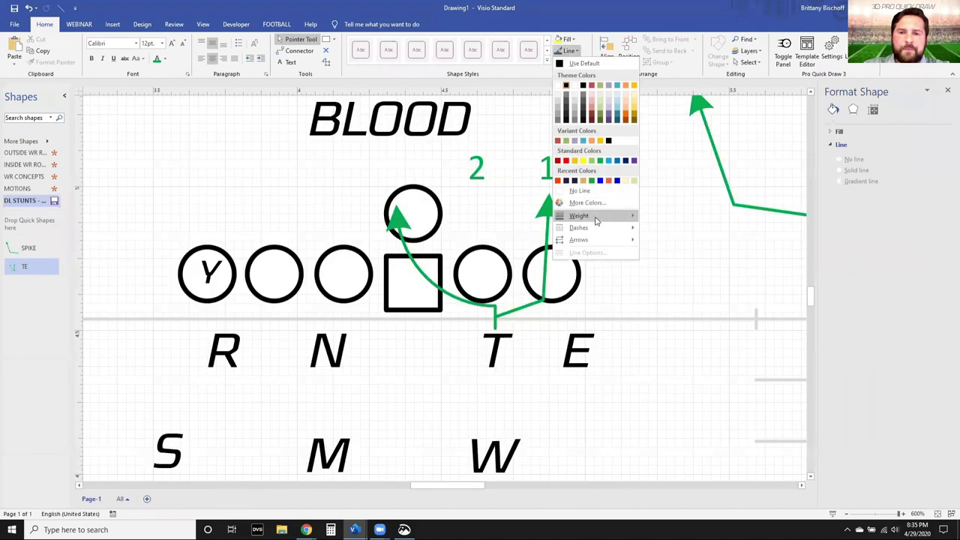
{"action": "mouse_move", "coordinate": [597, 217]}
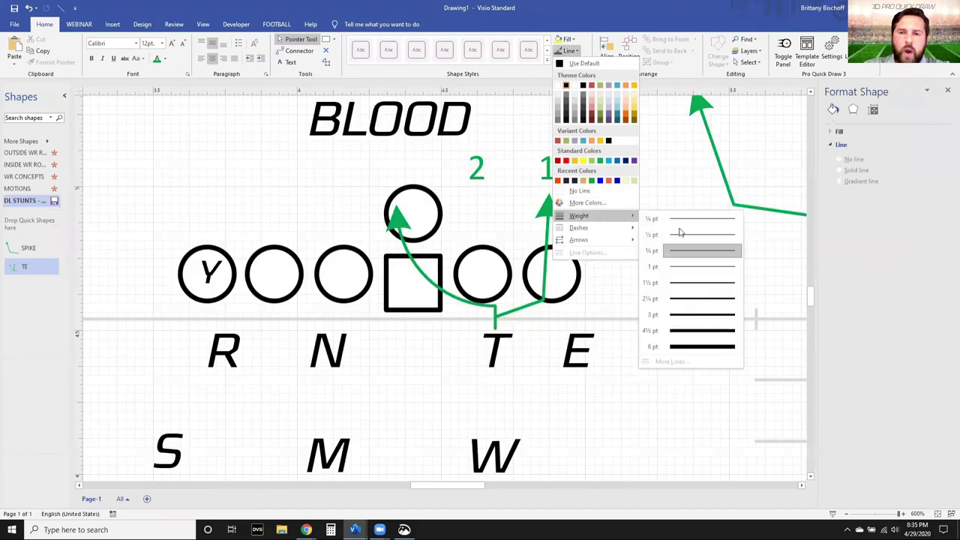
{"action": "left_click", "coordinate": [714, 267]}
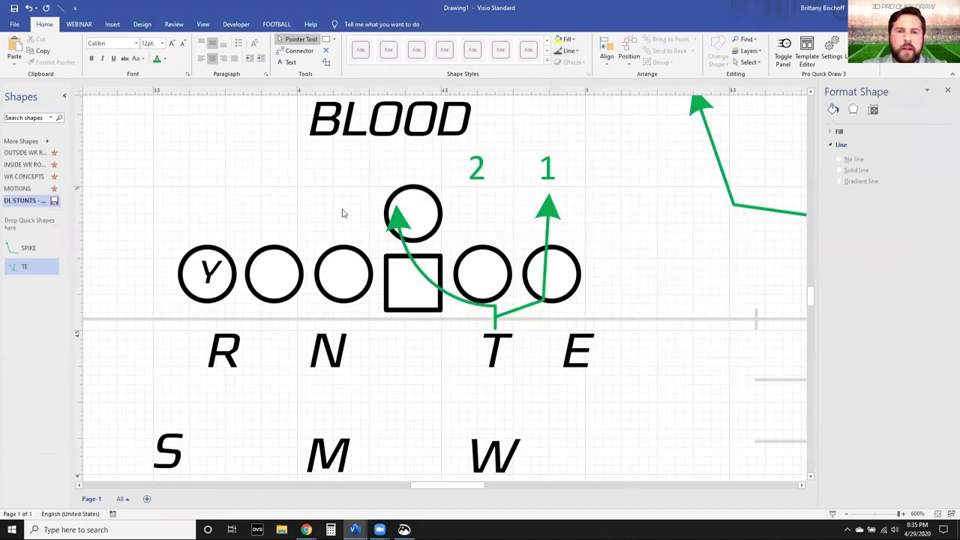
Step: Draw a vertical test line about 0.52 in. long upward from above N
{"action": "key", "text": "ctrl+6"}
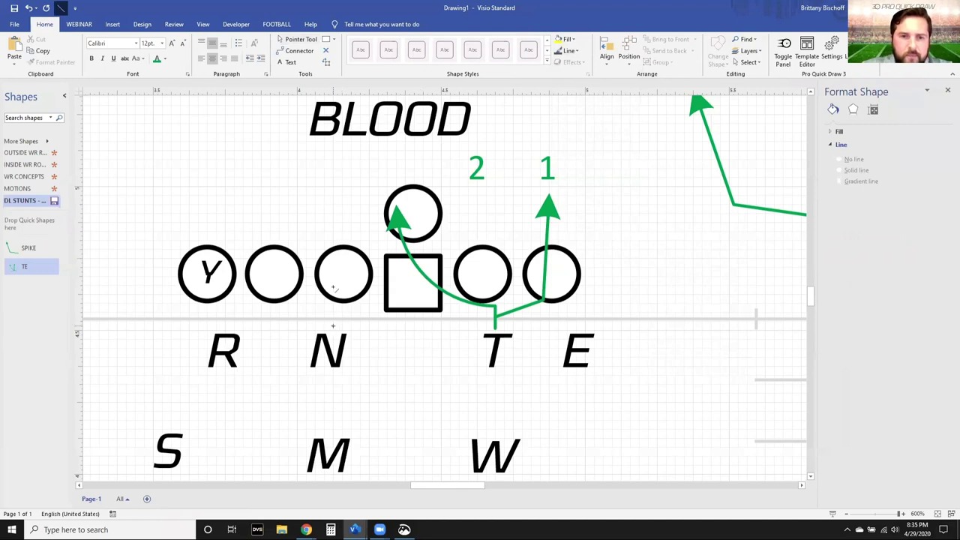
{"action": "left_click_drag", "start_coordinate": [333, 324], "coordinate": [333, 178]}
{"action": "key", "text": "ctrl+1"}
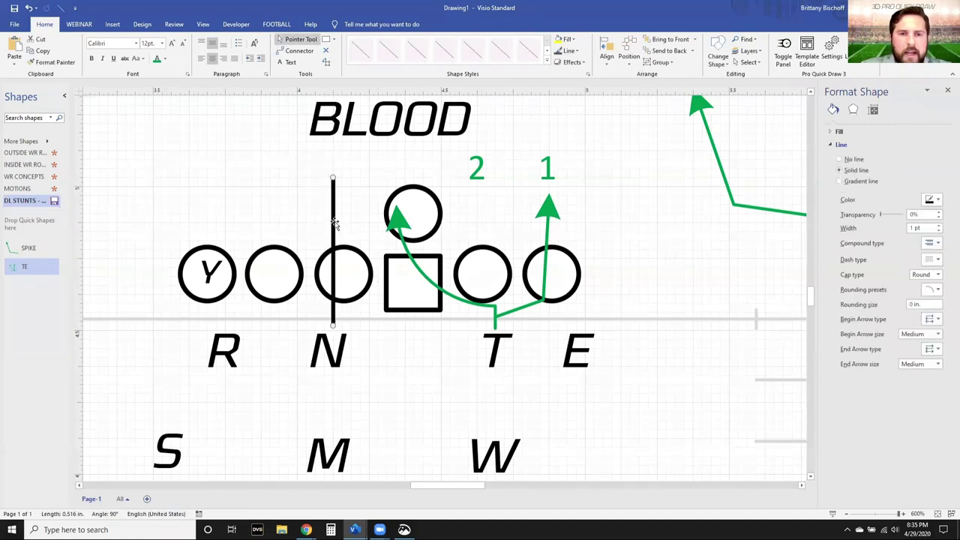
Step: Try the test line over the center square beside the curved green arrow, undo the move, and delete the line
{"action": "scroll", "coordinate": [334, 223], "scroll_direction": "up", "scroll_amount": 5}
{"action": "left_click_drag", "start_coordinate": [275, 225], "coordinate": [455, 225]}
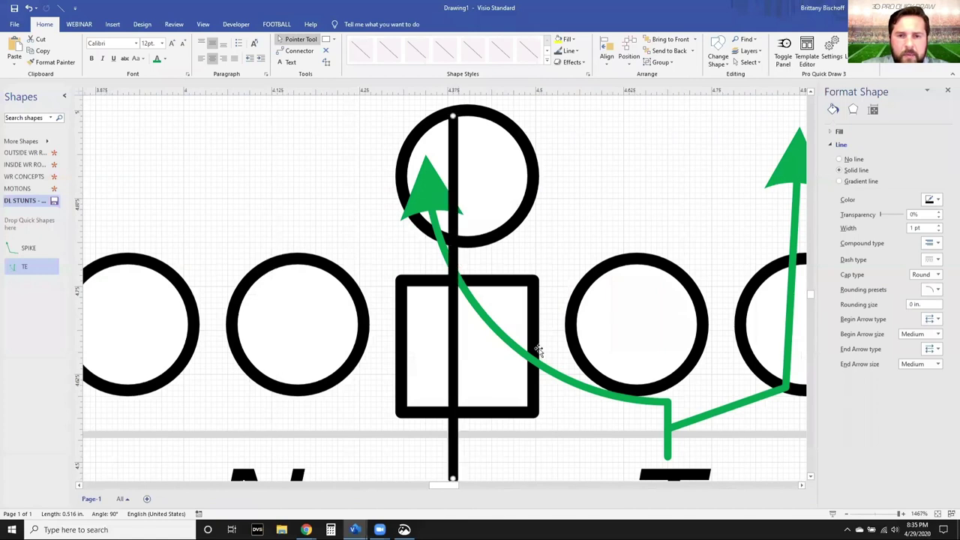
{"action": "key", "text": "ctrl+z"}
{"action": "scroll", "coordinate": [322, 208], "scroll_direction": "down", "scroll_amount": 3}
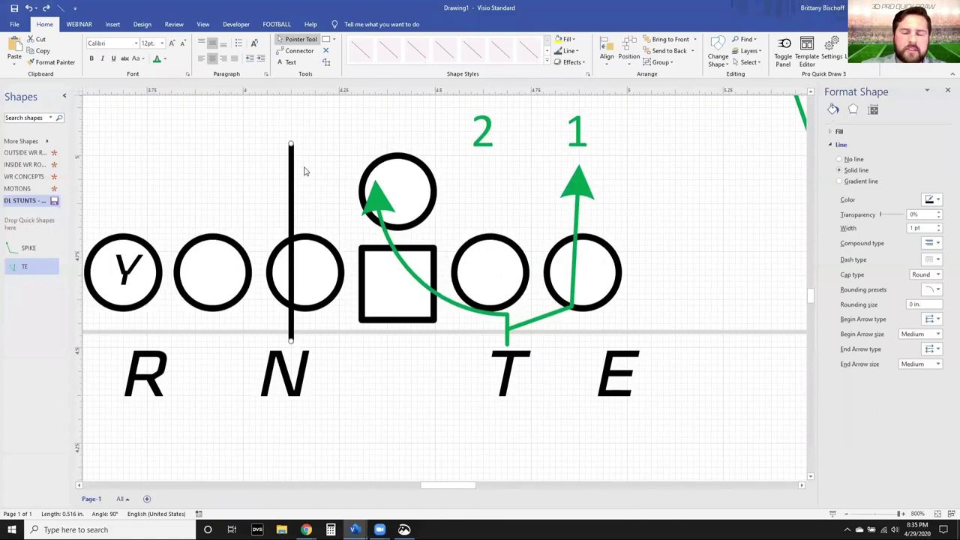
{"action": "key", "text": "Delete"}
{"action": "scroll", "coordinate": [317, 215], "scroll_direction": "up", "scroll_amount": 2}
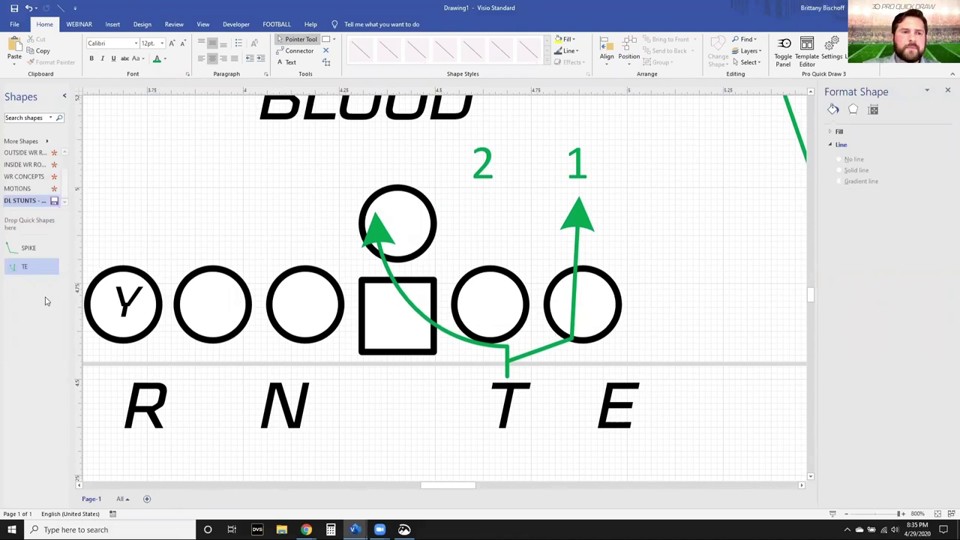
Step: Move the straight green arrow to start near N and widen it to about 0.445 in., ending just past the center square on the T side
{"action": "left_click", "coordinate": [383, 233]}
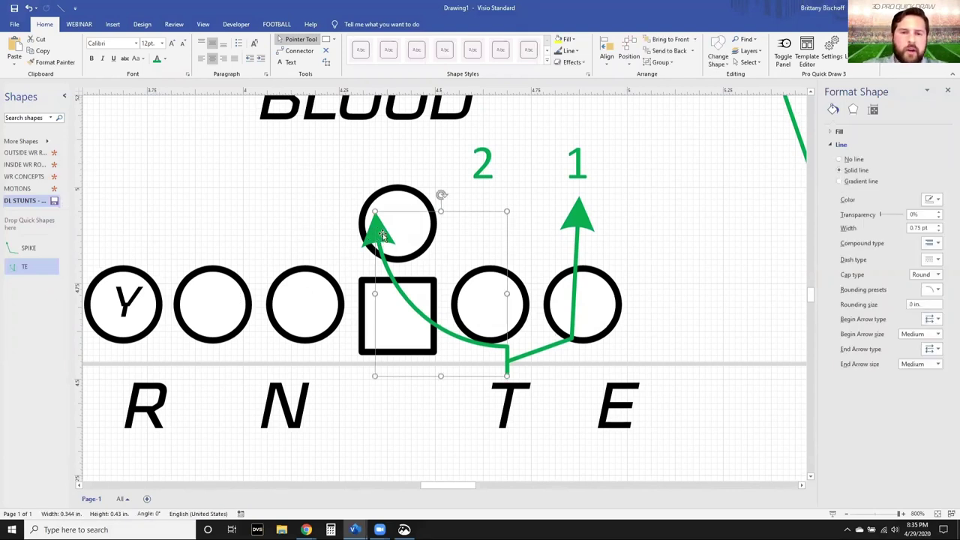
{"action": "left_click_drag", "start_coordinate": [578, 244], "coordinate": [365, 248]}
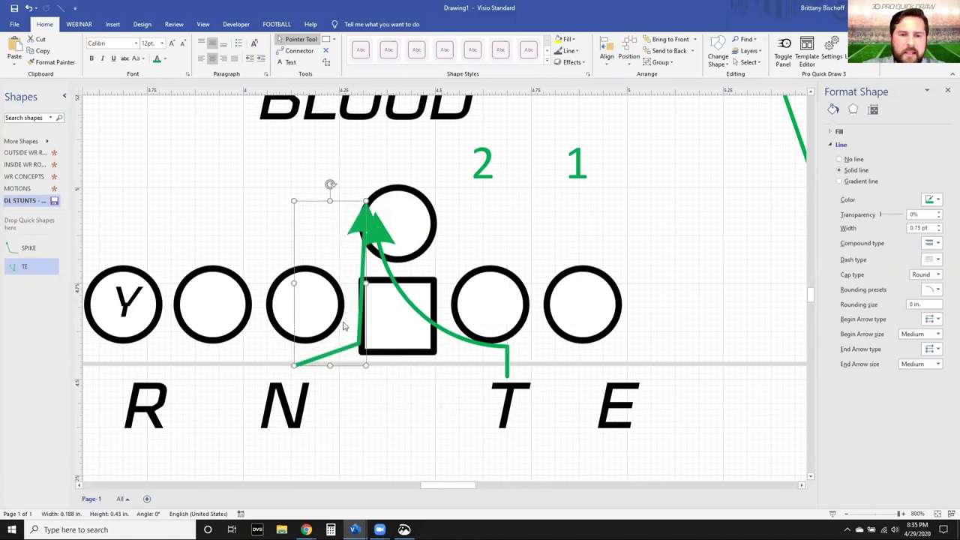
{"action": "left_click_drag", "start_coordinate": [365, 283], "coordinate": [465, 283]}
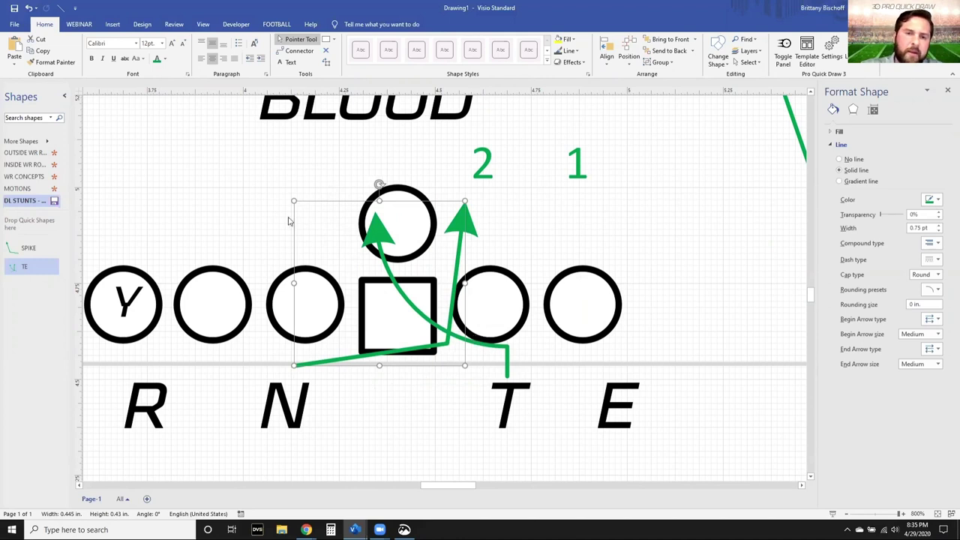
Step: Nudge the N label toward the center square until it sits below the gap between the guard circle and the square
{"action": "left_click", "coordinate": [297, 411]}
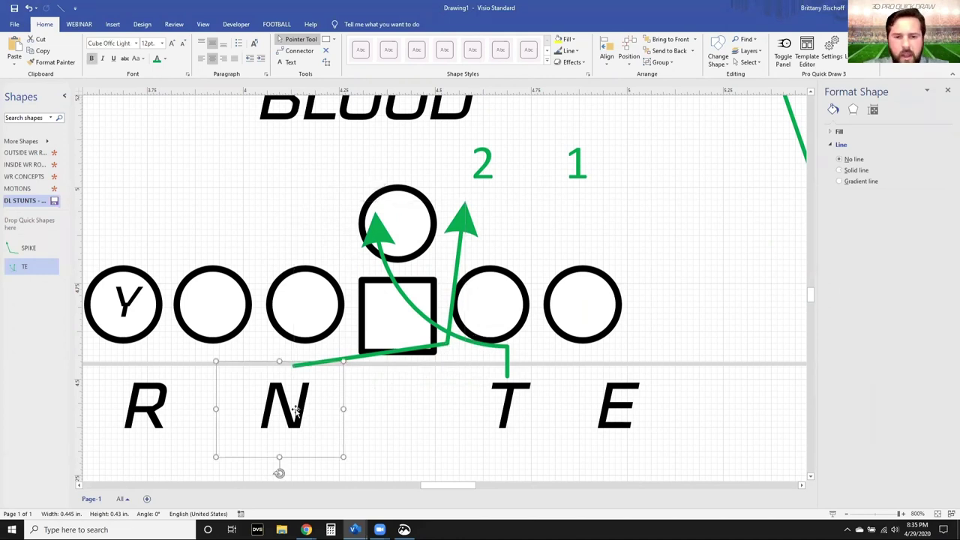
{"action": "key", "text": "Right"}
{"action": "key", "text": "Right"}
{"action": "key", "text": "Right"}
{"action": "key", "text": "Right"}
{"action": "key", "text": "Right"}
{"action": "key", "text": "Right"}
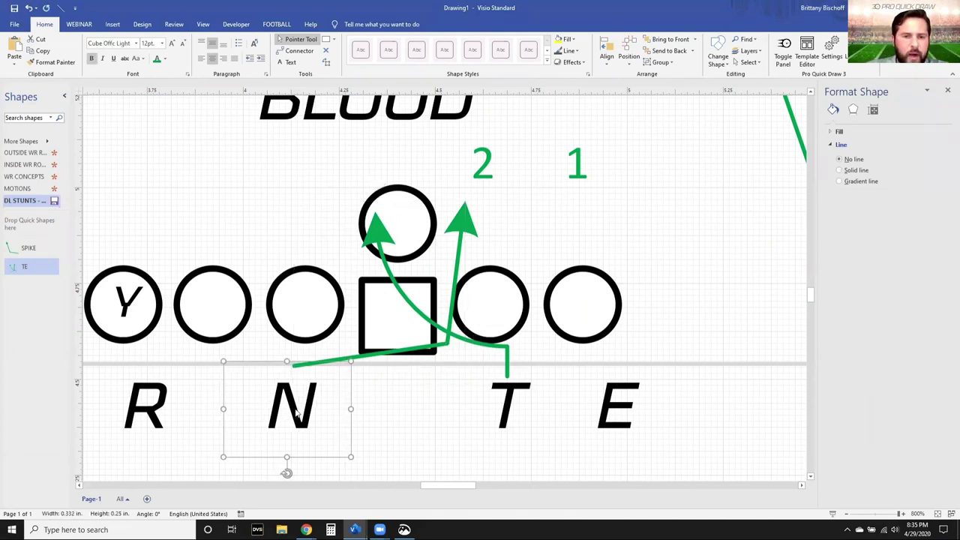
{"action": "key", "text": "Right"}
{"action": "key", "text": "Right"}
{"action": "key", "text": "Right"}
{"action": "key", "text": "Right"}
{"action": "key", "text": "Right"}
{"action": "key", "text": "Right"}
{"action": "key", "text": "Right"}
{"action": "key", "text": "Right"}
{"action": "key", "text": "Right"}
{"action": "key", "text": "Right"}
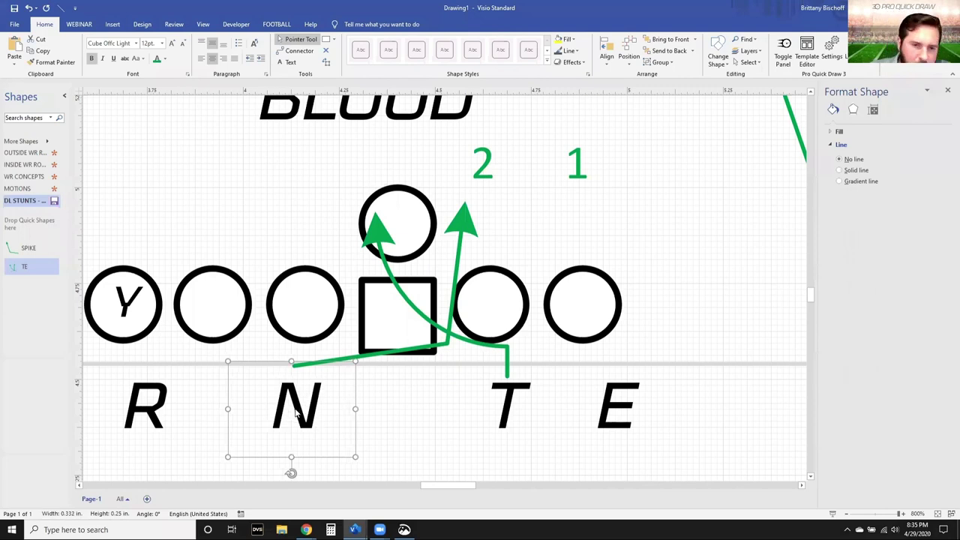
{"action": "key", "text": "Right"}
{"action": "key", "text": "Right"}
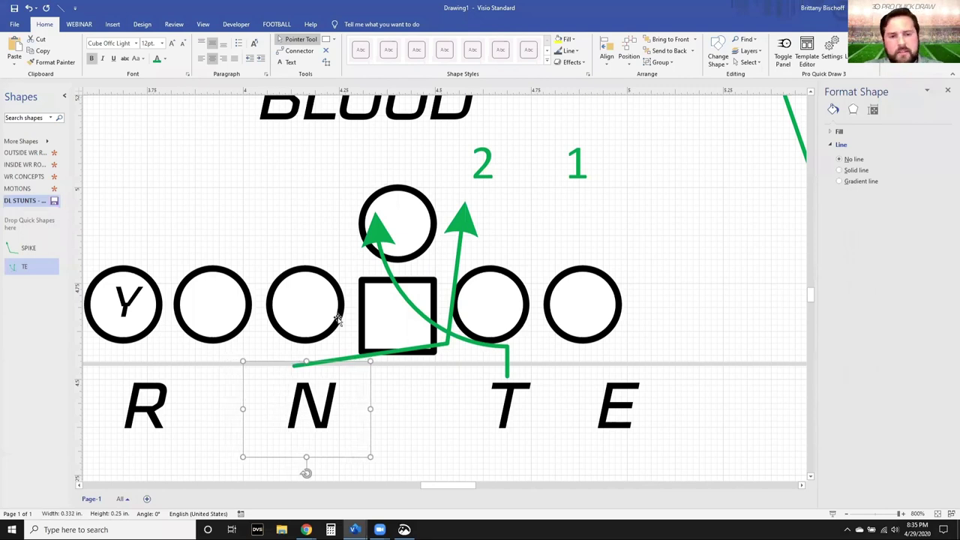
{"action": "scroll", "coordinate": [339, 321], "scroll_direction": "down", "scroll_amount": 8}
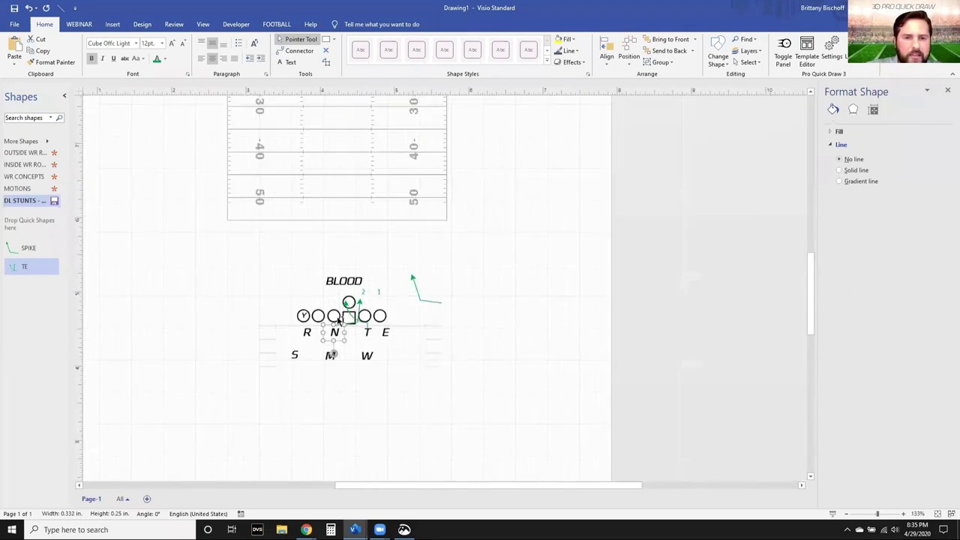
{"action": "key", "text": "Right"}
{"action": "key", "text": "Right"}
{"action": "key", "text": "Right"}
{"action": "key", "text": "Right"}
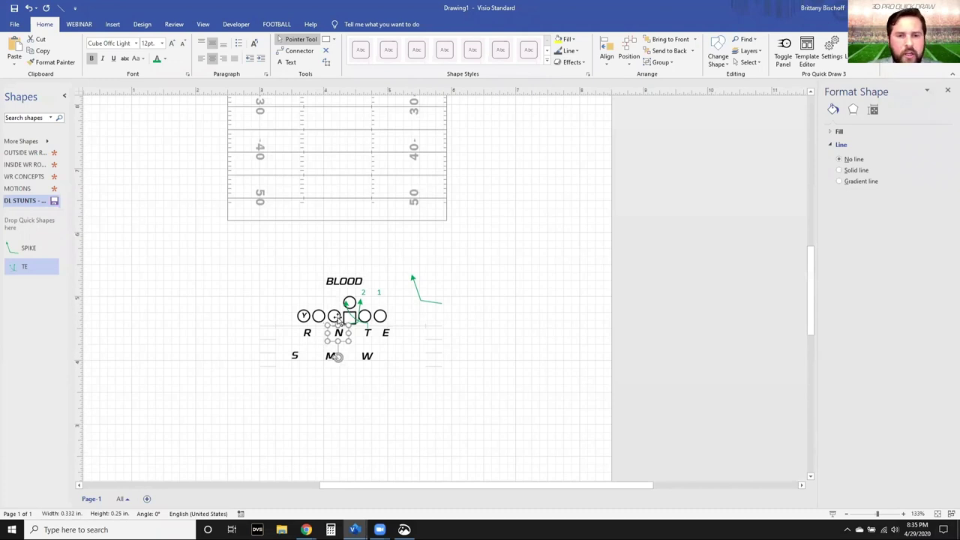
Step: Shorten the straight green arrow from its starting end to about 0.313 in. wide so that it starts above N
{"action": "scroll", "coordinate": [339, 321], "scroll_direction": "up", "scroll_amount": 5}
{"action": "scroll", "coordinate": [339, 321], "scroll_direction": "up", "scroll_amount": 6}
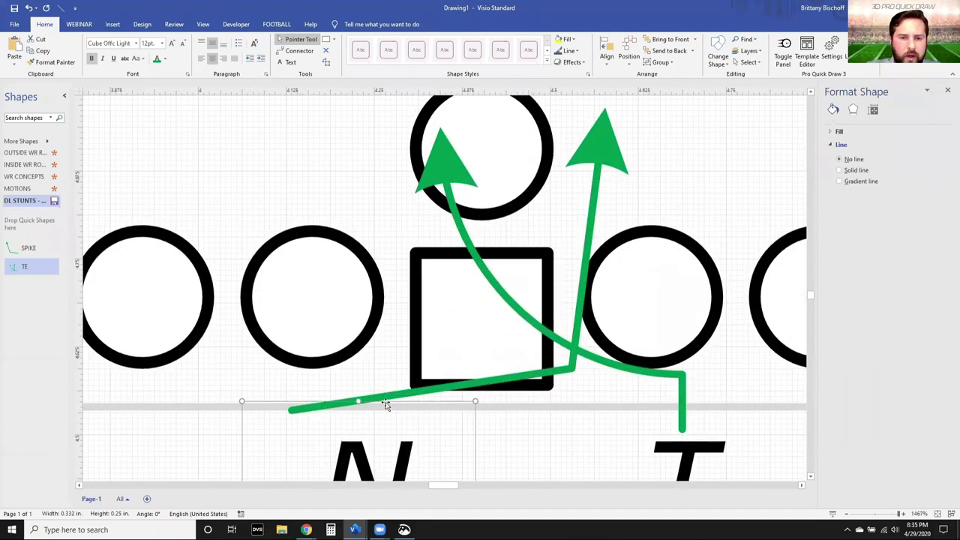
{"action": "left_click", "coordinate": [323, 404]}
{"action": "left_click_drag", "start_coordinate": [291, 258], "coordinate": [385, 258]}
{"action": "scroll", "coordinate": [420, 350], "scroll_direction": "down", "scroll_amount": 3}
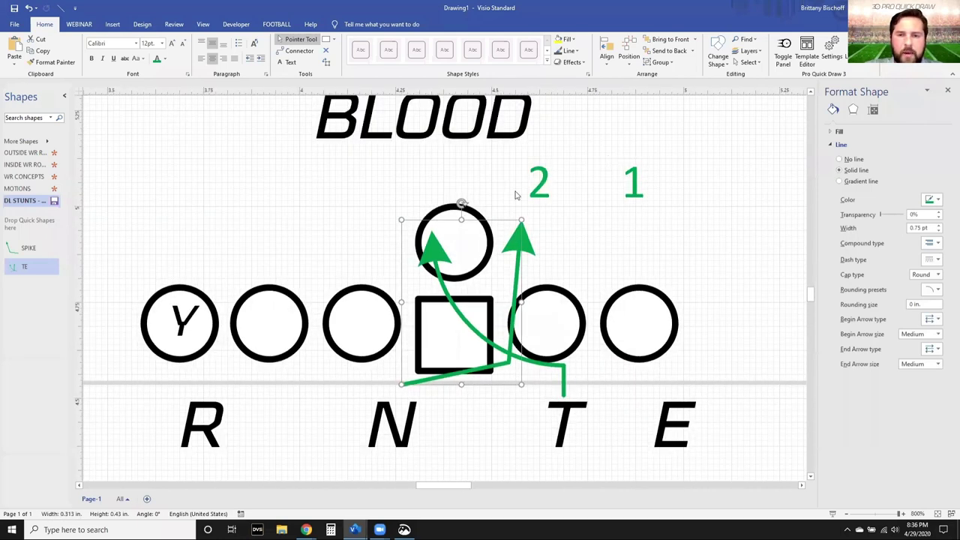
Step: Move the green 2 above the curved arrow's head and the green 1 above the straight arrow's head
{"action": "left_click", "coordinate": [542, 185]}
{"action": "left_click_drag", "start_coordinate": [546, 185], "coordinate": [438, 184]}
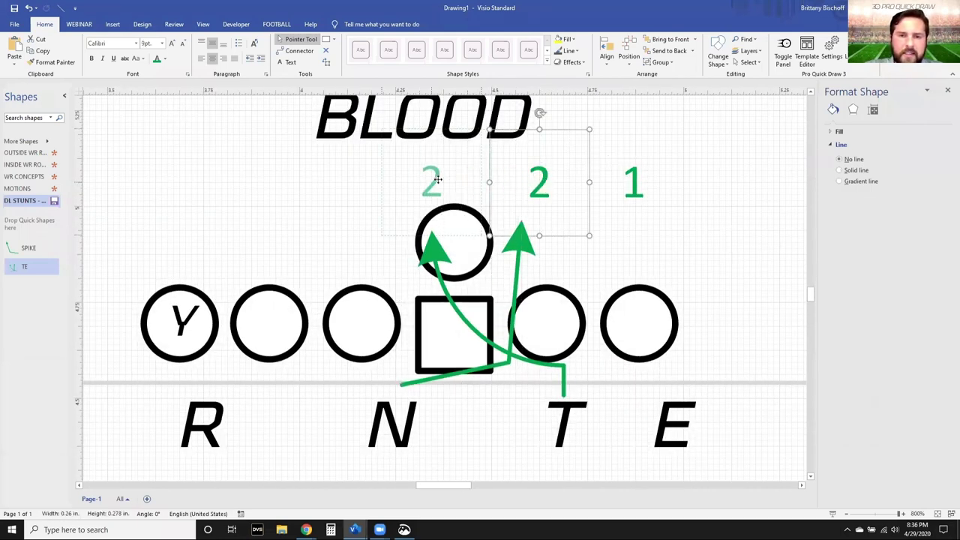
{"action": "left_click_drag", "start_coordinate": [581, 178], "coordinate": [468, 179]}
Step: Widen the curved green arrow to about 0.469 in. so it ends beyond the quarterback circle, and move the 2 above its head
{"action": "left_click", "coordinate": [435, 275]}
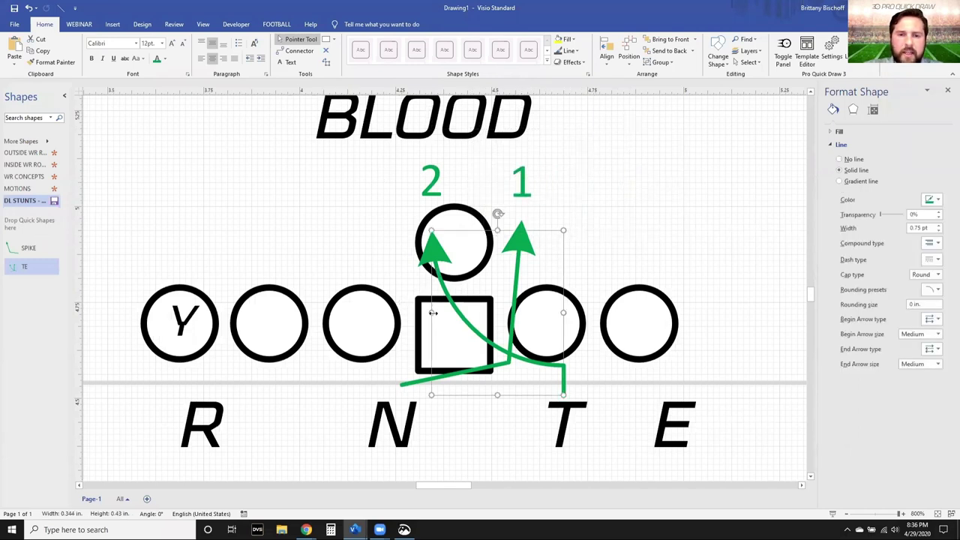
{"action": "left_click_drag", "start_coordinate": [430, 312], "coordinate": [385, 308]}
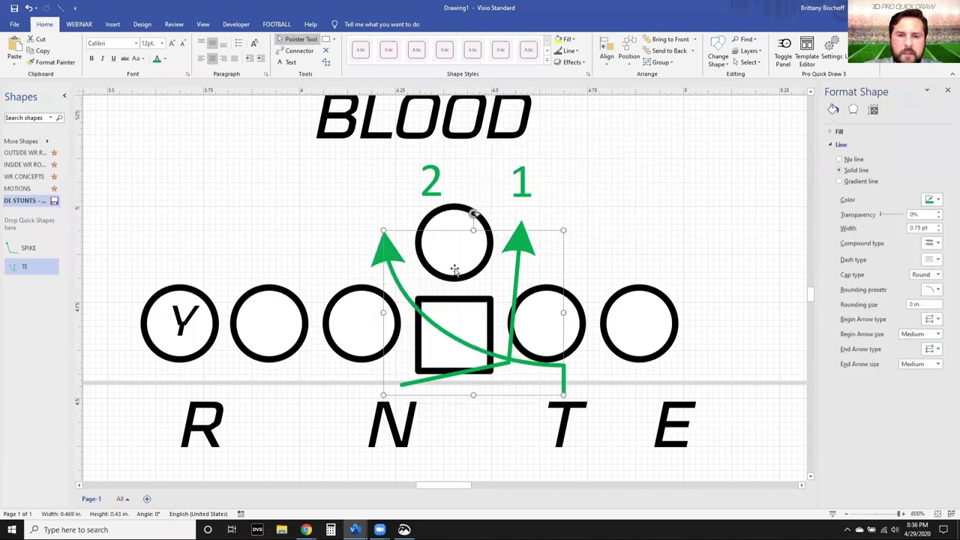
{"action": "left_click", "coordinate": [426, 181]}
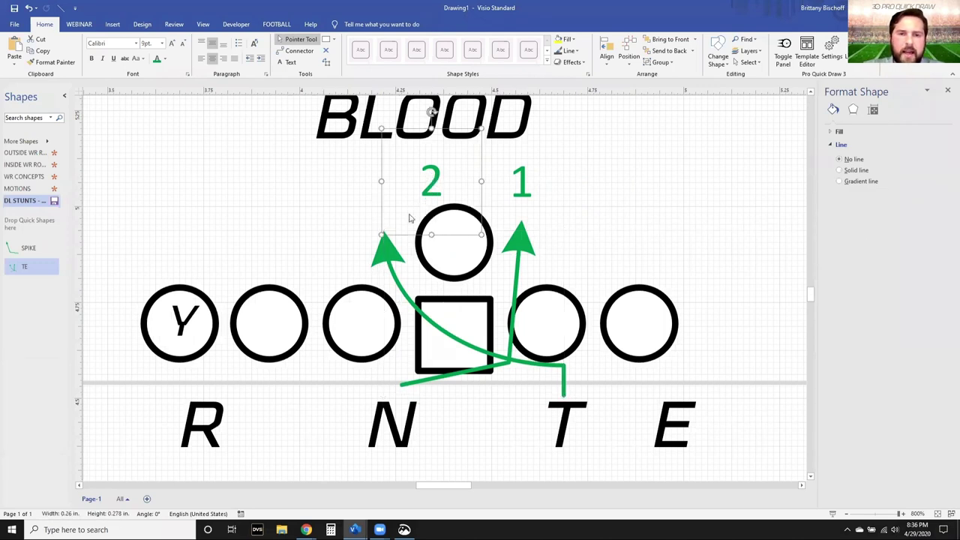
{"action": "left_click_drag", "start_coordinate": [426, 181], "coordinate": [376, 182]}
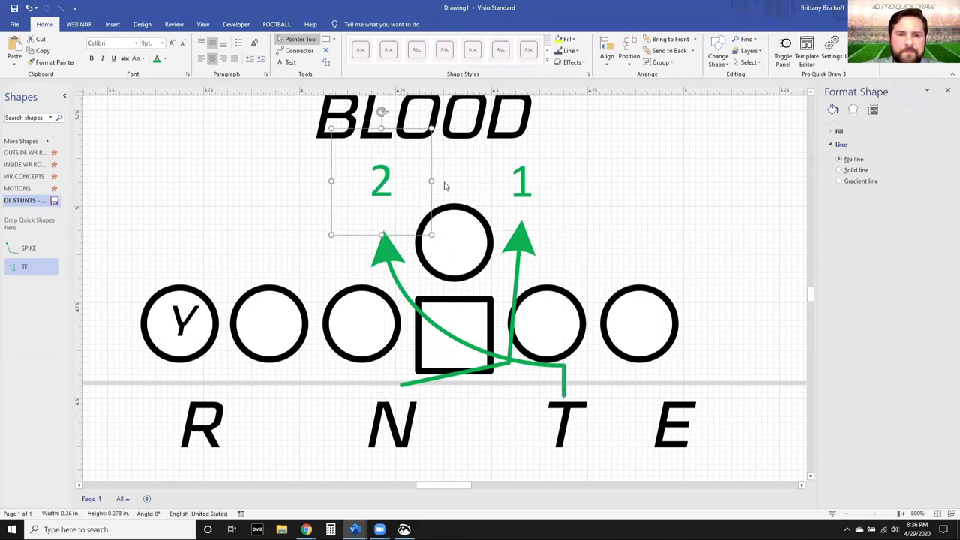
Step: Add both green arrows with their numbers 1 and 2 to the DL STUNTS stencil as a shape named NT
{"action": "left_click", "coordinate": [517, 181], "text": "shift"}
{"action": "left_click", "coordinate": [660, 188]}
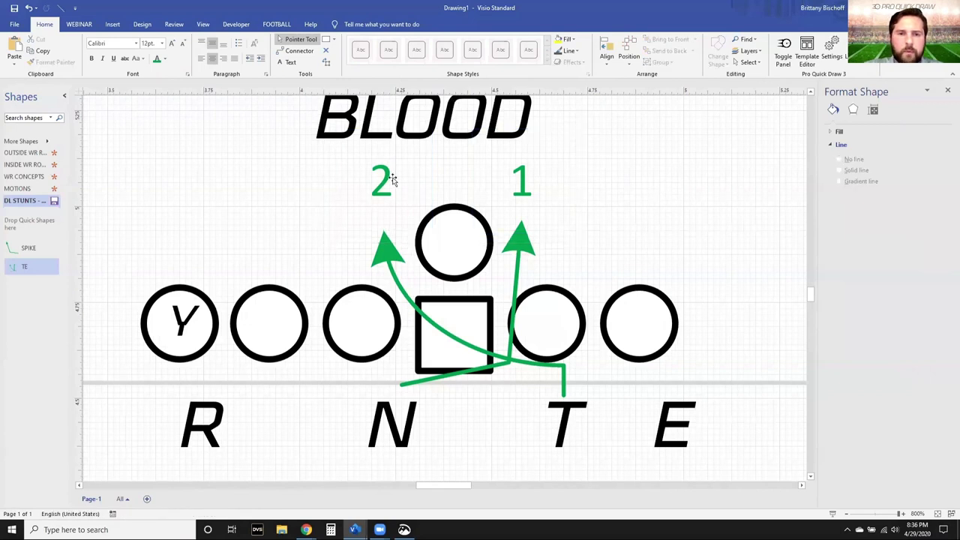
{"action": "left_click", "coordinate": [390, 183]}
{"action": "left_click", "coordinate": [522, 184], "text": "shift"}
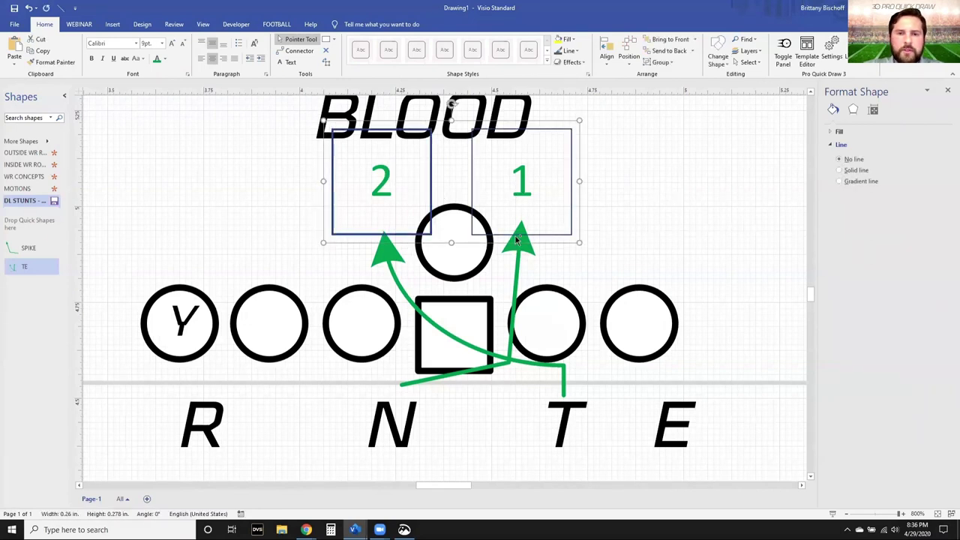
{"action": "left_click", "coordinate": [388, 260], "text": "shift"}
{"action": "left_click_drag", "start_coordinate": [32, 294], "coordinate": [30, 289]}
{"action": "type", "text": "N"}
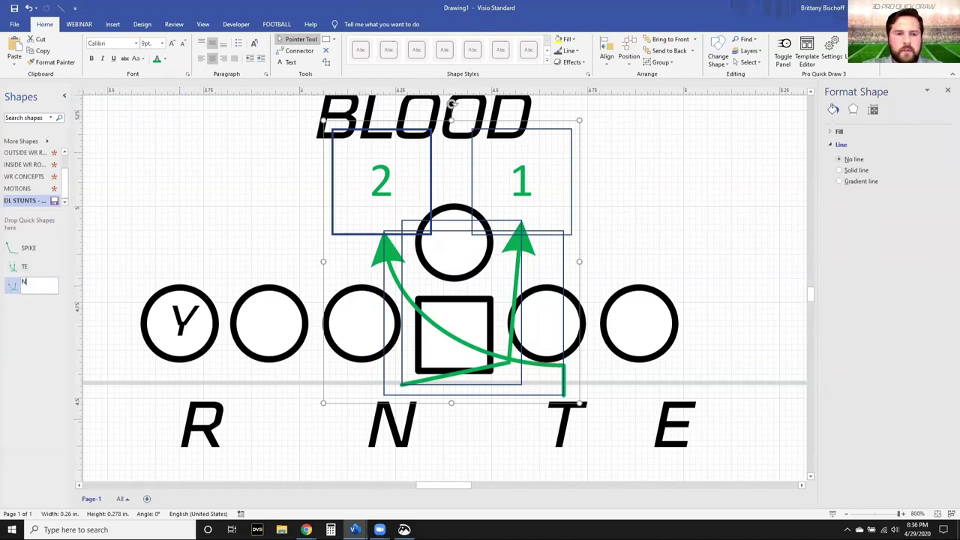
{"action": "type", "text": "T"}
{"action": "key", "text": "Return"}
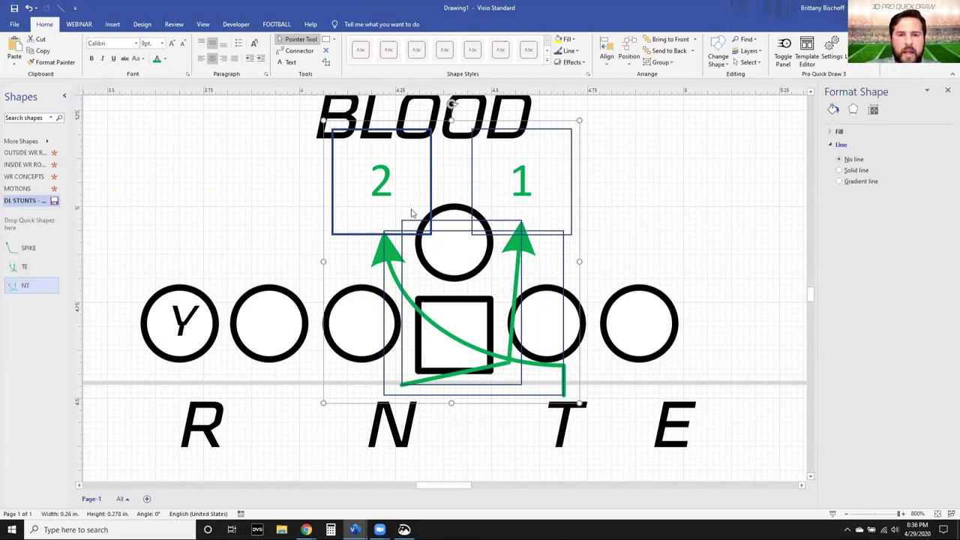
Step: Flip the arrows and numbers horizontally and nudge them together toward T until the curved arrow starts above N
{"action": "key", "text": "ctrl+h"}
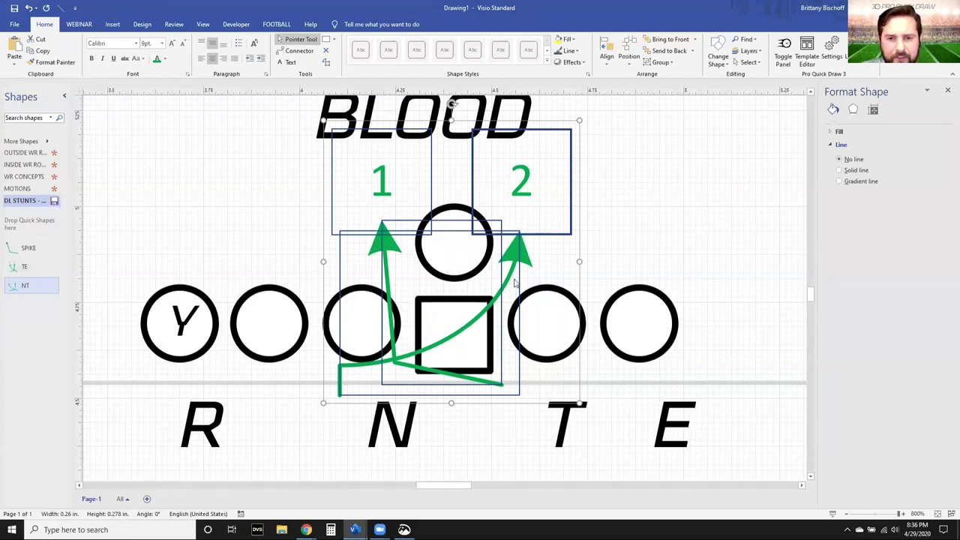
{"action": "left_click", "coordinate": [746, 227]}
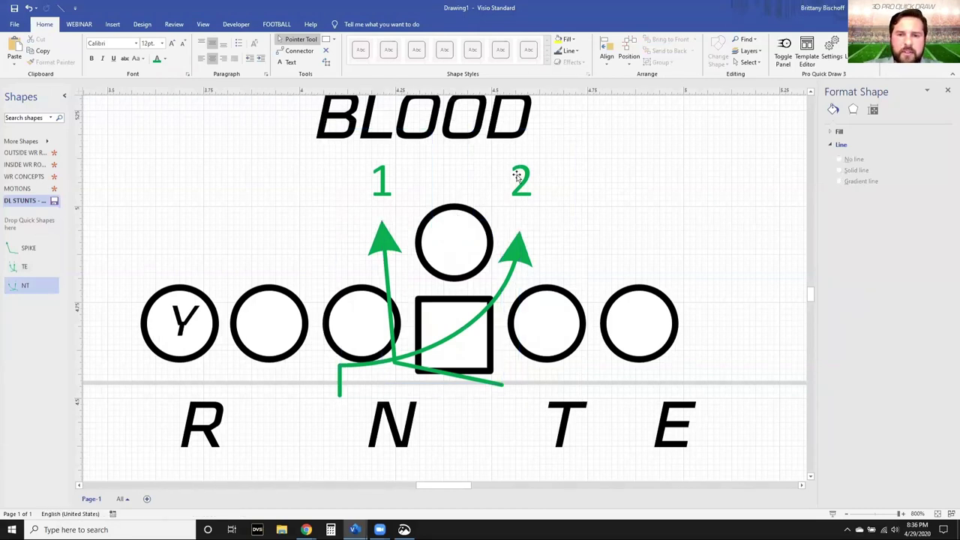
{"action": "left_click", "coordinate": [516, 177]}
{"action": "left_click", "coordinate": [385, 236]}
{"action": "left_click", "coordinate": [373, 179], "text": "shift"}
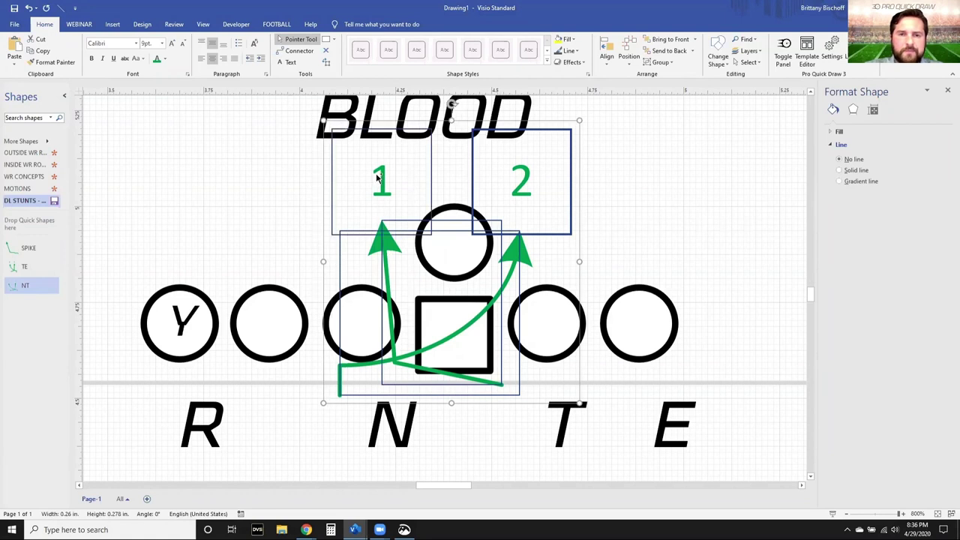
{"action": "left_click_drag", "start_coordinate": [373, 178], "coordinate": [378, 178]}
{"action": "key", "text": "Right"}
{"action": "key", "text": "Right"}
{"action": "key", "text": "Right"}
{"action": "key", "text": "Right"}
{"action": "key", "text": "Right"}
{"action": "key", "text": "Right"}
{"action": "key", "text": "Right"}
{"action": "key", "text": "Right"}
{"action": "key", "text": "Right"}
{"action": "key", "text": "Right"}
{"action": "key", "text": "Right"}
{"action": "key", "text": "Right"}
{"action": "key", "text": "Right"}
{"action": "key", "text": "Right"}
{"action": "key", "text": "Right"}
{"action": "key", "text": "Right"}
{"action": "key", "text": "Right"}
{"action": "key", "text": "Right"}
{"action": "key", "text": "Right"}
{"action": "key", "text": "Right"}
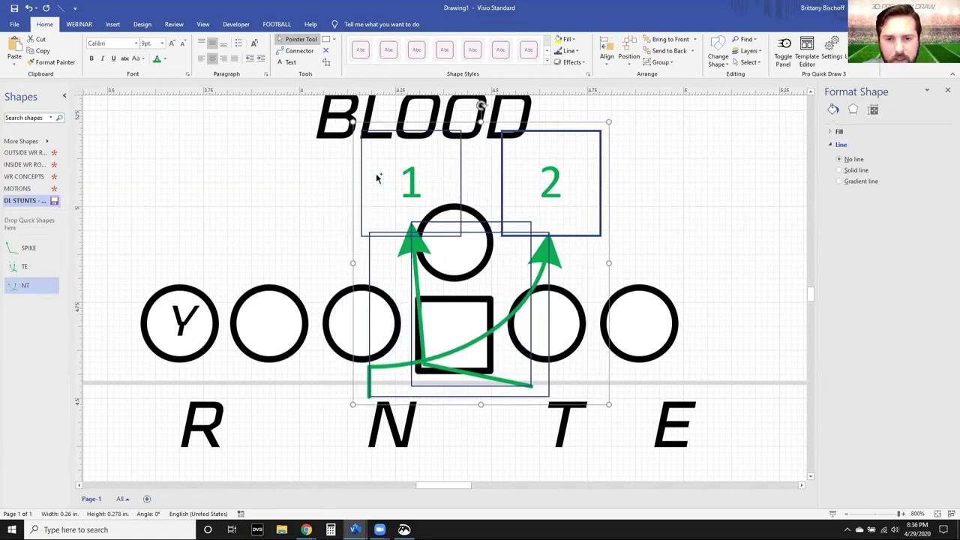
{"action": "key", "text": "Right"}
{"action": "key", "text": "Right"}
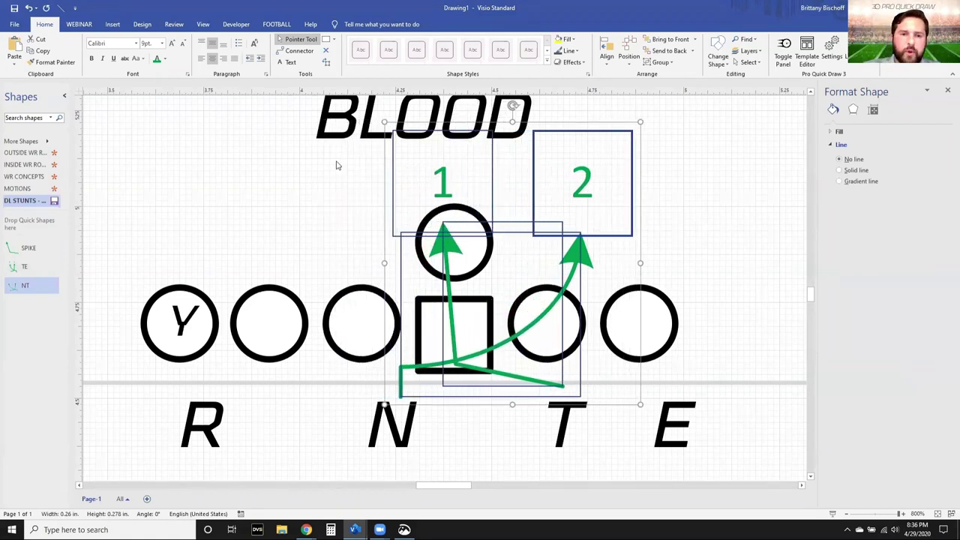
Step: Add the flipped arrows and numbers to the DL STUNTS stencil as a shape named TN
{"action": "left_click_drag", "start_coordinate": [448, 184], "coordinate": [34, 303]}
{"action": "type", "text": "TN"}
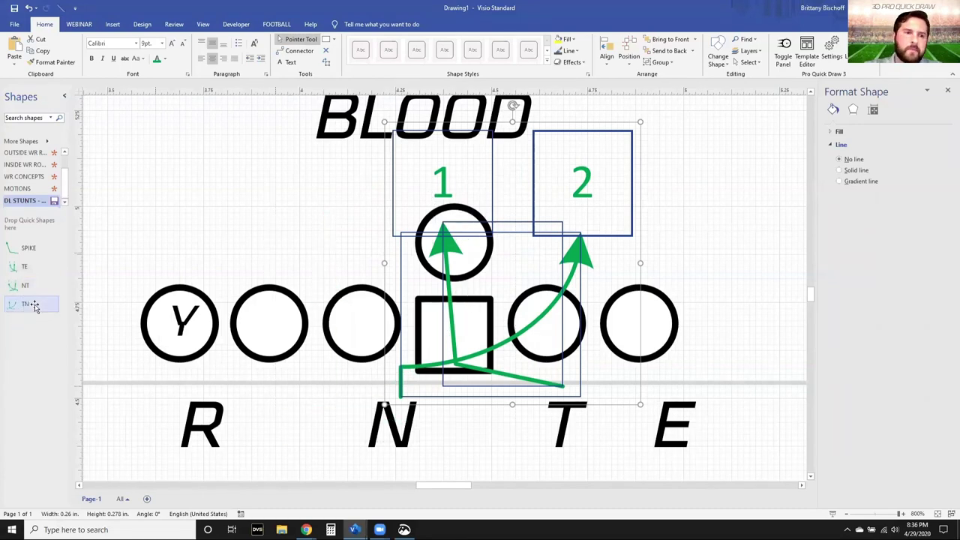
{"action": "left_click", "coordinate": [328, 250]}
Step: Delete the numbers 1 and 2, both stunt arrows and the separate green spike arrow from the page
{"action": "scroll", "coordinate": [339, 252], "scroll_direction": "down", "scroll_amount": 4}
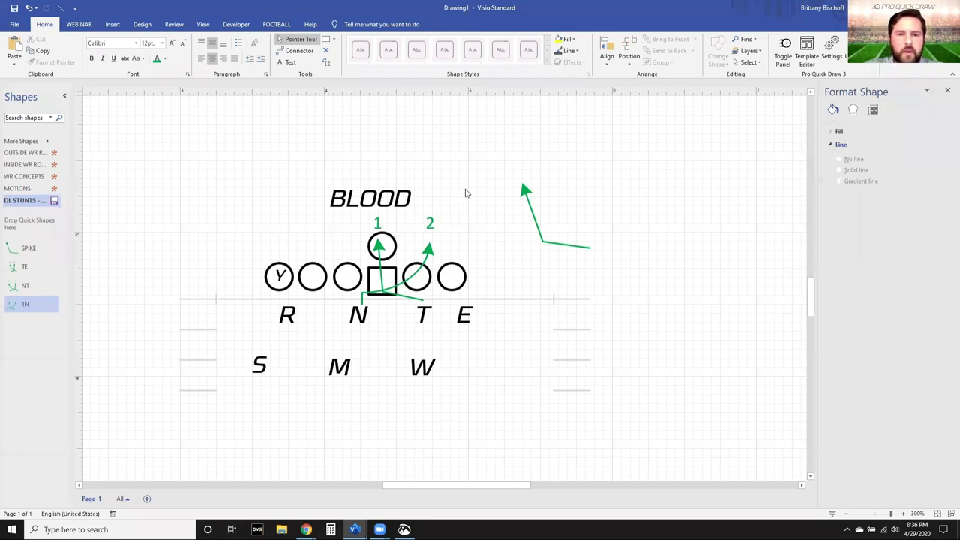
{"action": "left_click", "coordinate": [378, 223]}
{"action": "key", "text": "Delete"}
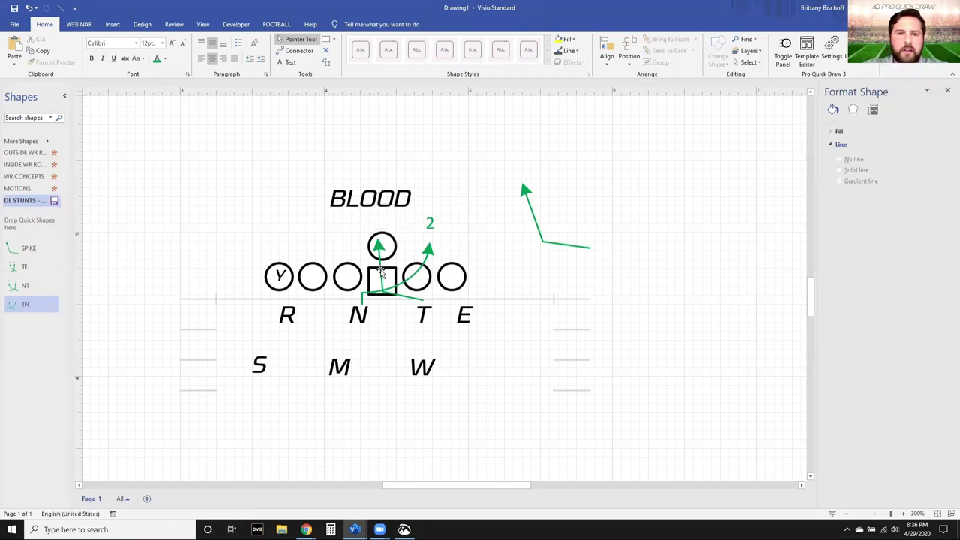
{"action": "left_click", "coordinate": [379, 259]}
{"action": "key", "text": "Delete"}
{"action": "left_click", "coordinate": [426, 252]}
{"action": "key", "text": "Delete"}
{"action": "left_click", "coordinate": [429, 223]}
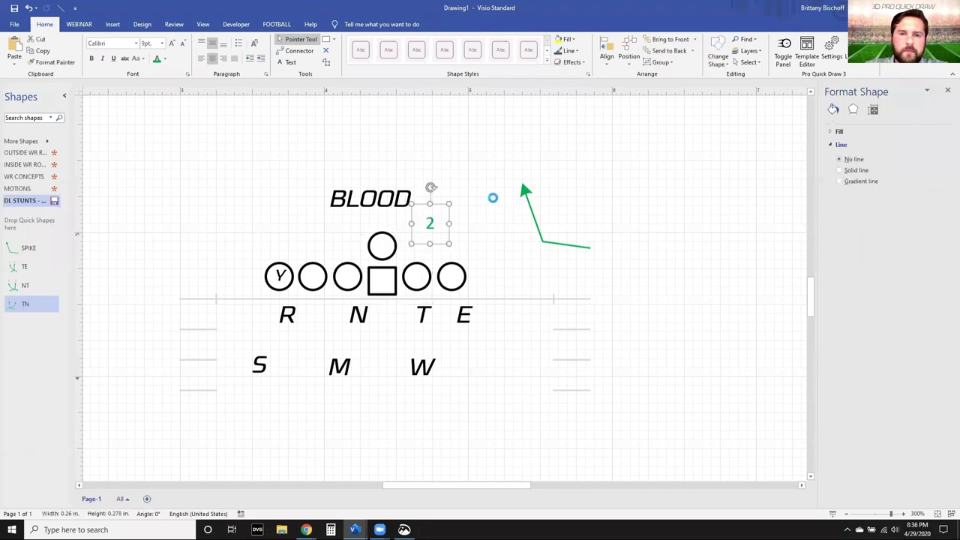
{"action": "key", "text": "Delete"}
{"action": "key", "text": "Tab"}
{"action": "key", "text": "Delete"}
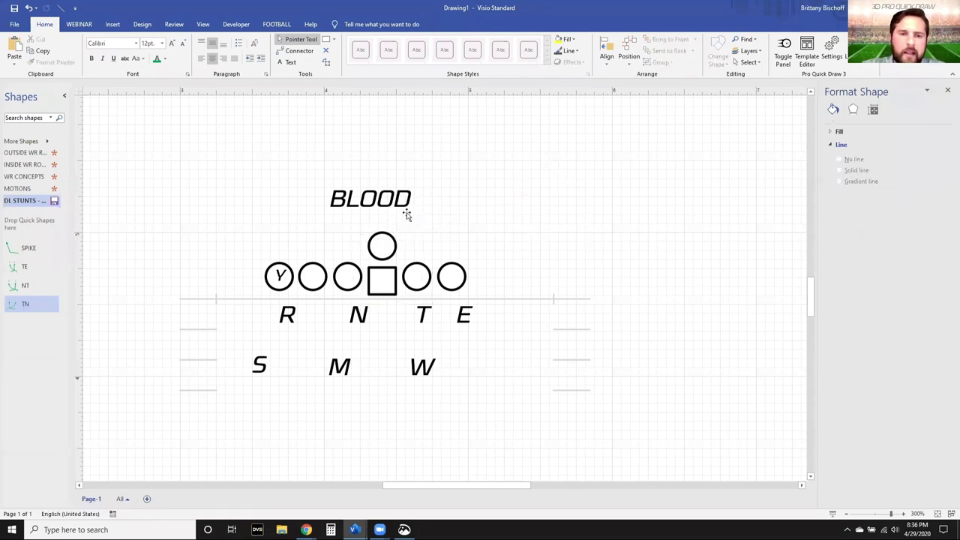
Step: Move the offensive circles, center square and R, N, T, E labels together away from under BLOOD and flip them horizontally, leaving out the hash marks
{"action": "scroll", "coordinate": [408, 217], "scroll_direction": "down", "scroll_amount": 2}
{"action": "scroll", "coordinate": [434, 321], "scroll_direction": "up", "scroll_amount": 2}
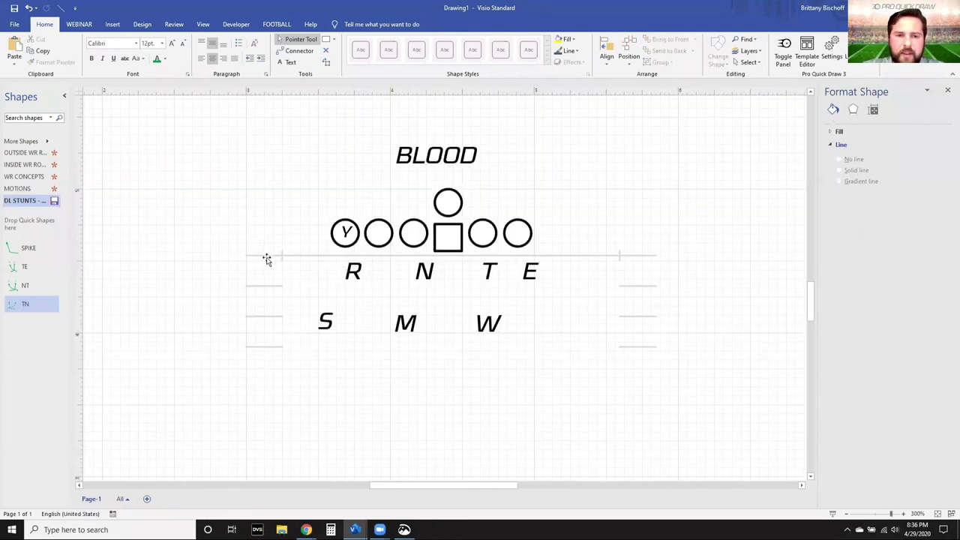
{"action": "left_click_drag", "start_coordinate": [270, 138], "coordinate": [623, 287]}
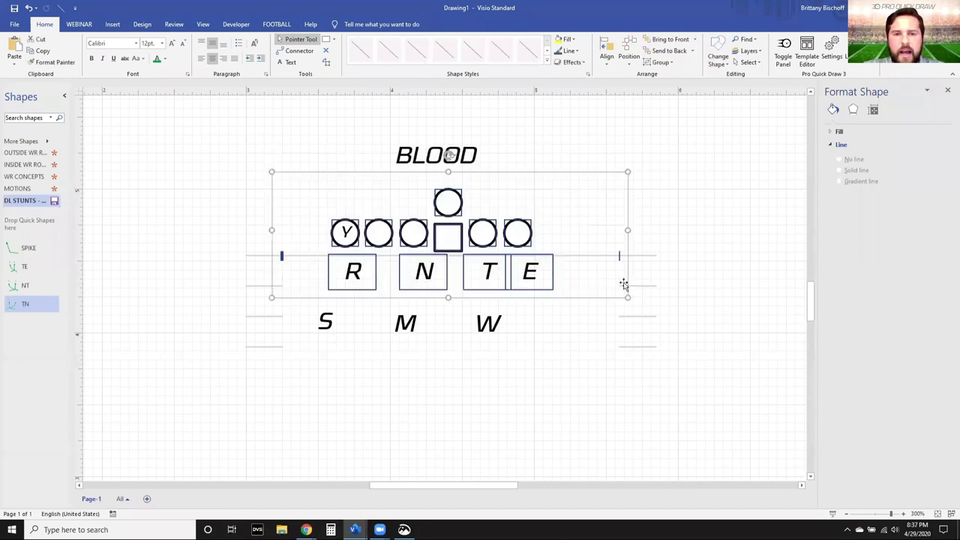
{"action": "left_click", "coordinate": [284, 257], "text": "shift"}
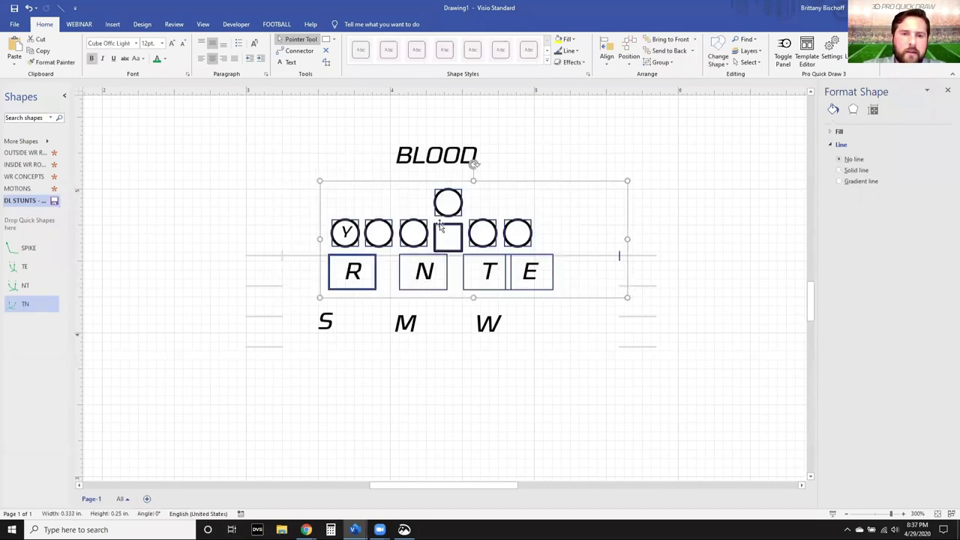
{"action": "left_click", "coordinate": [619, 257], "text": "shift"}
{"action": "left_click_drag", "start_coordinate": [453, 239], "coordinate": [301, 242]}
{"action": "key", "text": "ctrl+h"}
{"action": "scroll", "coordinate": [604, 328], "scroll_direction": "left", "scroll_amount": 1}
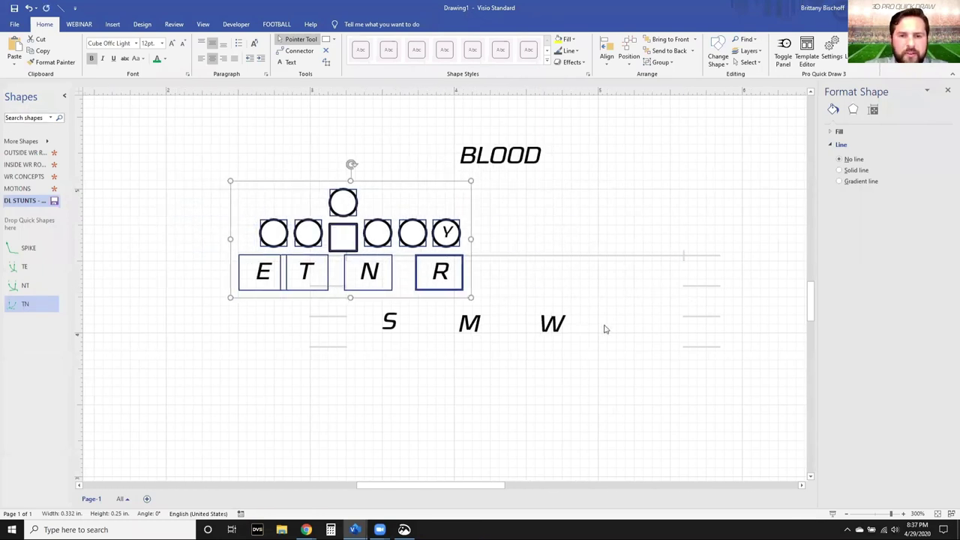
Step: Delete the S, M and W labels below the defensive front
{"action": "left_click", "coordinate": [550, 324]}
{"action": "left_click", "coordinate": [470, 322], "text": "shift"}
{"action": "left_click", "coordinate": [389, 321], "text": "shift"}
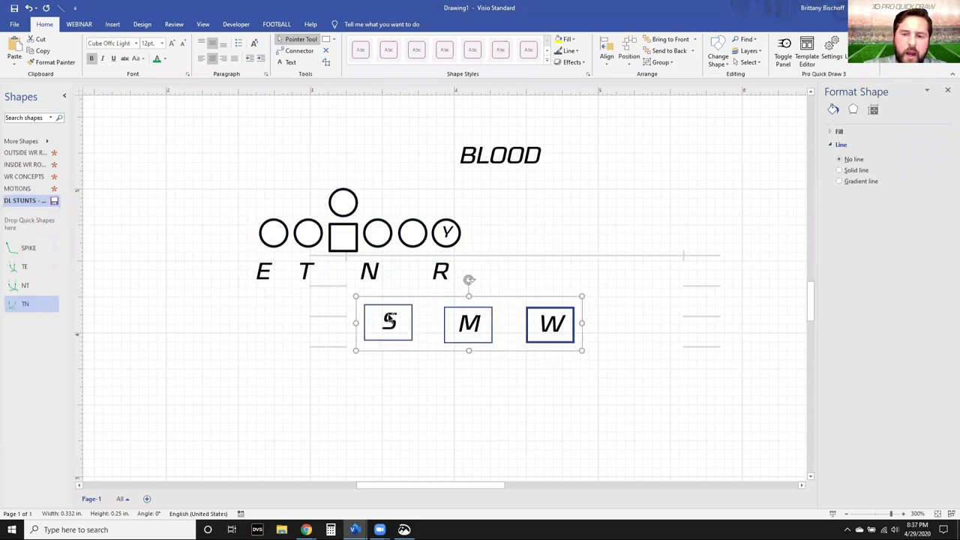
{"action": "key", "text": "Delete"}
Step: Draw an arc about 0.73 in long from just below E outward and downward, and color its line blue
{"action": "scroll", "coordinate": [297, 291], "scroll_direction": "left", "scroll_amount": 1}
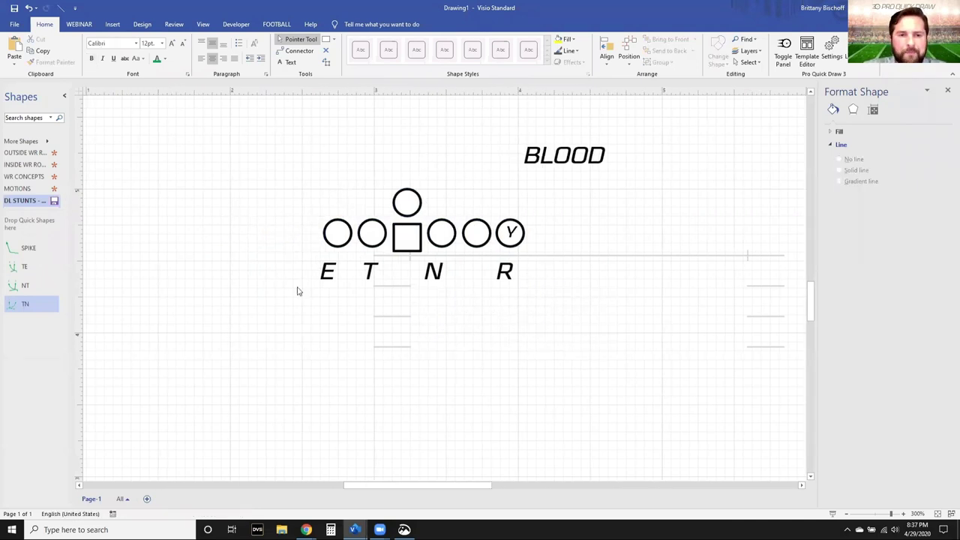
{"action": "scroll", "coordinate": [326, 292], "scroll_direction": "up", "scroll_amount": 3}
{"action": "scroll", "coordinate": [325, 292], "scroll_direction": "down", "scroll_amount": 2}
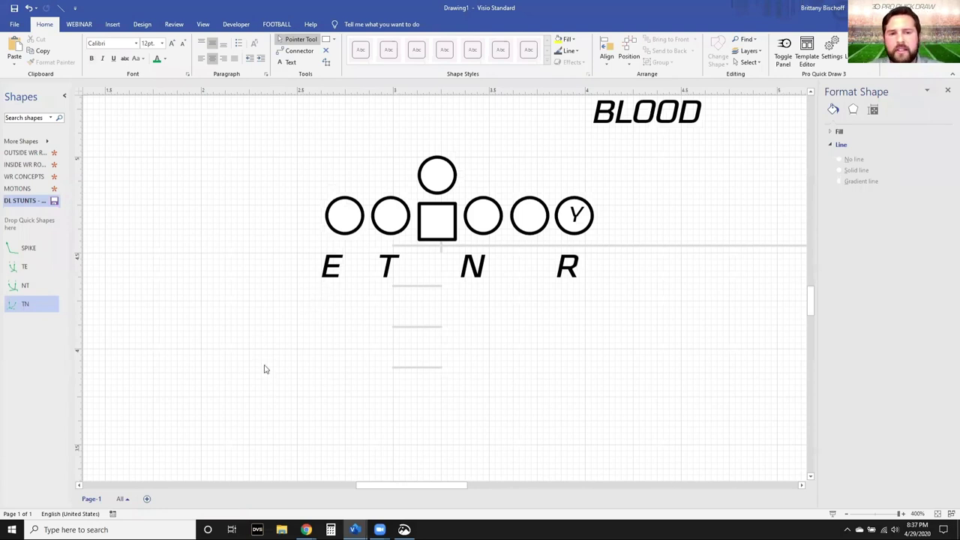
{"action": "key", "text": "ctrl+7"}
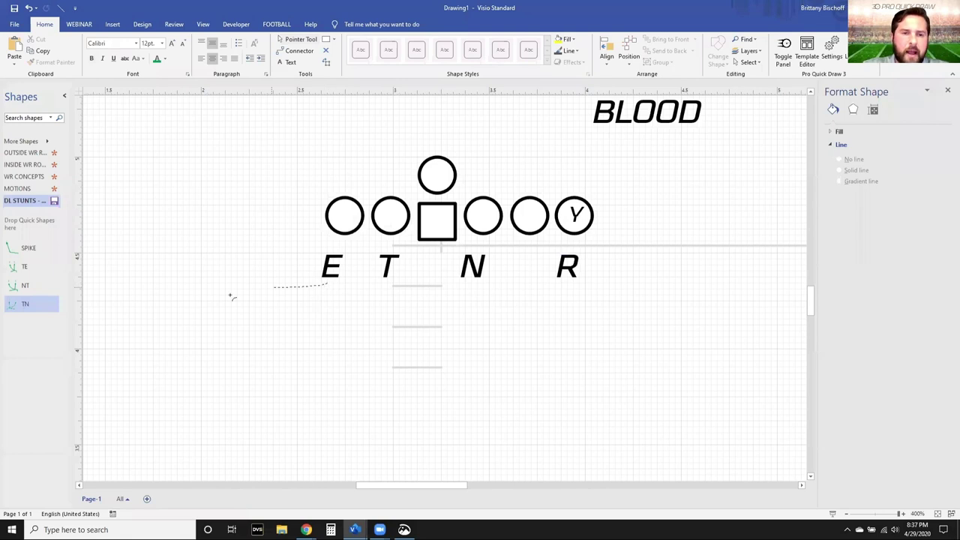
{"action": "mouse_move", "coordinate": [232, 297]}
{"action": "left_mouse_down"}
{"action": "mouse_move", "coordinate": [182, 327]}
{"action": "mouse_move", "coordinate": [195, 329]}
{"action": "left_mouse_up"}
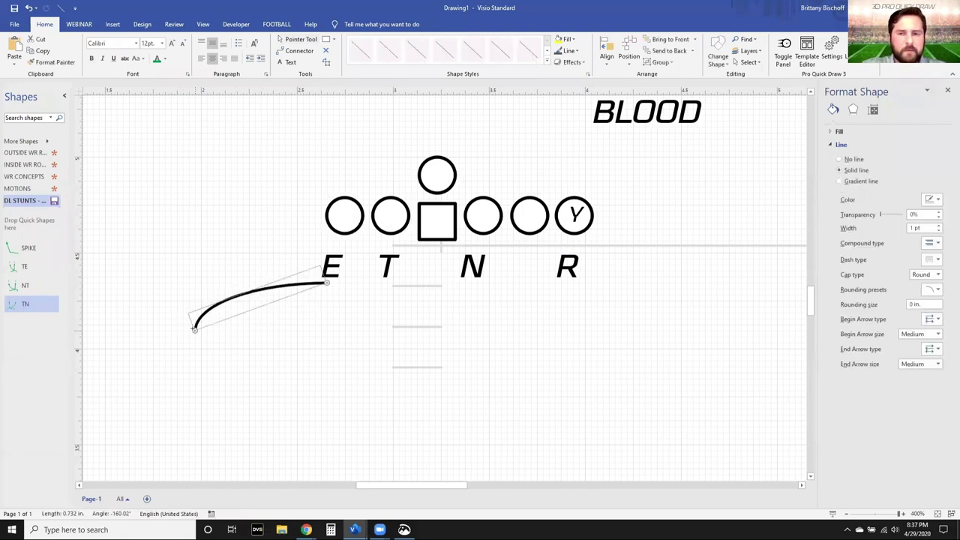
{"action": "left_click", "coordinate": [933, 200]}
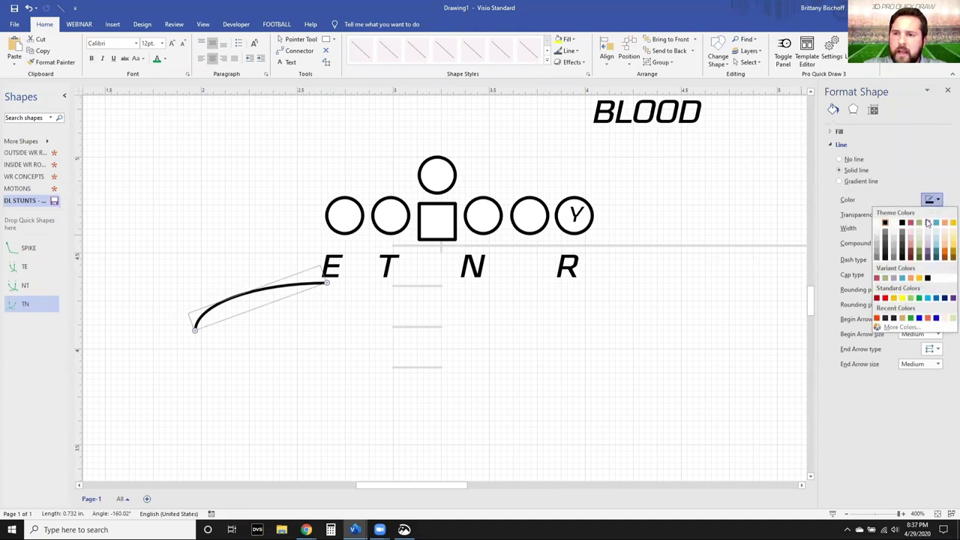
{"action": "left_click", "coordinate": [919, 319]}
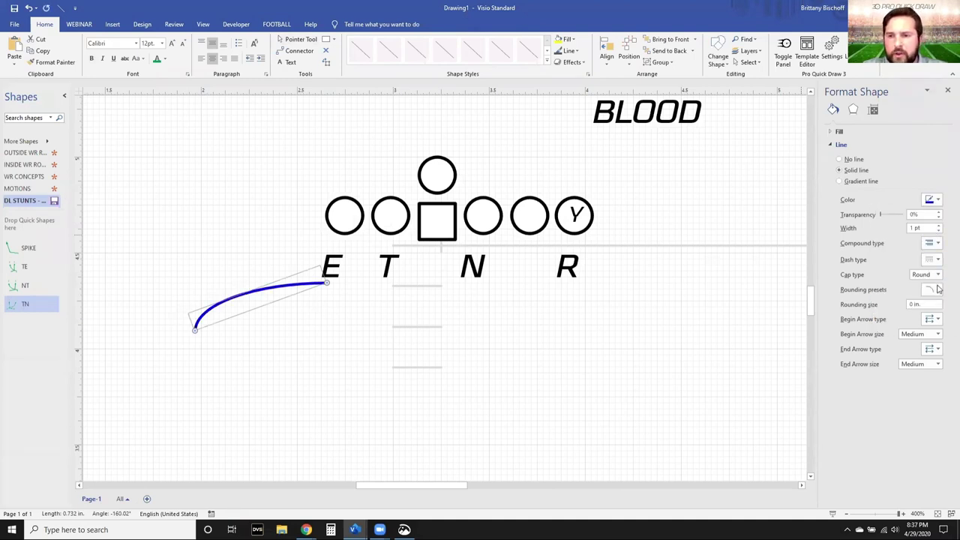
Step: Try a begin arrowhead and a horizontal flip on the blue arc, and undo the flip
{"action": "left_click", "coordinate": [936, 319]}
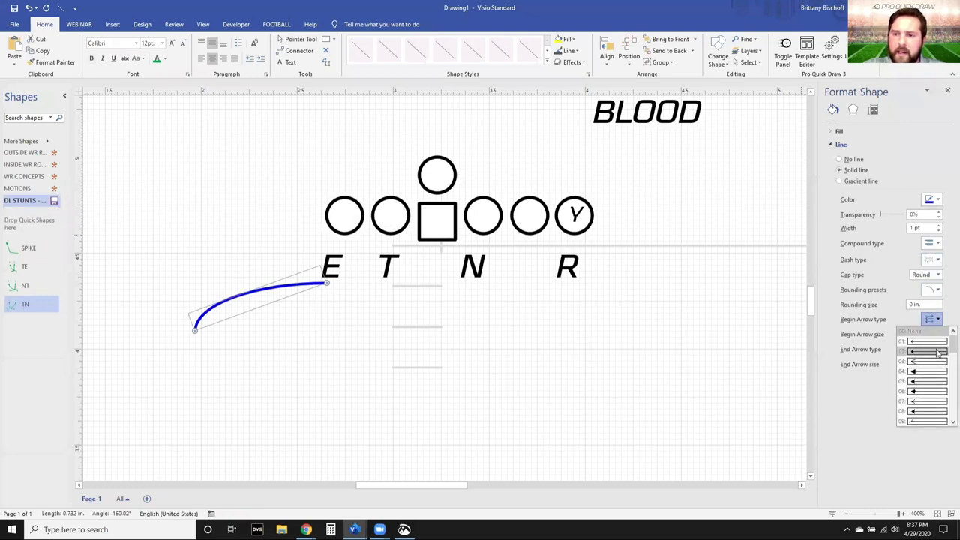
{"action": "left_click", "coordinate": [937, 351]}
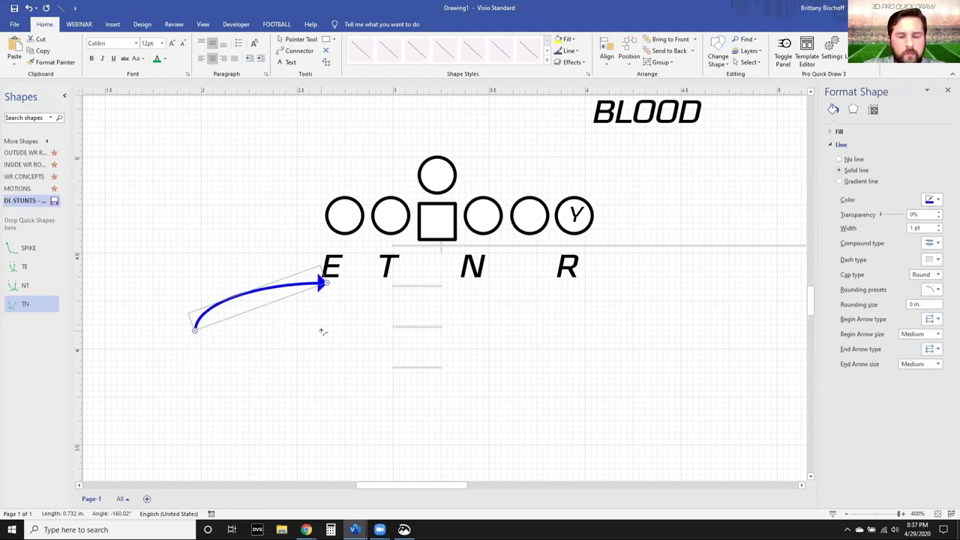
{"action": "key", "text": "ctrl+h"}
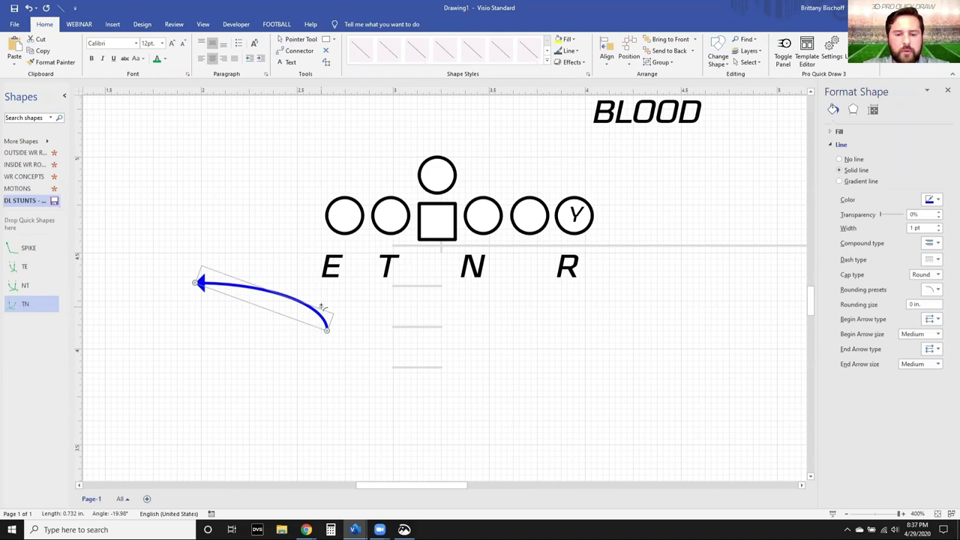
{"action": "key", "text": "ctrl+z"}
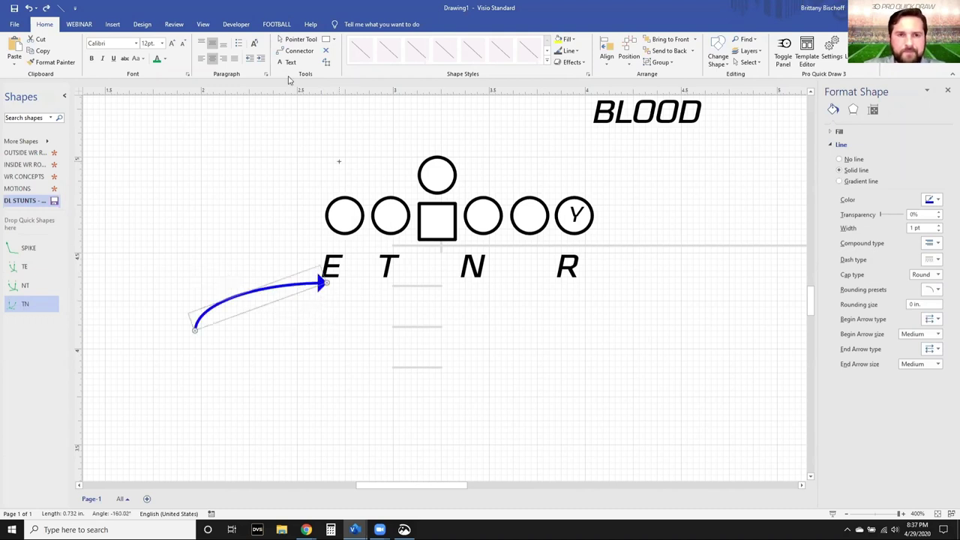
Step: Give the blue arc a single filled arrowhead at its outer end, away from E
{"action": "left_click", "coordinate": [276, 24]}
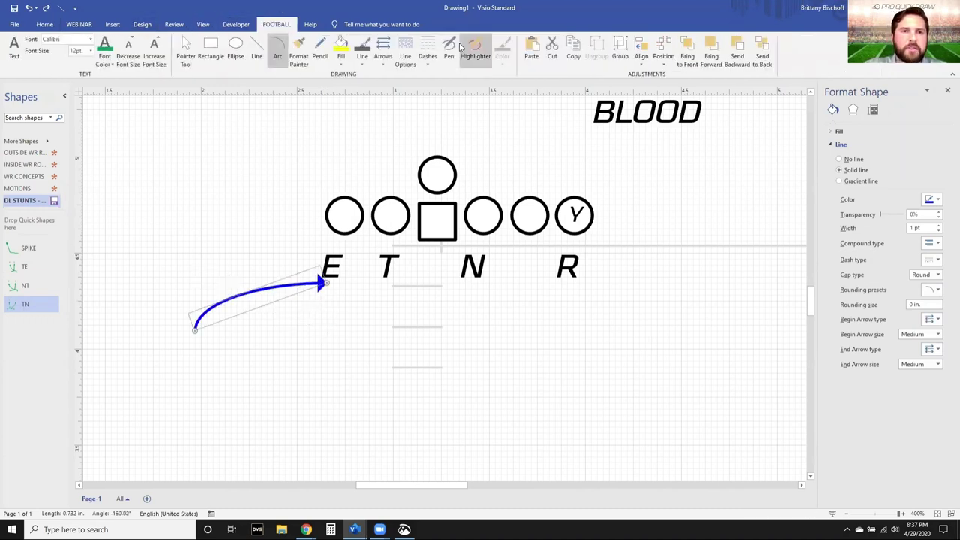
{"action": "left_click", "coordinate": [383, 53]}
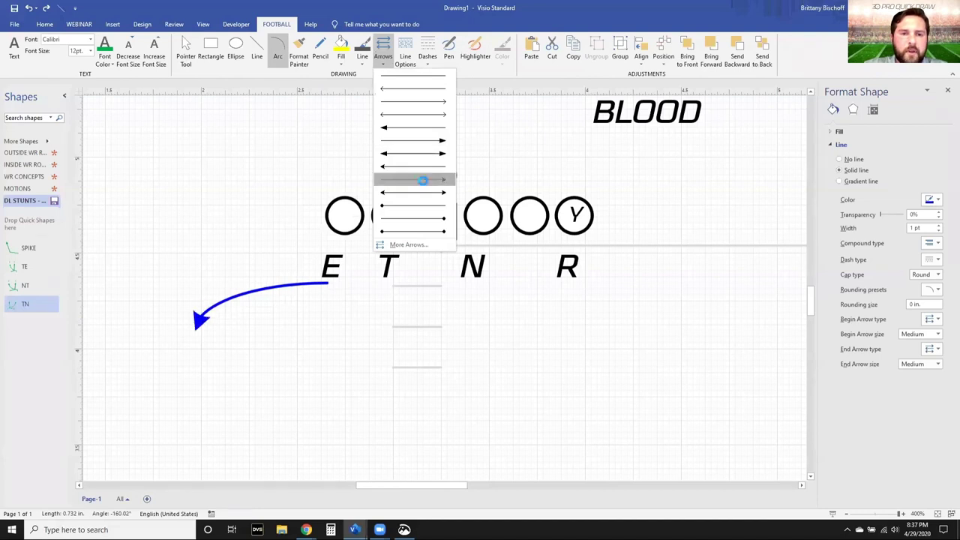
{"action": "left_click", "coordinate": [423, 180]}
Step: Add the blue arrow to the DL STUNTS stencil as a shape named DROP END
{"action": "key", "text": "ctrl+1"}
{"action": "left_click_drag", "start_coordinate": [278, 290], "coordinate": [36, 331]}
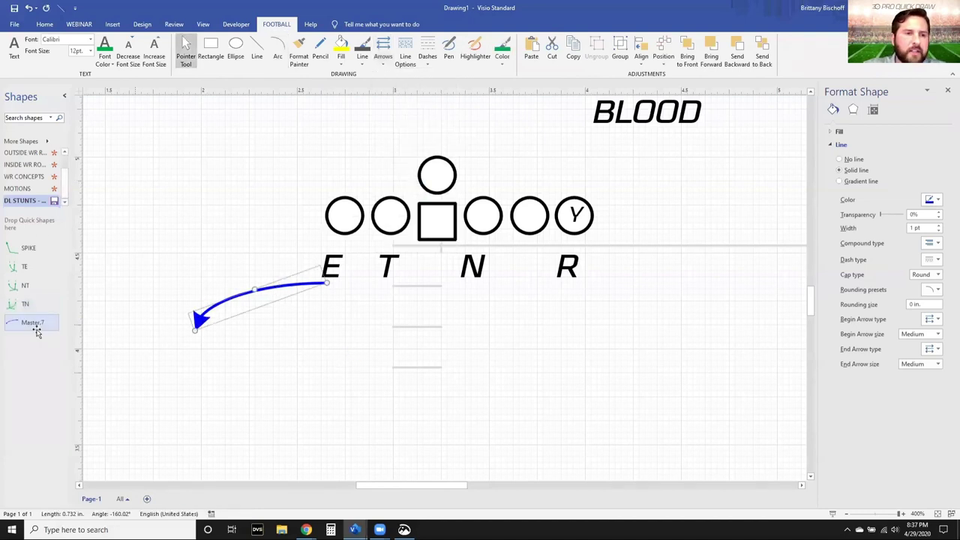
{"action": "left_click", "coordinate": [35, 322]}
{"action": "type", "text": "DROP"}
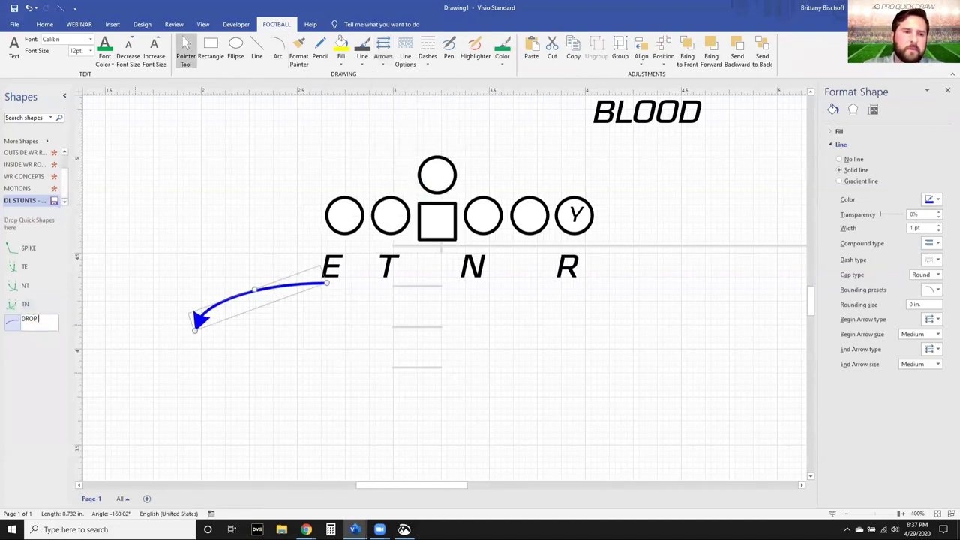
{"action": "type", "text": " END"}
{"action": "left_click", "coordinate": [285, 360]}
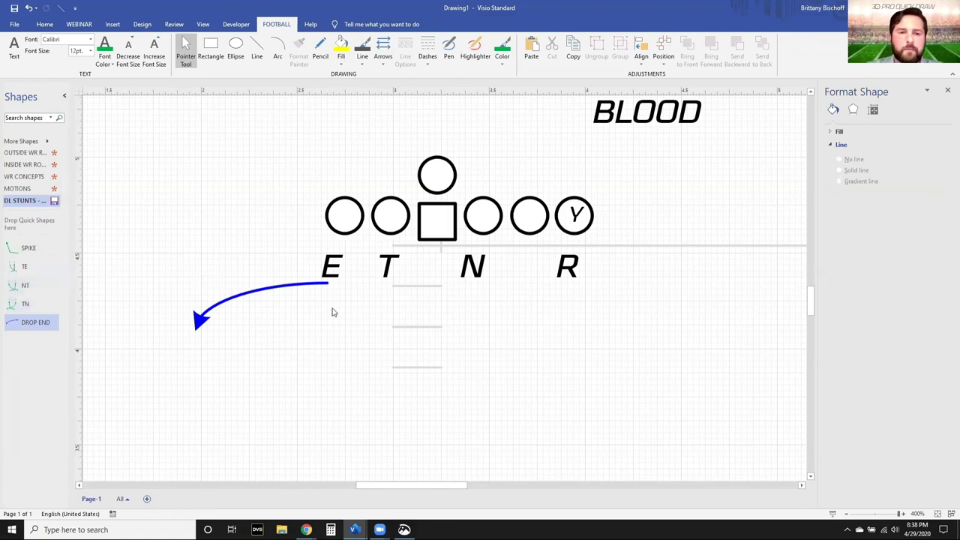
Step: Delete the blue drop arrow beside E from the page
{"action": "scroll", "coordinate": [333, 312], "scroll_direction": "down", "scroll_amount": 1}
{"action": "left_click", "coordinate": [290, 301]}
{"action": "key", "text": "Delete"}
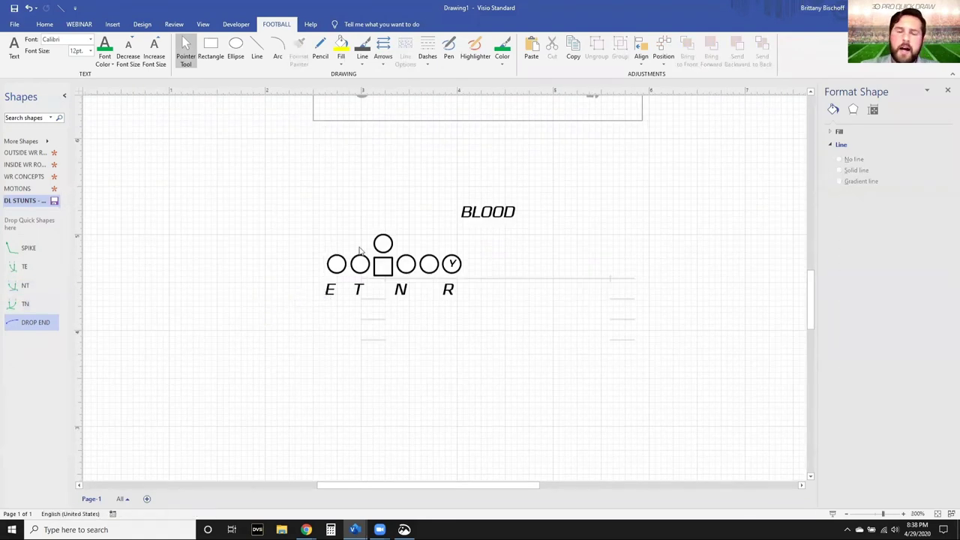
Step: Change the BLOOD title to NCAA and move it above the center of the offensive formation
{"action": "scroll", "coordinate": [360, 250], "scroll_direction": "right", "scroll_amount": 1}
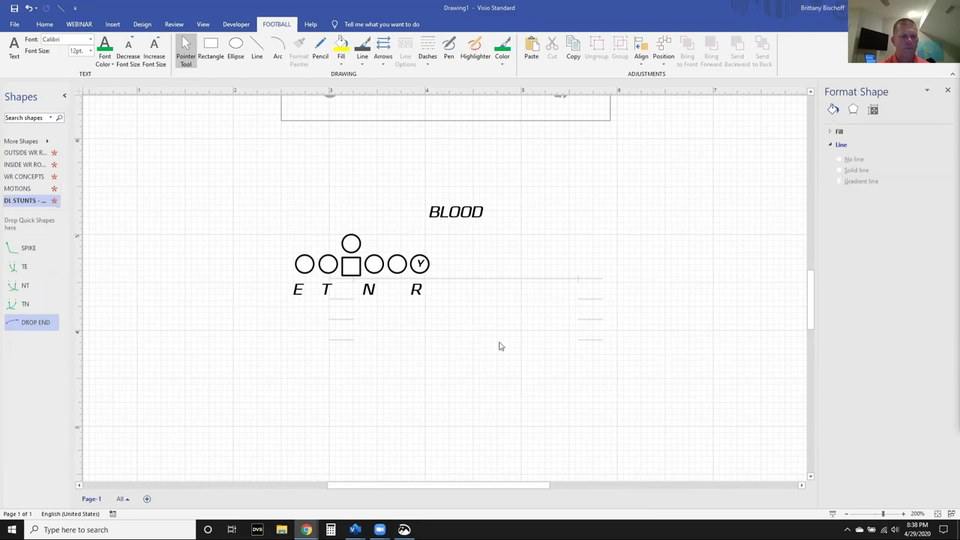
{"action": "scroll", "coordinate": [384, 305], "scroll_direction": "up", "scroll_amount": 2}
{"action": "scroll", "coordinate": [510, 225], "scroll_direction": "up", "scroll_amount": 1}
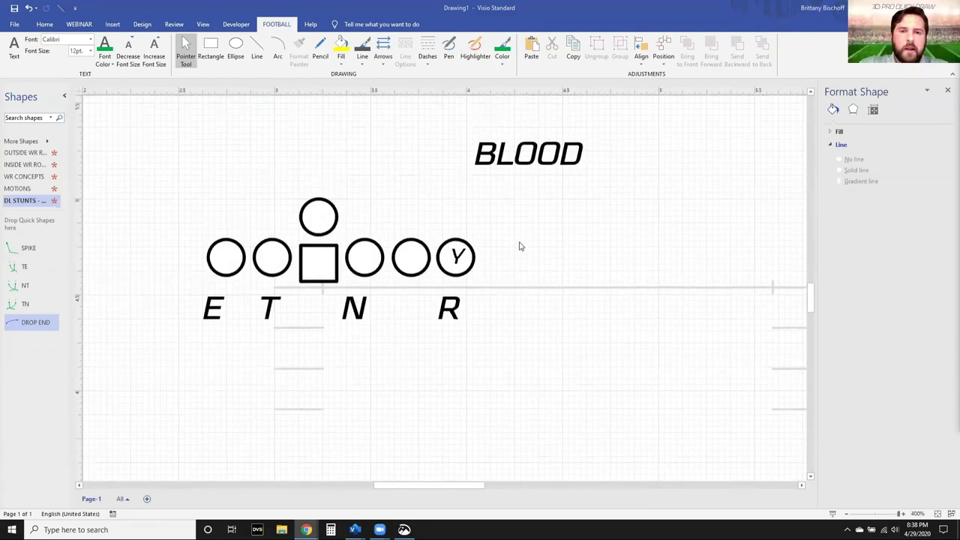
{"action": "scroll", "coordinate": [518, 247], "scroll_direction": "down", "scroll_amount": 1}
{"action": "left_click", "coordinate": [515, 204]}
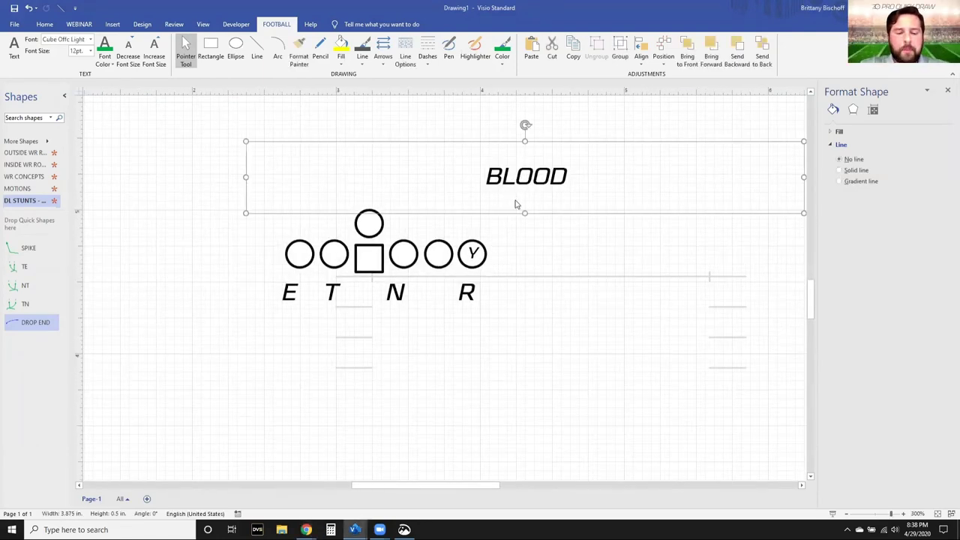
{"action": "type", "text": "NCAA"}
{"action": "key", "text": "Escape"}
{"action": "left_click_drag", "start_coordinate": [540, 184], "coordinate": [364, 150]}
Step: Place copied labels below the front reading W between E and T, M under N, and $ well outside R
{"action": "left_click", "coordinate": [465, 297]}
{"action": "left_click_drag", "start_coordinate": [527, 360], "coordinate": [312, 341]}
{"action": "type", "text": "$"}
{"action": "type", "text": "M"}
{"action": "type", "text": "W"}
{"action": "key", "text": "Escape"}
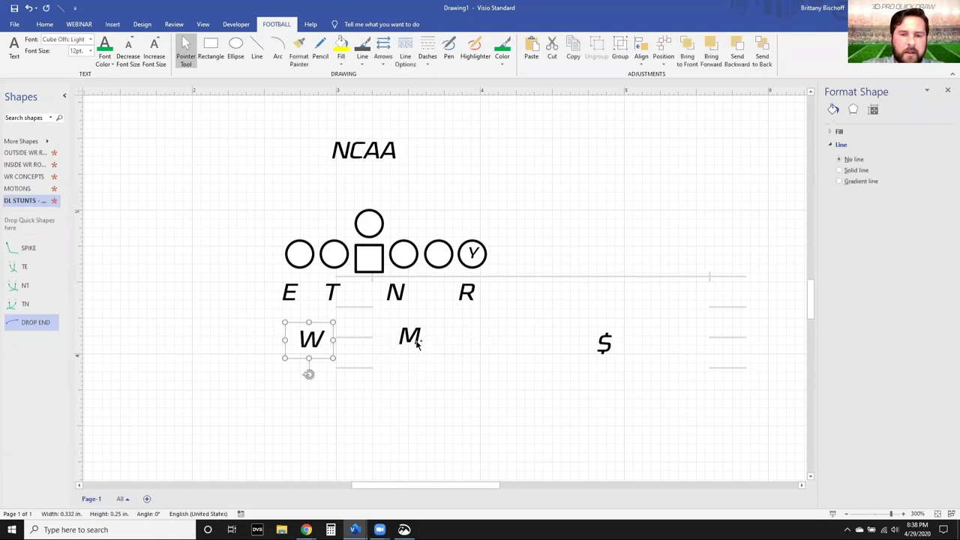
Step: Align the W, M and $ labels on one horizontal row and nudge them slightly farther below the front
{"action": "left_click", "coordinate": [409, 337], "text": "shift"}
{"action": "left_click", "coordinate": [605, 344], "text": "shift"}
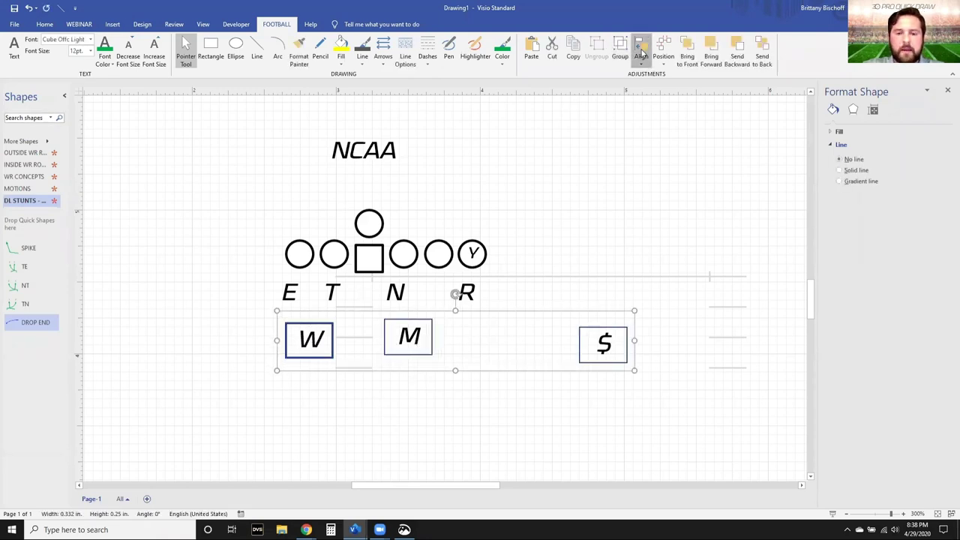
{"action": "left_click", "coordinate": [641, 57]}
{"action": "left_click", "coordinate": [665, 148]}
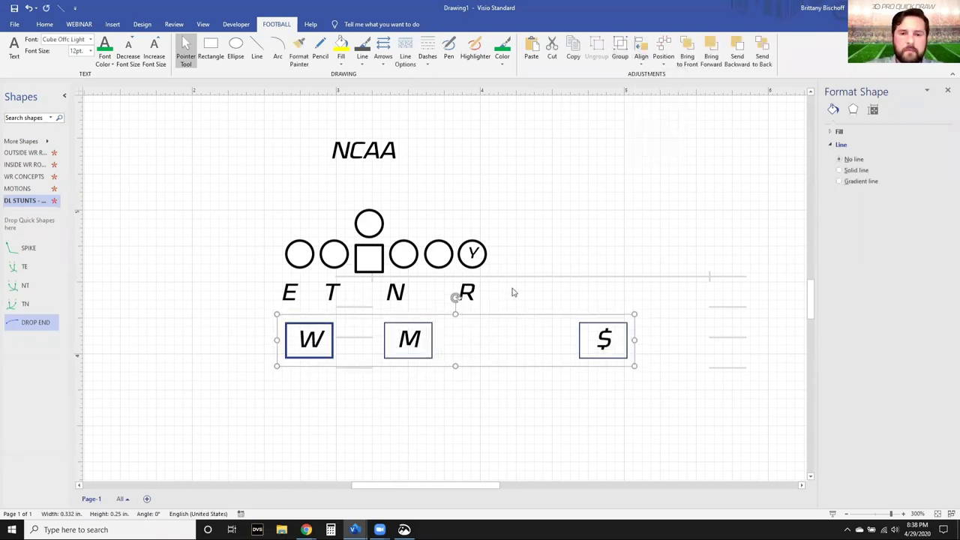
{"action": "key", "text": "Down"}
{"action": "key", "text": "Down"}
{"action": "key", "text": "Escape"}
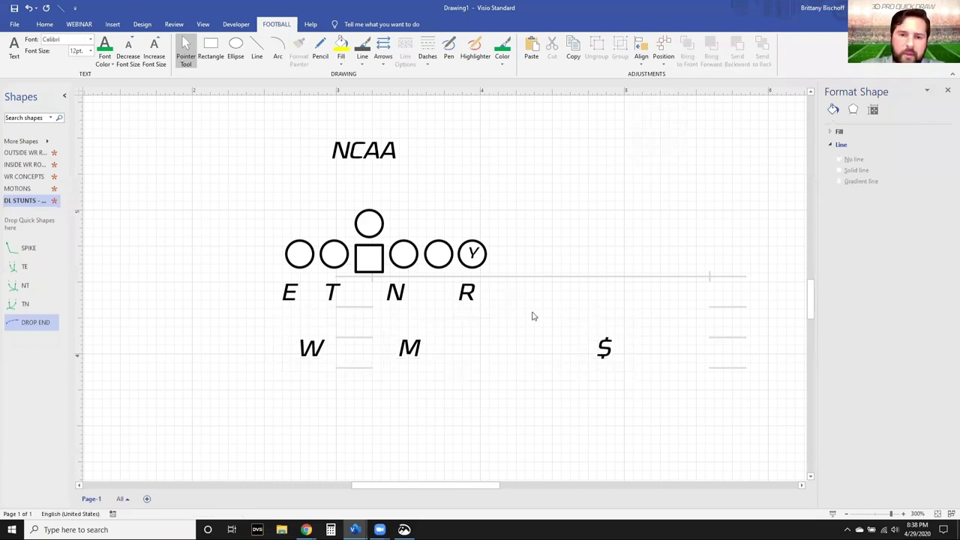
Step: Place a SPIKE arrow above T running outside E, shift T slightly toward E, and narrow the arrow to 0.425 in
{"action": "left_click_drag", "start_coordinate": [21, 246], "coordinate": [308, 248]}
{"action": "left_click", "coordinate": [332, 294]}
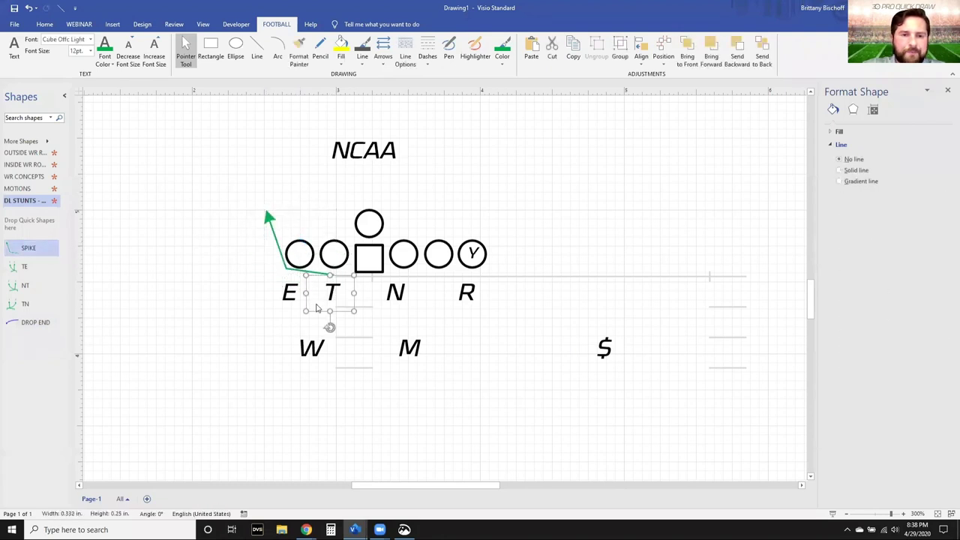
{"action": "left_click_drag", "start_coordinate": [331, 294], "coordinate": [326, 294]}
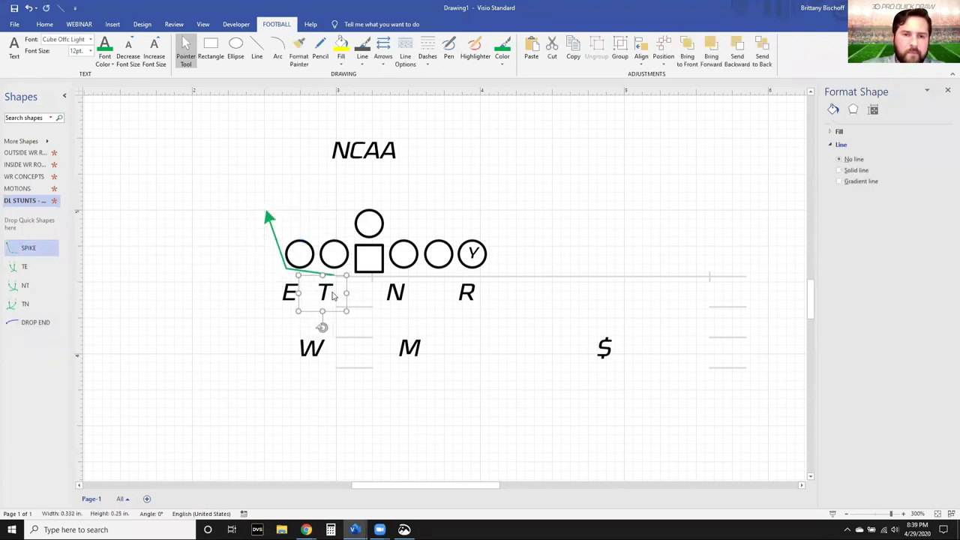
{"action": "left_click", "coordinate": [288, 293]}
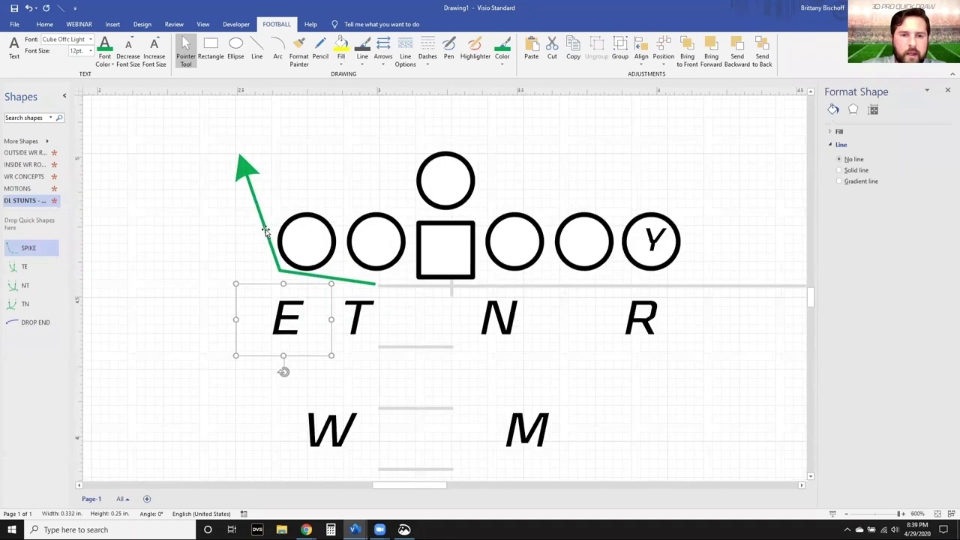
{"action": "scroll", "coordinate": [292, 270], "scroll_direction": "up", "scroll_amount": 3}
{"action": "left_click", "coordinate": [312, 239]}
{"action": "left_click_drag", "start_coordinate": [373, 219], "coordinate": [360, 218]}
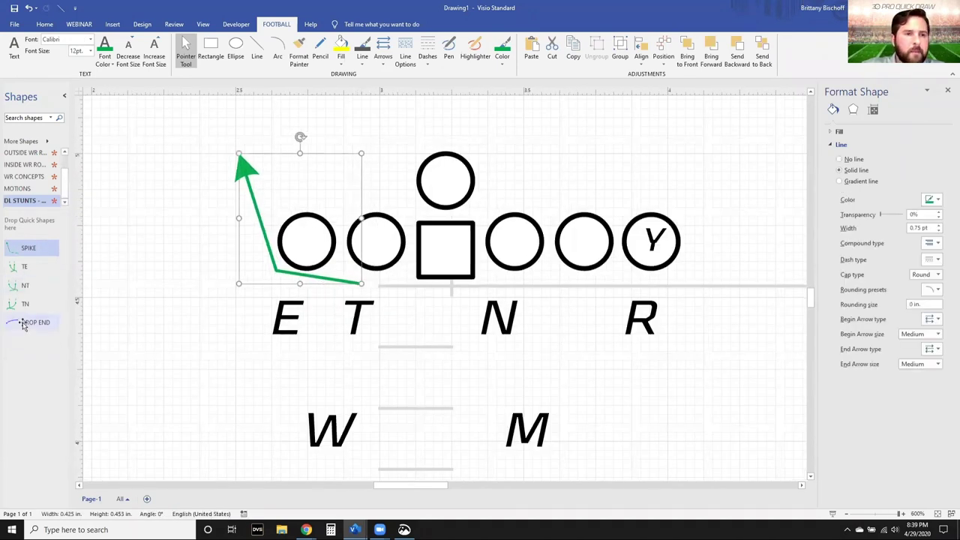
Step: Place a DROP END arrow from the stencil so that it starts just below E and curves outward
{"action": "left_click_drag", "start_coordinate": [27, 321], "coordinate": [176, 382]}
{"action": "scroll", "coordinate": [165, 415], "scroll_direction": "down", "scroll_amount": 2}
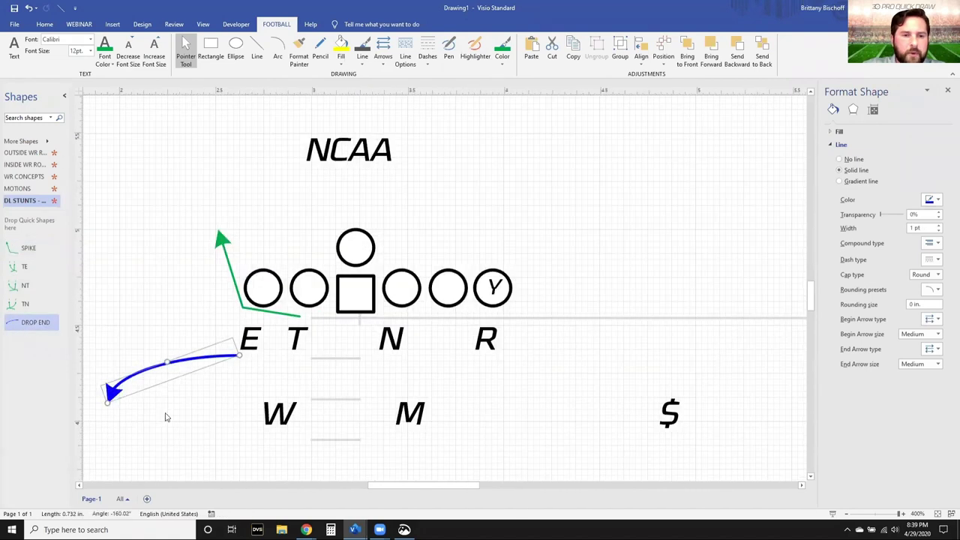
{"action": "scroll", "coordinate": [258, 393], "scroll_direction": "left", "scroll_amount": 1}
{"action": "scroll", "coordinate": [363, 358], "scroll_direction": "right", "scroll_amount": 2}
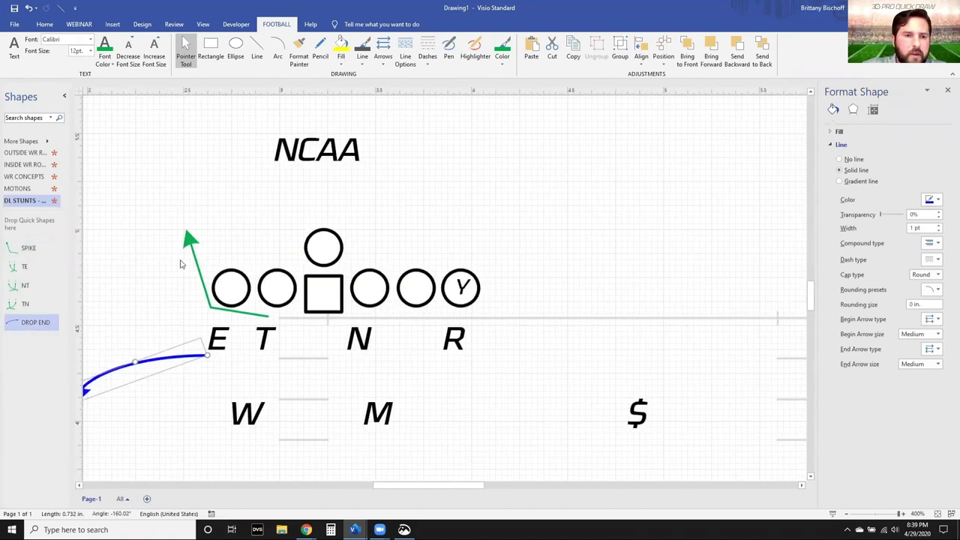
Step: Copy the green spike arrow to N, narrow that copy, and duplicate it for R
{"action": "left_click", "coordinate": [190, 241]}
{"action": "left_click_drag", "start_coordinate": [190, 242], "coordinate": [279, 246]}
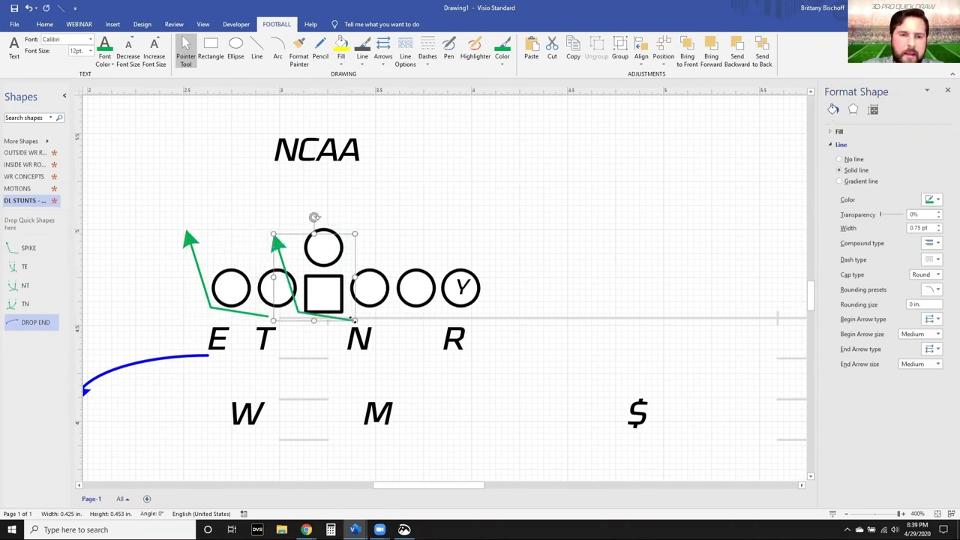
{"action": "left_click", "coordinate": [388, 239]}
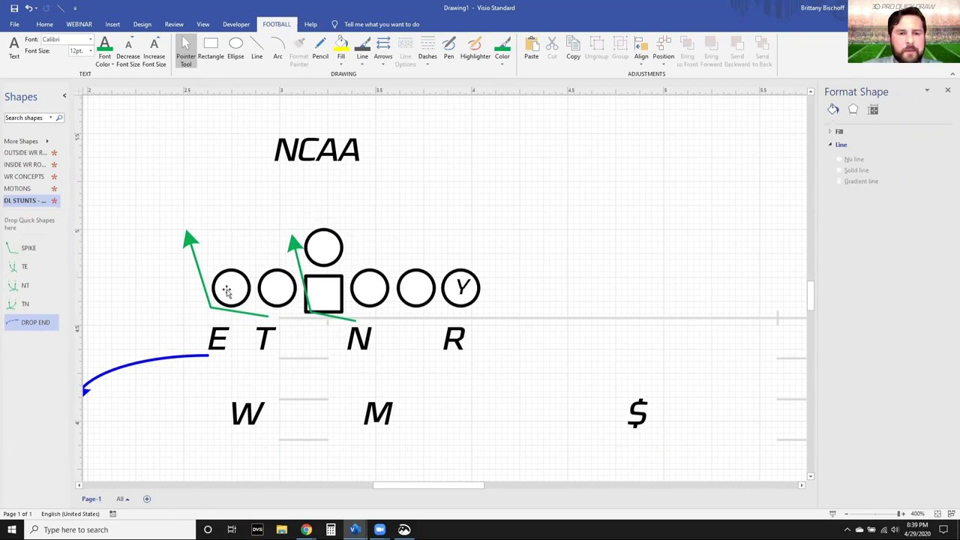
{"action": "left_click", "coordinate": [294, 251]}
{"action": "left_click_drag", "start_coordinate": [294, 251], "coordinate": [388, 249]}
{"action": "left_click", "coordinate": [647, 379]}
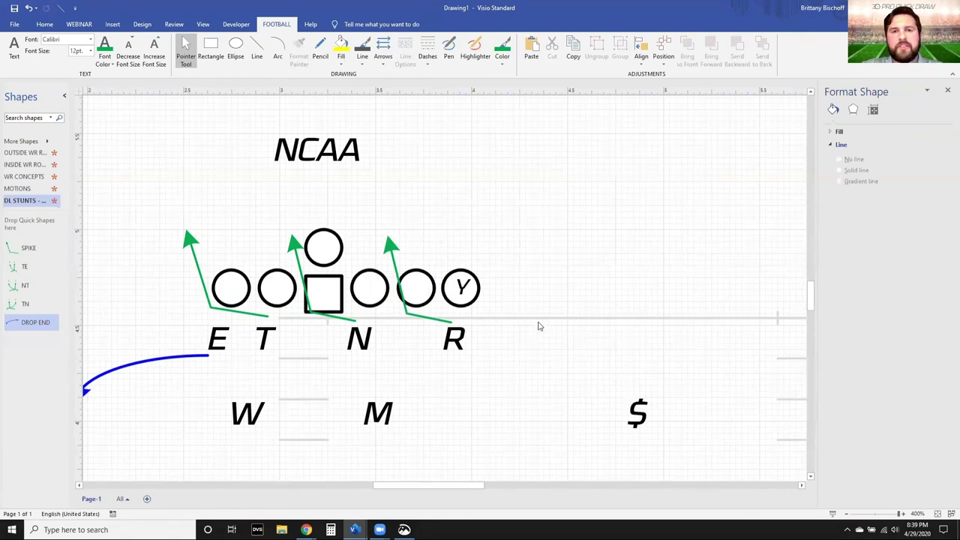
Step: Draw a straight line about 0.58 in long from $ diagonally up toward the formation, ending outside Y
{"action": "key", "text": "ctrl+6"}
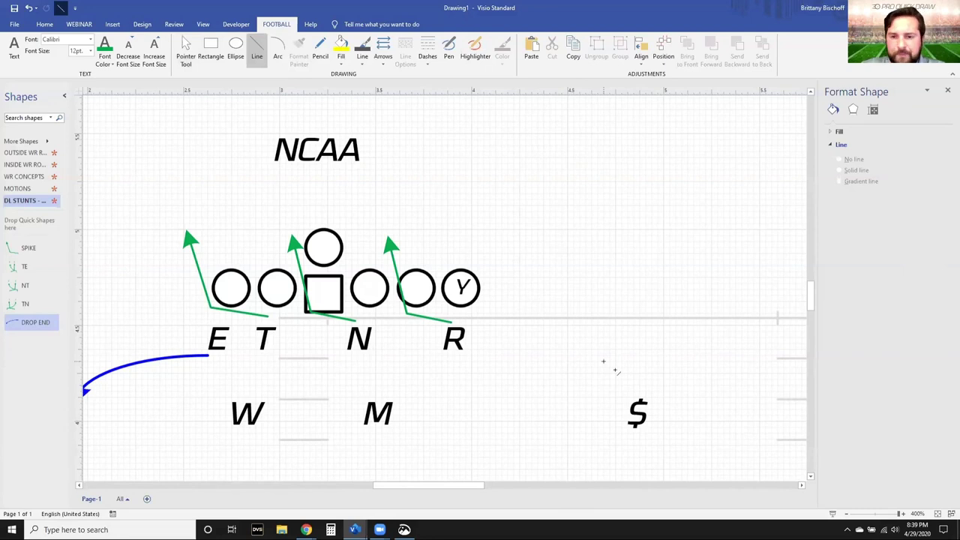
{"action": "mouse_move", "coordinate": [628, 398]}
{"action": "left_mouse_down"}
{"action": "mouse_move", "coordinate": [327, 97]}
{"action": "mouse_move", "coordinate": [544, 325]}
{"action": "left_mouse_up"}
{"action": "key", "text": "ctrl+1"}
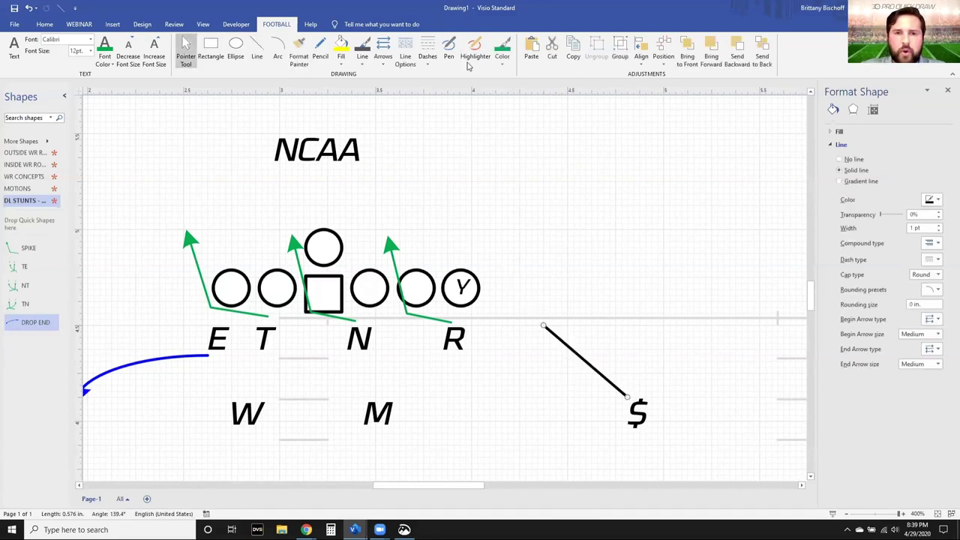
Step: Make the straight line running from $ toward the formation dashed and color it green
{"action": "left_click", "coordinate": [501, 51]}
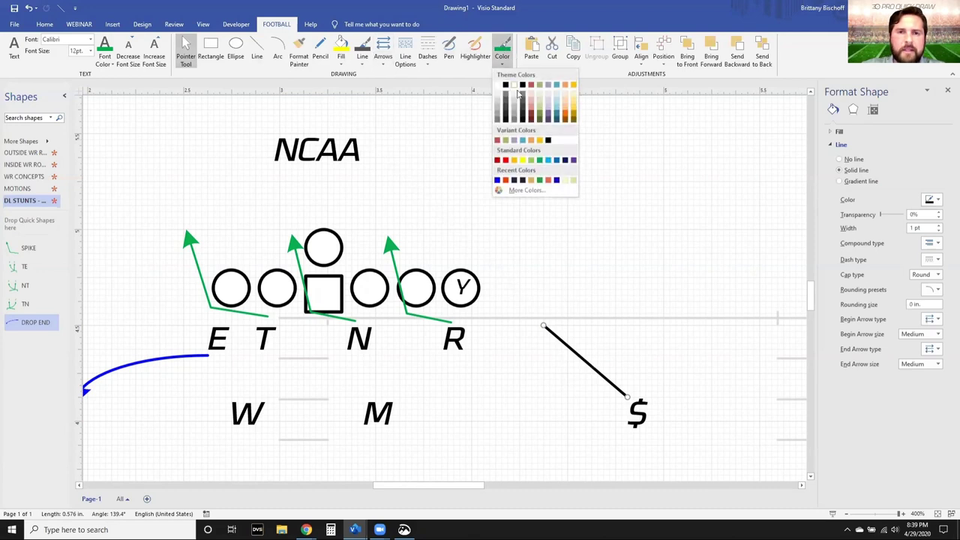
{"action": "left_click", "coordinate": [504, 47]}
{"action": "left_click", "coordinate": [503, 52]}
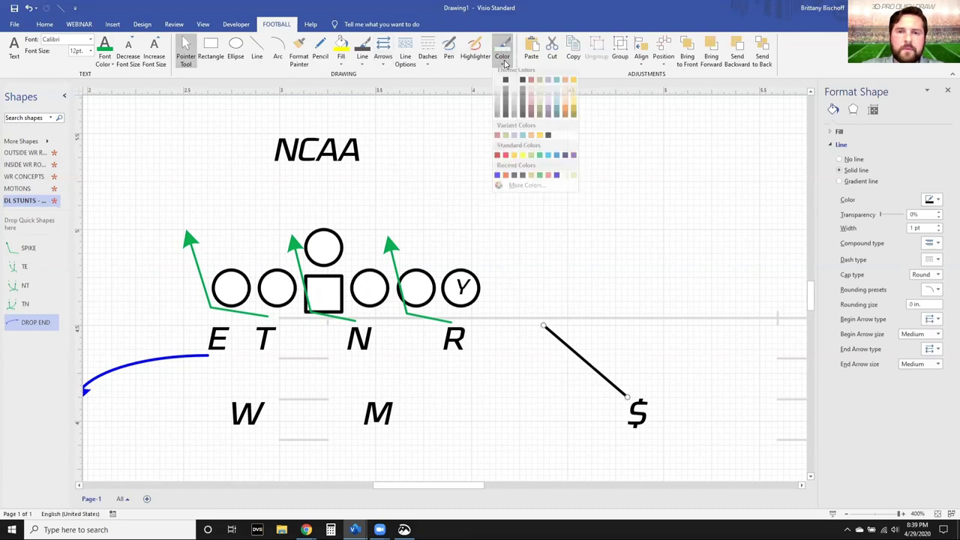
{"action": "left_click", "coordinate": [427, 56]}
{"action": "left_click", "coordinate": [458, 116]}
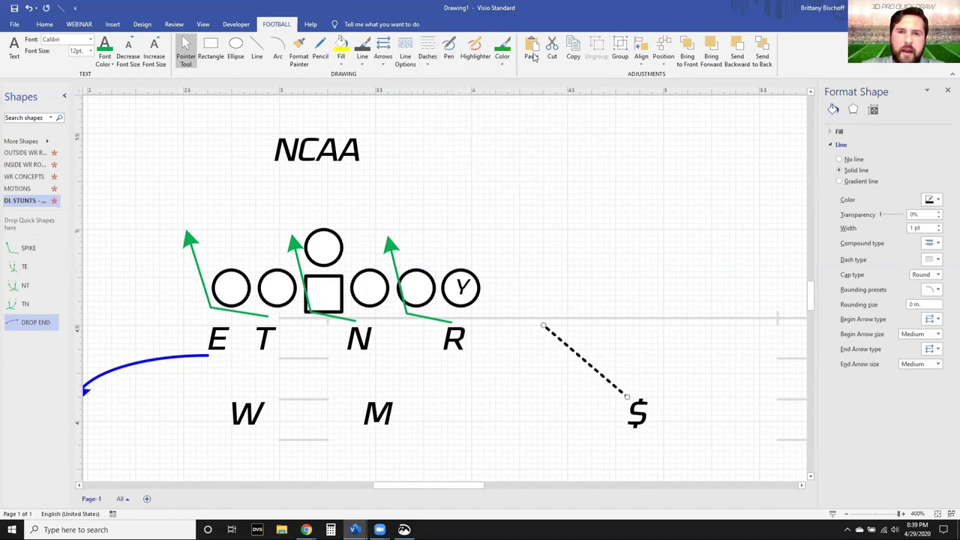
{"action": "left_click", "coordinate": [364, 60]}
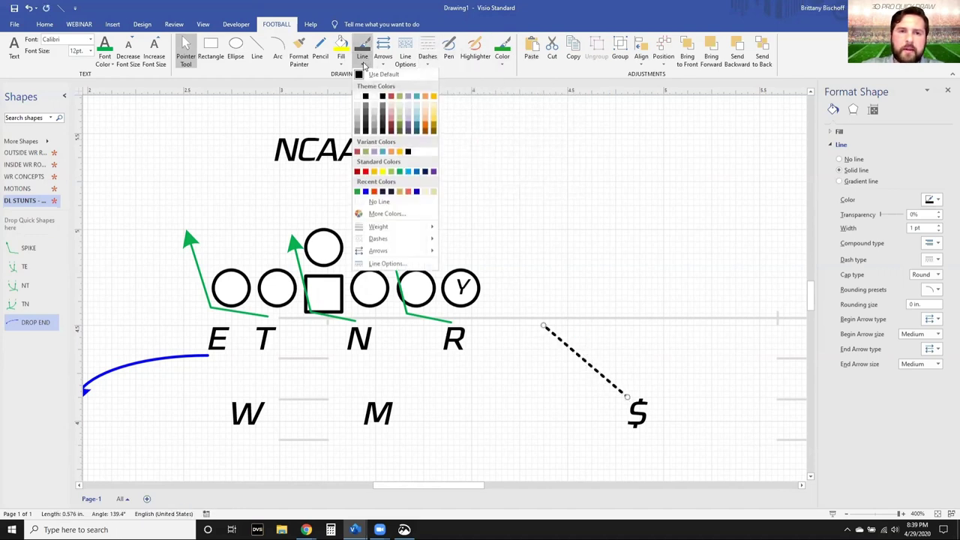
{"action": "left_click", "coordinate": [401, 177]}
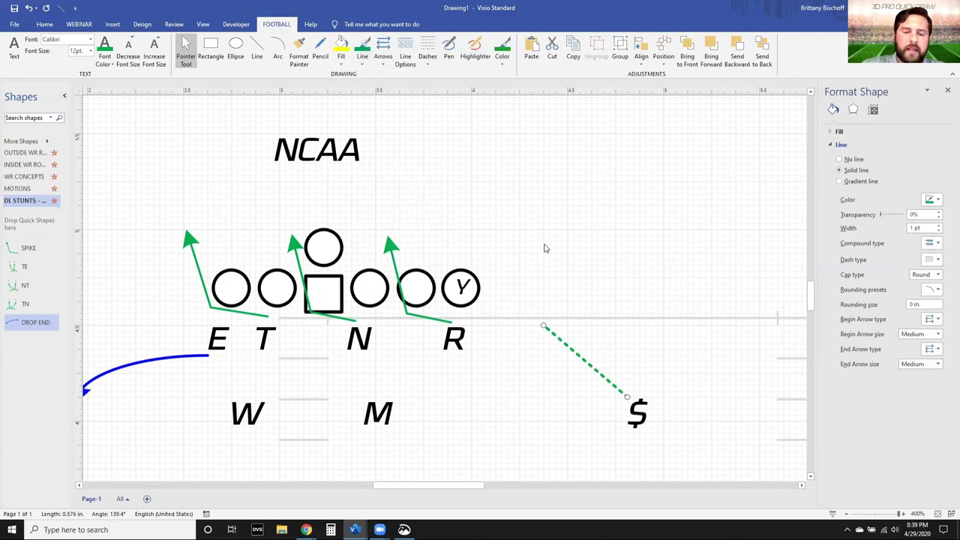
Step: Try to continue the dashed green $ line with an arc curving up over the formation
{"action": "key", "text": "ctrl+7"}
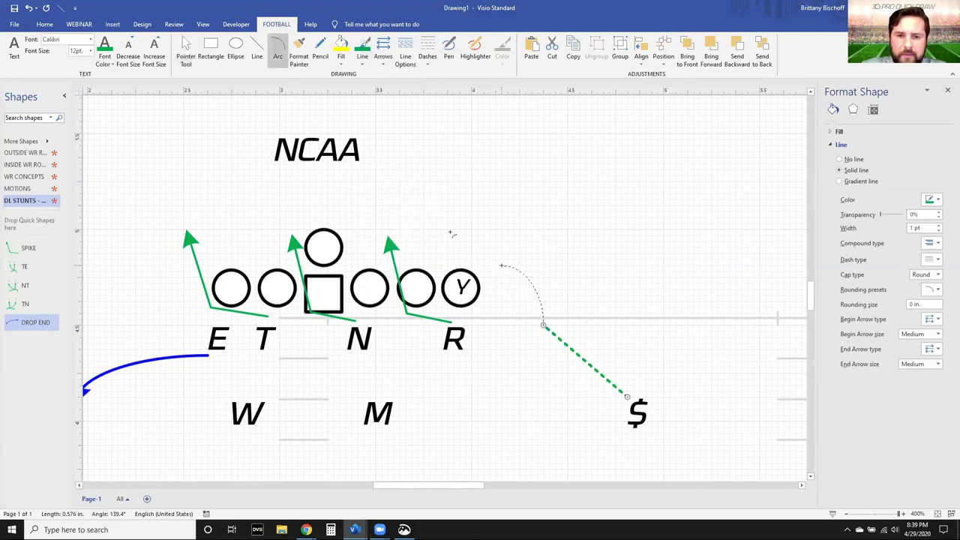
{"action": "left_click_drag", "start_coordinate": [392, 212], "coordinate": [375, 199]}
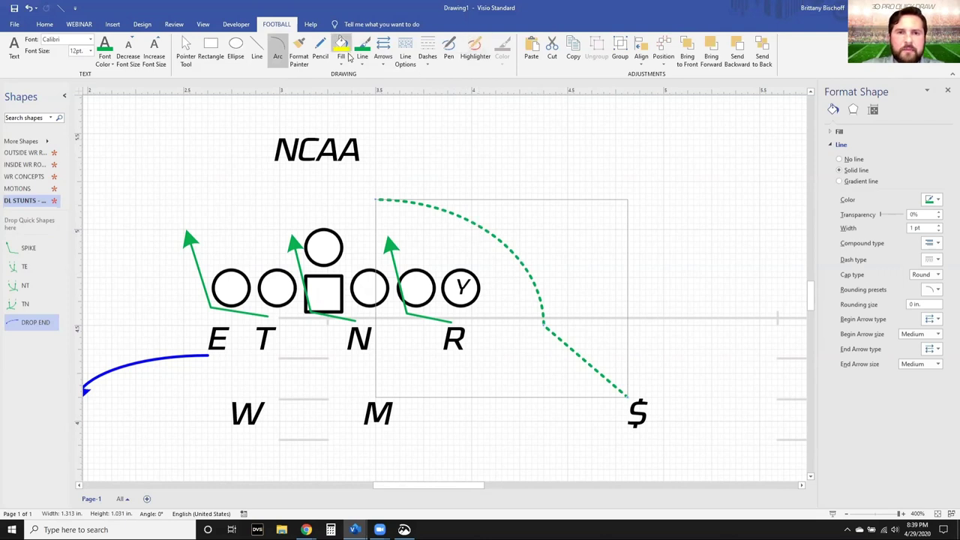
{"action": "key", "text": "ctrl+z"}
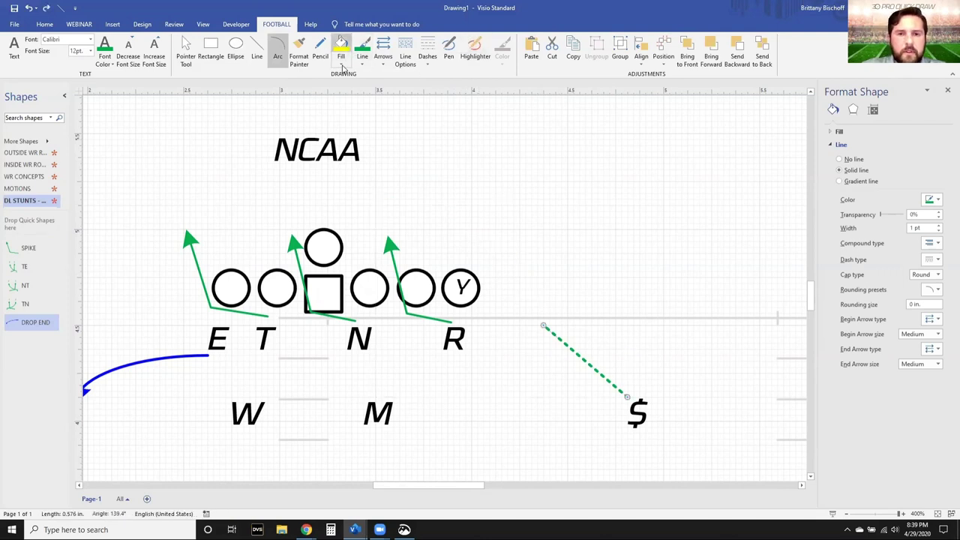
{"action": "left_click", "coordinate": [186, 51]}
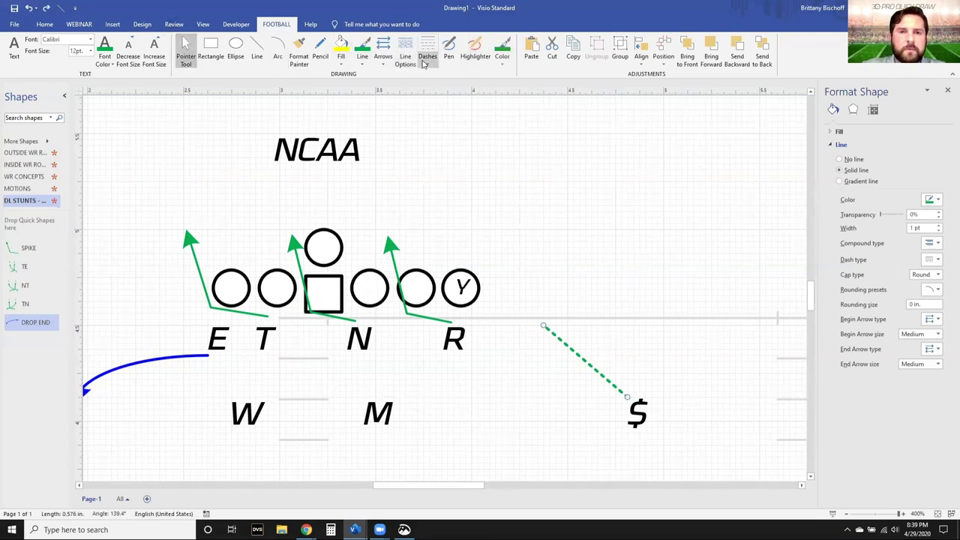
Step: Draw a solid straight line about 0.84 in long from the dashed line's upper end diagonally past Y into the backfield
{"action": "left_click", "coordinate": [428, 58]}
{"action": "left_click", "coordinate": [441, 81]}
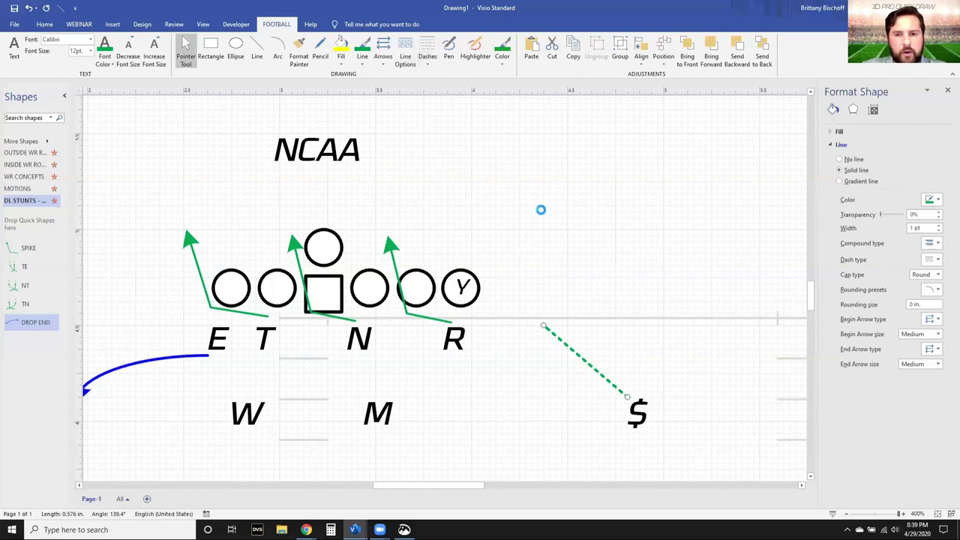
{"action": "left_click", "coordinate": [540, 242]}
{"action": "left_click", "coordinate": [448, 51]}
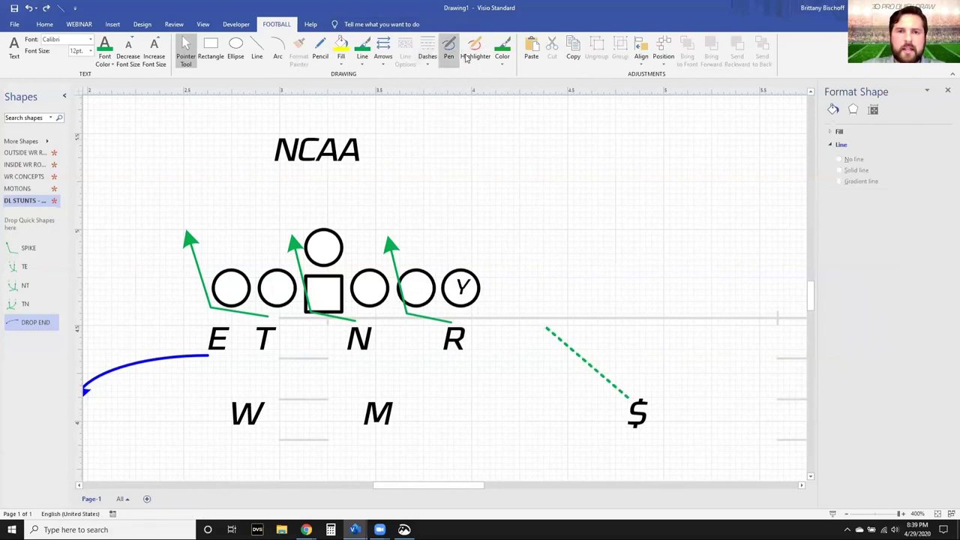
{"action": "left_click", "coordinate": [428, 56]}
{"action": "left_click", "coordinate": [454, 120]}
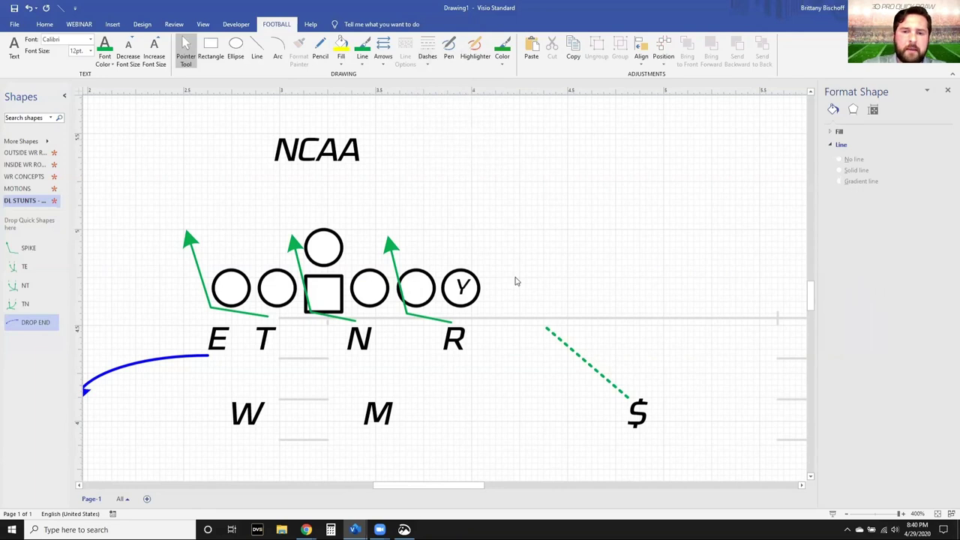
{"action": "key", "text": "ctrl+6"}
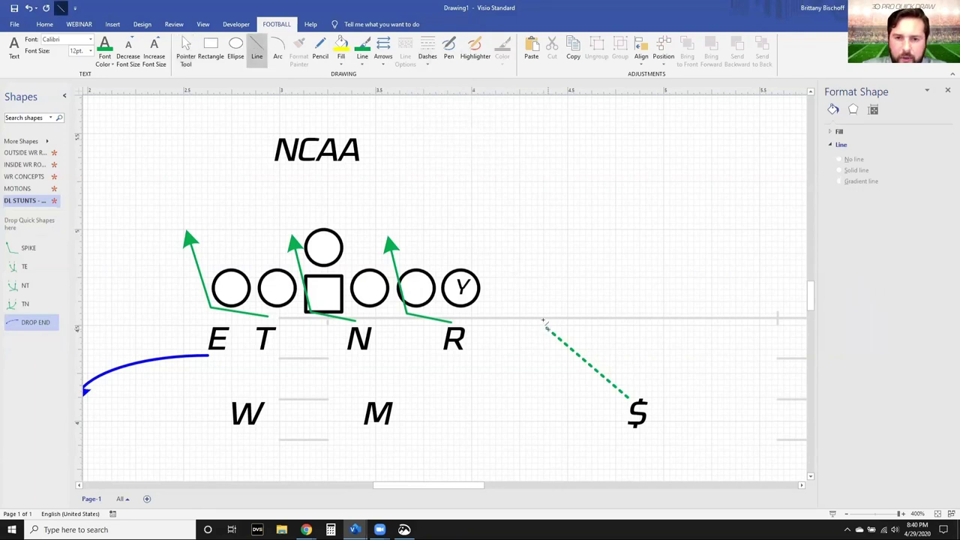
{"action": "left_click_drag", "start_coordinate": [544, 323], "coordinate": [435, 215]}
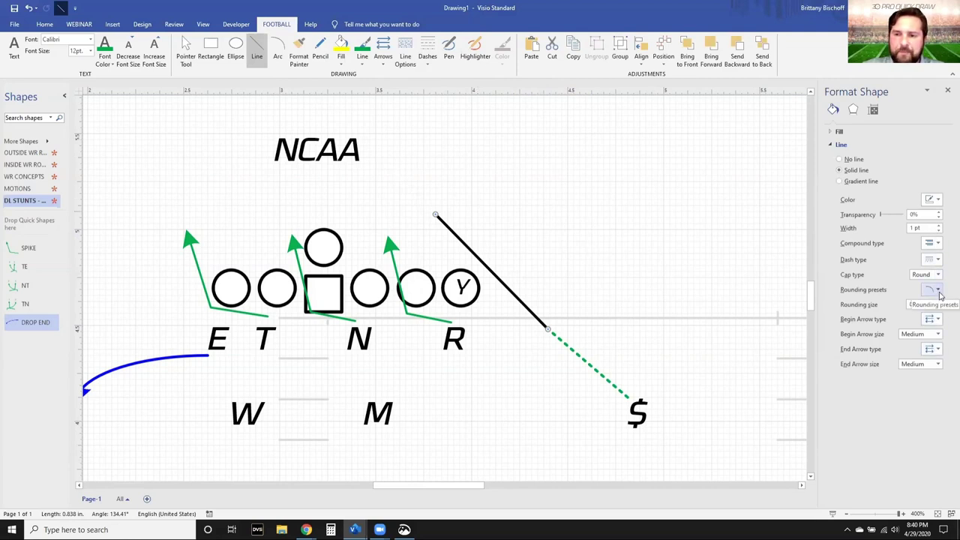
Step: Add a solid arrowhead to the backfield end of the new straight line and color the line green
{"action": "left_click", "coordinate": [383, 54]}
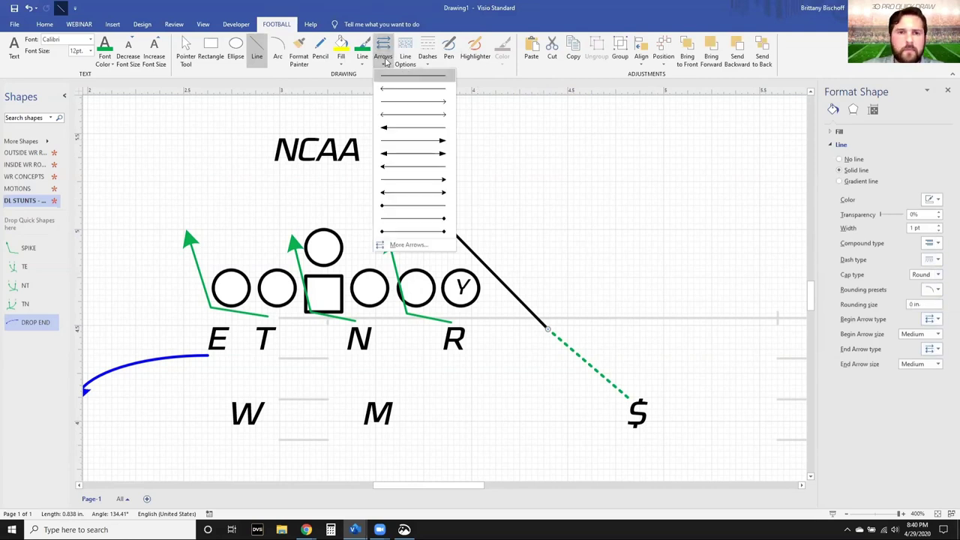
{"action": "left_click", "coordinate": [413, 179]}
{"action": "key", "text": "Escape"}
{"action": "key", "text": "ctrl+1"}
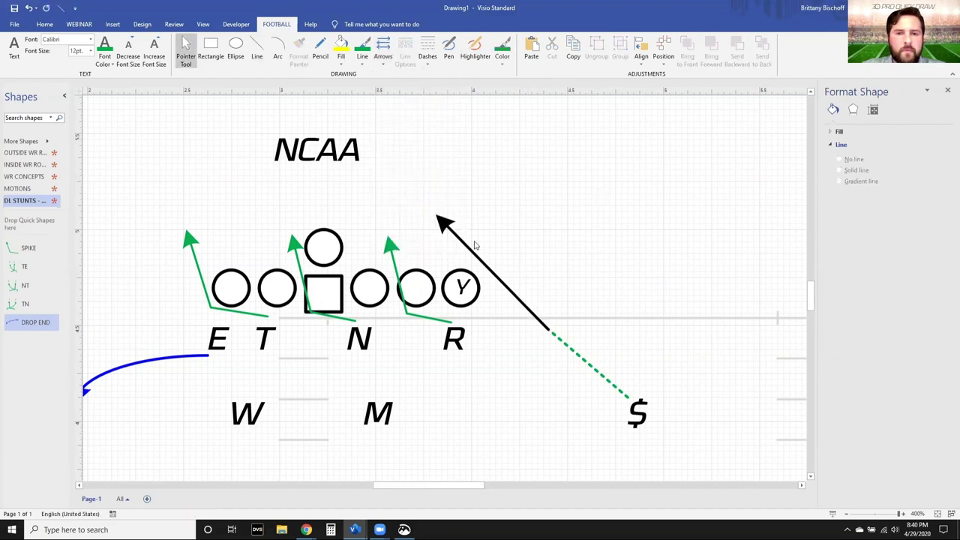
{"action": "left_click", "coordinate": [445, 224]}
{"action": "left_click", "coordinate": [362, 49]}
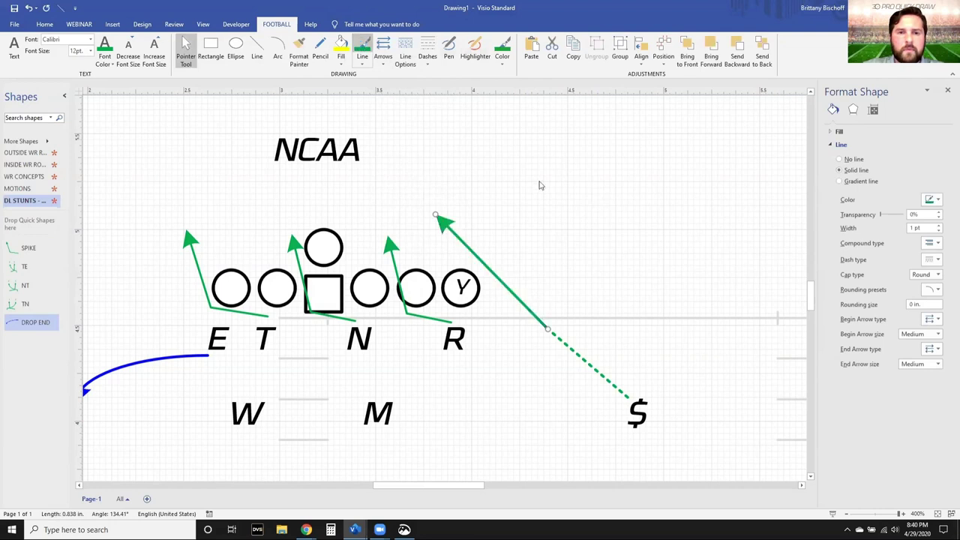
{"action": "left_click", "coordinate": [558, 312]}
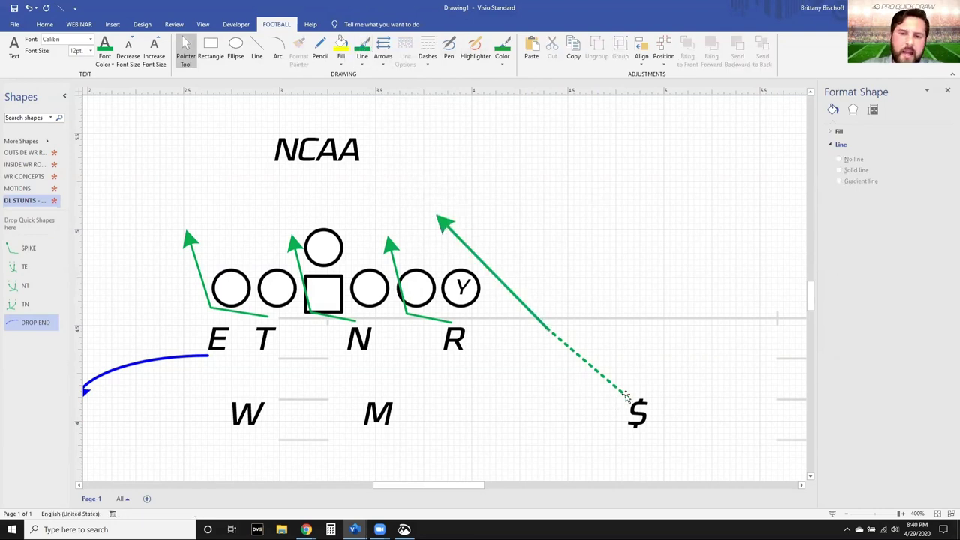
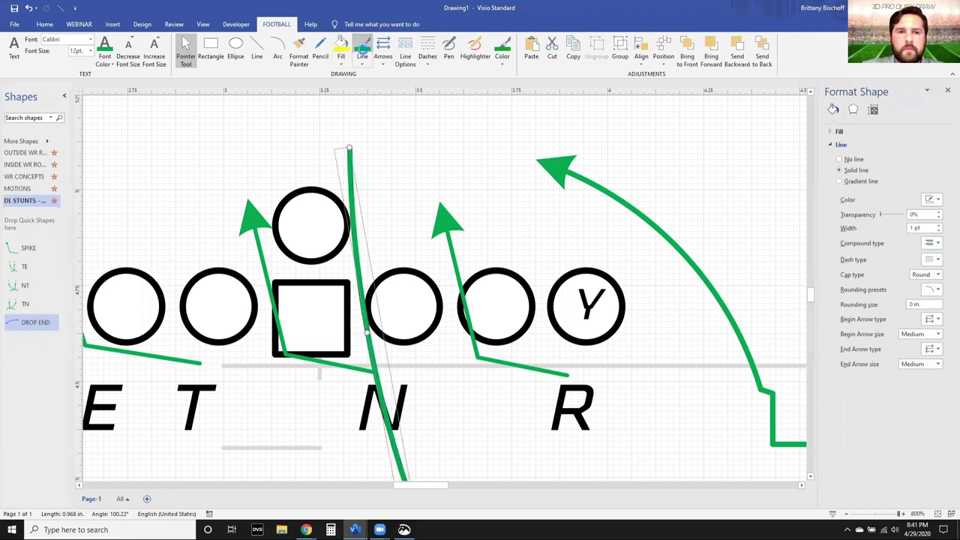
Step: Copy the formatting of R's green spike arrow onto the curved line running up from M
{"action": "left_click", "coordinate": [383, 161]}
{"action": "left_click", "coordinate": [446, 225]}
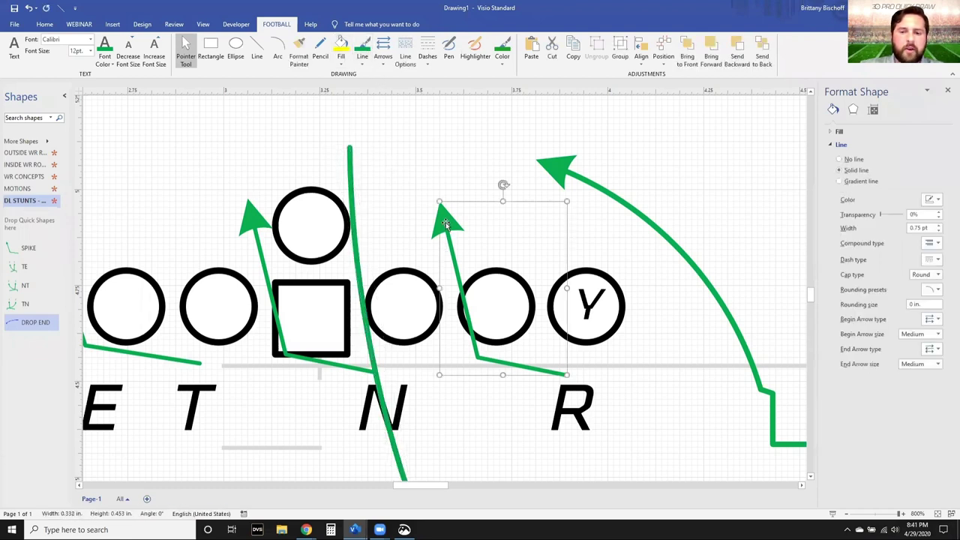
{"action": "key", "text": "ctrl+shift+p"}
{"action": "left_click", "coordinate": [350, 159]}
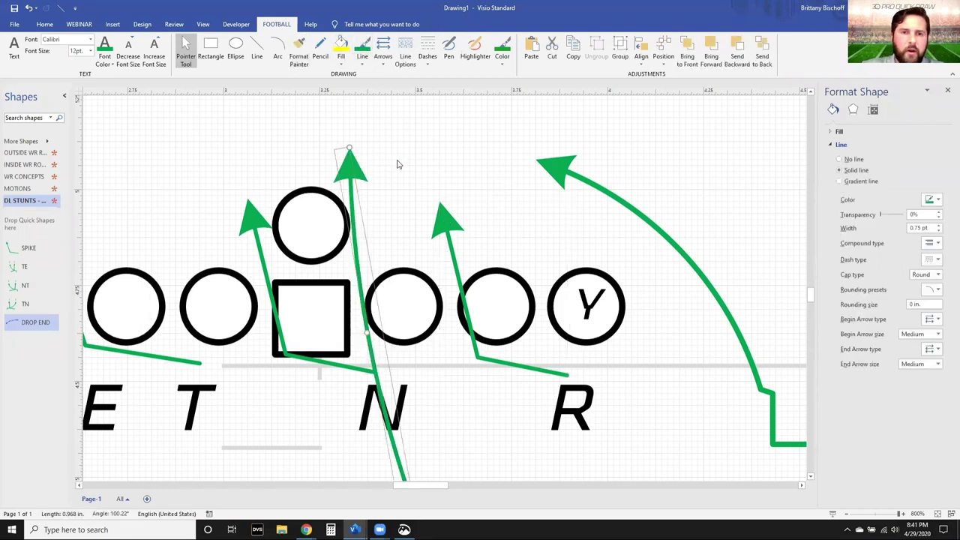
{"action": "scroll", "coordinate": [396, 160], "scroll_direction": "down", "scroll_amount": 5}
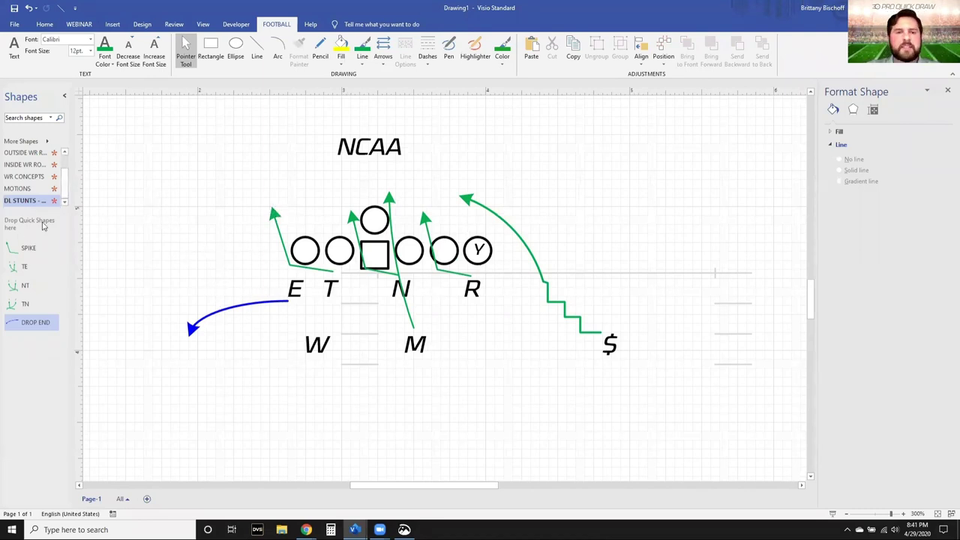
Step: Create a new stencil in US units and save it in My Shapes as PRESSURES
{"action": "left_click", "coordinate": [30, 141]}
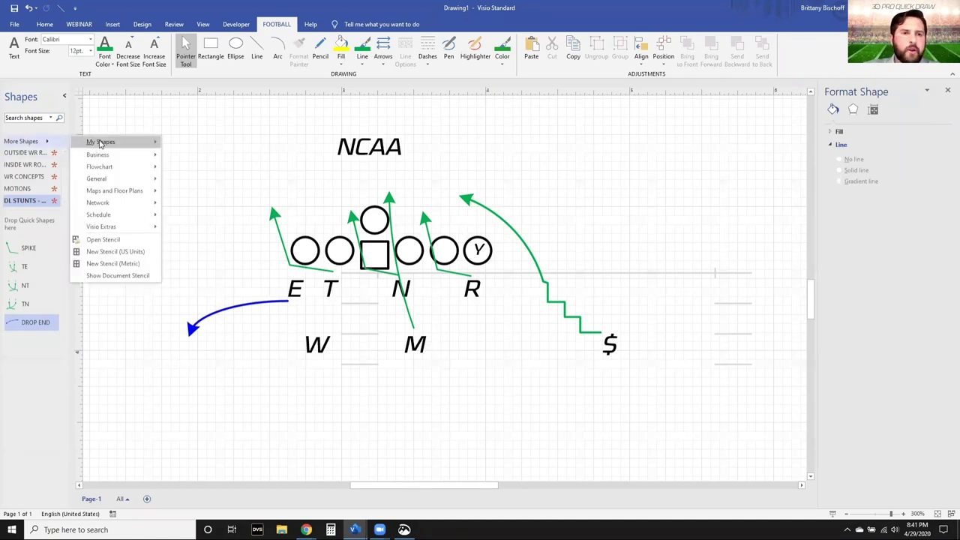
{"action": "mouse_move", "coordinate": [99, 143]}
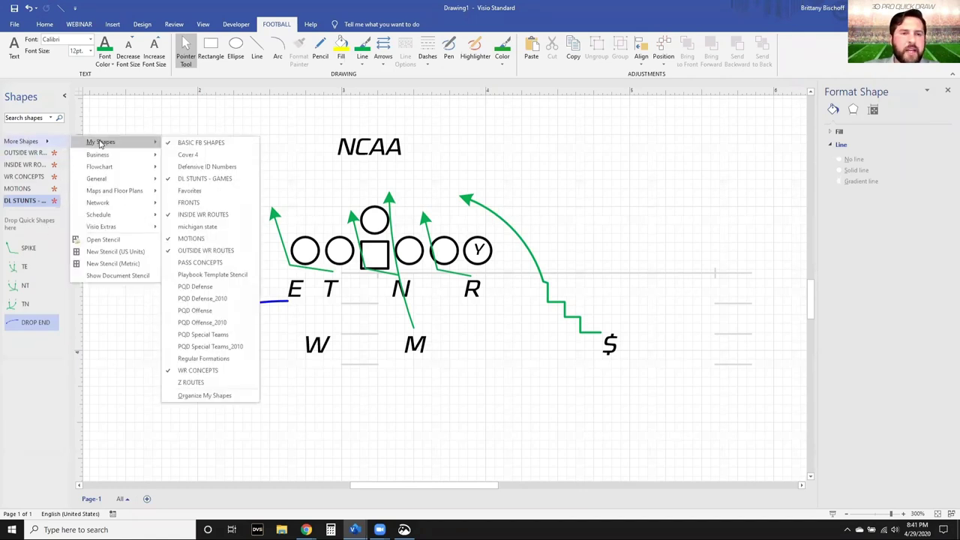
{"action": "left_click", "coordinate": [112, 251]}
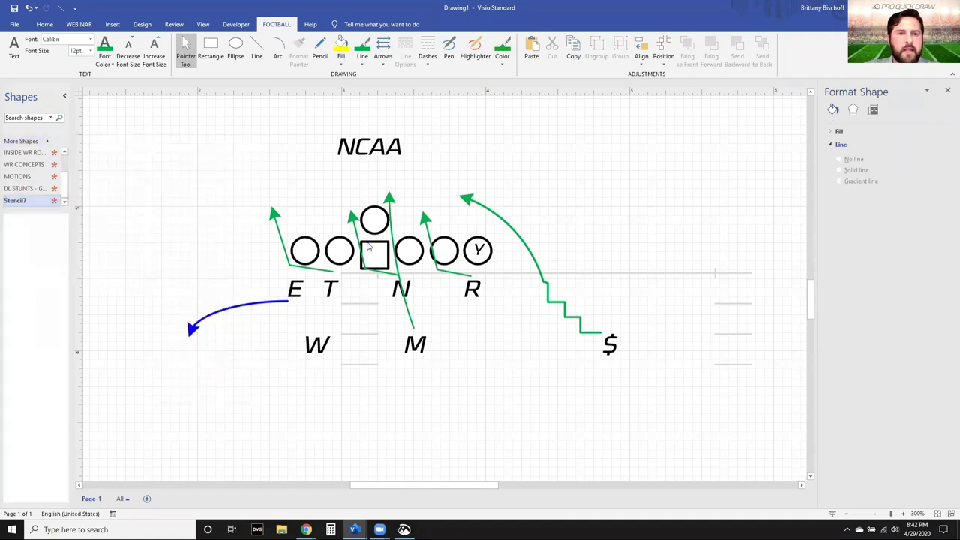
{"action": "right_click", "coordinate": [32, 204]}
{"action": "left_click", "coordinate": [79, 229]}
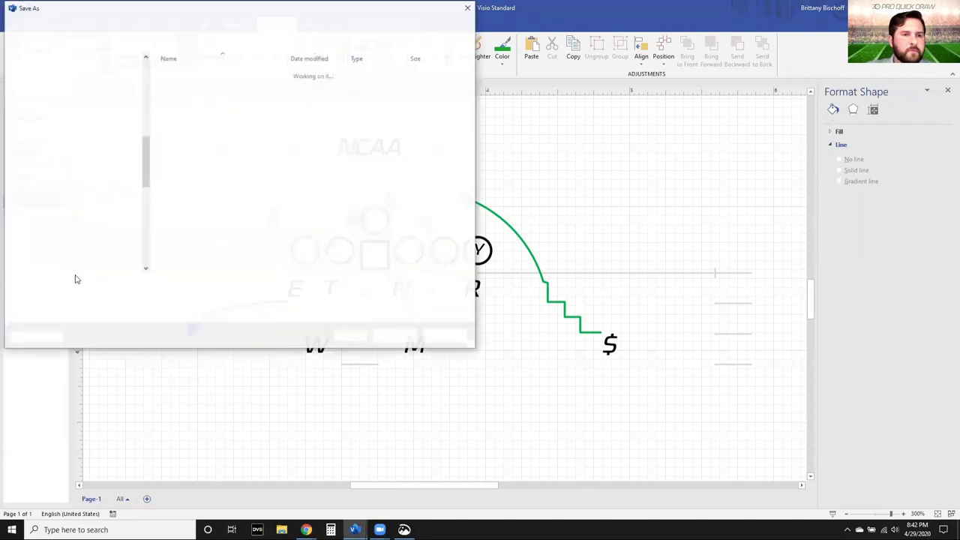
{"action": "type", "text": "PRESSURE"}
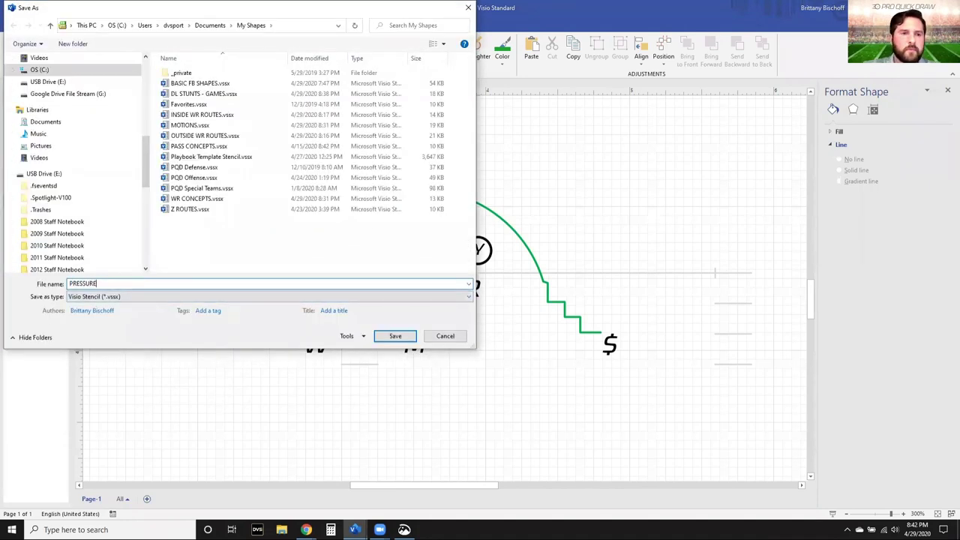
{"action": "key", "text": "Return"}
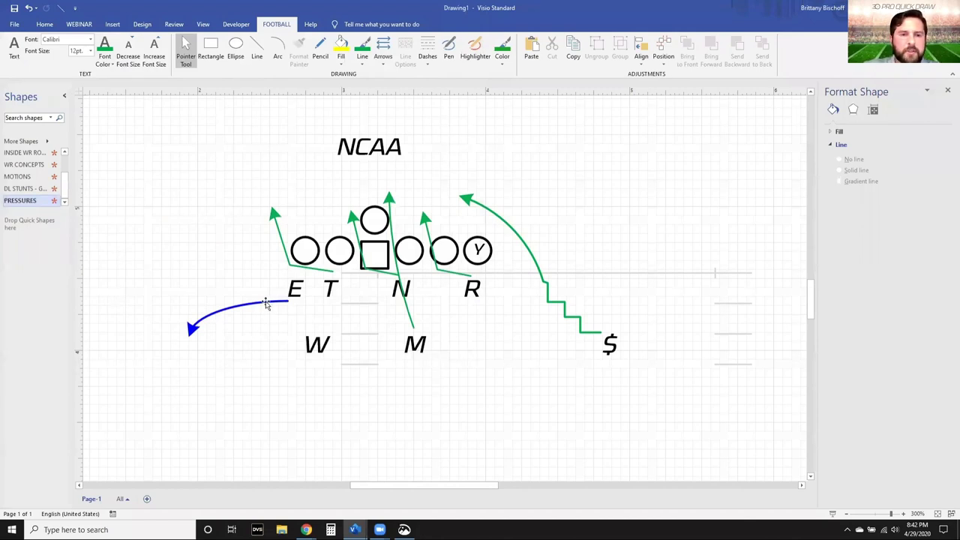
Step: Add all the pressure paths, including the blue drop and $'s stepped line and arc, to the PRESSURES stencil as one shape named NCAA
{"action": "left_click", "coordinate": [268, 302]}
{"action": "left_click", "coordinate": [275, 216], "text": "shift"}
{"action": "left_click", "coordinate": [352, 221], "text": "shift"}
{"action": "left_click", "coordinate": [388, 204], "text": "shift"}
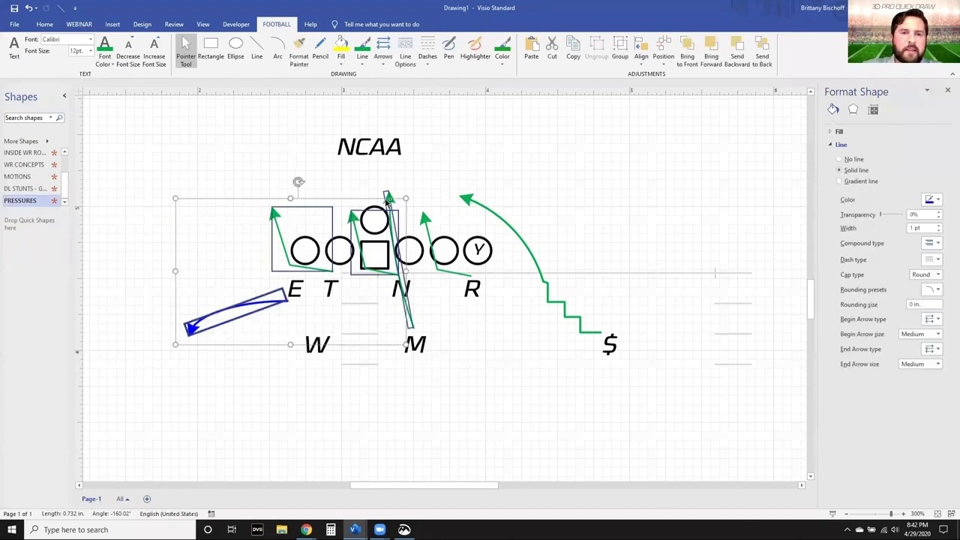
{"action": "left_click", "coordinate": [429, 217], "text": "shift"}
{"action": "left_click", "coordinate": [540, 285], "text": "shift"}
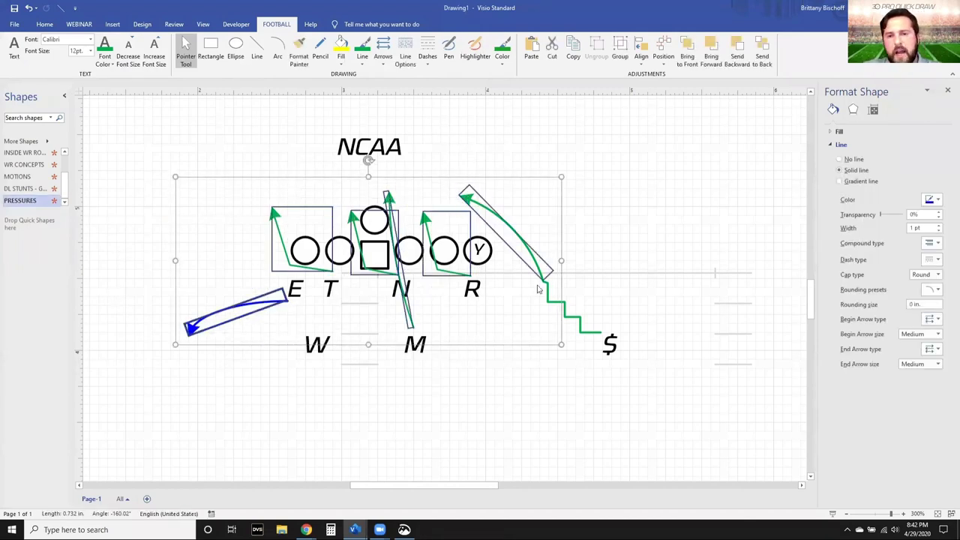
{"action": "left_click", "coordinate": [553, 306], "text": "shift"}
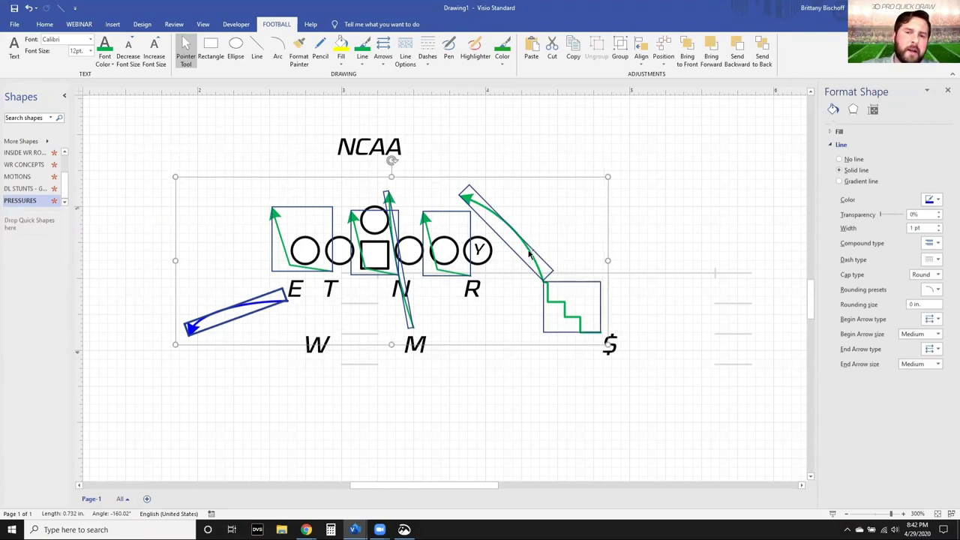
{"action": "left_click_drag", "start_coordinate": [480, 255], "coordinate": [17, 232]}
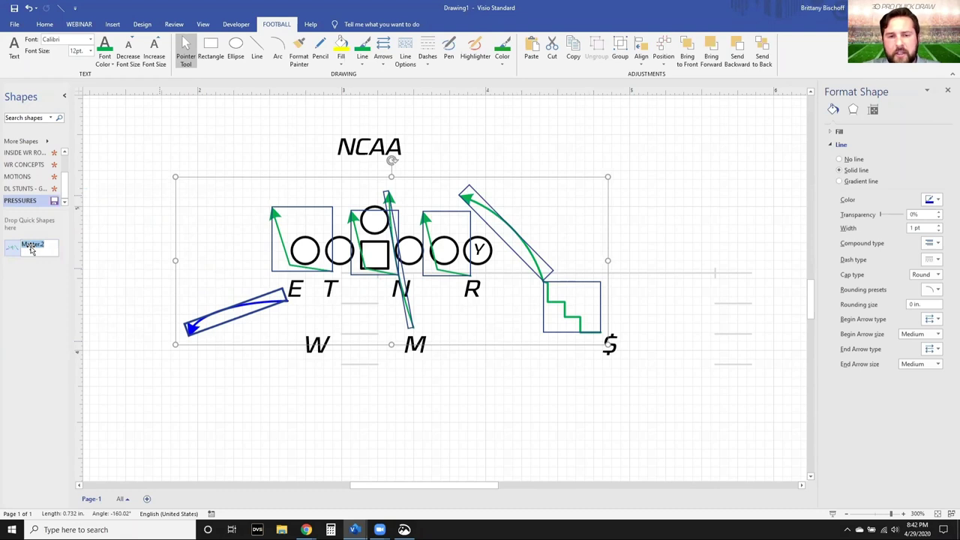
{"action": "type", "text": "NCAA"}
{"action": "key", "text": "Return"}
{"action": "left_click", "coordinate": [193, 242]}
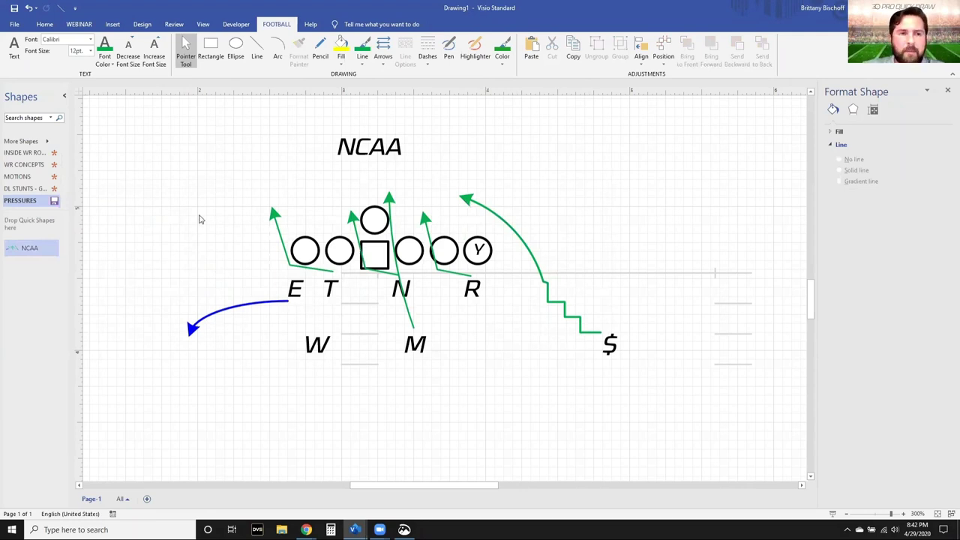
Step: Place the NASH shape from the MOTIONS stencil above the leftmost green arrow and change its text to COP
{"action": "scroll", "coordinate": [287, 205], "scroll_direction": "up", "scroll_amount": 5}
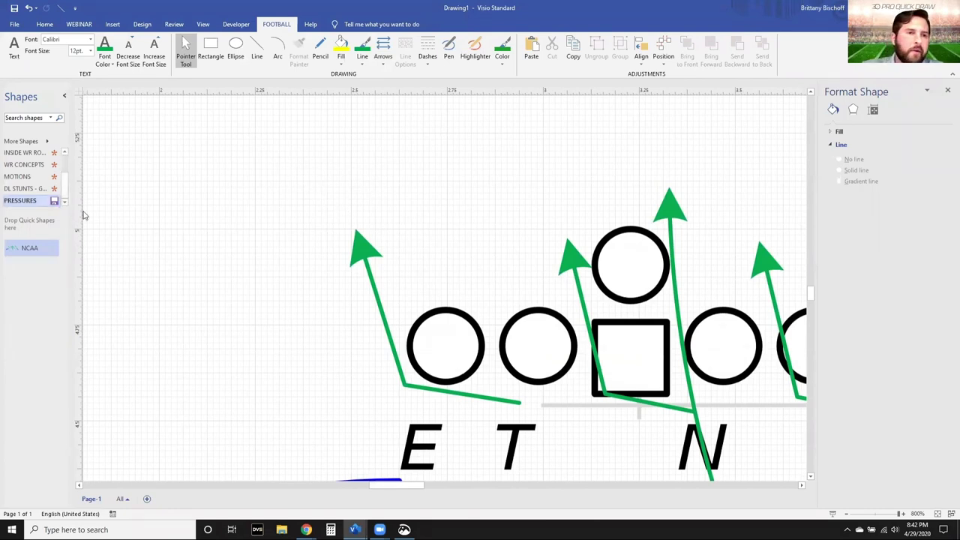
{"action": "left_click", "coordinate": [23, 177]}
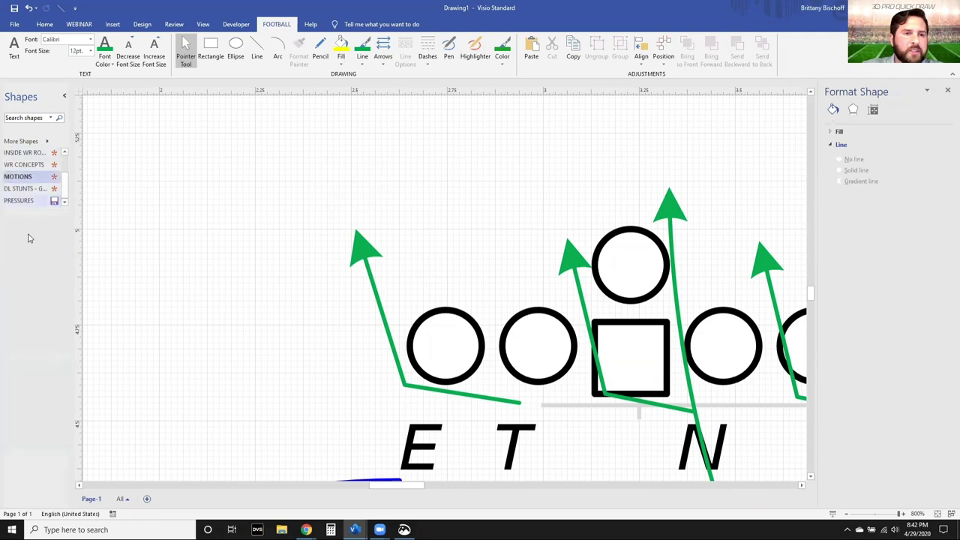
{"action": "left_click_drag", "start_coordinate": [28, 248], "coordinate": [358, 204]}
{"action": "type", "text": "COP"}
{"action": "key", "text": "Escape"}
{"action": "left_click", "coordinate": [536, 204]}
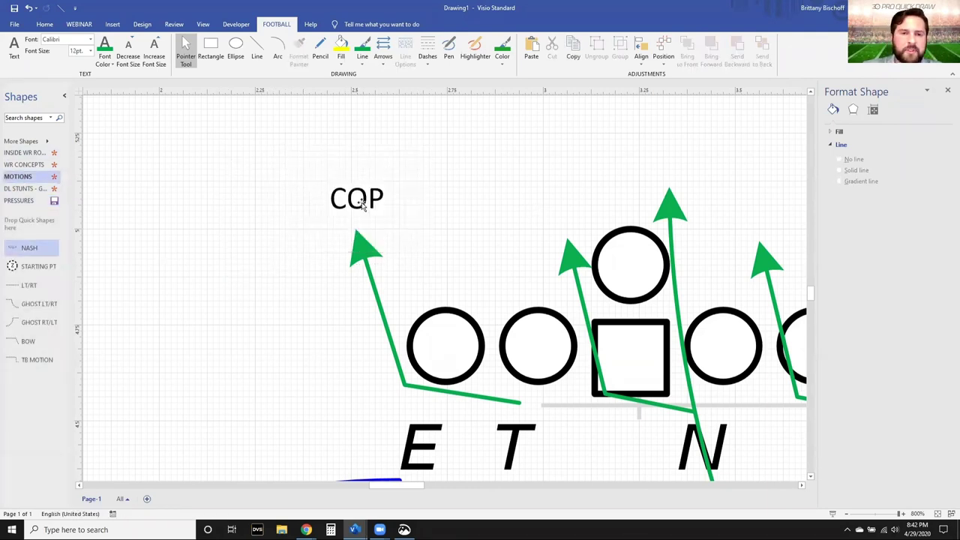
Step: Add the COP label to the PRESSURES stencil as a shape named COP
{"action": "left_click", "coordinate": [26, 200]}
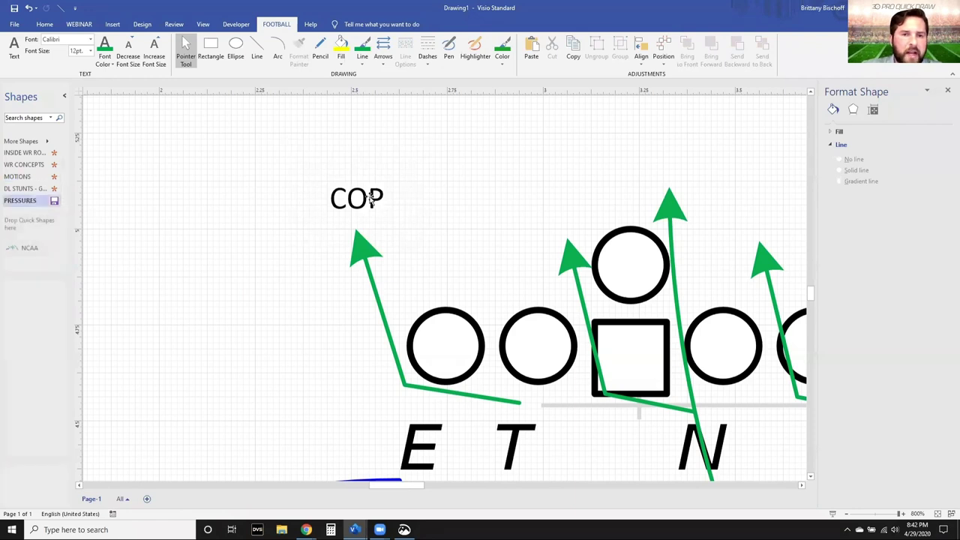
{"action": "left_click", "coordinate": [367, 198]}
{"action": "left_click_drag", "start_coordinate": [367, 198], "coordinate": [30, 262]}
{"action": "left_click", "coordinate": [30, 264]}
{"action": "type", "text": "COP"}
{"action": "key", "text": "Return"}
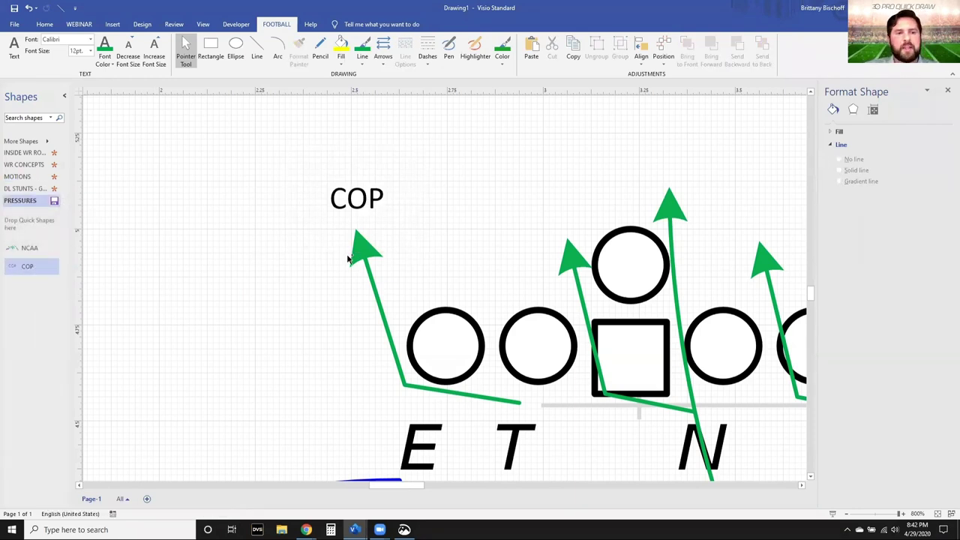
Step: Make the COP label on the page bold and italic, and delete the green arrow below it
{"action": "scroll", "coordinate": [318, 275], "scroll_direction": "down", "scroll_amount": 5, "text": "ctrl"}
{"action": "scroll", "coordinate": [307, 268], "scroll_direction": "right", "scroll_amount": 1}
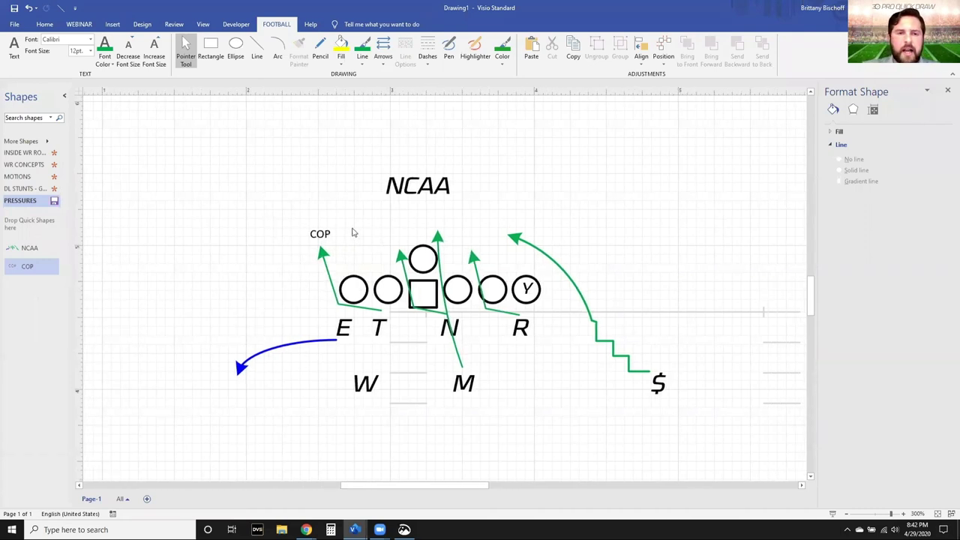
{"action": "left_click", "coordinate": [321, 233]}
{"action": "key", "text": "ctrl+b"}
{"action": "key", "text": "ctrl+i"}
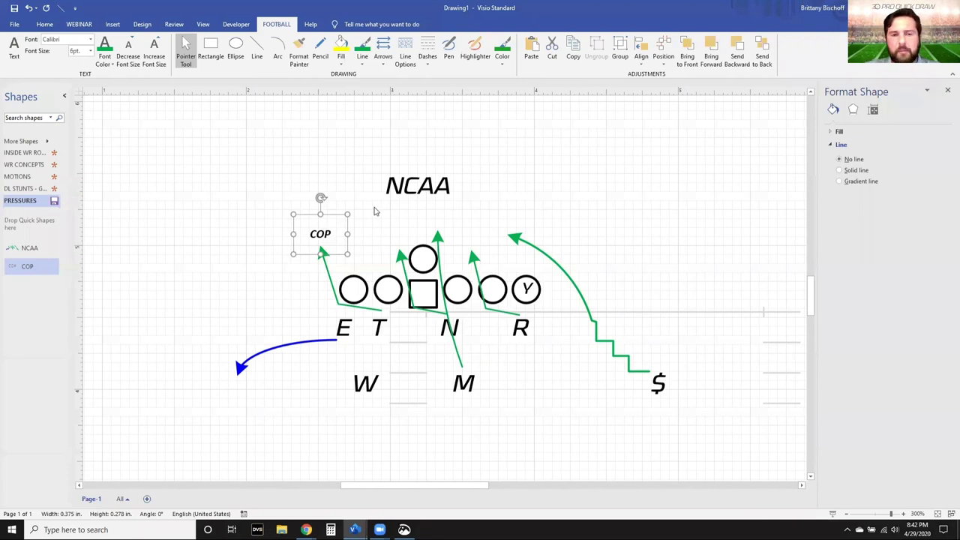
{"action": "left_click", "coordinate": [391, 219]}
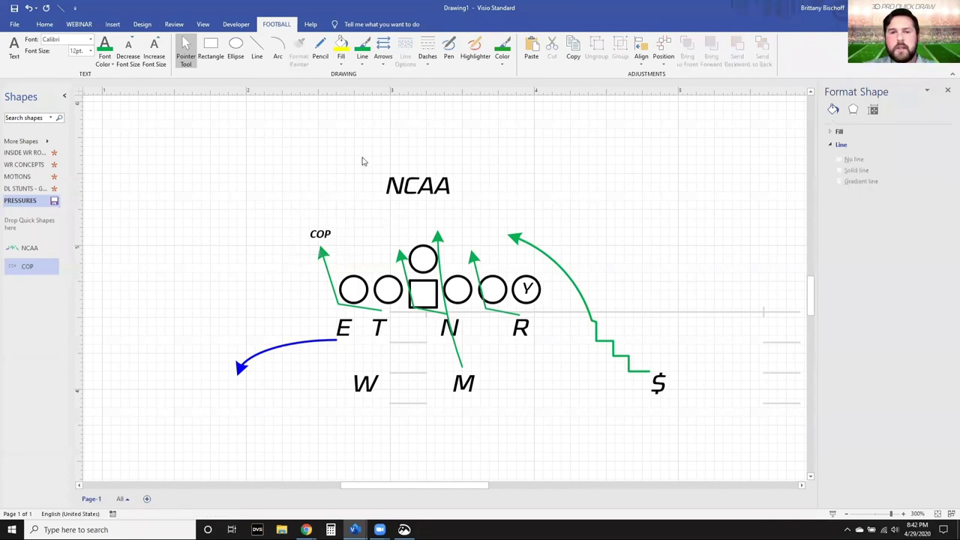
{"action": "left_click", "coordinate": [326, 259]}
{"action": "key", "text": "Delete"}
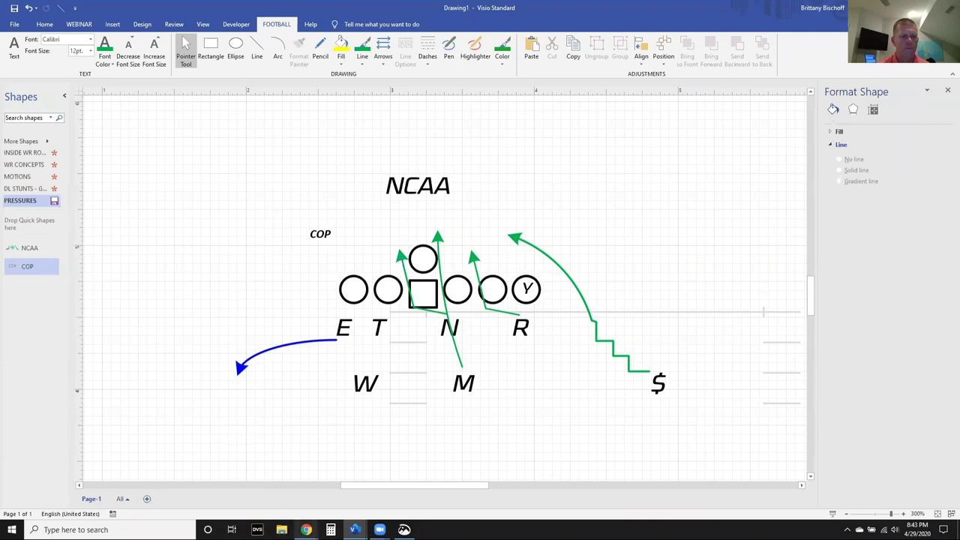
Step: Open the Visio keyboard shortcuts print-out in Chrome, place it side by side with Visio and narrow the Format Shape pane
{"action": "mouse_move", "coordinate": [308, 529]}
{"action": "left_click", "coordinate": [333, 489]}
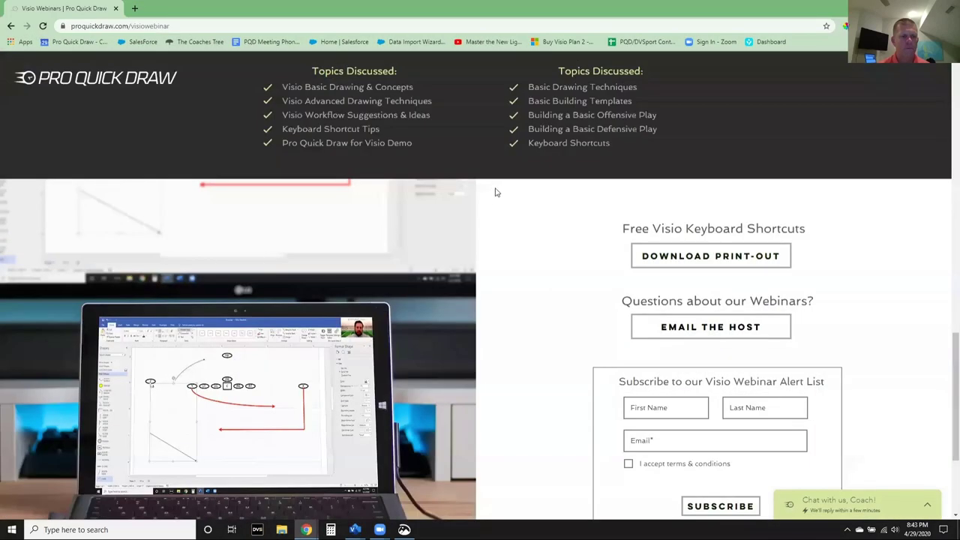
{"action": "left_click", "coordinate": [677, 256]}
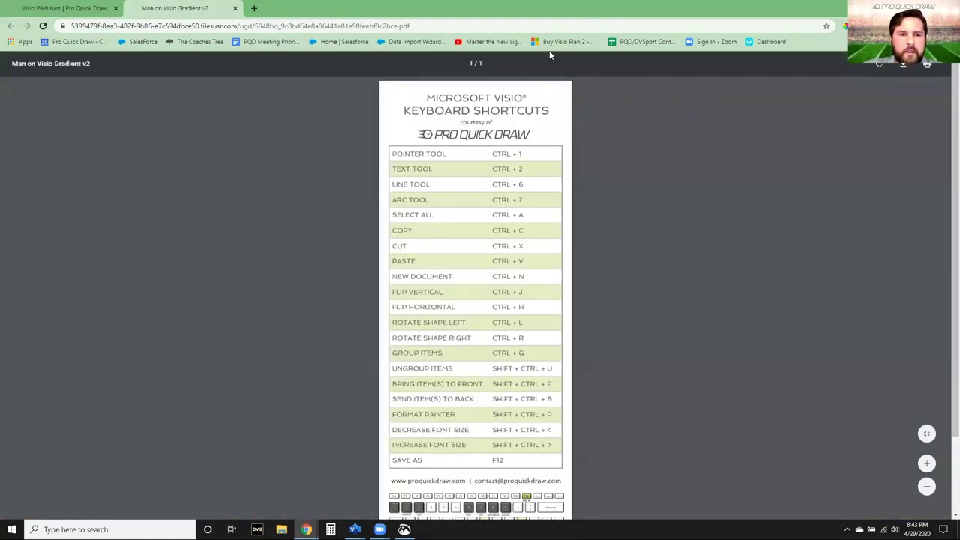
{"action": "key", "text": "super+Left"}
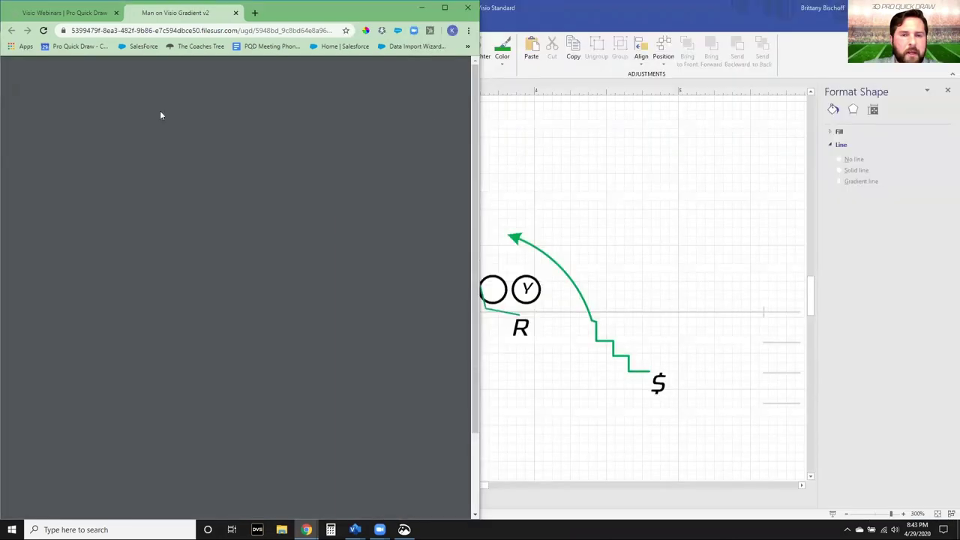
{"action": "left_click", "coordinate": [645, 128]}
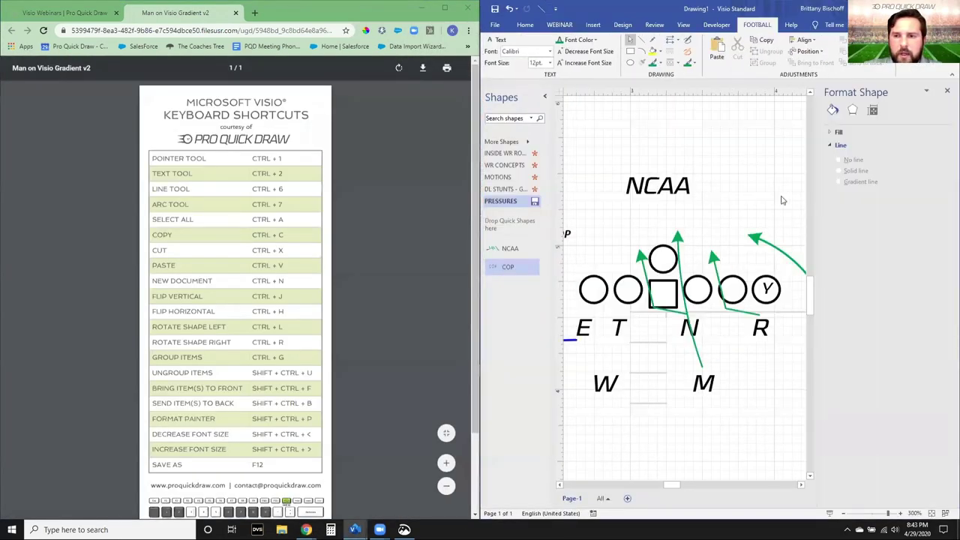
{"action": "left_click_drag", "start_coordinate": [818, 176], "coordinate": [896, 180]}
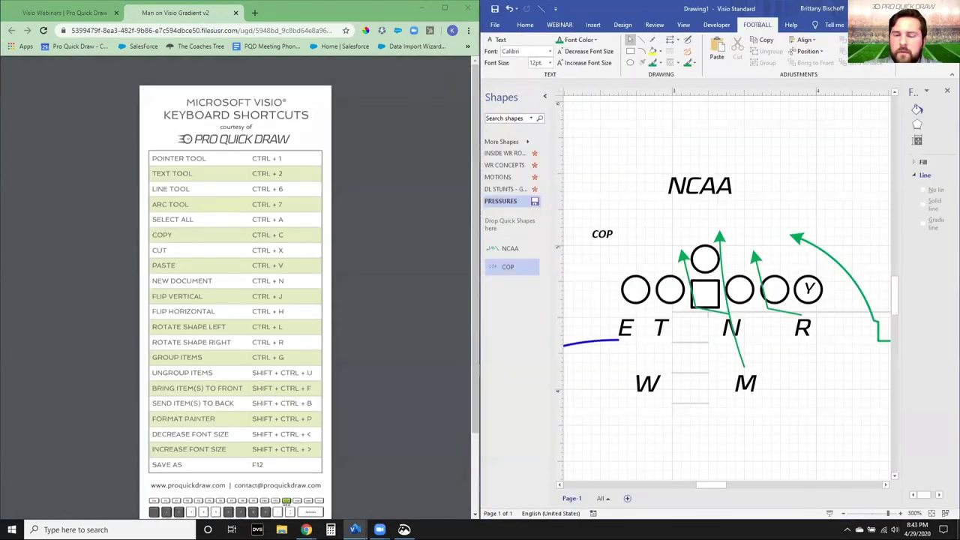
Step: Move the NCAA title away from the formation with the Pointer tool, and bring it back to just above the formation
{"action": "scroll", "coordinate": [732, 318], "scroll_direction": "down", "scroll_amount": 2}
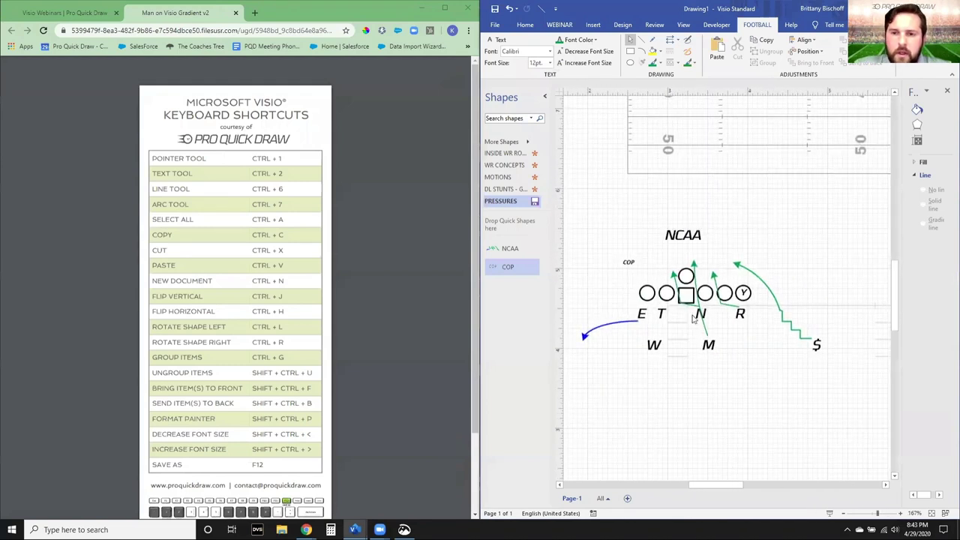
{"action": "left_click", "coordinate": [628, 259]}
{"action": "left_click", "coordinate": [732, 219]}
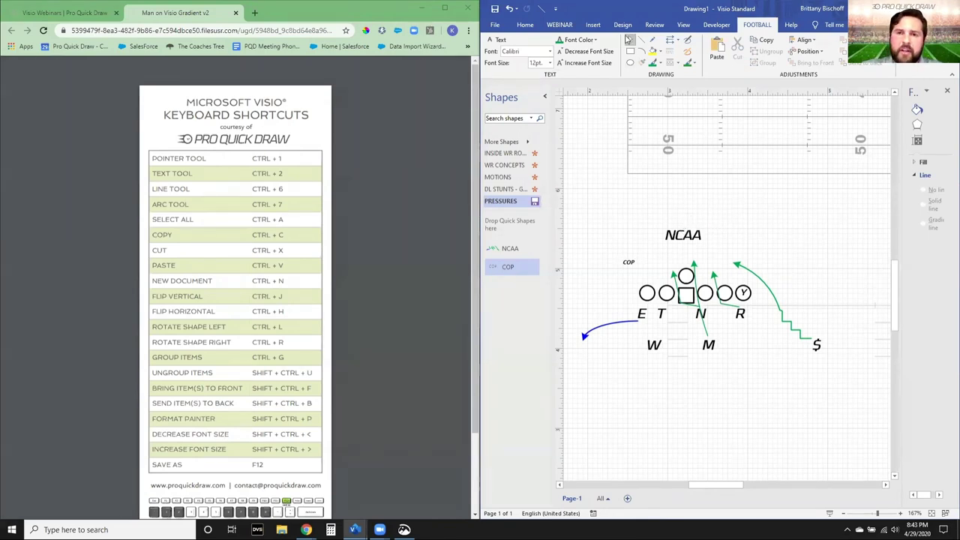
{"action": "left_click", "coordinate": [630, 41]}
{"action": "left_click_drag", "start_coordinate": [693, 237], "coordinate": [748, 200]}
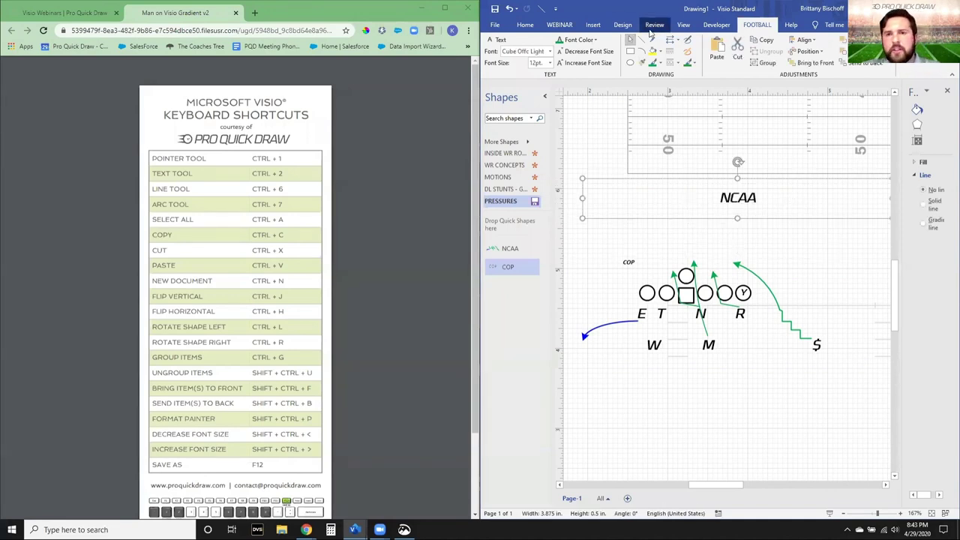
{"action": "left_click", "coordinate": [641, 41]}
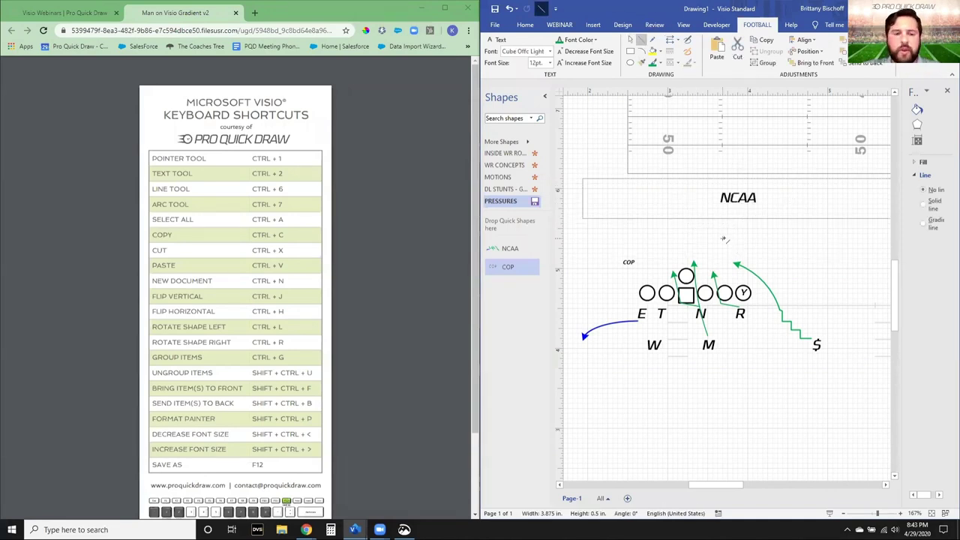
{"action": "key", "text": "ctrl+1"}
{"action": "left_click_drag", "start_coordinate": [726, 193], "coordinate": [660, 221]}
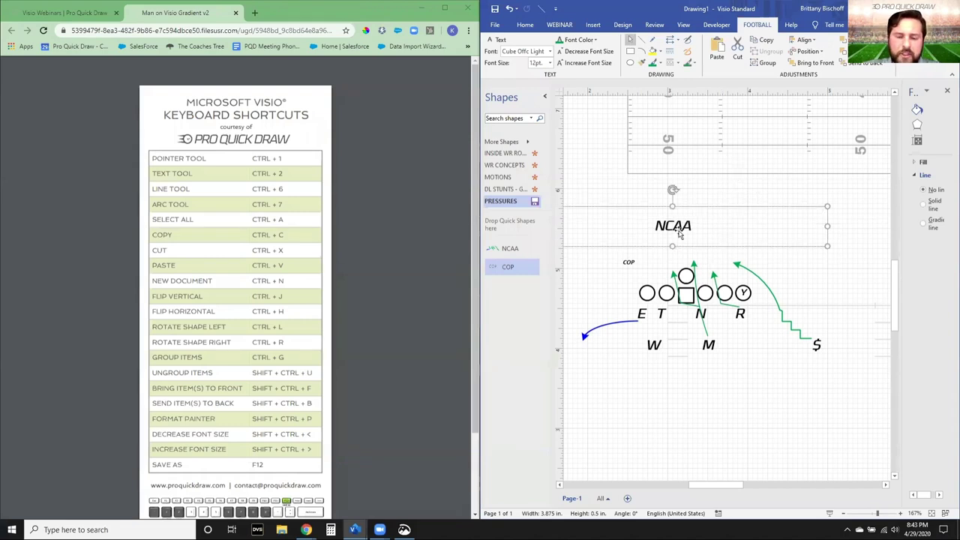
Step: Draw a vertical line about 0.81 in long below the formation and an arc about 1.42 in long beside it
{"action": "key", "text": "ctrl+6"}
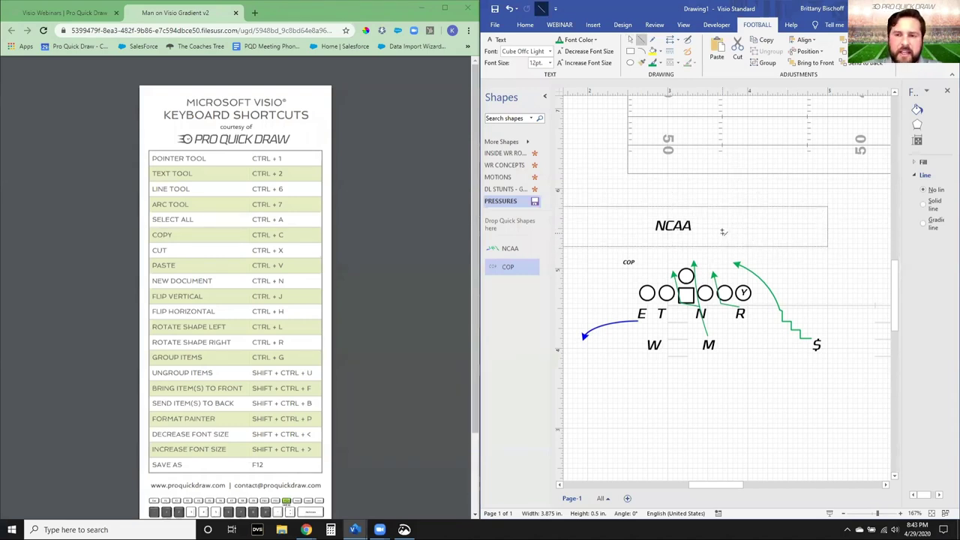
{"action": "left_click_drag", "start_coordinate": [667, 451], "coordinate": [667, 389]}
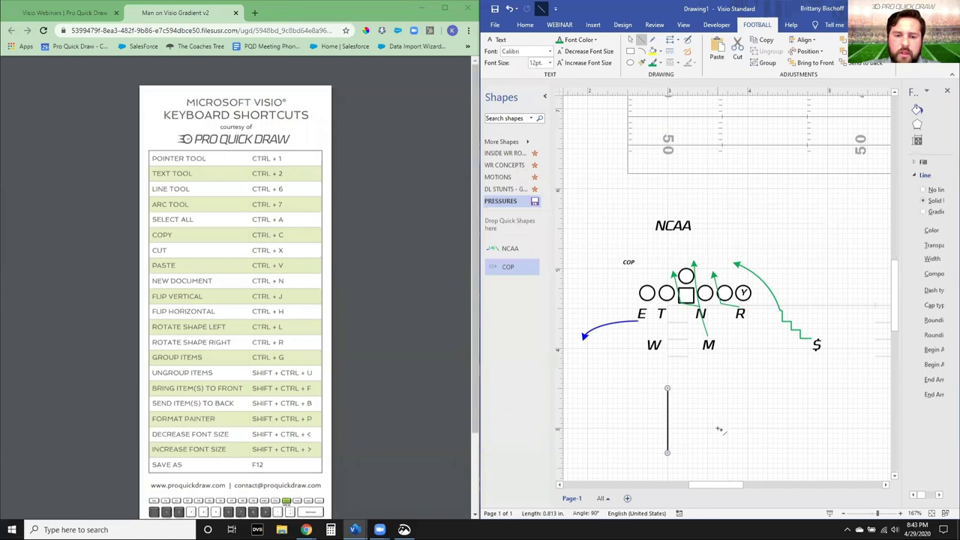
{"action": "key", "text": "ctrl+7"}
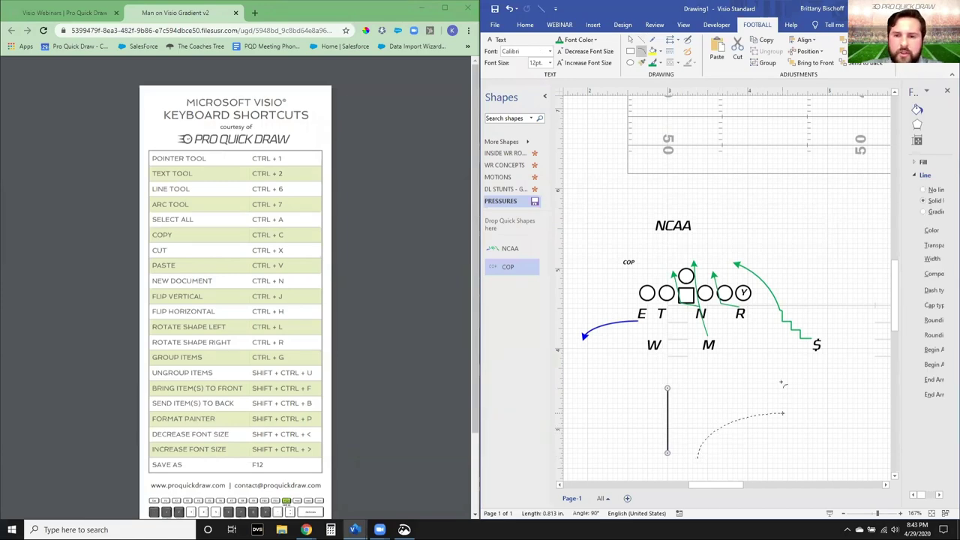
{"action": "left_click_drag", "start_coordinate": [781, 382], "coordinate": [781, 382]}
Step: Delete the whole NCAA play with its extra line and arc, leaving only the field on the page
{"action": "key", "text": "ctrl+shift+w"}
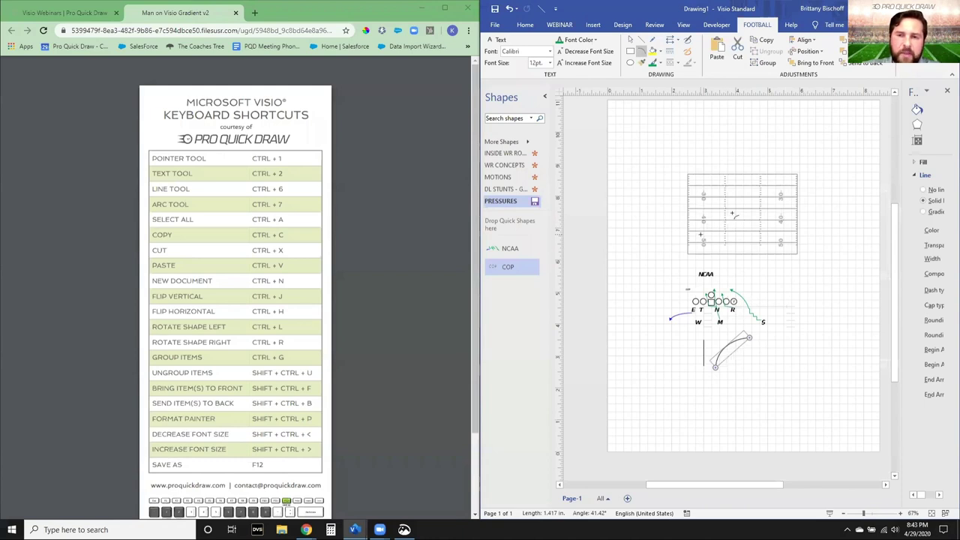
{"action": "key", "text": "ctrl+a"}
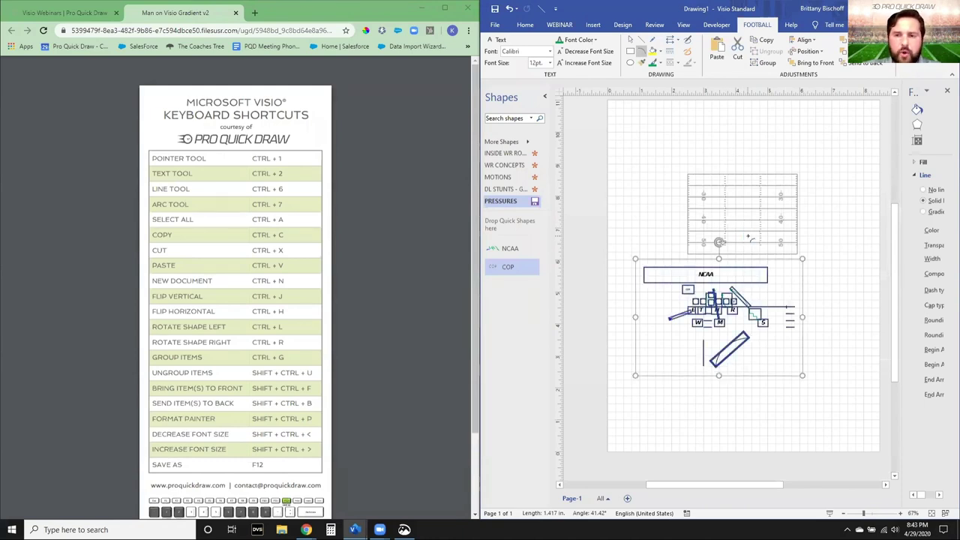
{"action": "key", "text": "Delete"}
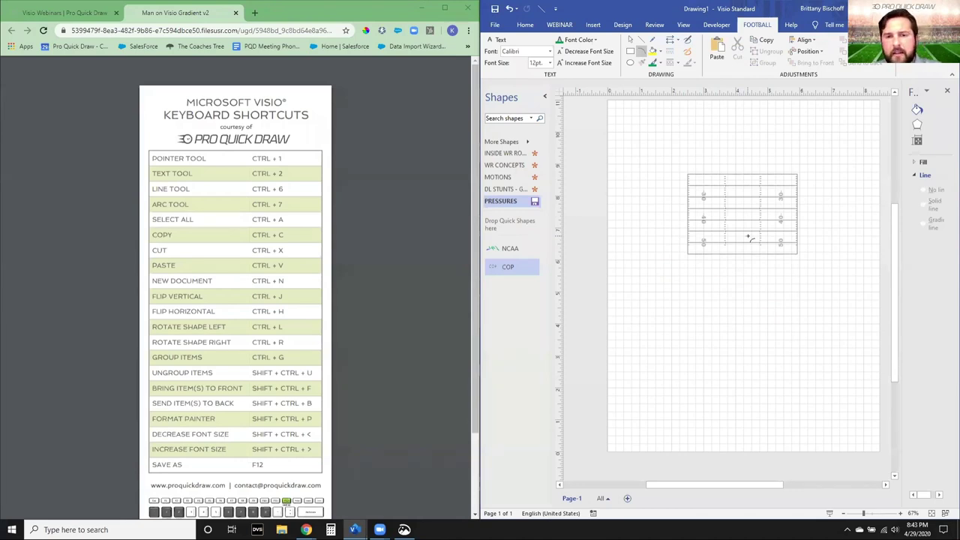
{"action": "key", "text": "ctrl+v"}
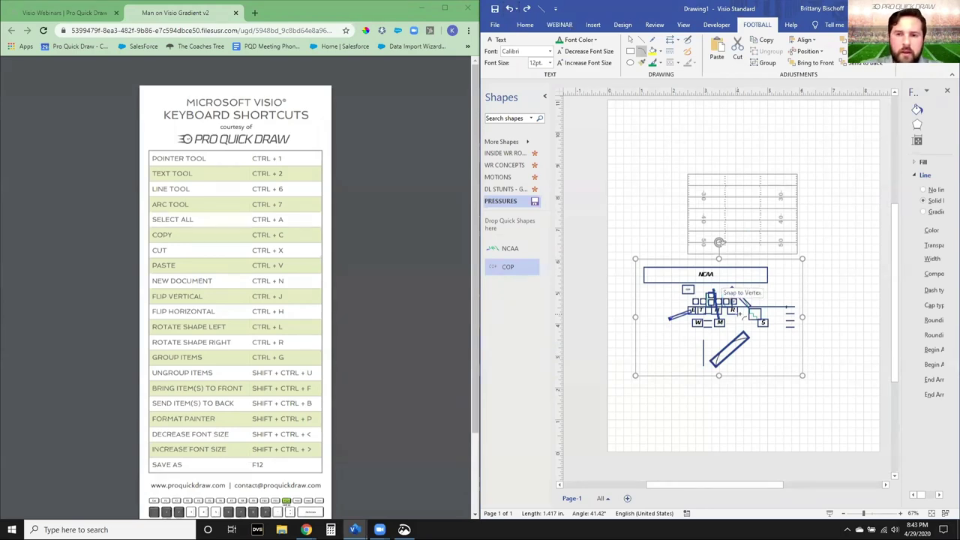
{"action": "key", "text": "Delete"}
Step: Paste the copied BLOOD formation onto the page and position it below the field
{"action": "key", "text": "ctrl+1"}
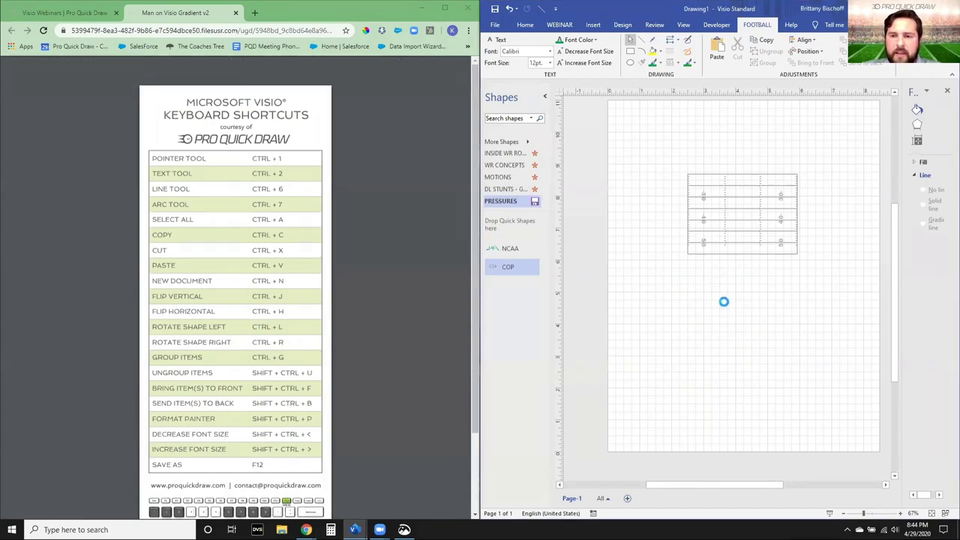
{"action": "key", "text": "ctrl+v"}
{"action": "scroll", "coordinate": [725, 302], "scroll_direction": "up", "scroll_amount": 2}
{"action": "left_click_drag", "start_coordinate": [725, 276], "coordinate": [725, 324]}
{"action": "scroll", "coordinate": [725, 330], "scroll_direction": "up", "scroll_amount": 3}
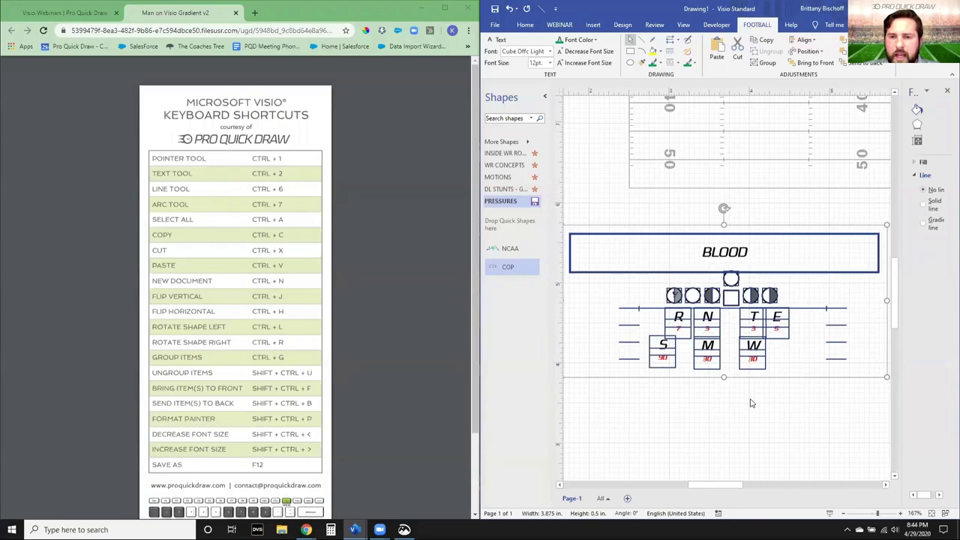
{"action": "left_click", "coordinate": [660, 225]}
Step: Flip the formation under the BLOOD title vertically and move the title to just above the linebacker row
{"action": "left_click_drag", "start_coordinate": [564, 219], "coordinate": [821, 396]}
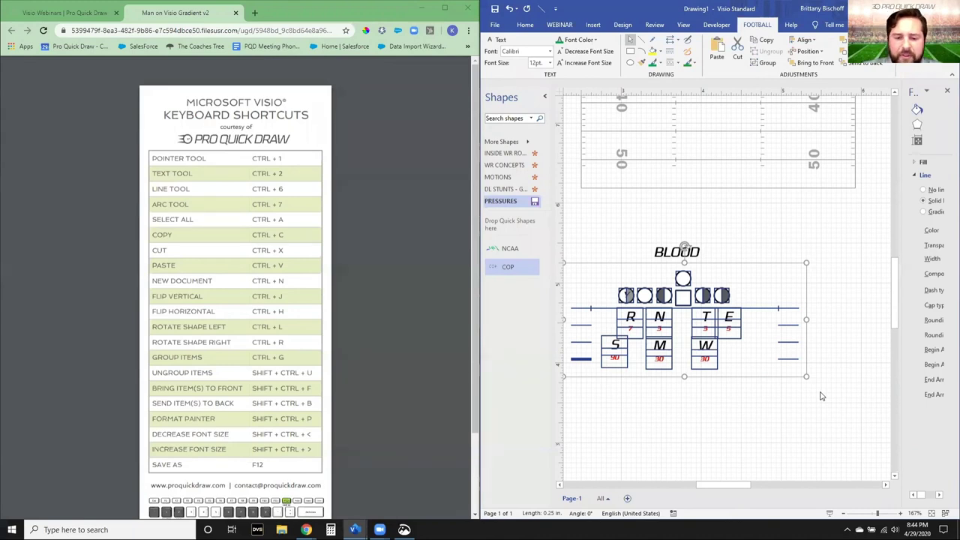
{"action": "key", "text": "ctrl+j"}
{"action": "left_click", "coordinate": [821, 396]}
{"action": "left_click_drag", "start_coordinate": [741, 252], "coordinate": [747, 237]}
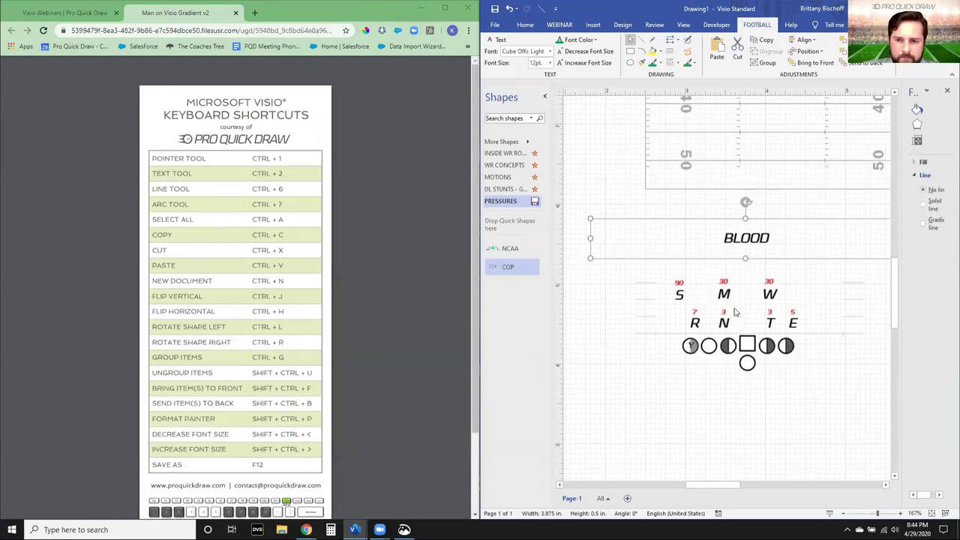
Step: Flip the whole BLOOD drawing, title and formation, horizontally
{"action": "left_click_drag", "start_coordinate": [592, 210], "coordinate": [902, 381]}
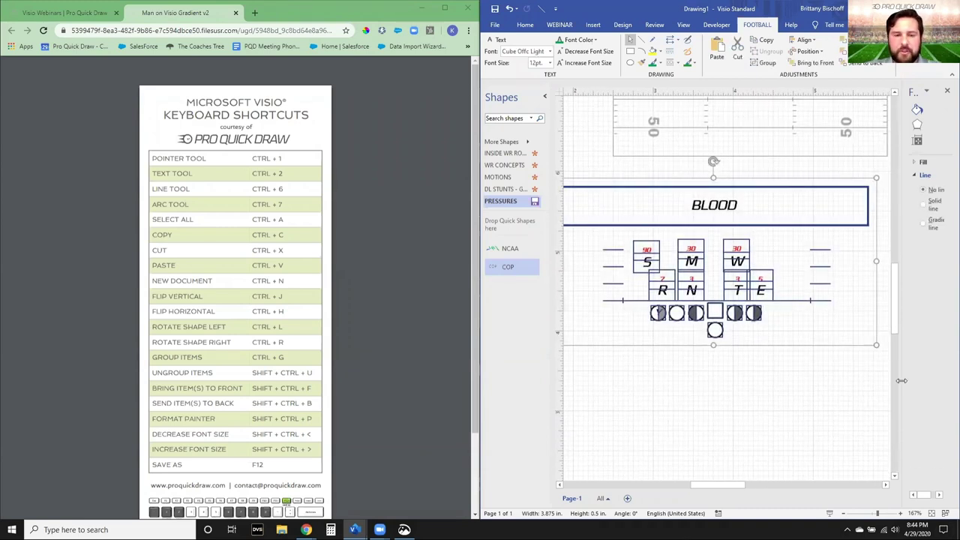
{"action": "key", "text": "ctrl+h"}
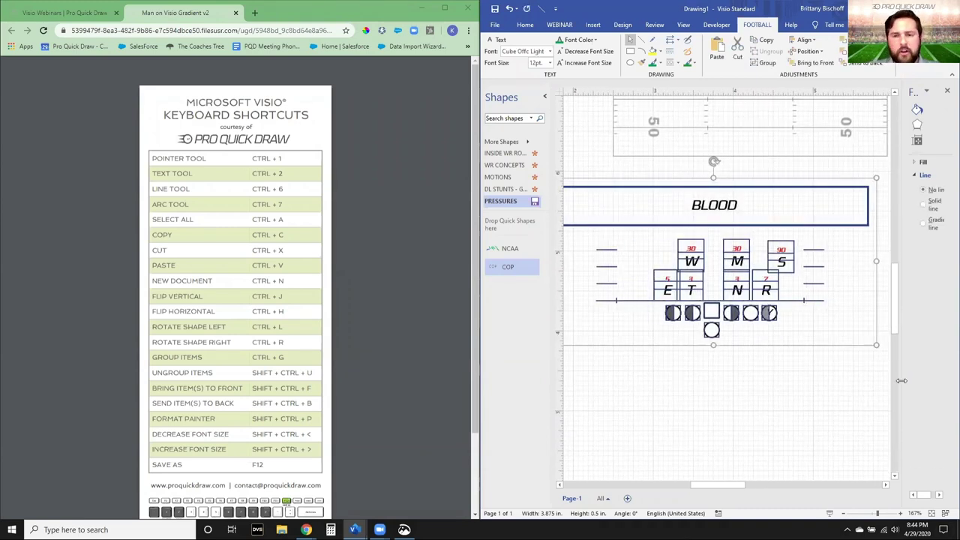
{"action": "left_click", "coordinate": [705, 423]}
Step: Rotate the E label right in quarter turns through a full circle until it is upright again
{"action": "left_click", "coordinate": [672, 293]}
{"action": "key", "text": "ctrl+r"}
{"action": "key", "text": "ctrl+r"}
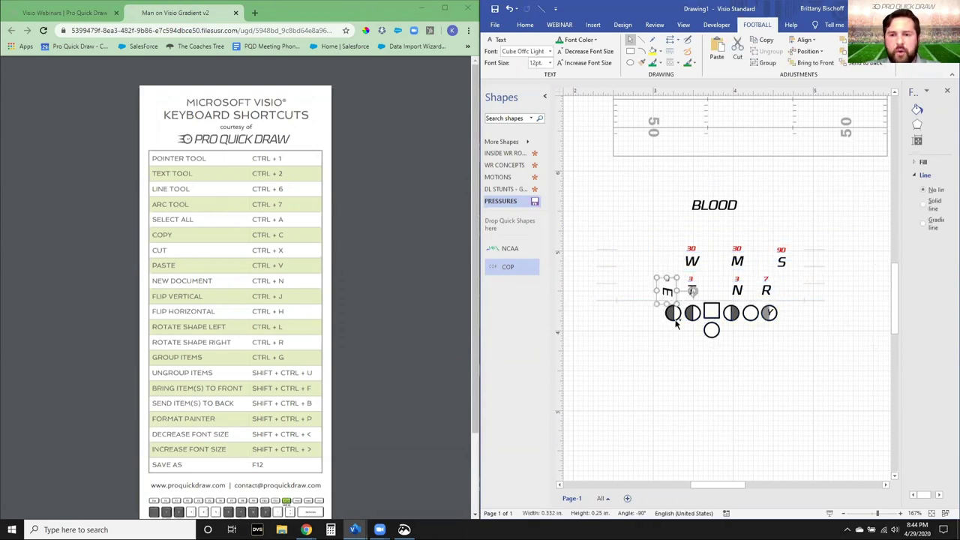
{"action": "key", "text": "ctrl+r"}
{"action": "key", "text": "ctrl+r"}
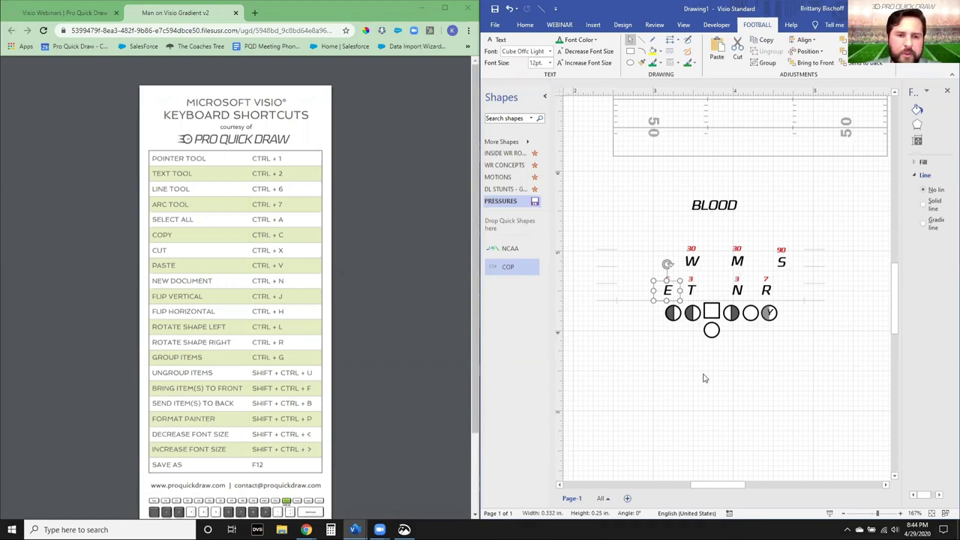
{"action": "left_click", "coordinate": [690, 371]}
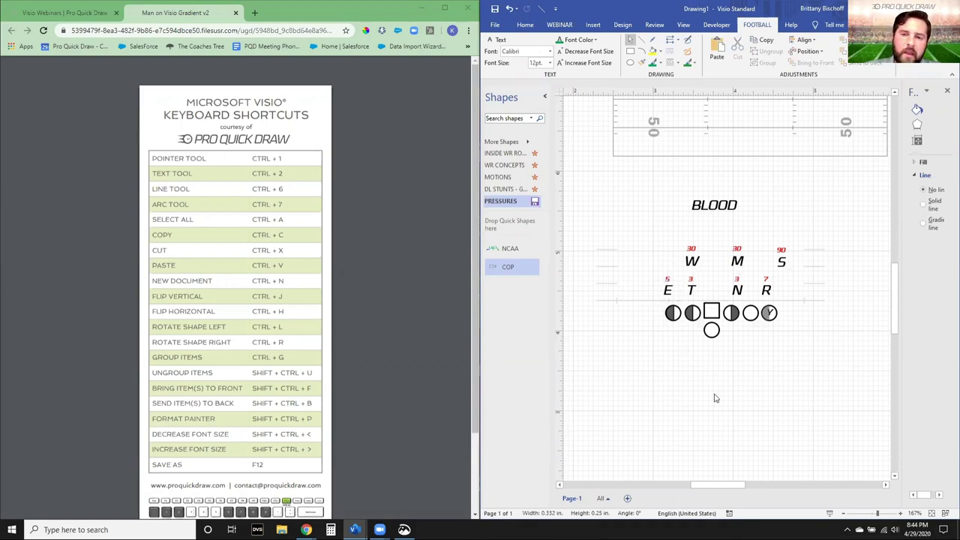
Step: Group the E, T, N and R defensive line labels and move the group below the offensive formation
{"action": "left_click", "coordinate": [669, 291]}
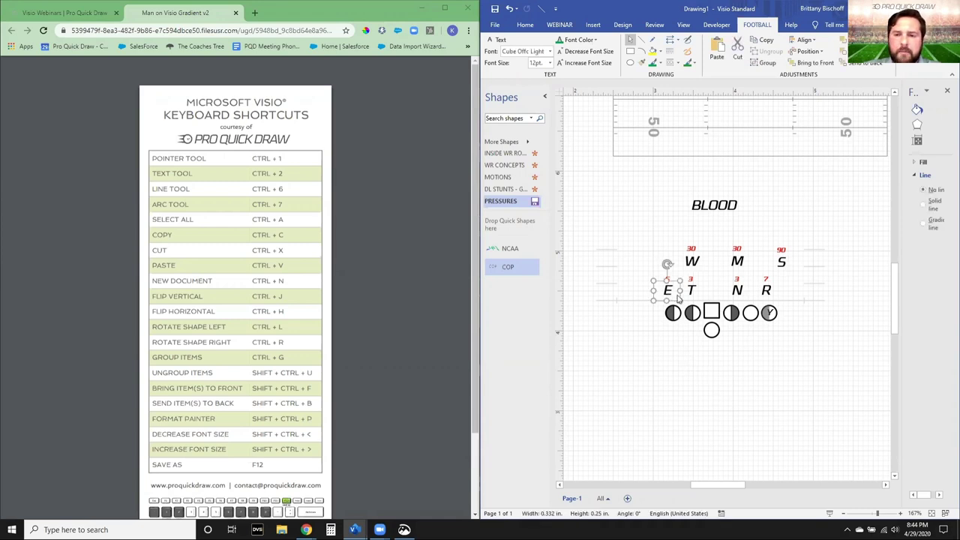
{"action": "left_click", "coordinate": [690, 291]}
{"action": "scroll", "coordinate": [701, 293], "scroll_direction": "up", "scroll_amount": 3}
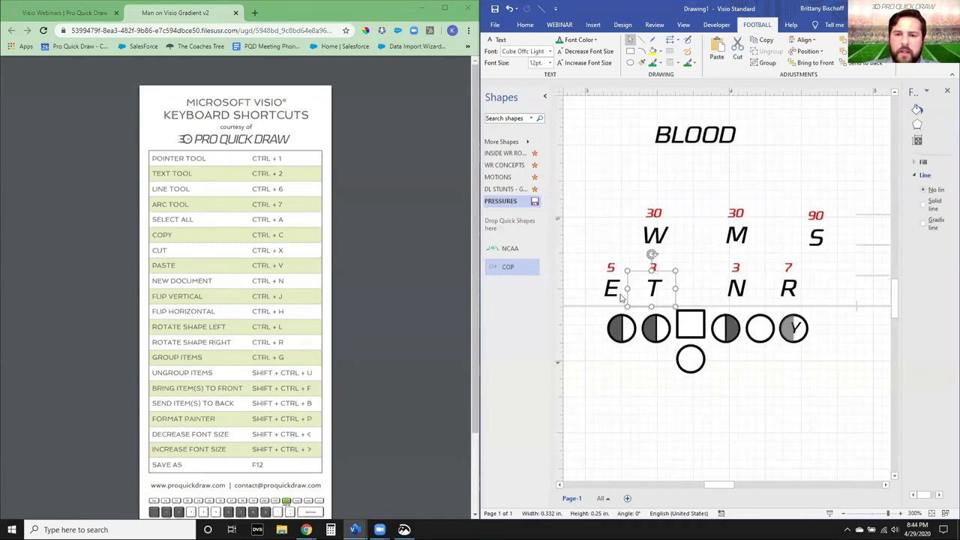
{"action": "left_click", "coordinate": [612, 290]}
{"action": "left_click", "coordinate": [655, 290], "text": "shift"}
{"action": "left_click", "coordinate": [735, 289], "text": "shift"}
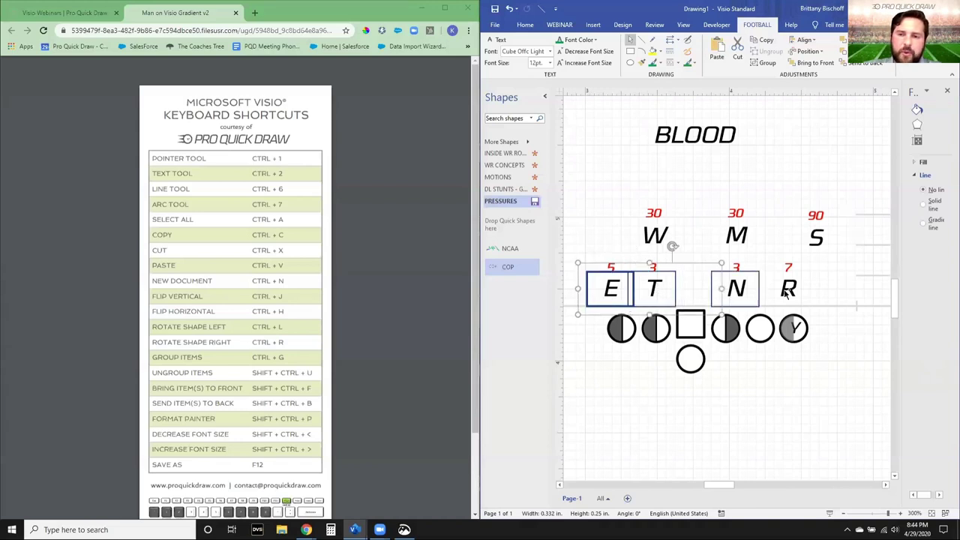
{"action": "left_click", "coordinate": [790, 291], "text": "shift"}
{"action": "key", "text": "ctrl+g"}
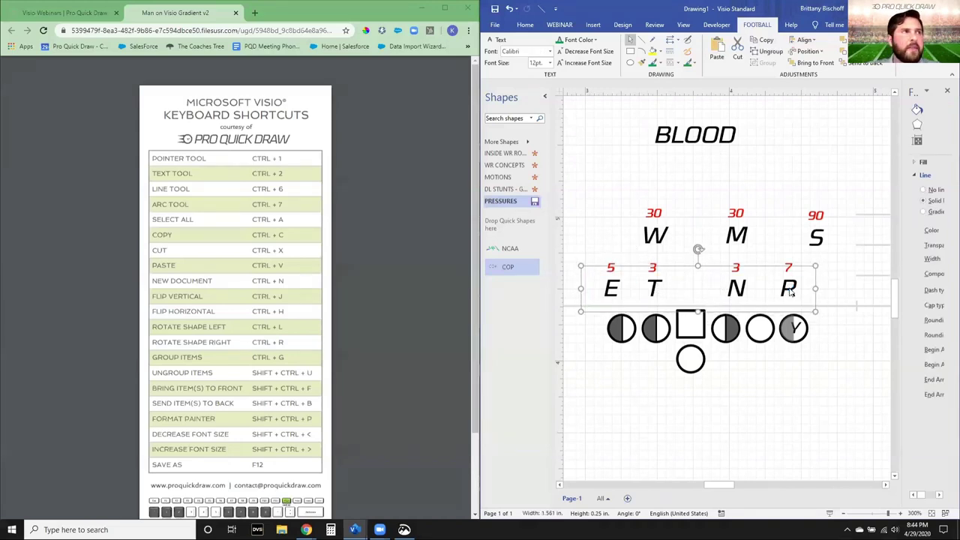
{"action": "scroll", "coordinate": [742, 306], "scroll_direction": "down", "scroll_amount": 2}
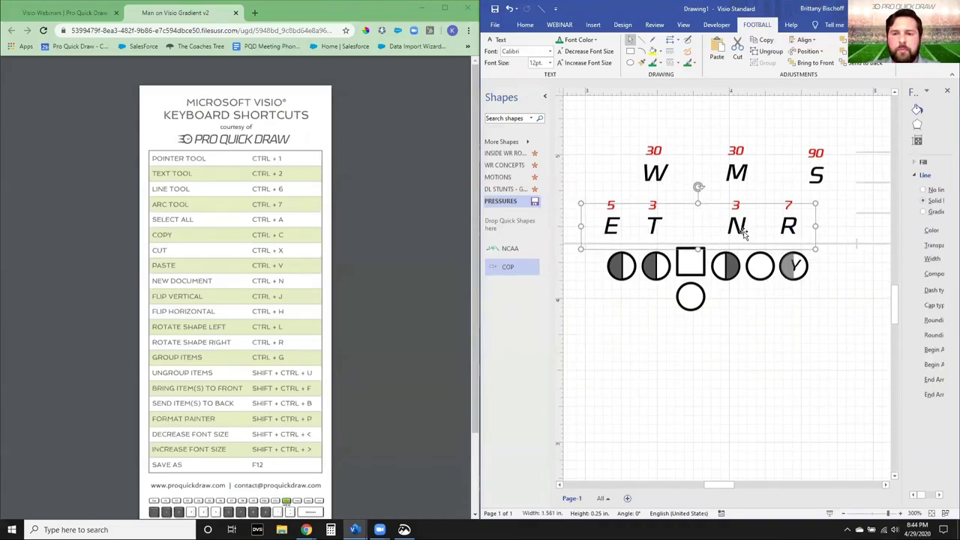
{"action": "left_click_drag", "start_coordinate": [740, 228], "coordinate": [738, 351]}
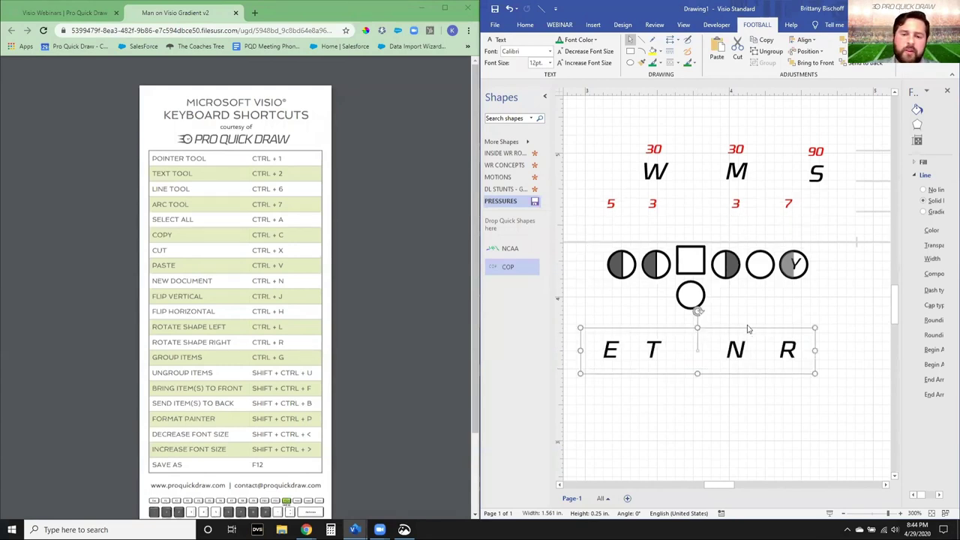
Step: Flip the grouped line labels horizontally and back, and ungroup them into separate labels
{"action": "key", "text": "ctrl+h"}
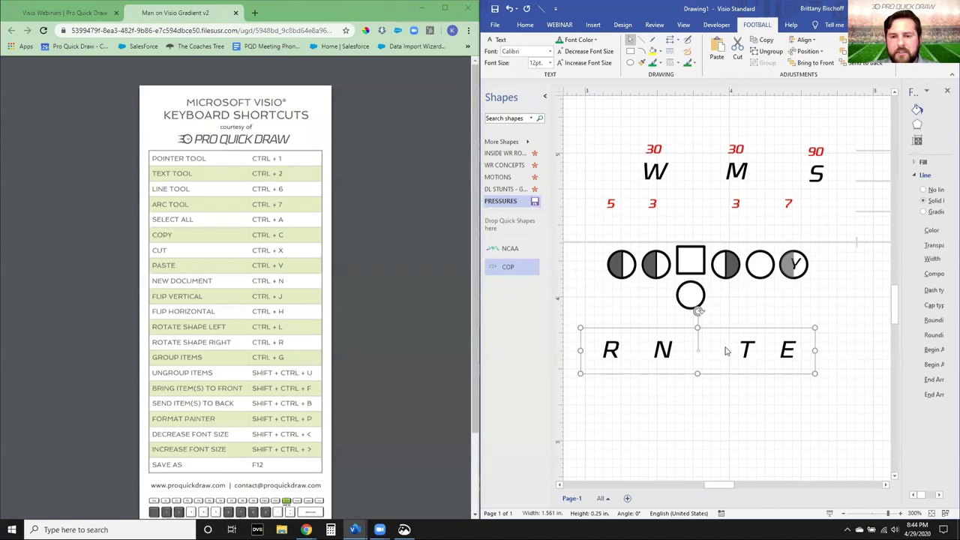
{"action": "key", "text": "ctrl+h"}
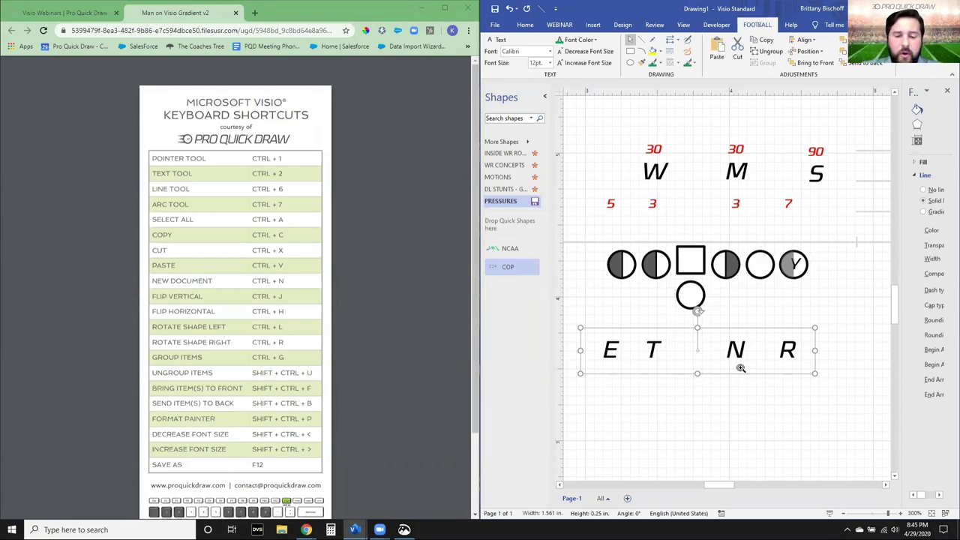
{"action": "key", "text": "ctrl+shift+u"}
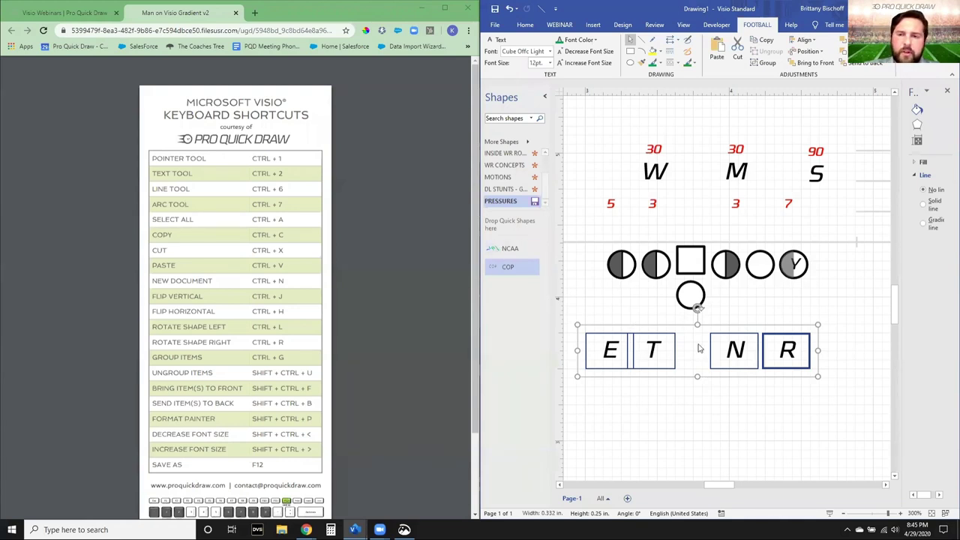
Step: Place the NCAA pressure shape below the E, T, N and R labels and ungroup it, detaching it from its master
{"action": "scroll", "coordinate": [699, 348], "scroll_direction": "down", "scroll_amount": 2}
{"action": "left_click_drag", "start_coordinate": [510, 248], "coordinate": [768, 402]}
{"action": "key", "text": "ctrl+shift+u"}
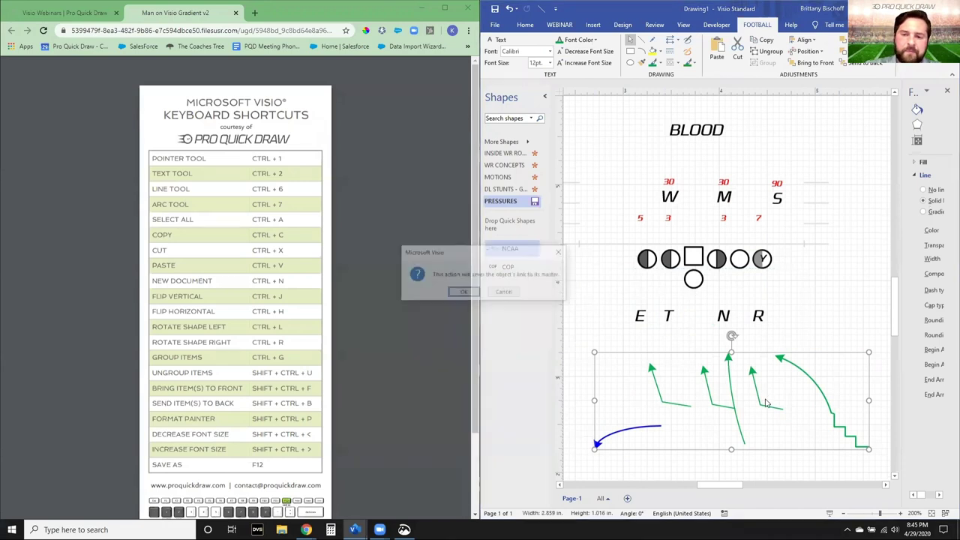
{"action": "left_click", "coordinate": [465, 293]}
Step: Move the first angled green arrow aside and place the second with its tail on the circle just left of the center square
{"action": "left_click", "coordinate": [671, 385]}
{"action": "left_click_drag", "start_coordinate": [651, 372], "coordinate": [604, 360]}
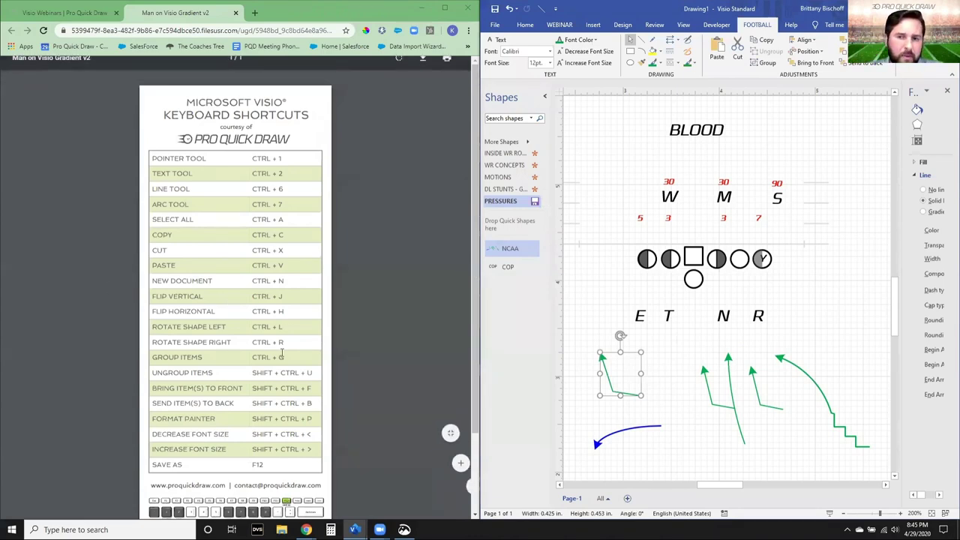
{"action": "scroll", "coordinate": [719, 260], "scroll_direction": "up", "scroll_amount": 3, "text": "ctrl"}
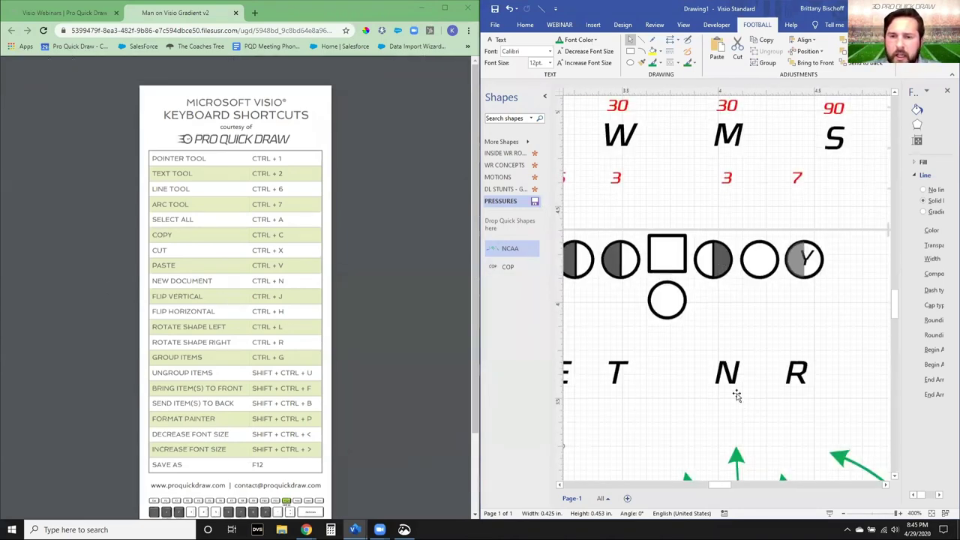
{"action": "scroll", "coordinate": [733, 392], "scroll_direction": "down", "scroll_amount": 2}
{"action": "left_click_drag", "start_coordinate": [689, 433], "coordinate": [642, 204]}
{"action": "scroll", "coordinate": [663, 231], "scroll_direction": "left", "scroll_amount": 3}
{"action": "left_click_drag", "start_coordinate": [720, 155], "coordinate": [657, 114]}
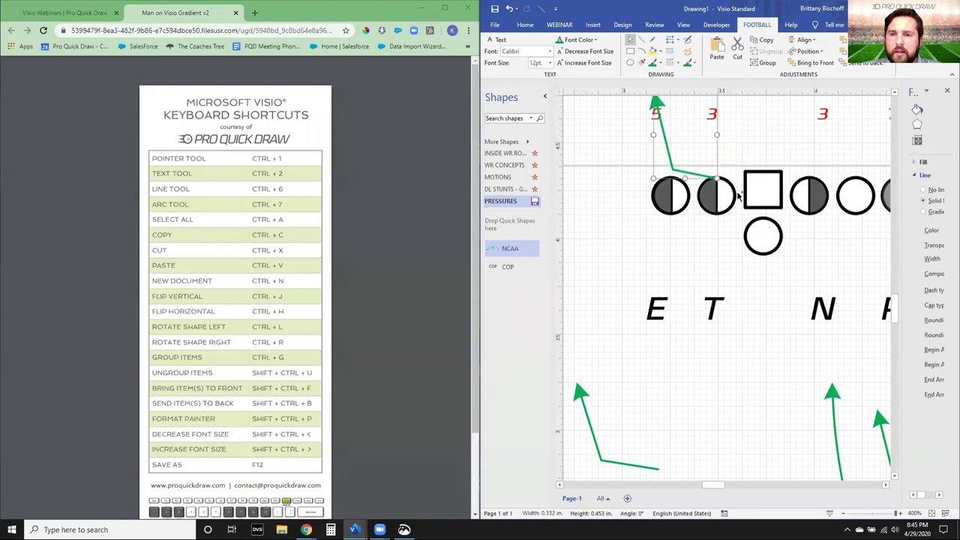
Step: Bring the half-shaded circle just left of the center square to the front, over its shading and the arrow's tail
{"action": "scroll", "coordinate": [647, 243], "scroll_direction": "up", "scroll_amount": 3}
{"action": "scroll", "coordinate": [647, 244], "scroll_direction": "up", "scroll_amount": 2}
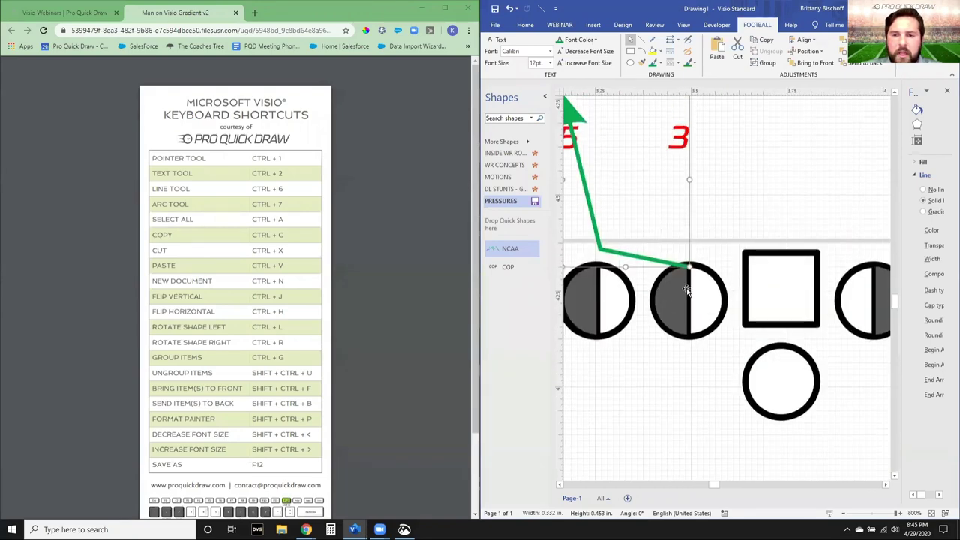
{"action": "left_click", "coordinate": [668, 350]}
{"action": "left_click", "coordinate": [712, 313]}
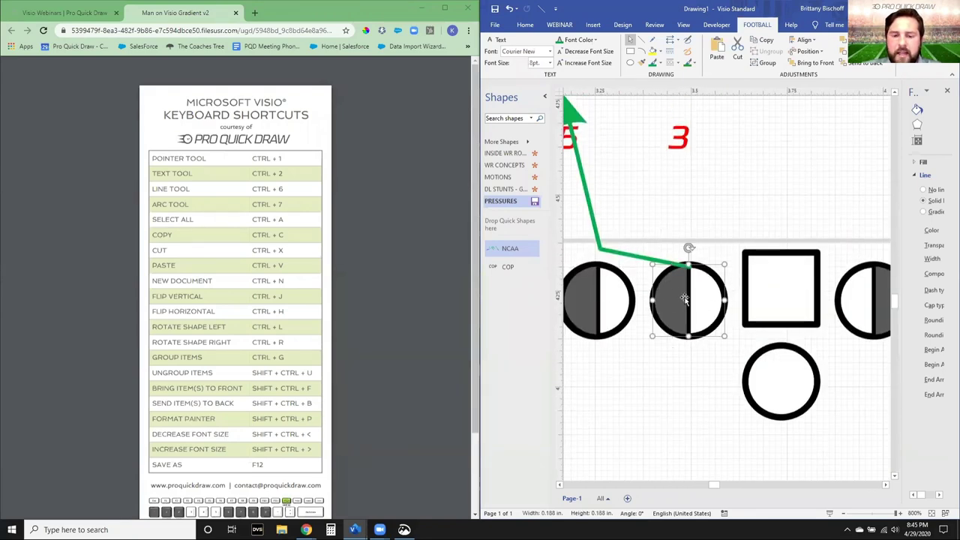
{"action": "key", "text": "ctrl+z"}
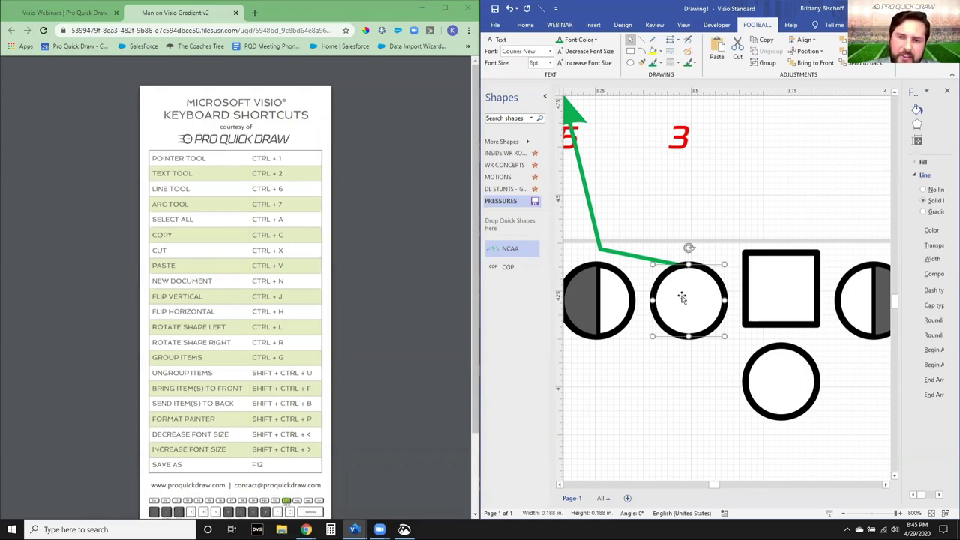
{"action": "scroll", "coordinate": [676, 292], "scroll_direction": "down", "scroll_amount": 5}
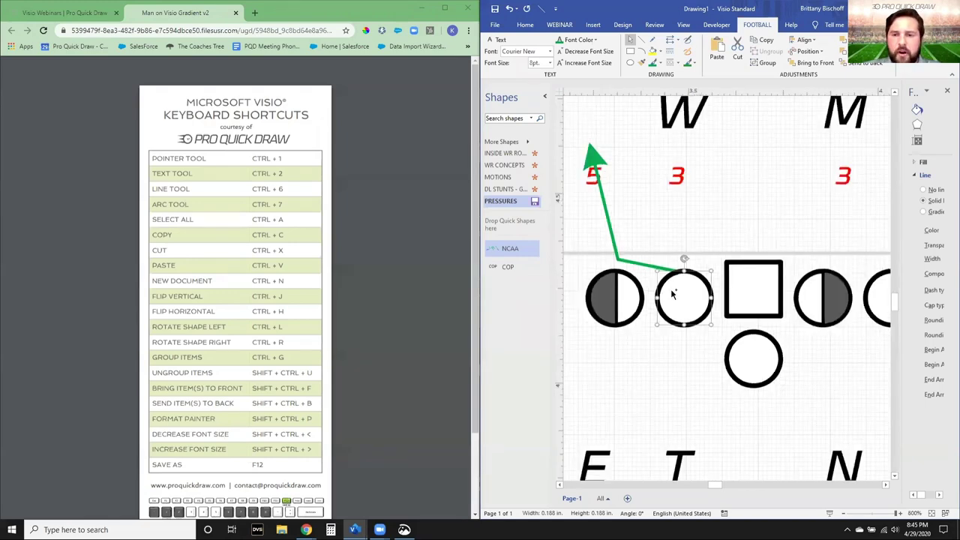
{"action": "left_click", "coordinate": [693, 321]}
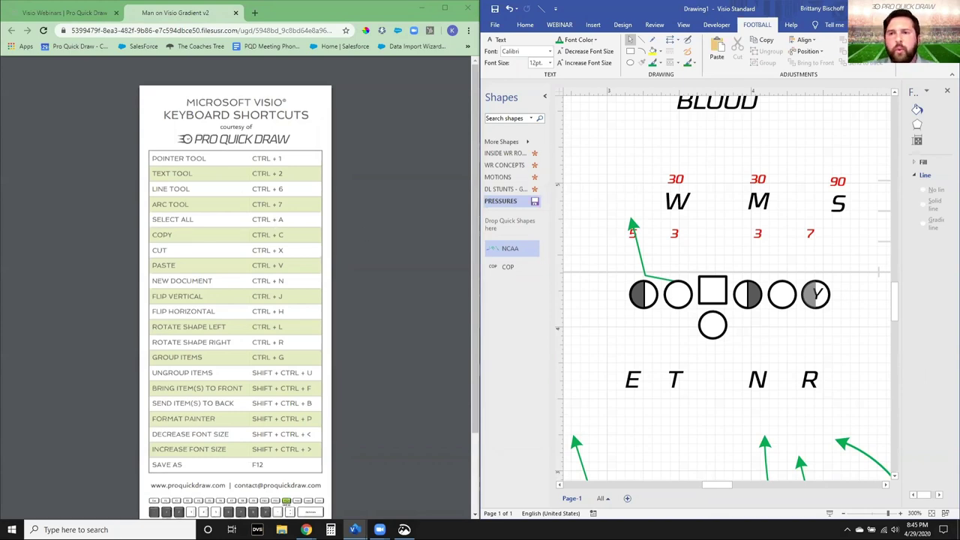
Step: Maximize the Visio window and widen the Shapes pane
{"action": "key", "text": "super+Up"}
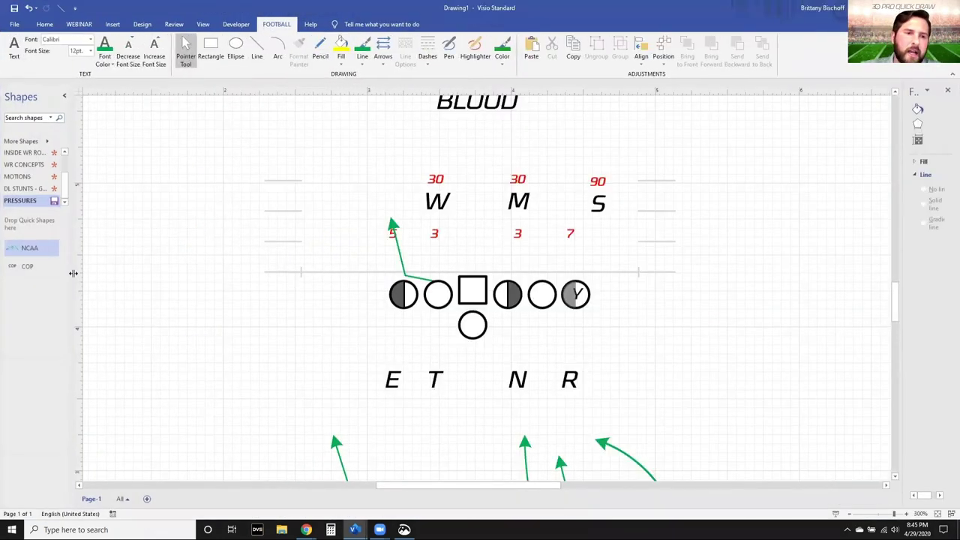
{"action": "left_click_drag", "start_coordinate": [76, 276], "coordinate": [174, 277]}
{"action": "scroll", "coordinate": [675, 300], "scroll_direction": "up", "scroll_amount": 5}
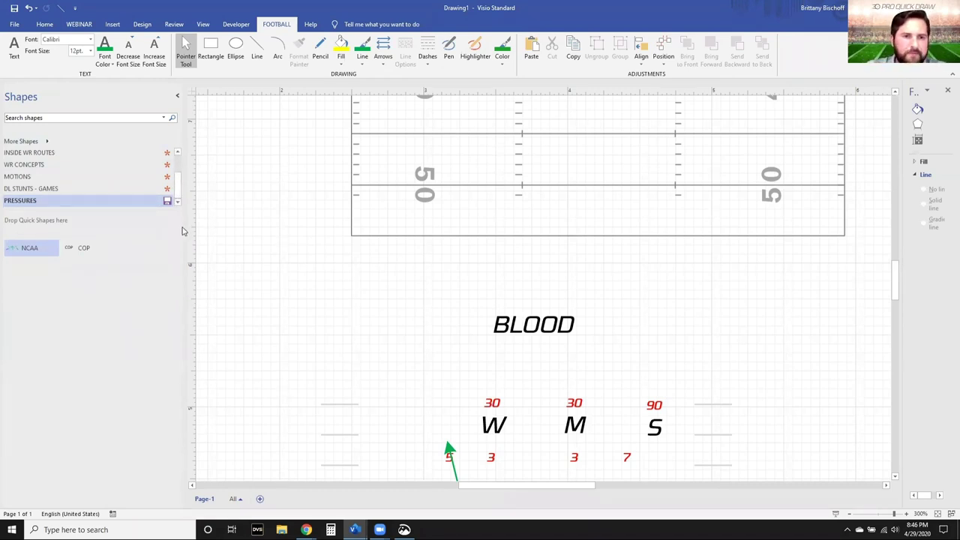
{"action": "left_click_drag", "start_coordinate": [183, 231], "coordinate": [162, 228]}
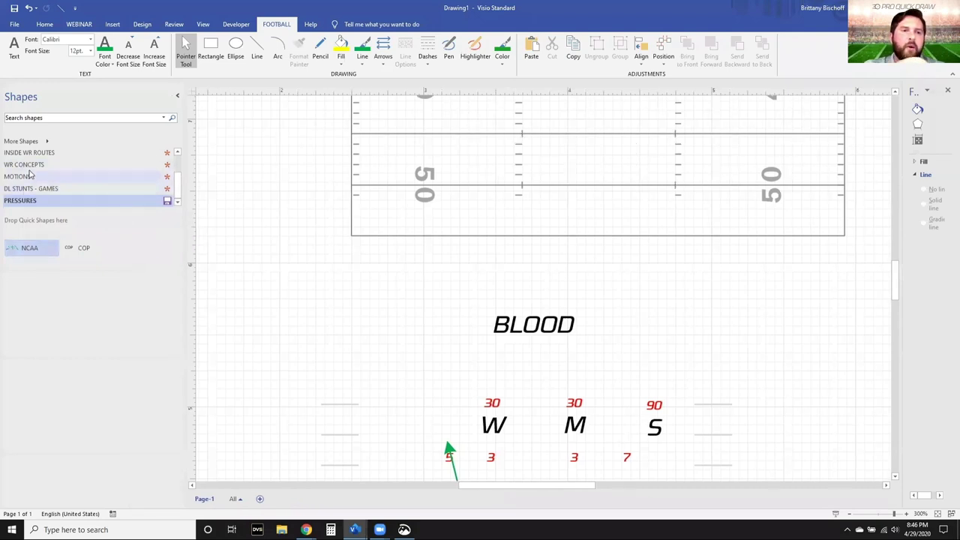
Step: Float the BASIC FB SHAPES stencil and dock it beneath the other stencils in the Shapes pane
{"action": "left_click", "coordinate": [28, 165]}
{"action": "scroll", "coordinate": [32, 158], "scroll_direction": "up", "scroll_amount": 1}
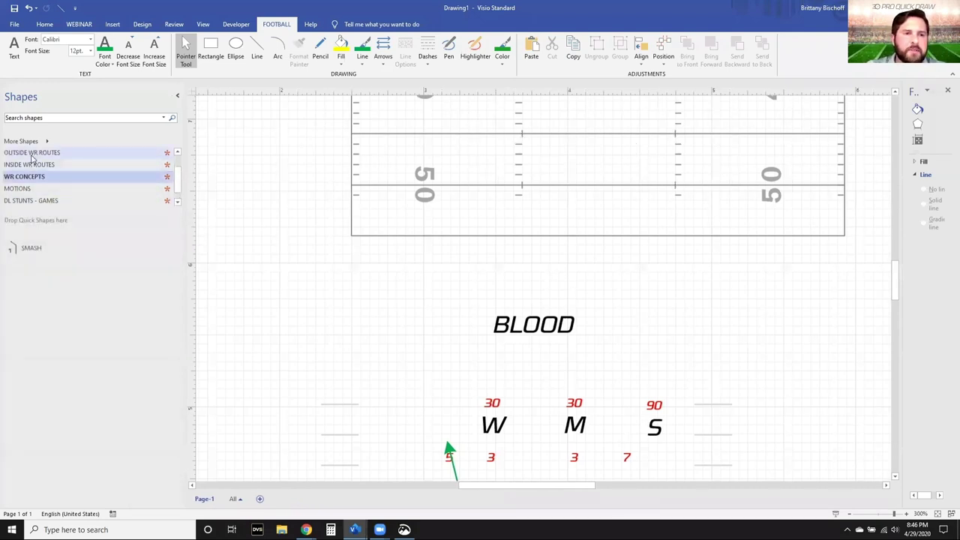
{"action": "scroll", "coordinate": [32, 158], "scroll_direction": "up", "scroll_amount": 2}
{"action": "left_click", "coordinate": [56, 164]}
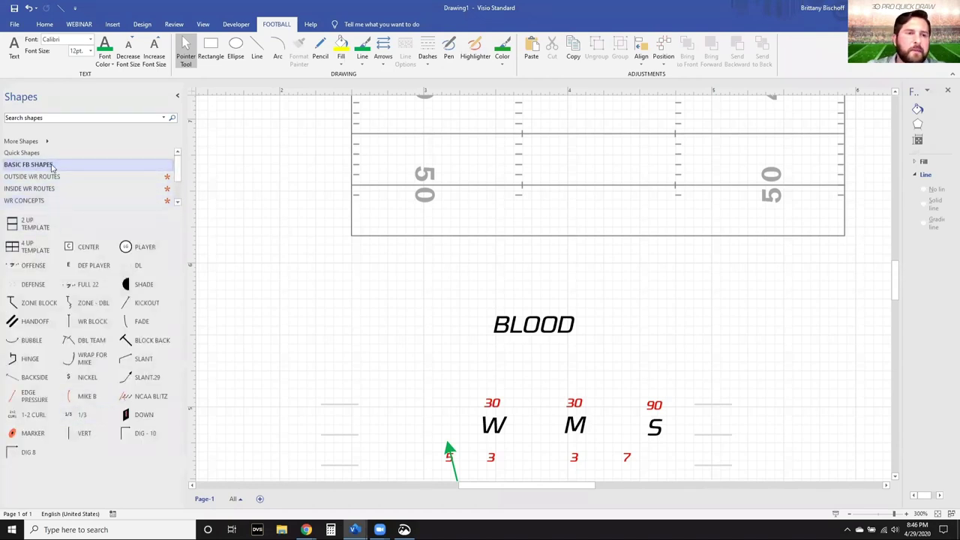
{"action": "right_click", "coordinate": [45, 169]}
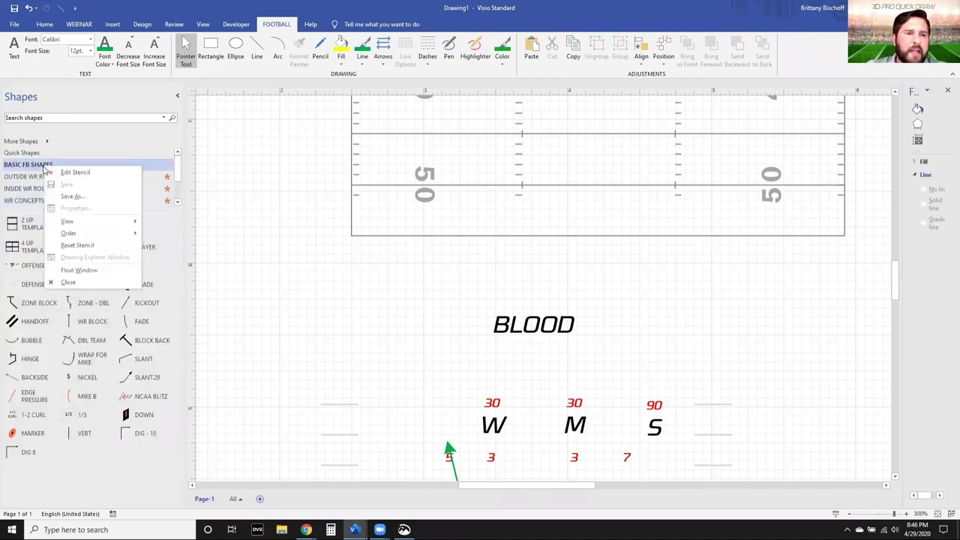
{"action": "left_click", "coordinate": [79, 270]}
{"action": "left_click_drag", "start_coordinate": [50, 320], "coordinate": [105, 433]}
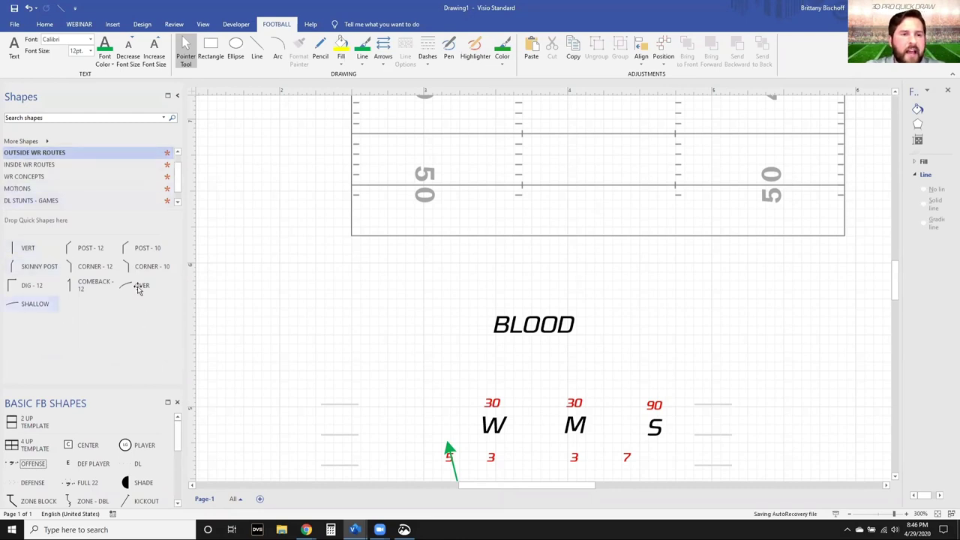
Step: Float the OUTSIDE WR ROUTES stencil and dock it directly above BASIC FB SHAPES
{"action": "left_click", "coordinate": [30, 166]}
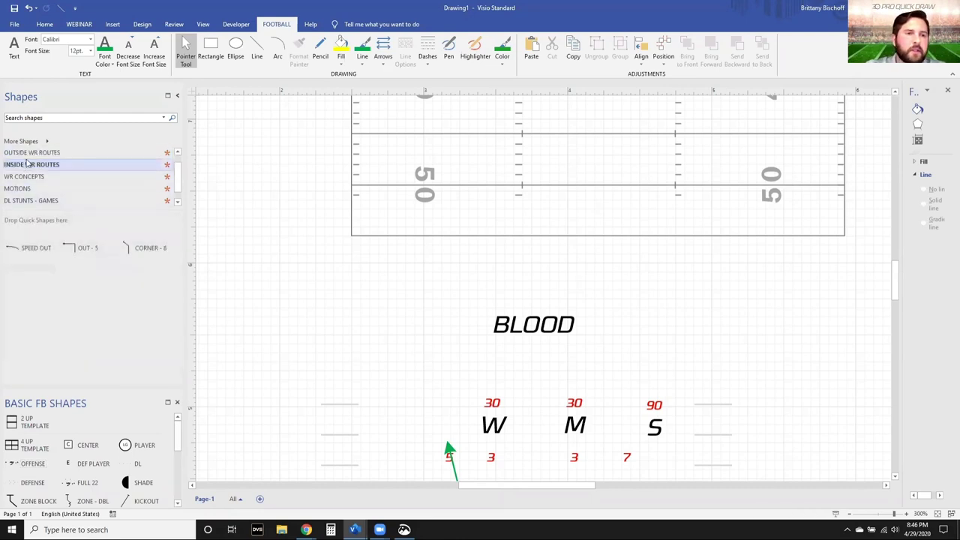
{"action": "left_click", "coordinate": [29, 153]}
{"action": "right_click", "coordinate": [31, 154]}
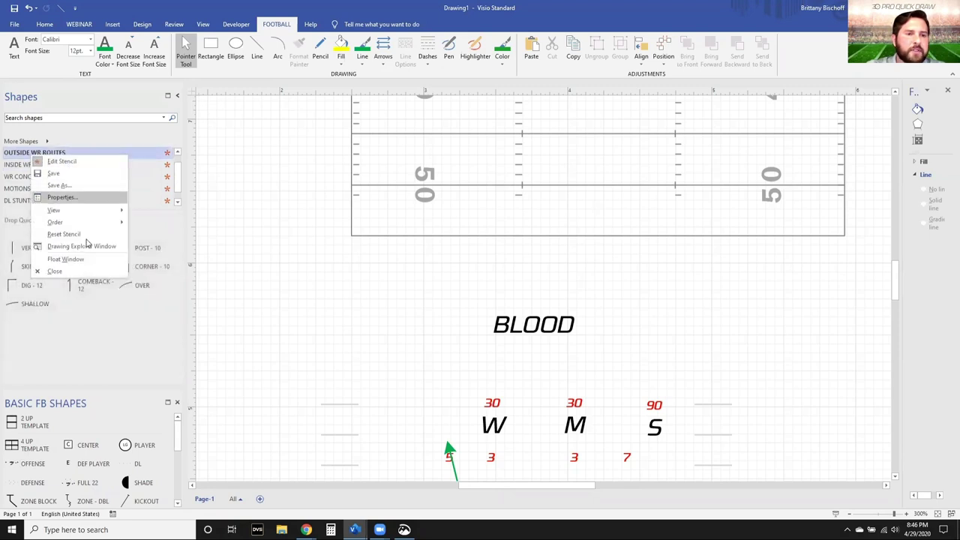
{"action": "left_click", "coordinate": [66, 259]}
{"action": "left_click_drag", "start_coordinate": [34, 223], "coordinate": [79, 348]}
{"action": "scroll", "coordinate": [127, 360], "scroll_direction": "down", "scroll_amount": 1}
{"action": "mouse_move", "coordinate": [96, 315]}
{"action": "left_mouse_down"}
{"action": "mouse_move", "coordinate": [106, 292]}
{"action": "mouse_move", "coordinate": [111, 313]}
{"action": "left_mouse_up"}
{"action": "scroll", "coordinate": [103, 327], "scroll_direction": "up", "scroll_amount": 1}
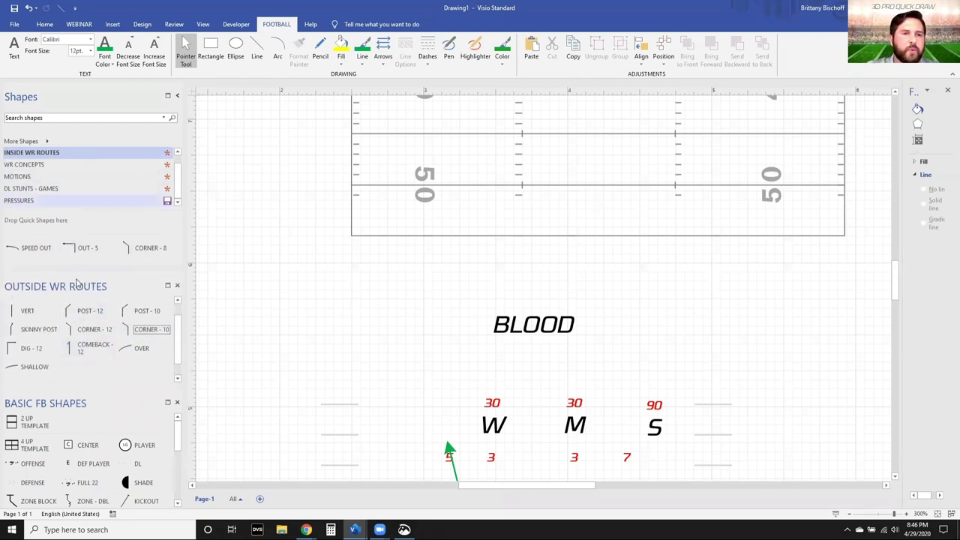
Step: Place the OFFENSE formation from BASIC FB SHAPES on the field, with the center near the 40-yard line
{"action": "scroll", "coordinate": [86, 461], "scroll_direction": "down", "scroll_amount": 6}
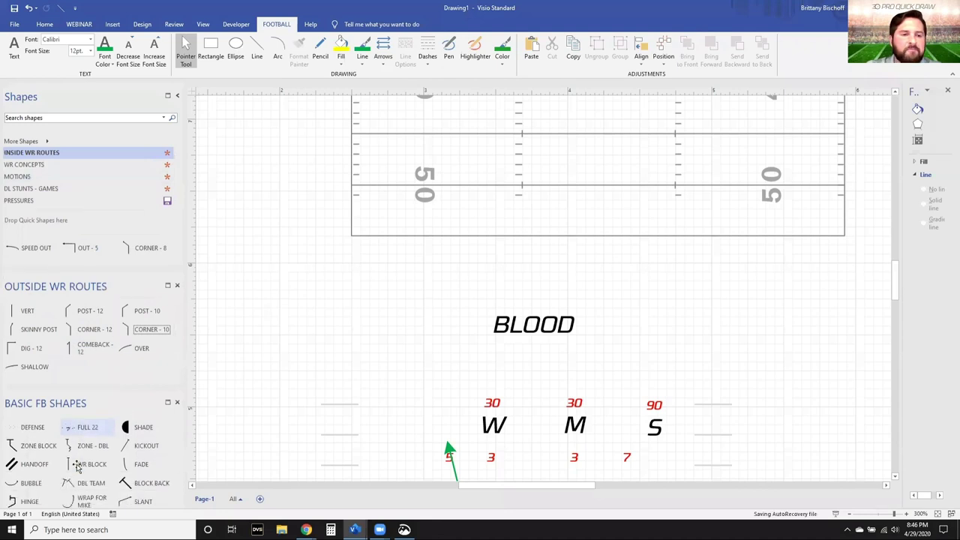
{"action": "scroll", "coordinate": [540, 305], "scroll_direction": "up", "scroll_amount": 2}
{"action": "scroll", "coordinate": [539, 309], "scroll_direction": "down", "scroll_amount": 3}
{"action": "scroll", "coordinate": [536, 330], "scroll_direction": "up", "scroll_amount": 6}
{"action": "scroll", "coordinate": [535, 356], "scroll_direction": "down", "scroll_amount": 4}
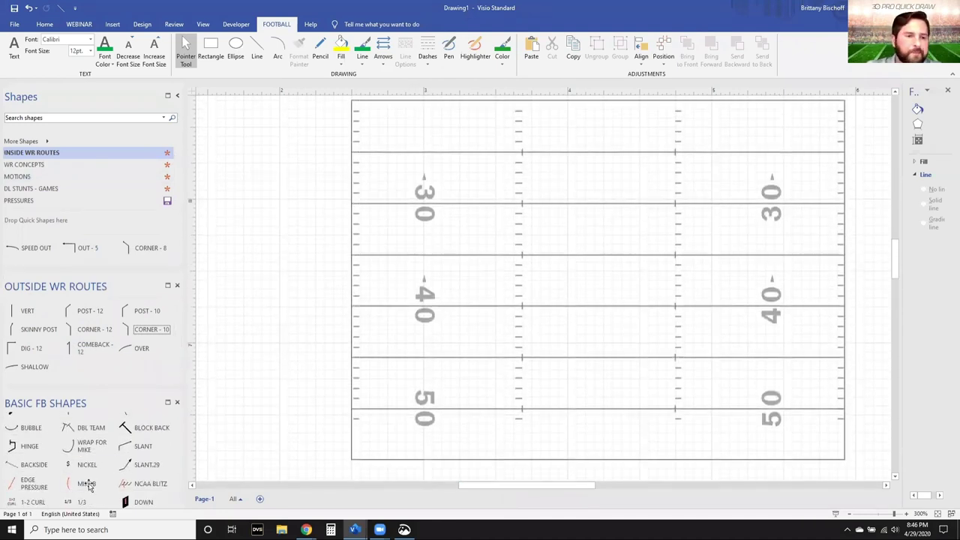
{"action": "scroll", "coordinate": [62, 479], "scroll_direction": "down", "scroll_amount": 2}
{"action": "scroll", "coordinate": [64, 476], "scroll_direction": "up", "scroll_amount": 5}
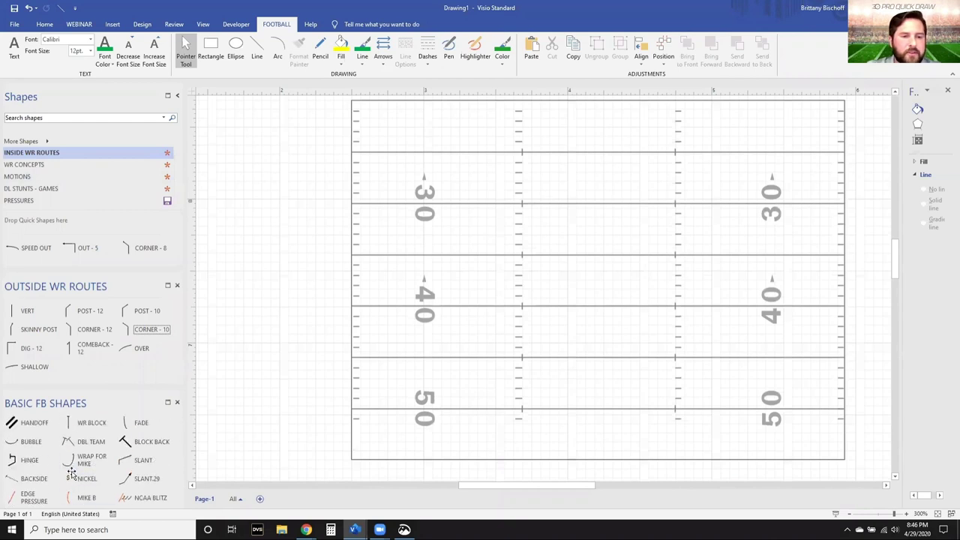
{"action": "left_click_drag", "start_coordinate": [23, 463], "coordinate": [577, 320]}
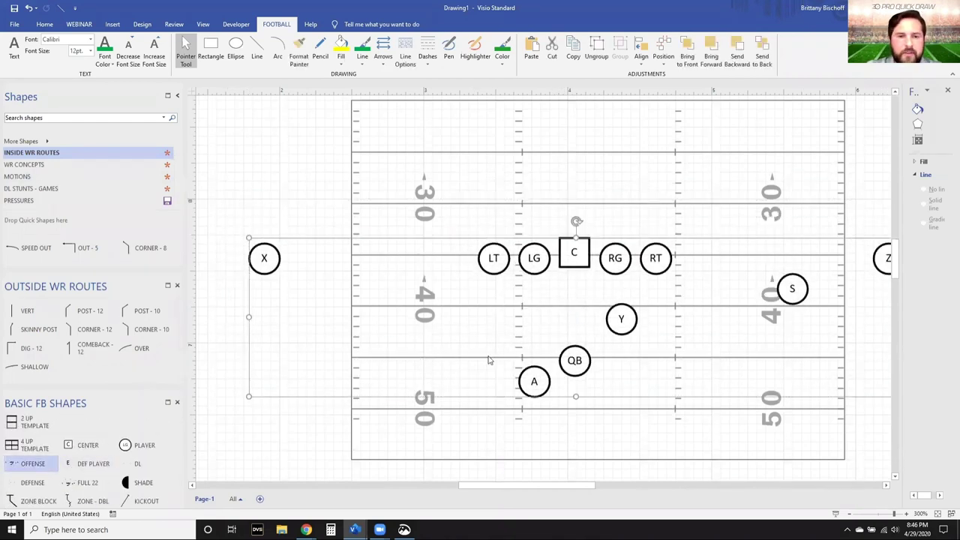
Step: Add a SKINNY POST route to receiver X, and VERT and SPEED OUT routes to receiver S
{"action": "left_click_drag", "start_coordinate": [27, 334], "coordinate": [266, 231]}
{"action": "left_click_drag", "start_coordinate": [45, 310], "coordinate": [801, 189]}
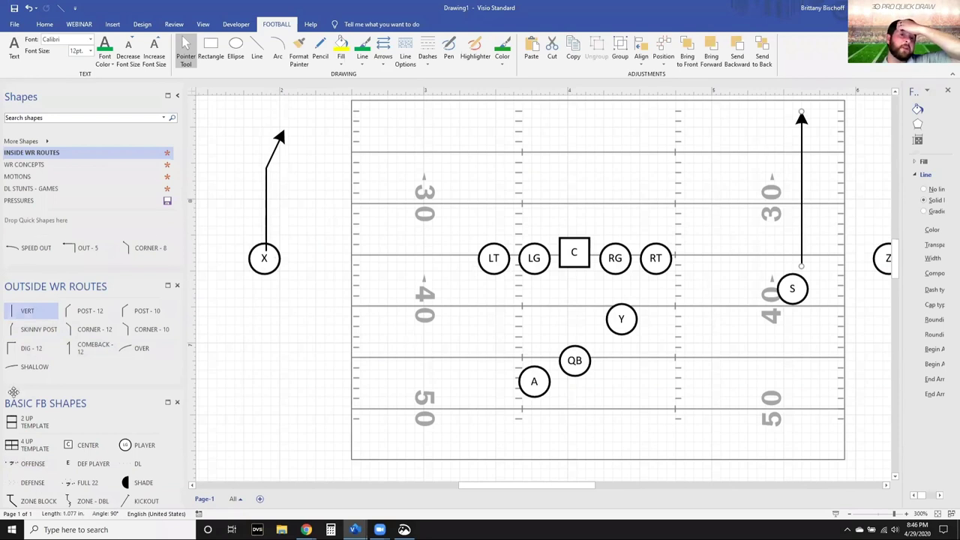
{"action": "left_click_drag", "start_coordinate": [51, 247], "coordinate": [741, 259]}
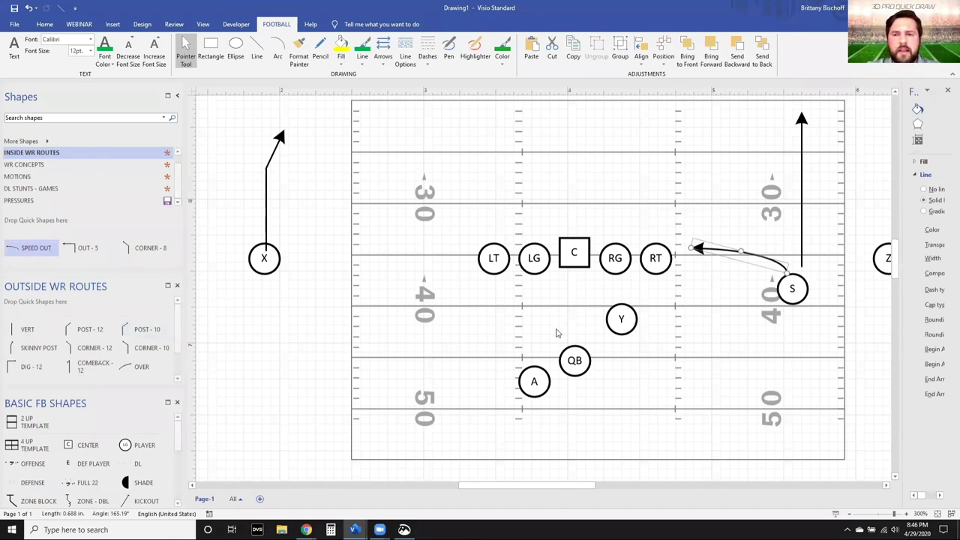
{"action": "left_click", "coordinate": [450, 282]}
{"action": "scroll", "coordinate": [420, 274], "scroll_direction": "down", "scroll_amount": 3}
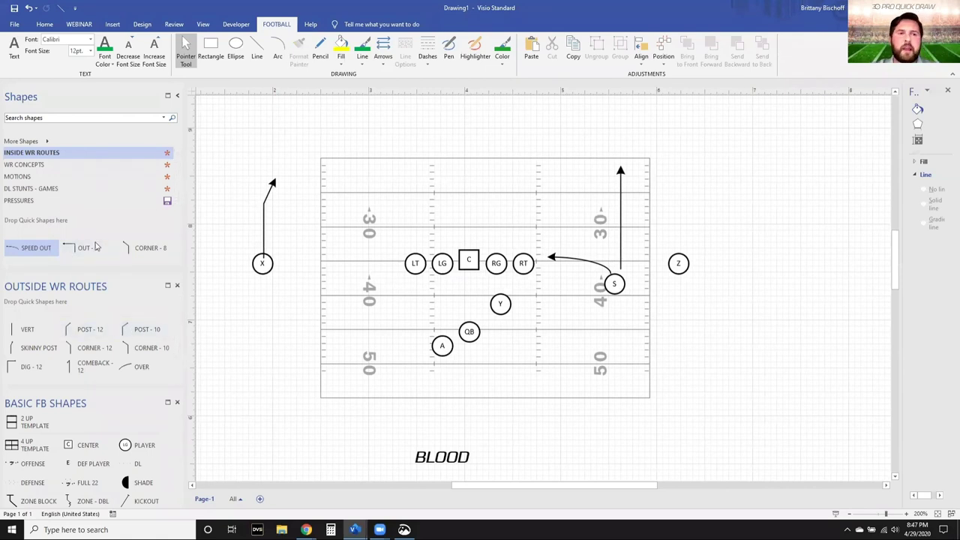
Step: Delete the offensive formation, its routes and the BLOOD title, keeping only the empty field
{"action": "left_click_drag", "start_coordinate": [227, 139], "coordinate": [756, 456]}
{"action": "key", "text": "Delete"}
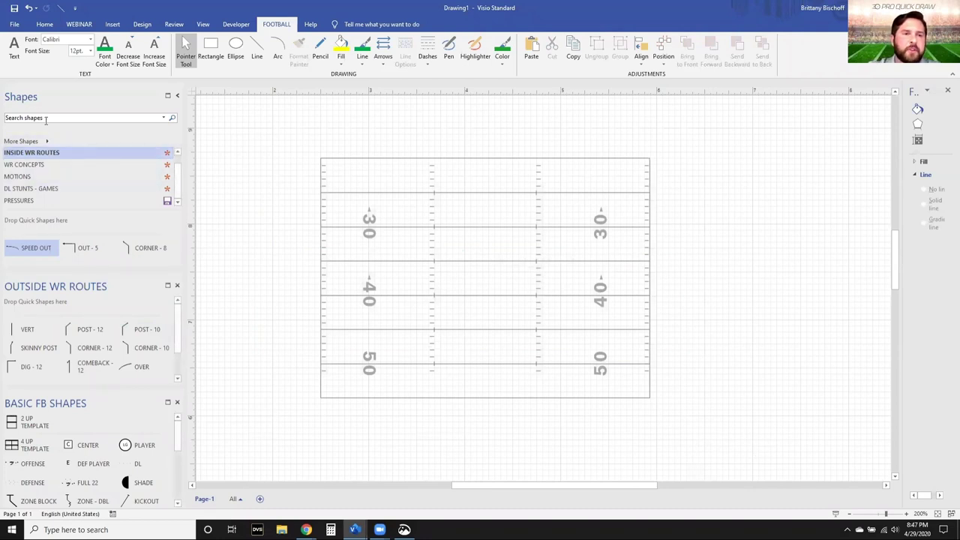
Step: Search the shapes library for POST
{"action": "left_click", "coordinate": [45, 118]}
{"action": "type", "text": "POST"}
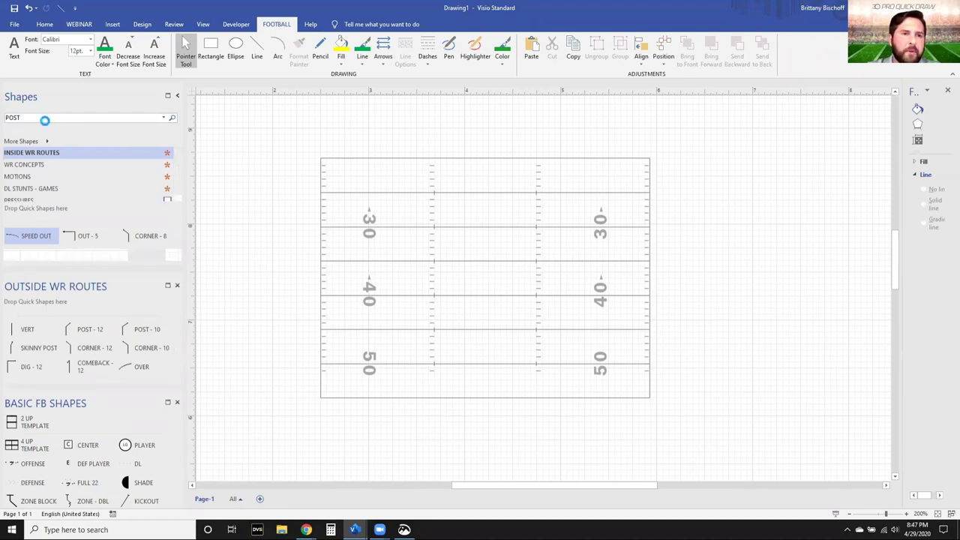
{"action": "key", "text": "Return"}
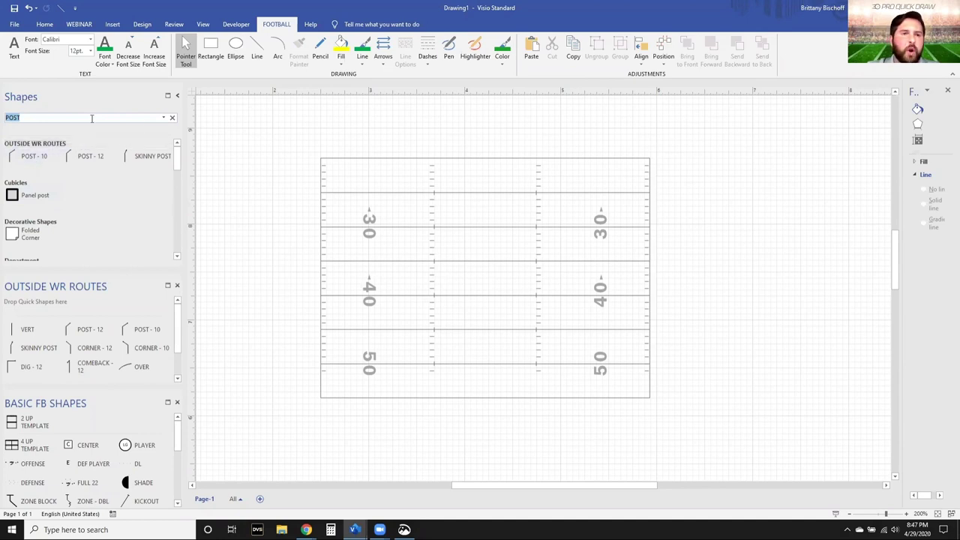
Step: Clear the POST search and search the shapes library for DBL
{"action": "left_click", "coordinate": [173, 119]}
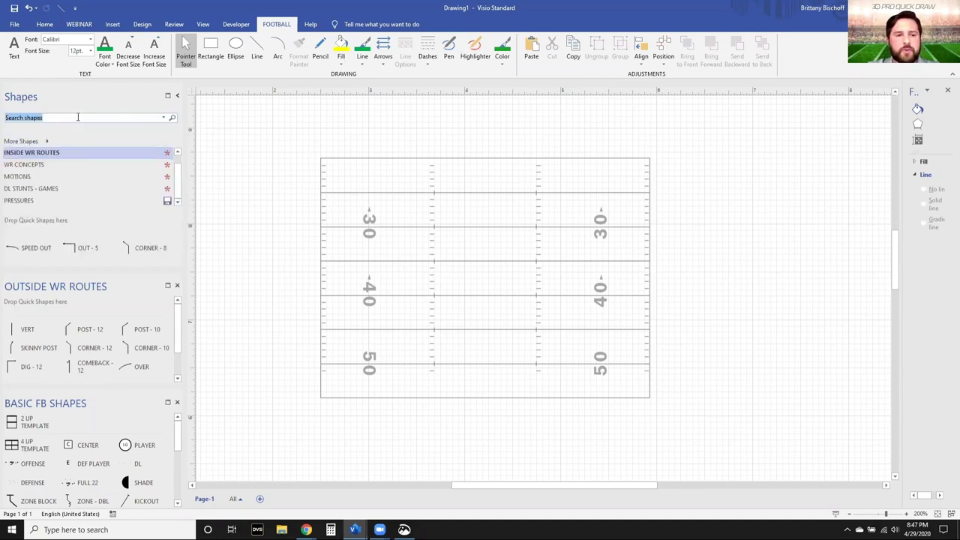
{"action": "type", "text": "DBL"}
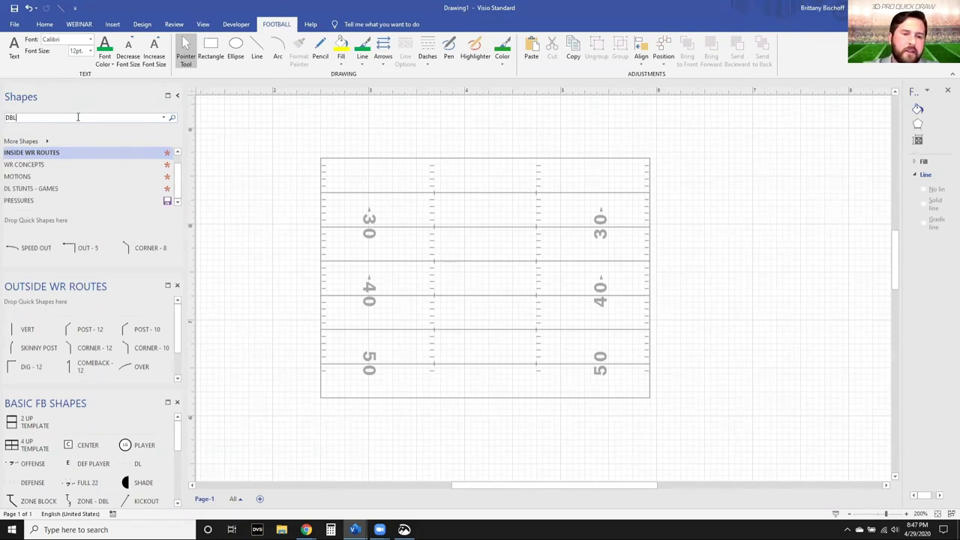
{"action": "key", "text": "Return"}
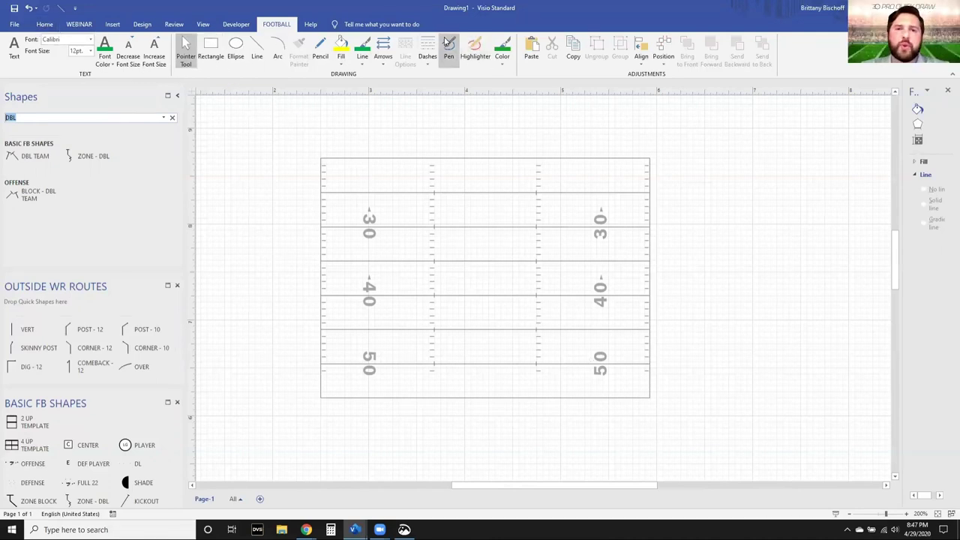
Step: Draw a diagonal line about 0.38 in long above the 40-yard line with the Pencil tool, and delete it
{"action": "left_click", "coordinate": [44, 24]}
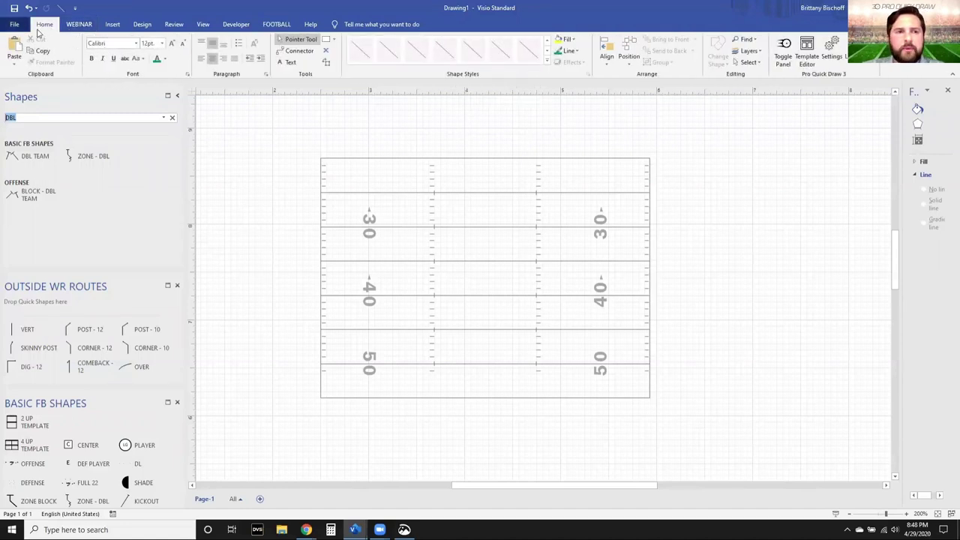
{"action": "left_click", "coordinate": [335, 40]}
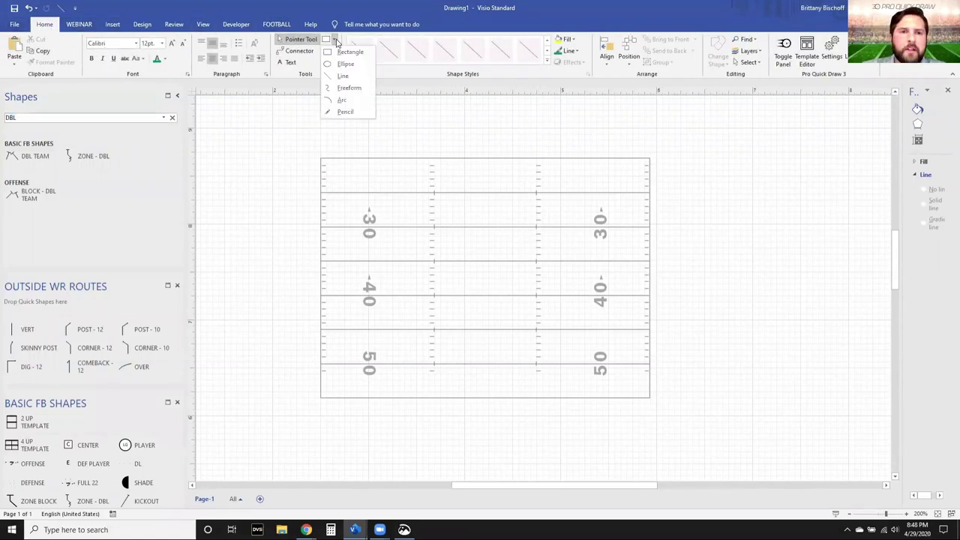
{"action": "left_click", "coordinate": [345, 112]}
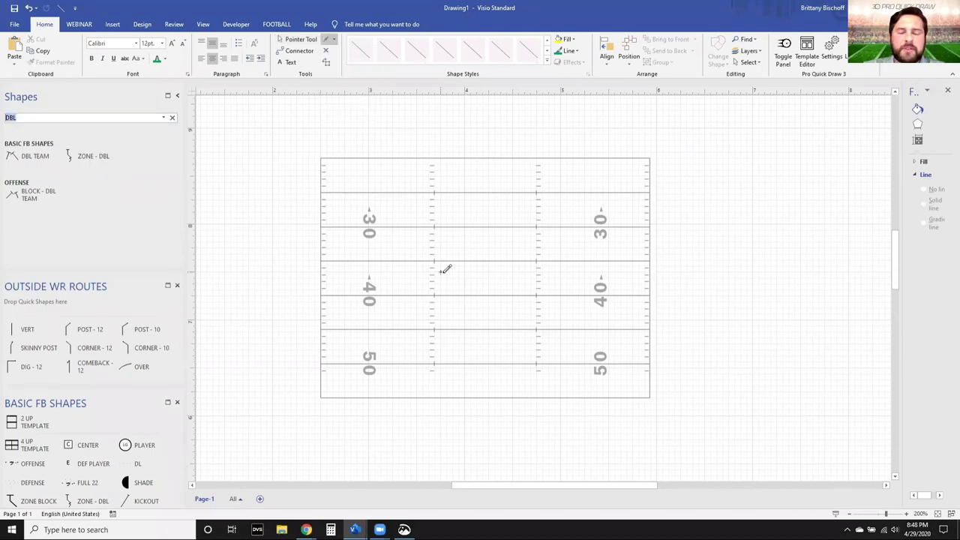
{"action": "scroll", "coordinate": [457, 247], "scroll_direction": "up", "scroll_amount": 5}
{"action": "left_click_drag", "start_coordinate": [483, 262], "coordinate": [393, 200]}
{"action": "left_click", "coordinate": [480, 168]}
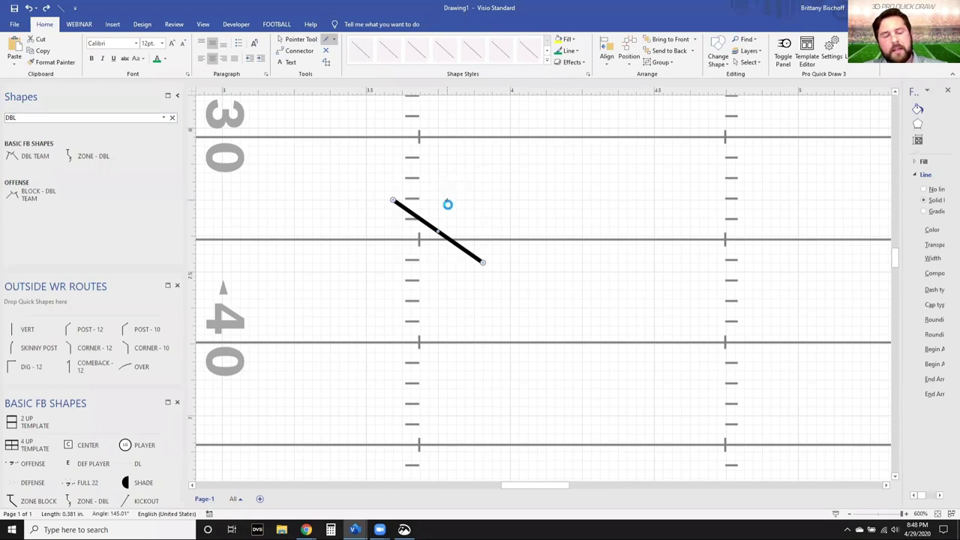
{"action": "key", "text": "Delete"}
Step: Draw two curved routes about 0.75 in and 0.88 in long with the Freeform tool, and undo both
{"action": "left_click", "coordinate": [335, 40]}
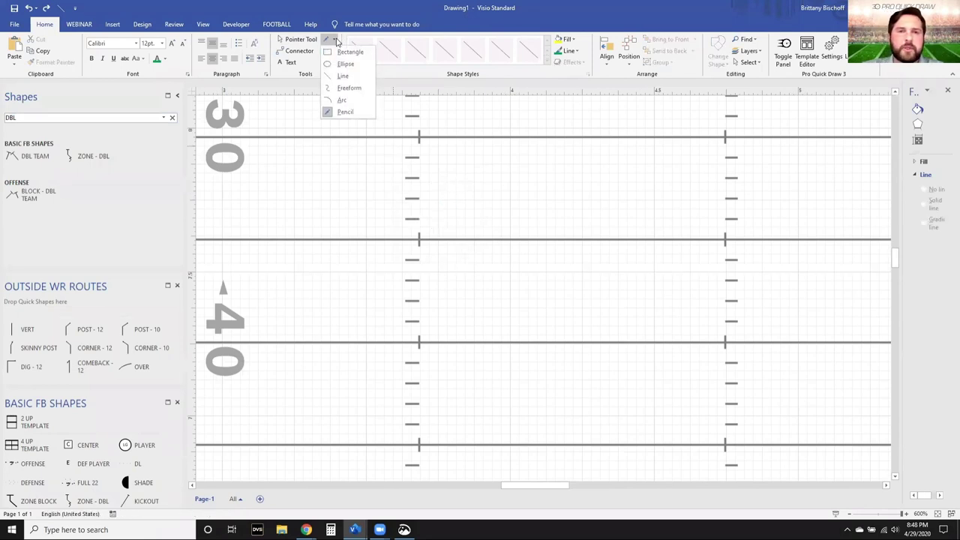
{"action": "left_click", "coordinate": [347, 88]}
{"action": "mouse_move", "coordinate": [423, 306]}
{"action": "left_mouse_down"}
{"action": "mouse_move", "coordinate": [368, 307]}
{"action": "mouse_move", "coordinate": [328, 270]}
{"action": "mouse_move", "coordinate": [321, 182]}
{"action": "left_mouse_up"}
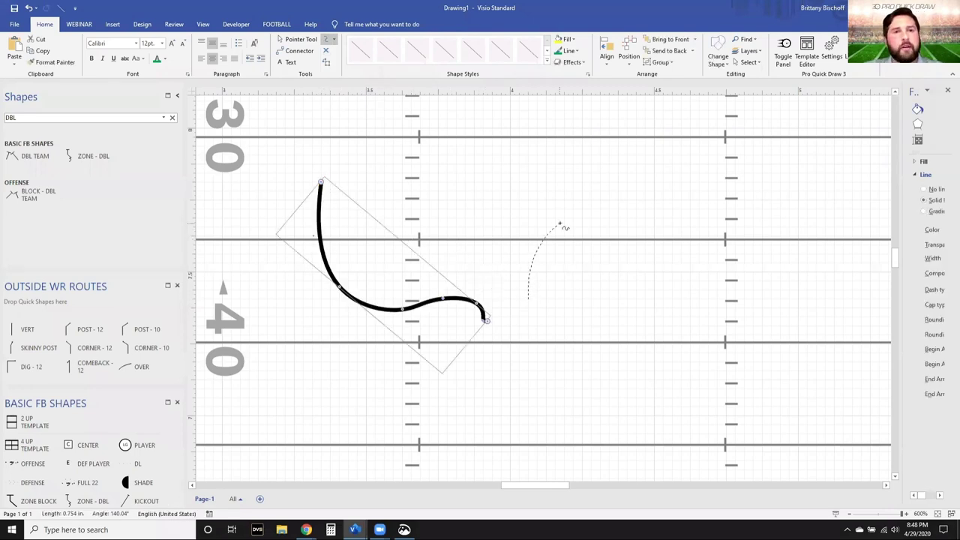
{"action": "left_click_drag", "start_coordinate": [569, 218], "coordinate": [624, 212]}
{"action": "mouse_move", "coordinate": [648, 264]}
{"action": "left_mouse_down"}
{"action": "mouse_move", "coordinate": [665, 307]}
{"action": "mouse_move", "coordinate": [778, 268]}
{"action": "left_mouse_up"}
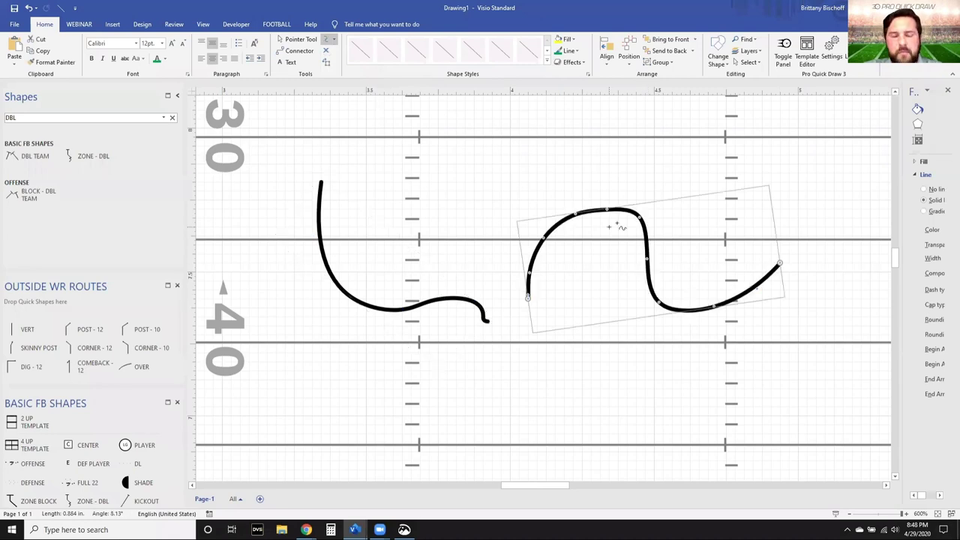
{"action": "key", "text": "ctrl+z"}
{"action": "key", "text": "ctrl+z"}
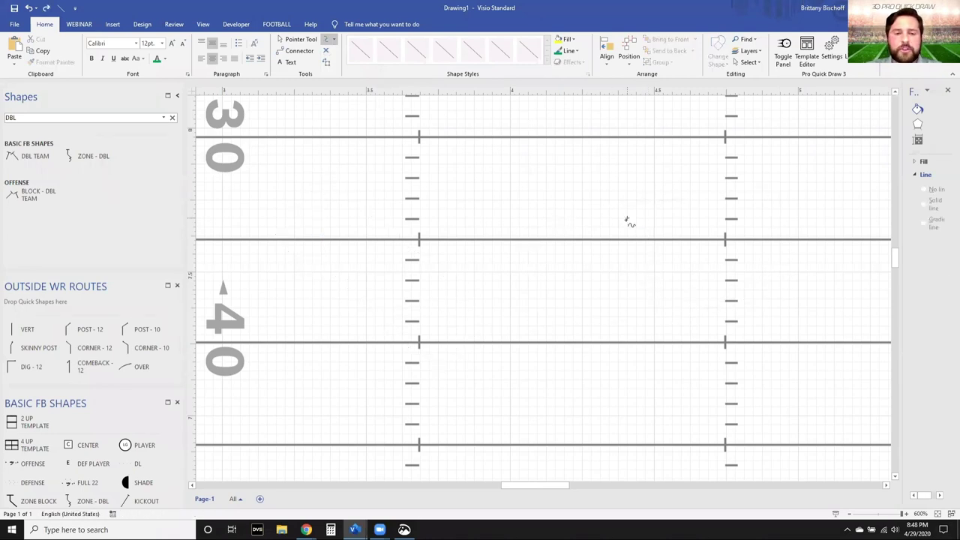
Step: Draw two small circles near the 40-yard line and a curved route toward the 30 in blue with the Pen
{"action": "scroll", "coordinate": [545, 259], "scroll_direction": "down", "scroll_amount": 3}
{"action": "scroll", "coordinate": [504, 272], "scroll_direction": "right", "scroll_amount": 2}
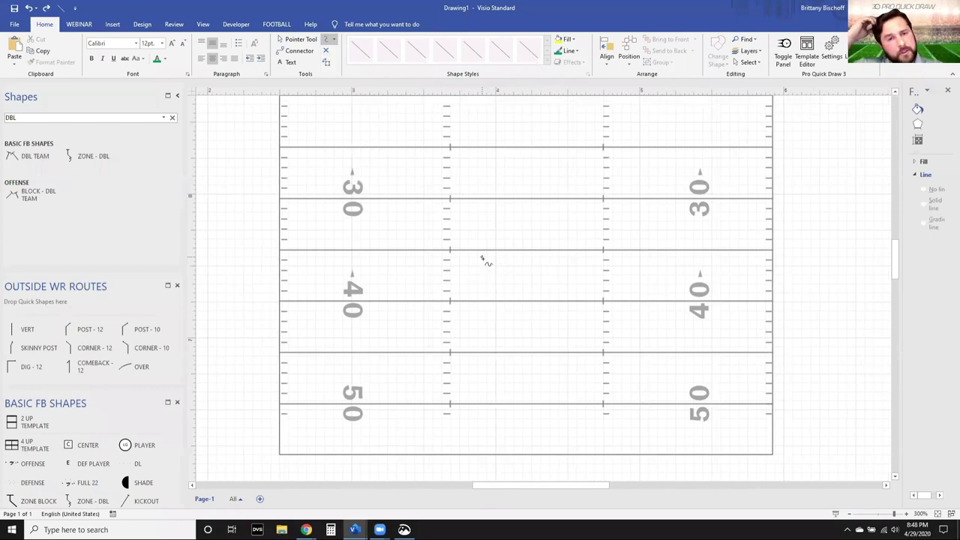
{"action": "left_click", "coordinate": [271, 24]}
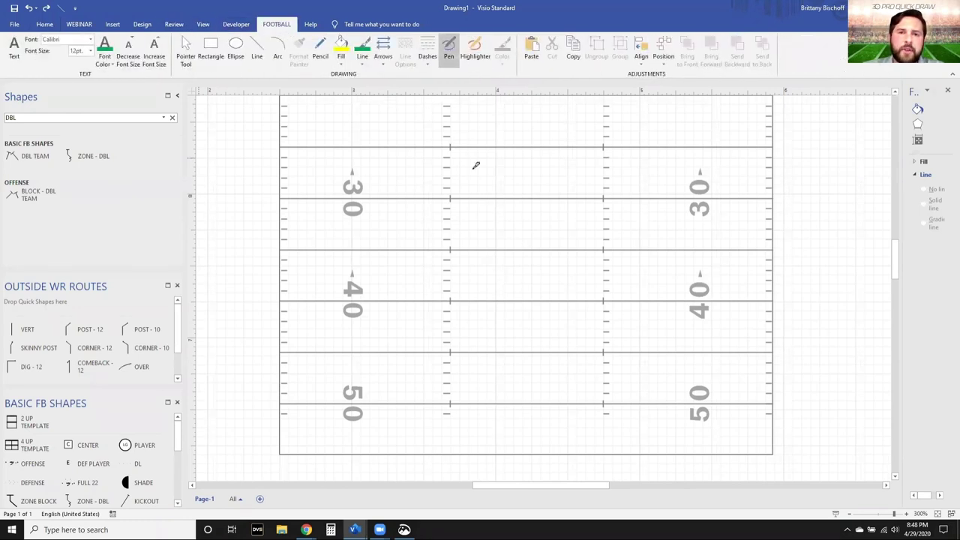
{"action": "left_click", "coordinate": [502, 56]}
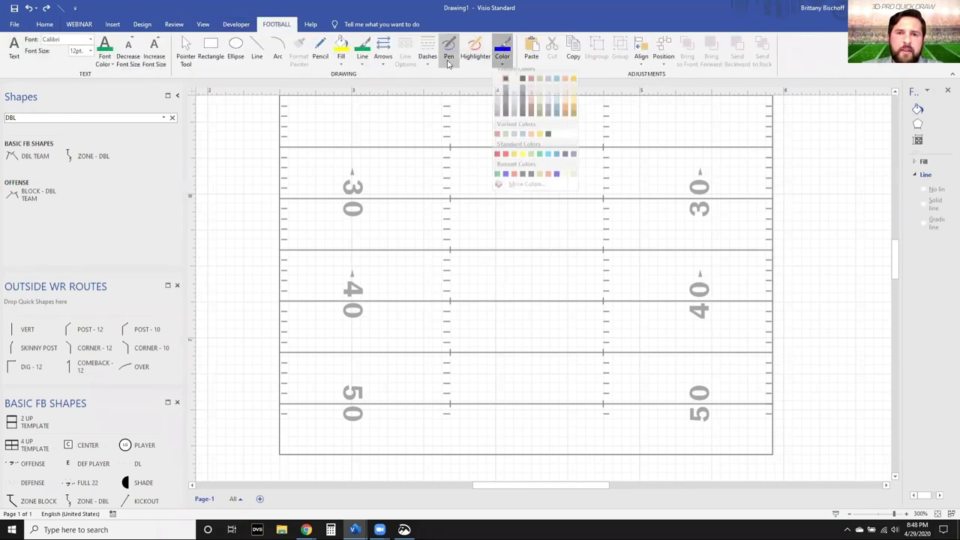
{"action": "left_click", "coordinate": [509, 181]}
{"action": "mouse_move", "coordinate": [441, 284]}
{"action": "left_mouse_down"}
{"action": "mouse_move", "coordinate": [450, 271]}
{"action": "mouse_move", "coordinate": [425, 279]}
{"action": "left_mouse_up"}
{"action": "left_click_drag", "start_coordinate": [506, 285], "coordinate": [343, 210]}
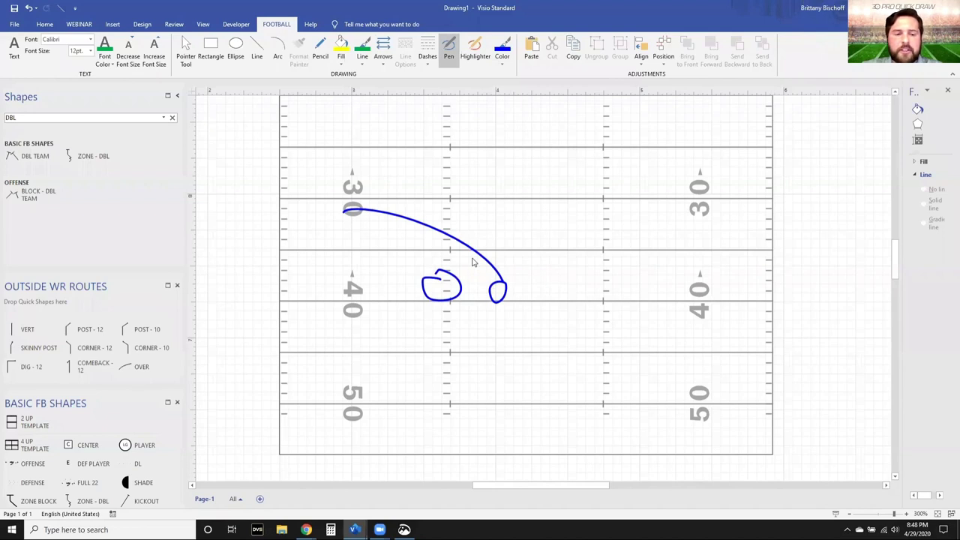
Step: Move the blue ink drawing slightly down the field as one object, and delete it
{"action": "key", "text": "ctrl+1"}
{"action": "mouse_move", "coordinate": [447, 236]}
{"action": "left_mouse_down"}
{"action": "mouse_move", "coordinate": [544, 198]}
{"action": "mouse_move", "coordinate": [438, 264]}
{"action": "left_mouse_up"}
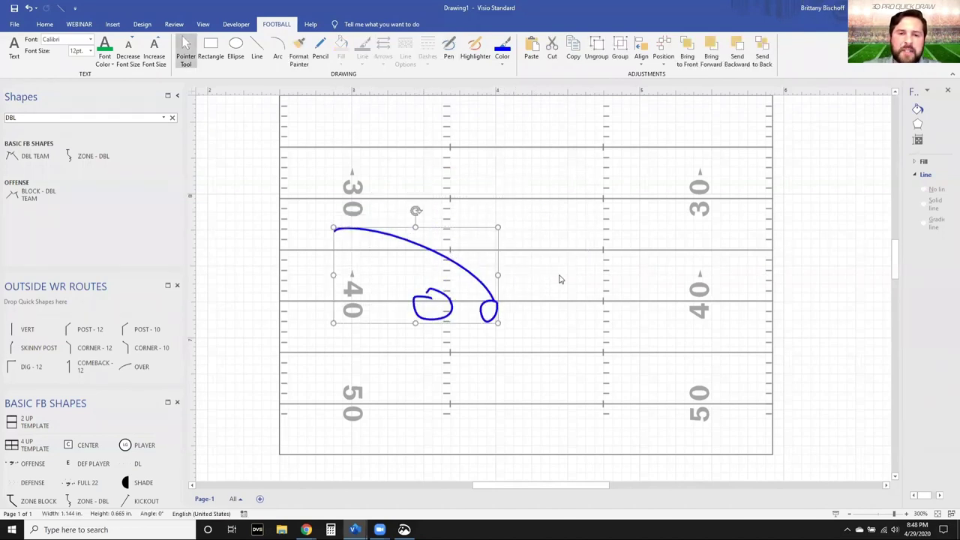
{"action": "key", "text": "Delete"}
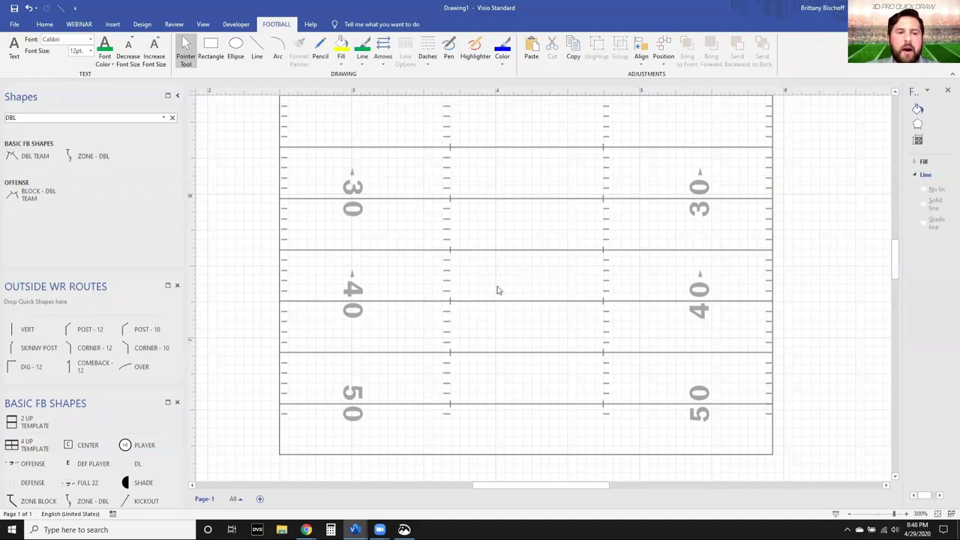
Step: Place the OFFENSE formation from BASIC FB SHAPES on the field, with the center just above the 40-yard line
{"action": "scroll", "coordinate": [498, 291], "scroll_direction": "down", "scroll_amount": 1}
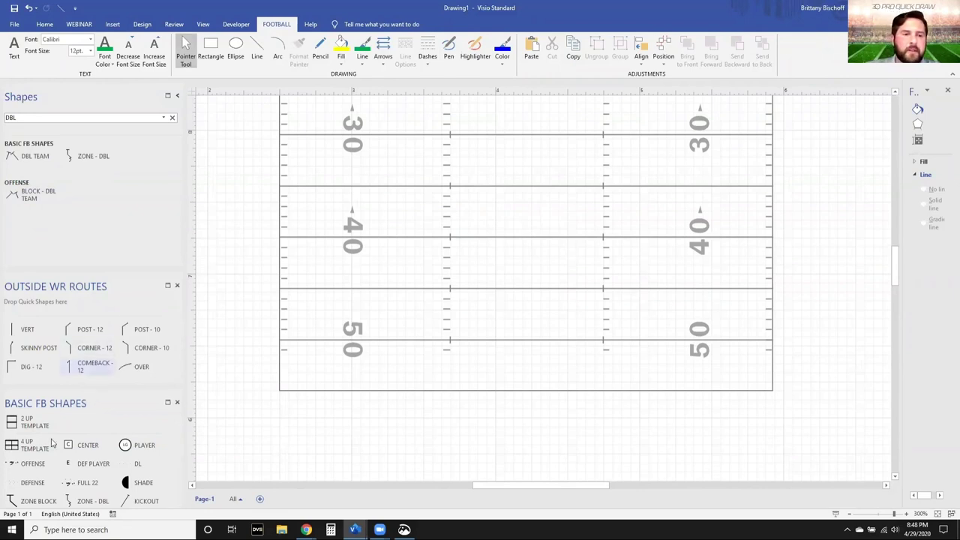
{"action": "mouse_move", "coordinate": [31, 463]}
{"action": "left_mouse_down"}
{"action": "mouse_move", "coordinate": [510, 256]}
{"action": "mouse_move", "coordinate": [524, 258]}
{"action": "left_mouse_up"}
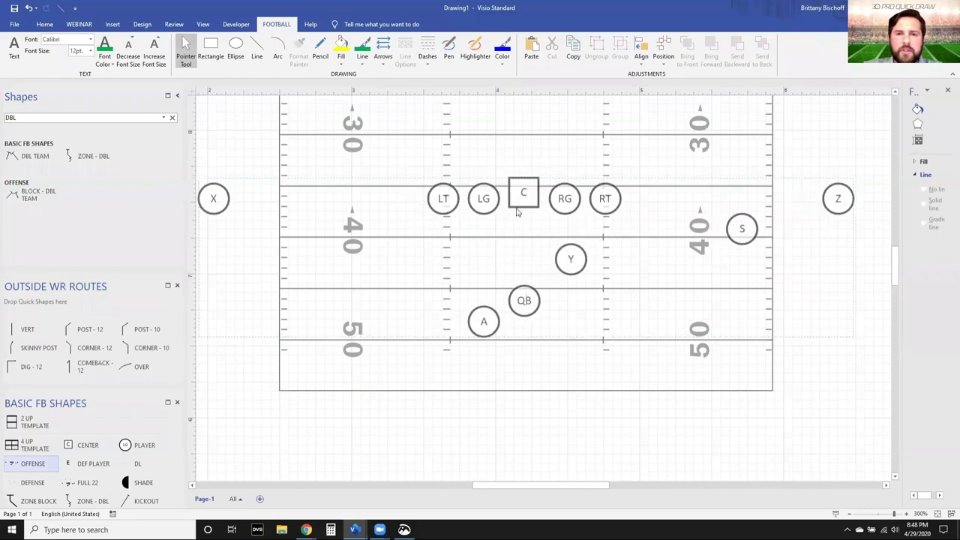
Step: Highlight player LT in yellow and draw a curved blue Pen path with a crossbar at its end from LT
{"action": "left_click", "coordinate": [479, 51]}
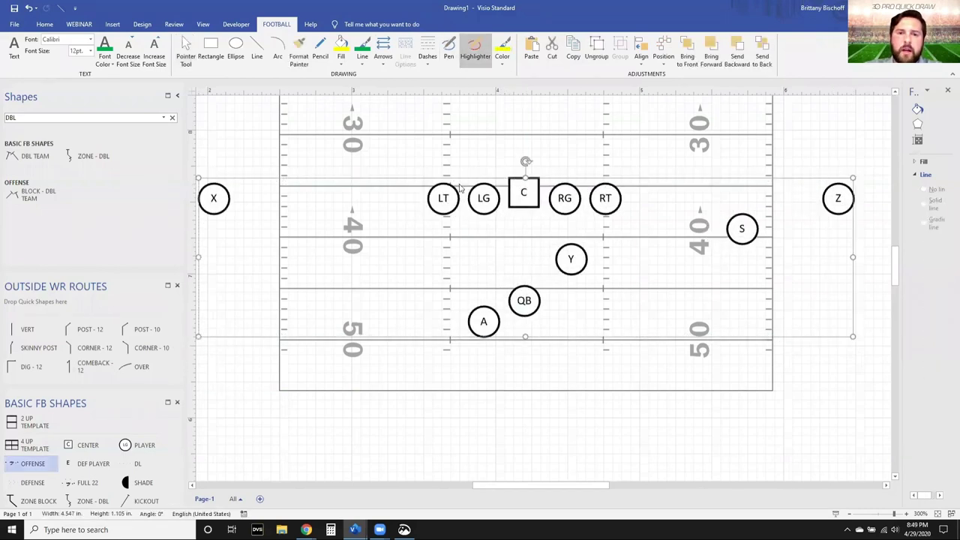
{"action": "left_click_drag", "start_coordinate": [450, 196], "coordinate": [431, 211]}
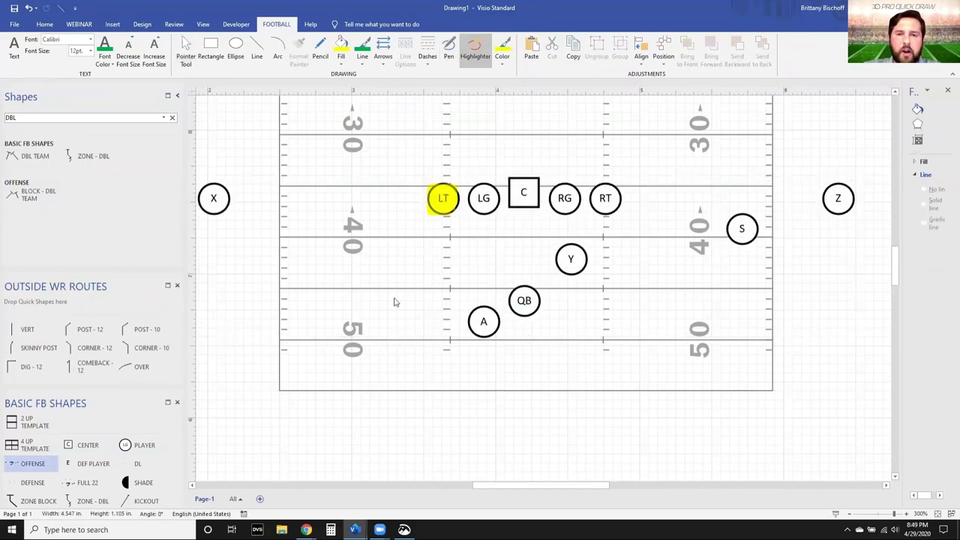
{"action": "left_click", "coordinate": [477, 53]}
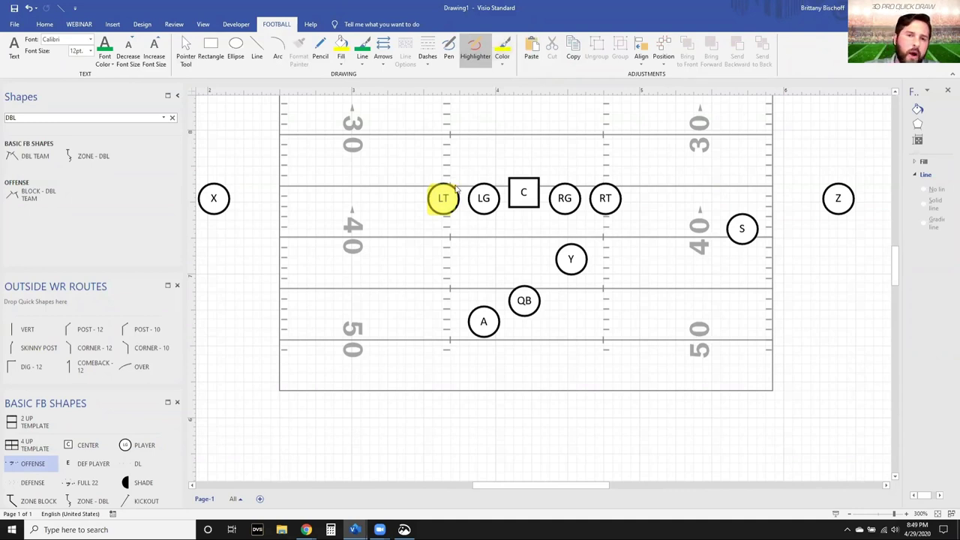
{"action": "left_click", "coordinate": [449, 51]}
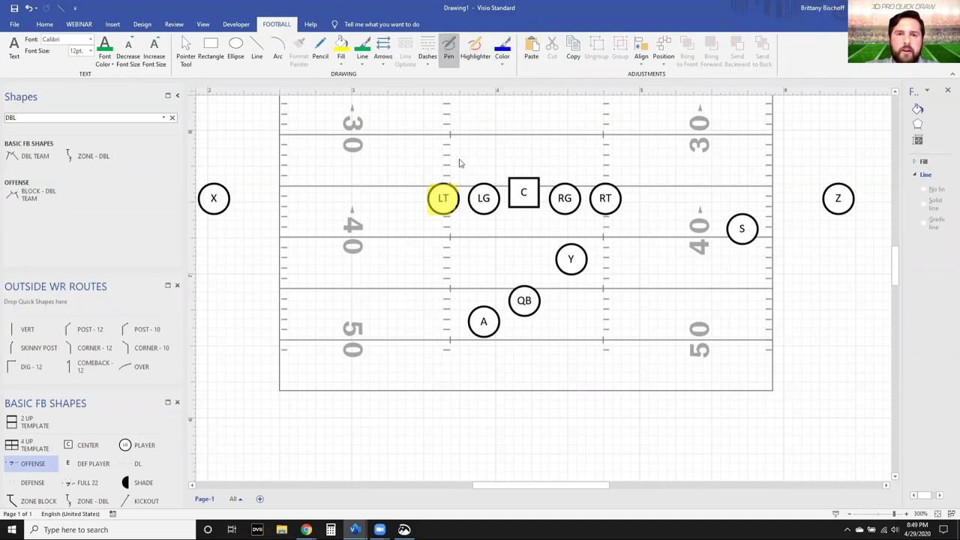
{"action": "mouse_move", "coordinate": [441, 192]}
{"action": "left_mouse_down"}
{"action": "mouse_move", "coordinate": [403, 129]}
{"action": "mouse_move", "coordinate": [450, 126]}
{"action": "left_mouse_up"}
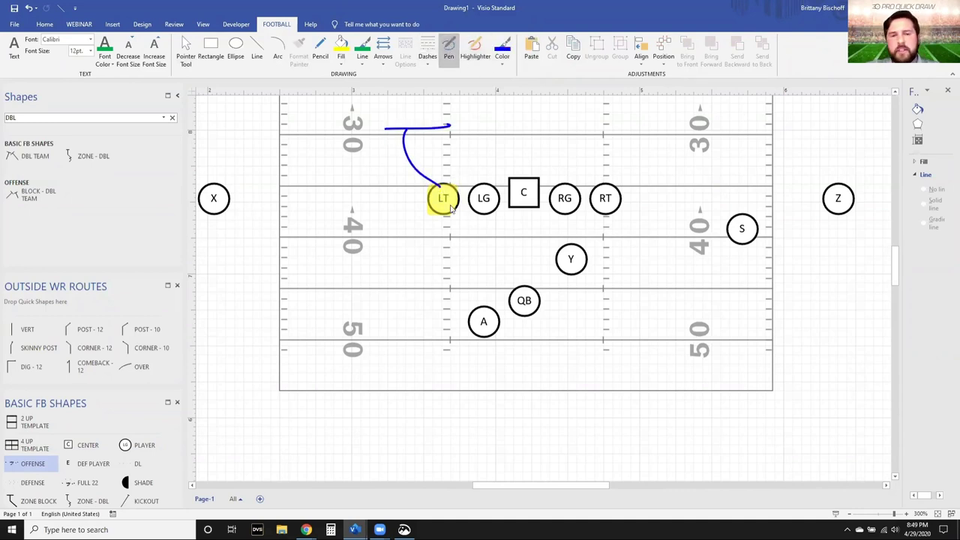
Step: Undo the blue pen strokes and the yellow highlight on player LT
{"action": "key", "text": "ctrl+z"}
{"action": "key", "text": "ctrl+z"}
{"action": "key", "text": "ctrl+z"}
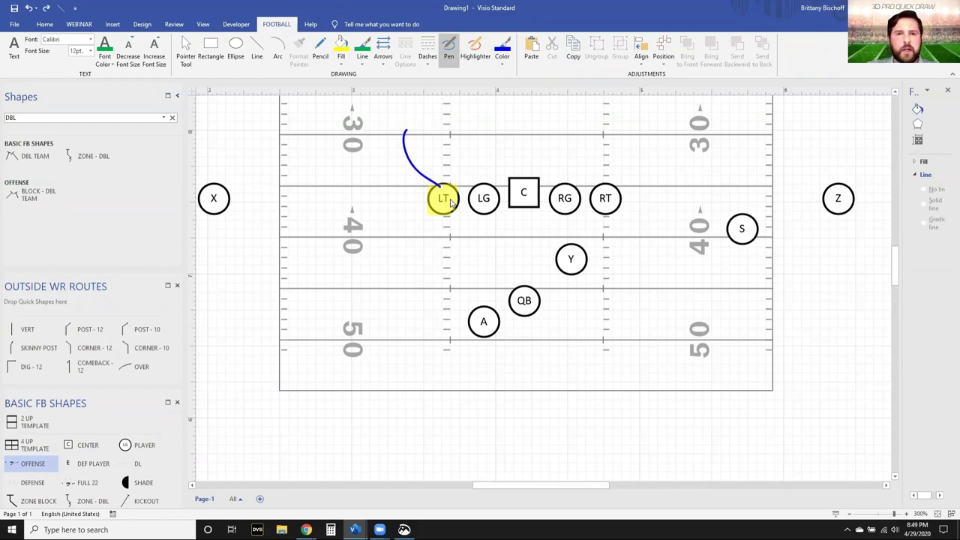
{"action": "left_click", "coordinate": [419, 263]}
{"action": "scroll", "coordinate": [419, 263], "scroll_direction": "down", "scroll_amount": 2}
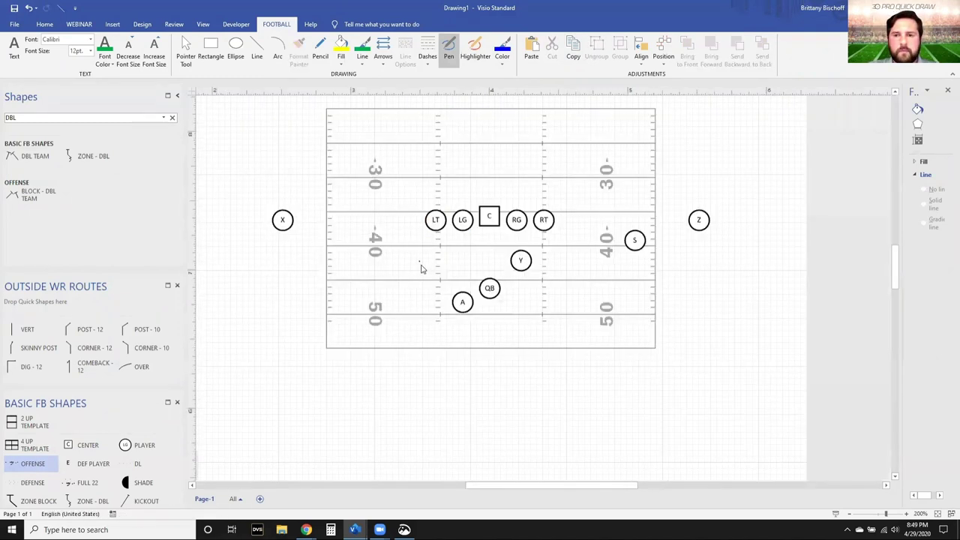